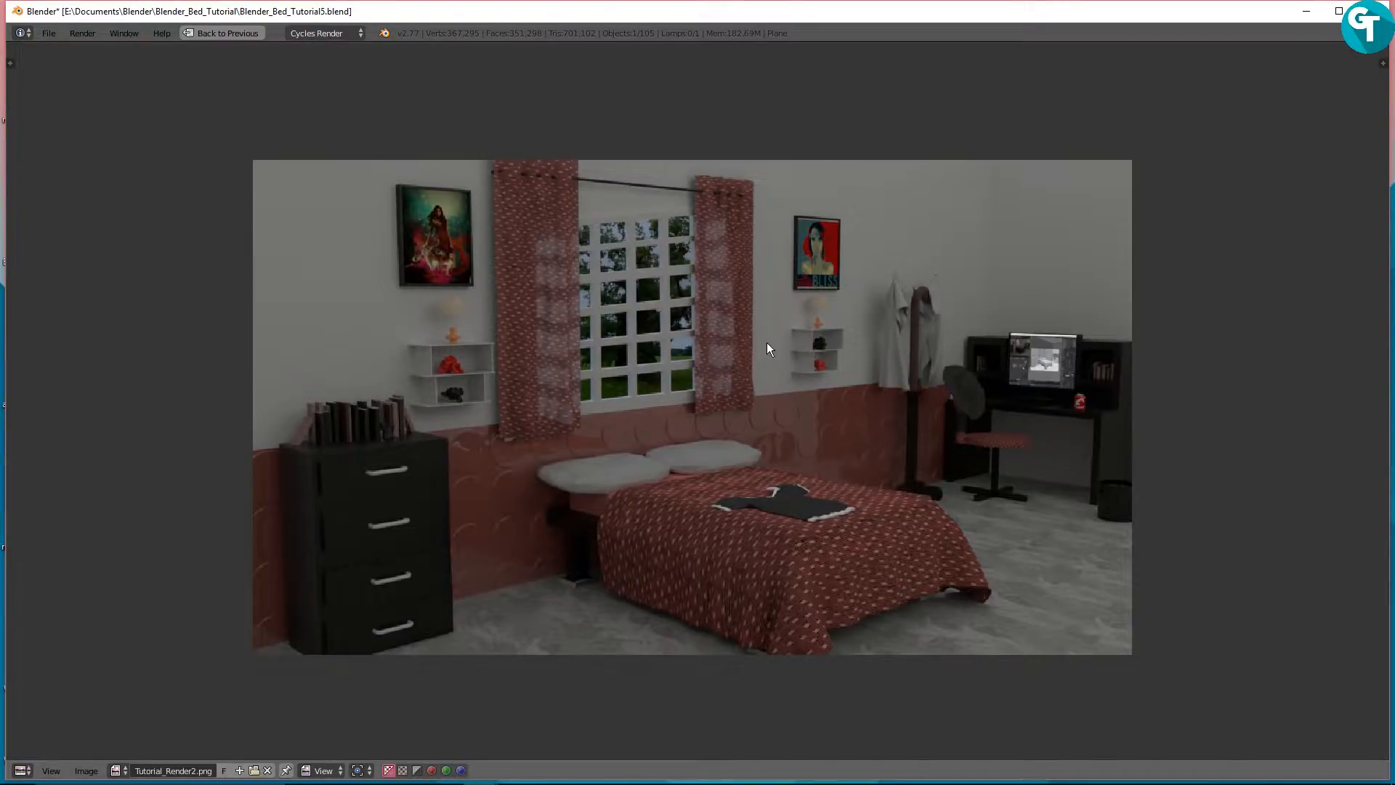
Step: Examine the finished bedroom render up close and return to the full editor layout
{"action": "scroll", "coordinate": [765, 346], "scroll_direction": "up", "scroll_amount": 1}
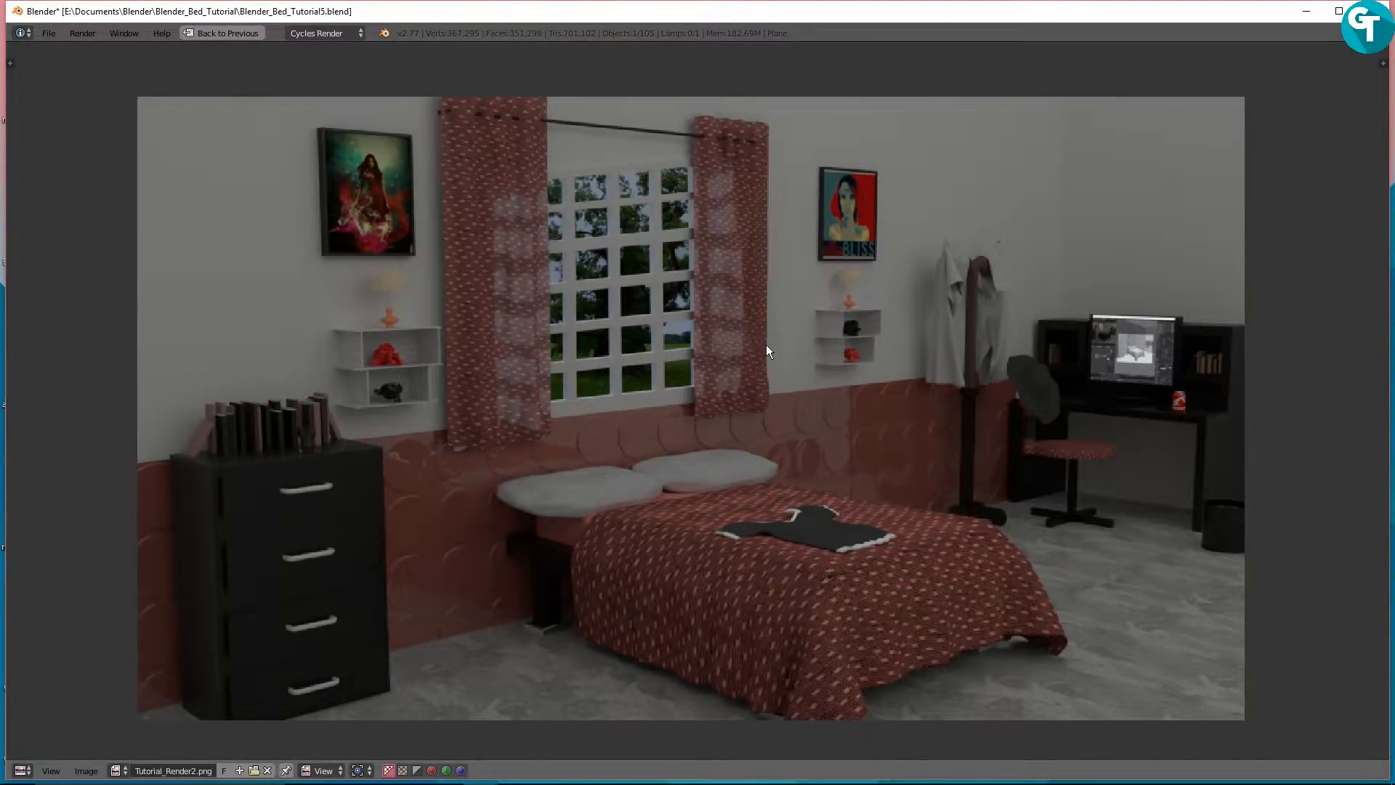
{"action": "scroll", "coordinate": [766, 346], "scroll_direction": "down", "scroll_amount": 1}
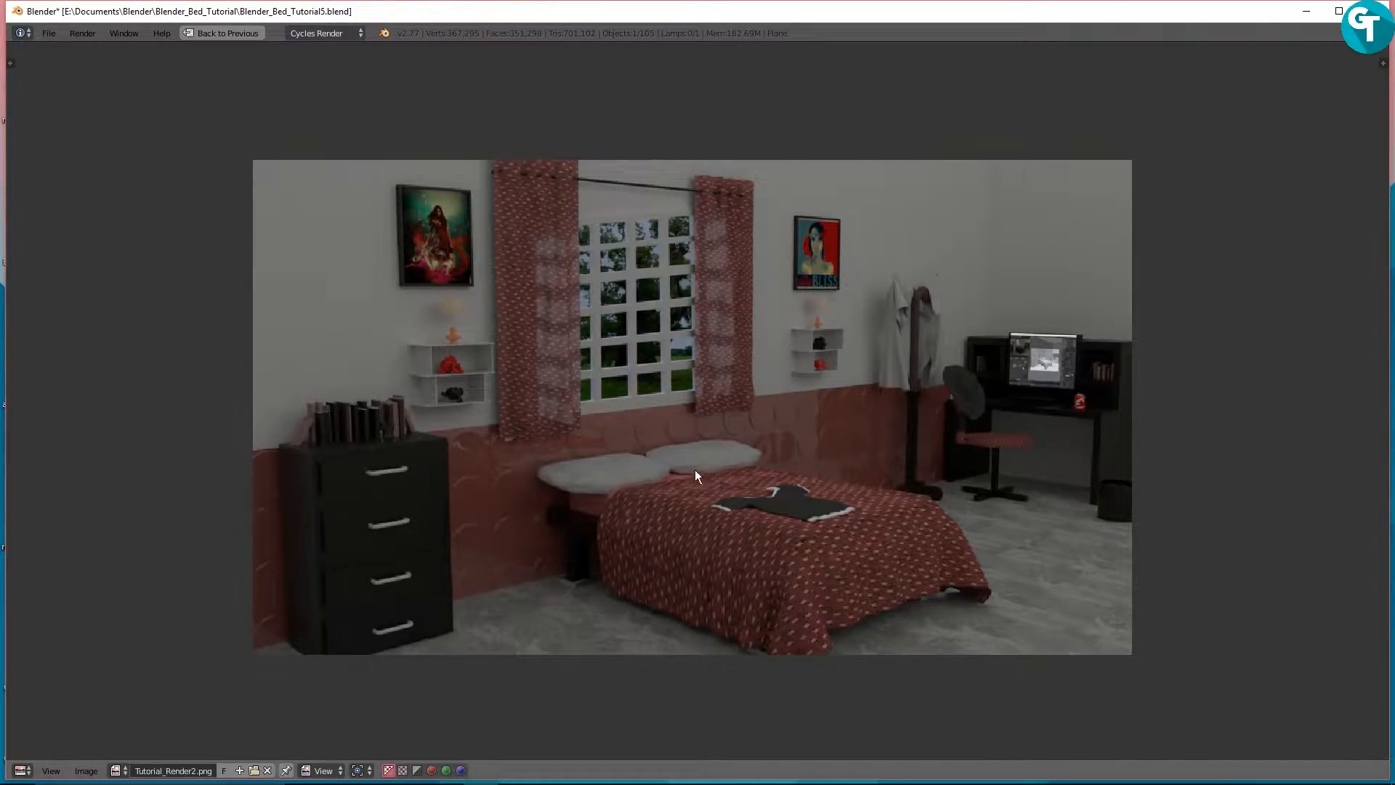
{"action": "scroll", "coordinate": [730, 420], "scroll_direction": "up", "scroll_amount": 1}
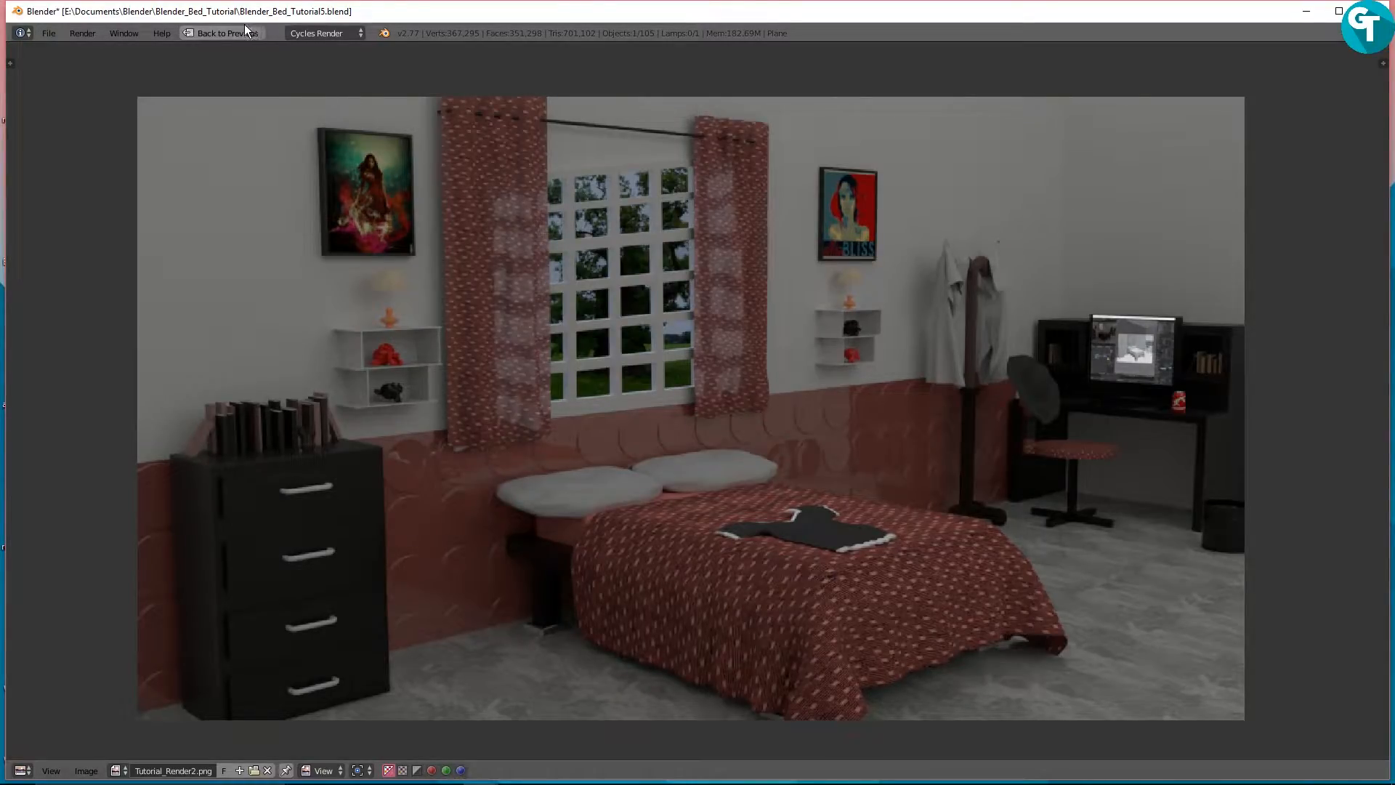
{"action": "left_click", "coordinate": [226, 31]}
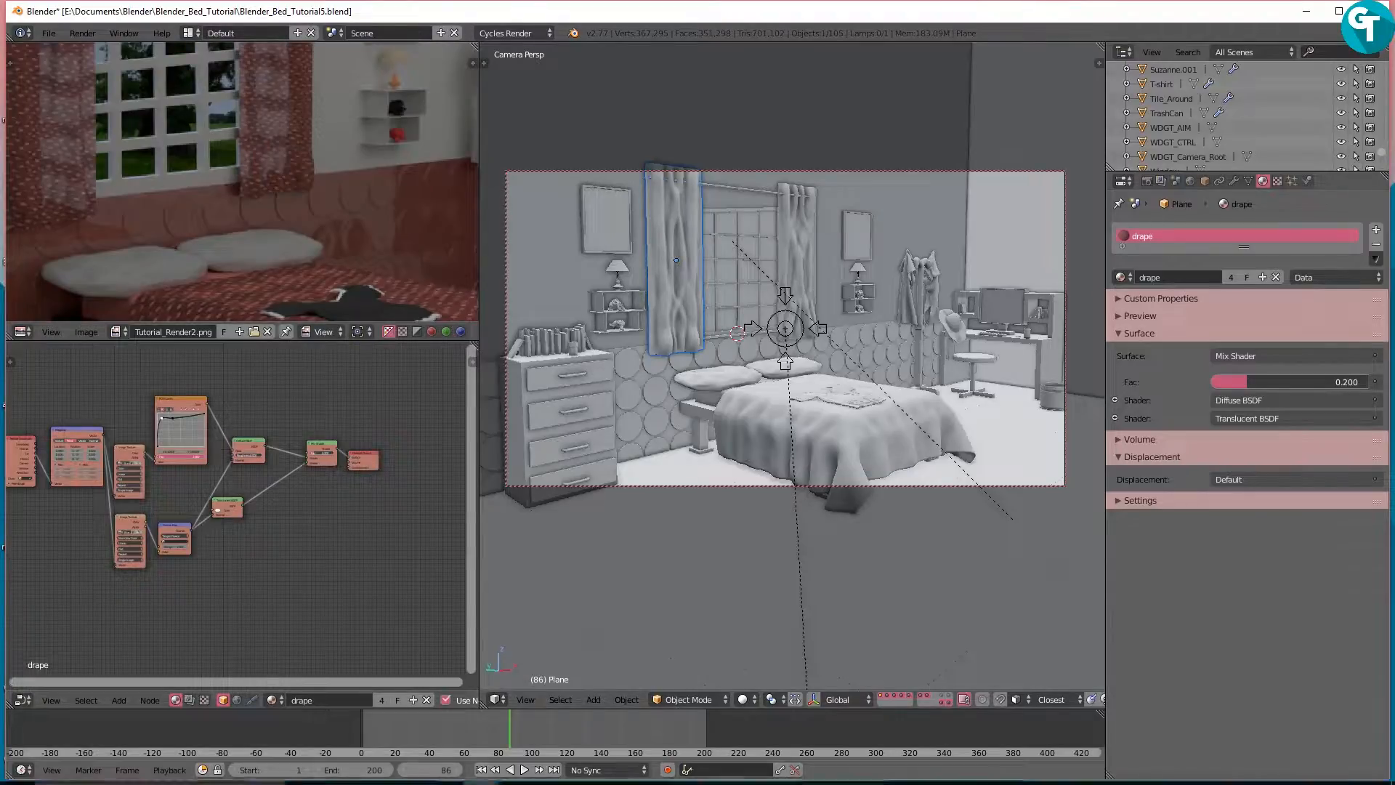
Step: Switch to the Props.blend window, bring the keyboard and mouse models into close view, and select the keyboard
{"action": "mouse_move", "coordinate": [480, 770]}
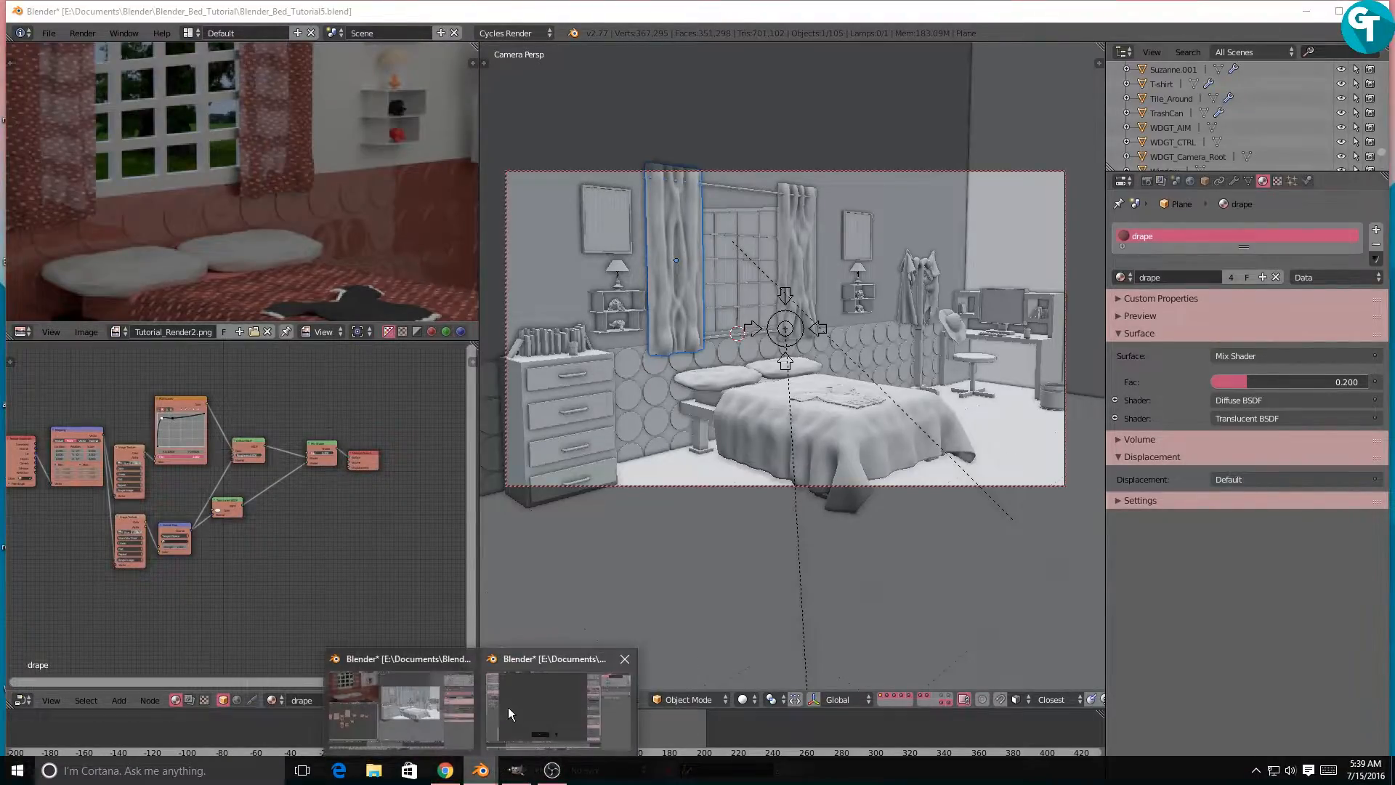
{"action": "left_click", "coordinate": [514, 700]}
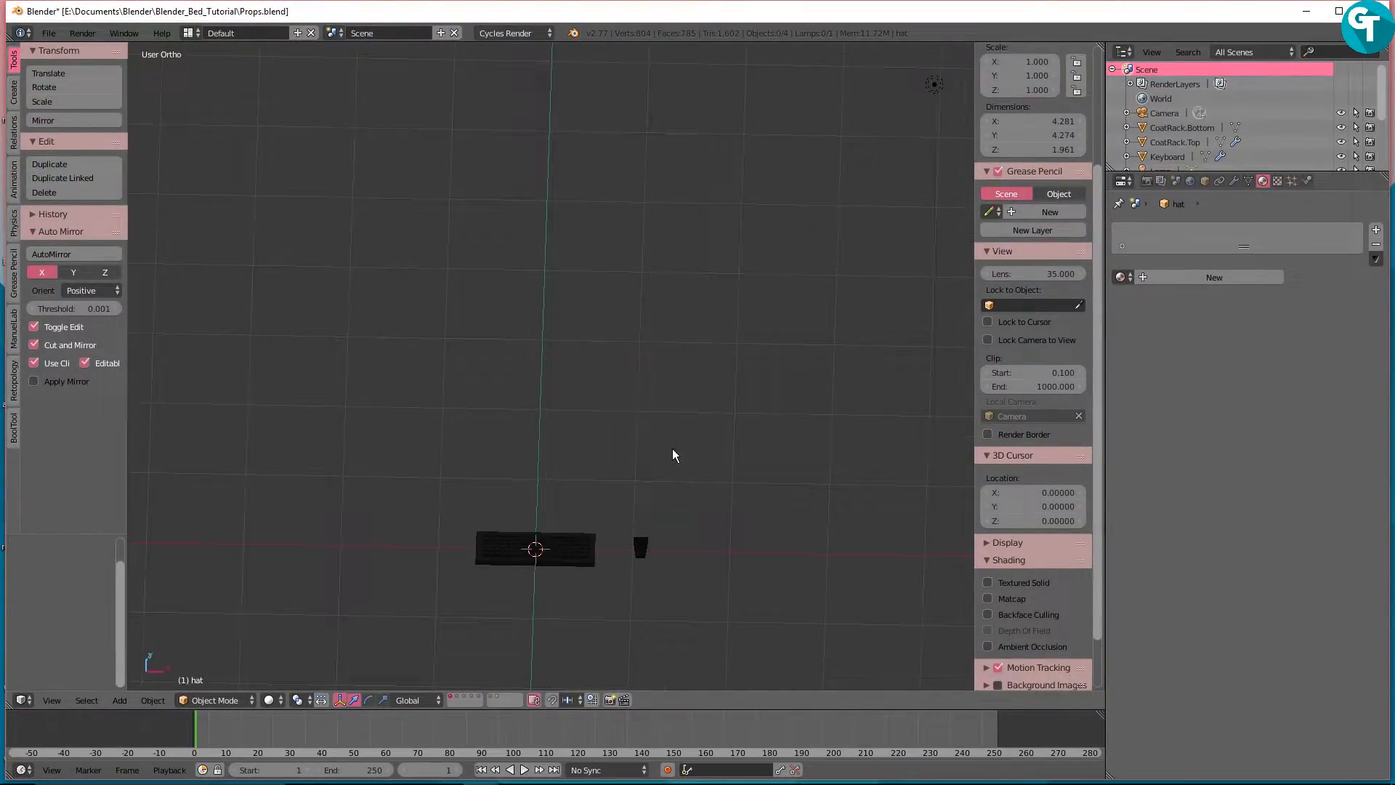
{"action": "middle_click_drag", "start_coordinate": [677, 525], "coordinate": [704, 331], "text": "shift"}
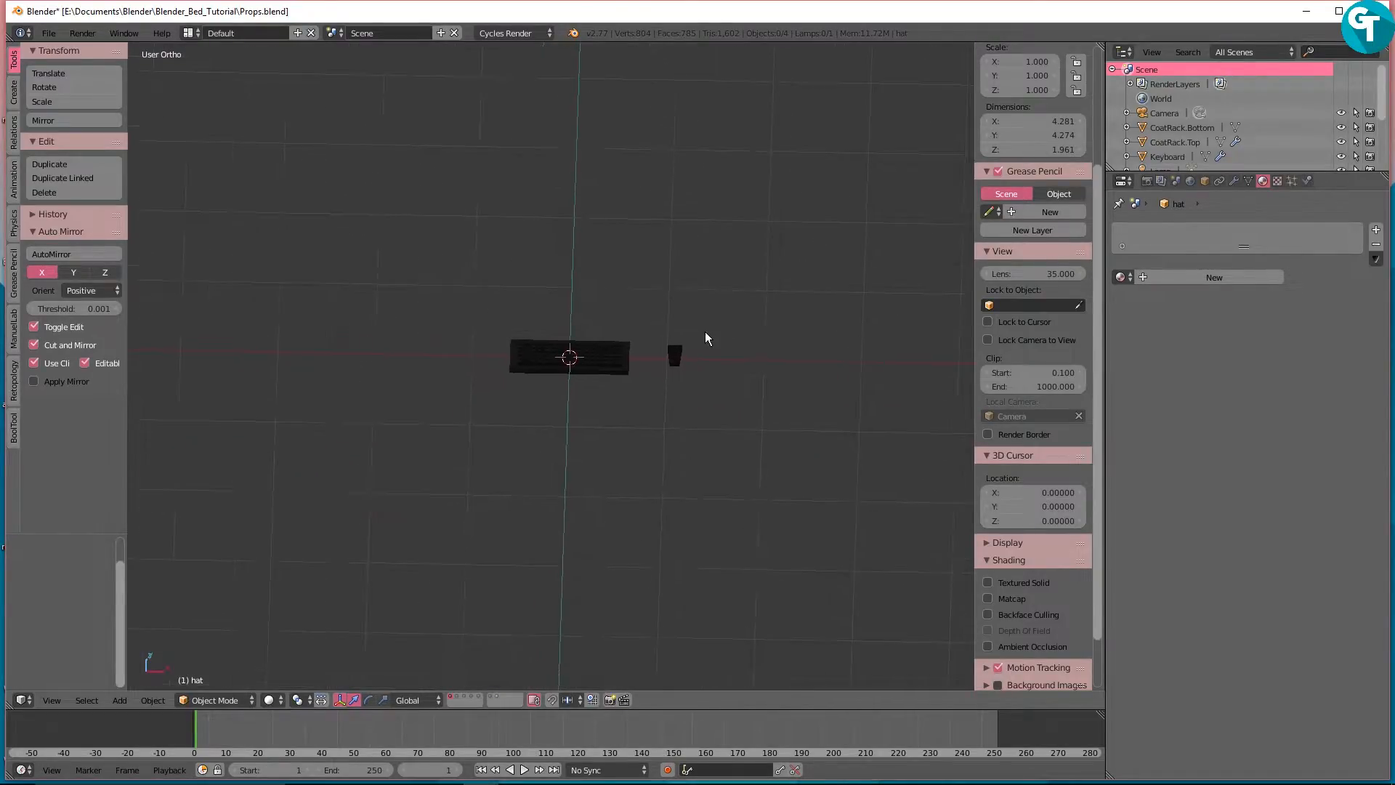
{"action": "scroll", "coordinate": [704, 333], "scroll_direction": "up", "scroll_amount": 2}
{"action": "middle_click_drag", "start_coordinate": [695, 408], "coordinate": [636, 404]}
{"action": "scroll", "coordinate": [817, 483], "scroll_direction": "up", "scroll_amount": 5}
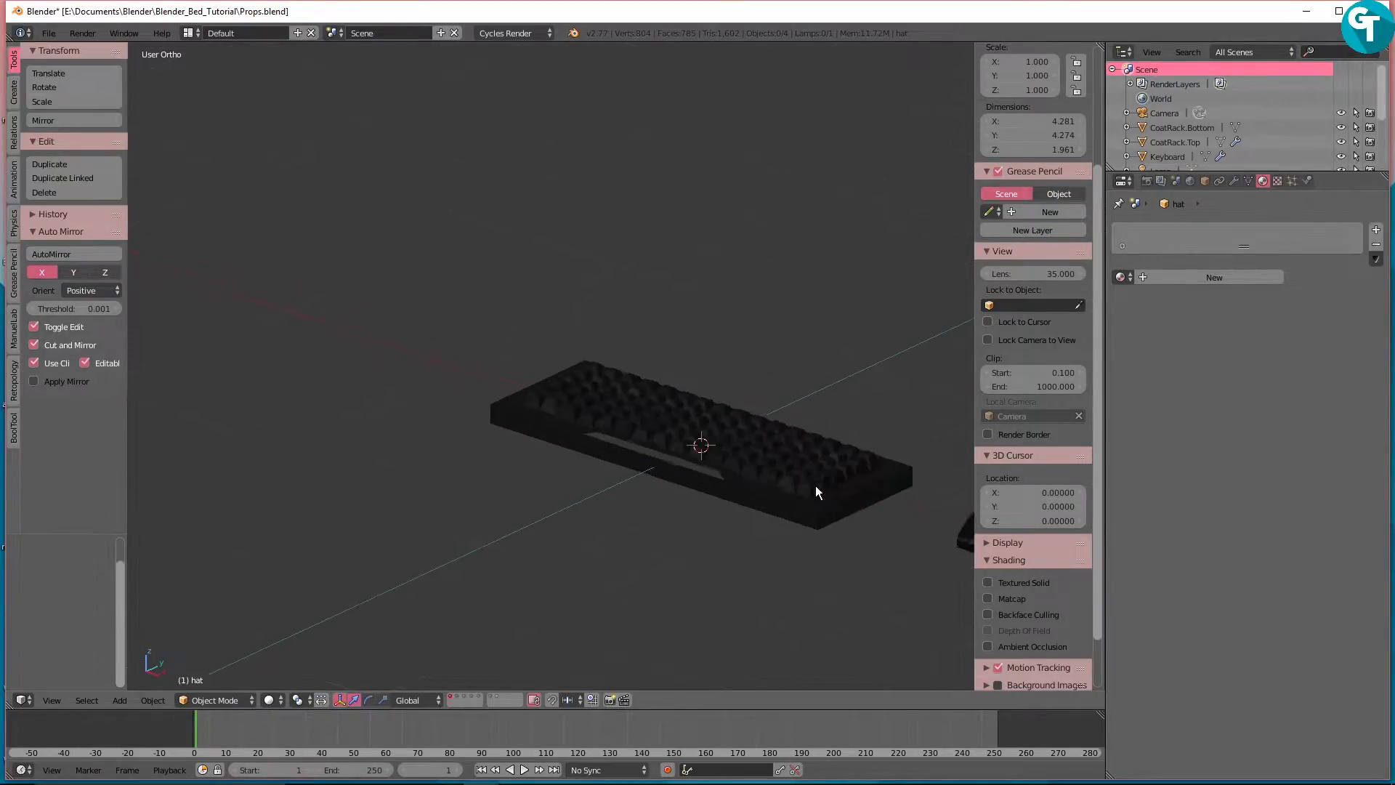
{"action": "middle_click_drag", "start_coordinate": [812, 487], "coordinate": [445, 377], "text": "shift"}
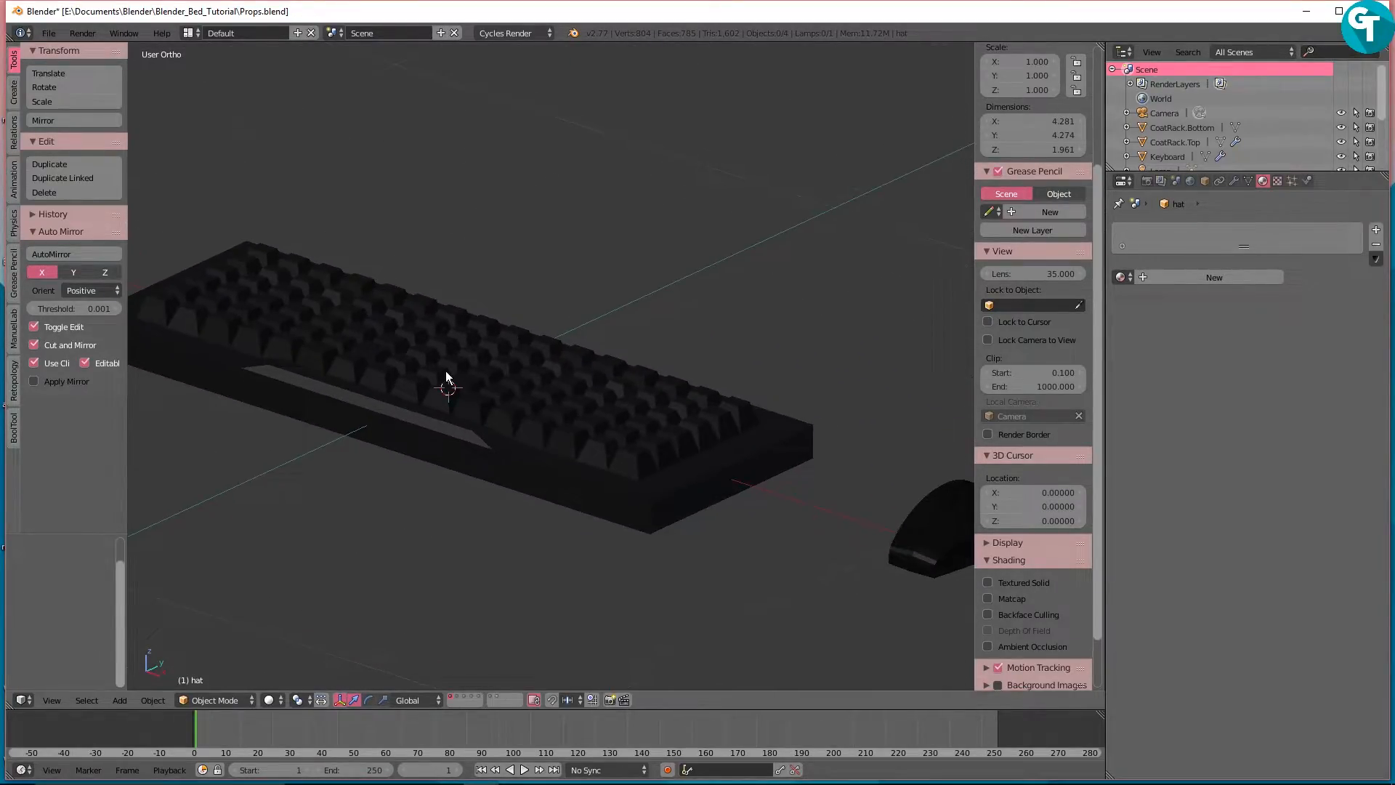
{"action": "scroll", "coordinate": [562, 367], "scroll_direction": "down", "scroll_amount": 2}
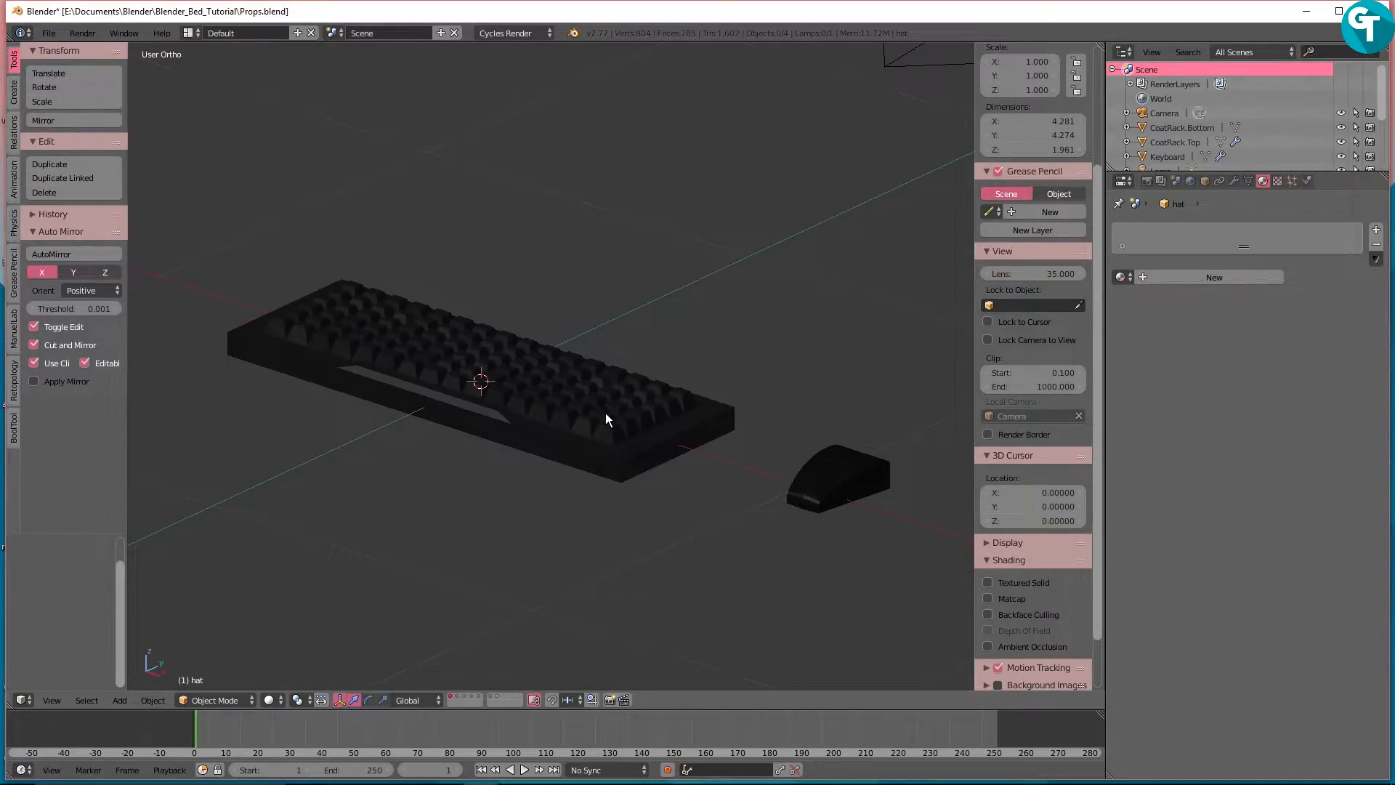
{"action": "right_click", "coordinate": [661, 425]}
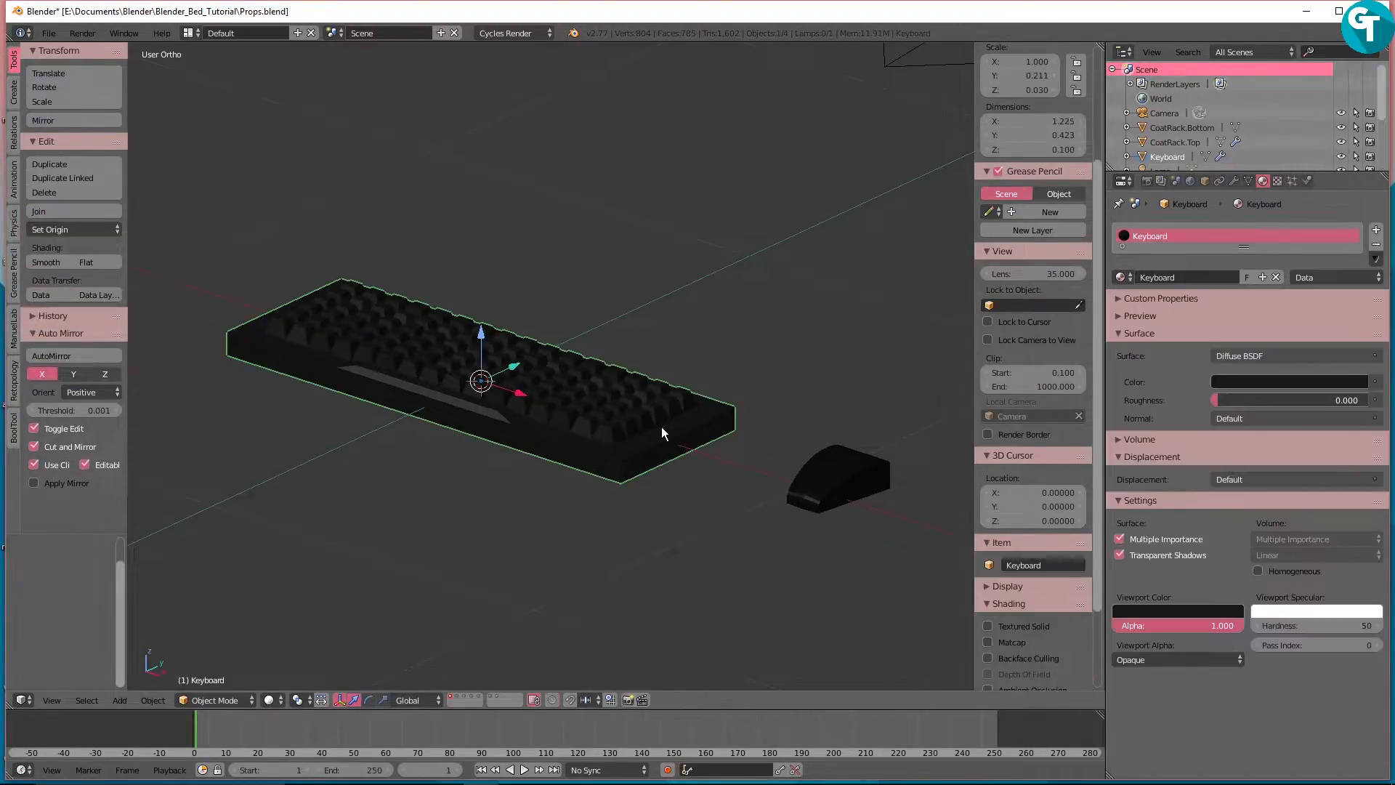
Step: Show all layers together, return to the keyboard's layer, and inspect the keyboard mesh up close in Edit Mode
{"action": "key", "text": "grave"}
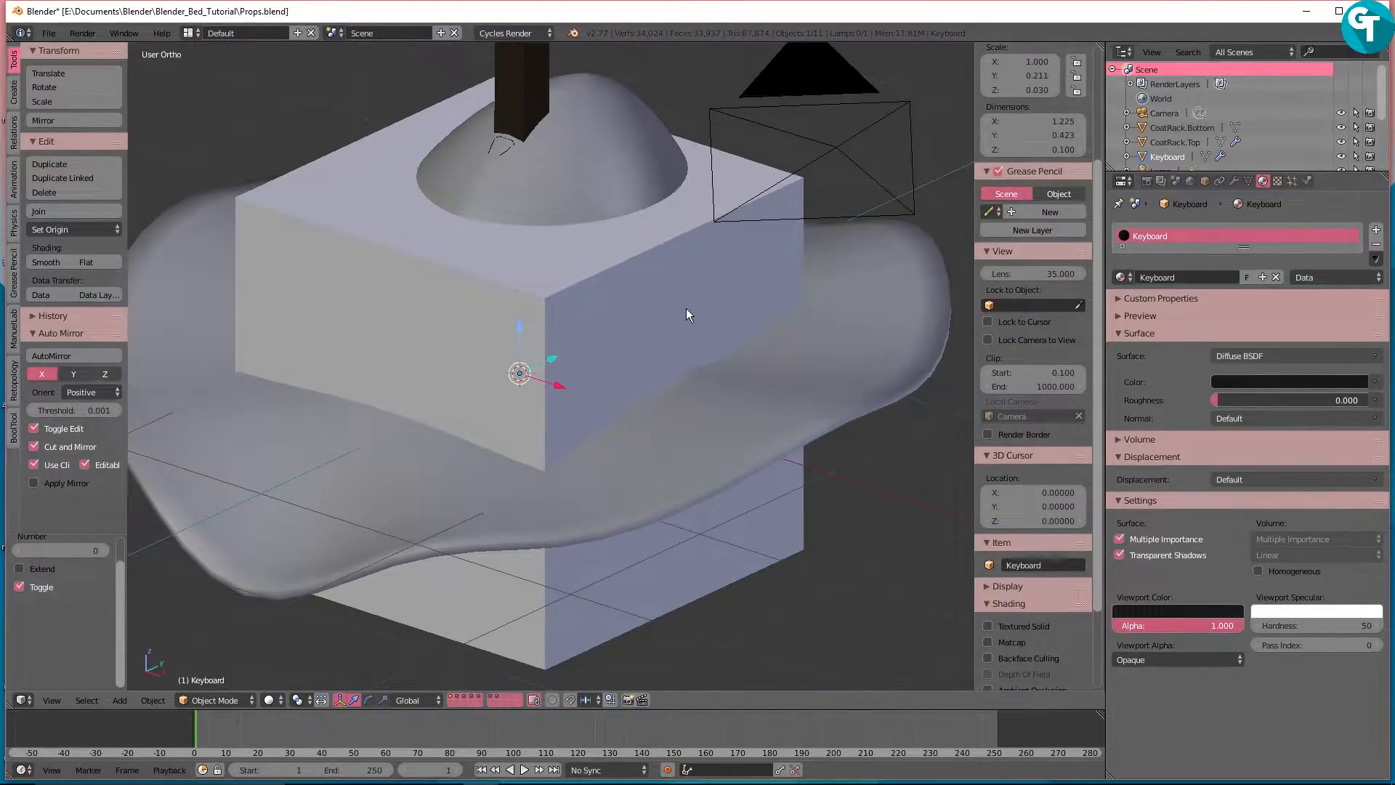
{"action": "key", "text": "grave"}
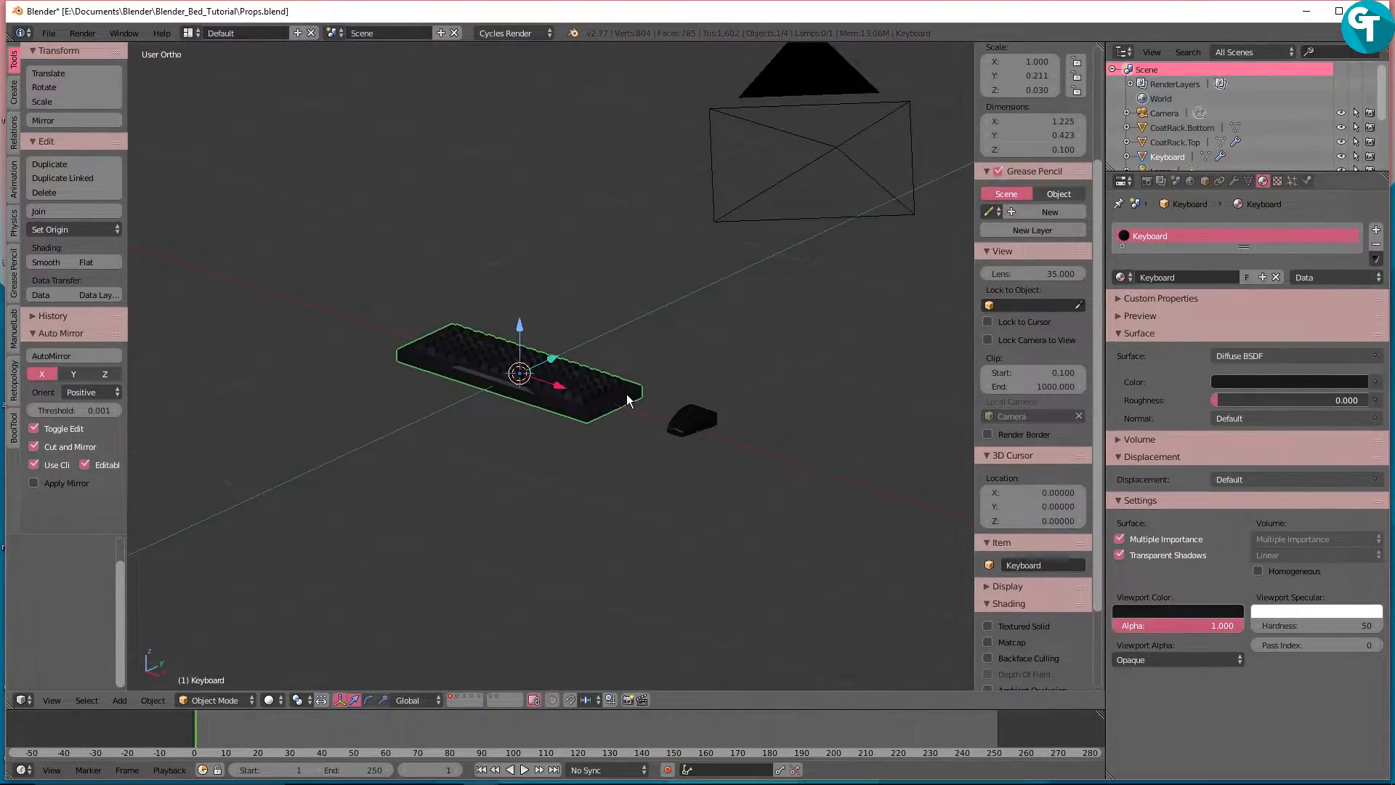
{"action": "key", "text": "Tab"}
{"action": "left_click", "coordinate": [626, 347]}
{"action": "scroll", "coordinate": [590, 438], "scroll_direction": "up", "scroll_amount": 8}
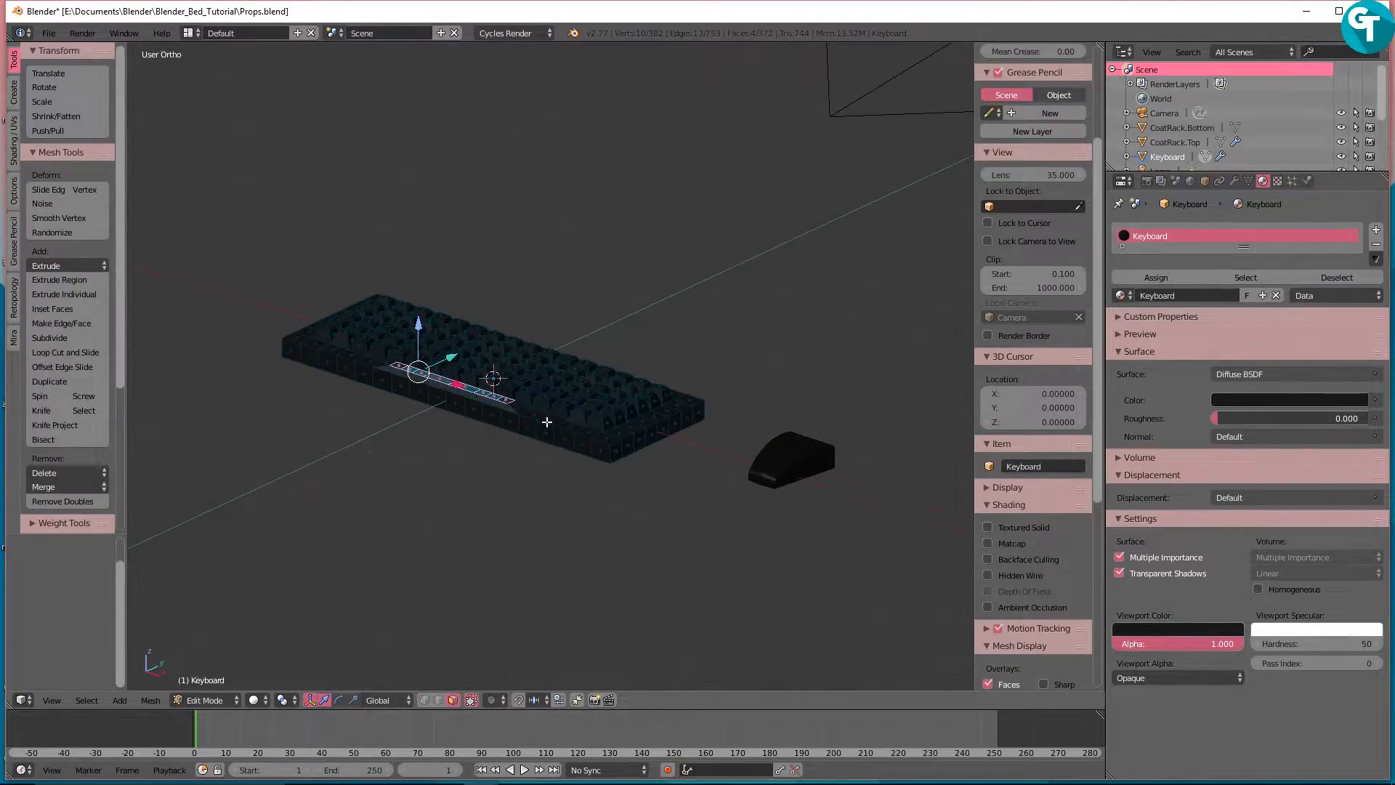
{"action": "middle_click_drag", "start_coordinate": [591, 438], "coordinate": [592, 399]}
{"action": "scroll", "coordinate": [598, 406], "scroll_direction": "down", "scroll_amount": 2}
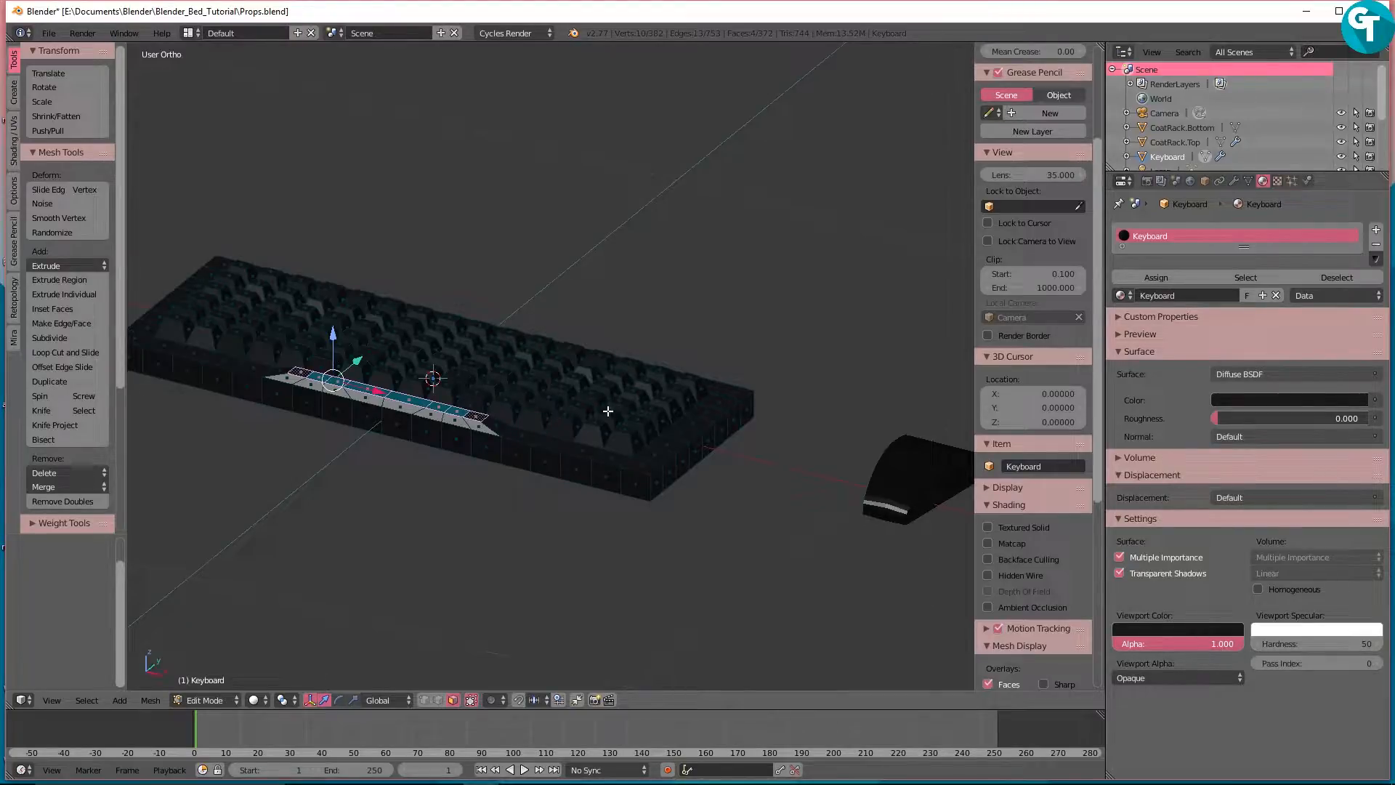
{"action": "middle_click_drag", "start_coordinate": [763, 472], "coordinate": [720, 427], "text": "shift"}
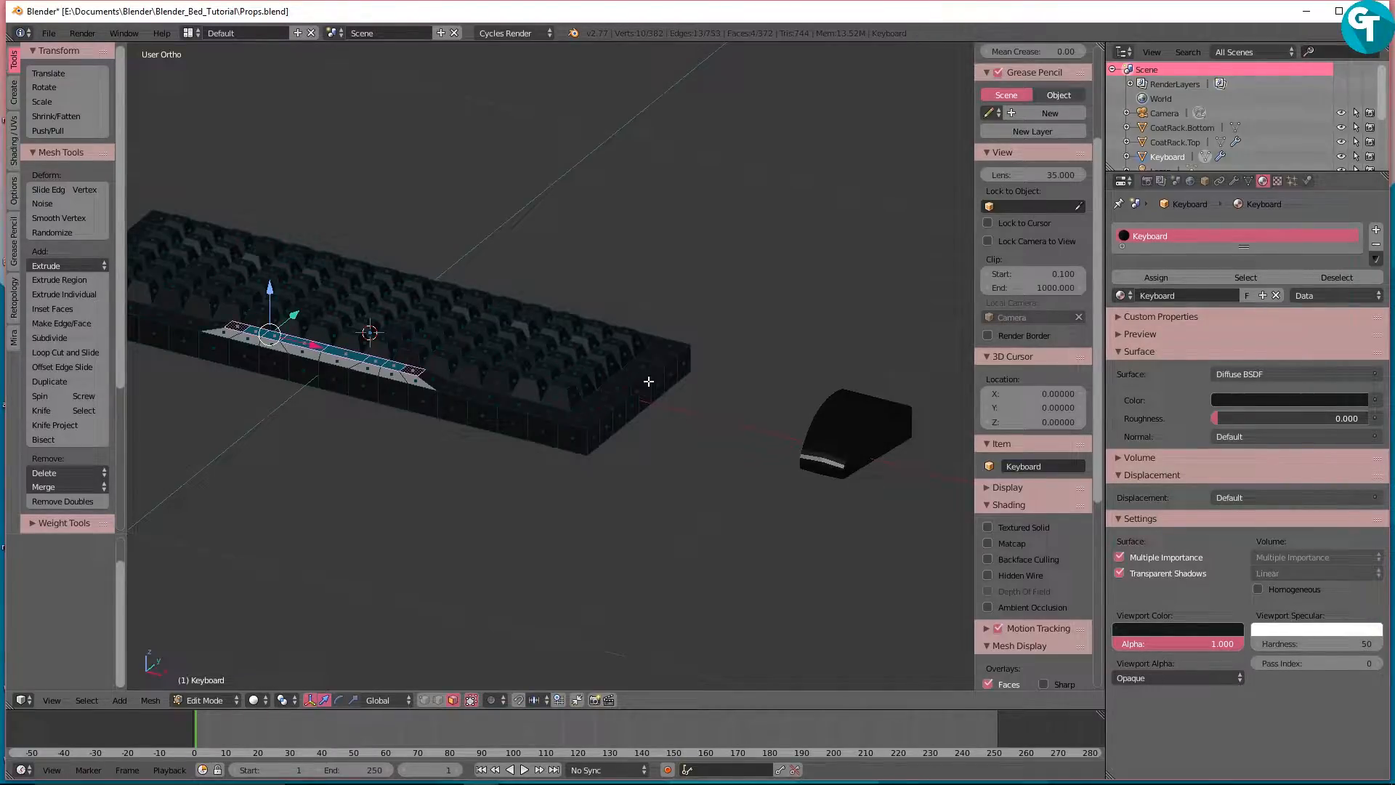
{"action": "key", "text": "Tab"}
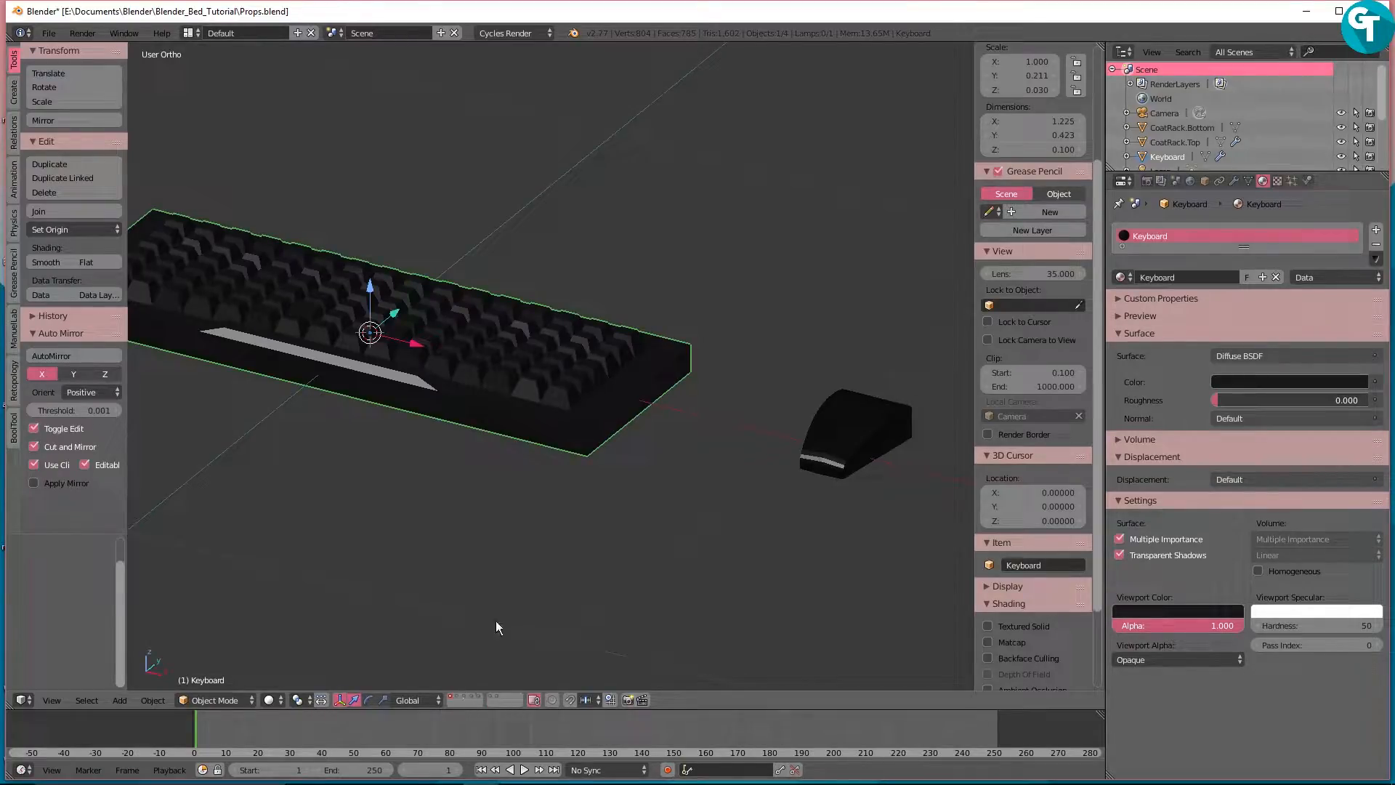
Step: Show layer 2, select the T-shirt, and inspect its mesh in Edit Mode
{"action": "key", "text": "2"}
{"action": "scroll", "coordinate": [554, 419], "scroll_direction": "down", "scroll_amount": 6}
{"action": "mouse_move", "coordinate": [573, 411]}
{"action": "middle_mouse_down"}
{"action": "mouse_move", "coordinate": [559, 399]}
{"action": "mouse_move", "coordinate": [582, 329]}
{"action": "mouse_move", "coordinate": [642, 349]}
{"action": "mouse_move", "coordinate": [653, 414]}
{"action": "mouse_move", "coordinate": [591, 423]}
{"action": "middle_mouse_up"}
{"action": "right_click", "coordinate": [569, 411]}
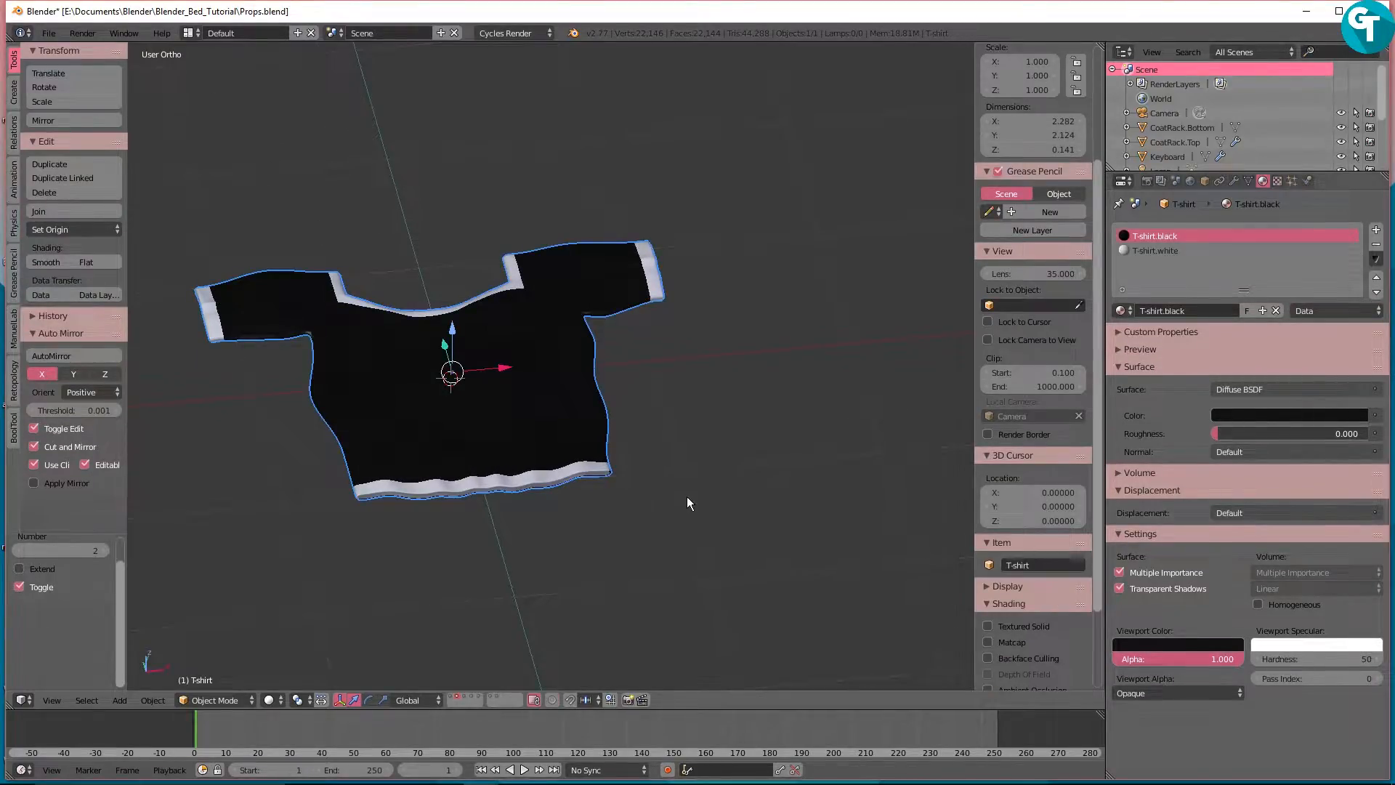
{"action": "key", "text": "Tab"}
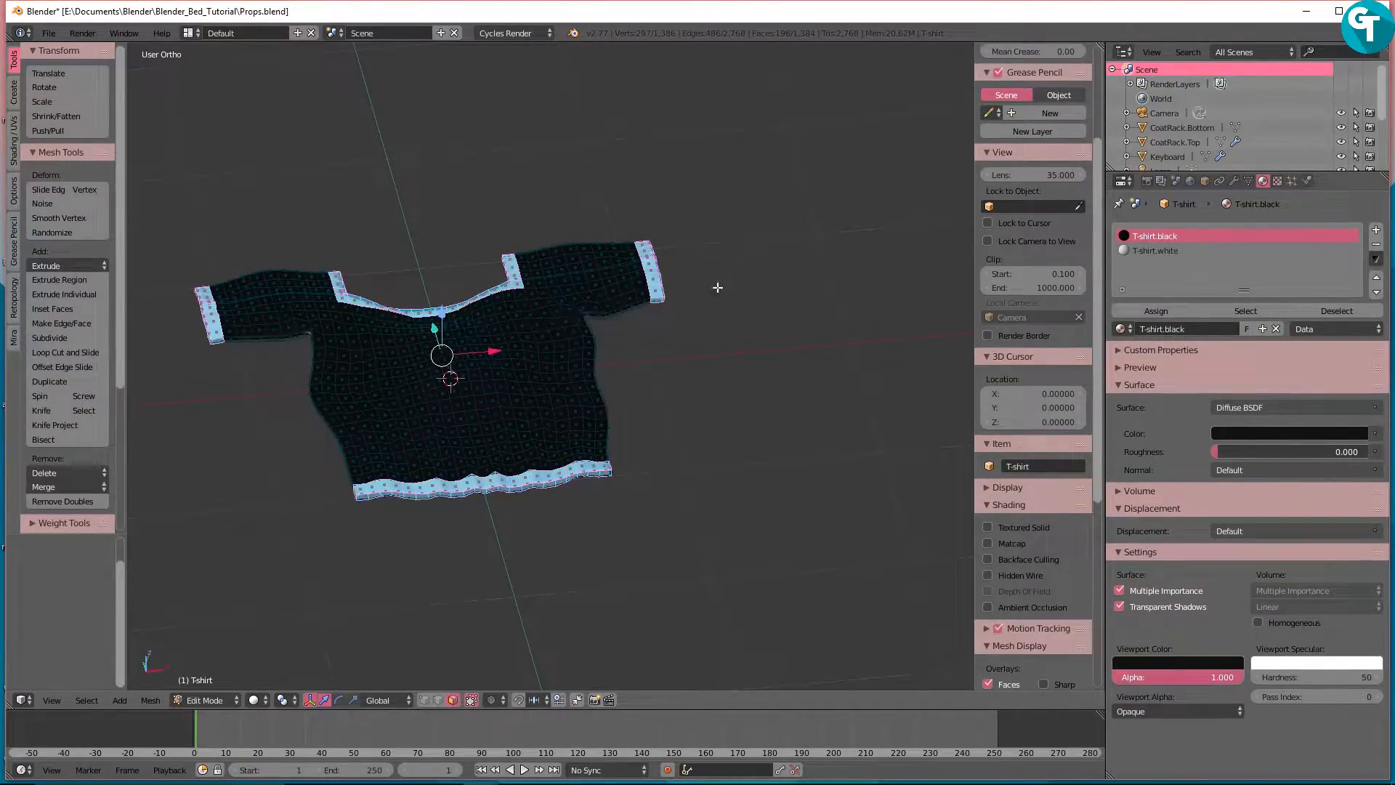
{"action": "middle_click_drag", "start_coordinate": [589, 340], "coordinate": [574, 388]}
{"action": "key", "text": "Tab"}
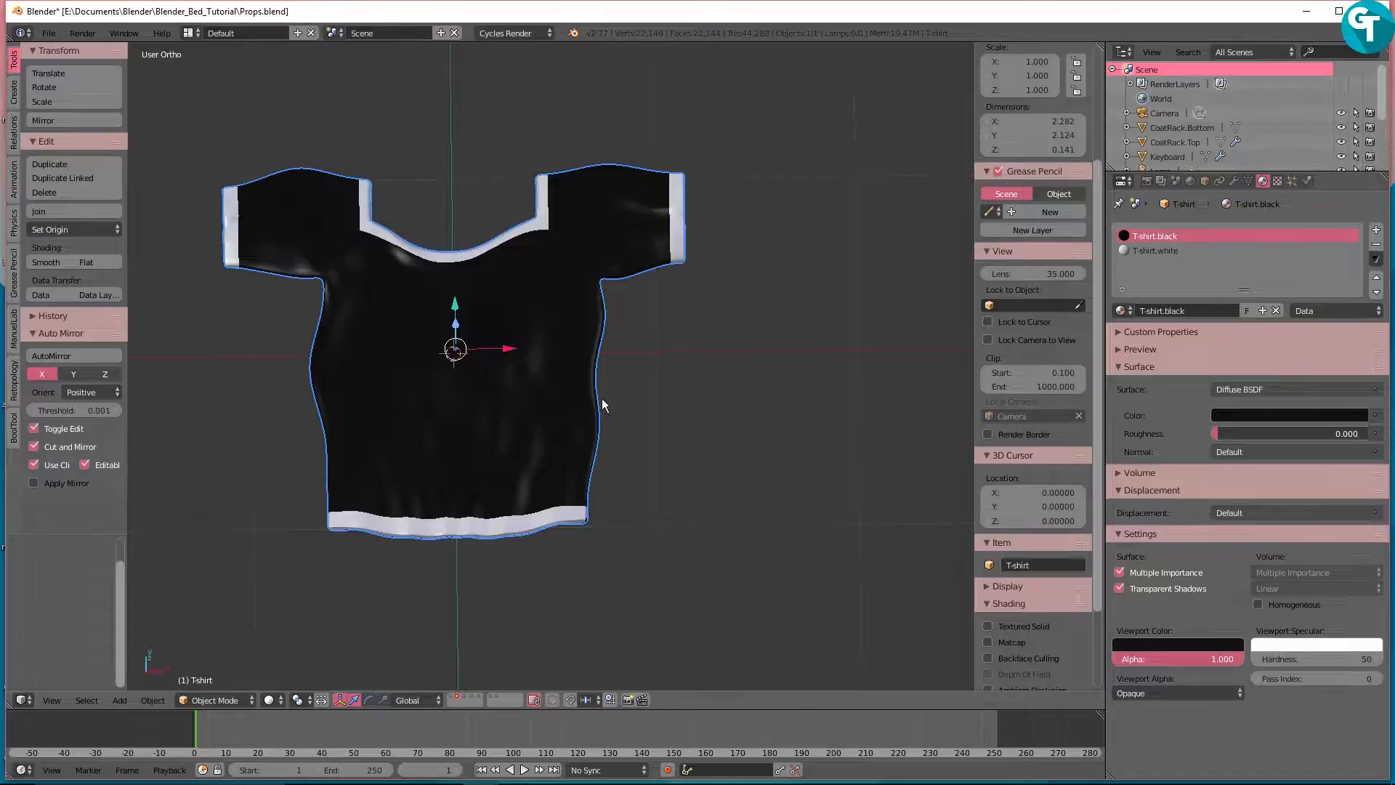
Step: Examine the coat rack on layer 3 and view the props on layers 4 and 5
{"action": "key", "text": "3"}
{"action": "middle_click_drag", "start_coordinate": [526, 600], "coordinate": [612, 557]}
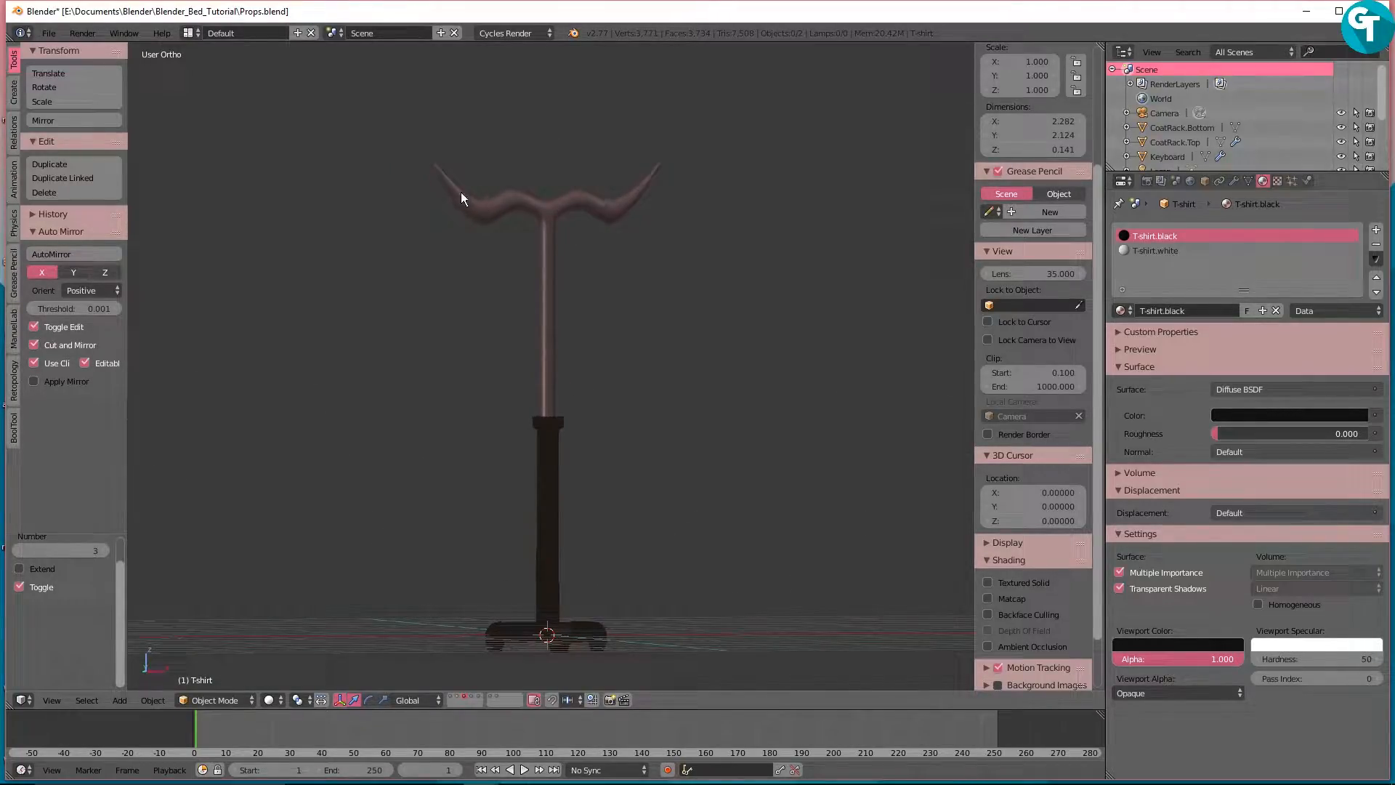
{"action": "middle_click_drag", "start_coordinate": [614, 265], "coordinate": [509, 619]}
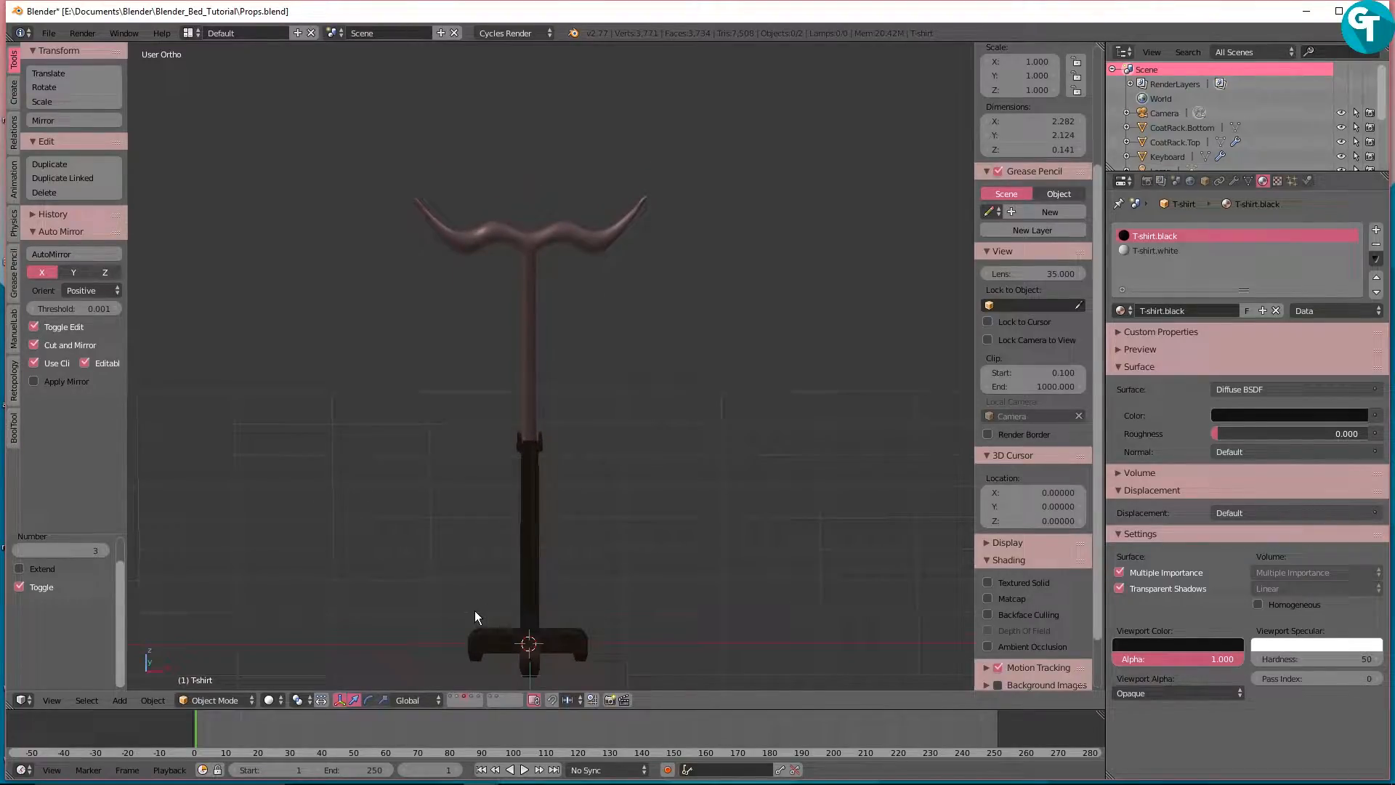
{"action": "key", "text": "8"}
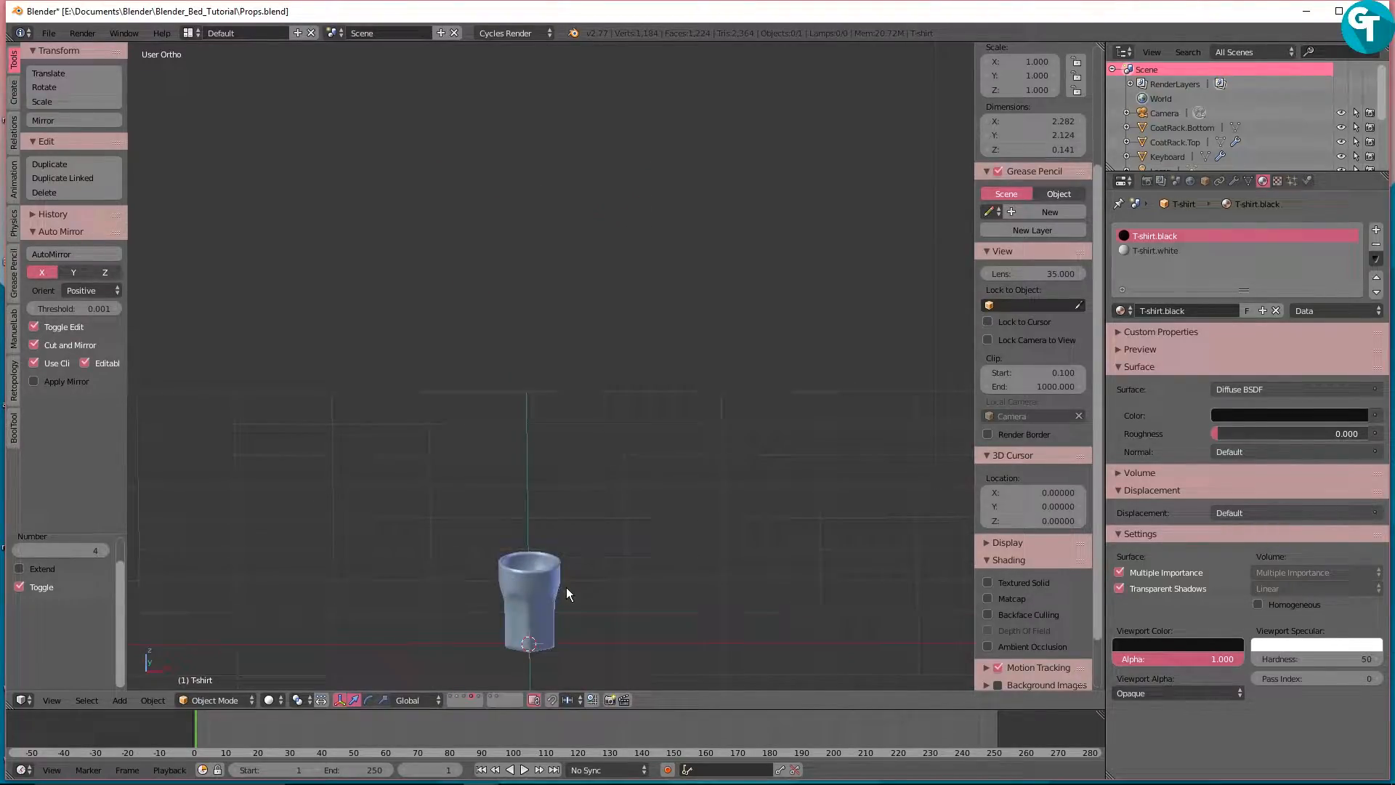
{"action": "key", "text": "5"}
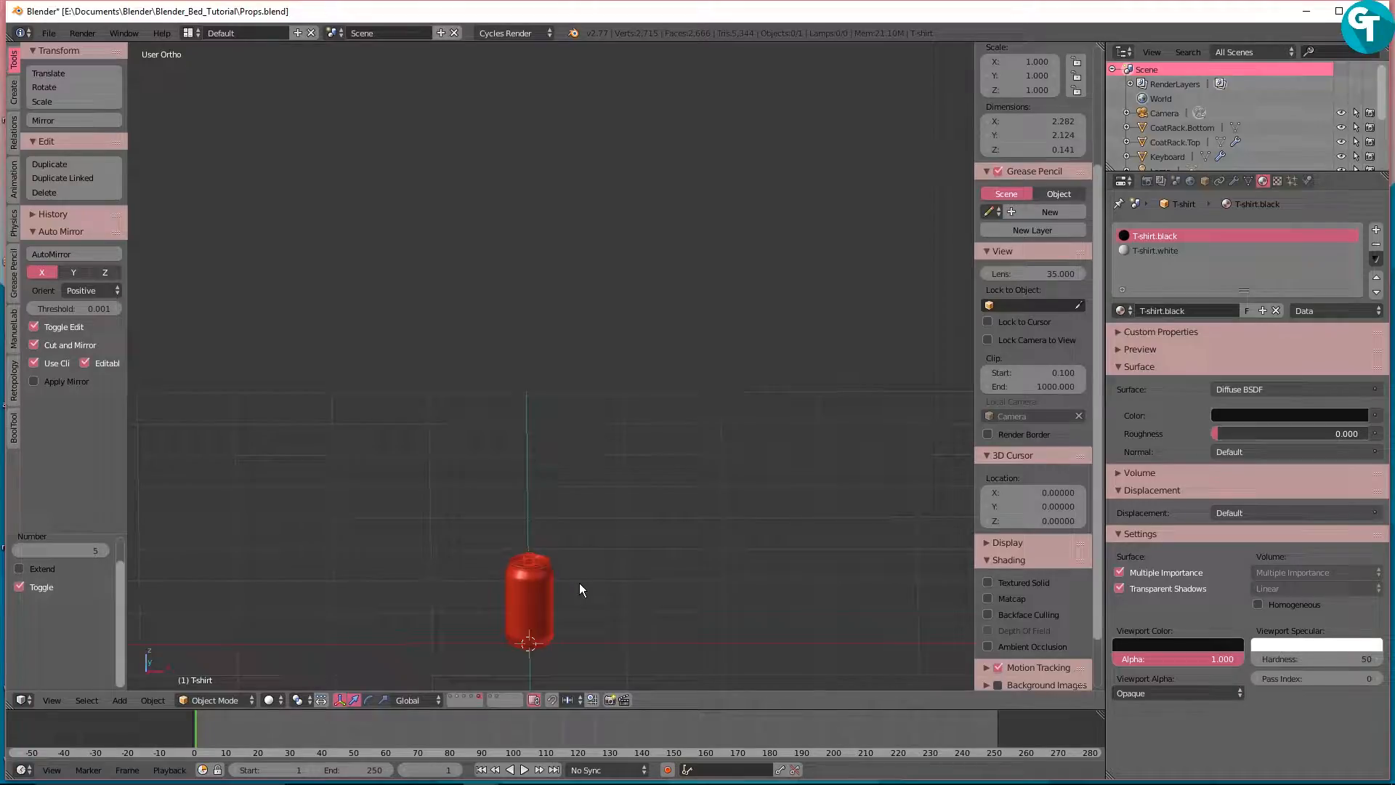
Step: Show layer 6 and select the Material_Cube to view its PBR material slots
{"action": "key", "text": "6"}
{"action": "scroll", "coordinate": [611, 508], "scroll_direction": "down", "scroll_amount": 3}
{"action": "right_click", "coordinate": [569, 513]}
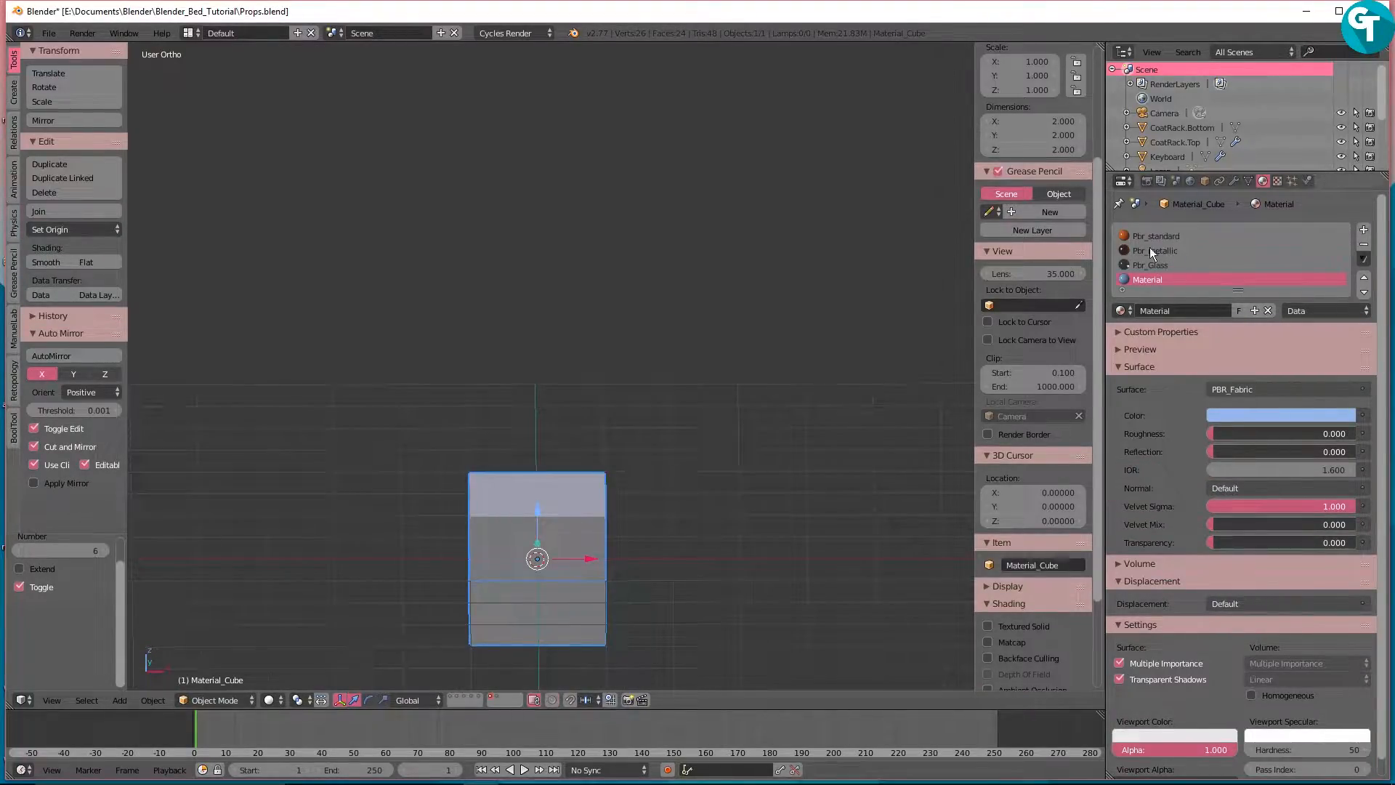
{"action": "scroll", "coordinate": [678, 491], "scroll_direction": "down", "scroll_amount": 3}
{"action": "middle_click_drag", "start_coordinate": [678, 491], "coordinate": [529, 486]}
{"action": "scroll", "coordinate": [529, 486], "scroll_direction": "up", "scroll_amount": 2}
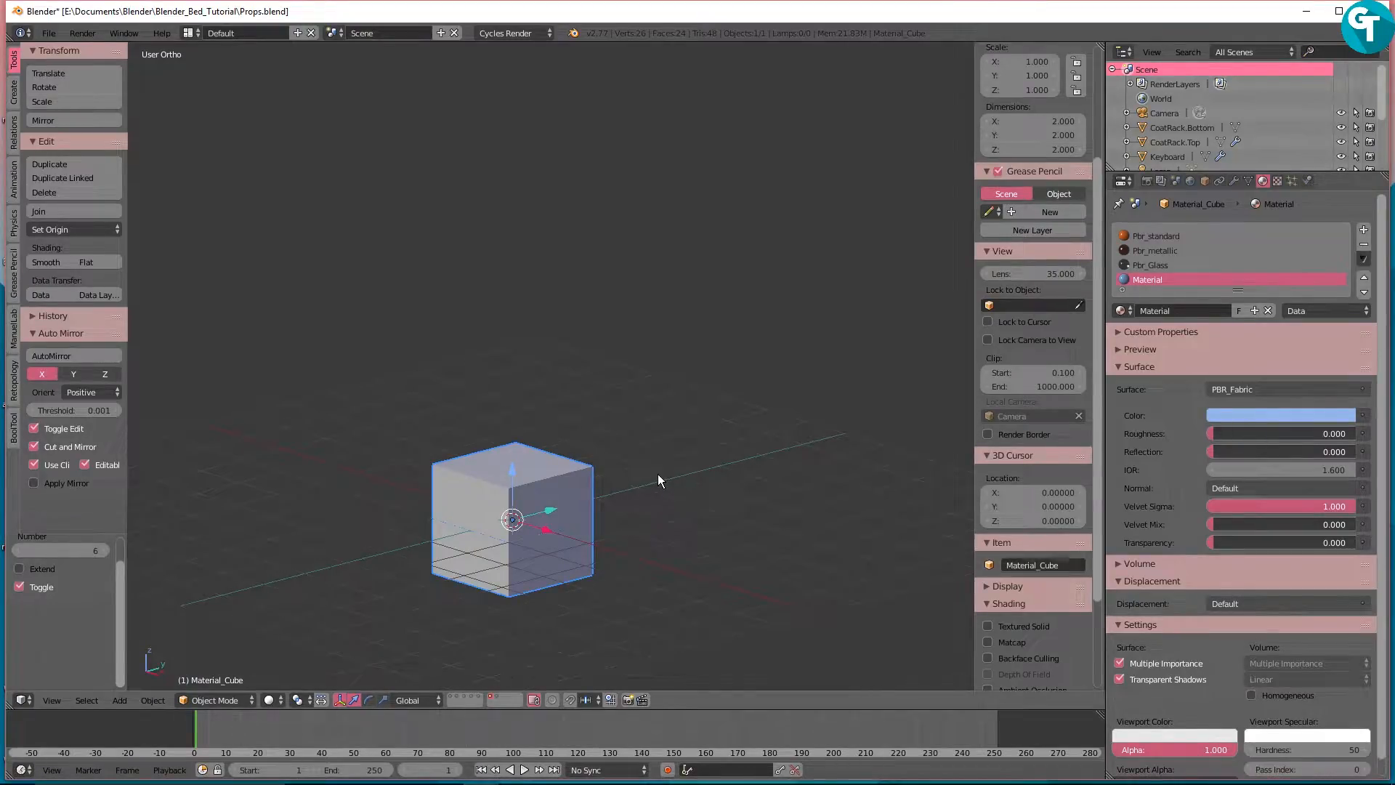
{"action": "scroll", "coordinate": [632, 440], "scroll_direction": "down", "scroll_amount": 2}
{"action": "middle_click_drag", "start_coordinate": [640, 469], "coordinate": [595, 479]}
{"action": "scroll", "coordinate": [603, 489], "scroll_direction": "up", "scroll_amount": 4}
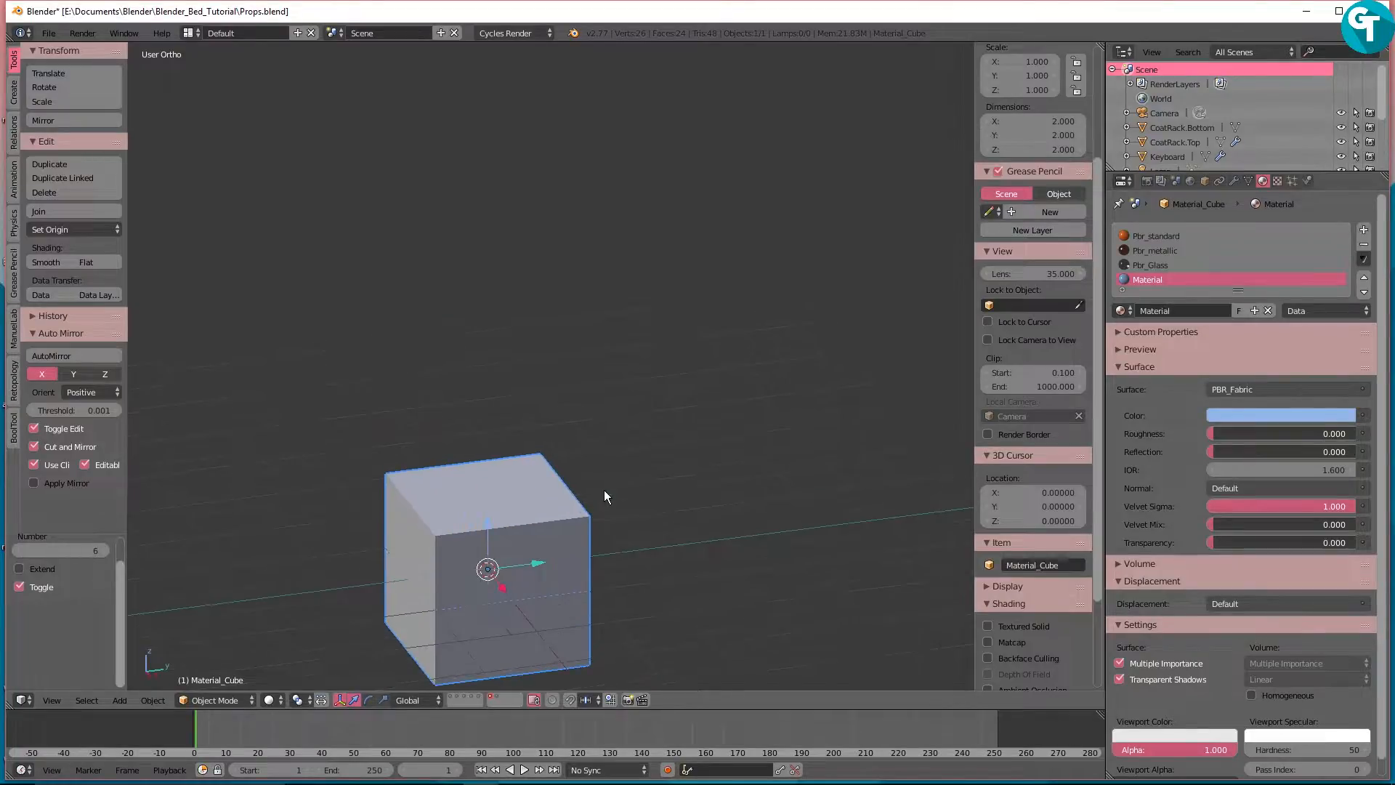
{"action": "scroll", "coordinate": [581, 424], "scroll_direction": "down", "scroll_amount": 1}
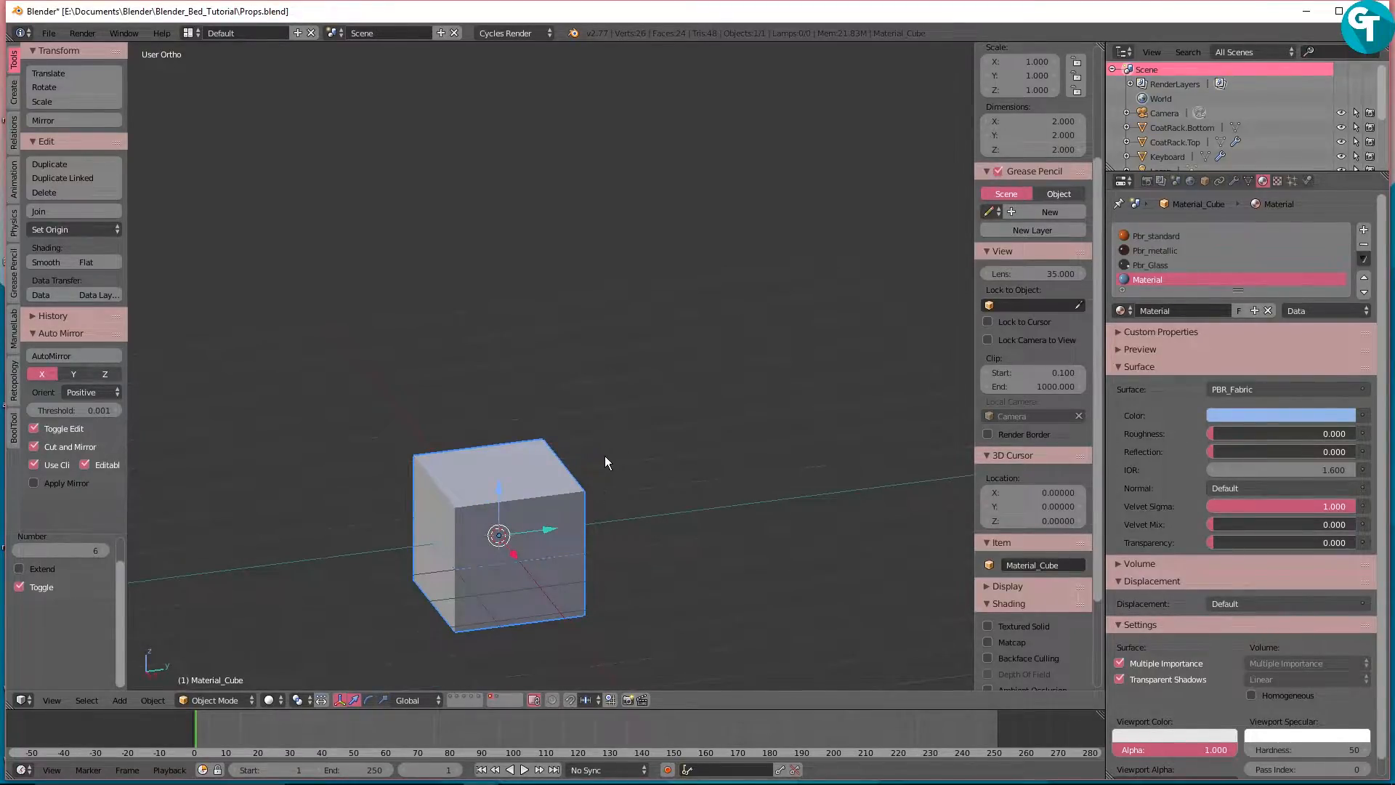
{"action": "scroll", "coordinate": [621, 482], "scroll_direction": "down", "scroll_amount": 2}
{"action": "middle_click_drag", "start_coordinate": [622, 483], "coordinate": [520, 501]}
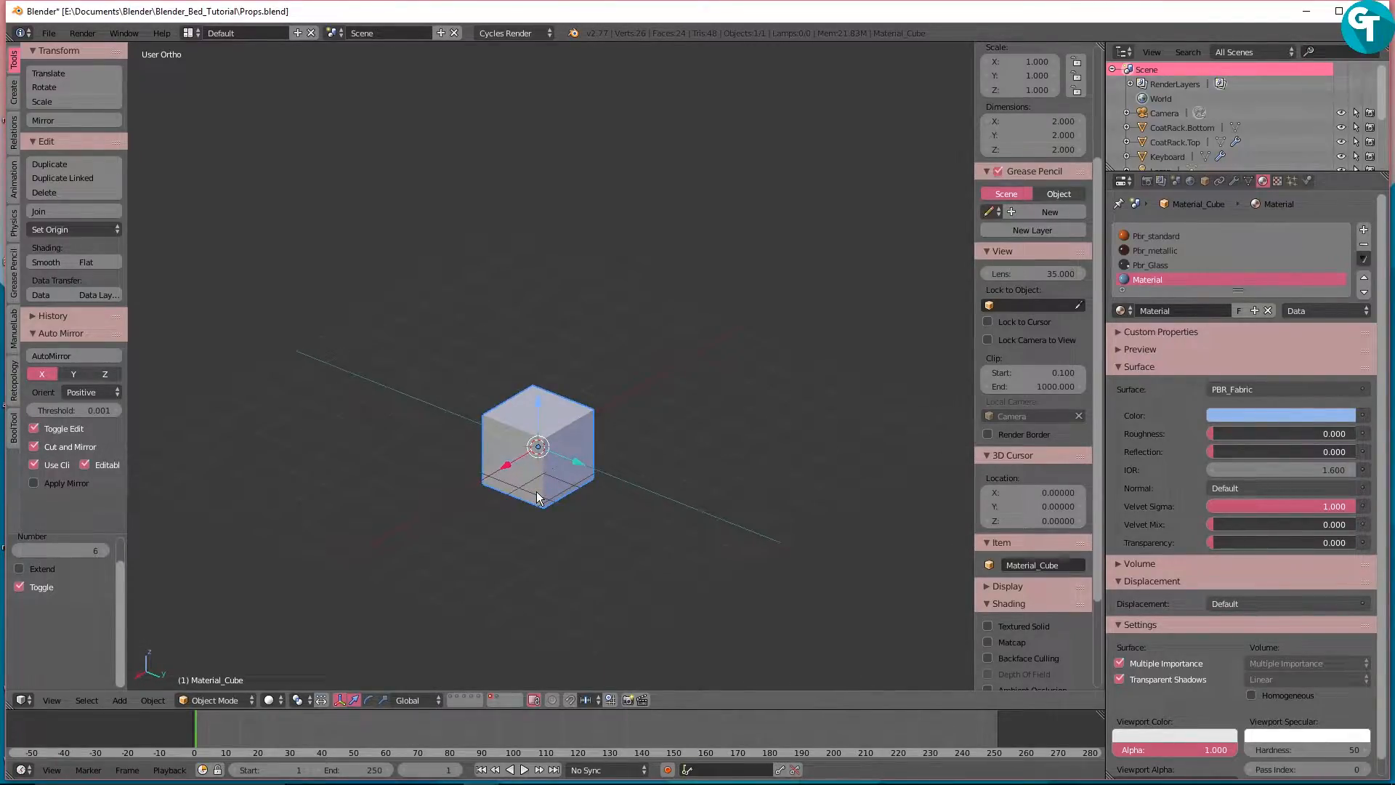
{"action": "scroll", "coordinate": [537, 491], "scroll_direction": "up", "scroll_amount": 5}
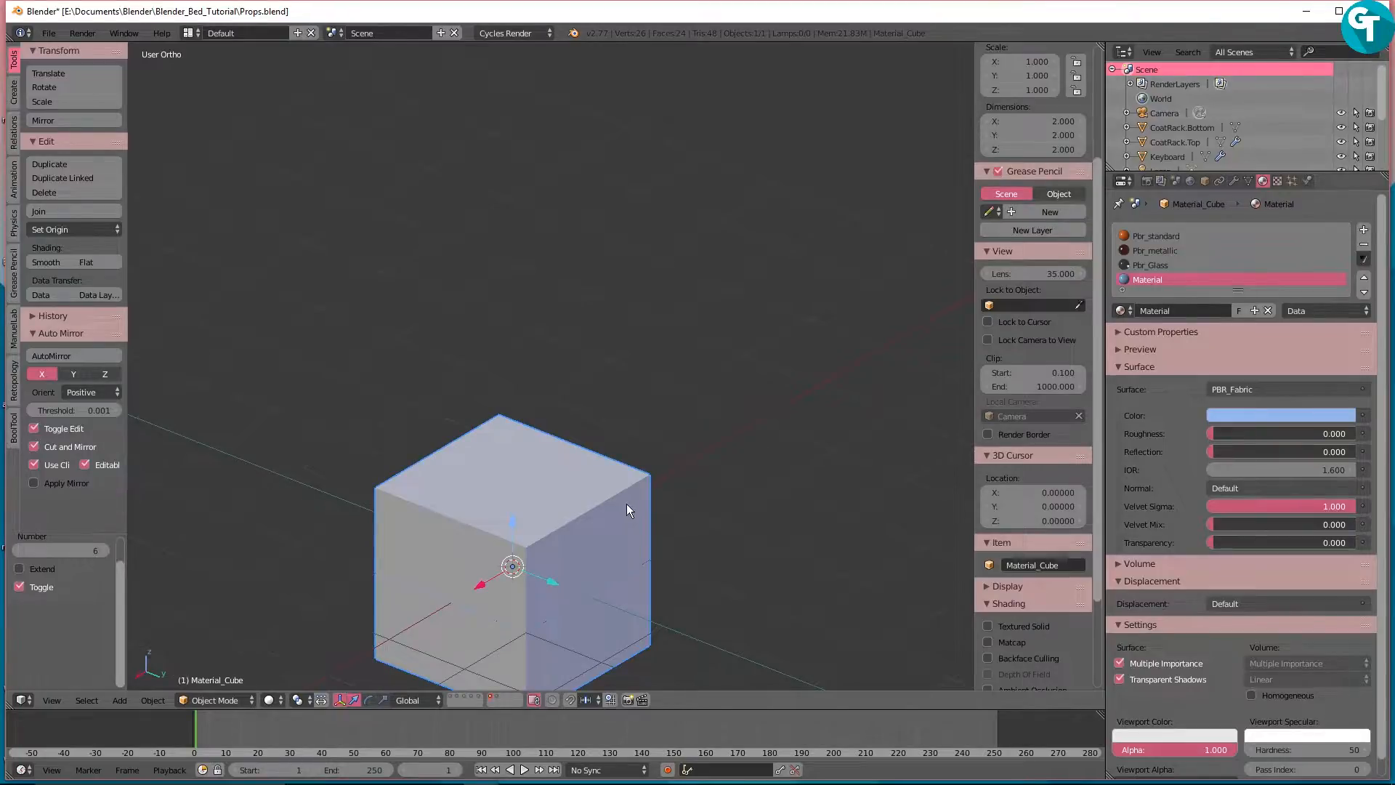
{"action": "scroll", "coordinate": [626, 504], "scroll_direction": "down", "scroll_amount": 2}
{"action": "middle_click_drag", "start_coordinate": [625, 530], "coordinate": [666, 558]}
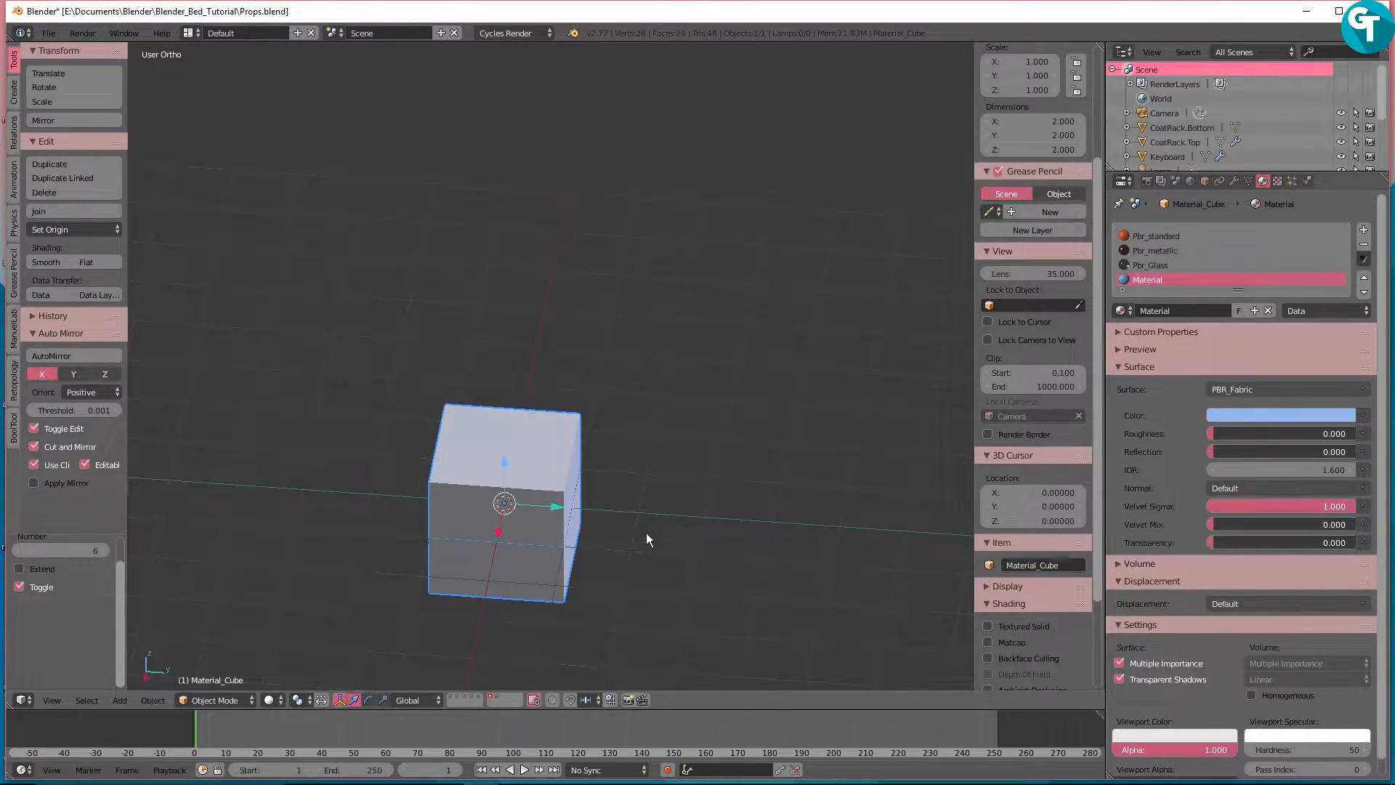
{"action": "middle_click_drag", "start_coordinate": [691, 529], "coordinate": [603, 498]}
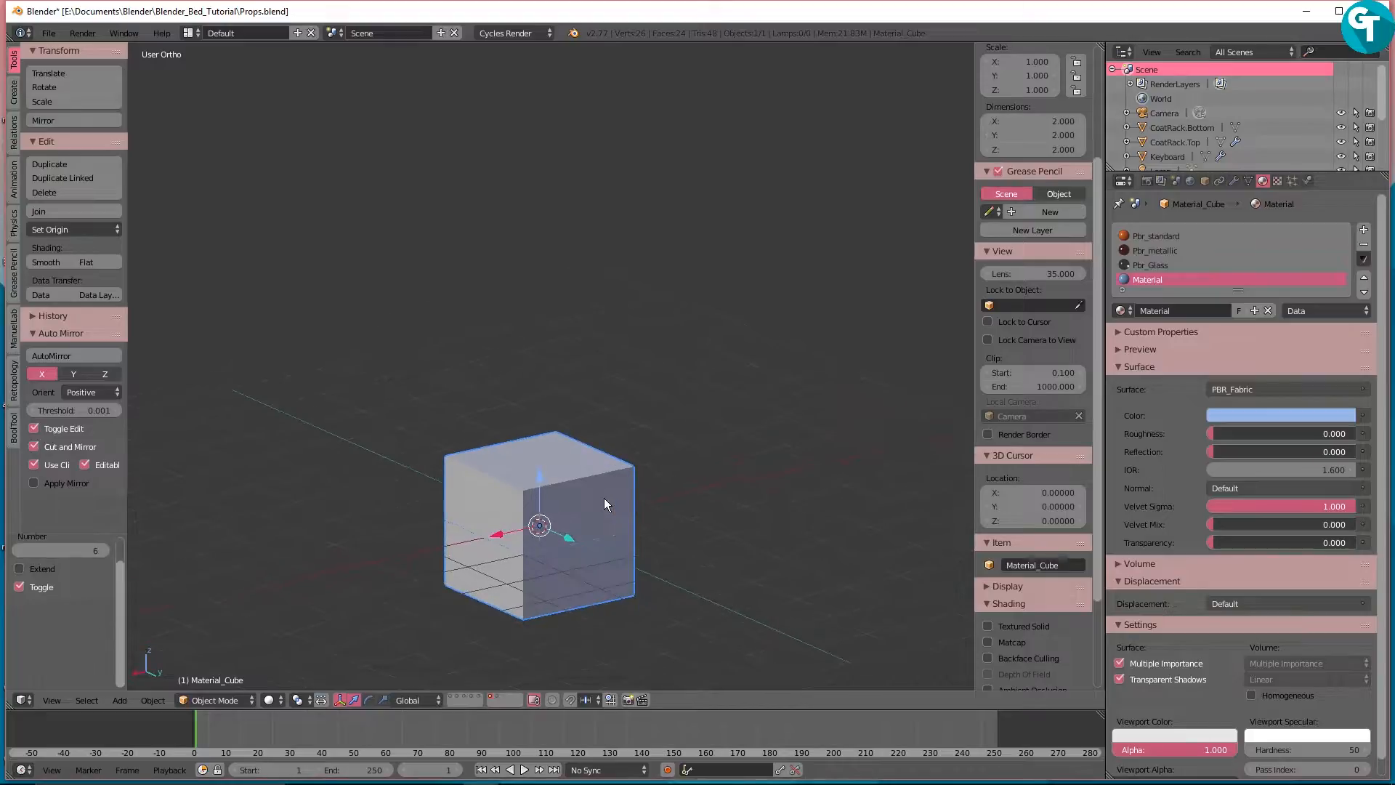
Step: Show the hat's layer, examine the hat from several angles, and select it
{"action": "left_click", "coordinate": [496, 694]}
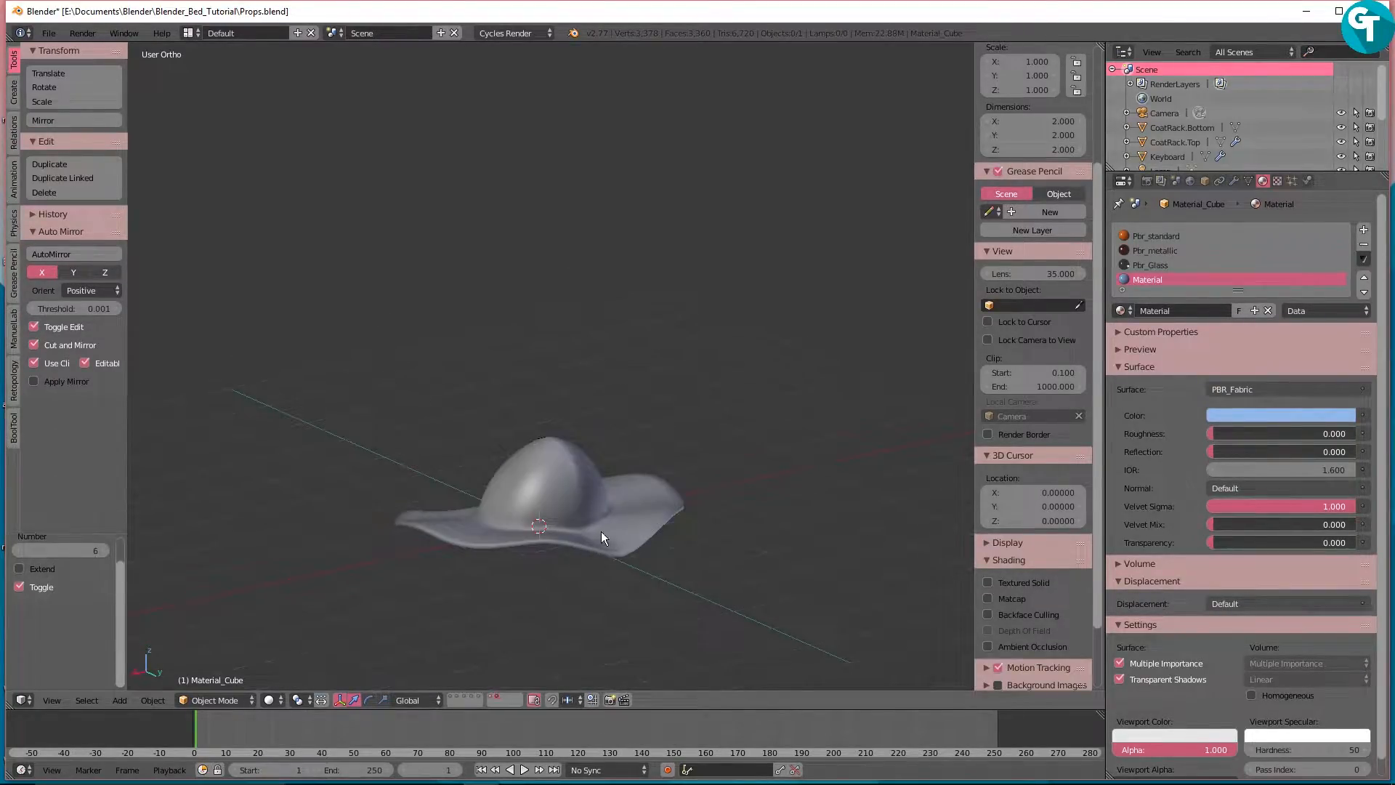
{"action": "middle_click_drag", "start_coordinate": [495, 481], "coordinate": [691, 535]}
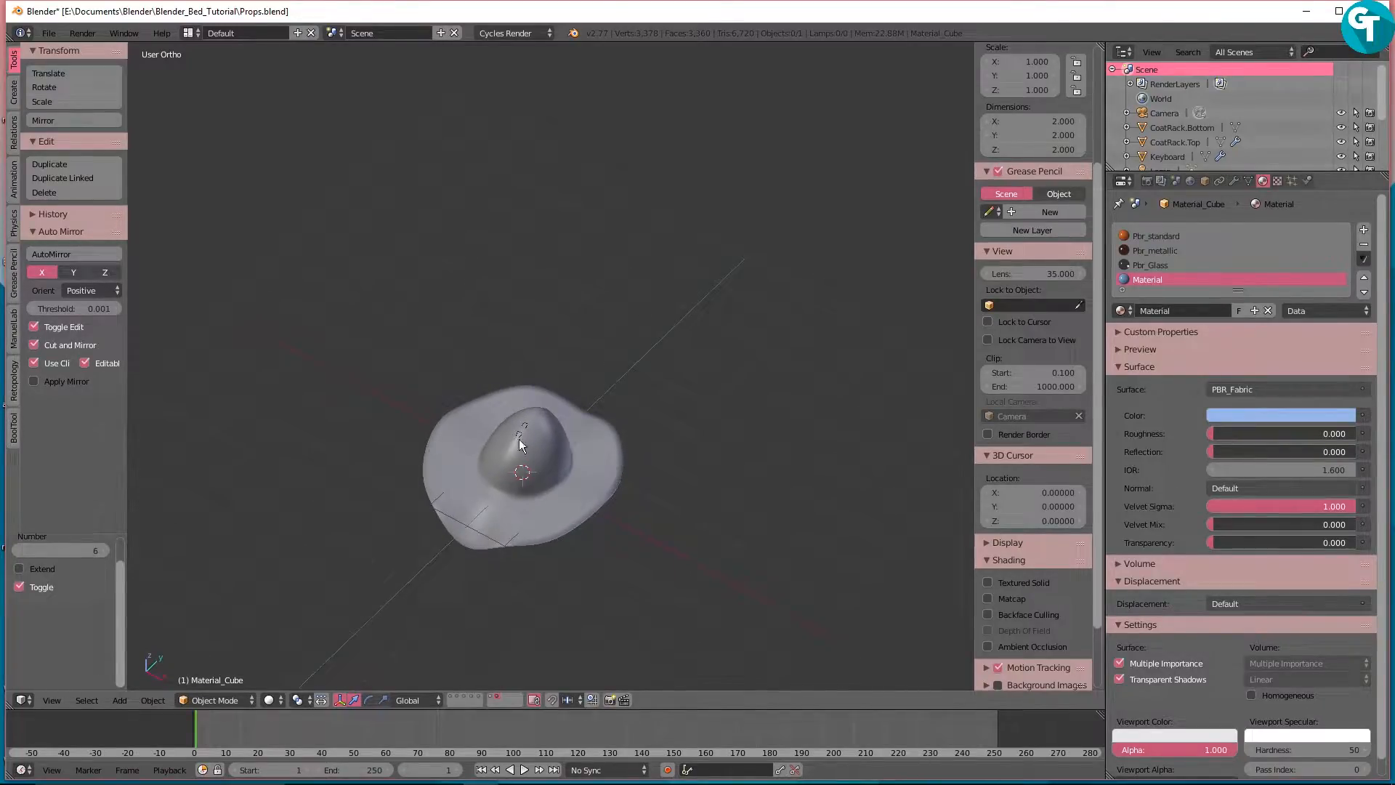
{"action": "middle_click_drag", "start_coordinate": [590, 486], "coordinate": [523, 459]}
{"action": "right_click", "coordinate": [571, 513]}
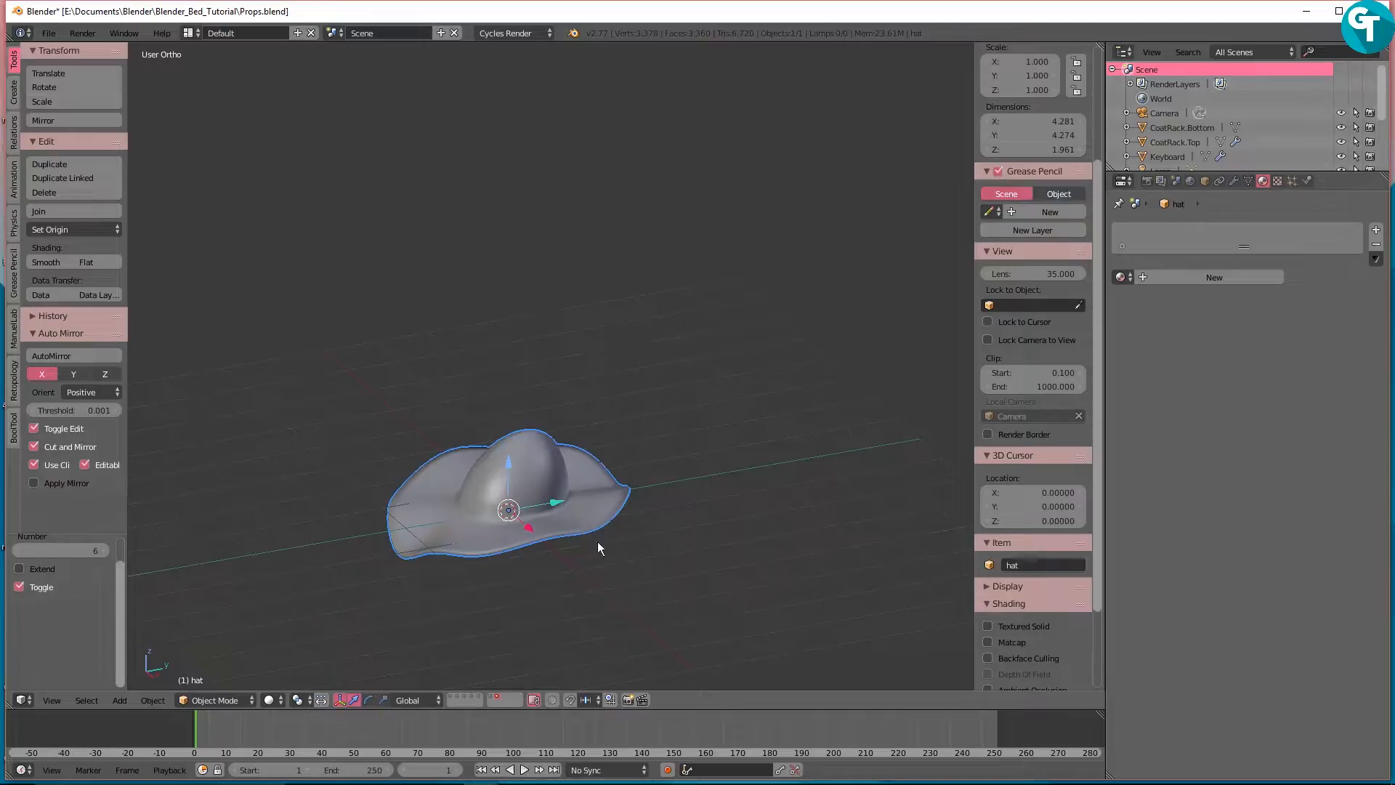
Step: Inspect the hat's mesh in Edit Mode from several angles along with its modifier stack
{"action": "key", "text": "Tab"}
{"action": "middle_click_drag", "start_coordinate": [529, 528], "coordinate": [756, 436]}
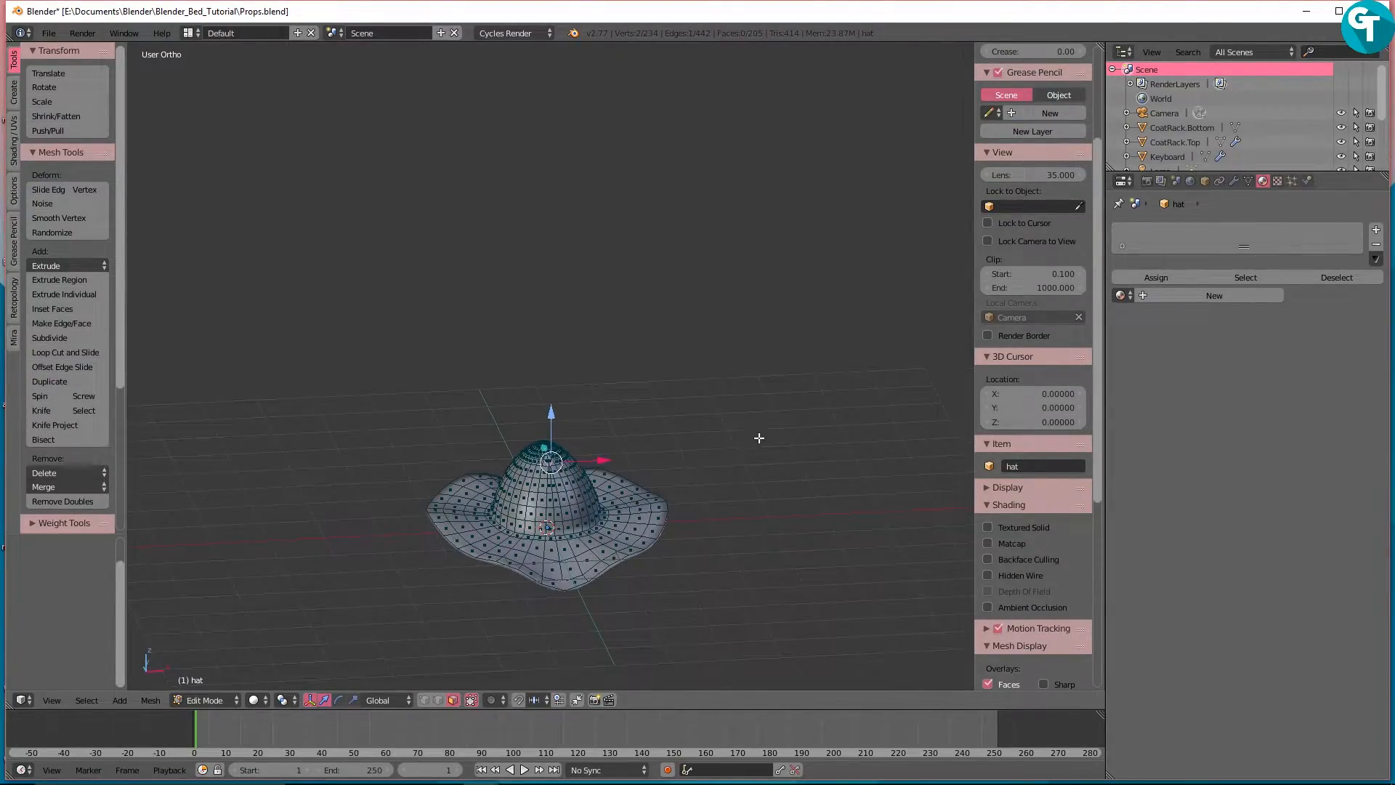
{"action": "left_click", "coordinate": [1233, 181]}
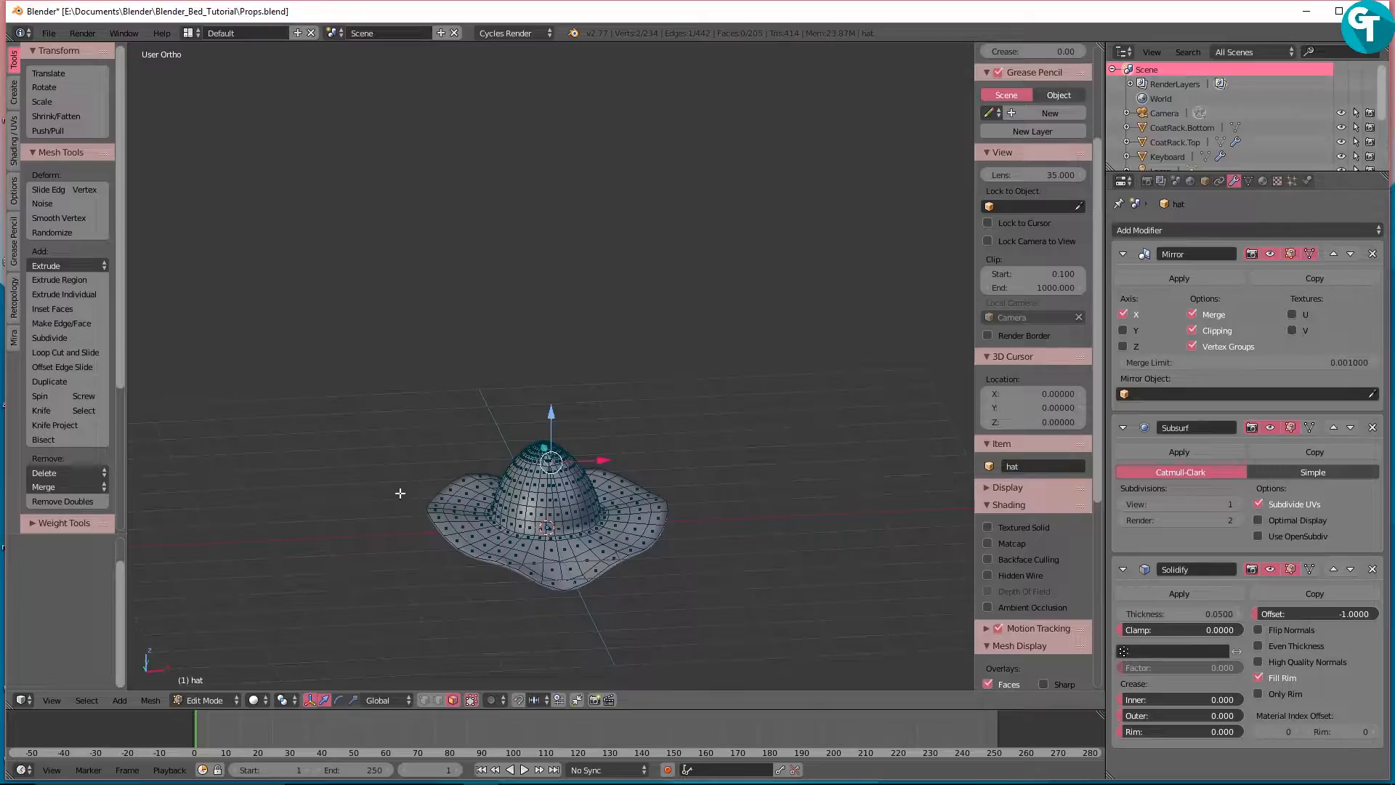
{"action": "scroll", "coordinate": [552, 534], "scroll_direction": "down", "scroll_amount": 3}
{"action": "middle_click_drag", "start_coordinate": [647, 560], "coordinate": [632, 414]}
{"action": "key", "text": "Tab"}
{"action": "middle_click_drag", "start_coordinate": [648, 334], "coordinate": [630, 495]}
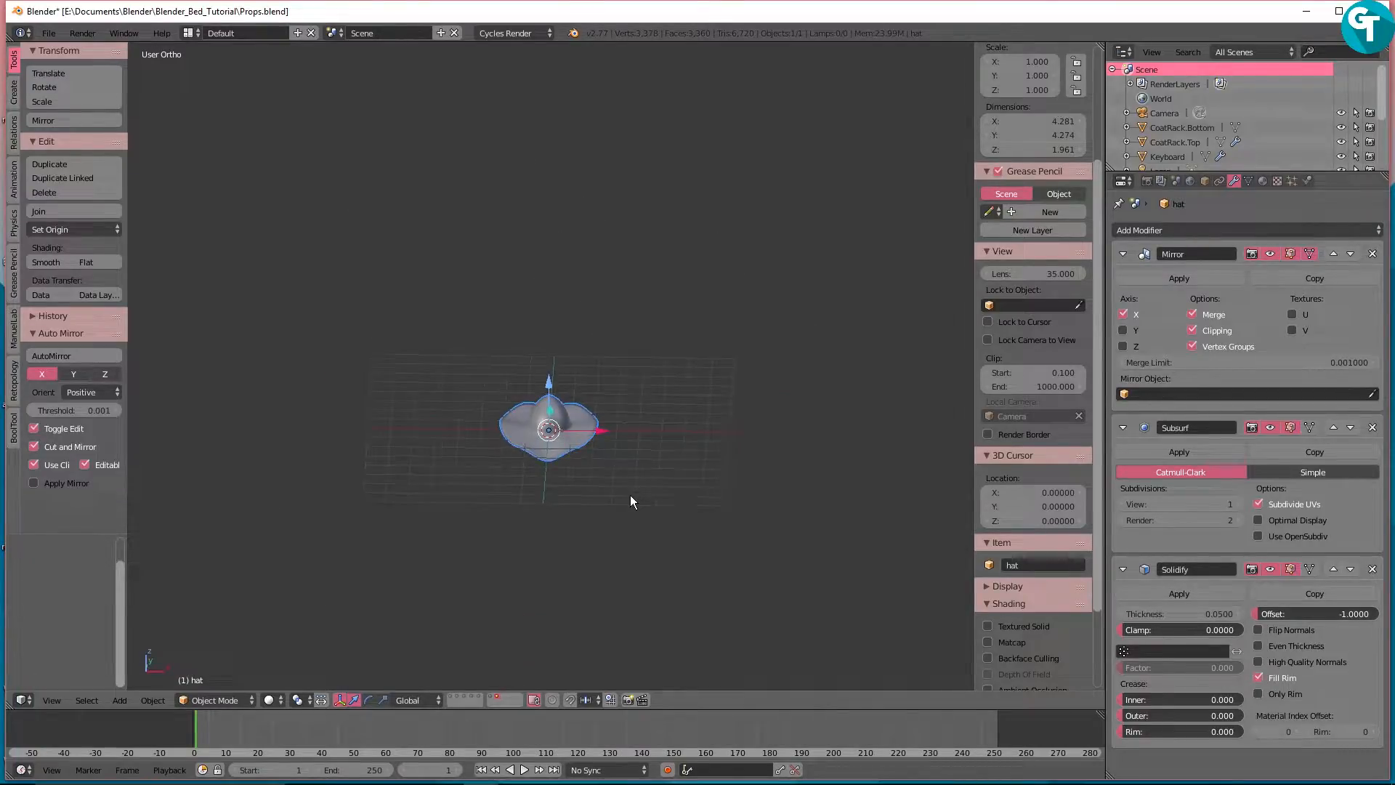
Step: Show layer 3 with the coat rack in place of the hat's layer
{"action": "left_click", "coordinate": [474, 695]}
{"action": "left_click", "coordinate": [465, 695]}
{"action": "scroll", "coordinate": [618, 523], "scroll_direction": "up", "scroll_amount": 7}
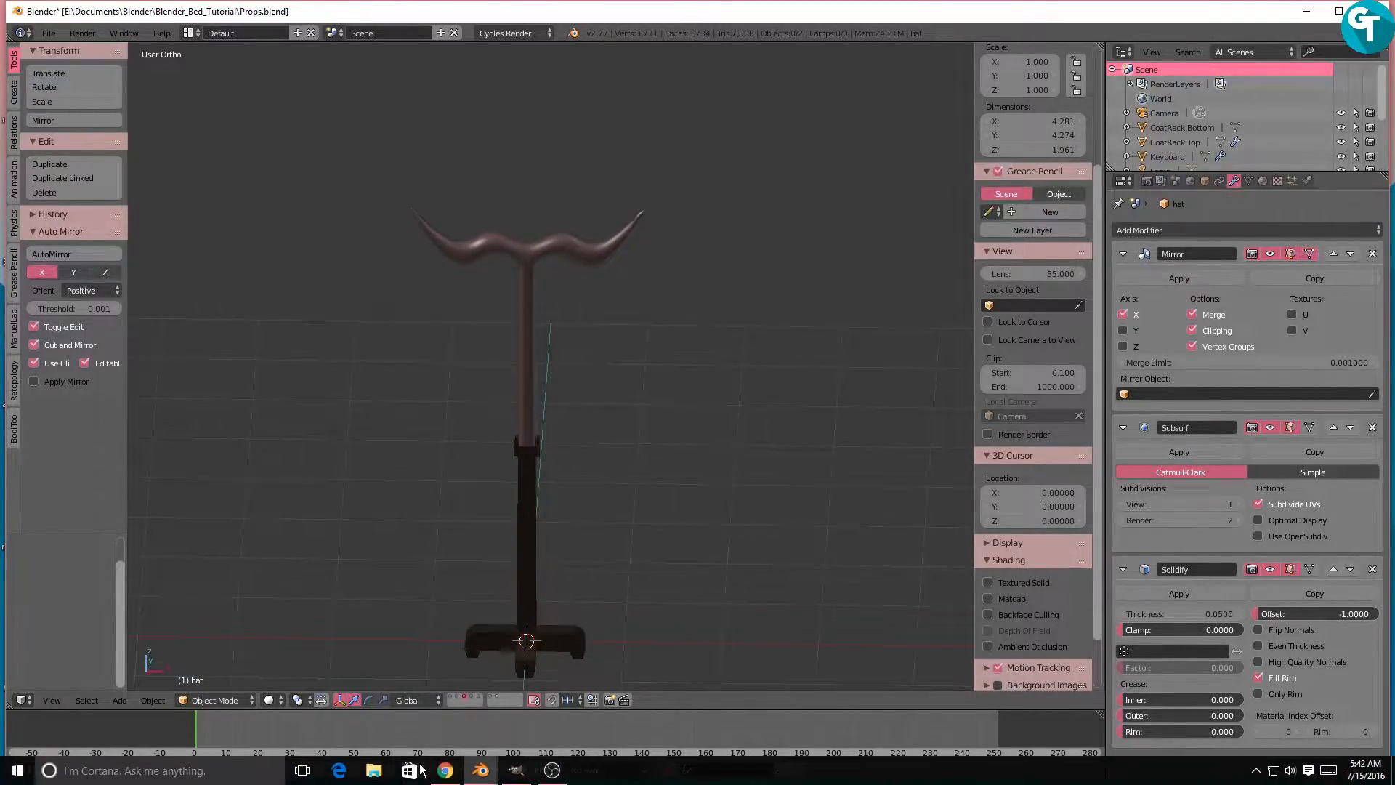
Step: Switch to the Blender_Bed_Tutorial5.blend window to view the coat rack in the bedroom scene, and return to Props.blend
{"action": "mouse_move", "coordinate": [490, 777]}
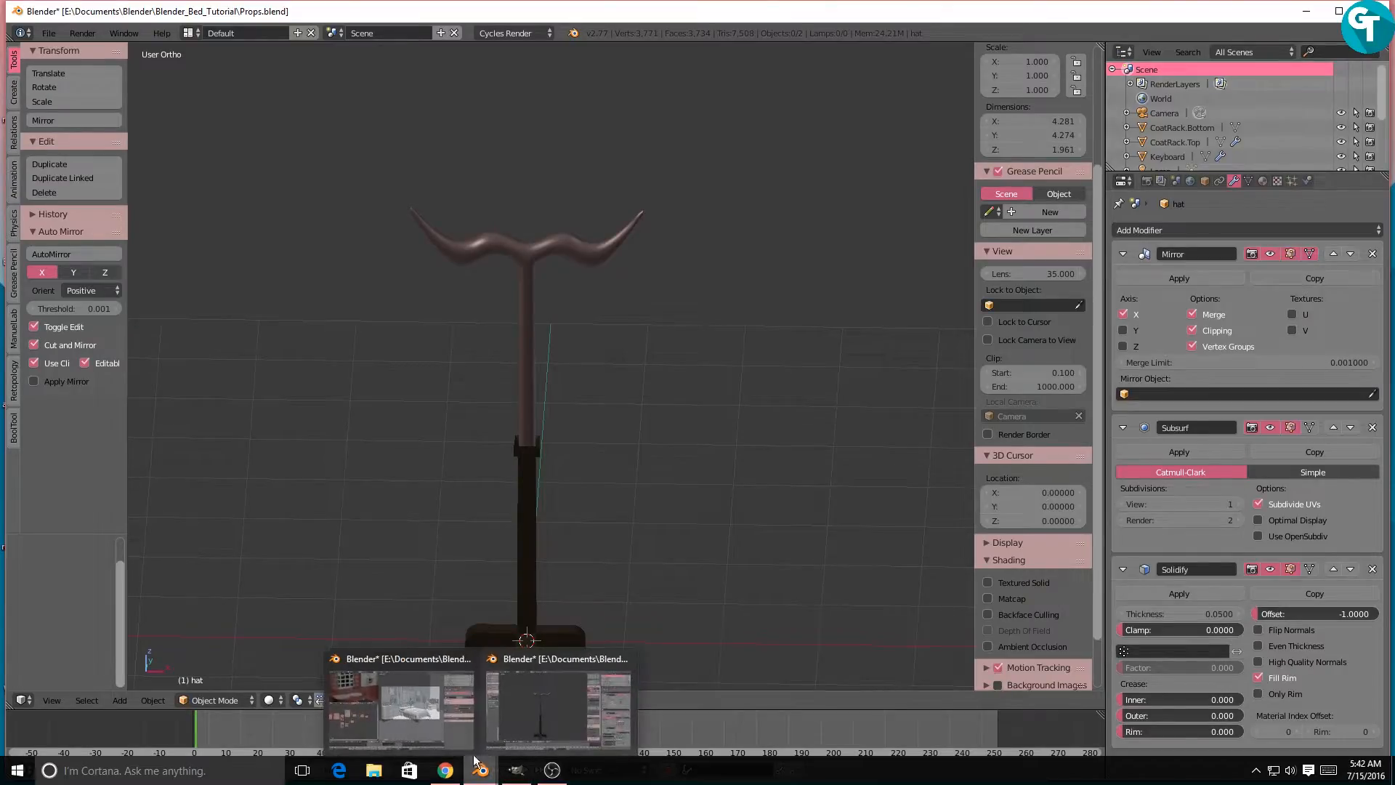
{"action": "left_click", "coordinate": [407, 708]}
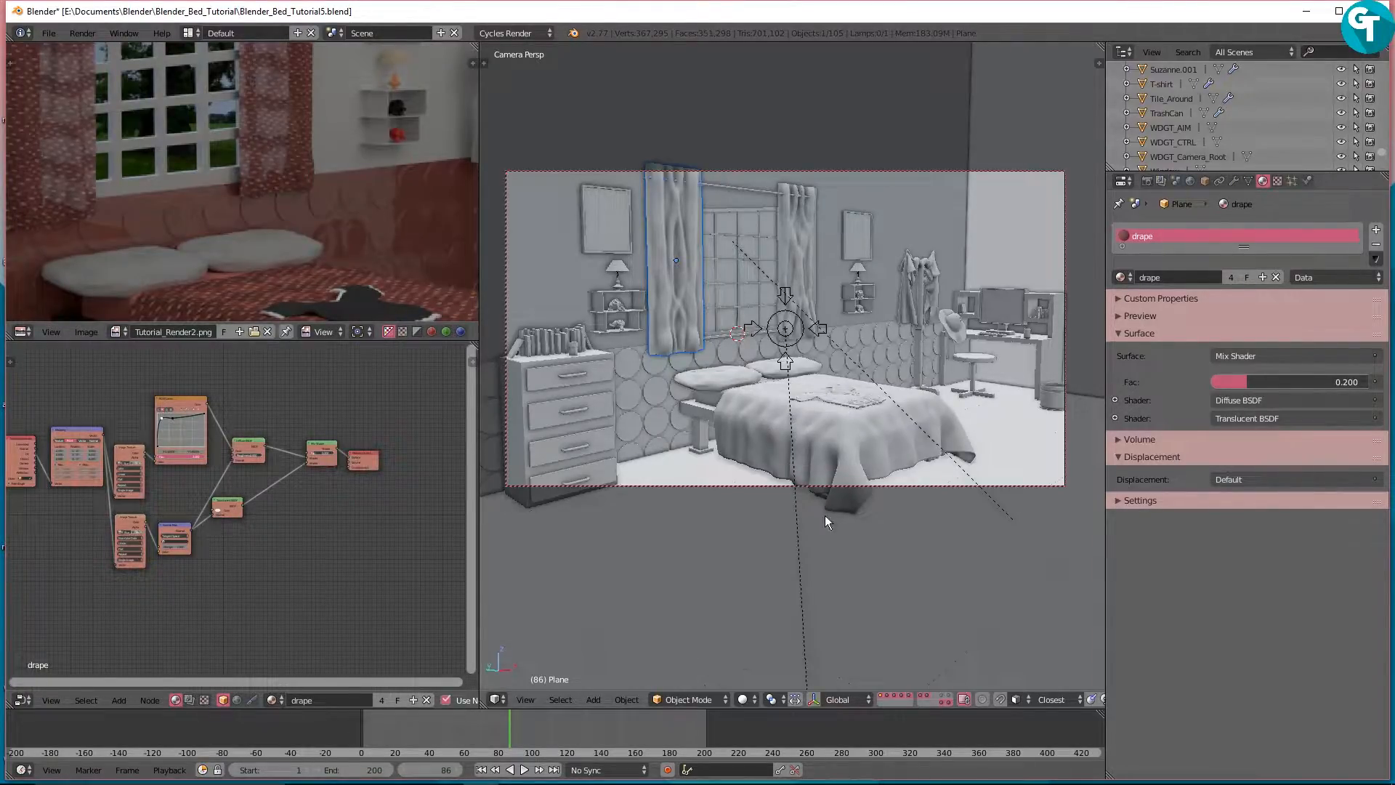
{"action": "mouse_move", "coordinate": [491, 776]}
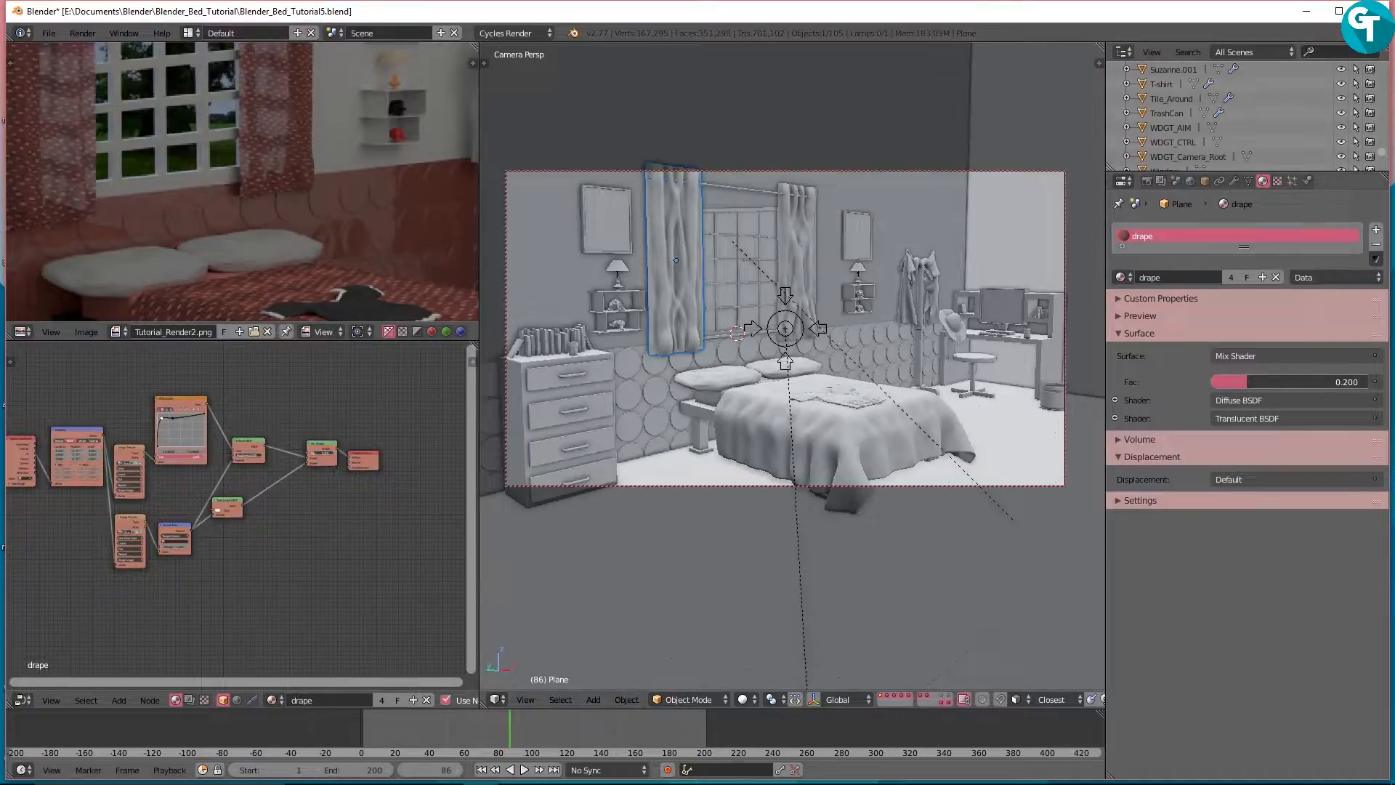
{"action": "left_click", "coordinate": [543, 713]}
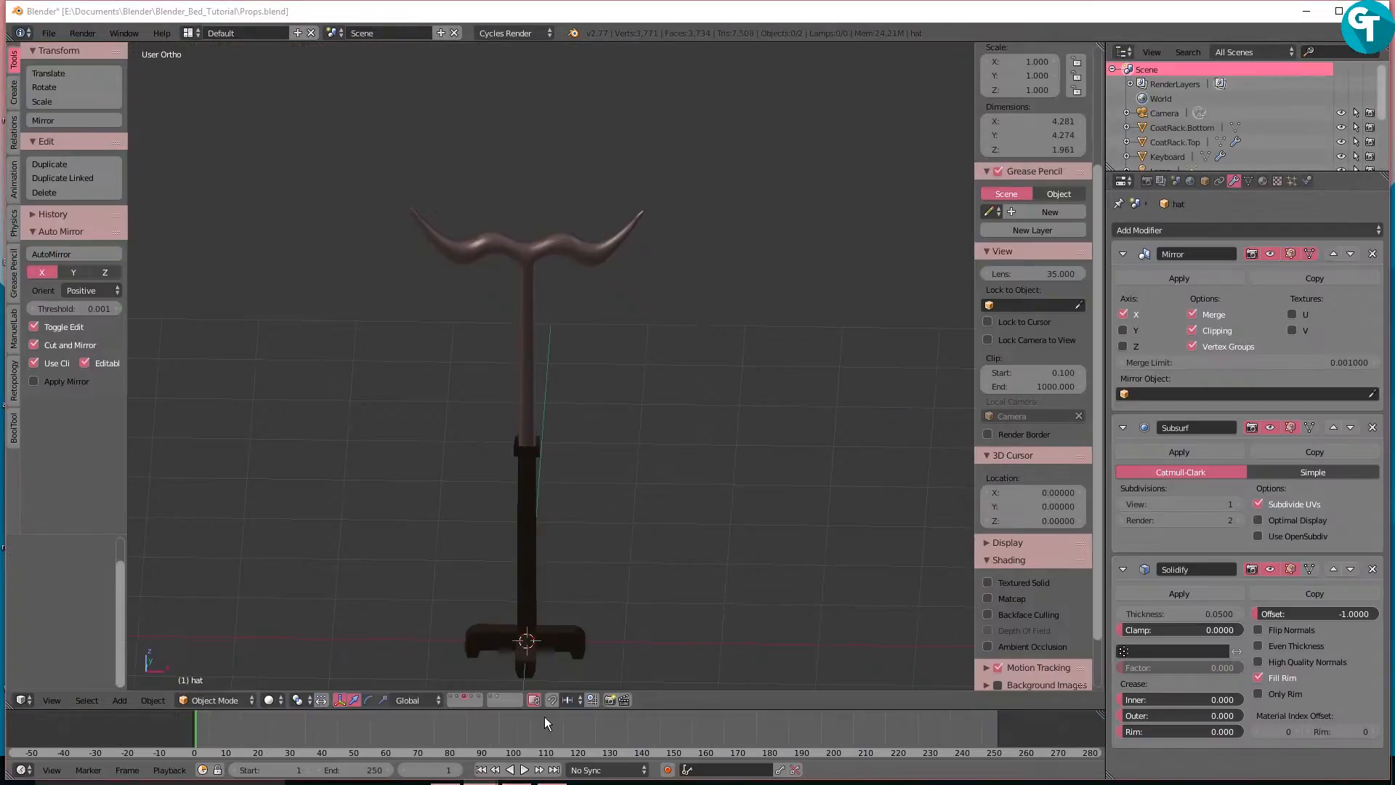
Step: Place the 3D cursor on the tip of one of the coat rack's horn-shaped hooks
{"action": "scroll", "coordinate": [472, 257], "scroll_direction": "up", "scroll_amount": 3}
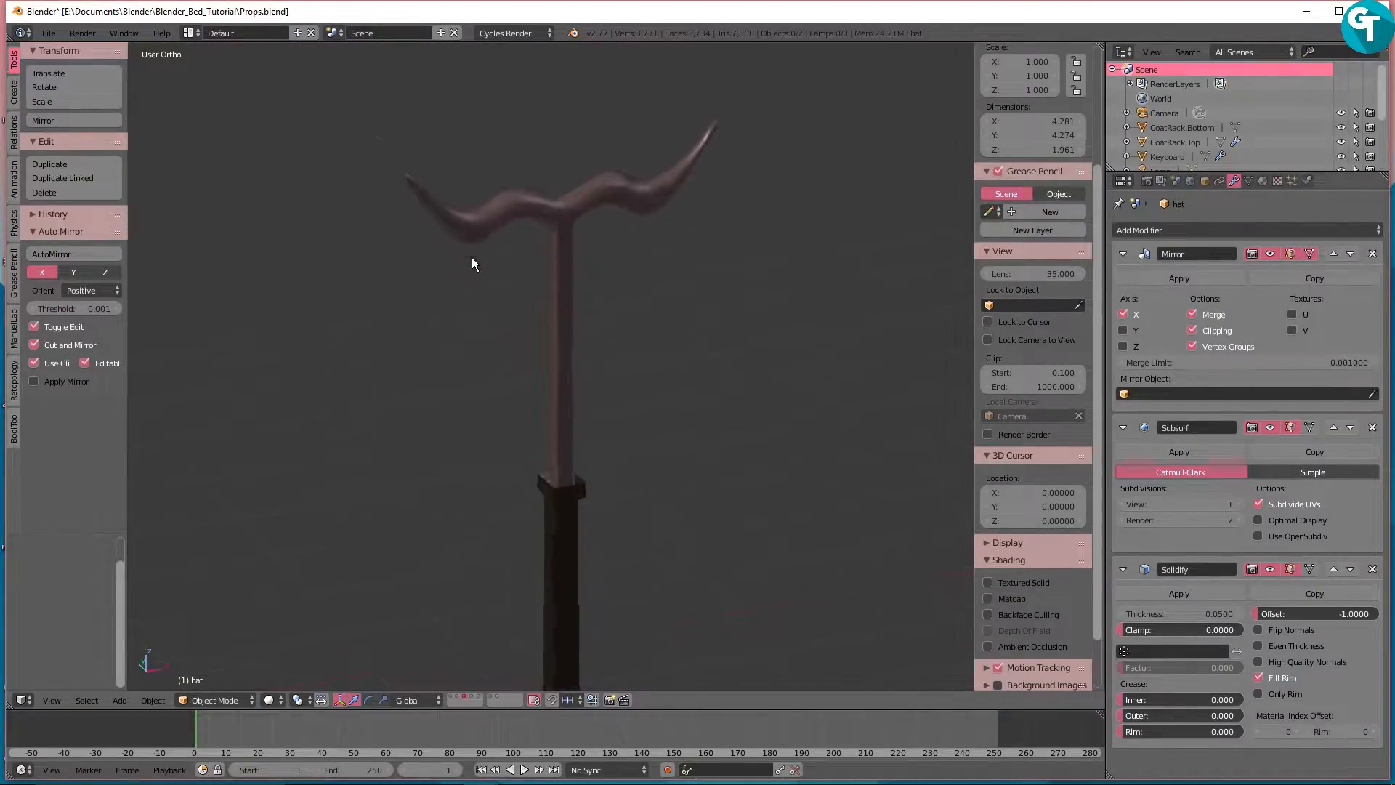
{"action": "middle_click_drag", "start_coordinate": [434, 251], "coordinate": [482, 459], "text": "shift"}
{"action": "scroll", "coordinate": [464, 459], "scroll_direction": "down", "scroll_amount": 1}
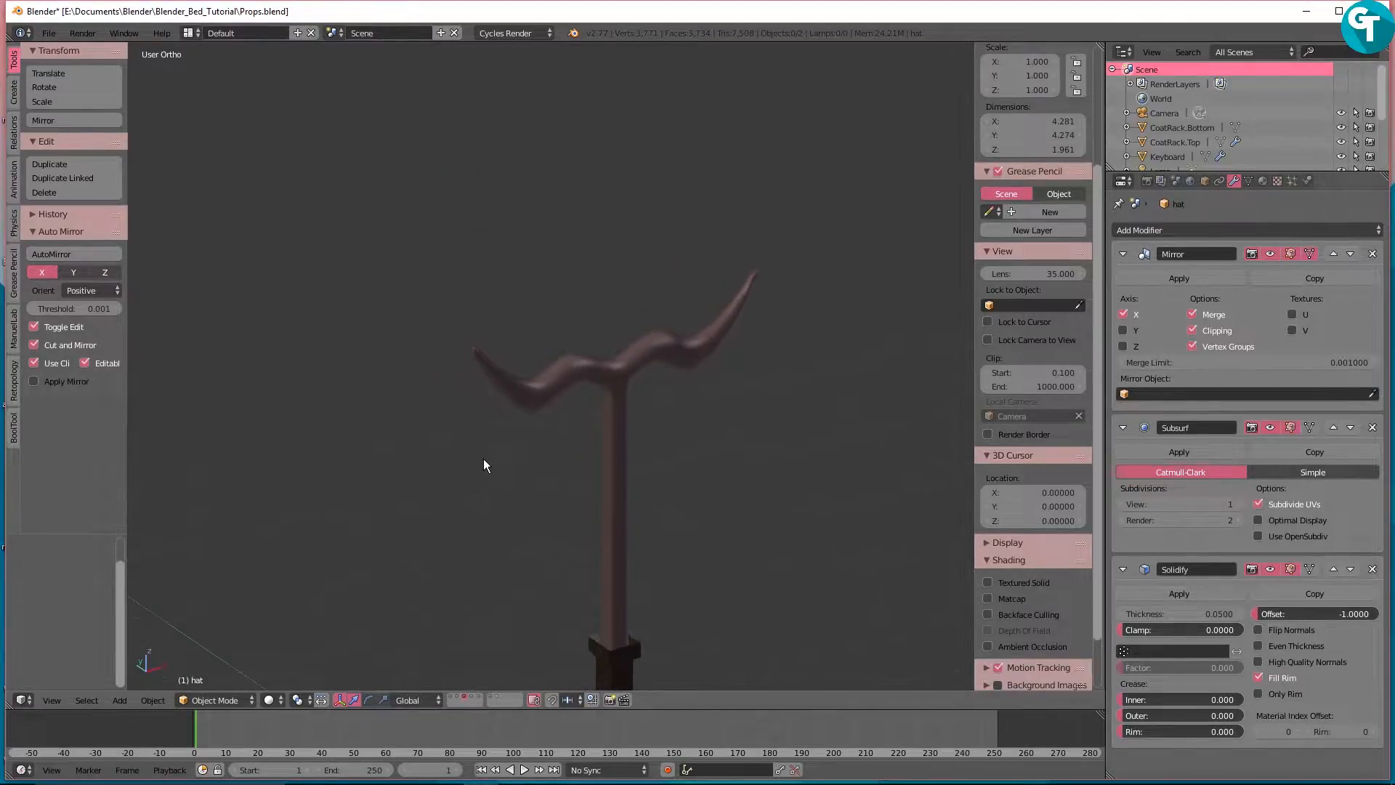
{"action": "scroll", "coordinate": [486, 433], "scroll_direction": "up", "scroll_amount": 2}
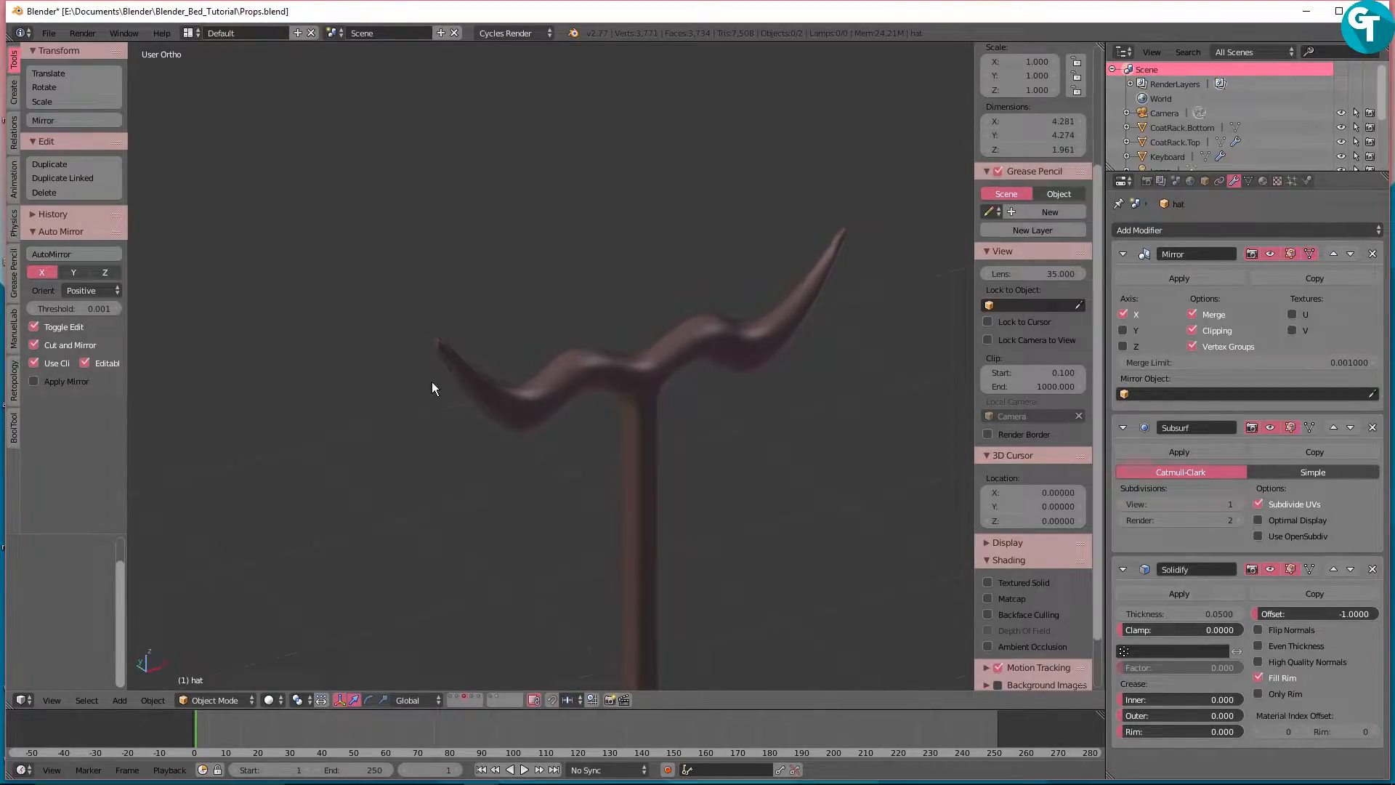
{"action": "left_click", "coordinate": [439, 341]}
{"action": "middle_click_drag", "start_coordinate": [535, 352], "coordinate": [539, 389]}
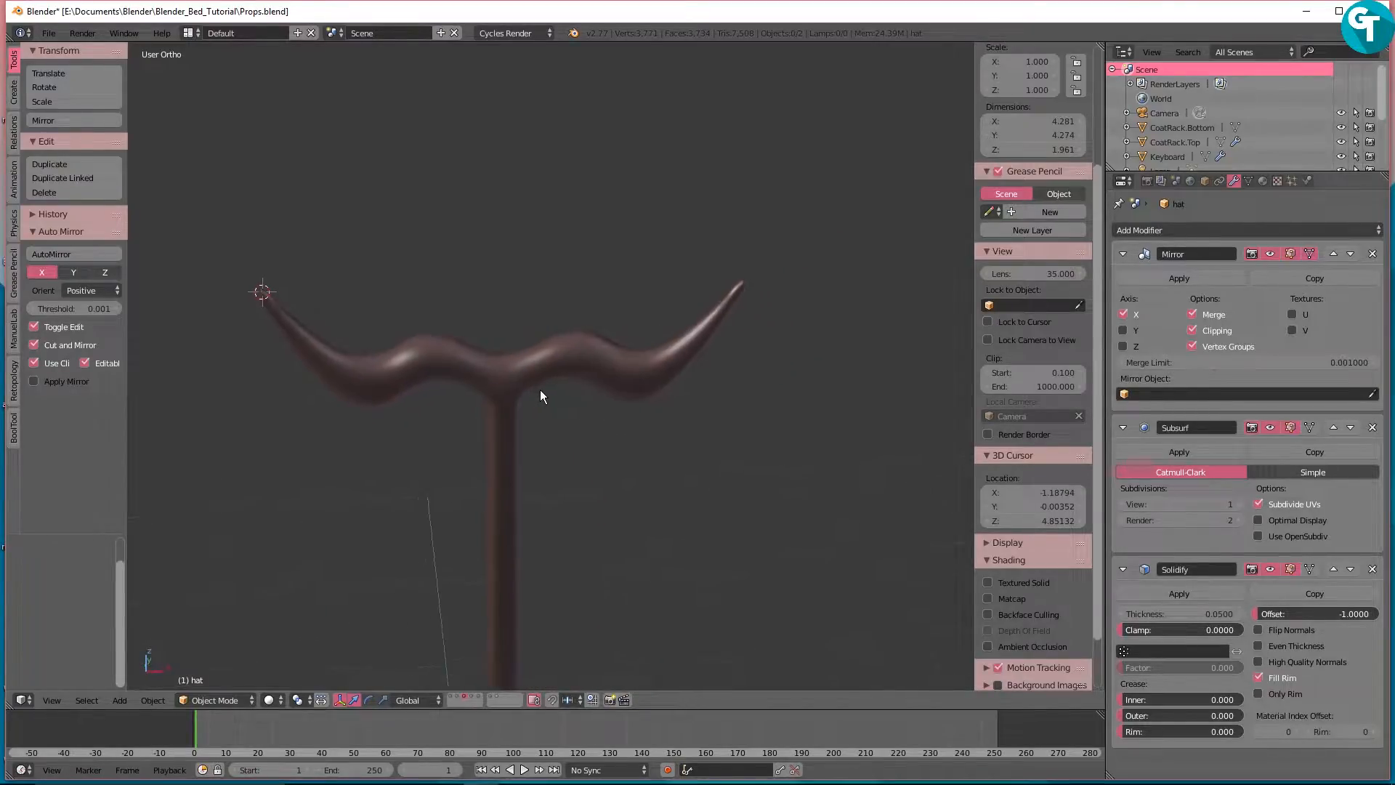
Step: Add a mesh plane at the 3D cursor on the coat rack's hook tip
{"action": "scroll", "coordinate": [525, 393], "scroll_direction": "down", "scroll_amount": 3}
{"action": "key", "text": "shift+a"}
{"action": "mouse_move", "coordinate": [526, 395]}
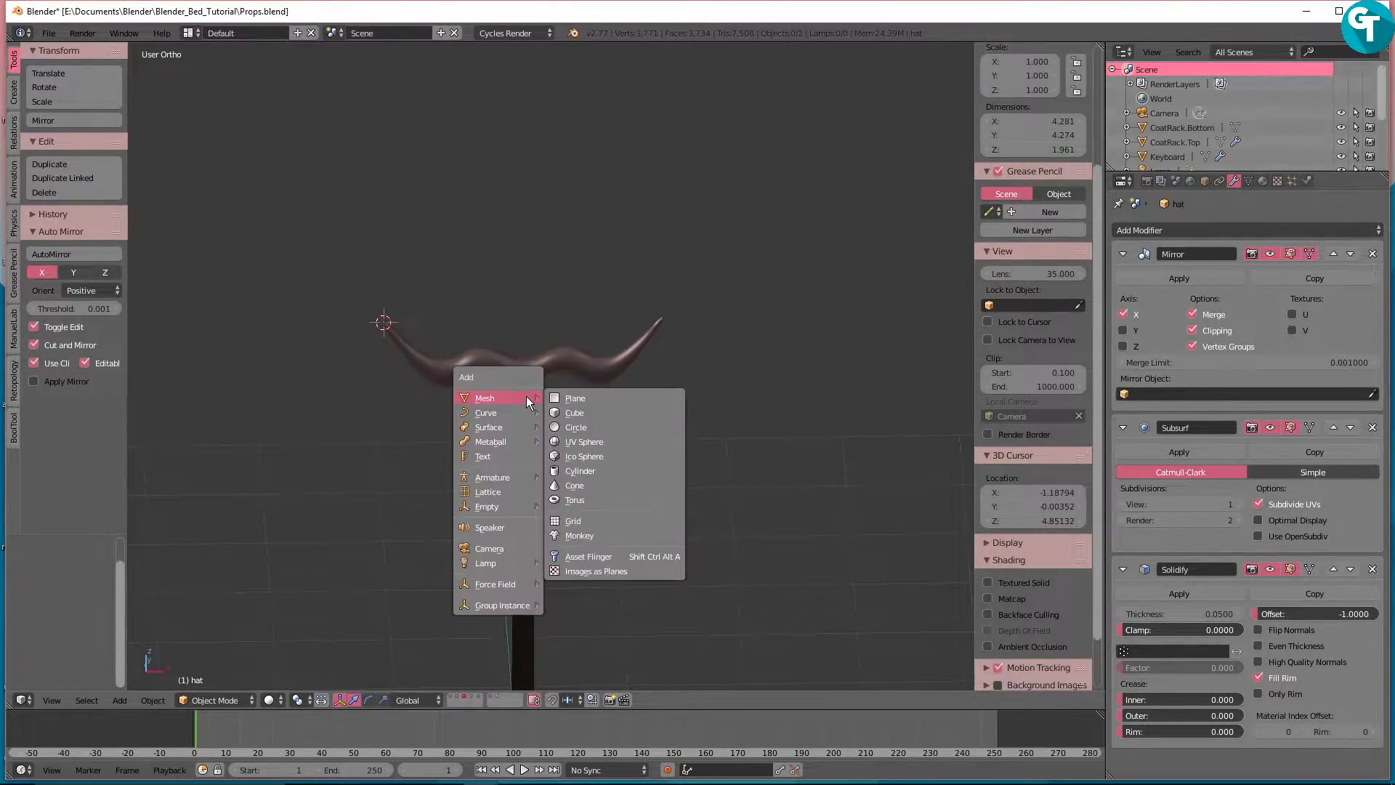
{"action": "left_click", "coordinate": [570, 399]}
Step: Stretch the plane to about 1.65 along X and move it about -0.98 along X, keeping it over the hook tip
{"action": "middle_click_drag", "start_coordinate": [592, 391], "coordinate": [506, 426]}
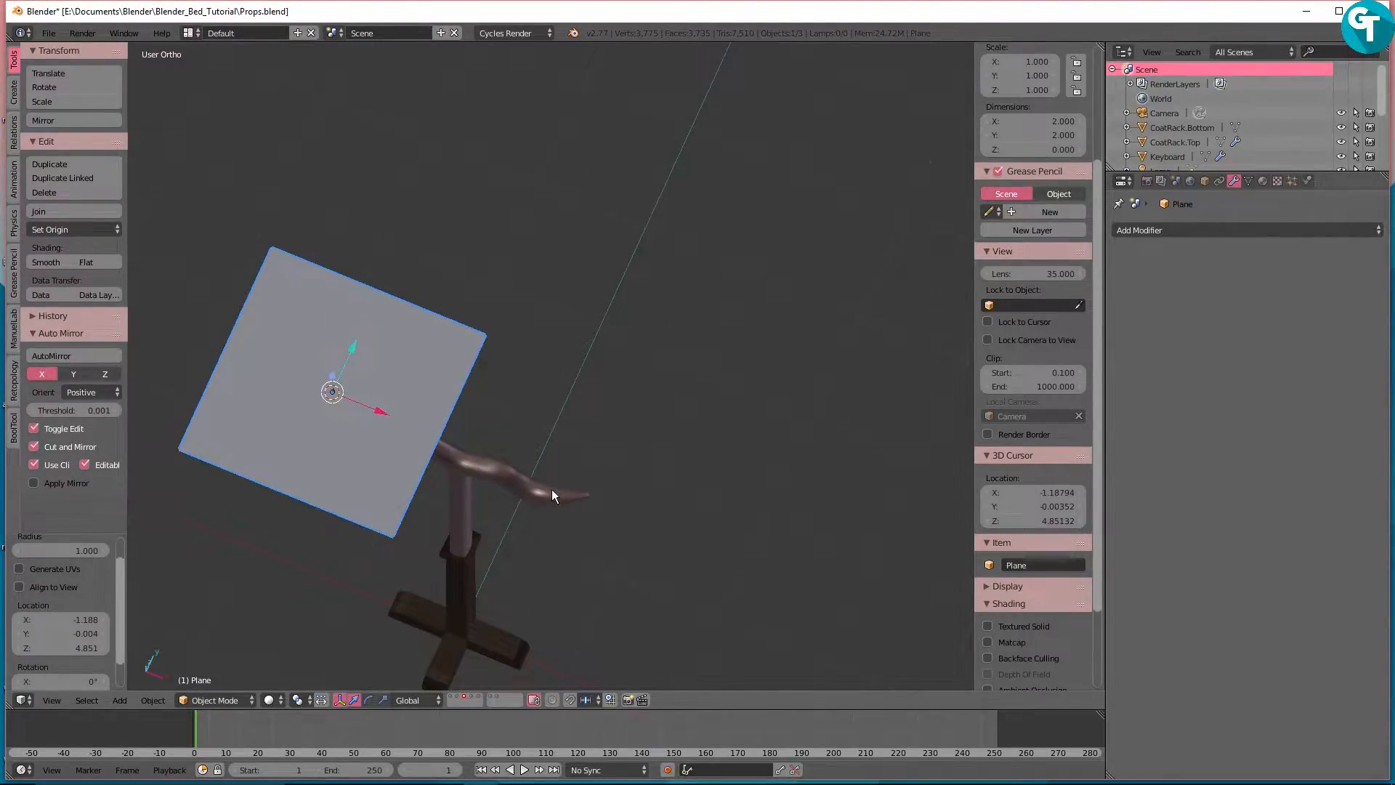
{"action": "key", "text": "s"}
{"action": "key", "text": "x"}
{"action": "left_click", "coordinate": [706, 520]}
{"action": "middle_click_drag", "start_coordinate": [551, 552], "coordinate": [565, 402]}
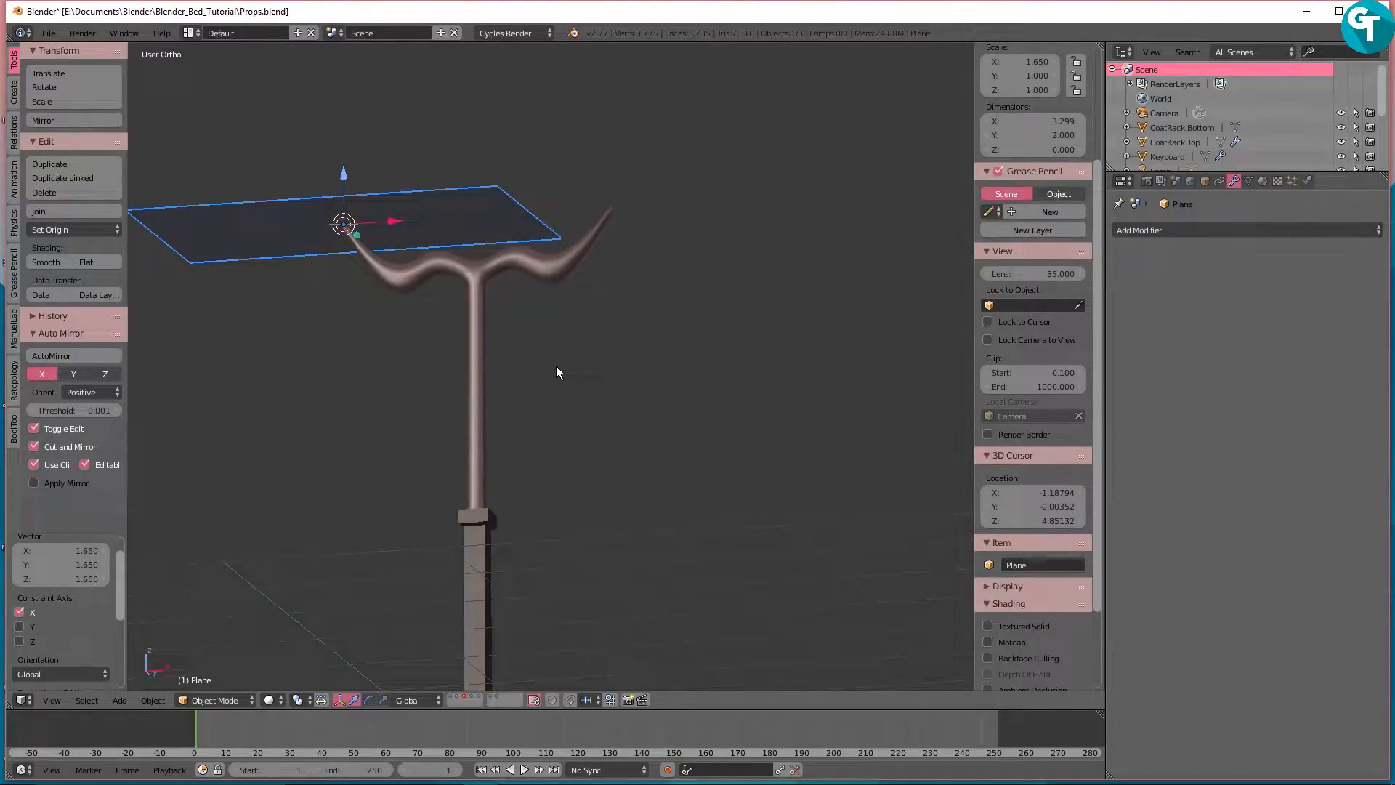
{"action": "key", "text": "g"}
{"action": "key", "text": "x"}
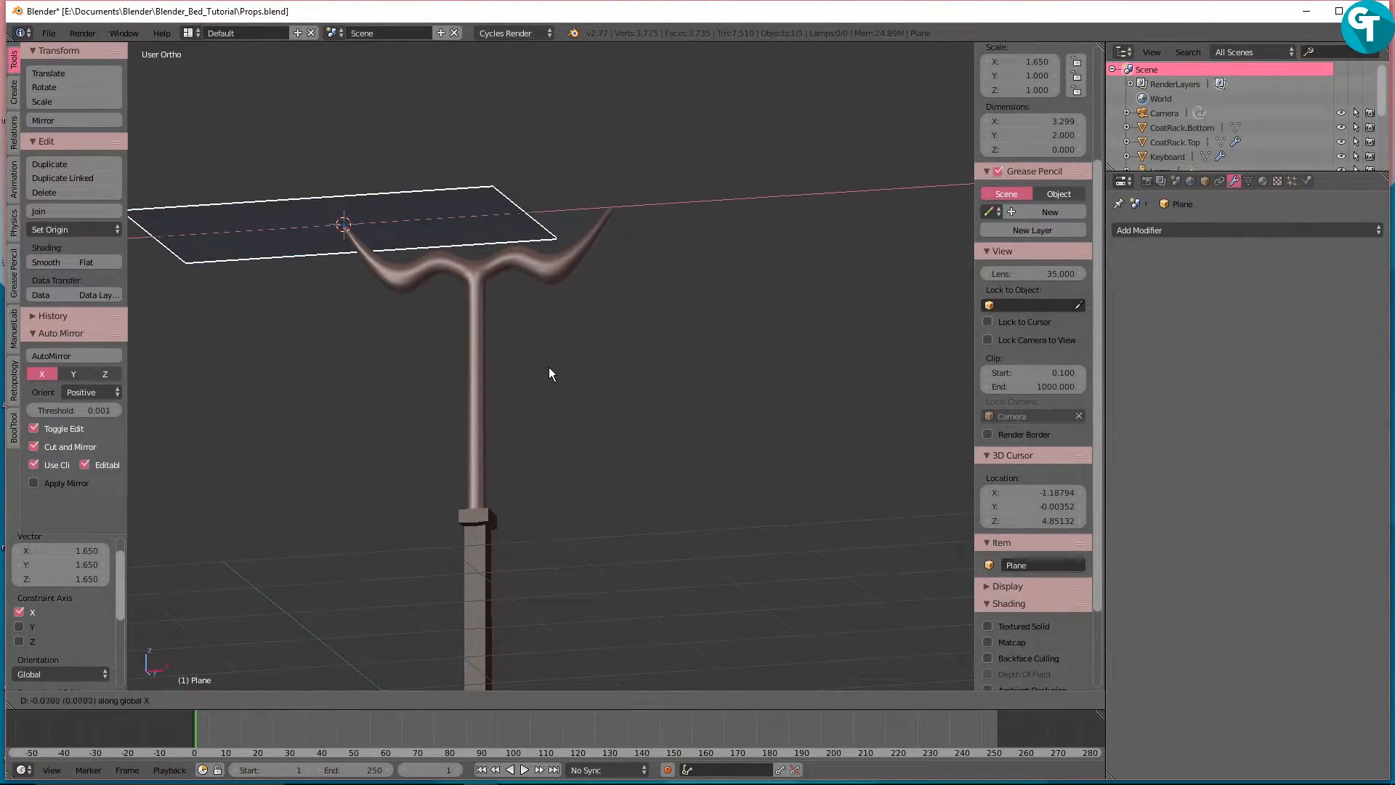
{"action": "left_click", "coordinate": [446, 376]}
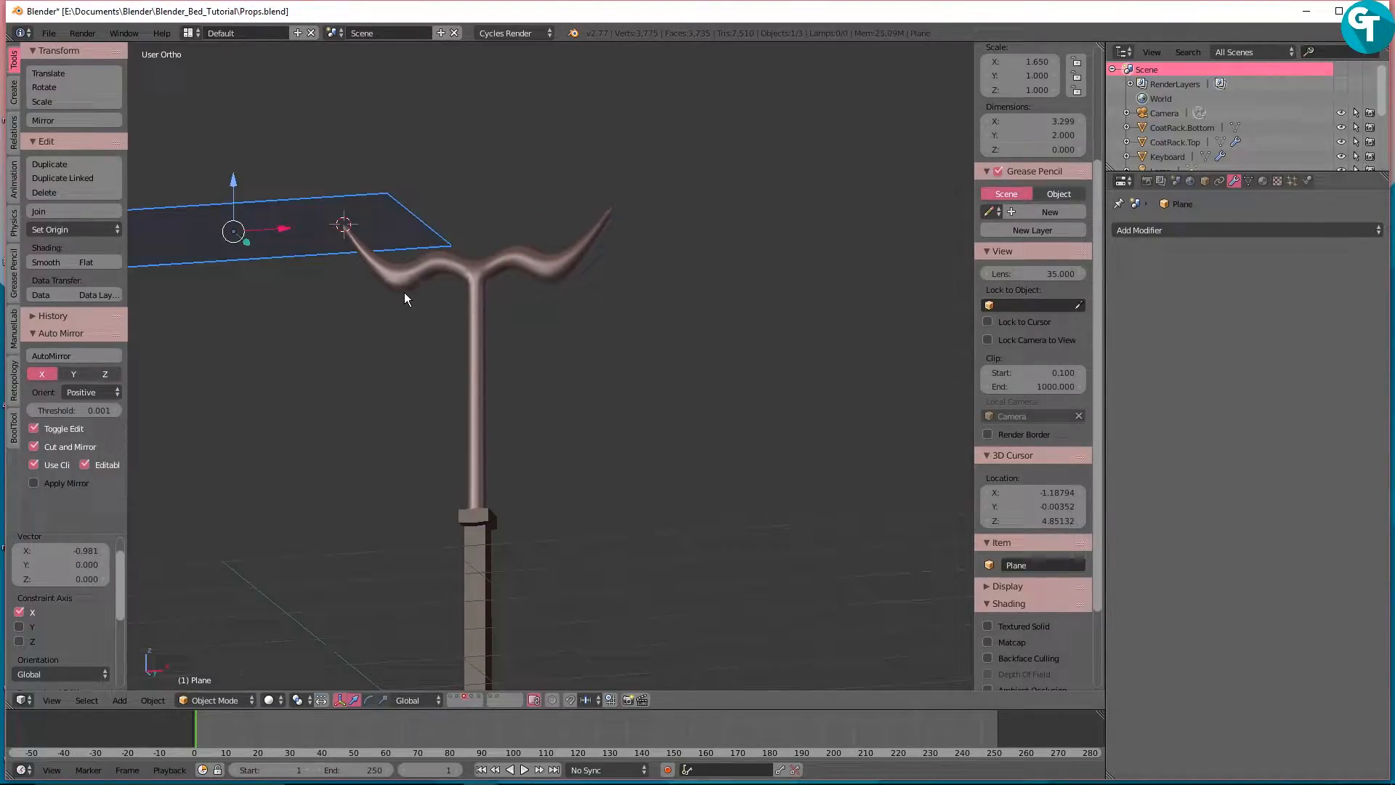
Step: Subdivide the plane with 35 cuts and raise it about 0.75 along Z above the coat rack in Object Mode
{"action": "key", "text": "Tab"}
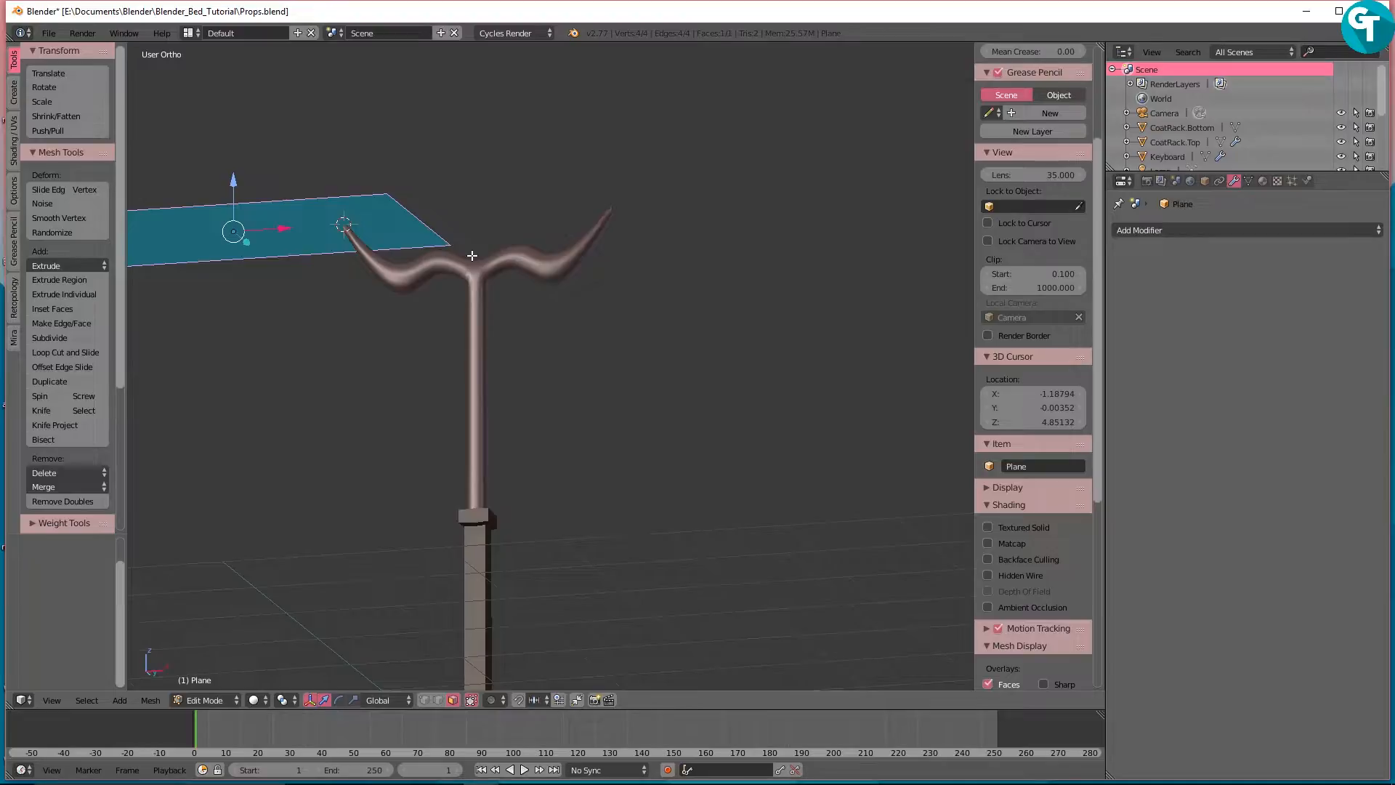
{"action": "key", "text": "w"}
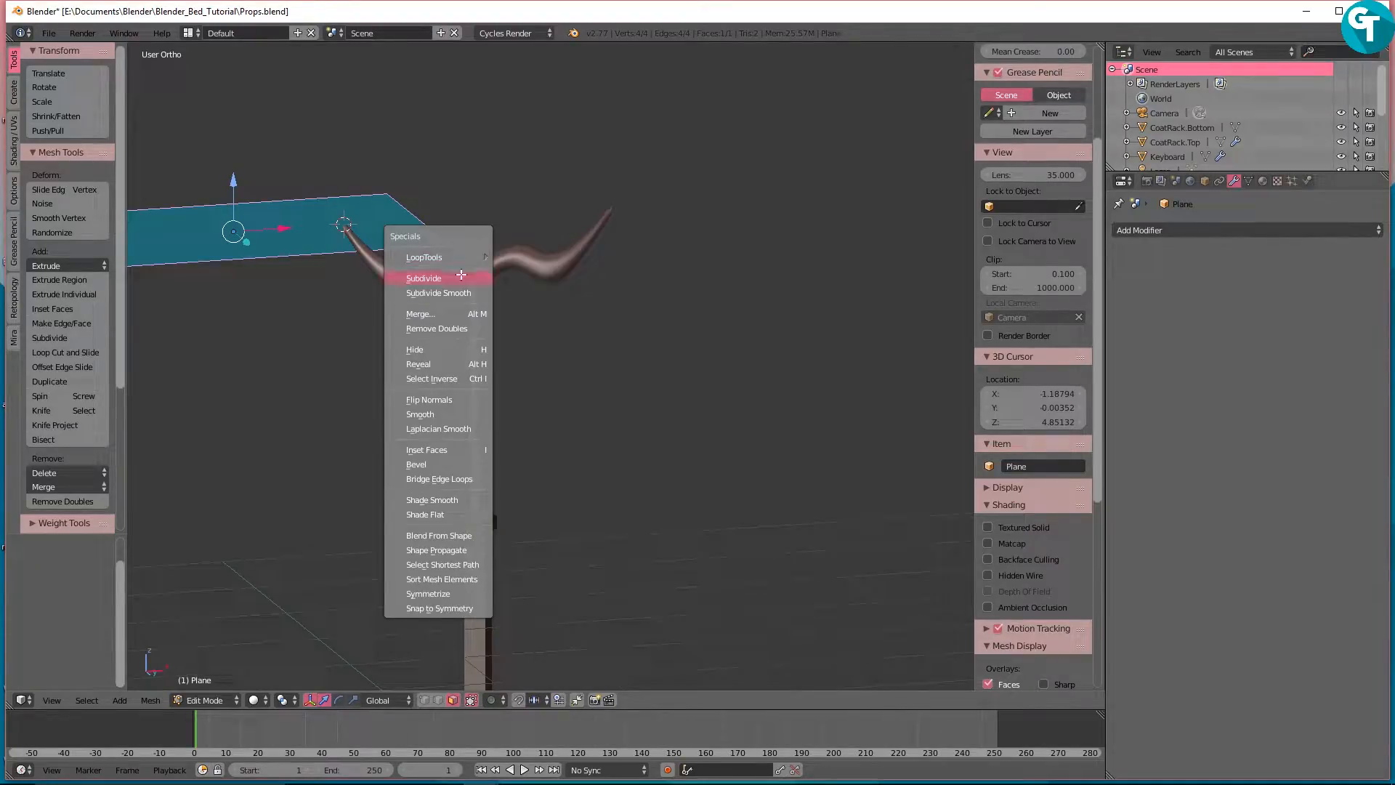
{"action": "left_click", "coordinate": [462, 273]}
{"action": "left_click", "coordinate": [64, 551]}
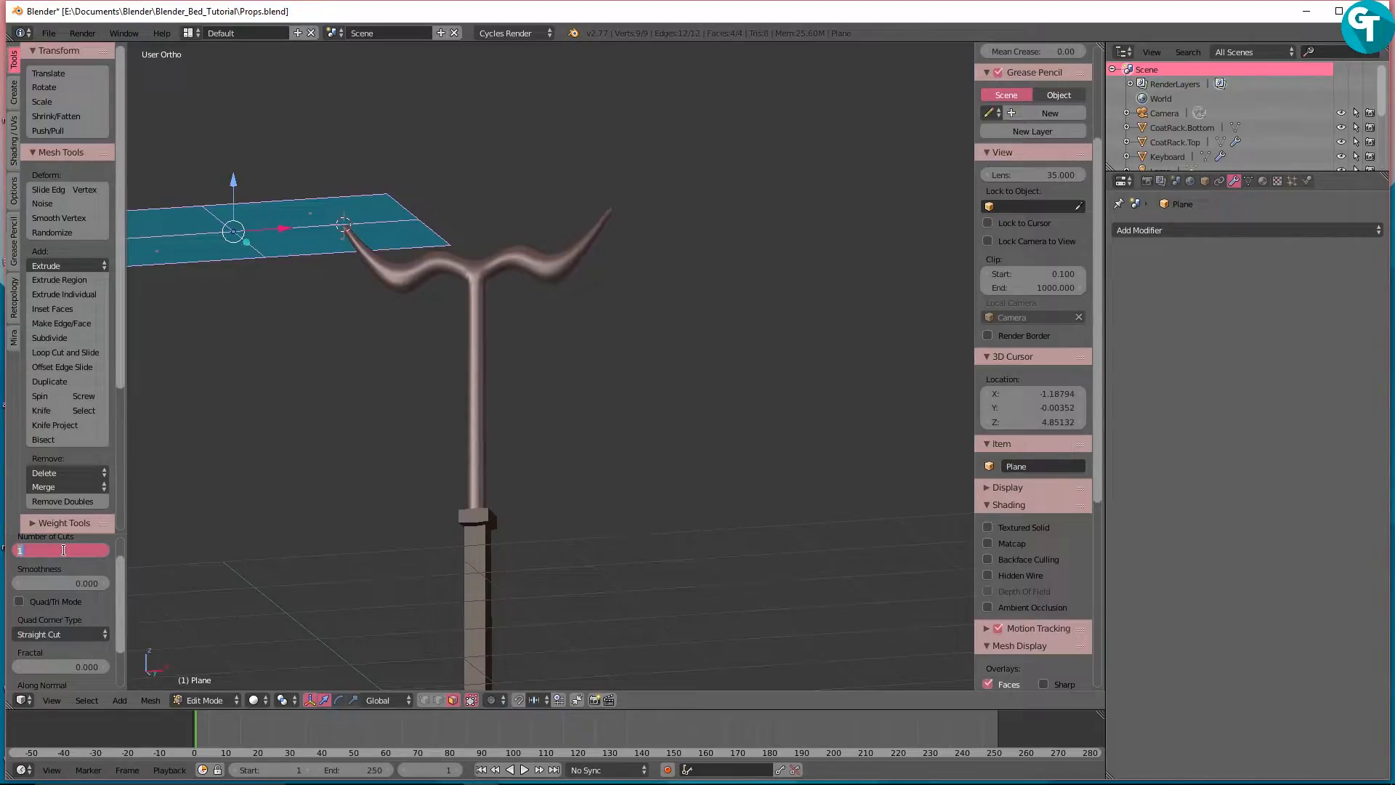
{"action": "type", "text": "35"}
{"action": "key", "text": "Return"}
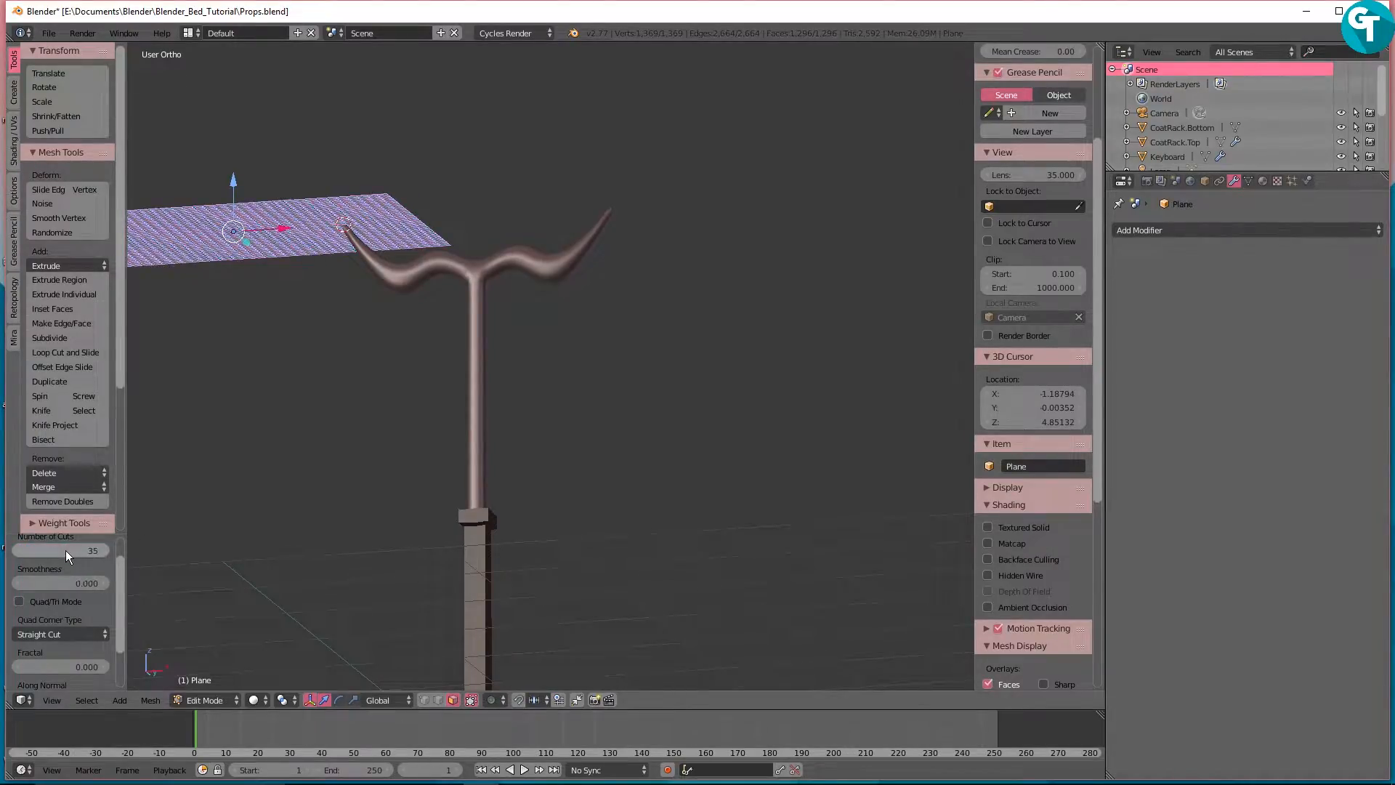
{"action": "key", "text": "ctrl+Tab"}
{"action": "left_click", "coordinate": [443, 371]}
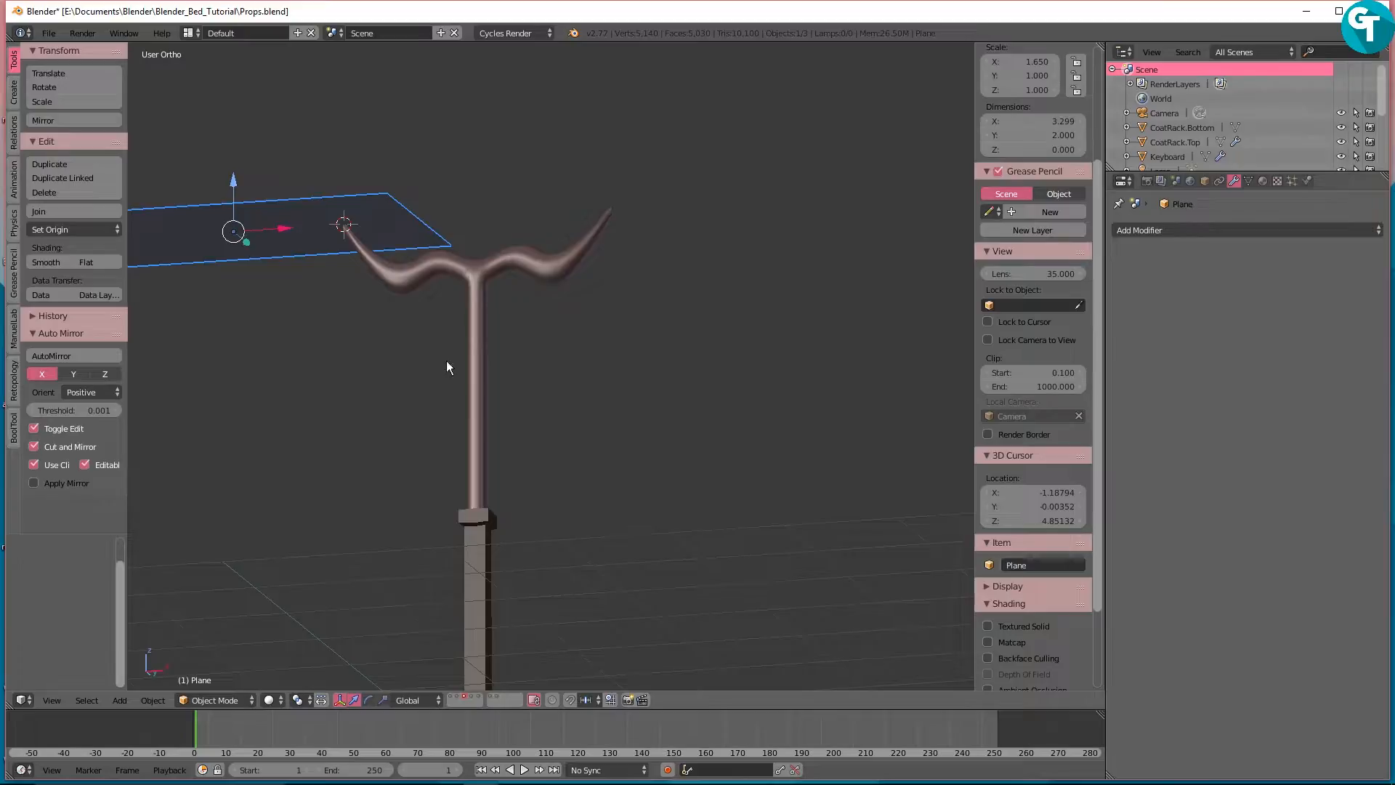
{"action": "middle_click_drag", "start_coordinate": [508, 310], "coordinate": [533, 330]}
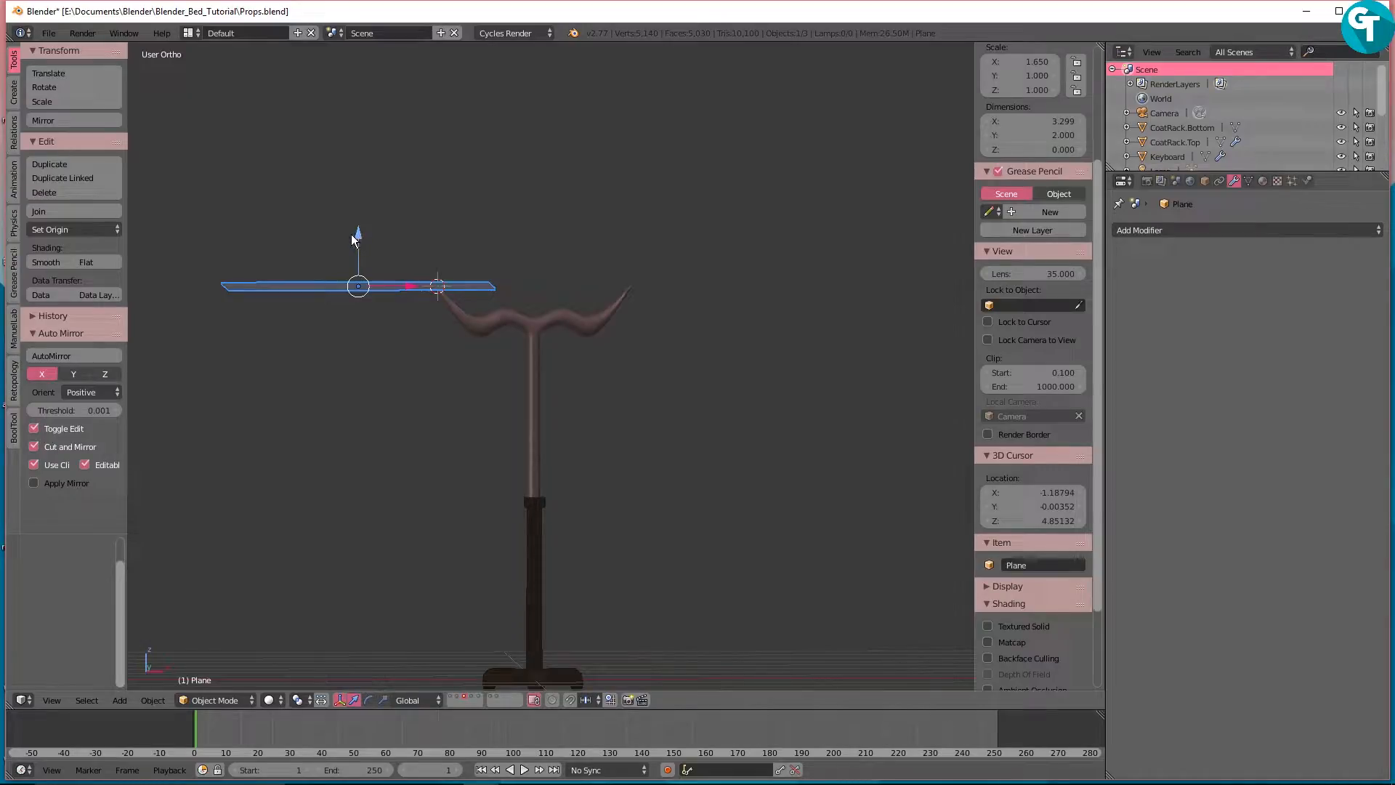
{"action": "left_click_drag", "start_coordinate": [358, 250], "coordinate": [358, 192]}
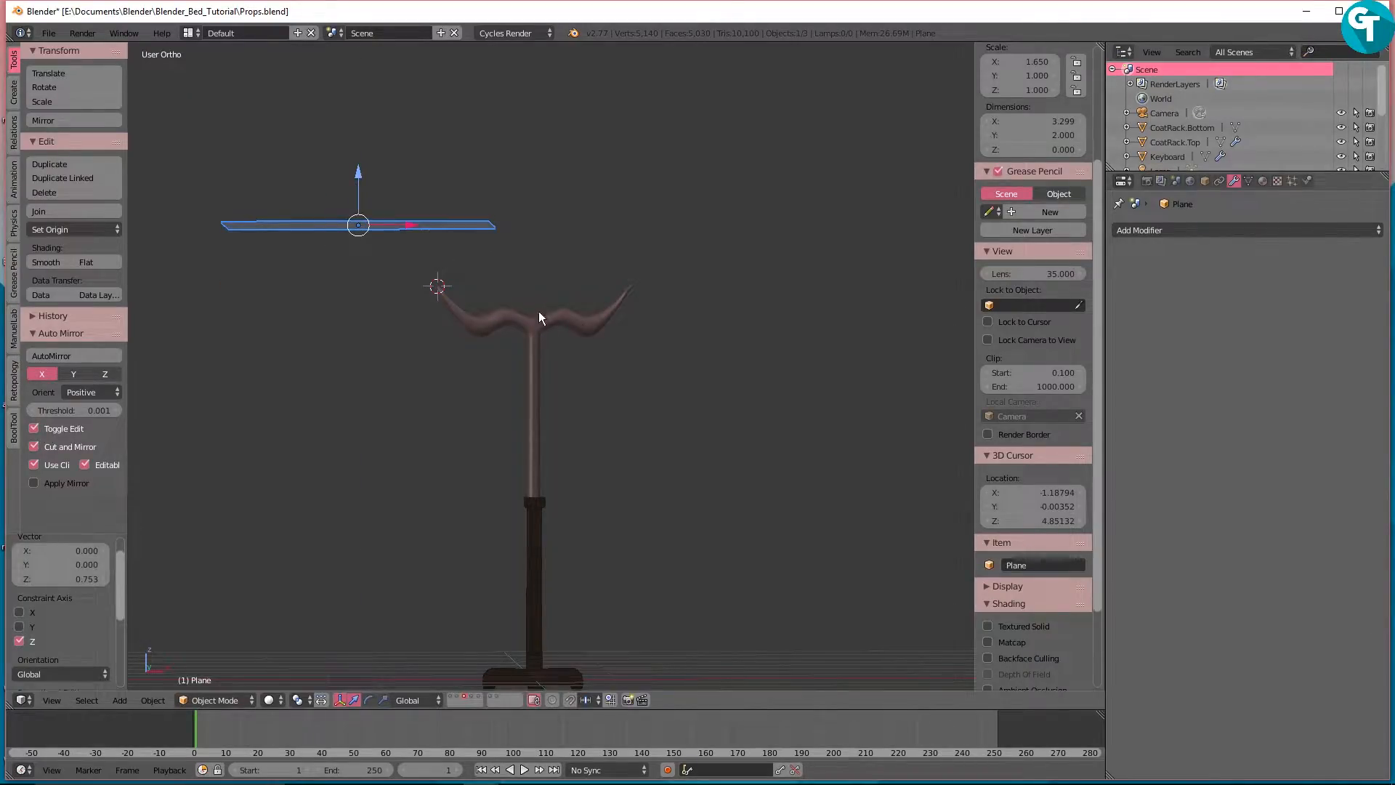
Step: Enable Cloth physics on the plane and Collision physics on CoatRack.Top
{"action": "left_click", "coordinate": [1306, 181]}
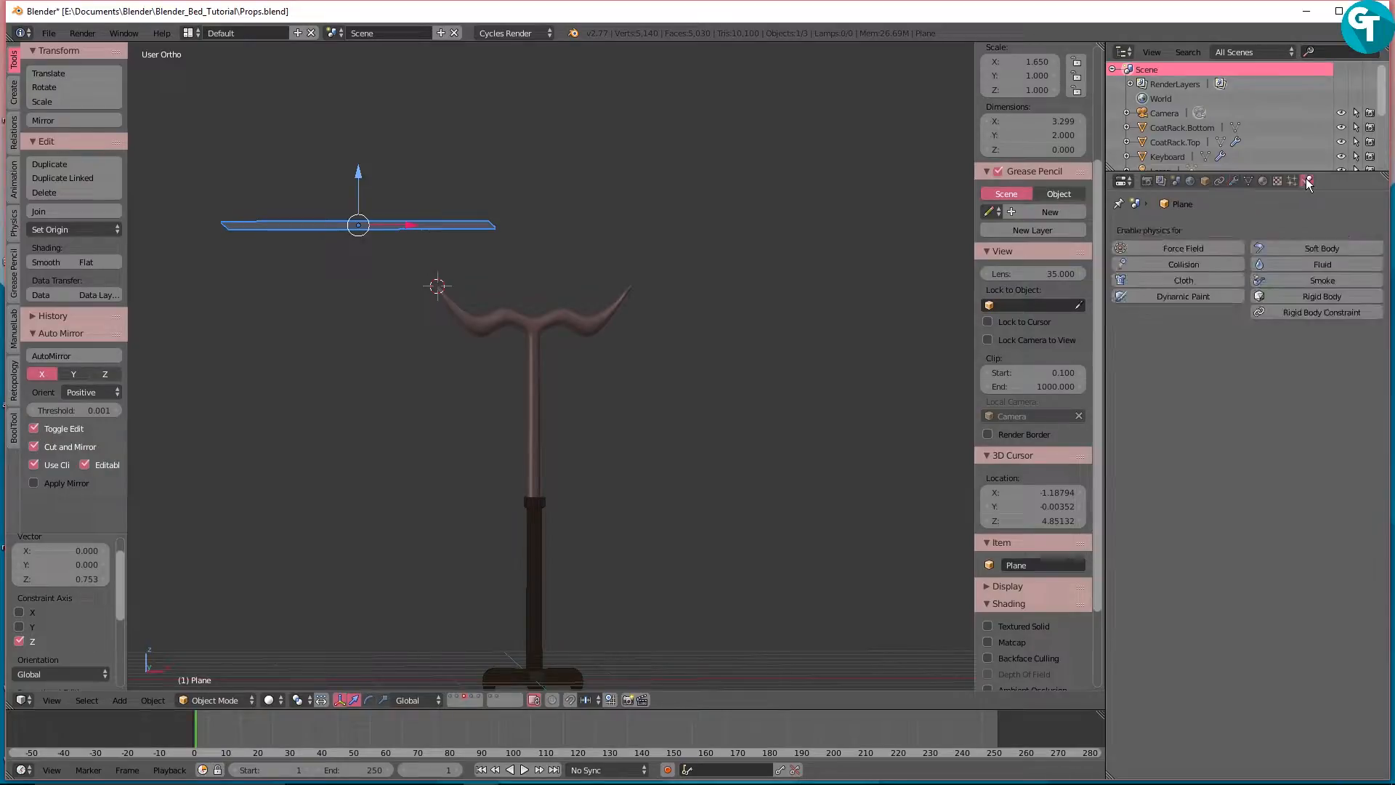
{"action": "left_click", "coordinate": [1160, 280]}
{"action": "right_click", "coordinate": [506, 324]}
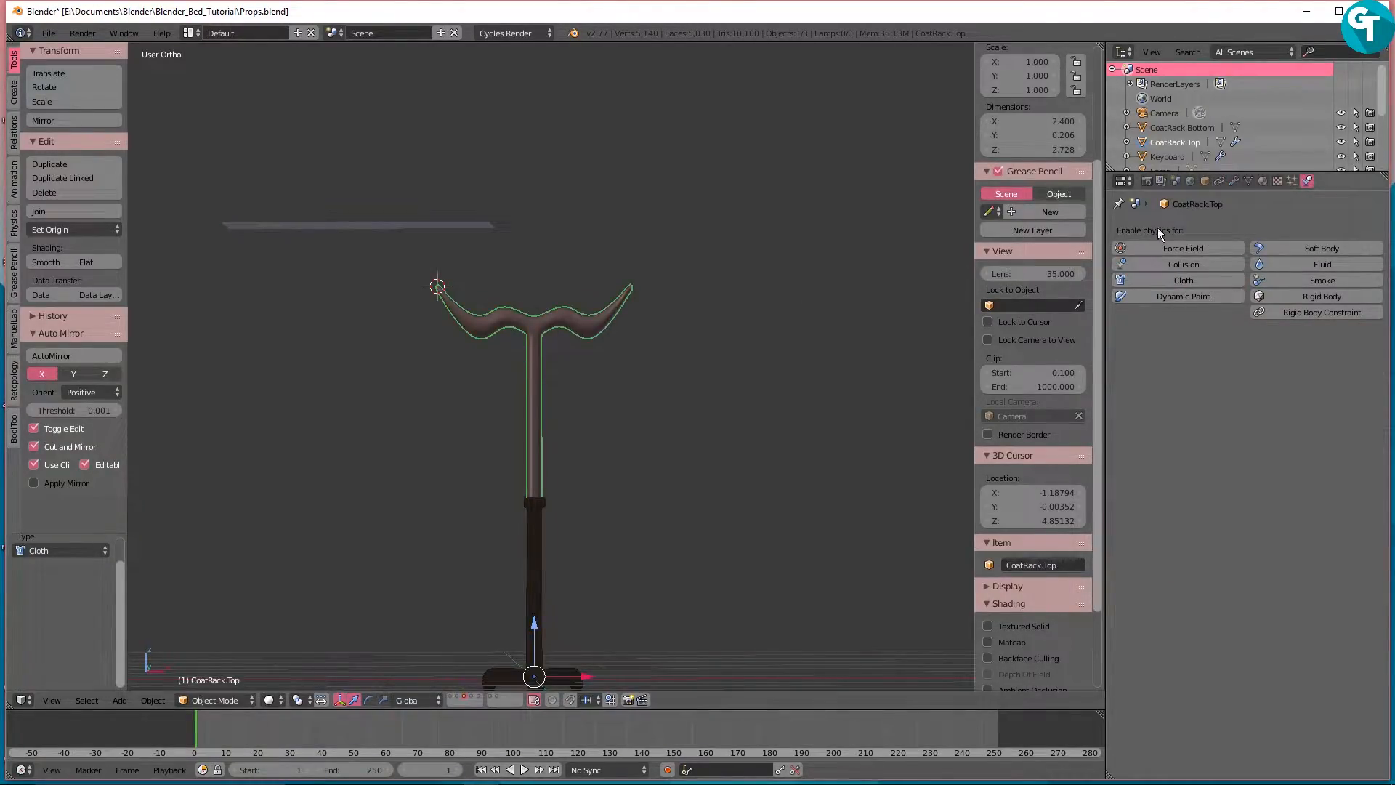
{"action": "left_click", "coordinate": [1205, 268]}
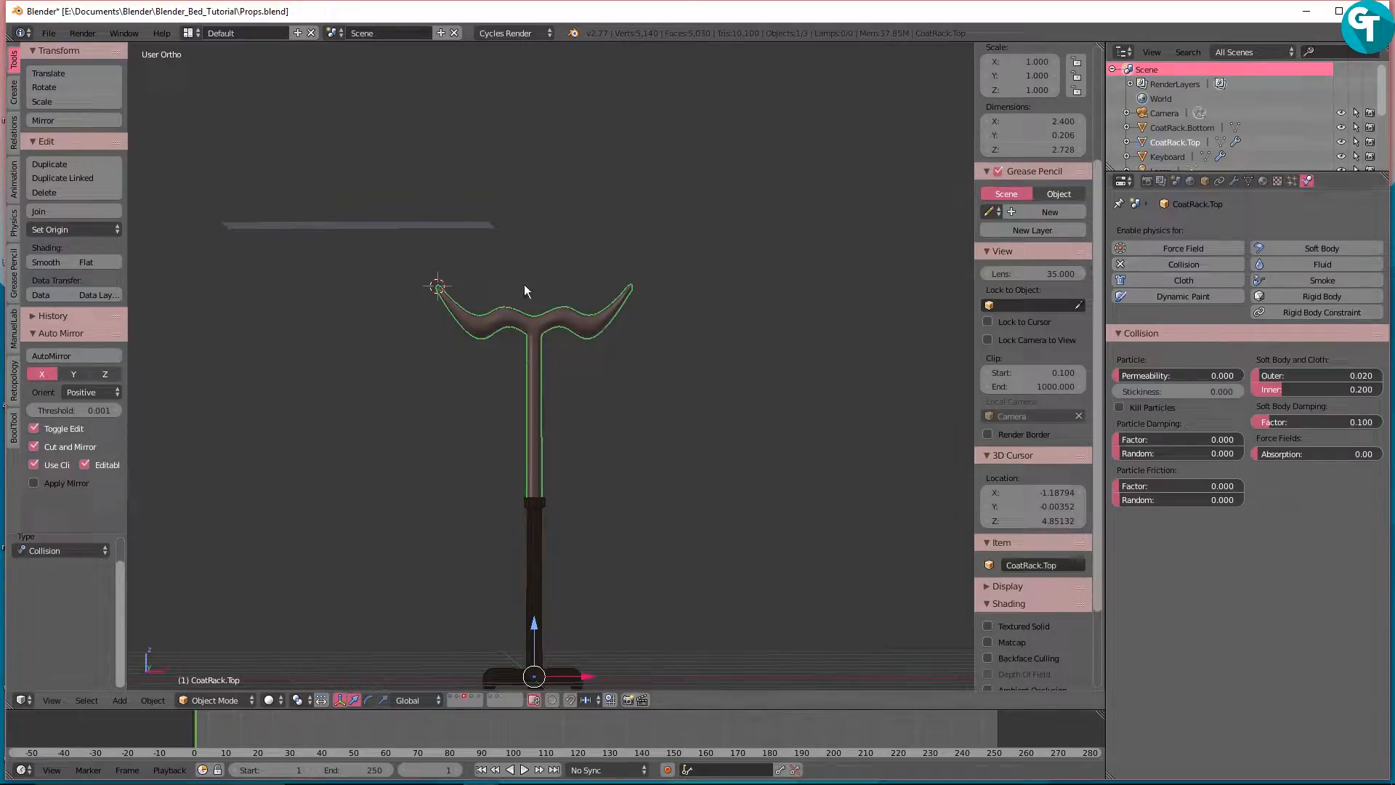
Step: Apply the Cotton preset to the plane's cloth and set its quality steps to 8
{"action": "right_click", "coordinate": [418, 223]}
{"action": "left_click", "coordinate": [1160, 371]}
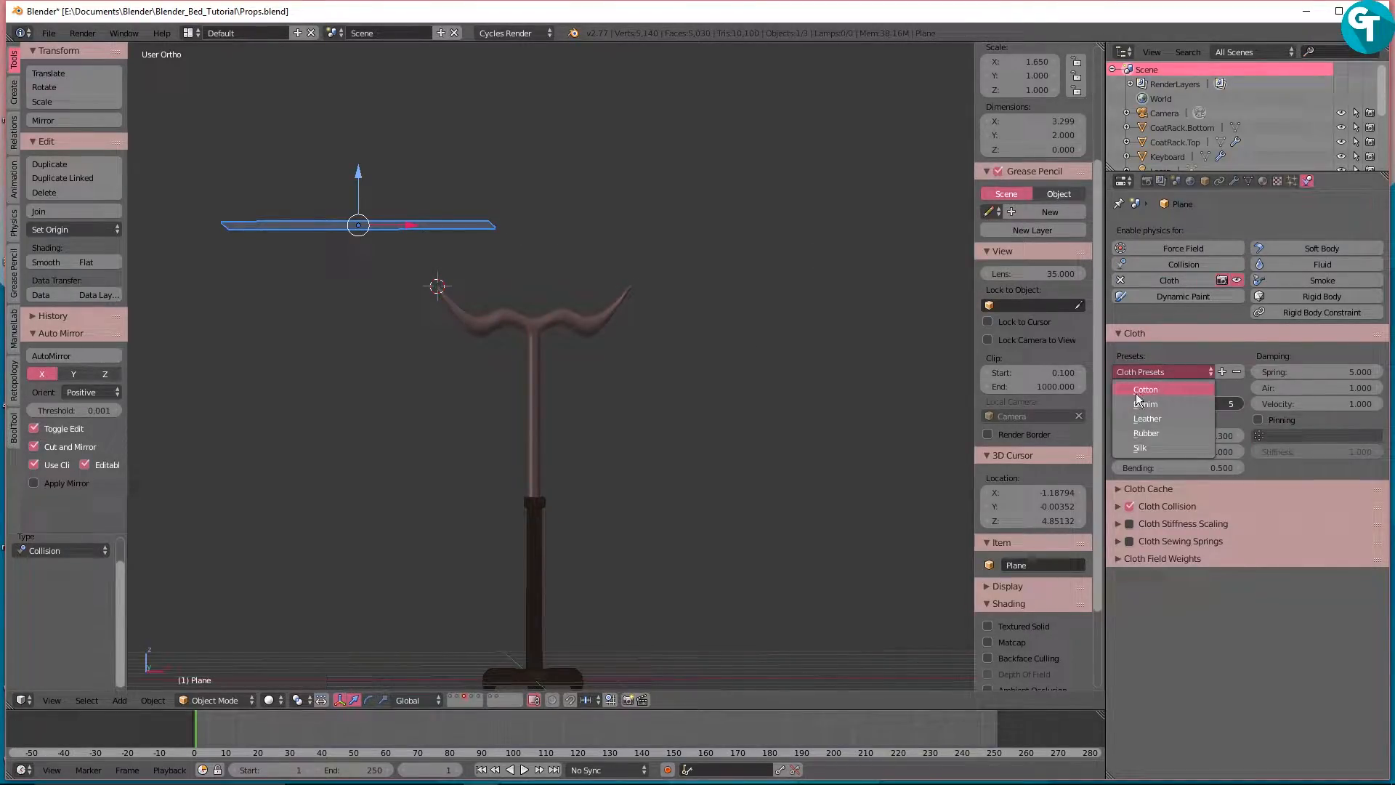
{"action": "left_click", "coordinate": [1137, 391]}
{"action": "left_click", "coordinate": [1177, 402]}
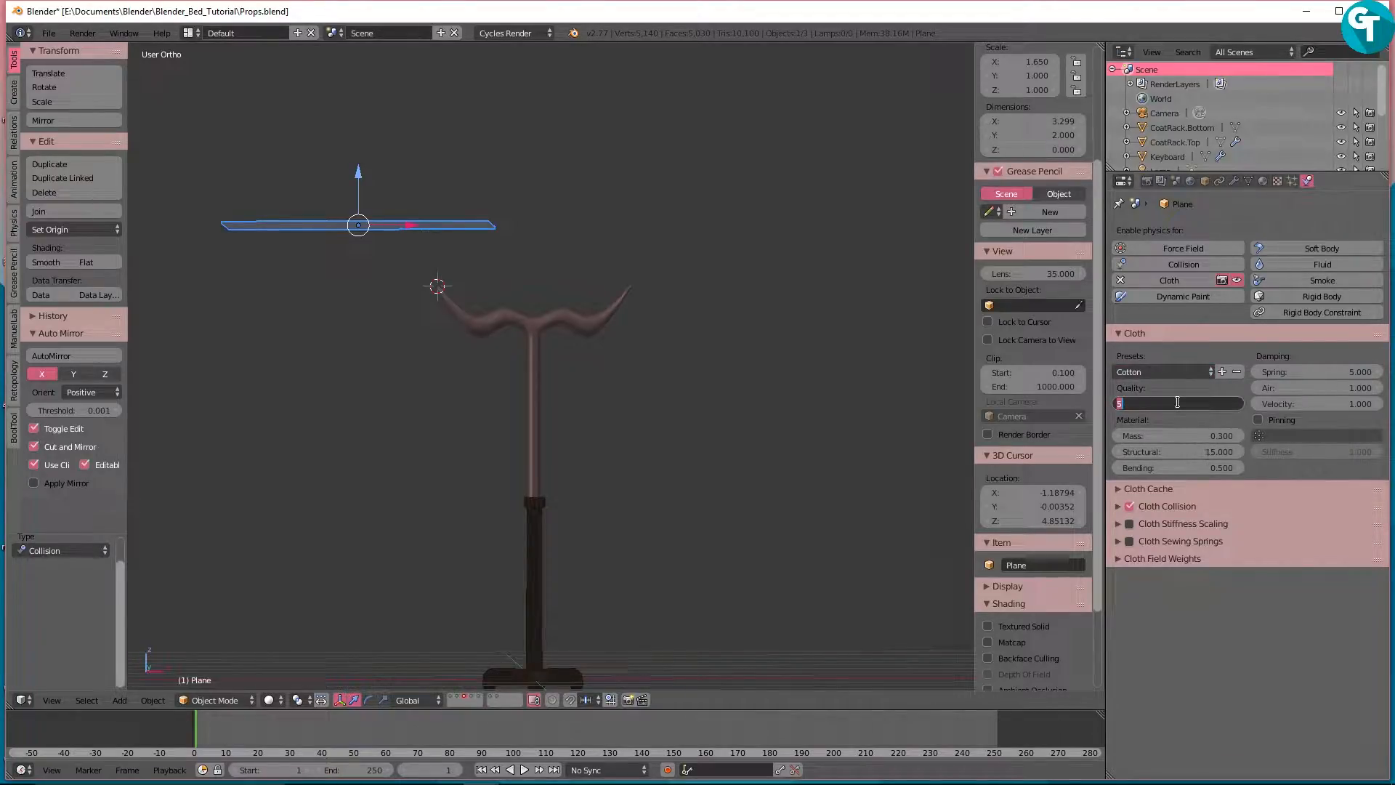
{"action": "type", "text": "8"}
{"action": "key", "text": "Return"}
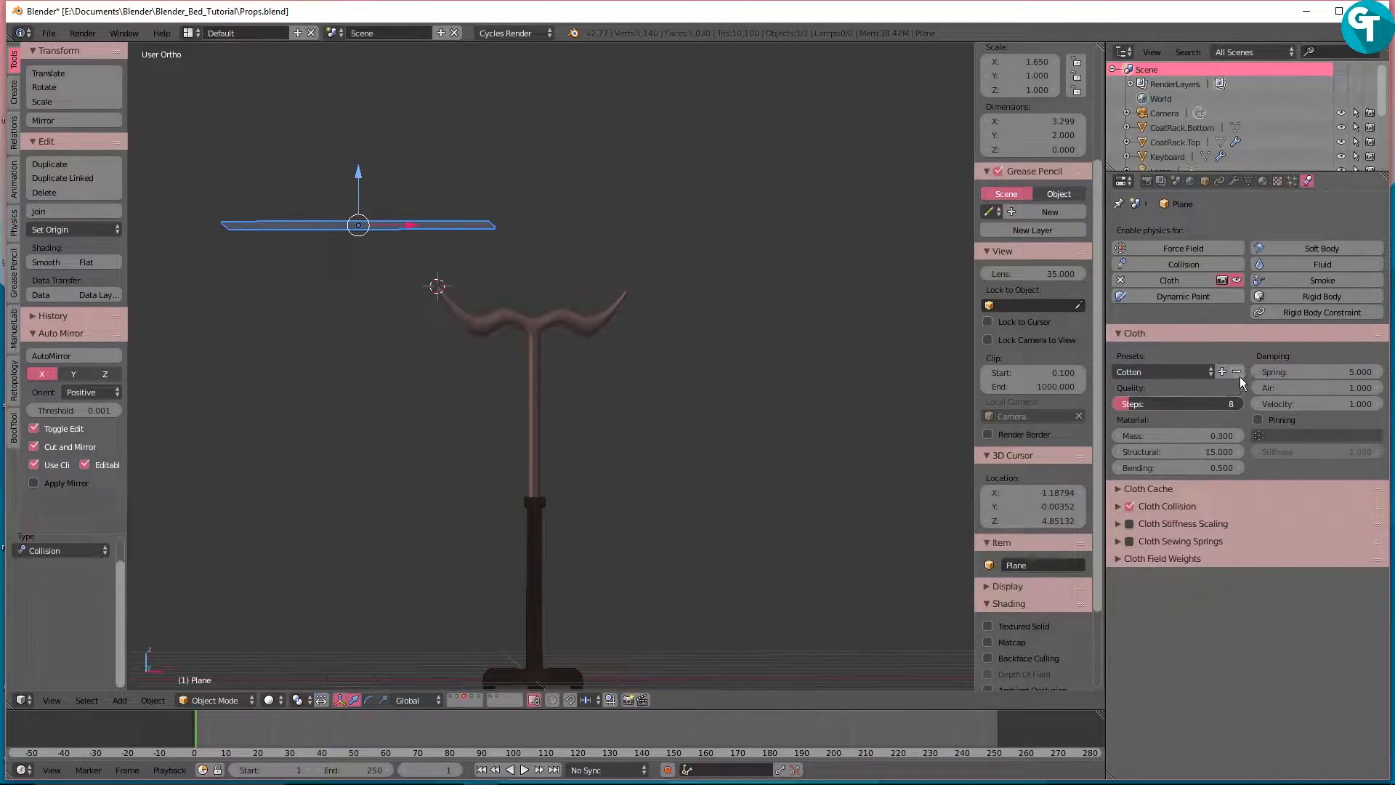
Step: Set the plane's cloth collision quality to 3 and enable Self Collision with a quality of 3
{"action": "left_click", "coordinate": [1171, 506]}
{"action": "left_click", "coordinate": [1186, 528]}
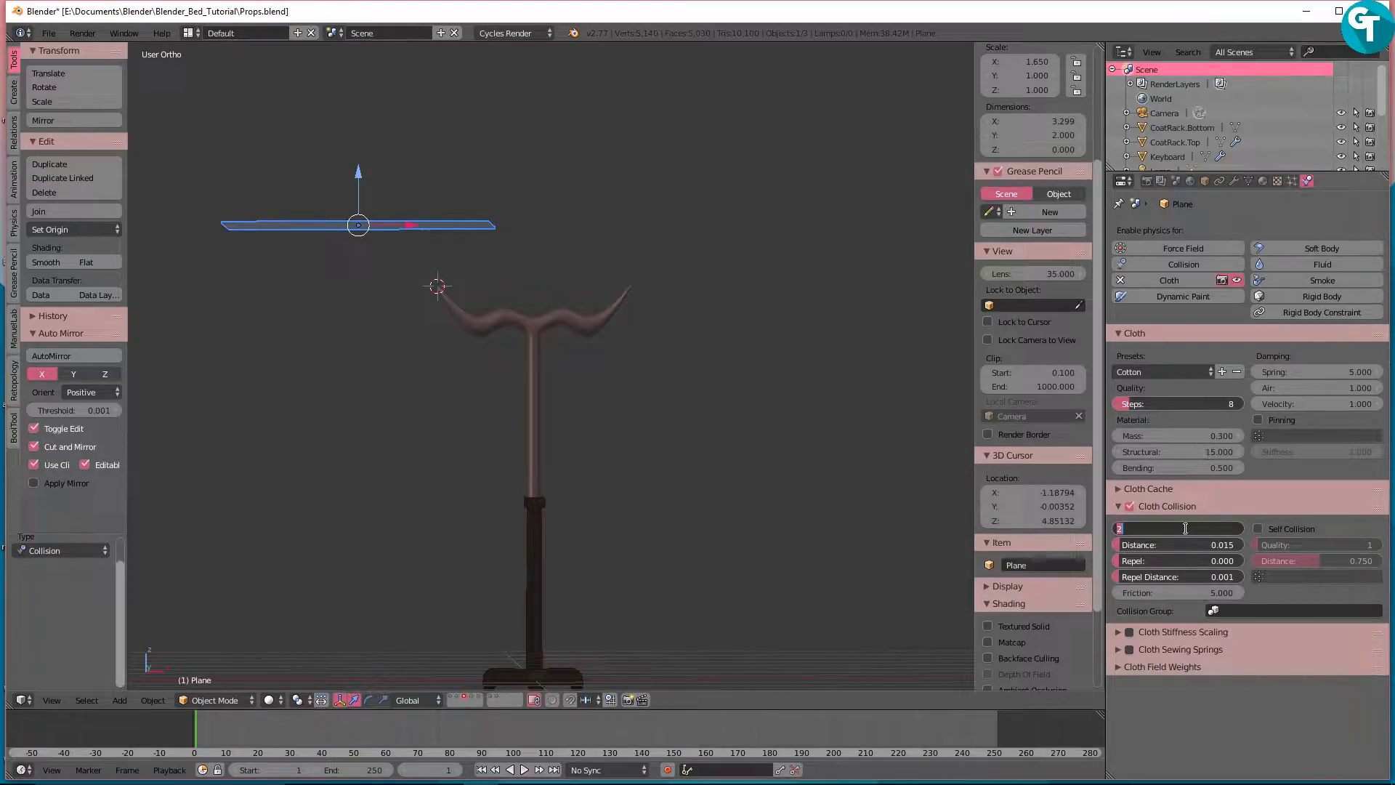
{"action": "type", "text": "3"}
{"action": "key", "text": "Return"}
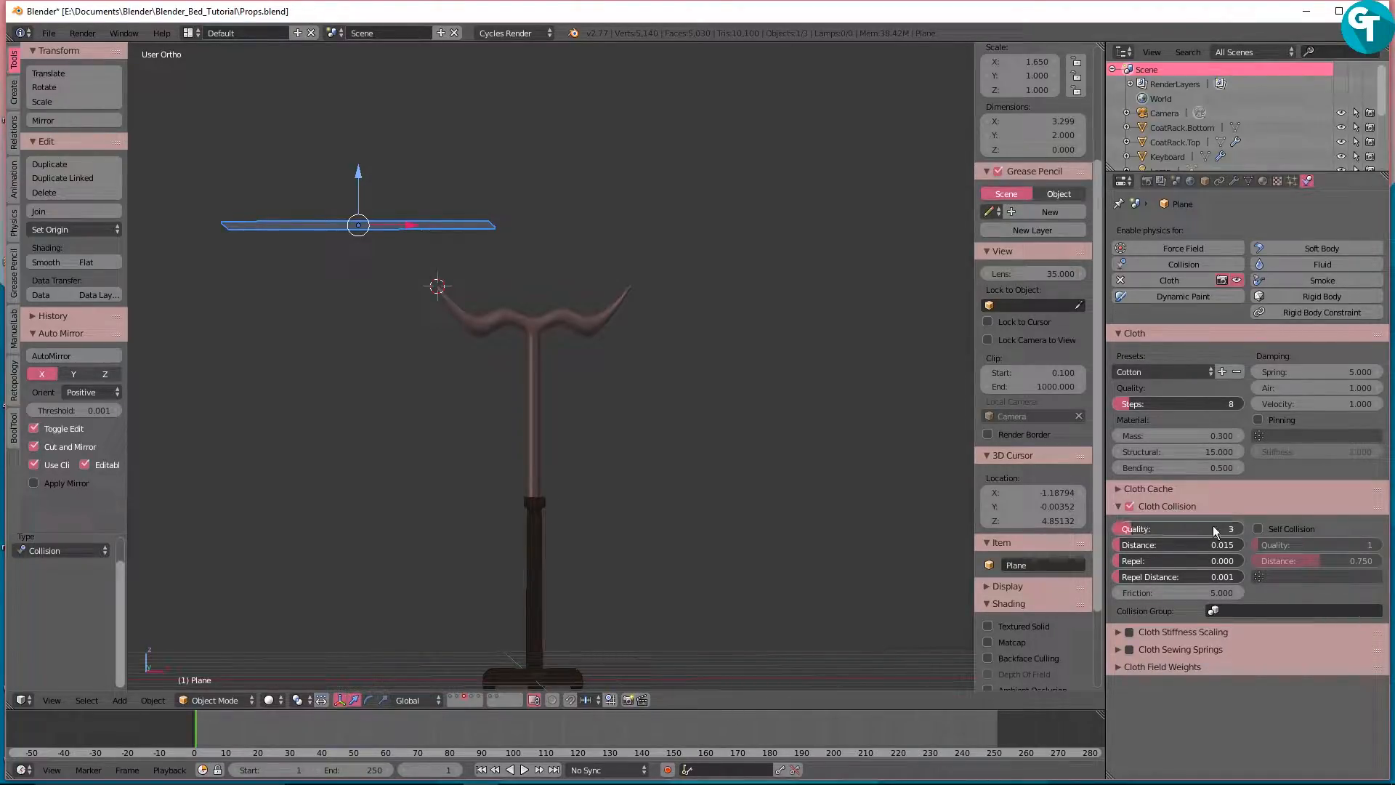
{"action": "left_click", "coordinate": [1257, 528]}
{"action": "left_click", "coordinate": [1264, 546]}
{"action": "type", "text": "3"}
{"action": "key", "text": "Return"}
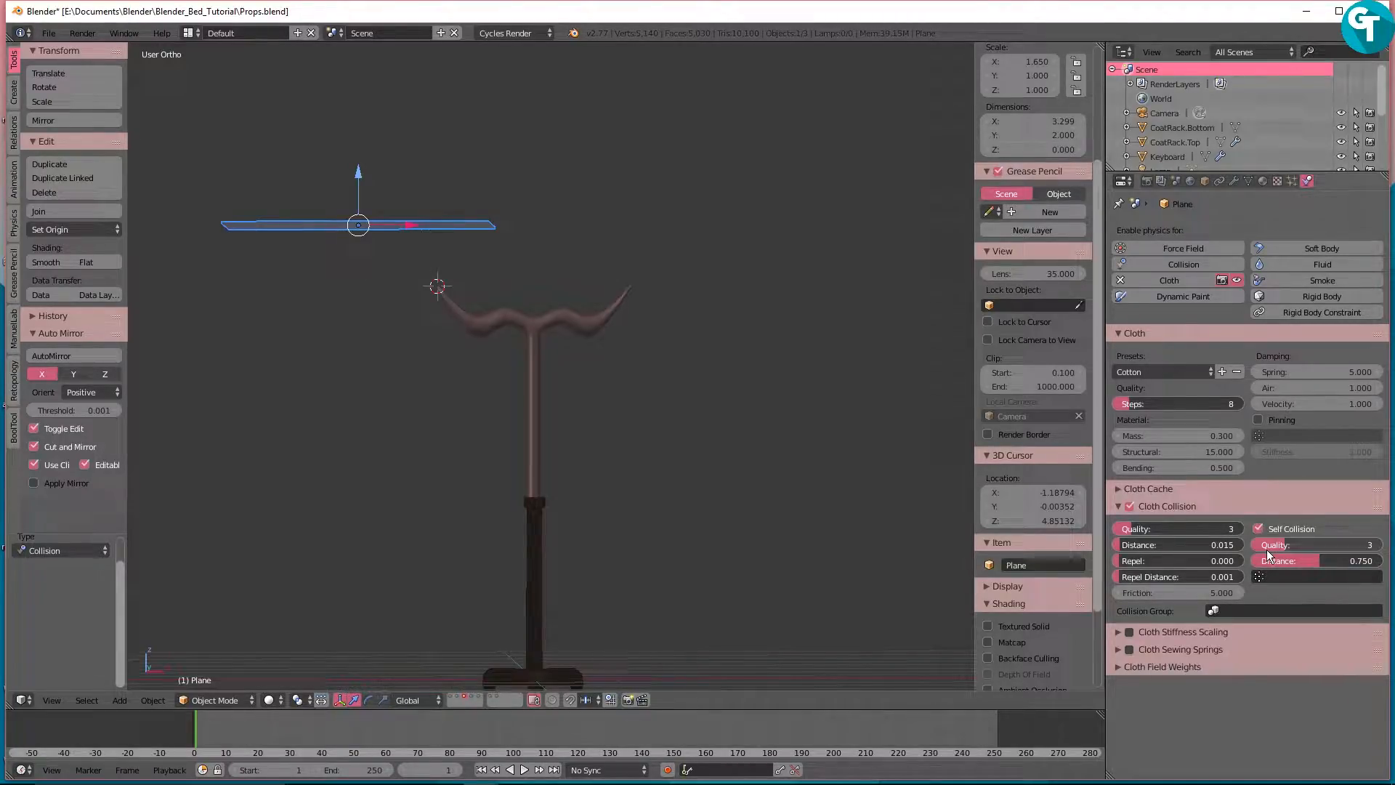
Step: Set the cloth collision friction to 15 and play the animation to simulate the cloth dropping onto the coat rack
{"action": "left_click", "coordinate": [1177, 593]}
{"action": "type", "text": "15"}
{"action": "key", "text": "Return"}
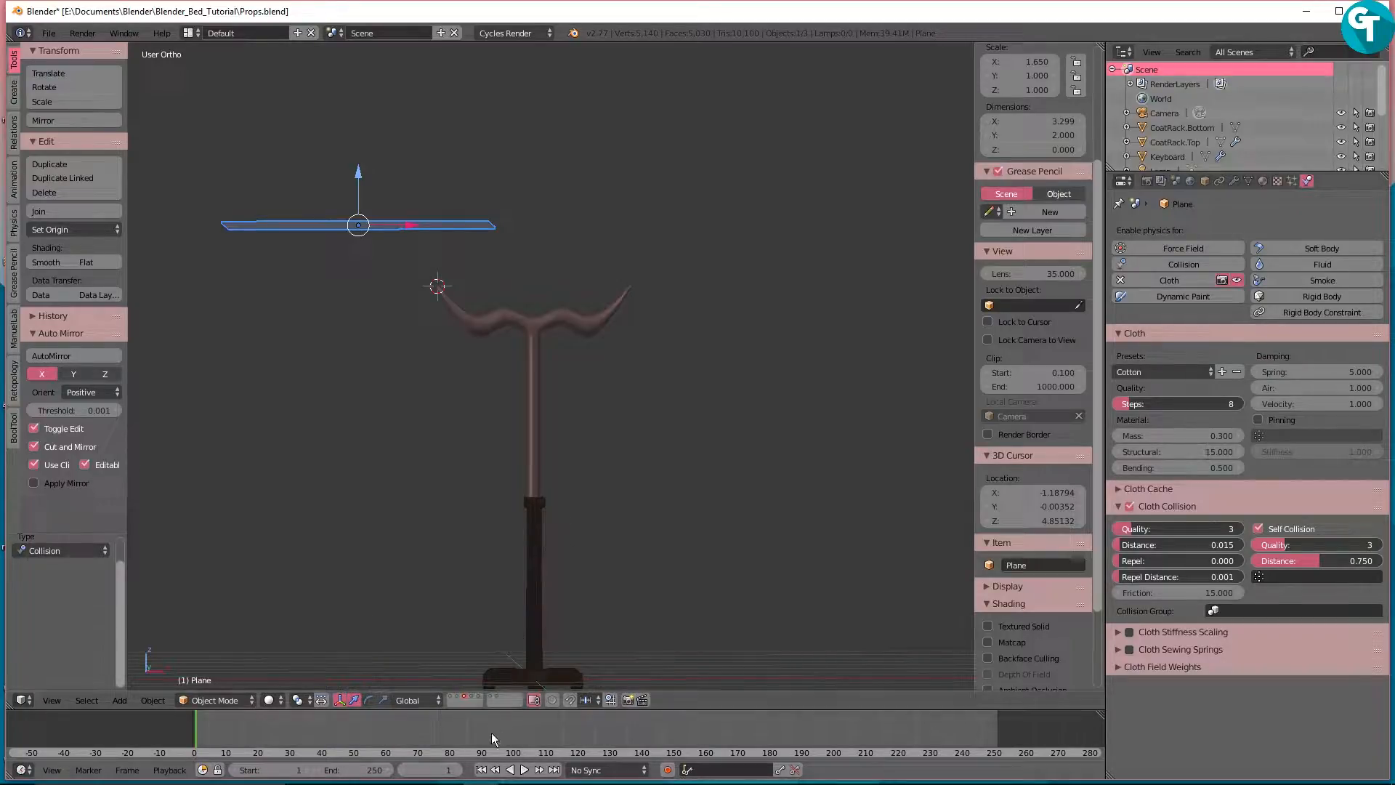
{"action": "left_click", "coordinate": [524, 769]}
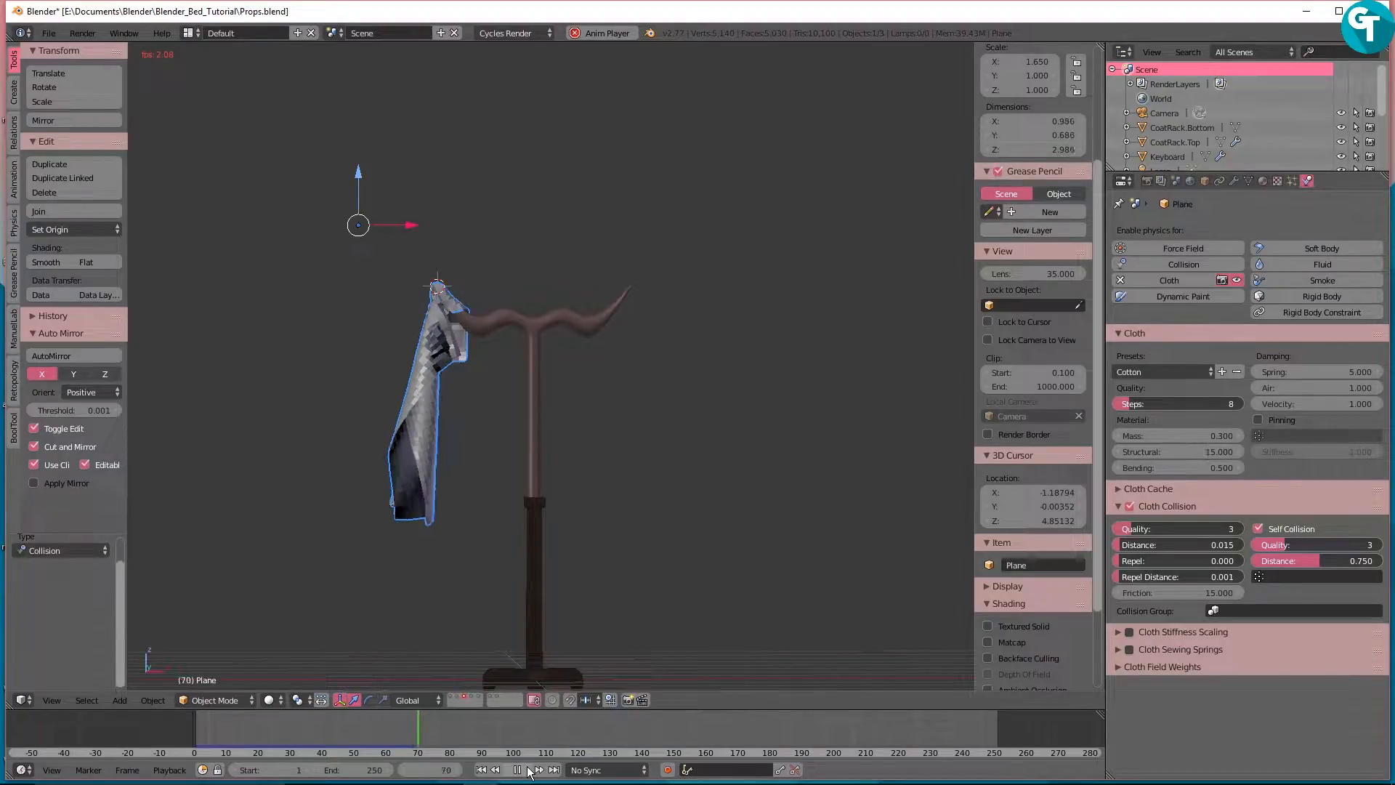
Step: Stop the cloth simulation playback and move the timeline to frame 65
{"action": "left_click", "coordinate": [519, 770]}
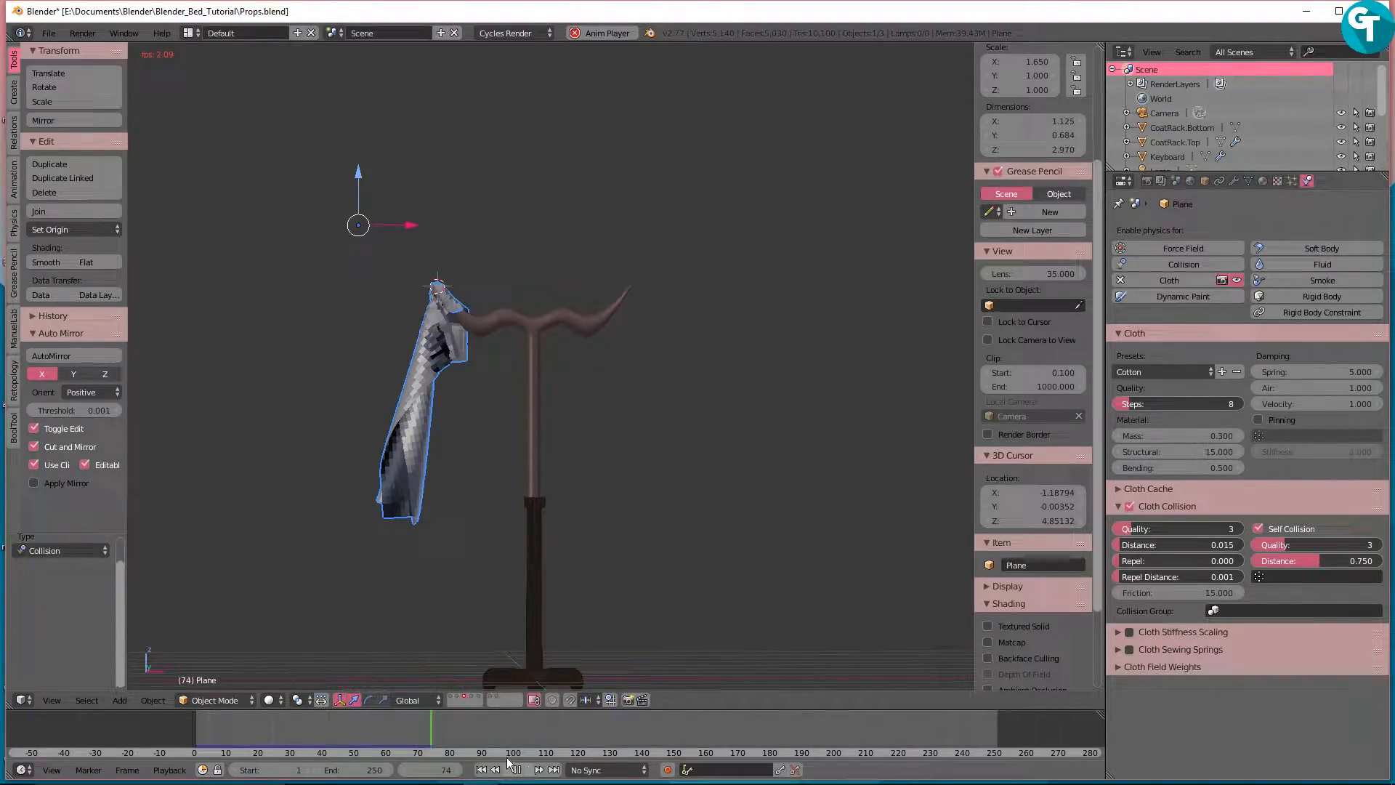
{"action": "left_click_drag", "start_coordinate": [433, 722], "coordinate": [403, 722]}
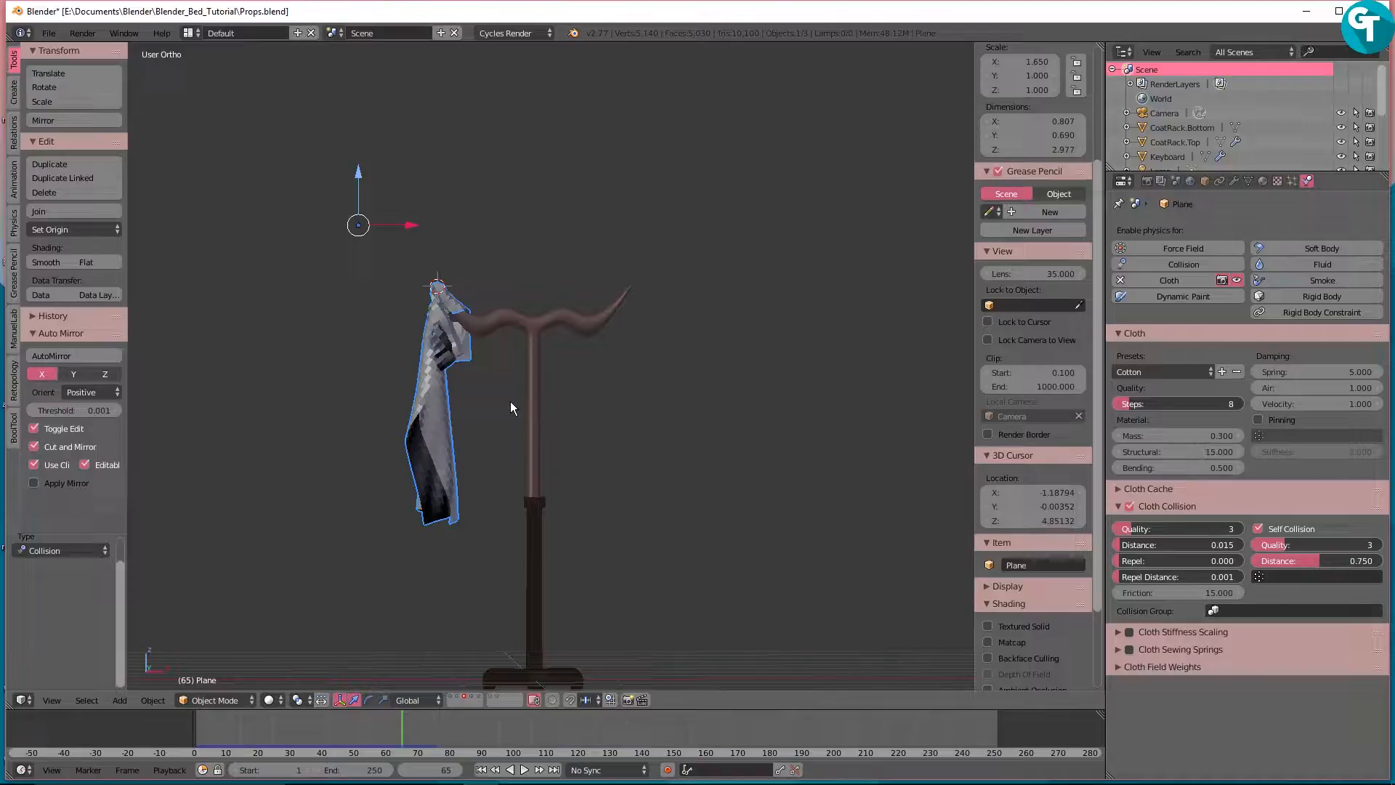
Step: Give the draped plane a level 2 Subdivision Surface and smooth shading, and widen the tool shelf
{"action": "key", "text": "ctrl+2"}
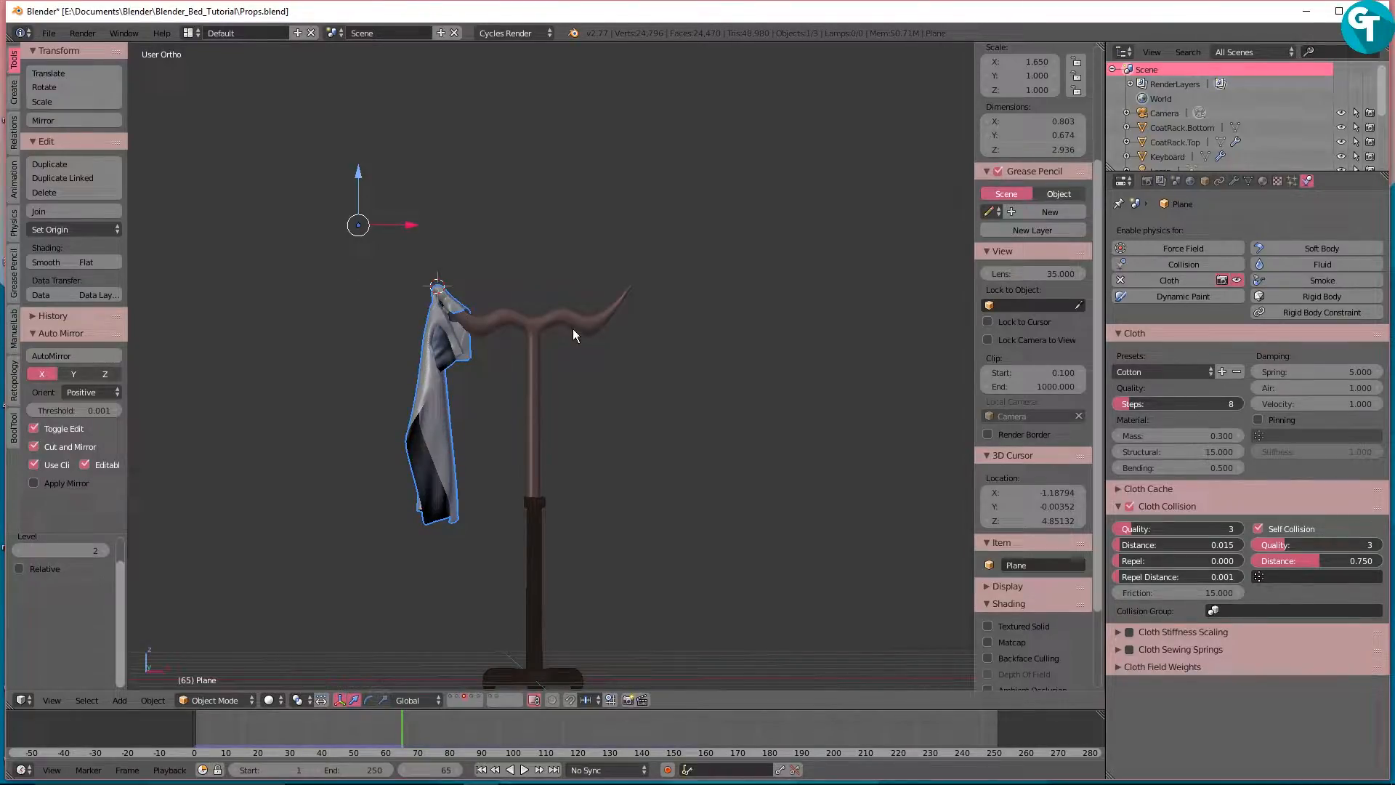
{"action": "middle_click_drag", "start_coordinate": [549, 395], "coordinate": [568, 409], "text": "shift"}
{"action": "key", "text": "z"}
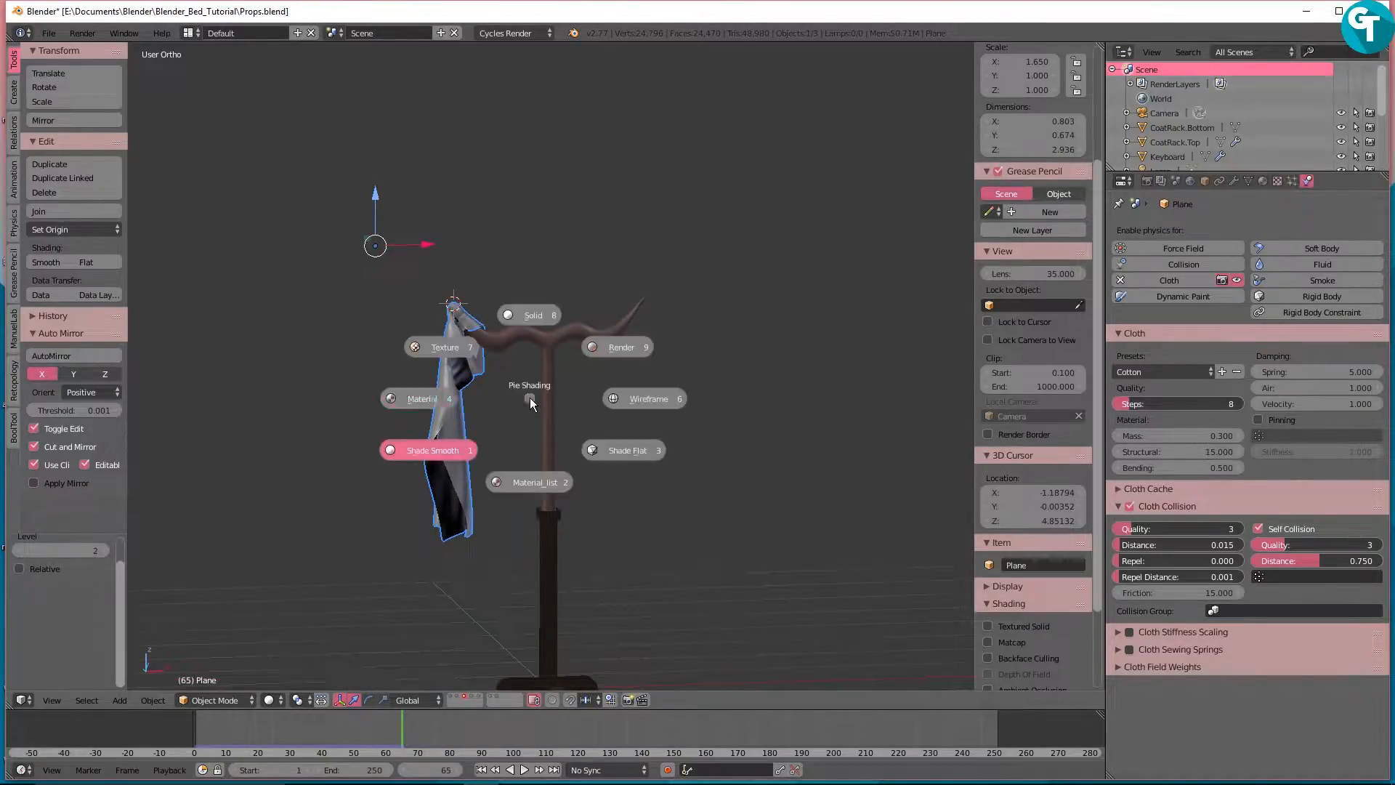
{"action": "left_click", "coordinate": [417, 452]}
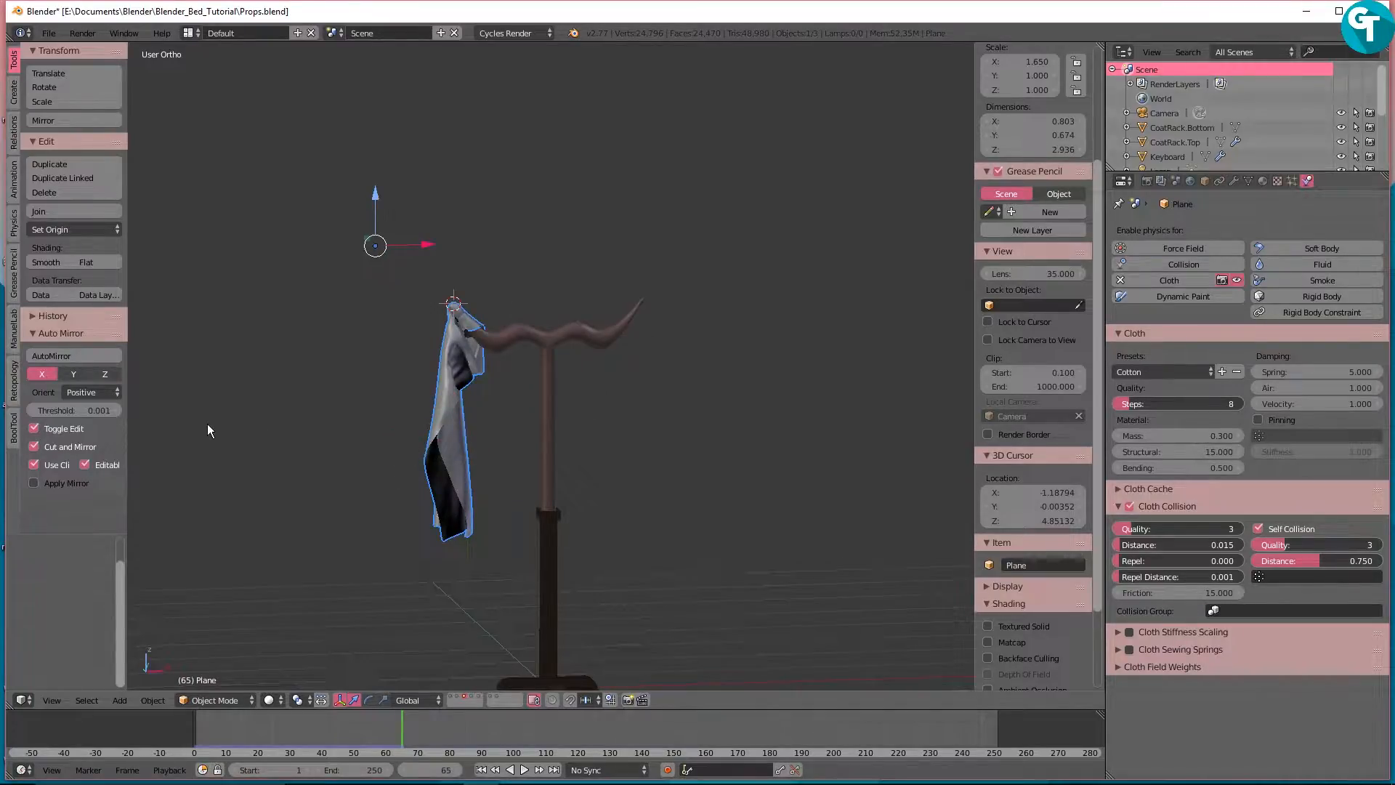
{"action": "left_click_drag", "start_coordinate": [128, 333], "coordinate": [206, 332]}
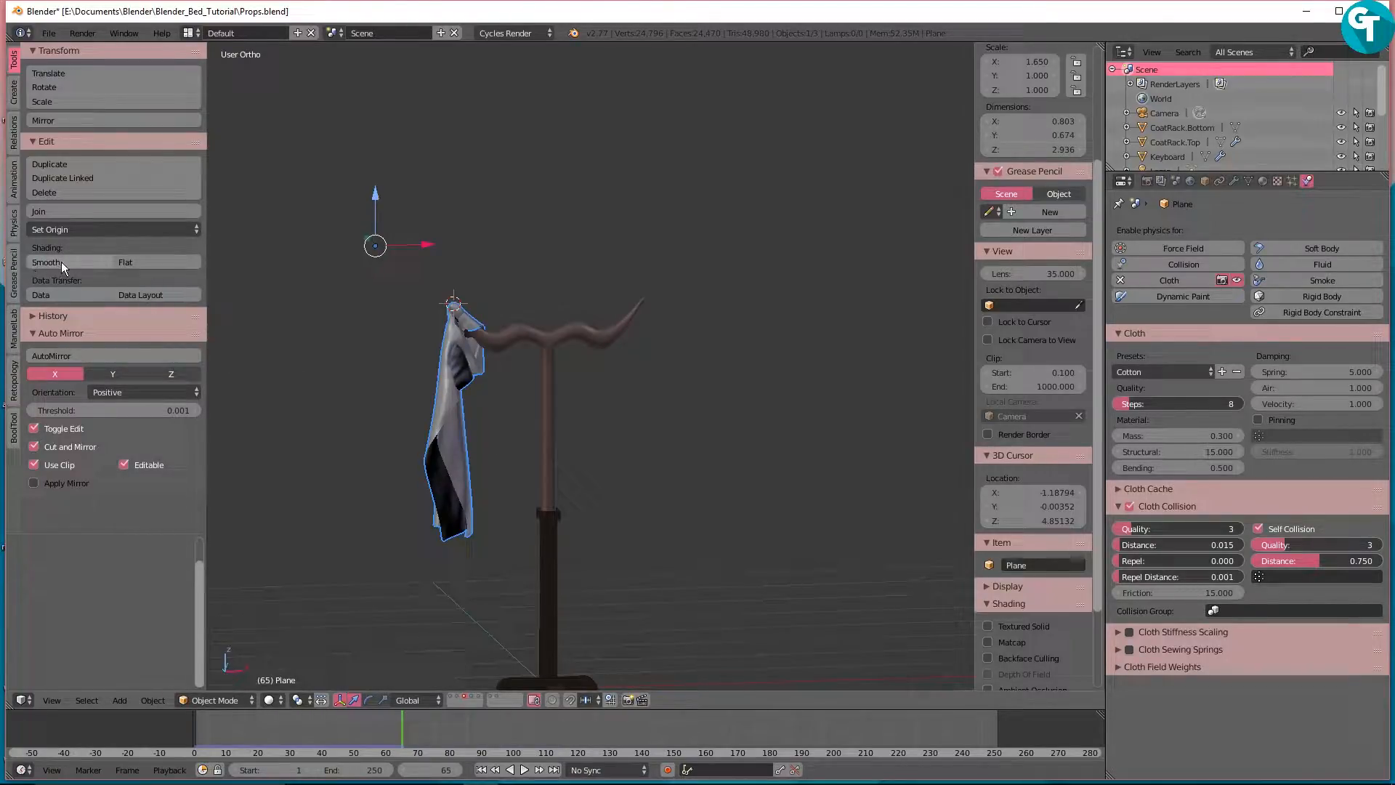
{"action": "middle_click_drag", "start_coordinate": [398, 438], "coordinate": [577, 435]}
{"action": "scroll", "coordinate": [630, 437], "scroll_direction": "up", "scroll_amount": 5}
{"action": "scroll", "coordinate": [472, 411], "scroll_direction": "down", "scroll_amount": 2}
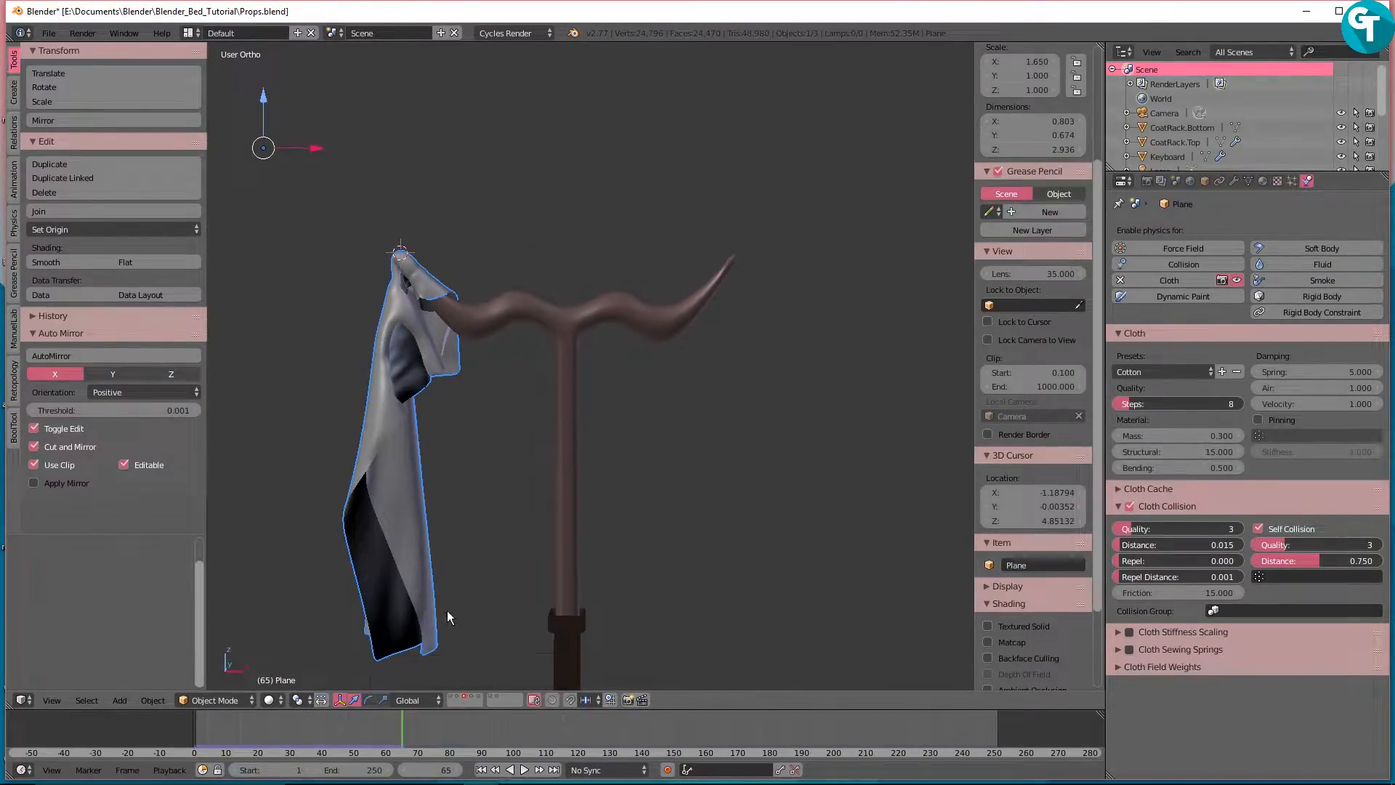
Step: Enlarge the timeline area, turn it into a Node Editor, and create a new material for the plane
{"action": "left_click_drag", "start_coordinate": [809, 692], "coordinate": [809, 452]}
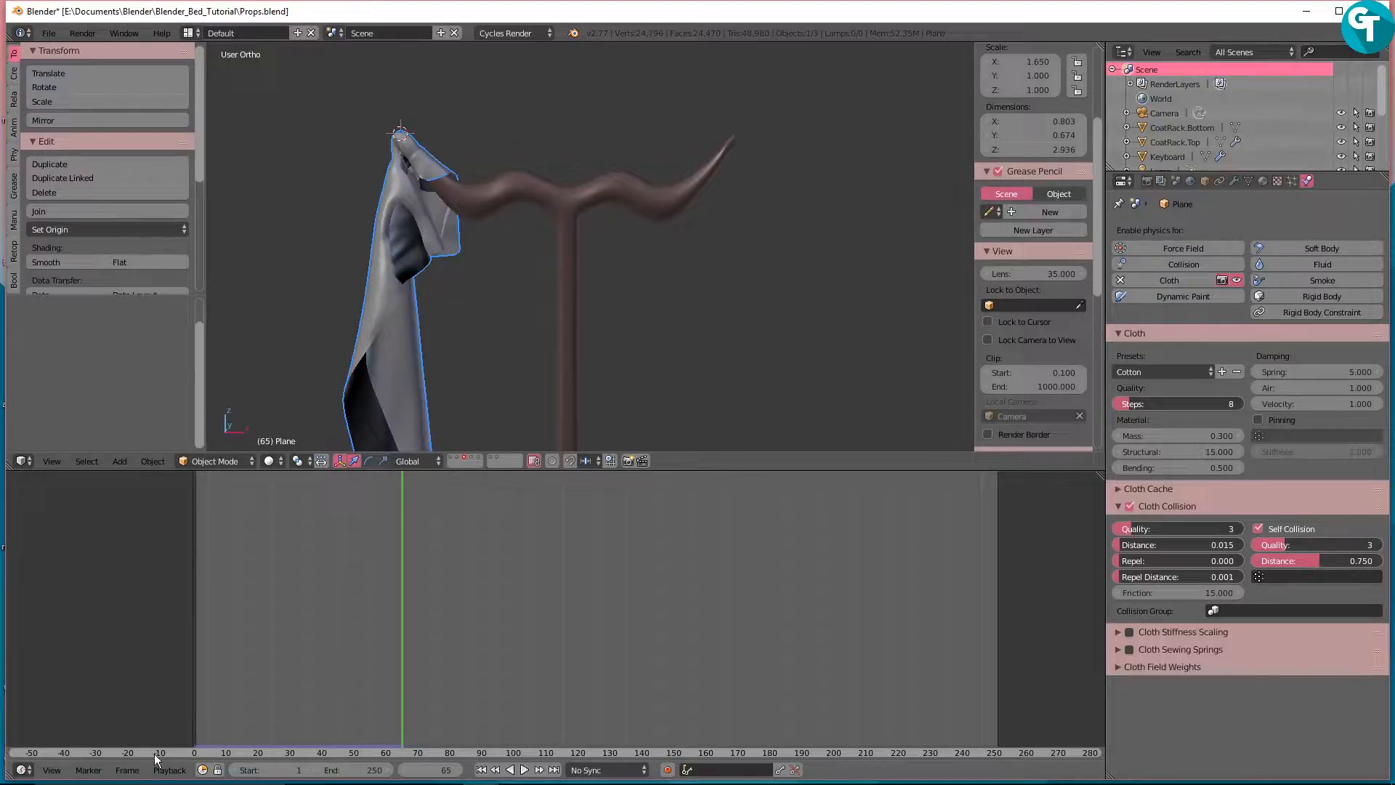
{"action": "left_click", "coordinate": [22, 769]}
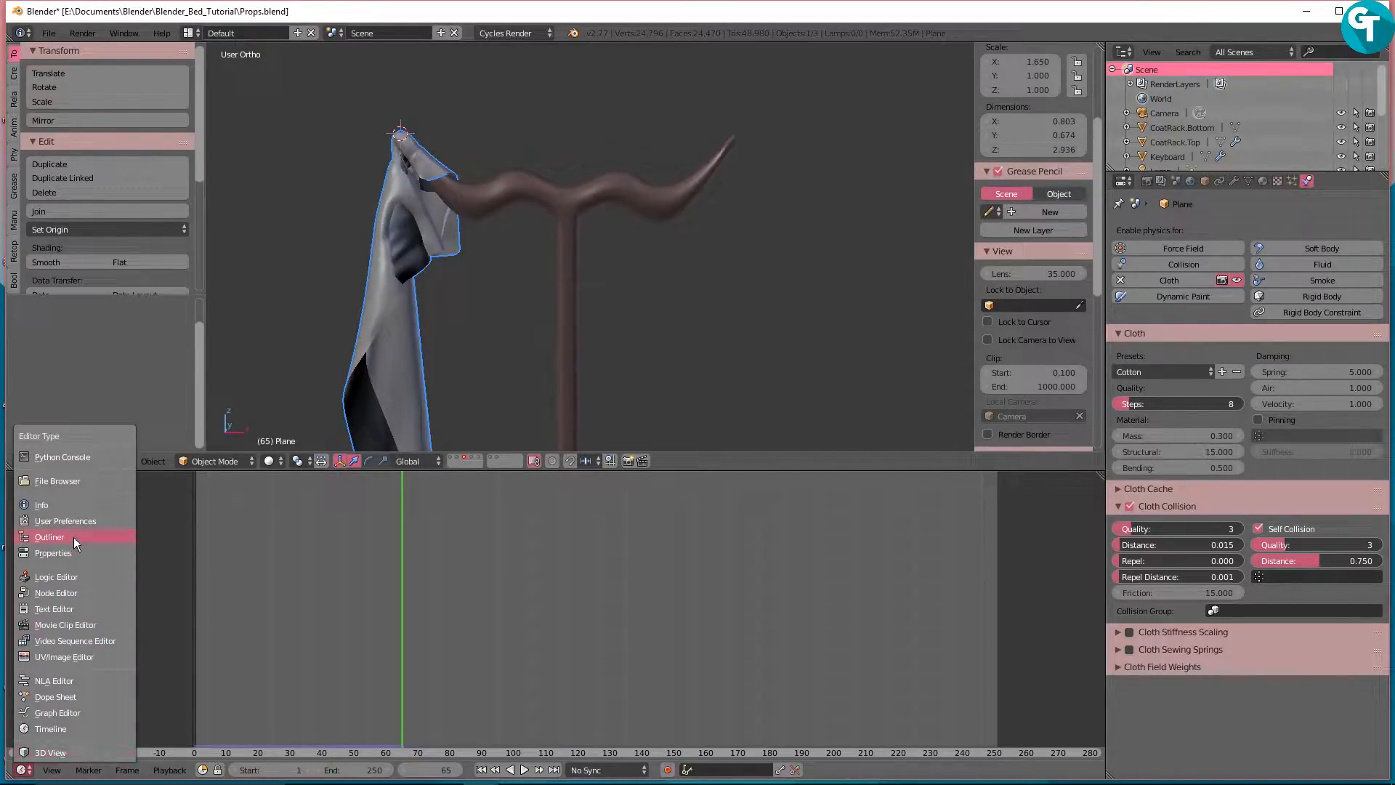
{"action": "left_click", "coordinate": [61, 592]}
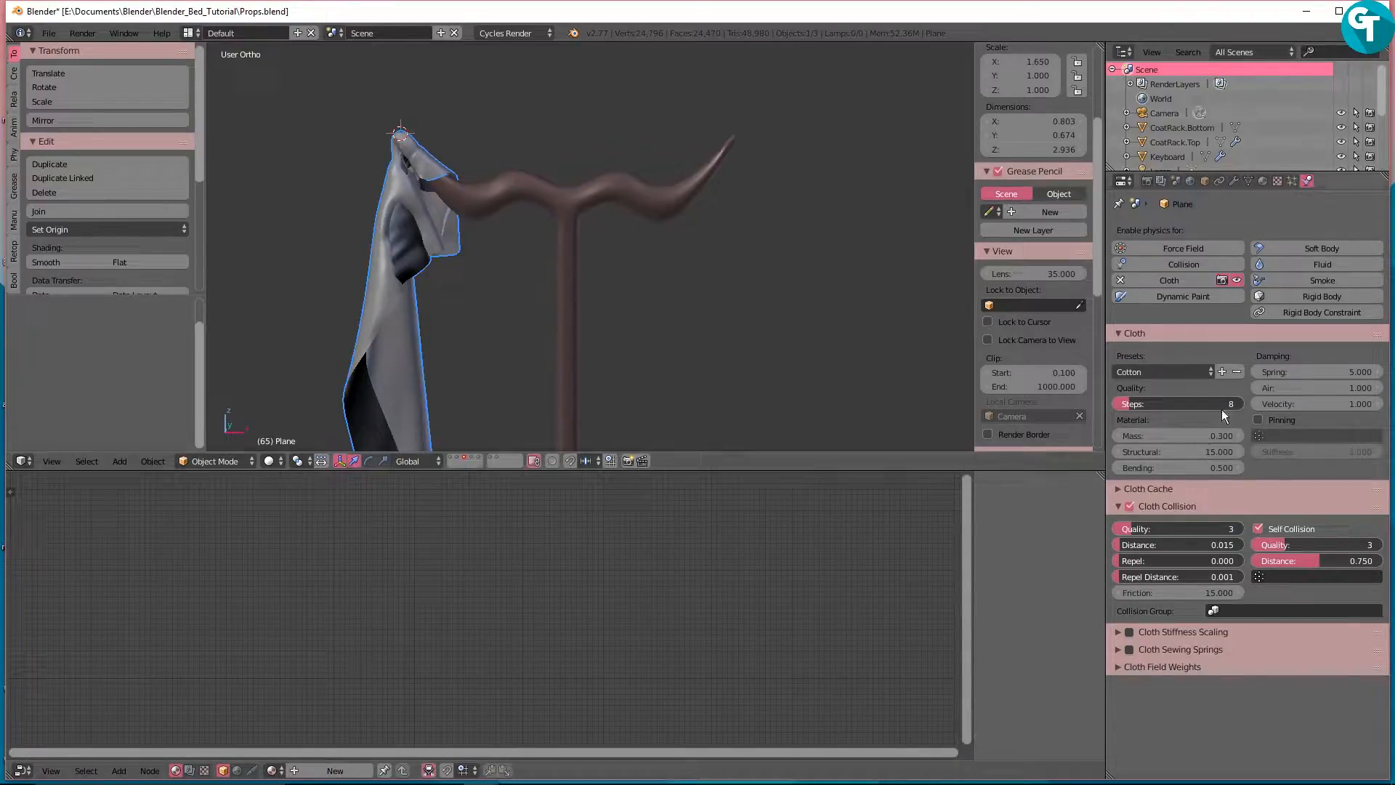
{"action": "left_click", "coordinate": [1259, 181]}
{"action": "left_click", "coordinate": [1217, 276]}
{"action": "middle_click_drag", "start_coordinate": [373, 573], "coordinate": [375, 513]}
{"action": "scroll", "coordinate": [461, 621], "scroll_direction": "up", "scroll_amount": 4}
{"action": "middle_click_drag", "start_coordinate": [451, 576], "coordinate": [421, 623]}
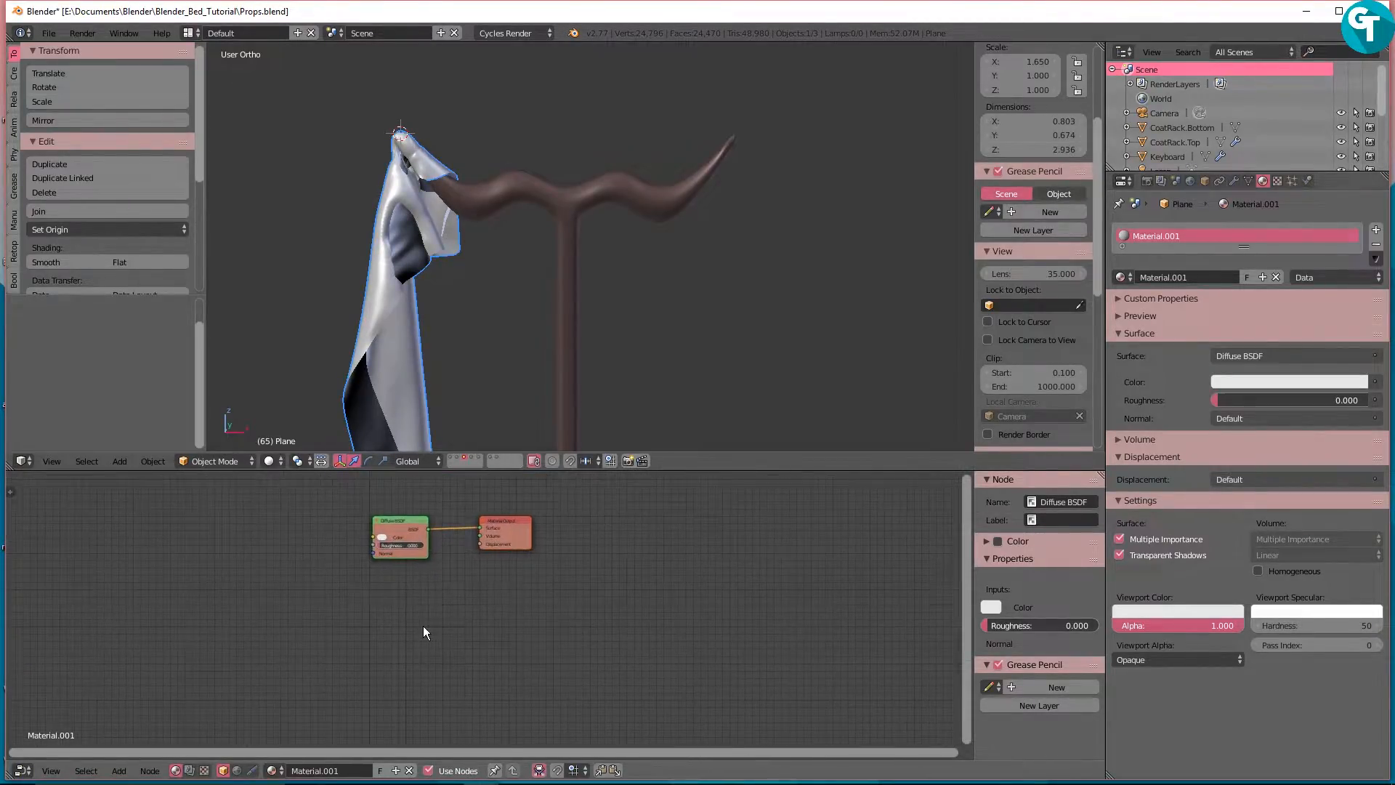
Step: Insert a Mix Shader between the Diffuse BSDF and the Material Output
{"action": "key", "text": "shift+a"}
{"action": "mouse_move", "coordinate": [446, 632]}
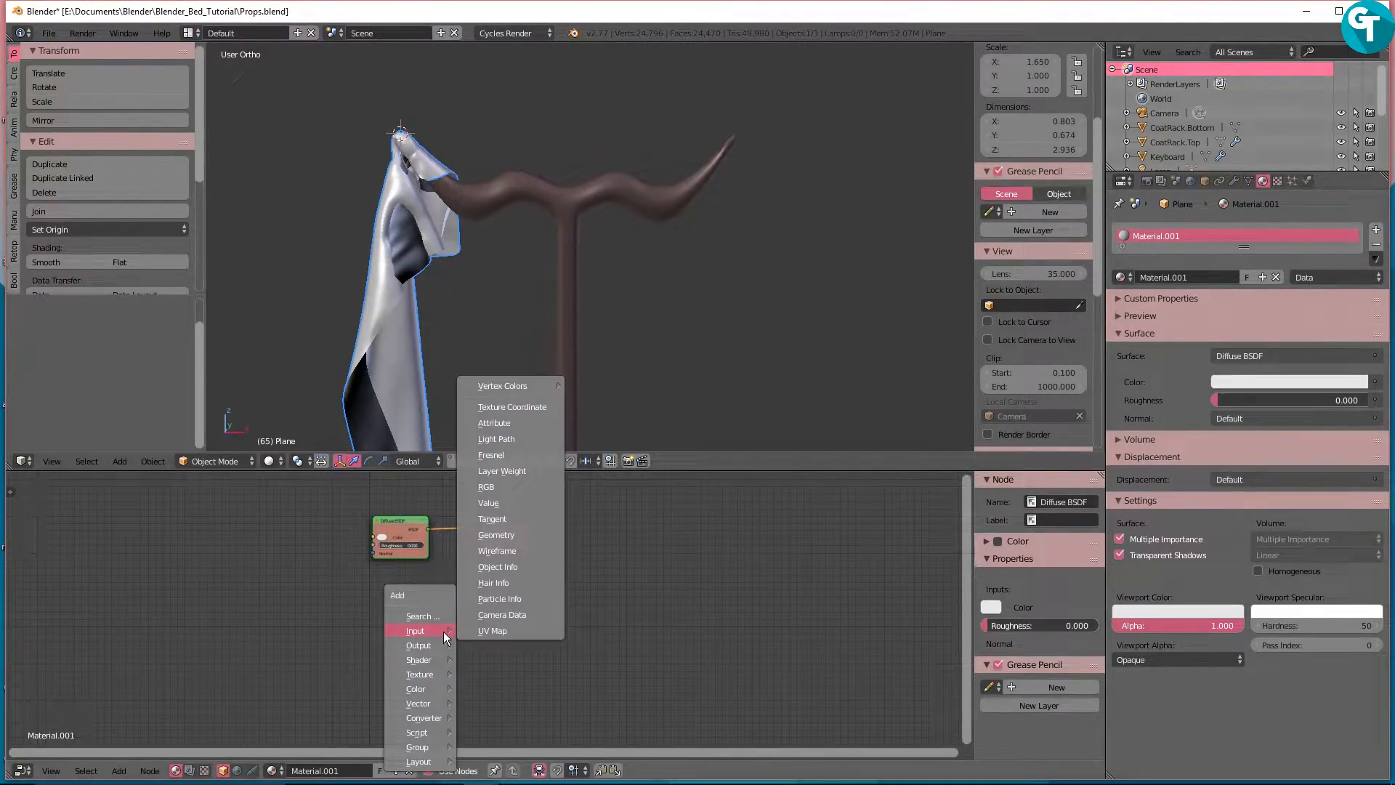
{"action": "mouse_move", "coordinate": [439, 660]}
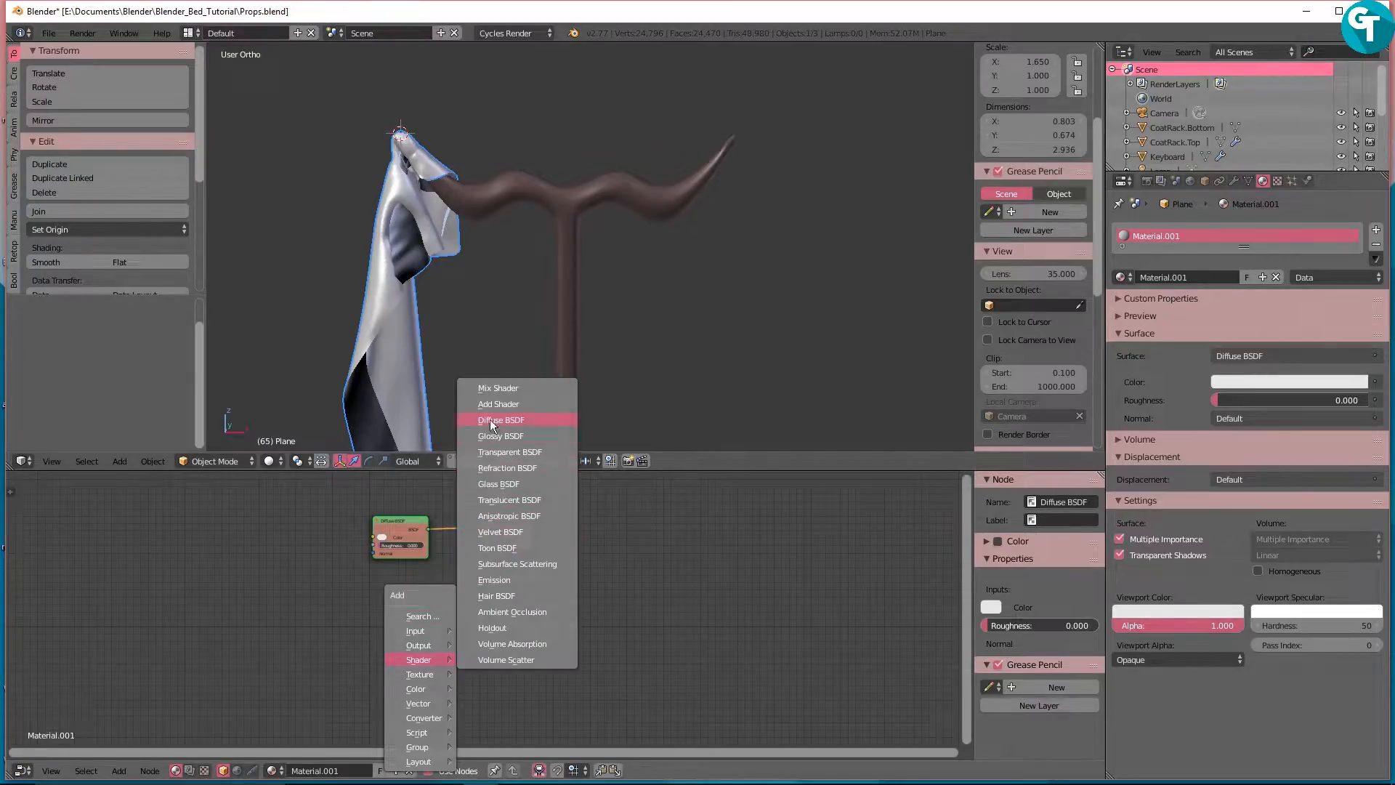
{"action": "left_click", "coordinate": [497, 388]}
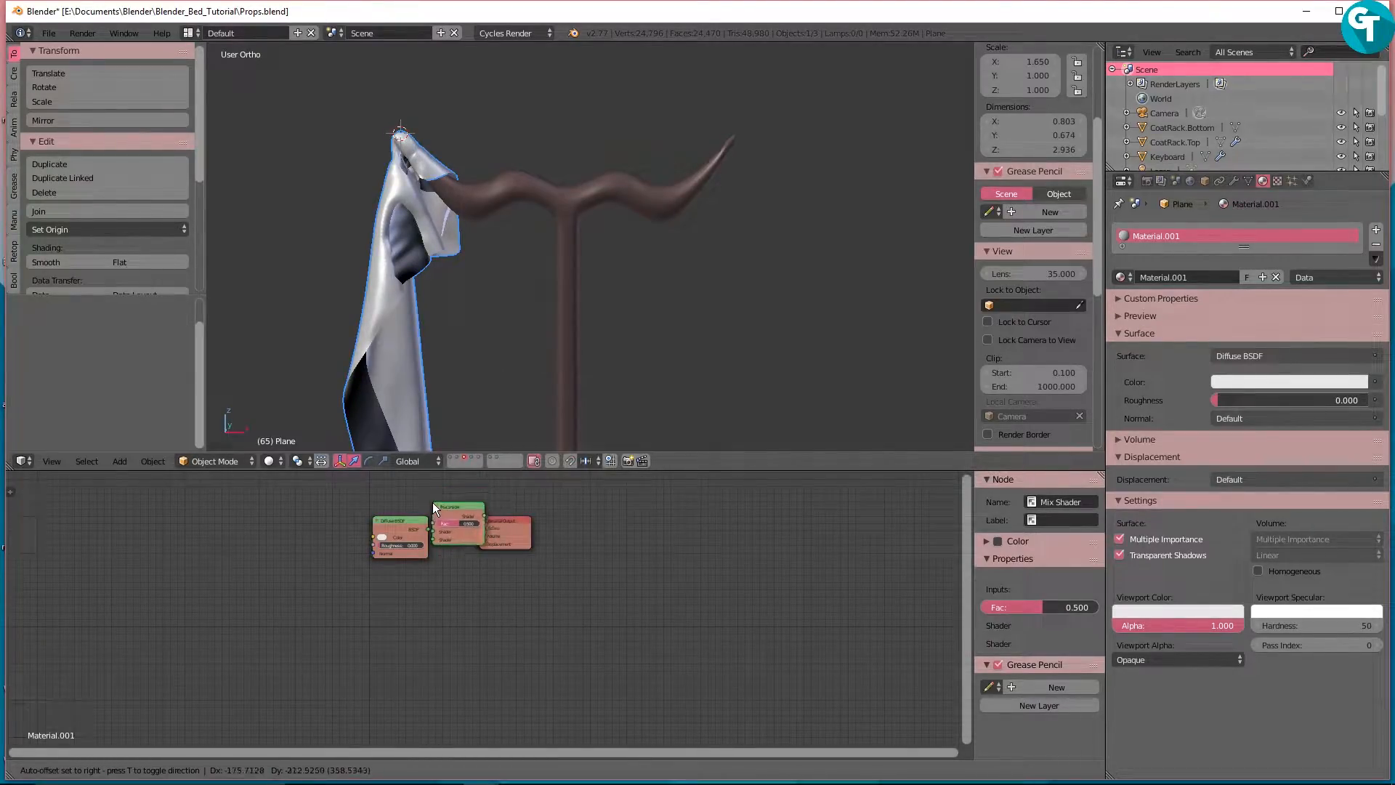
{"action": "left_click", "coordinate": [437, 507]}
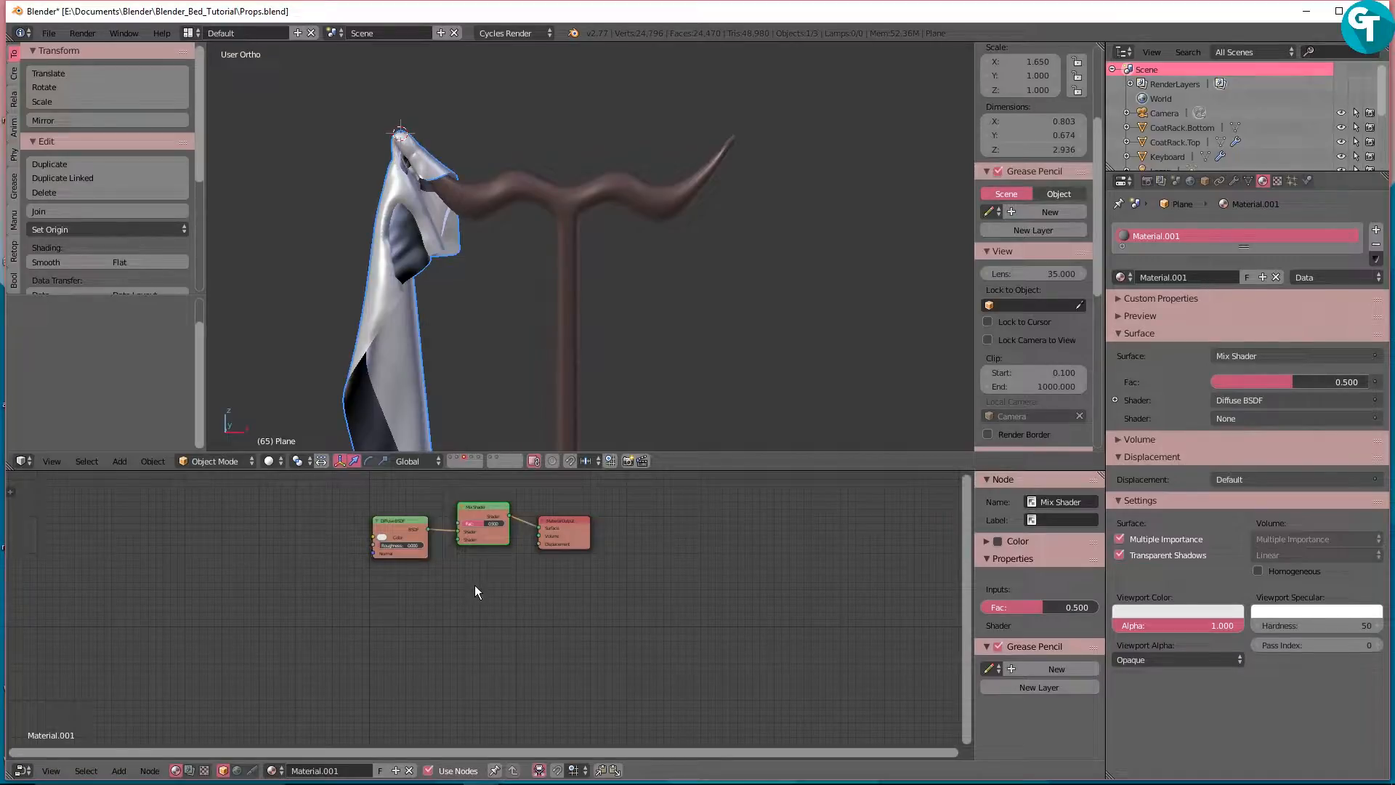
Step: Add a Translucent BSDF linked to the Mix Shader's second shader input and set the mix factor to 0.2
{"action": "key", "text": "shift+a"}
{"action": "mouse_move", "coordinate": [475, 587]}
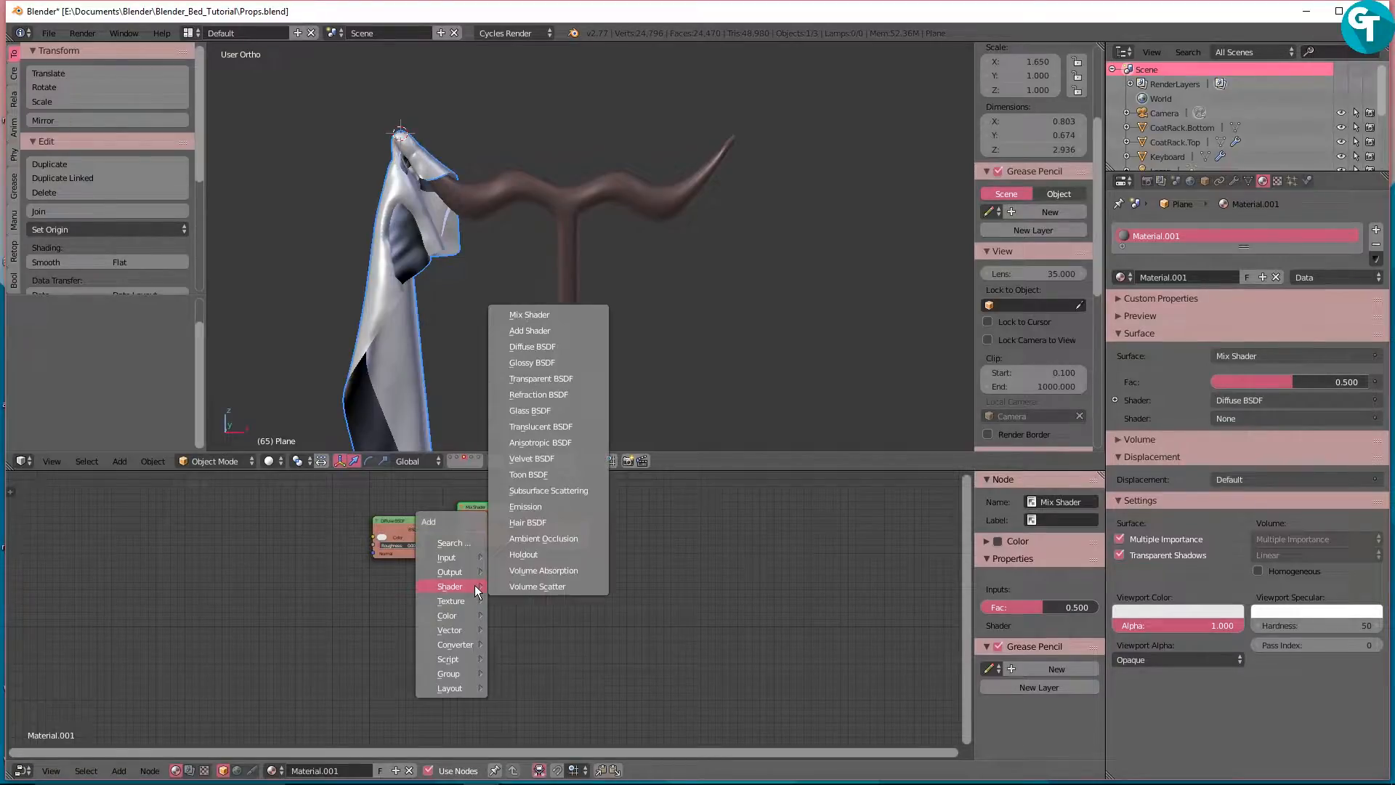
{"action": "left_click", "coordinate": [540, 423]}
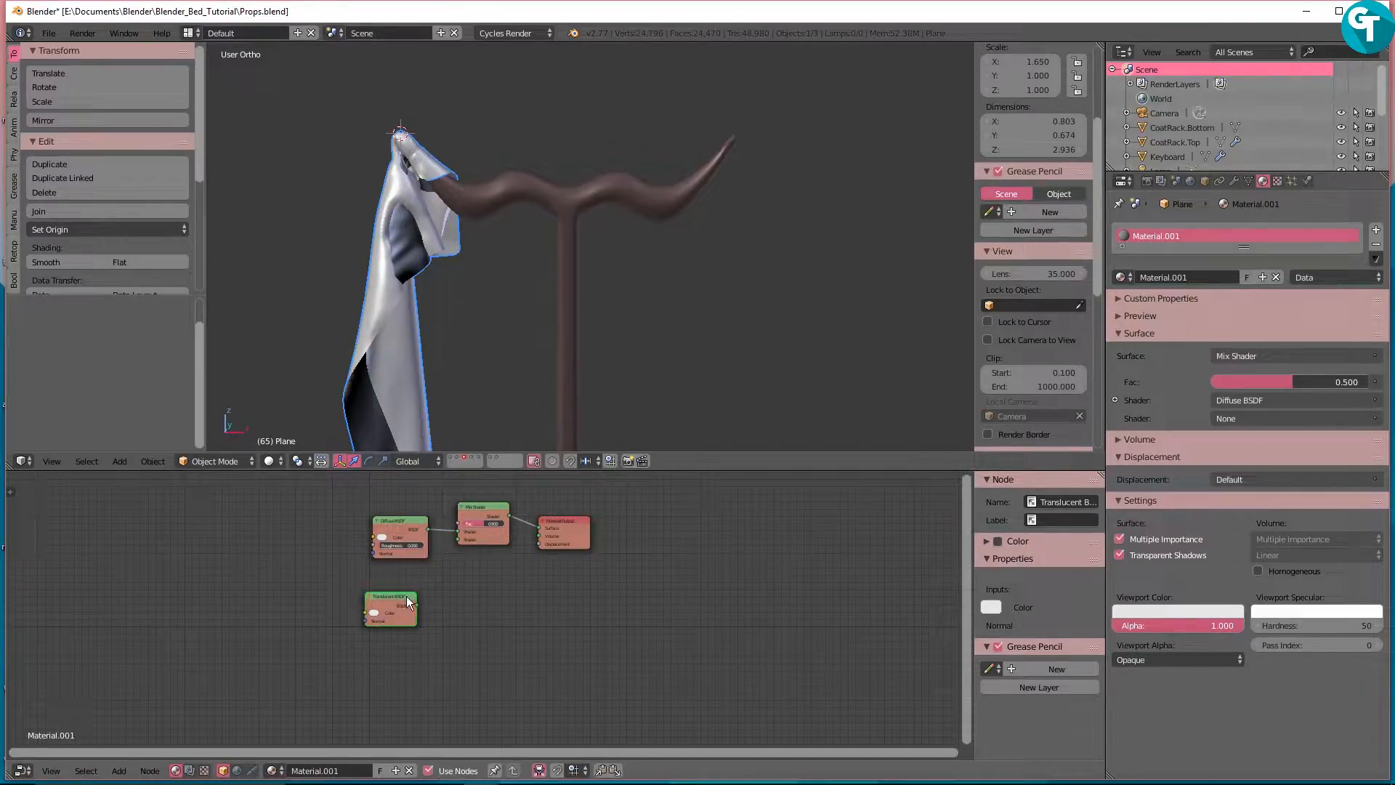
{"action": "left_click_drag", "start_coordinate": [418, 604], "coordinate": [456, 539]}
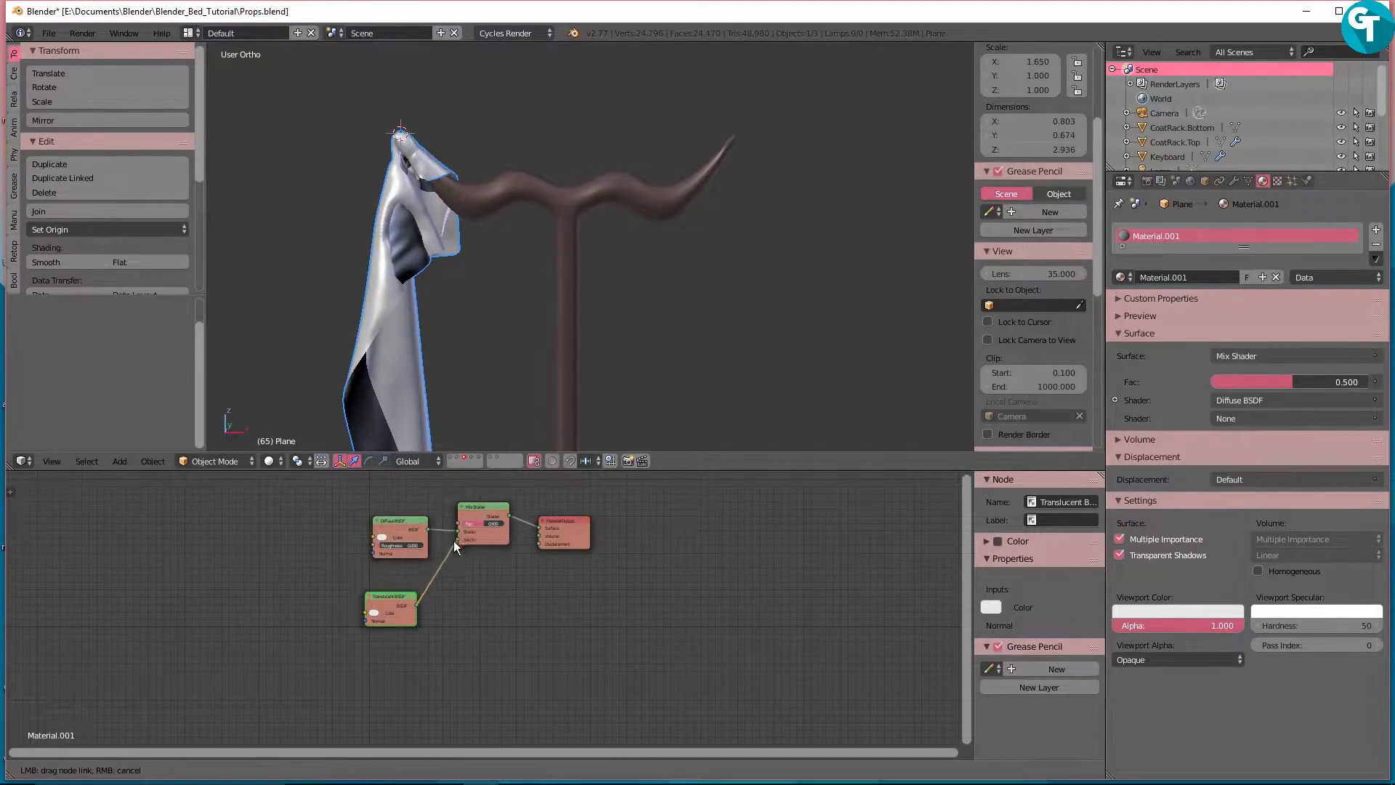
{"action": "left_click", "coordinate": [485, 520]}
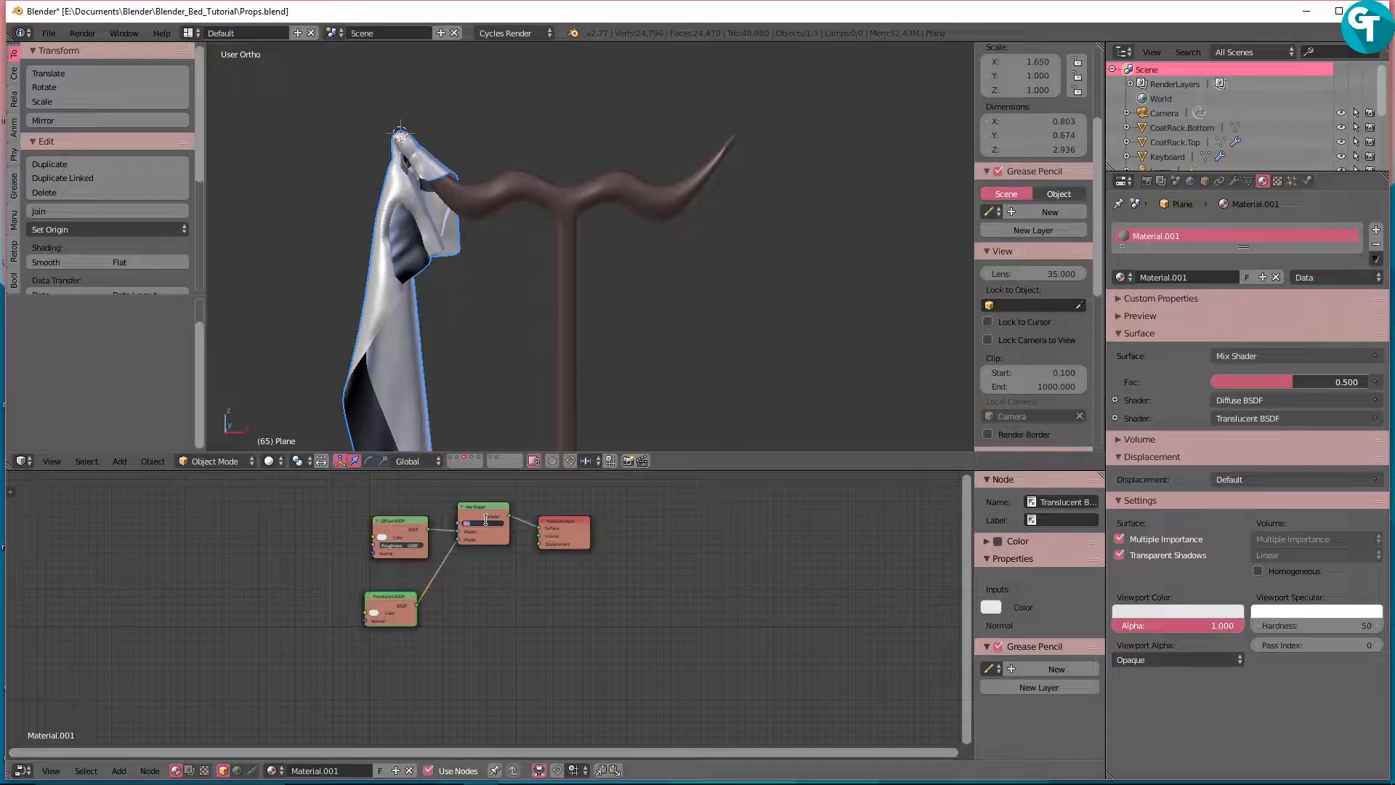
{"action": "type", "text": ".2"}
{"action": "key", "text": "Return"}
Step: Spread out the Diffuse, Translucent and Material Output nodes around the Mix Shader for a clearer layout
{"action": "scroll", "coordinate": [436, 525], "scroll_direction": "up", "scroll_amount": 3}
{"action": "middle_click_drag", "start_coordinate": [425, 552], "coordinate": [403, 608]}
{"action": "left_click_drag", "start_coordinate": [372, 577], "coordinate": [326, 564]}
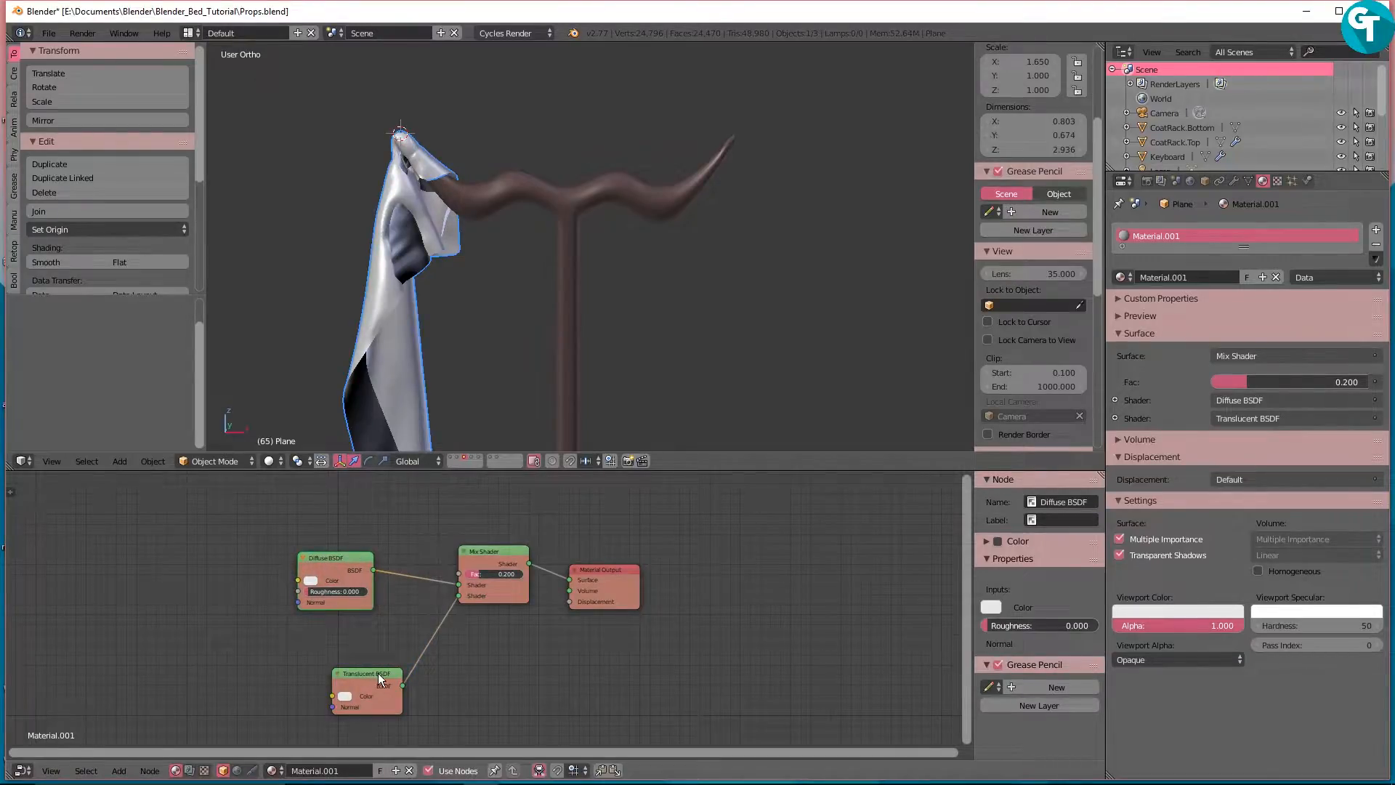
{"action": "left_click_drag", "start_coordinate": [378, 672], "coordinate": [302, 668]}
{"action": "left_click_drag", "start_coordinate": [324, 563], "coordinate": [277, 552]}
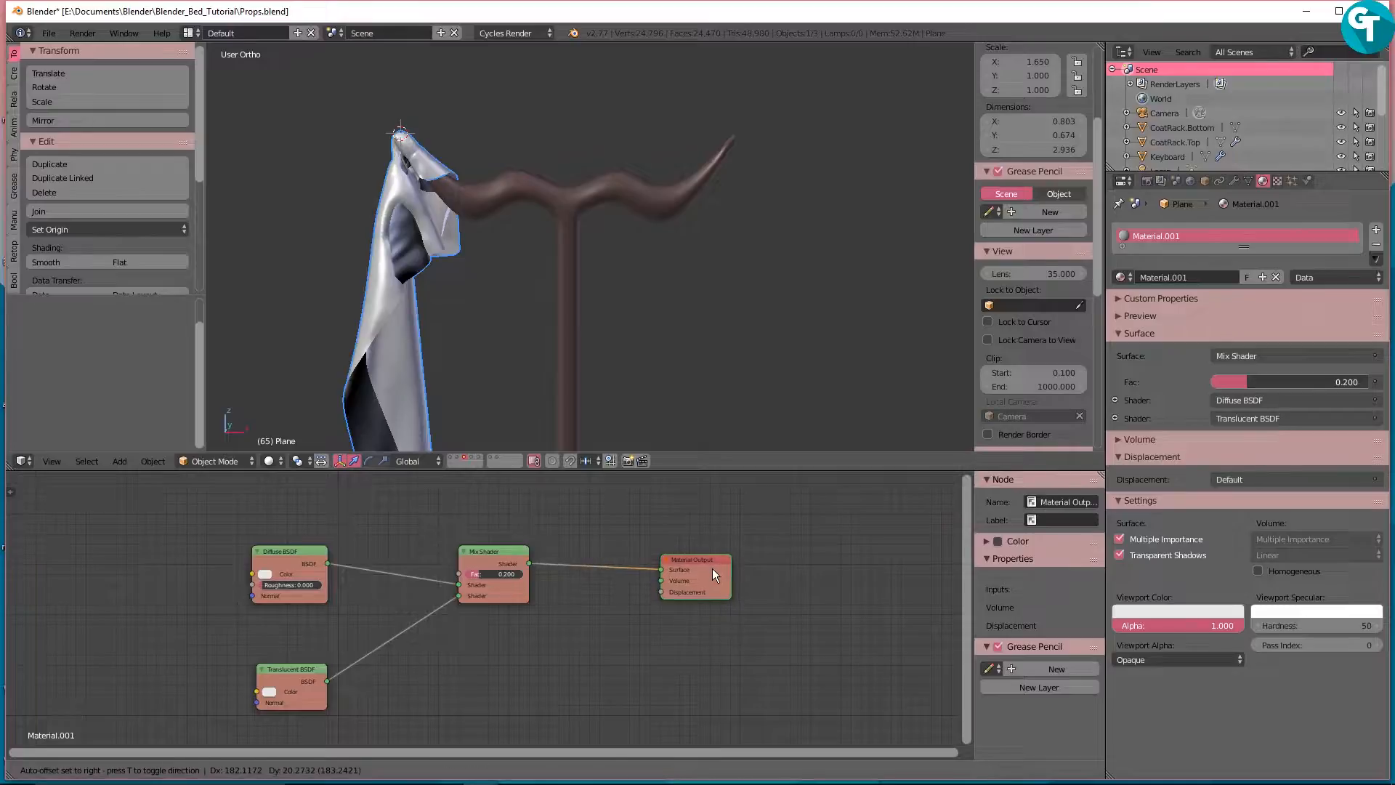
{"action": "left_click", "coordinate": [713, 568]}
{"action": "scroll", "coordinate": [547, 559], "scroll_direction": "down", "scroll_amount": 2}
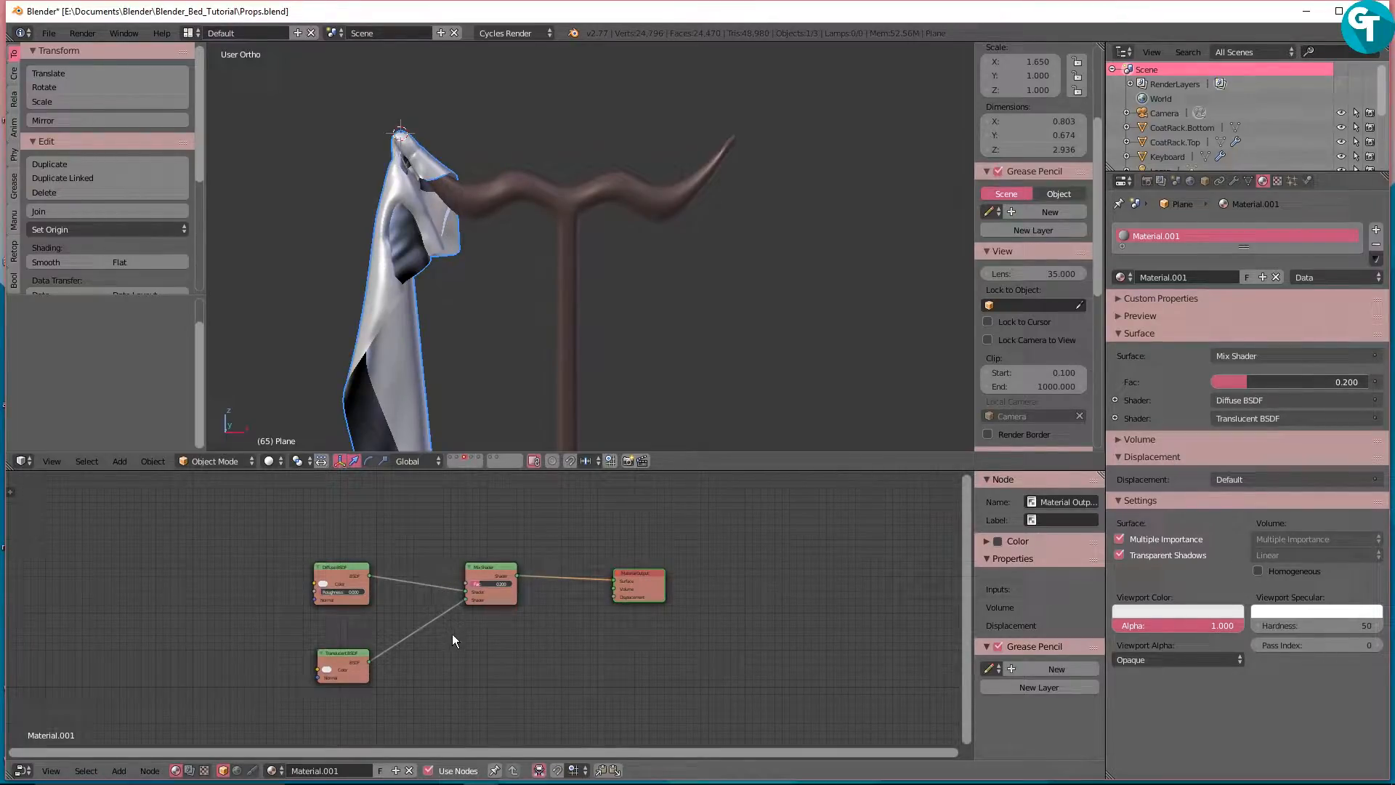
{"action": "scroll", "coordinate": [468, 636], "scroll_direction": "up", "scroll_amount": 2}
{"action": "scroll", "coordinate": [421, 571], "scroll_direction": "down", "scroll_amount": 2}
{"action": "scroll", "coordinate": [355, 638], "scroll_direction": "up", "scroll_amount": 2}
{"action": "scroll", "coordinate": [355, 638], "scroll_direction": "up", "scroll_amount": 2}
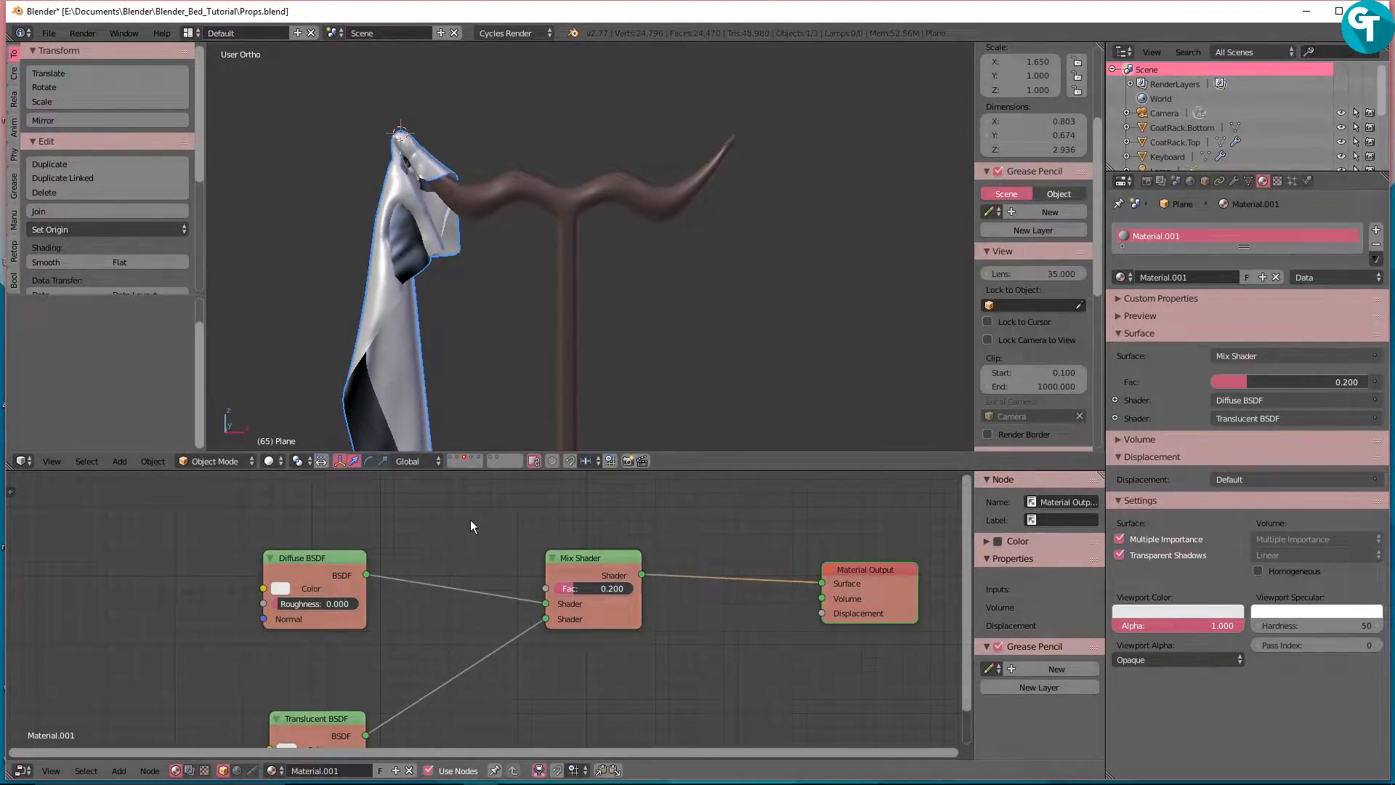
Step: Switch to the Blender_Bed_Tutorial5.blend window and examine the full bedroom render in Tutorial_Render2.png
{"action": "mouse_move", "coordinate": [501, 781]}
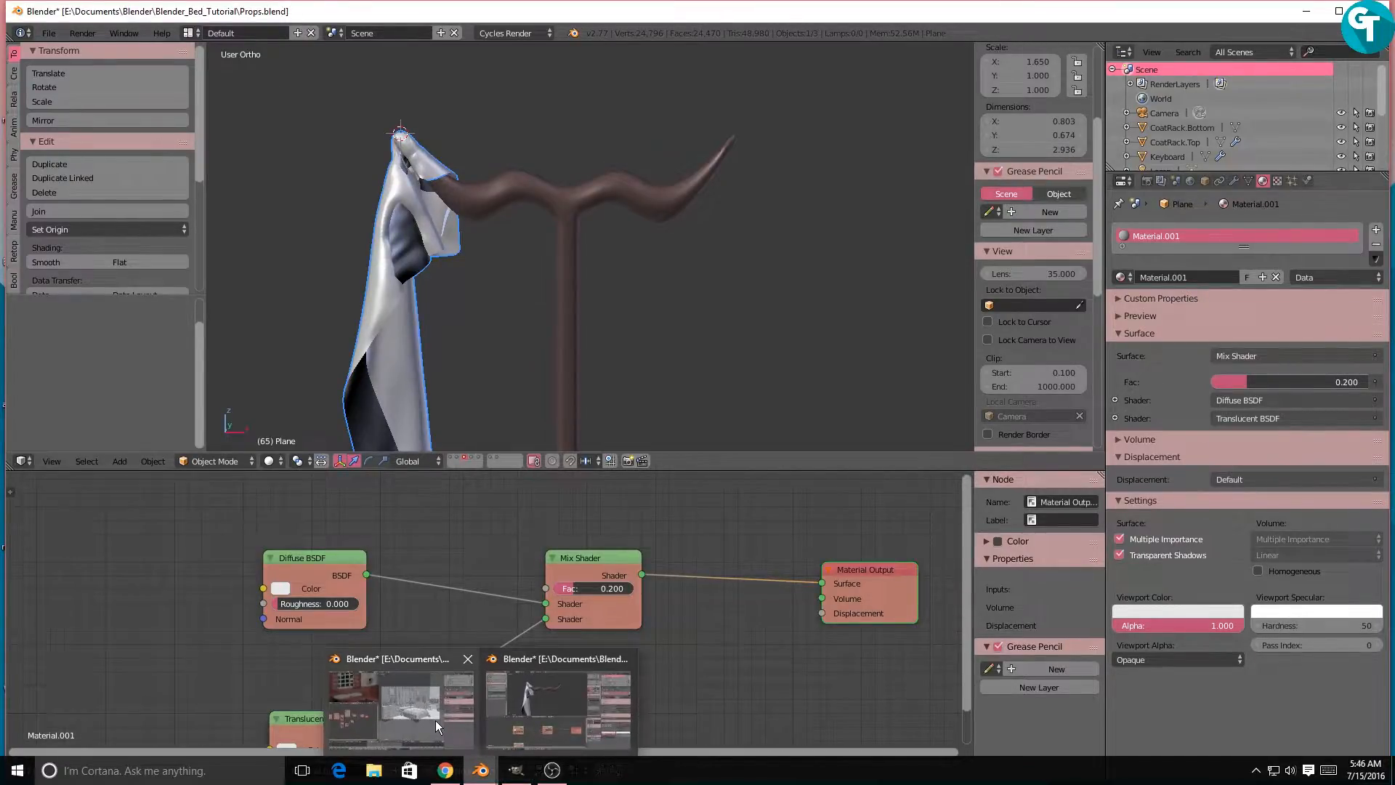
{"action": "left_click", "coordinate": [434, 720]}
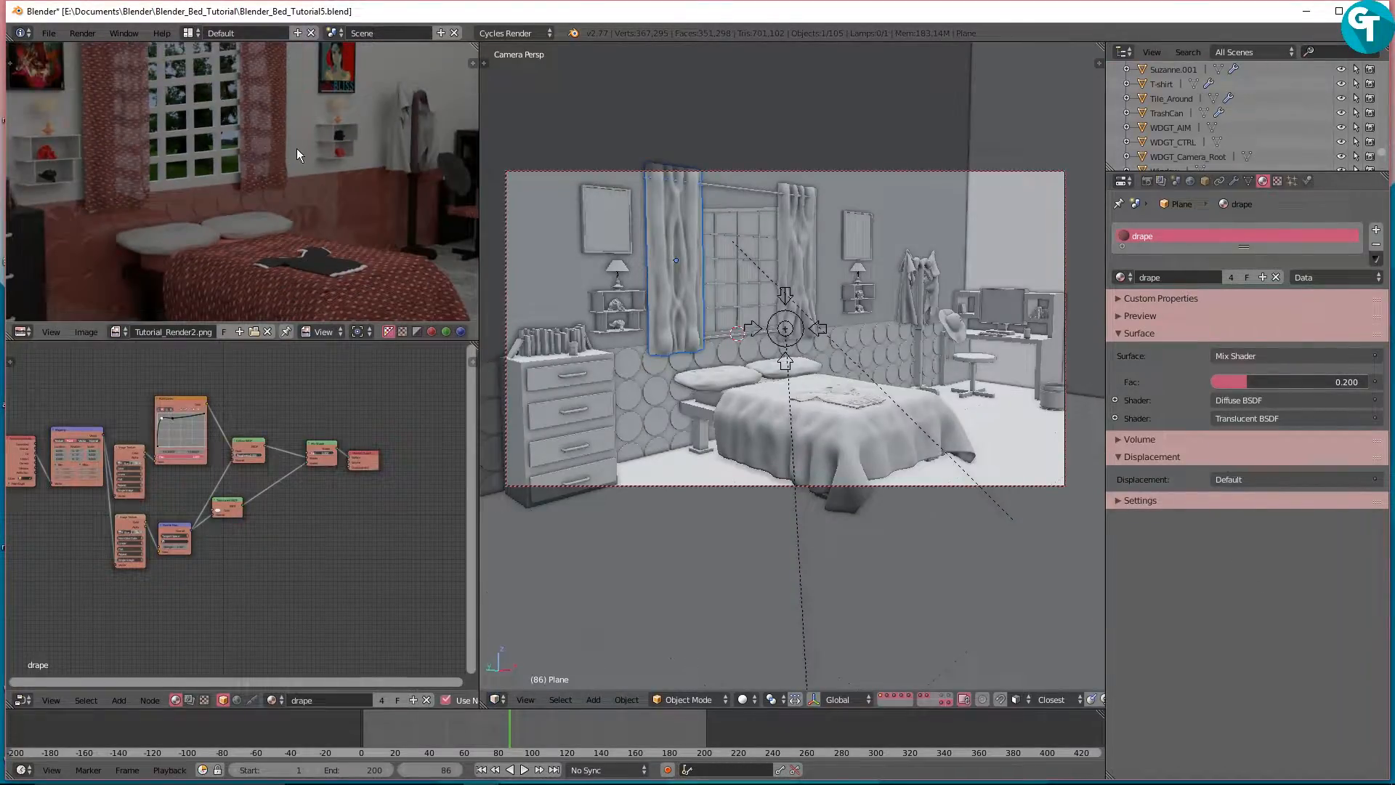
{"action": "key", "text": "Home"}
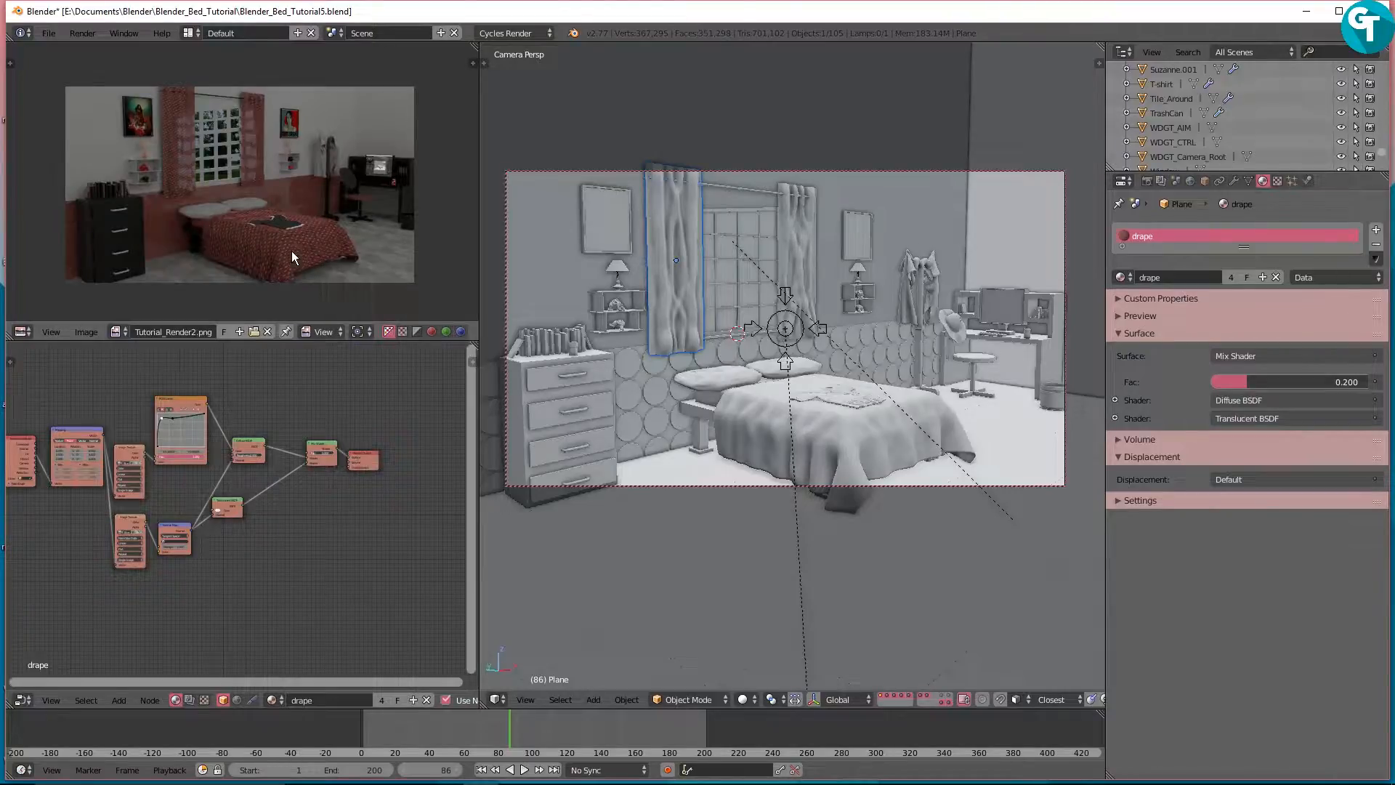
{"action": "scroll", "coordinate": [276, 251], "scroll_direction": "up", "scroll_amount": 1}
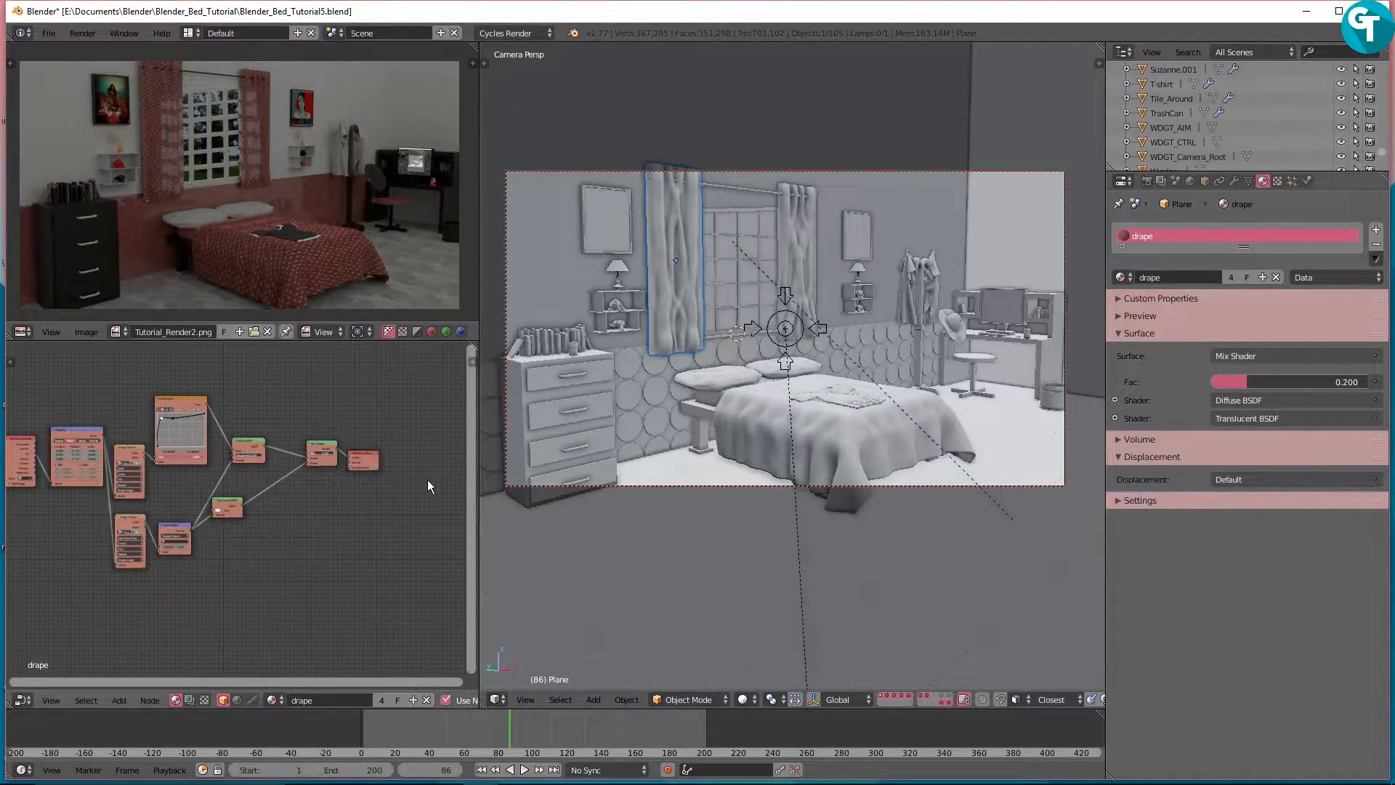
Step: Return to the Props.blend window and enlarge the 3D view by shrinking the Node Editor
{"action": "mouse_move", "coordinate": [480, 770]}
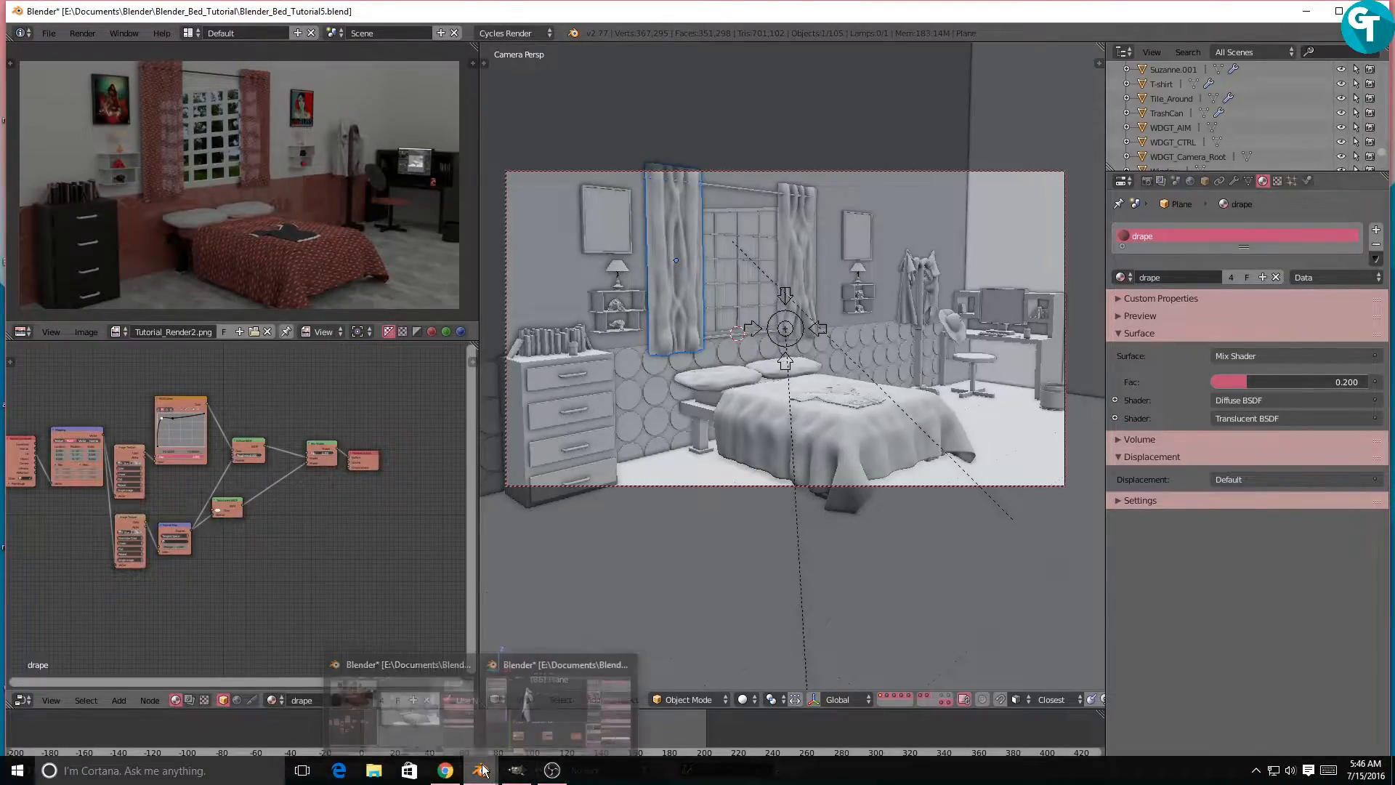
{"action": "left_click", "coordinate": [587, 692]}
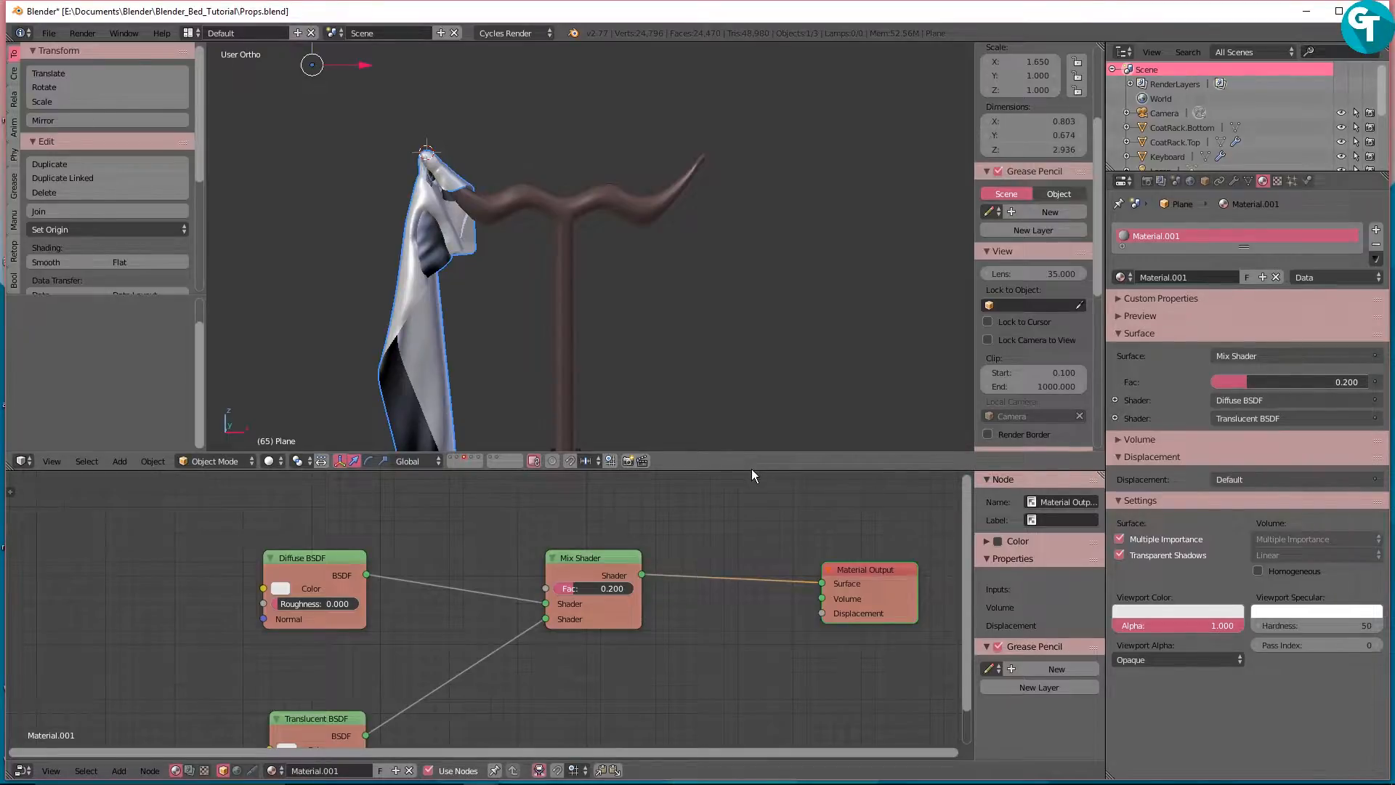
{"action": "left_click_drag", "start_coordinate": [757, 470], "coordinate": [761, 624]}
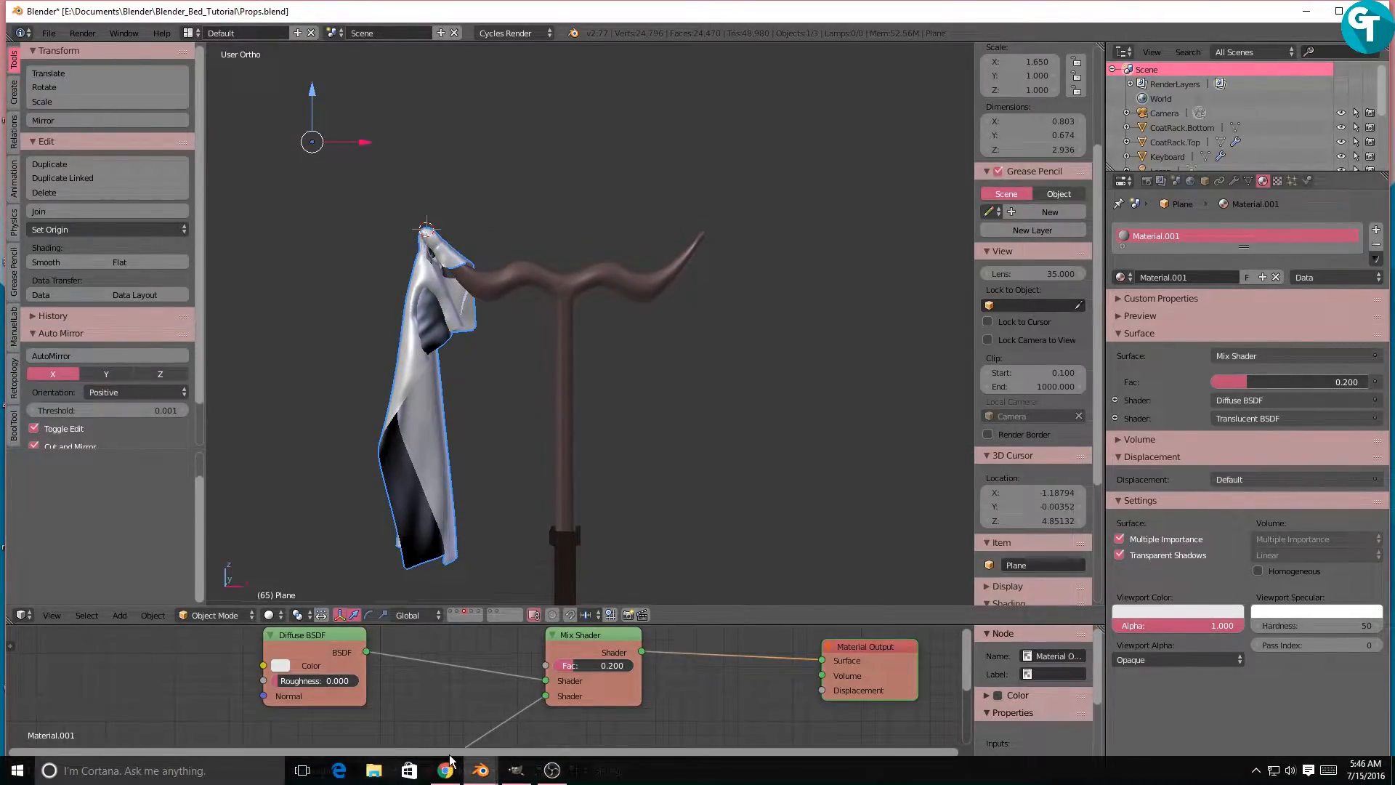
Step: Switch to the Blender_Bed_Tutorial5.blend window and open Props.blend as the library to append from
{"action": "mouse_move", "coordinate": [480, 768]}
{"action": "left_click", "coordinate": [362, 695]}
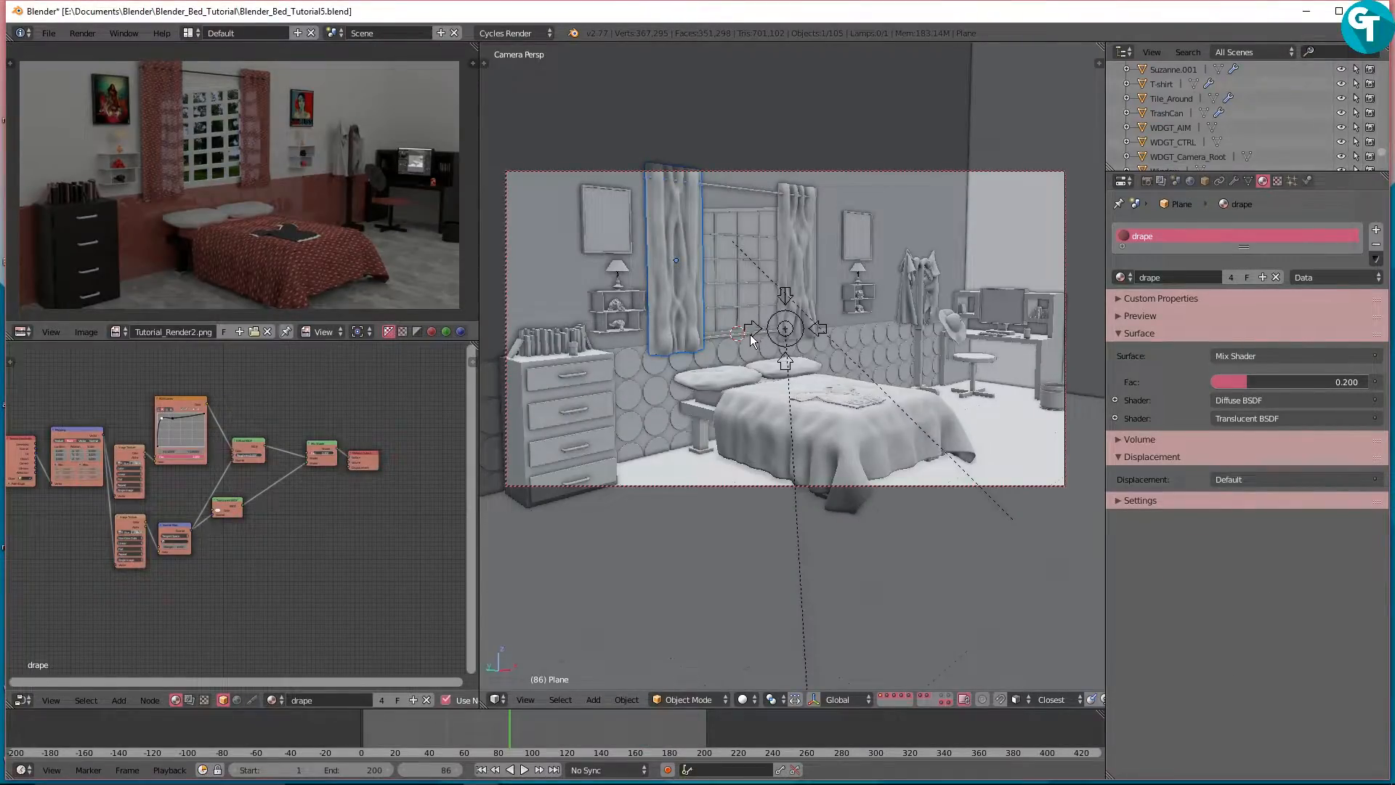
{"action": "key", "text": "shift+F1"}
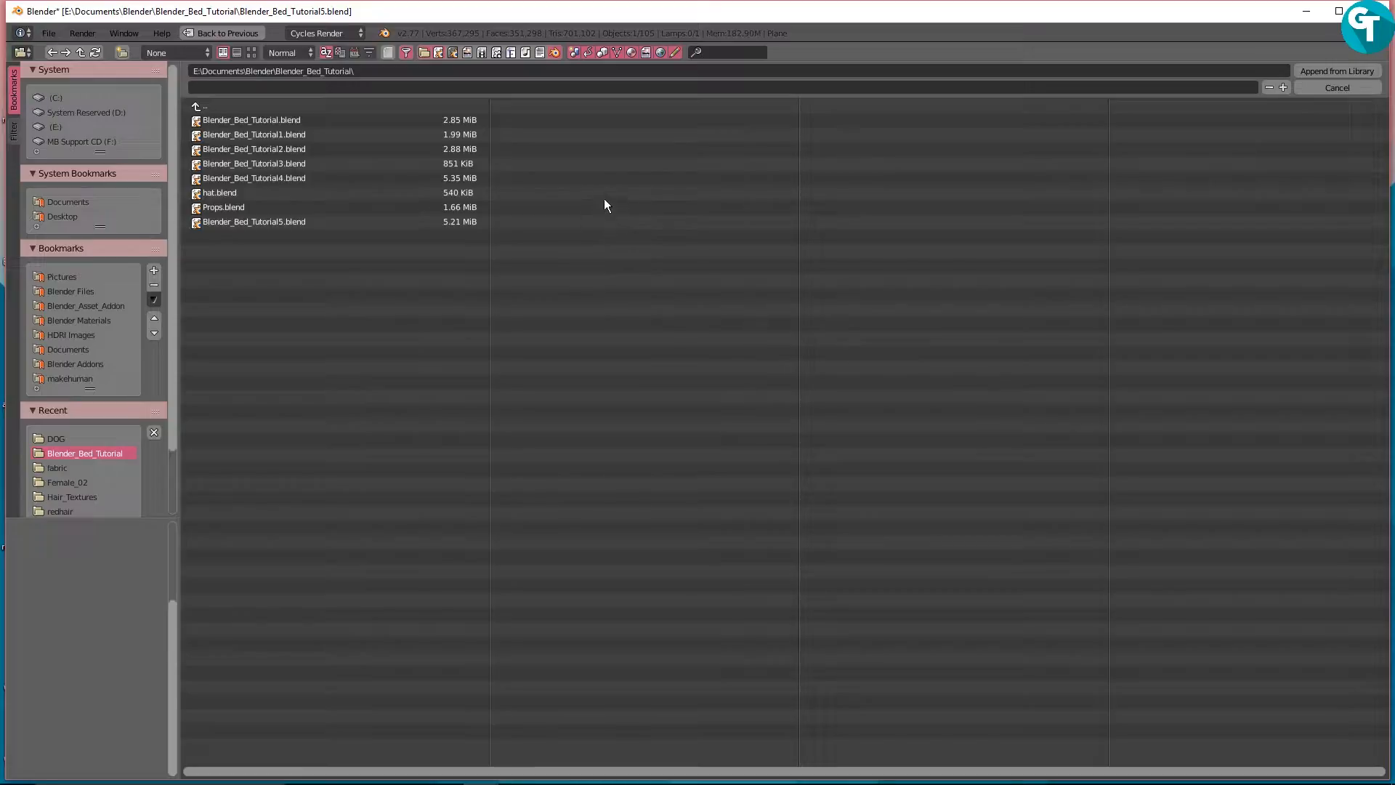
{"action": "left_click", "coordinate": [228, 208]}
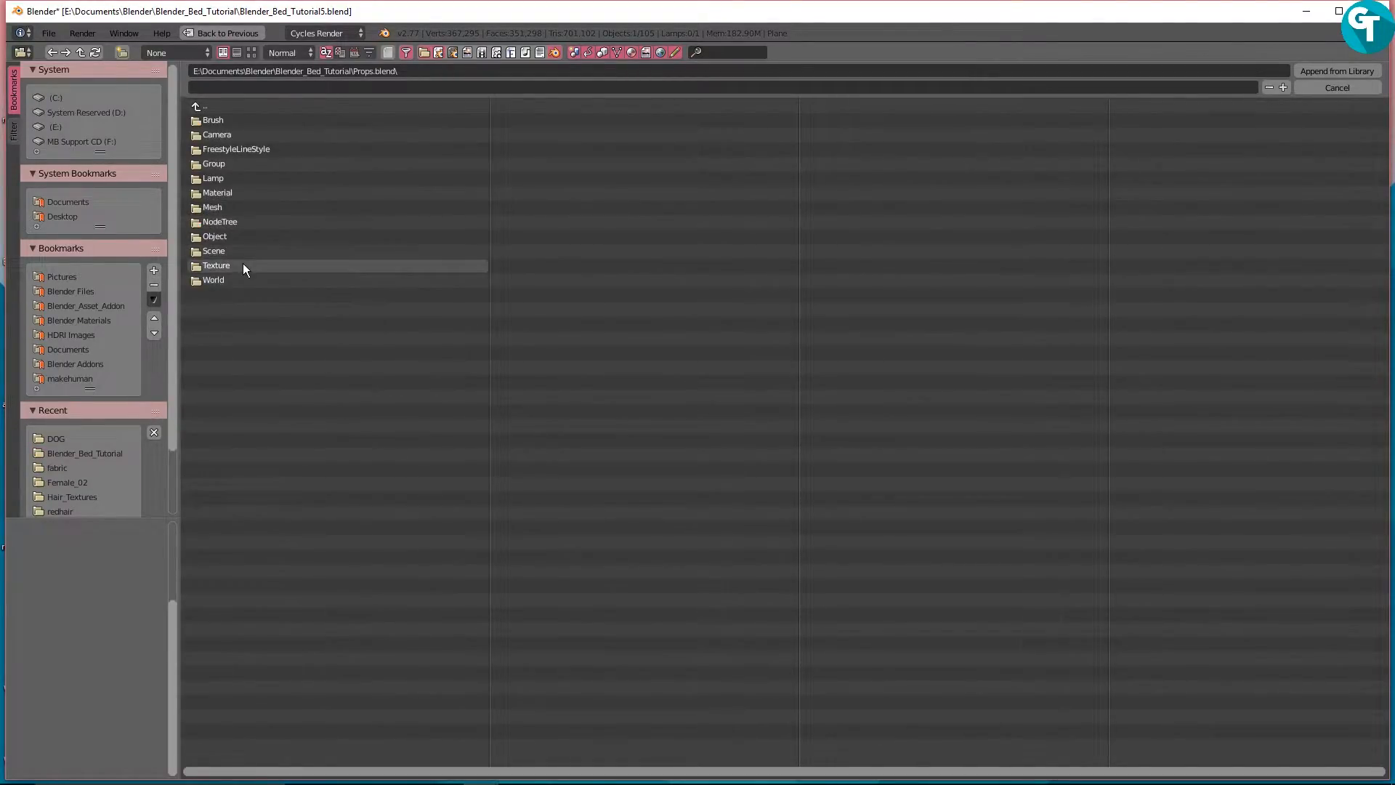
{"action": "left_click", "coordinate": [223, 218]}
{"action": "left_click_drag", "start_coordinate": [238, 315], "coordinate": [224, 118]}
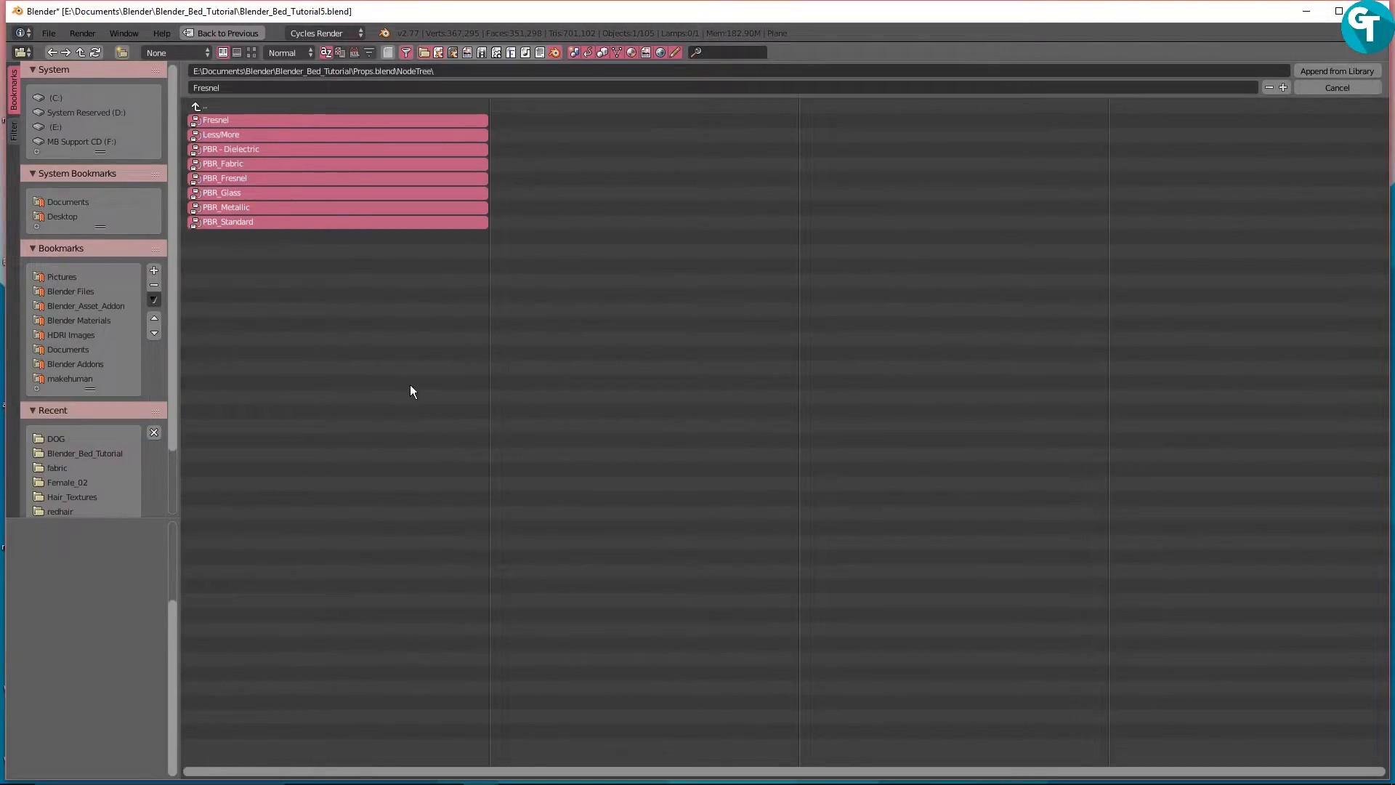
{"action": "left_click", "coordinate": [196, 106]}
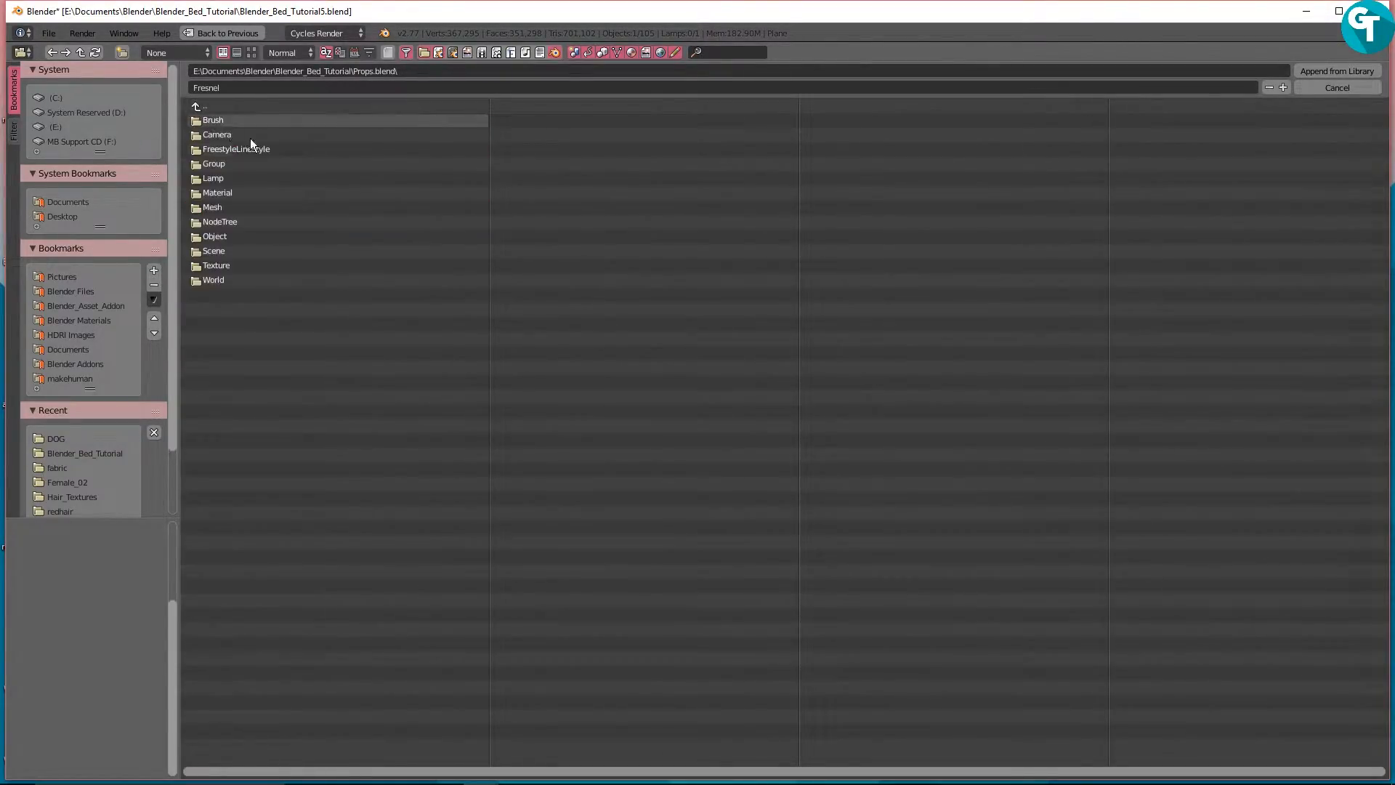
Step: Examine which props in the Object folder of Props.blend can be appended, and close the library browser without appending
{"action": "left_click", "coordinate": [237, 235]}
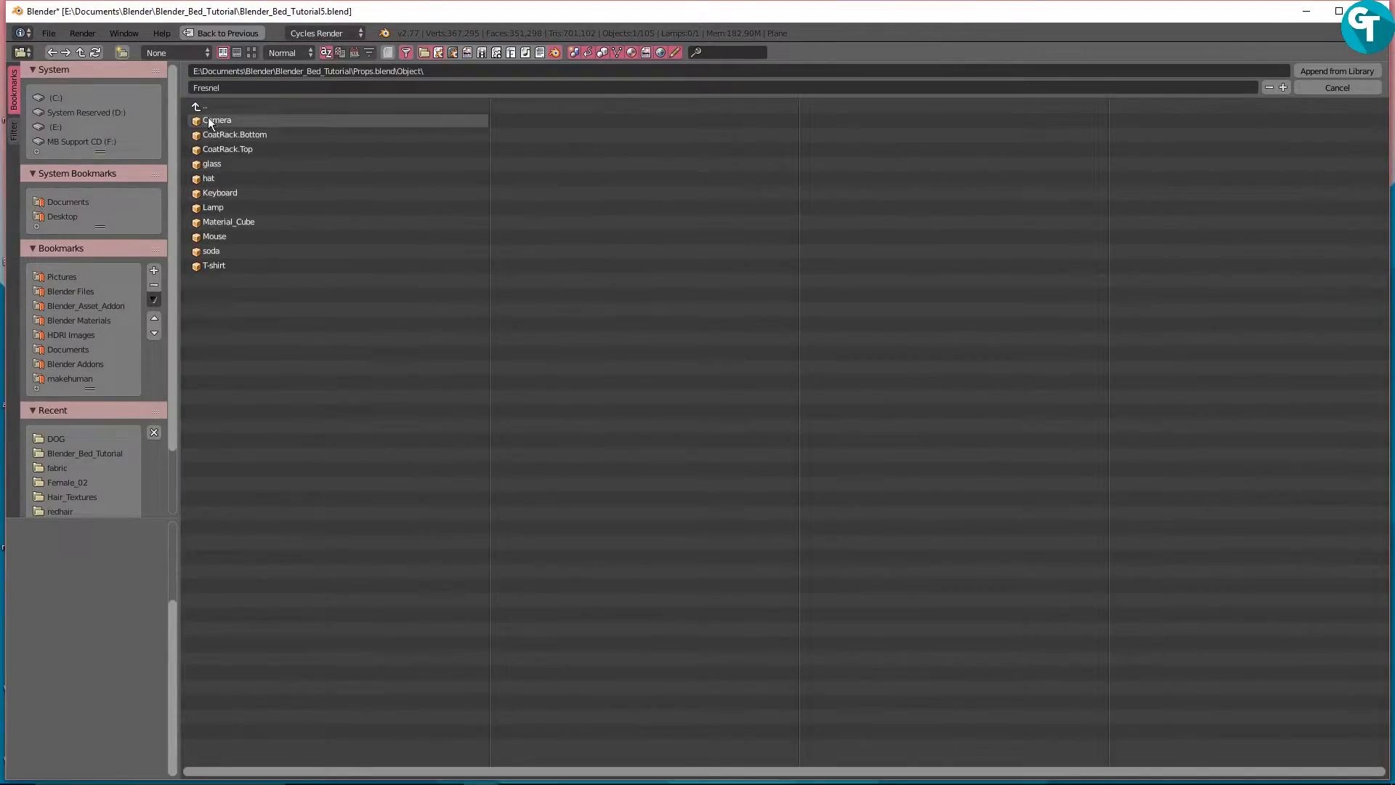
{"action": "left_click", "coordinate": [225, 264]}
{"action": "left_click", "coordinate": [223, 248]}
{"action": "left_click", "coordinate": [220, 237]}
{"action": "left_click", "coordinate": [220, 216]}
{"action": "left_click", "coordinate": [221, 207]}
{"action": "left_click", "coordinate": [219, 192]}
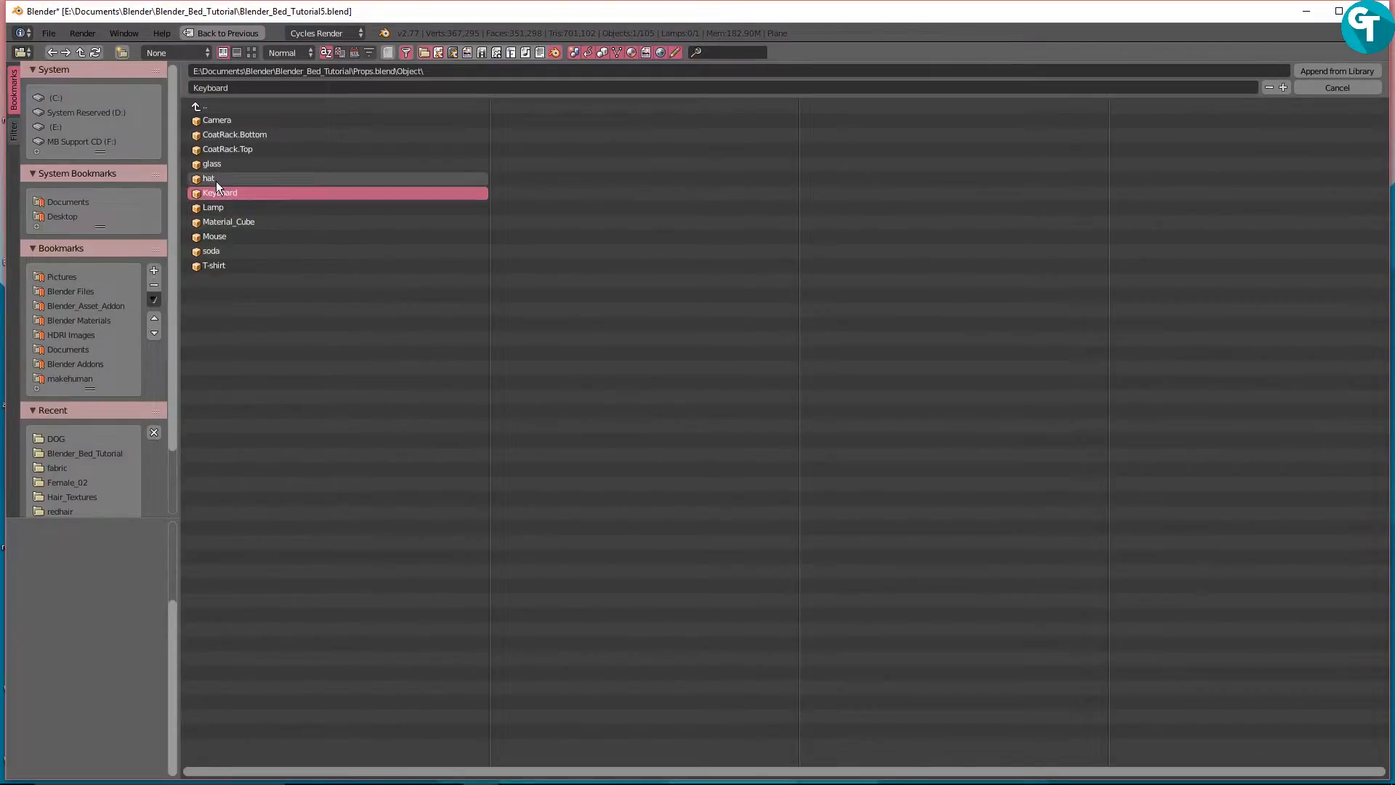
{"action": "left_click", "coordinate": [215, 177]}
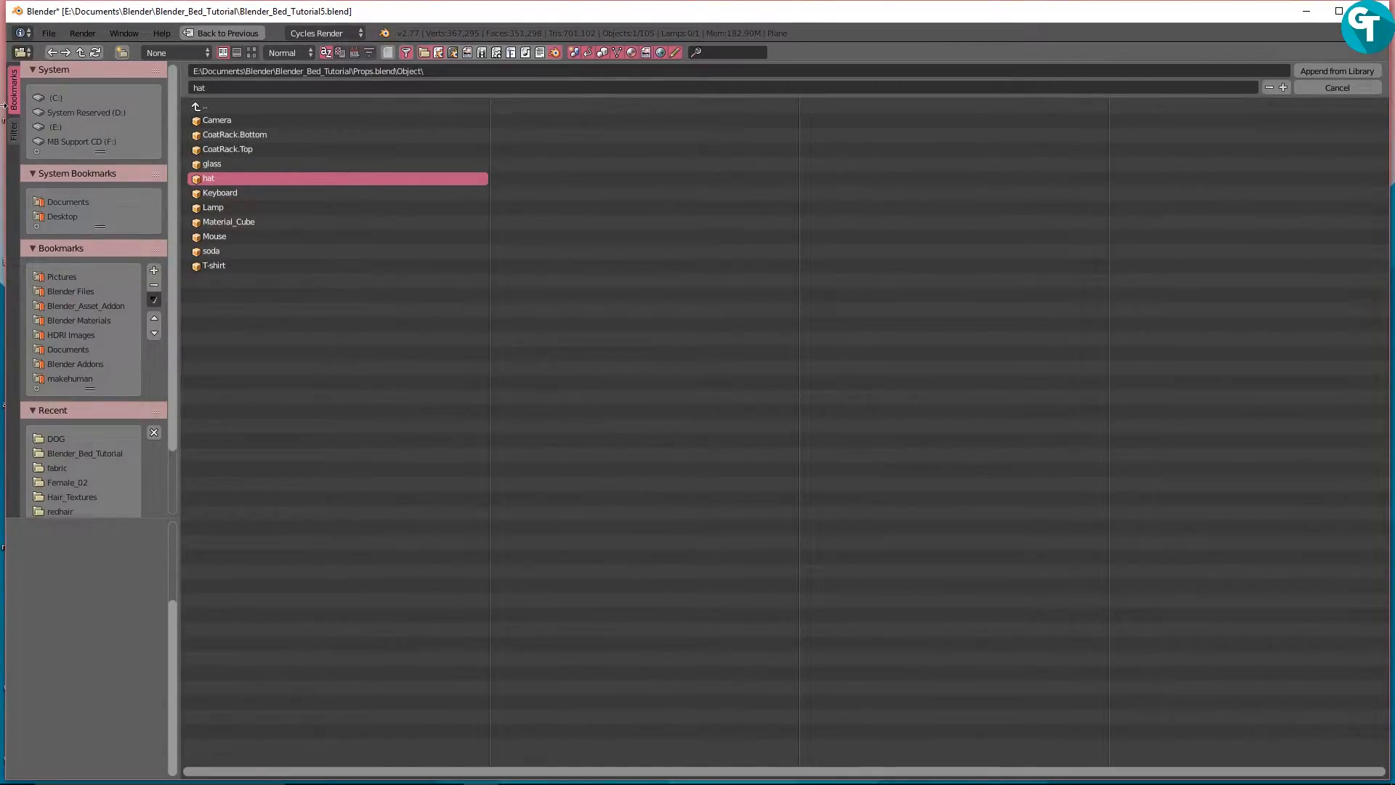
{"action": "left_click", "coordinate": [194, 106]}
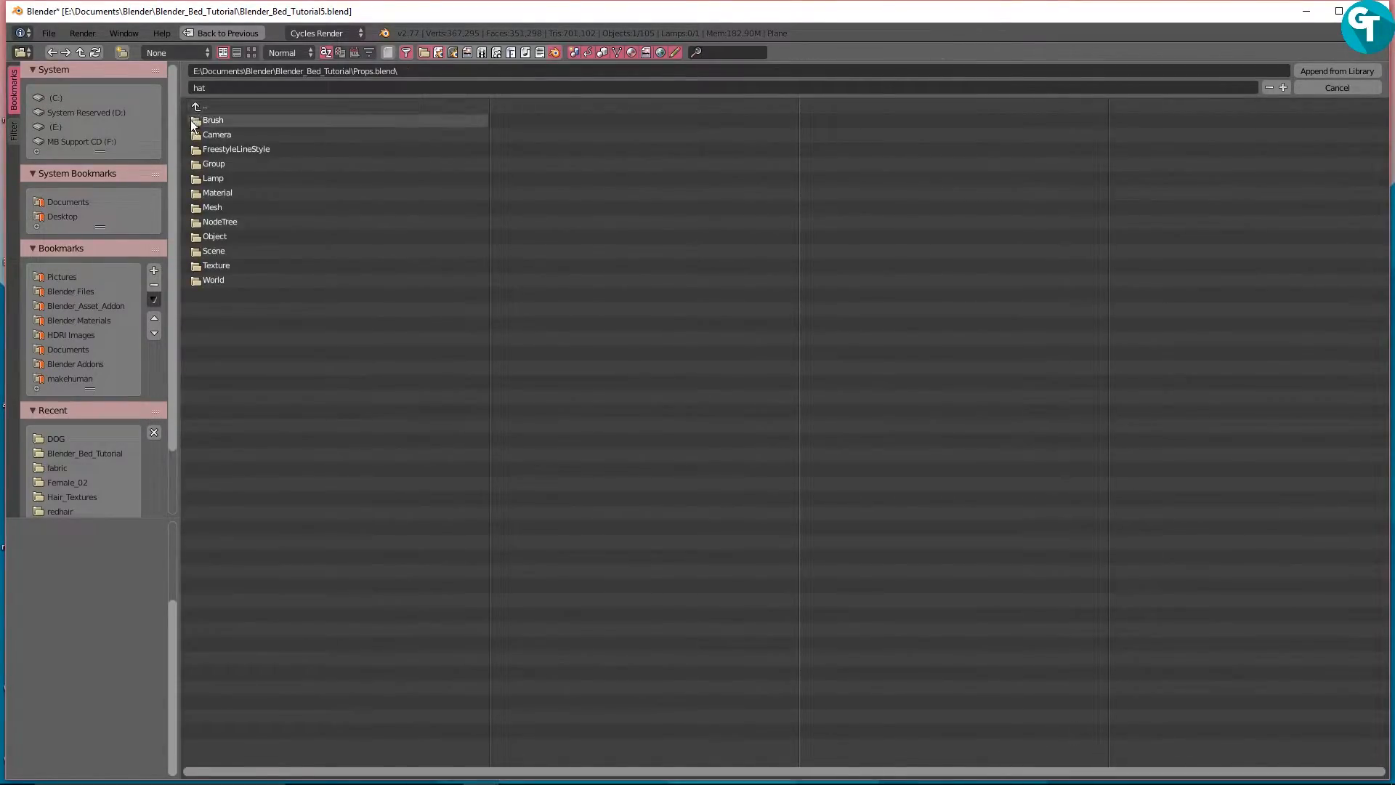
{"action": "left_click", "coordinate": [1314, 89]}
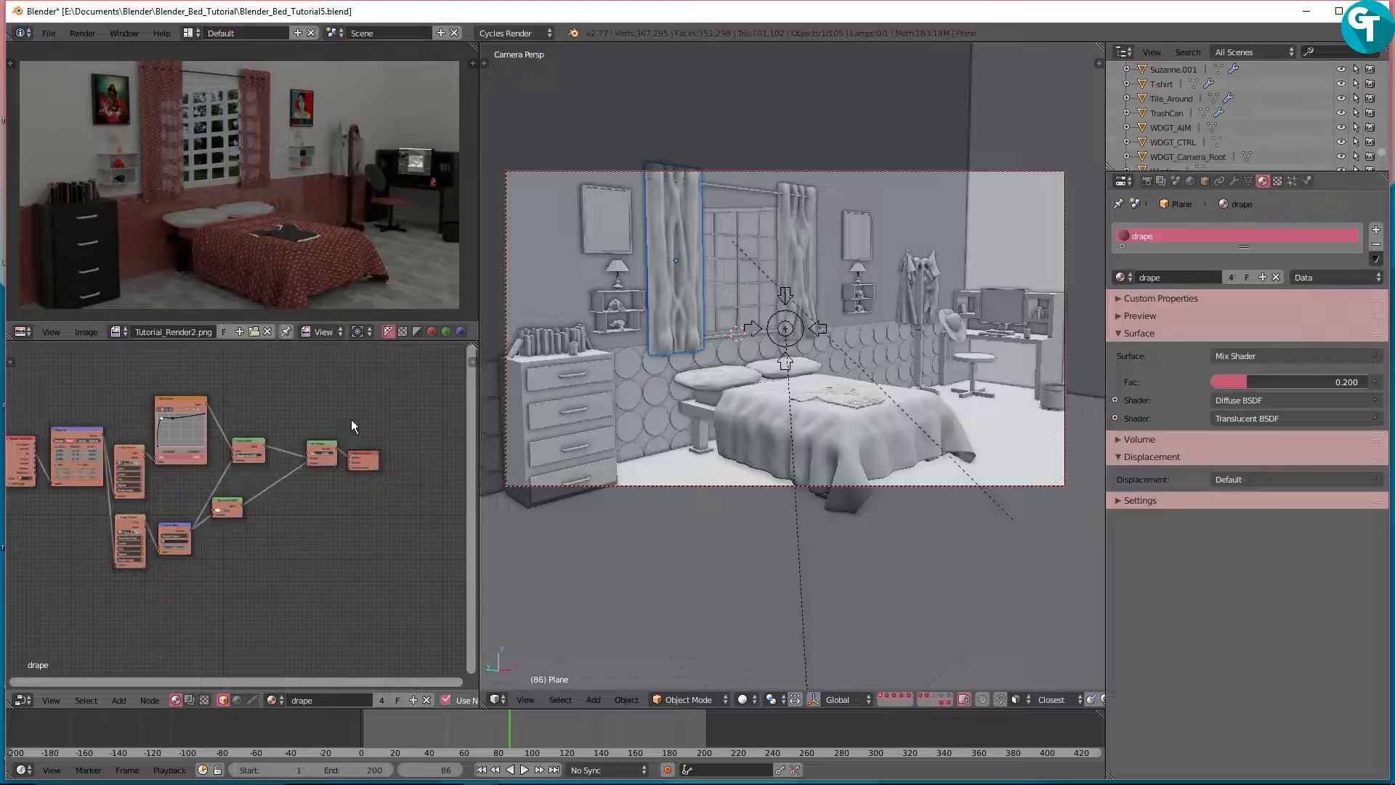
Step: Switch to the Props.blend window, insert a second Mix Shader between the cloth material's Mix Shader and Material Output, and move the output farther away
{"action": "mouse_move", "coordinate": [607, 777]}
{"action": "mouse_move", "coordinate": [476, 776]}
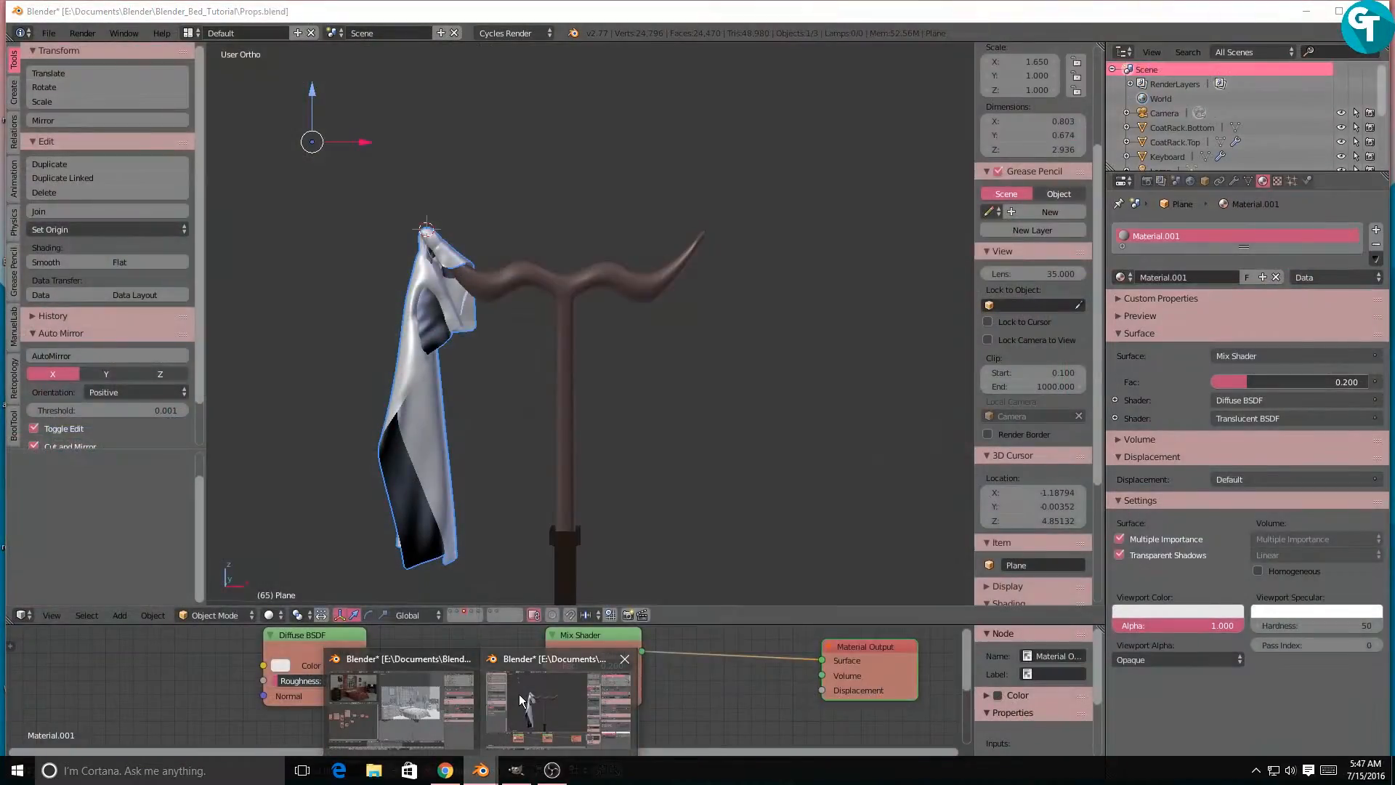
{"action": "left_click", "coordinate": [520, 700]}
{"action": "scroll", "coordinate": [492, 656], "scroll_direction": "down", "scroll_amount": 4}
{"action": "middle_click_drag", "start_coordinate": [332, 756], "coordinate": [349, 623]}
{"action": "scroll", "coordinate": [464, 665], "scroll_direction": "down", "scroll_amount": 2}
{"action": "scroll", "coordinate": [475, 698], "scroll_direction": "up", "scroll_amount": 1}
{"action": "middle_click_drag", "start_coordinate": [409, 713], "coordinate": [465, 666]}
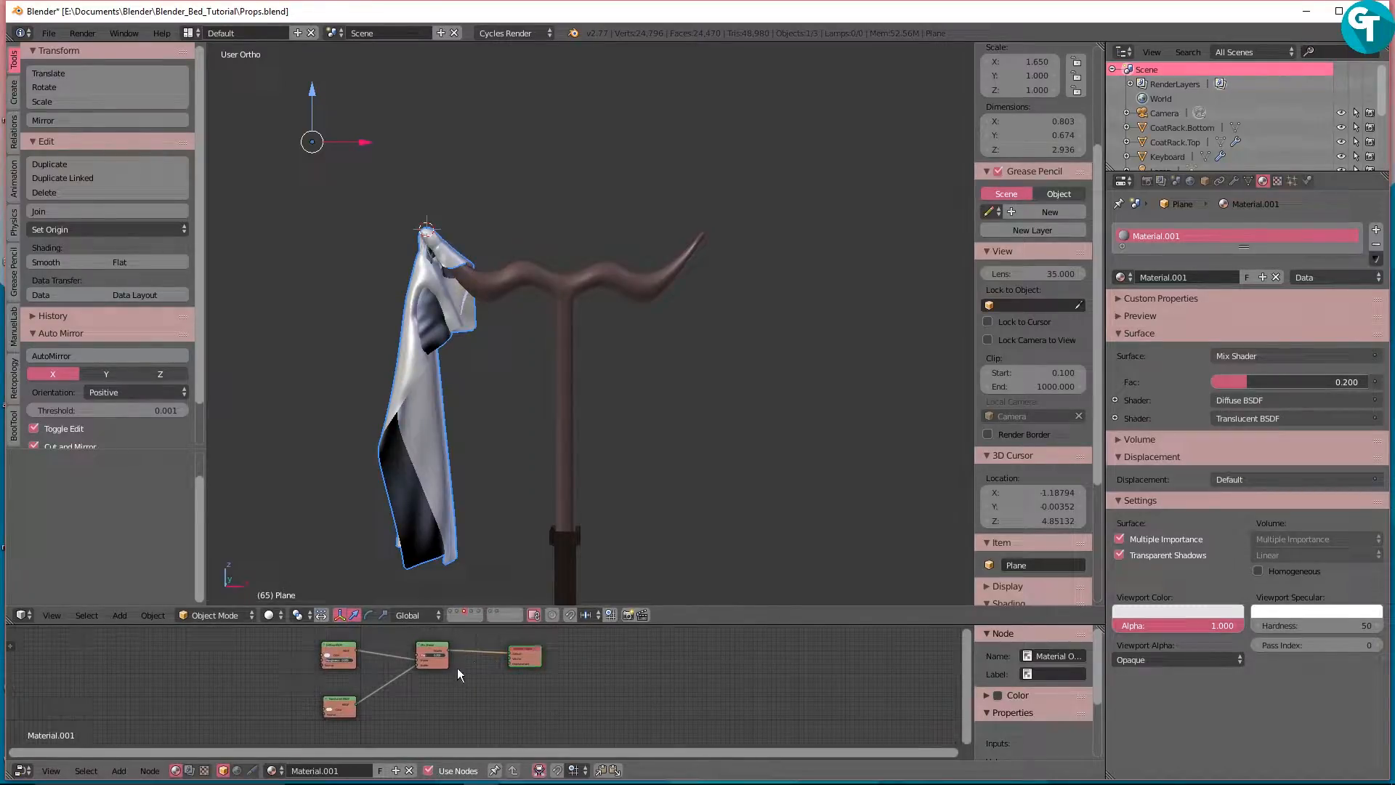
{"action": "key", "text": "shift+a"}
{"action": "mouse_move", "coordinate": [443, 675]}
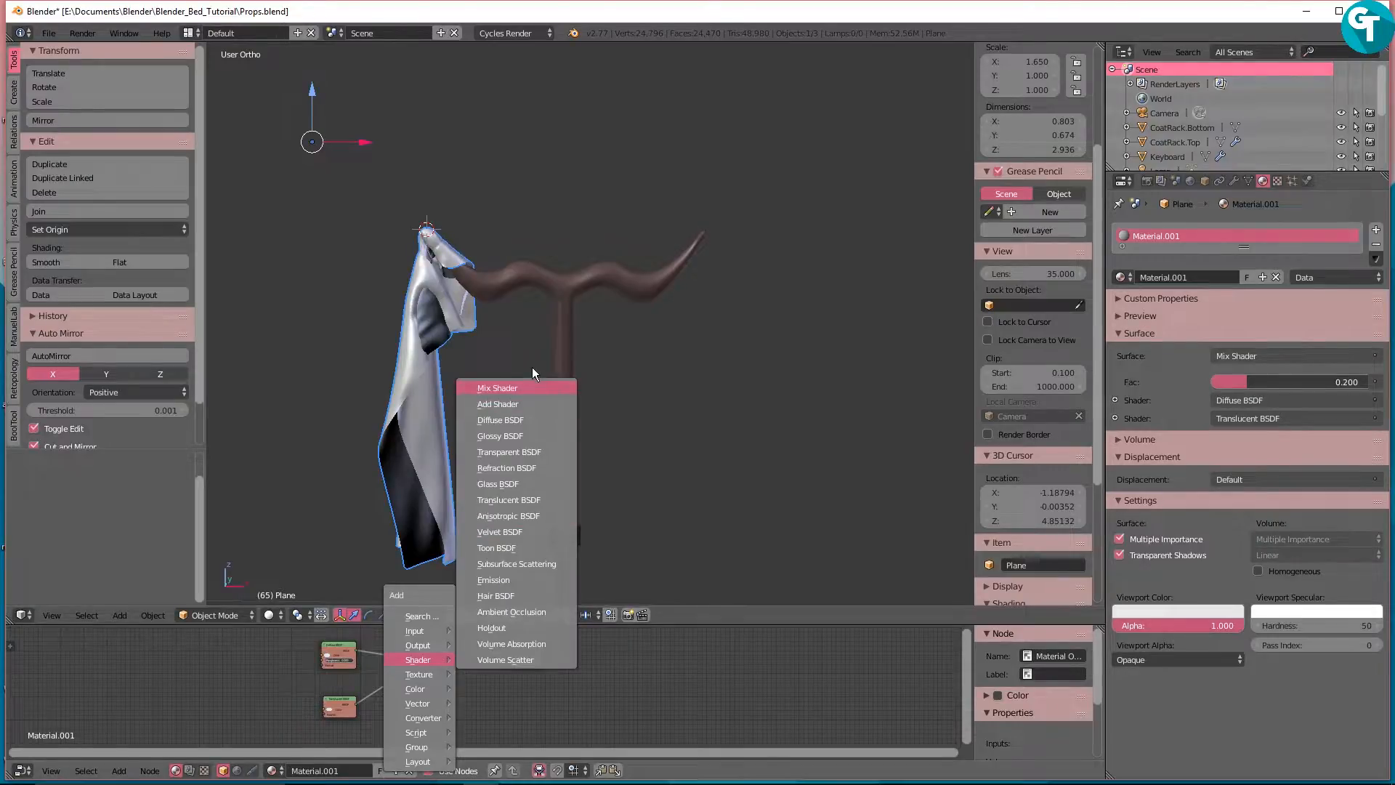
{"action": "left_click", "coordinate": [526, 387]}
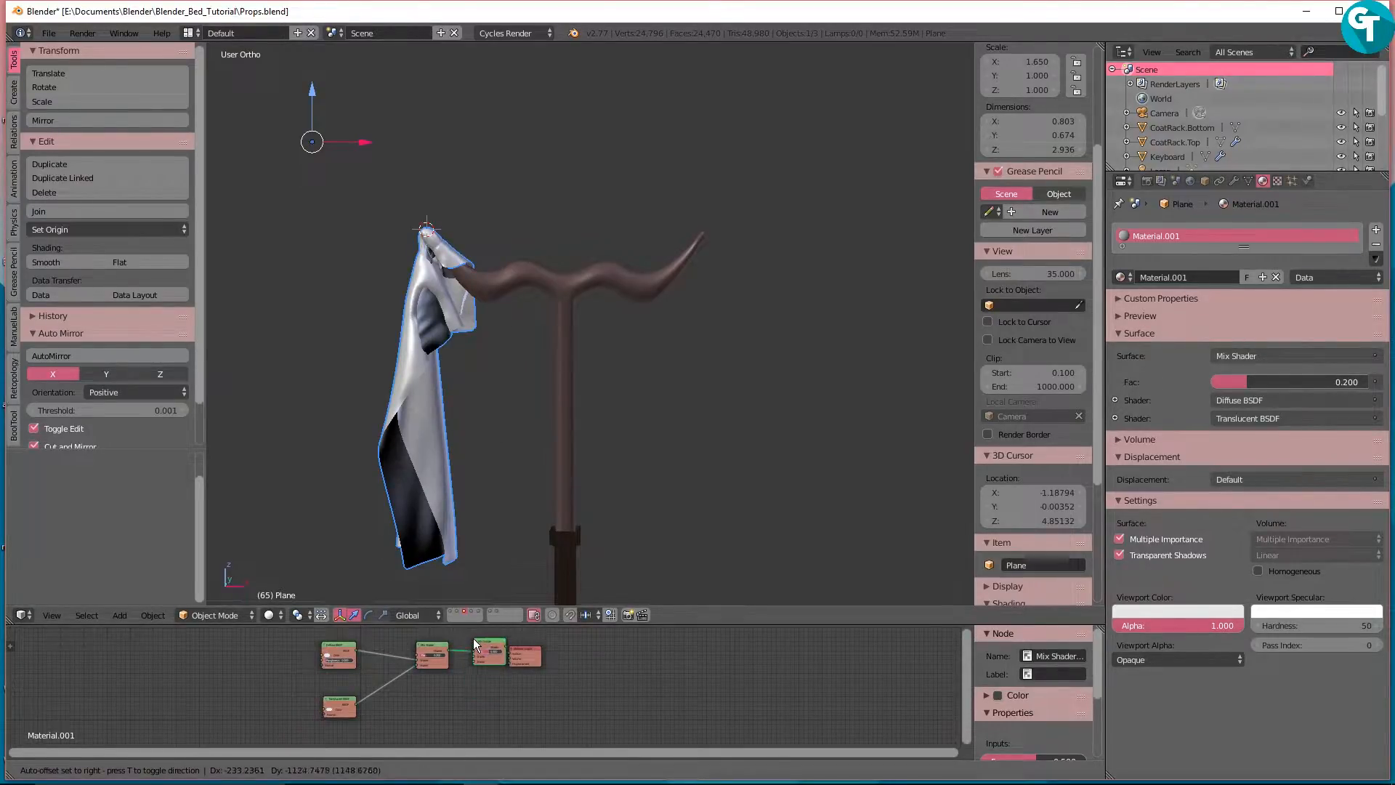
{"action": "left_click", "coordinate": [473, 639]}
{"action": "scroll", "coordinate": [499, 682], "scroll_direction": "up", "scroll_amount": 2}
{"action": "middle_click_drag", "start_coordinate": [503, 683], "coordinate": [433, 722]}
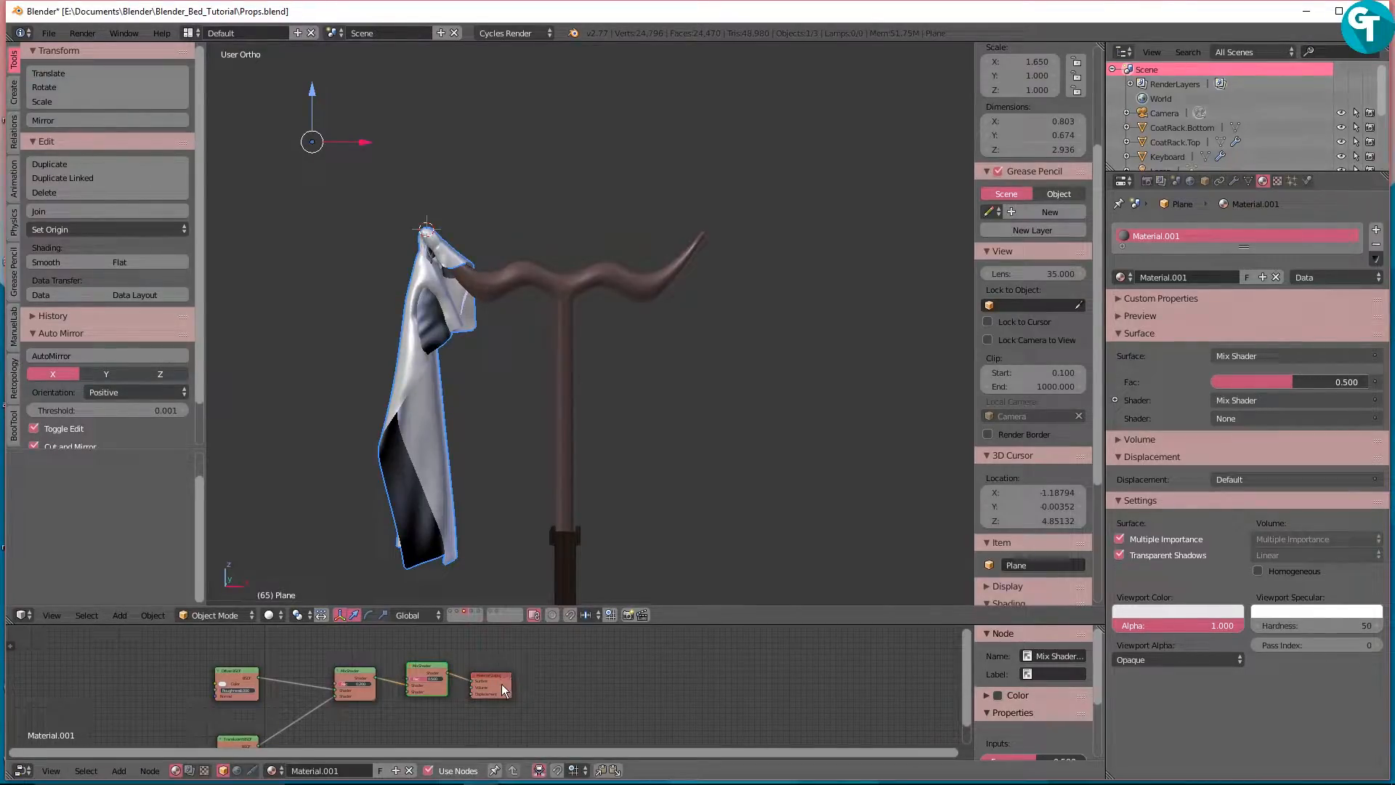
{"action": "left_click_drag", "start_coordinate": [501, 683], "coordinate": [610, 663]}
Step: Add a Glossy BSDF below the first Mix Shader and connect it to the second Mix Shader's free shader input
{"action": "key", "text": "shift+a"}
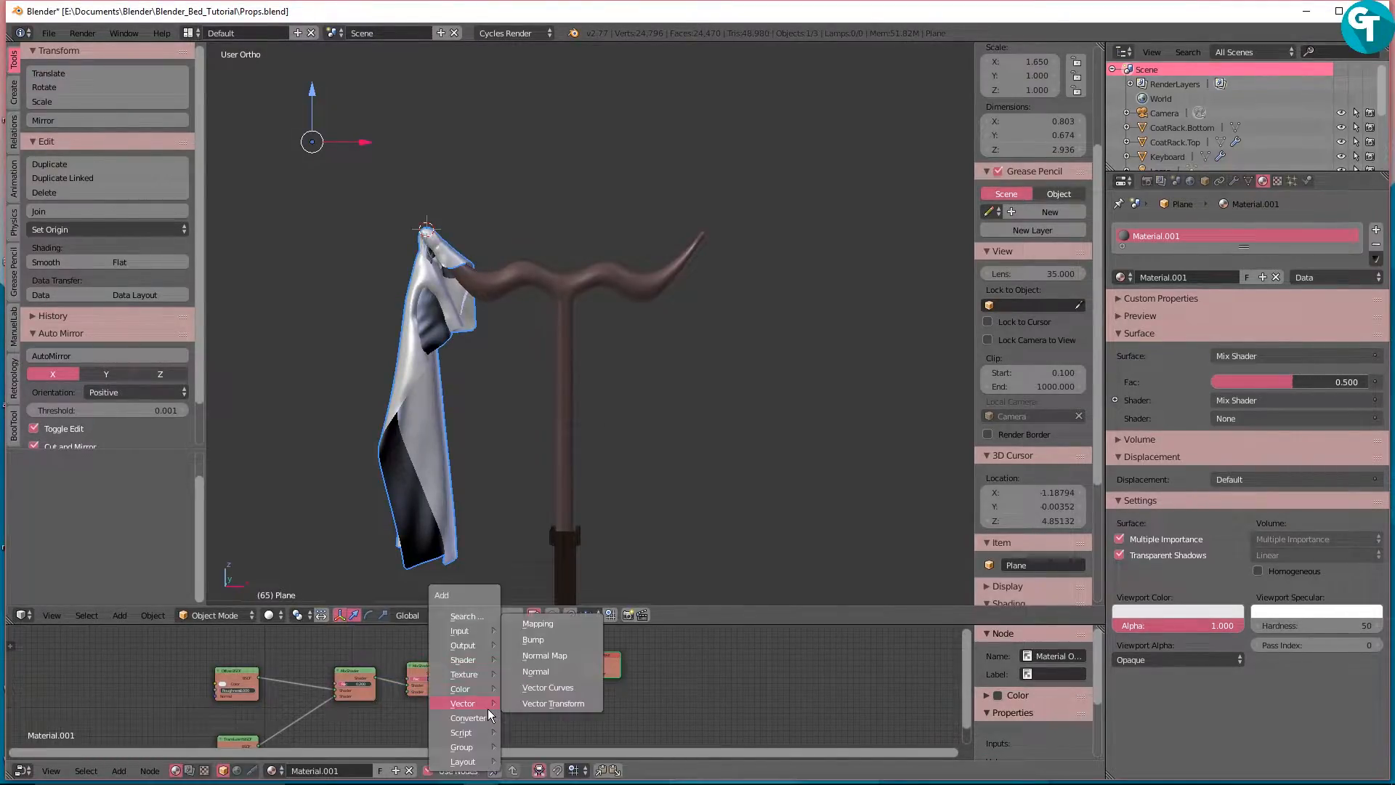
{"action": "mouse_move", "coordinate": [465, 658]}
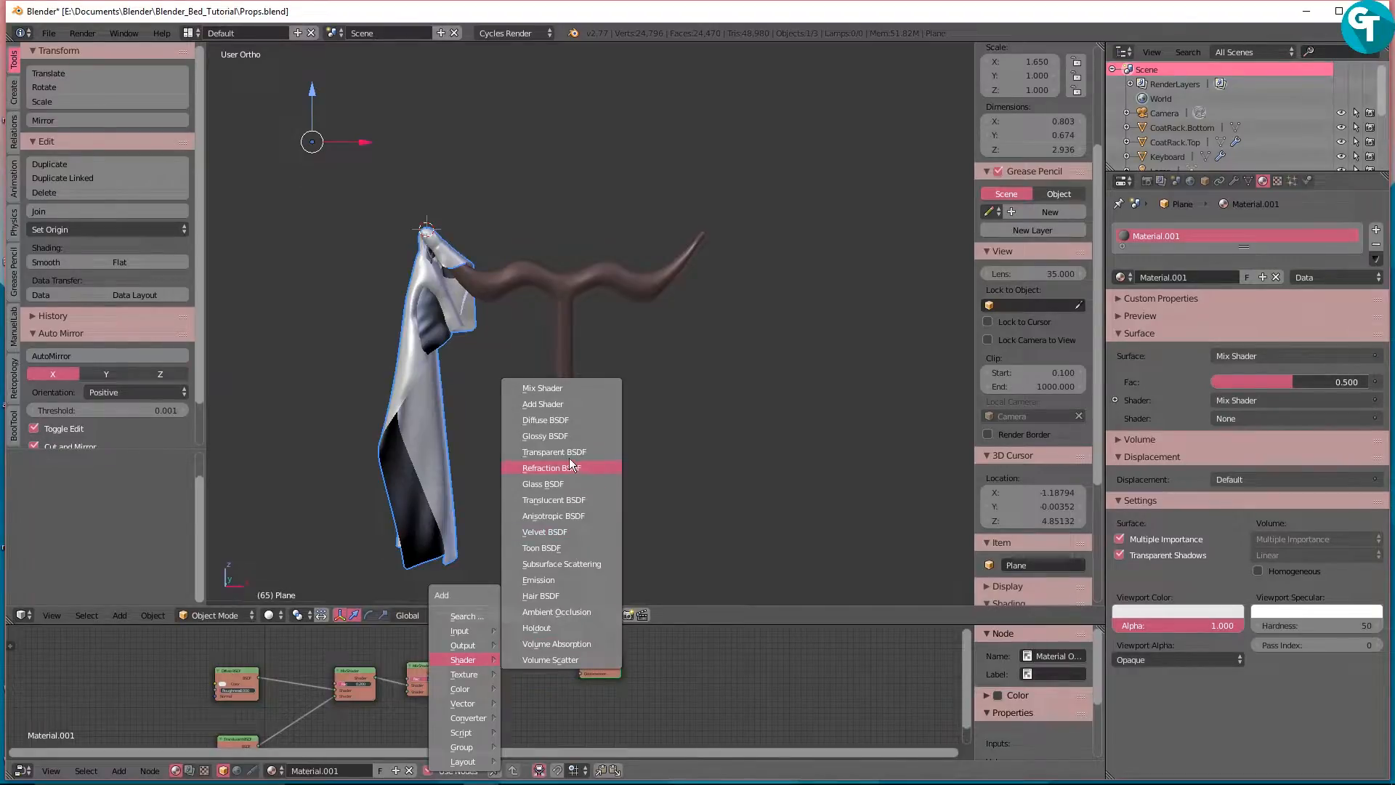
{"action": "left_click", "coordinate": [567, 437]}
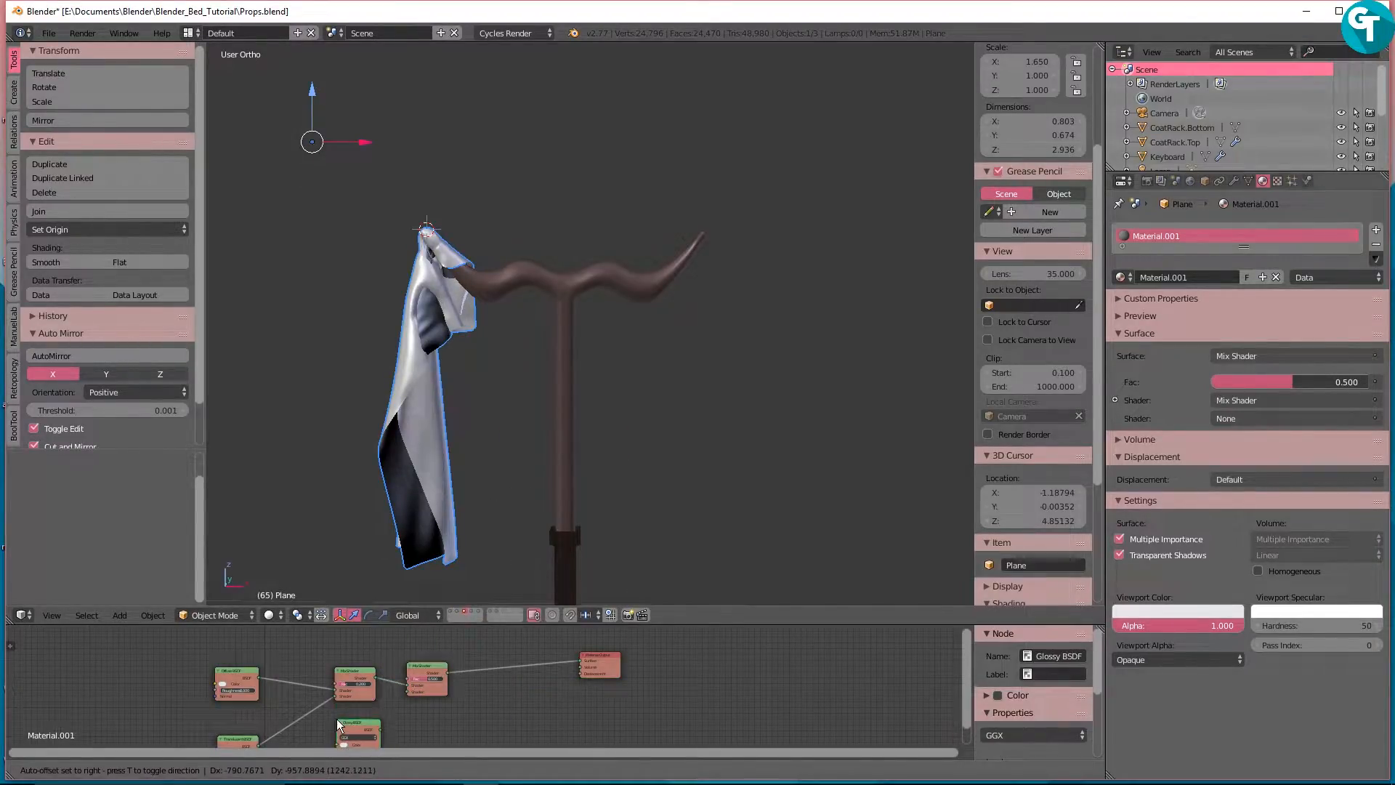
{"action": "left_click", "coordinate": [338, 718]}
{"action": "left_click_drag", "start_coordinate": [383, 728], "coordinate": [410, 692]}
Step: Add a Fresnel node above the shaders and connect it to the second Mix Shader's Fac input
{"action": "scroll", "coordinate": [491, 690], "scroll_direction": "down", "scroll_amount": 3}
{"action": "middle_click_drag", "start_coordinate": [487, 696], "coordinate": [547, 732]}
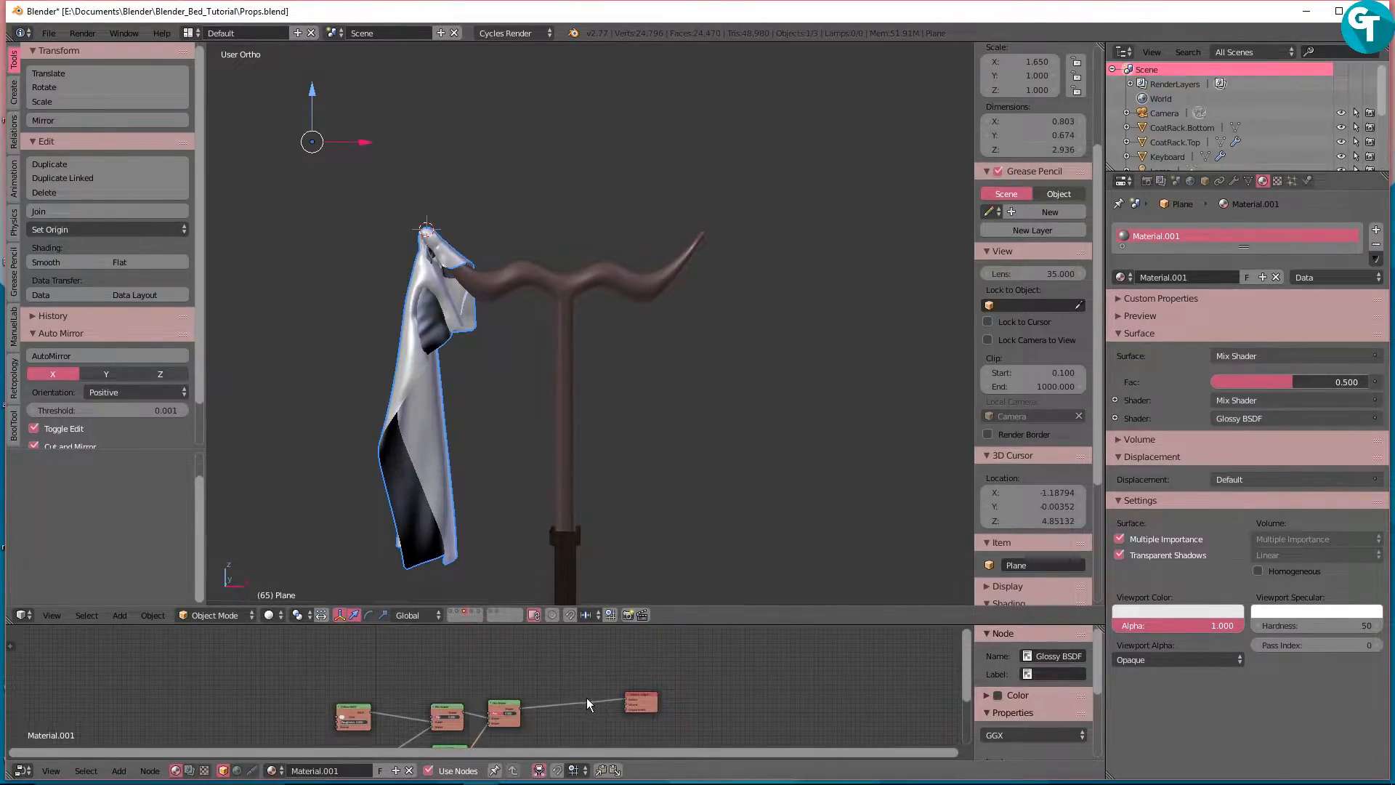
{"action": "key", "text": "shift+a"}
{"action": "mouse_move", "coordinate": [427, 659]}
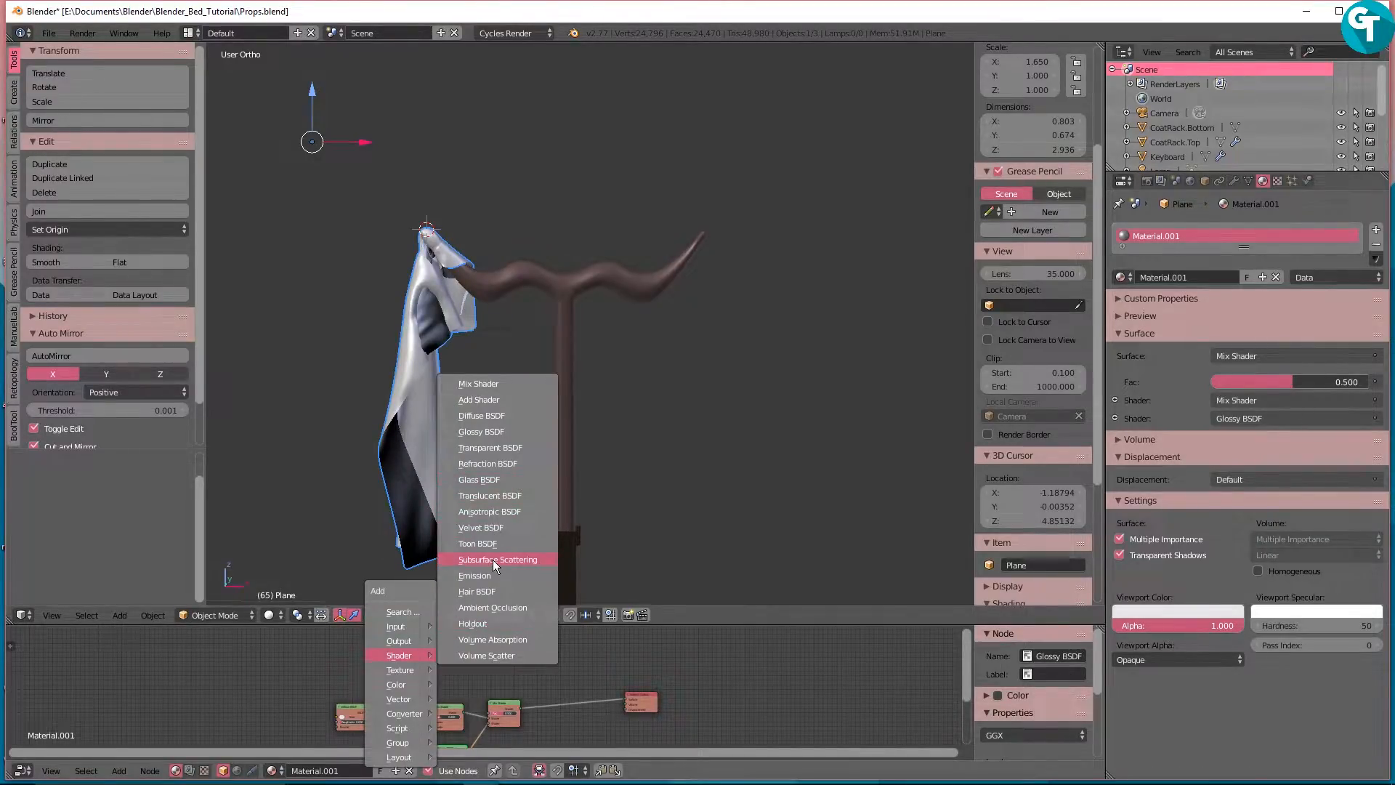
{"action": "mouse_move", "coordinate": [407, 623]}
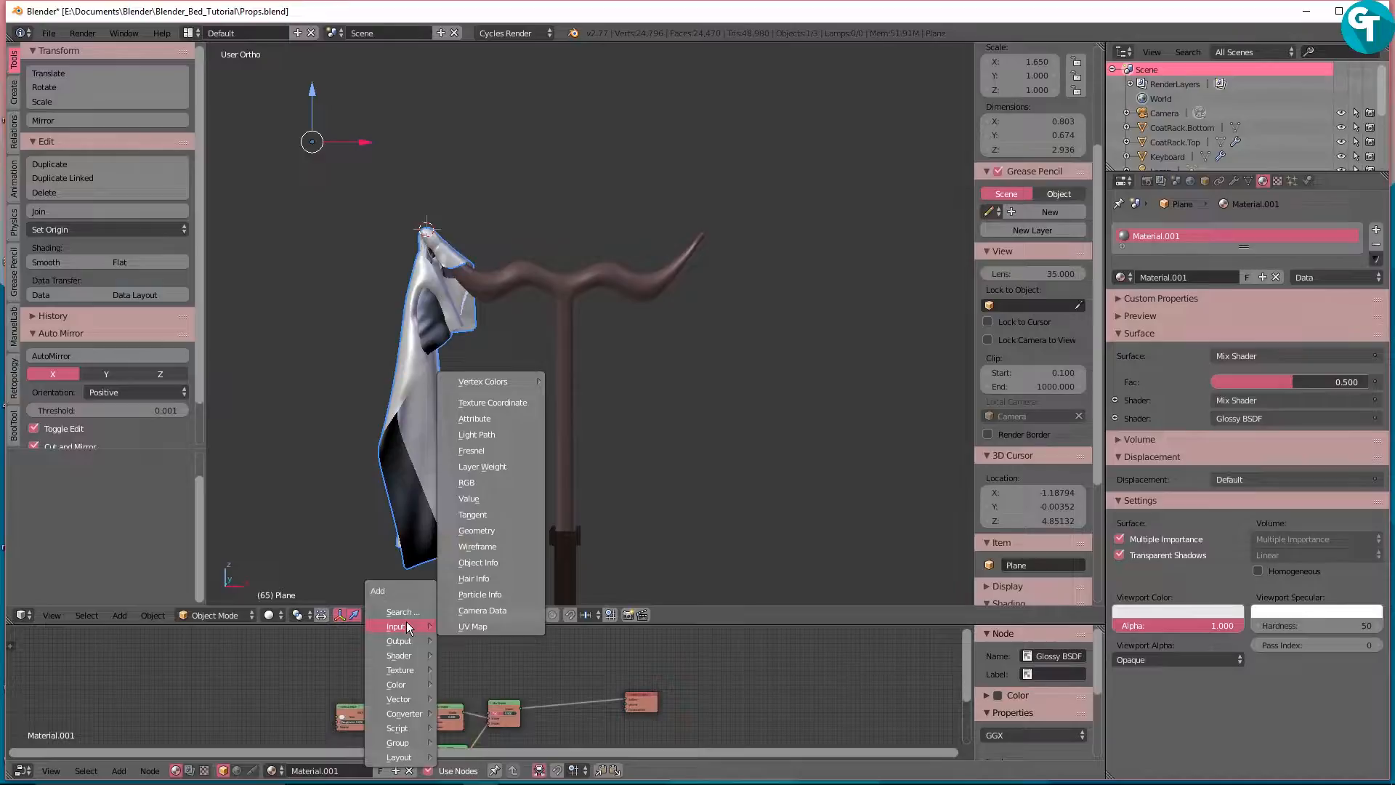
{"action": "left_click", "coordinate": [502, 453]}
{"action": "left_click", "coordinate": [425, 656]}
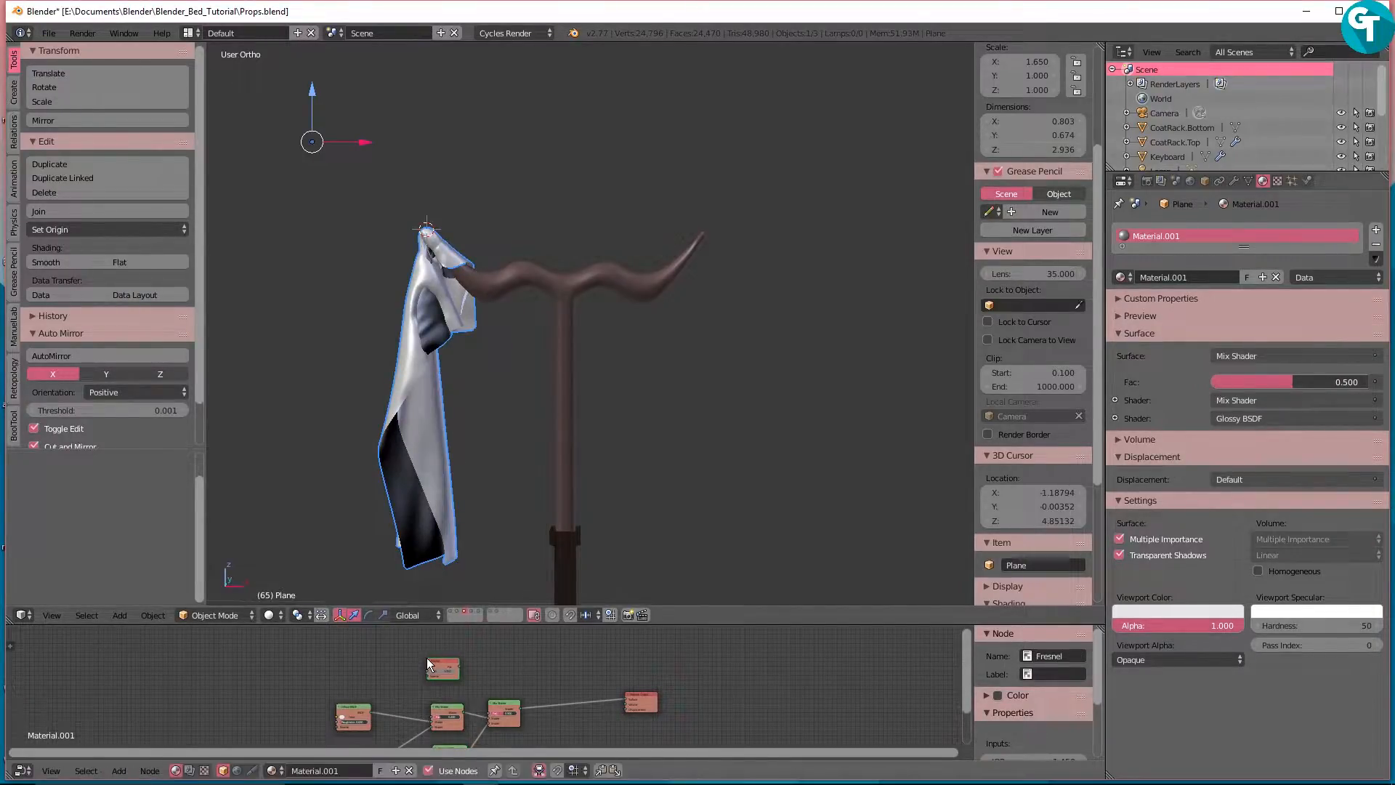
{"action": "scroll", "coordinate": [524, 691], "scroll_direction": "up", "scroll_amount": 3}
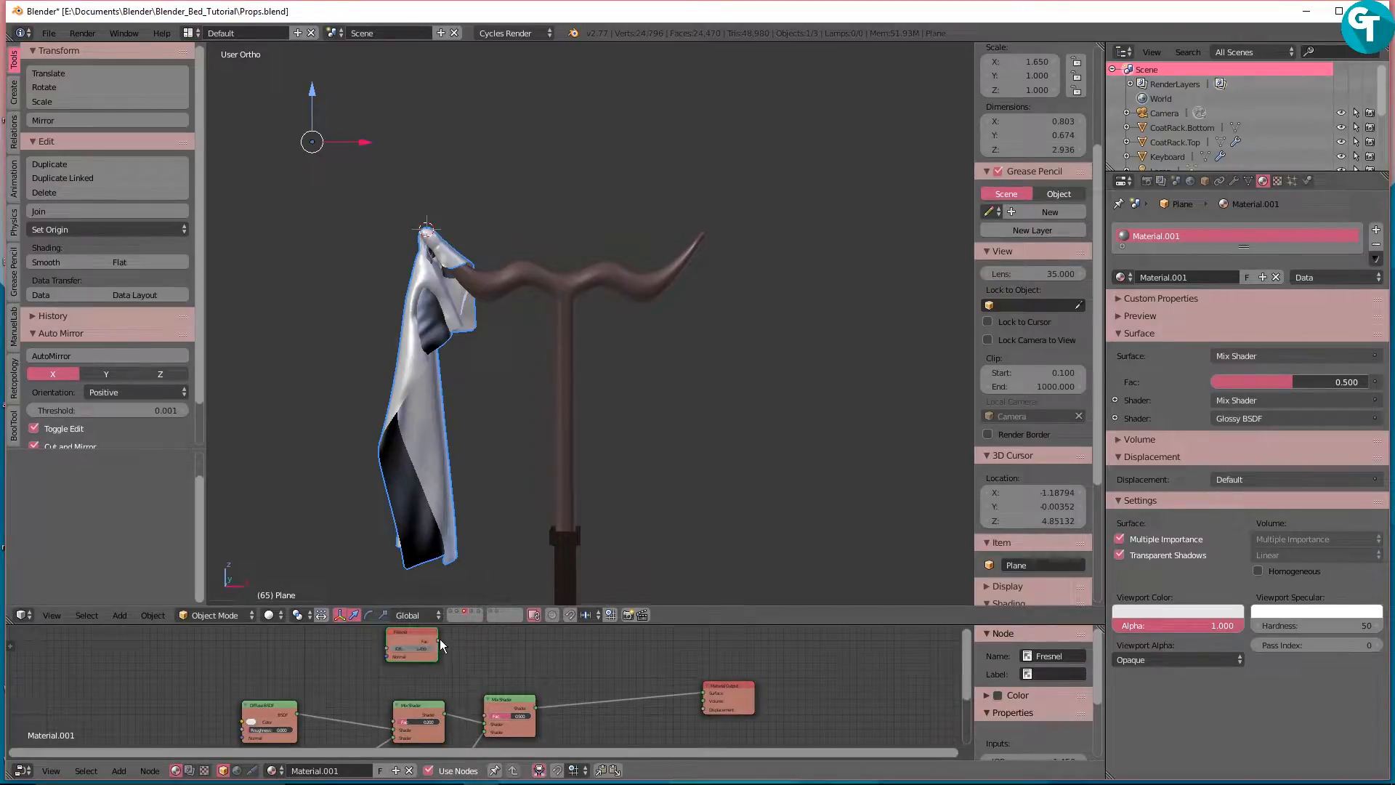
{"action": "left_click_drag", "start_coordinate": [438, 641], "coordinate": [487, 717]}
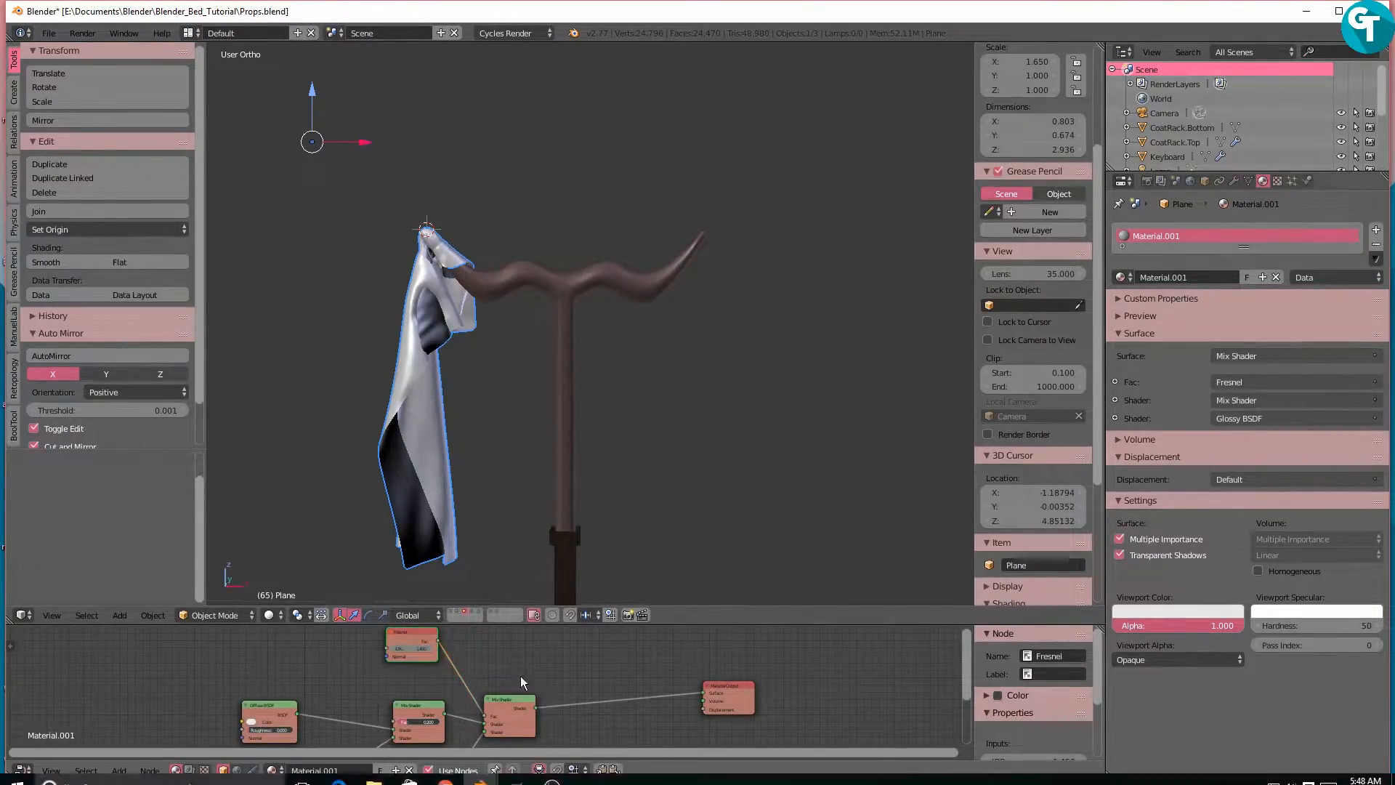
{"action": "scroll", "coordinate": [555, 653], "scroll_direction": "down", "scroll_amount": 2}
{"action": "key", "text": "Home"}
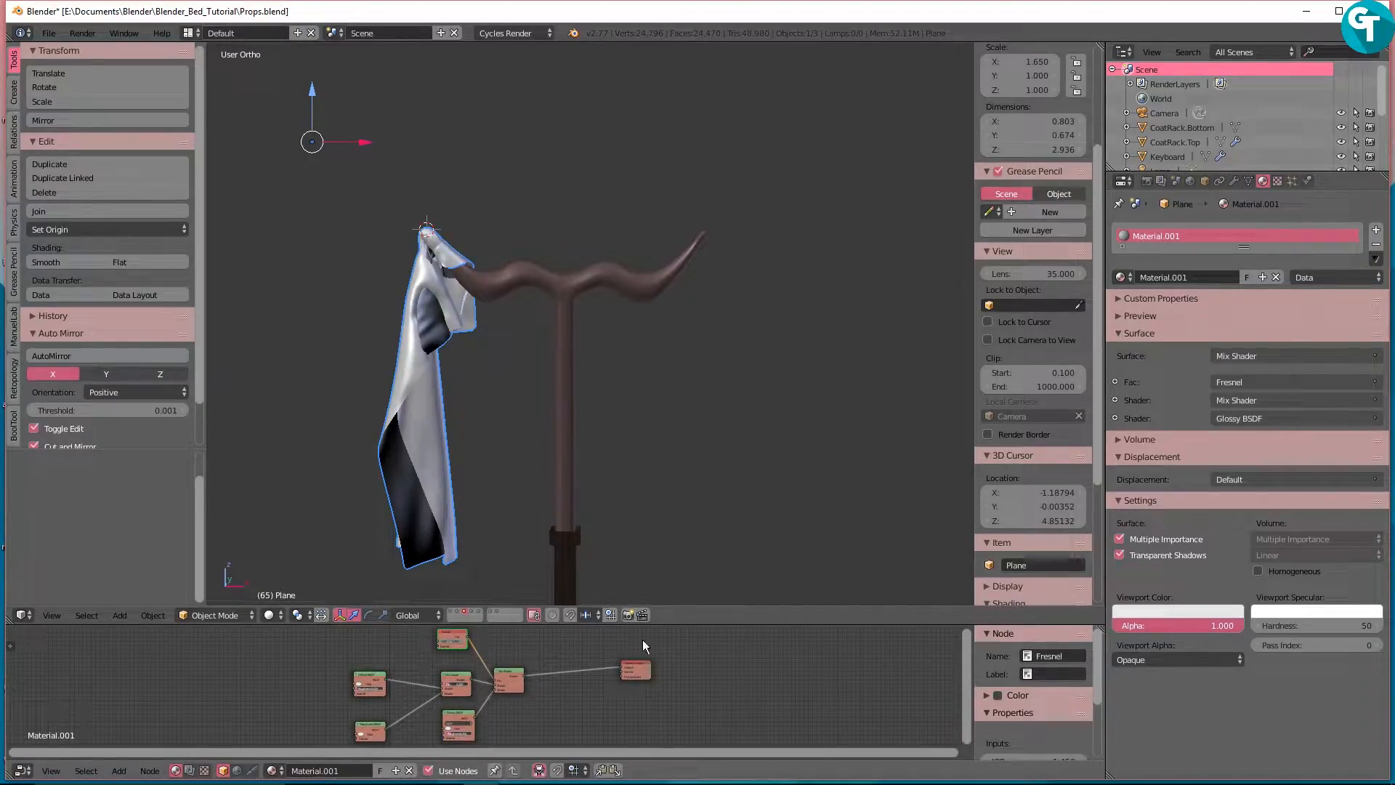
Step: Switch to the Blender_Bed_Tutorial5.blend window and remove the drape material slot from the selected window curtain
{"action": "mouse_move", "coordinate": [495, 780]}
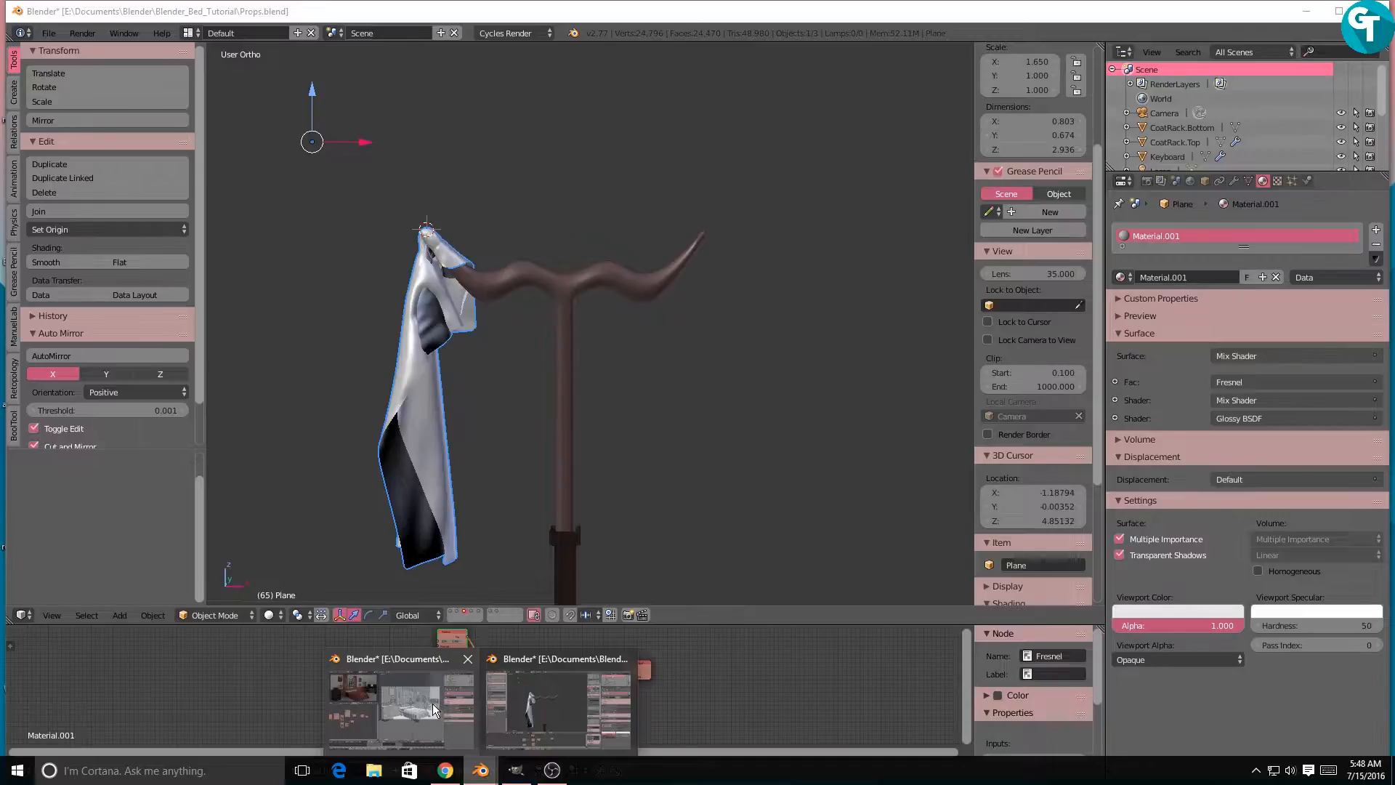
{"action": "left_click", "coordinate": [433, 703]}
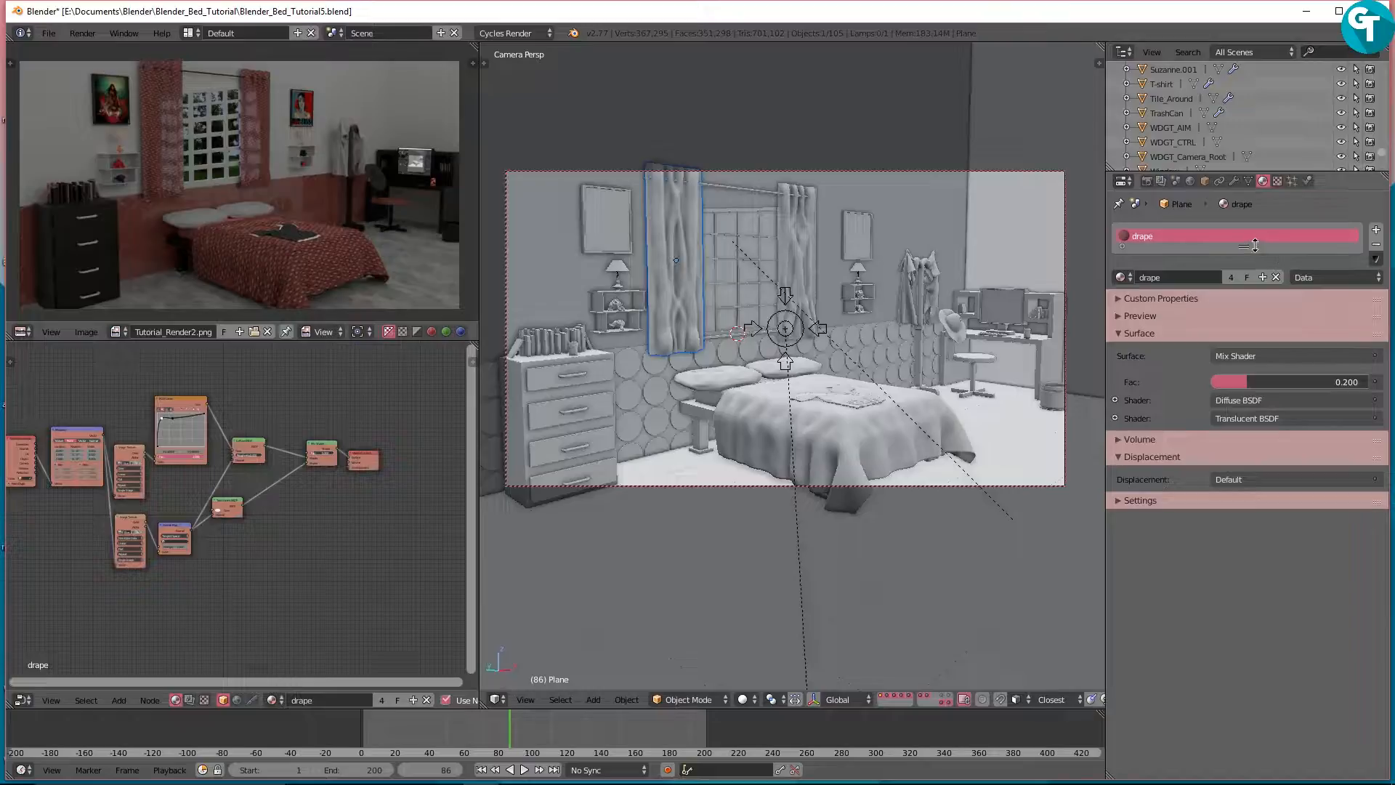
{"action": "left_click_drag", "start_coordinate": [1246, 247], "coordinate": [1248, 290]}
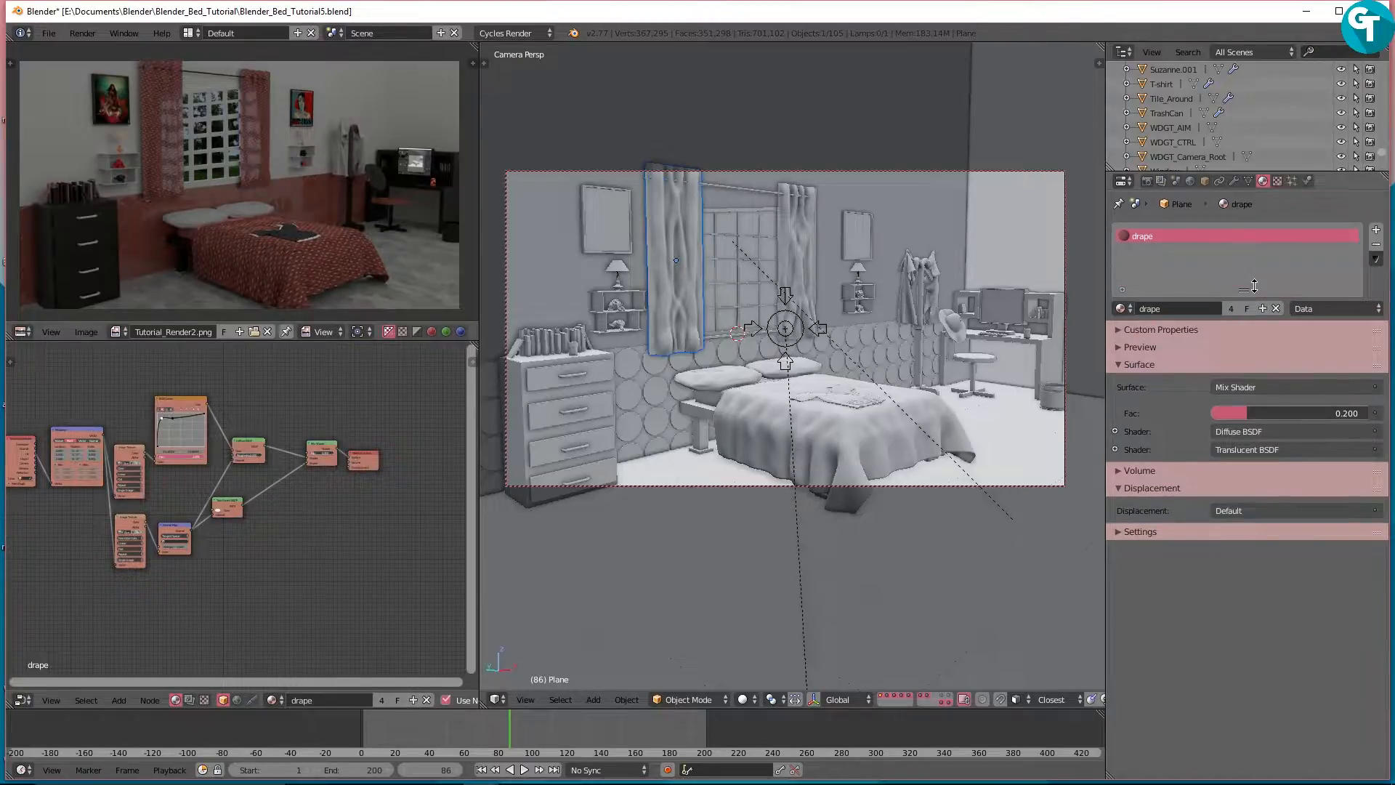
{"action": "left_click", "coordinate": [1376, 245]}
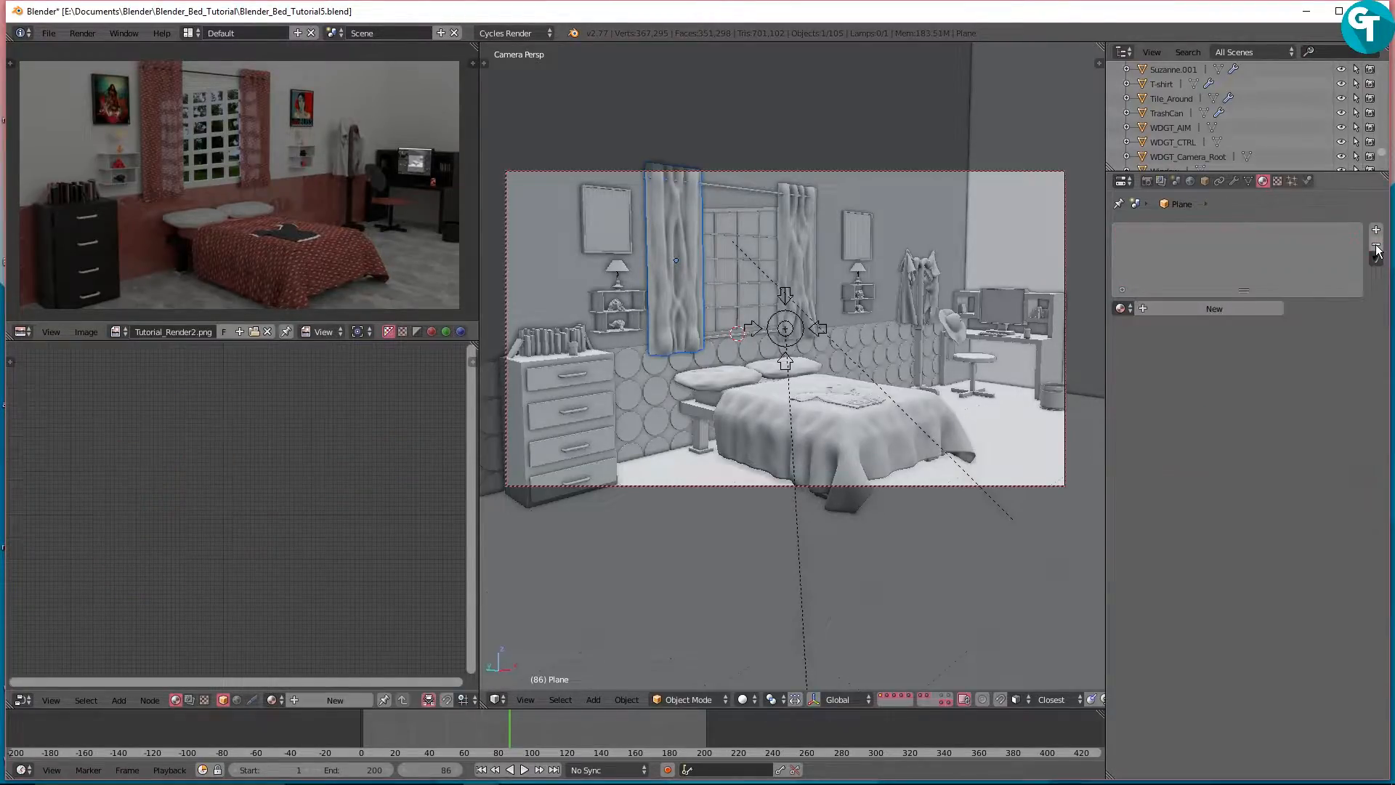
Step: Create a new material on the curtain and name it Drape.tutorial
{"action": "left_click", "coordinate": [1180, 307]}
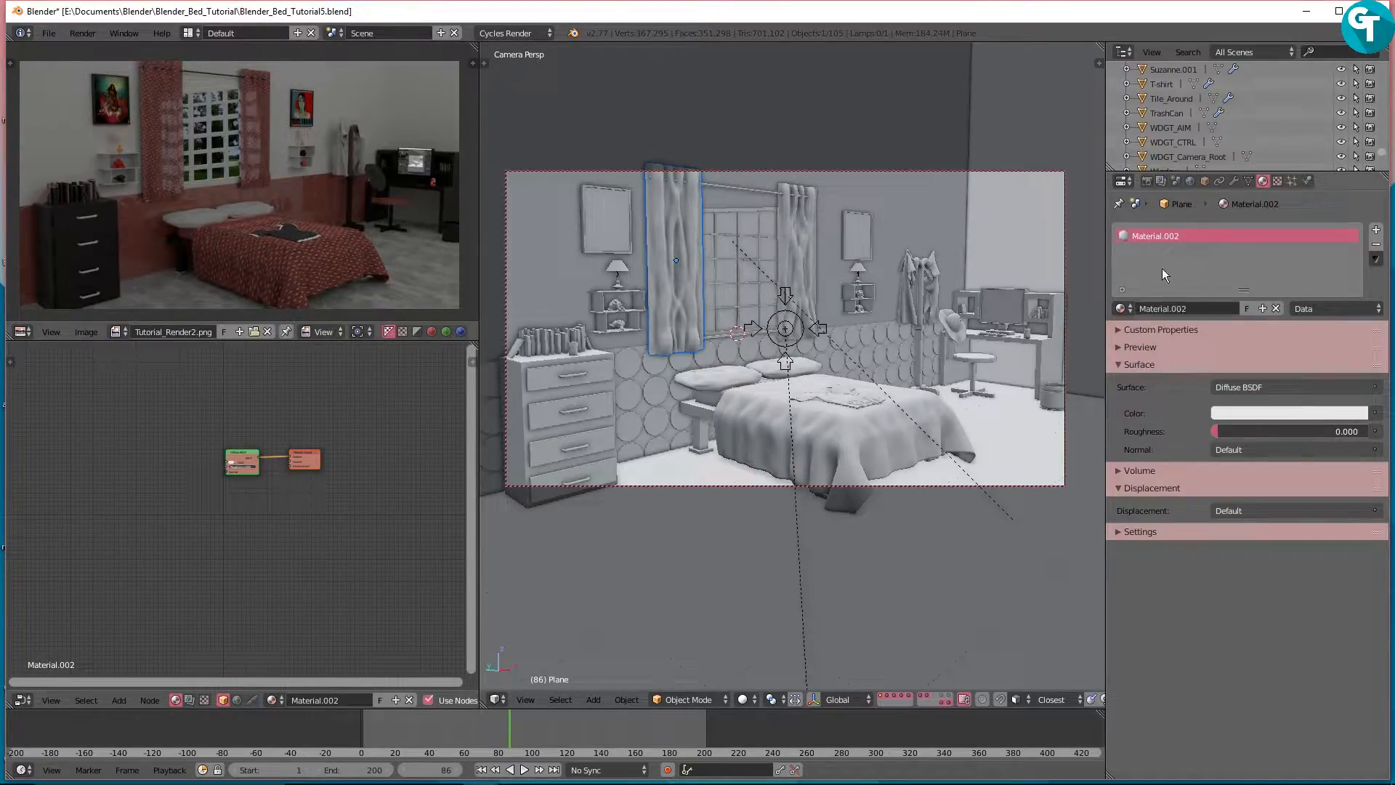
{"action": "double_click", "coordinate": [1182, 308]}
{"action": "type", "text": "Drape.tutorial"}
{"action": "key", "text": "Return"}
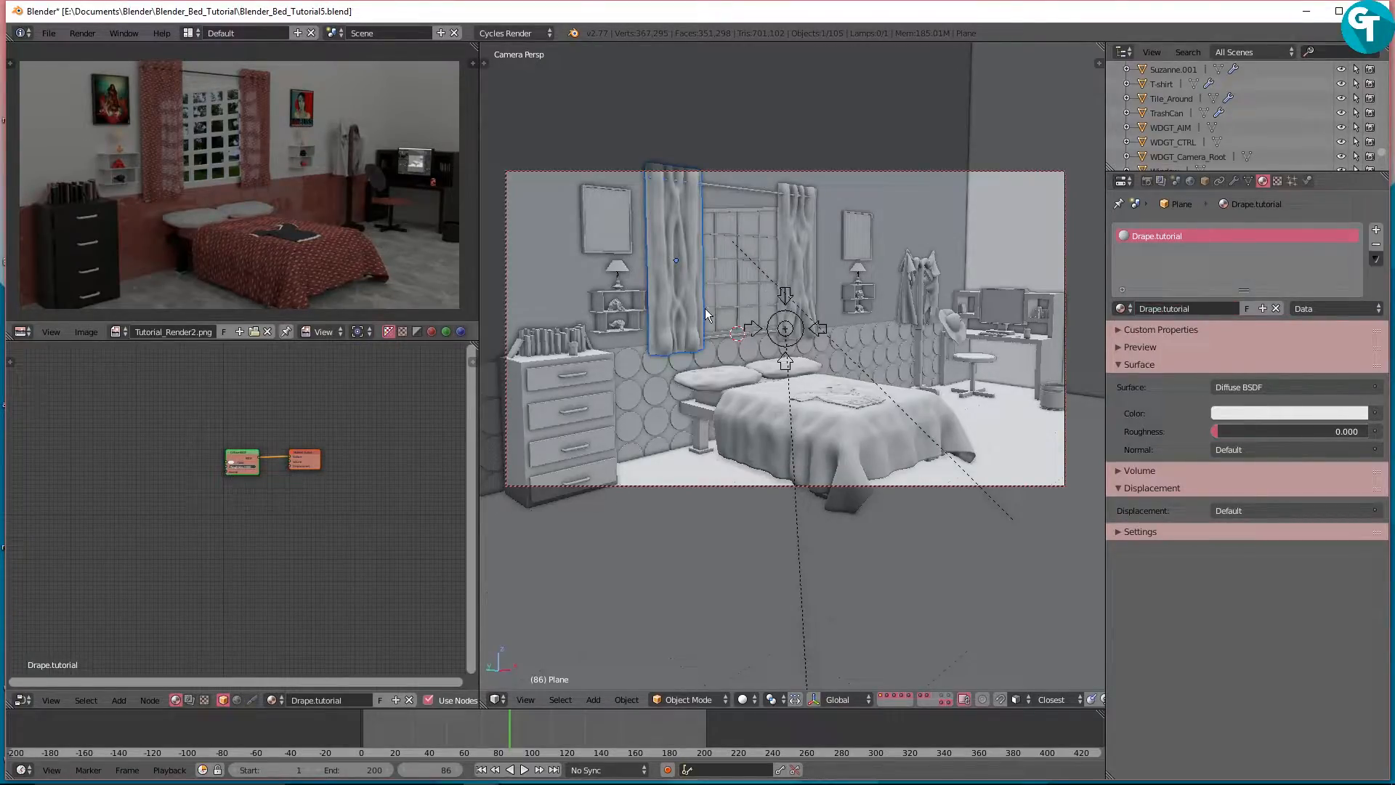
Step: Unwrap the curtain's mesh for UV mapping in Edit Mode and return to Object Mode
{"action": "key", "text": "Tab"}
{"action": "left_click", "coordinate": [710, 231]}
{"action": "key", "text": "u"}
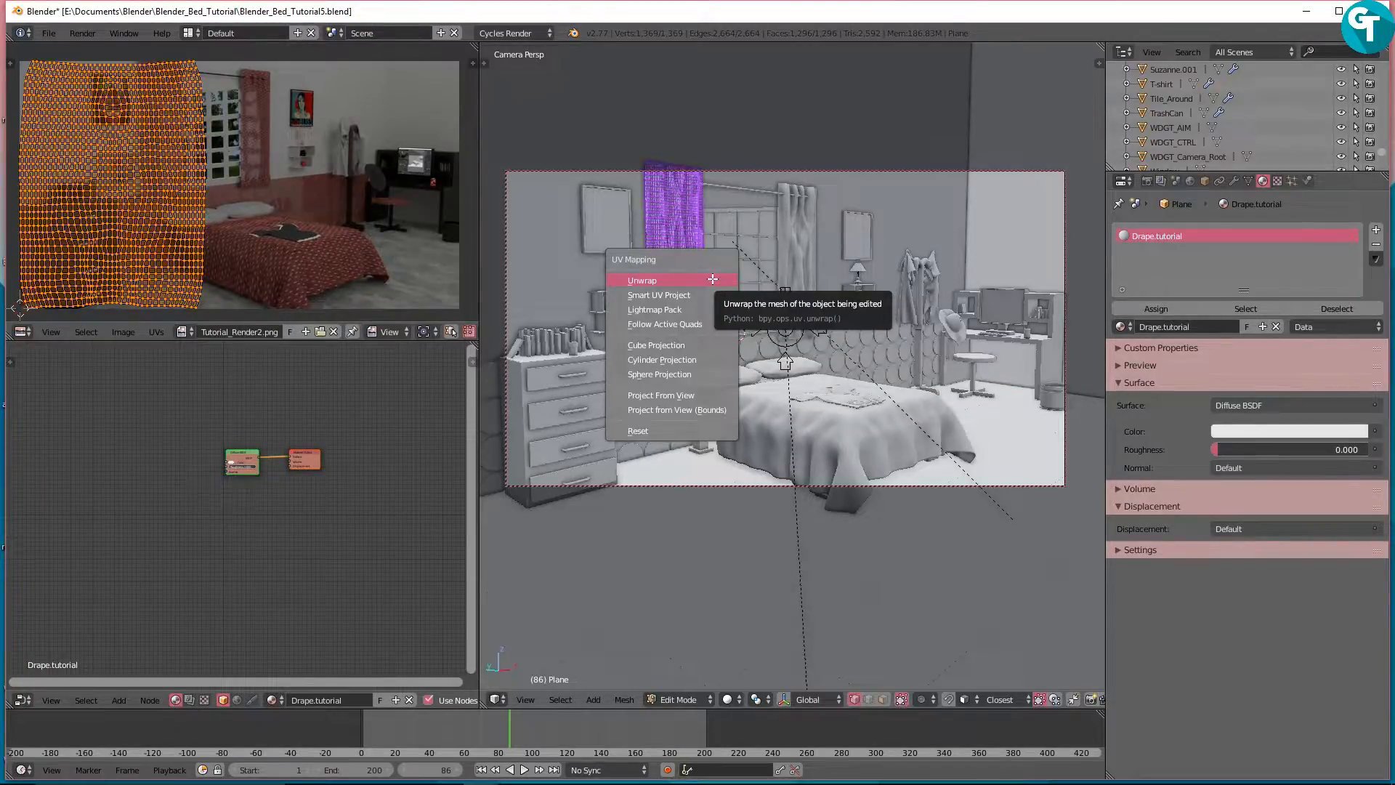
{"action": "left_click", "coordinate": [713, 279]}
{"action": "scroll", "coordinate": [163, 179], "scroll_direction": "down", "scroll_amount": 3}
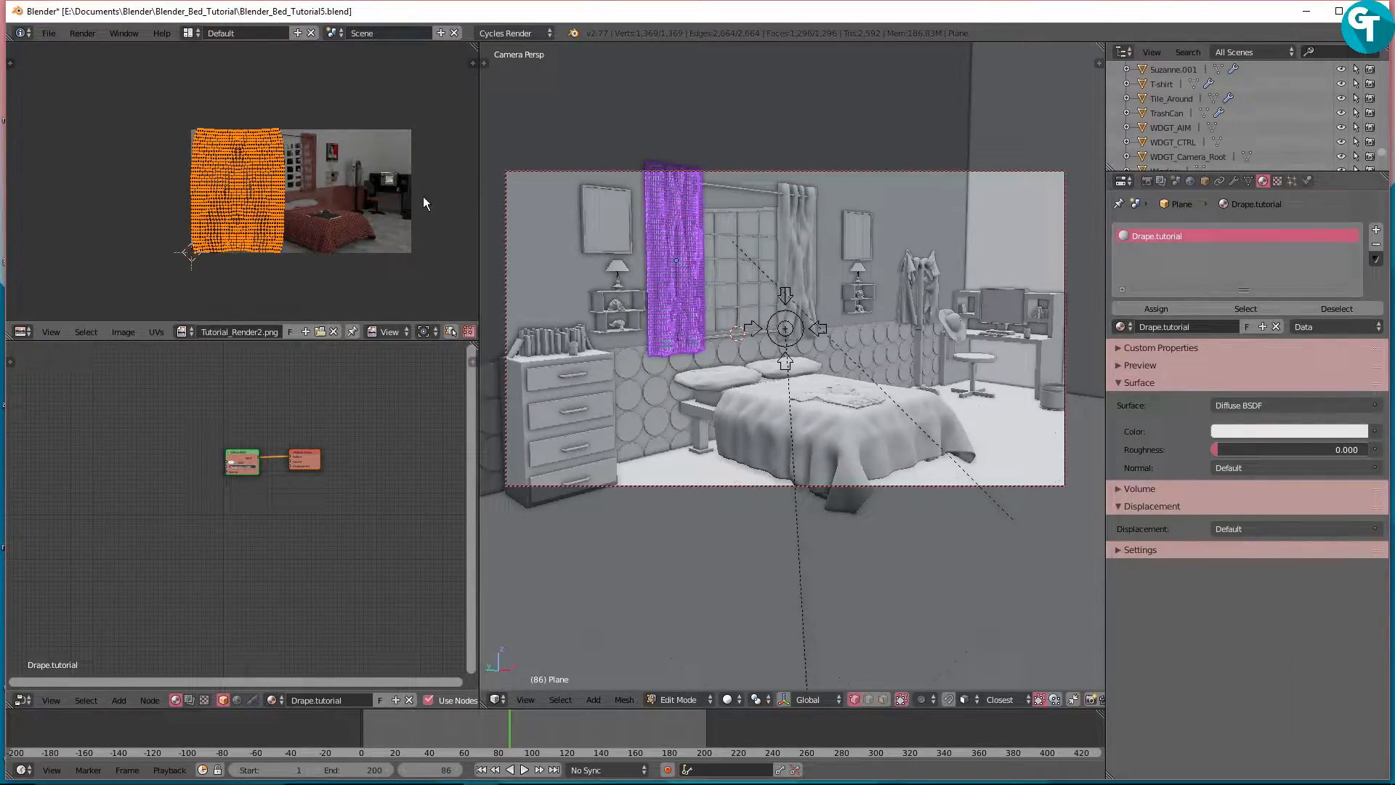
{"action": "middle_click_drag", "start_coordinate": [285, 507], "coordinate": [222, 559]}
{"action": "scroll", "coordinate": [351, 564], "scroll_direction": "up", "scroll_amount": 1}
{"action": "scroll", "coordinate": [352, 564], "scroll_direction": "up", "scroll_amount": 2}
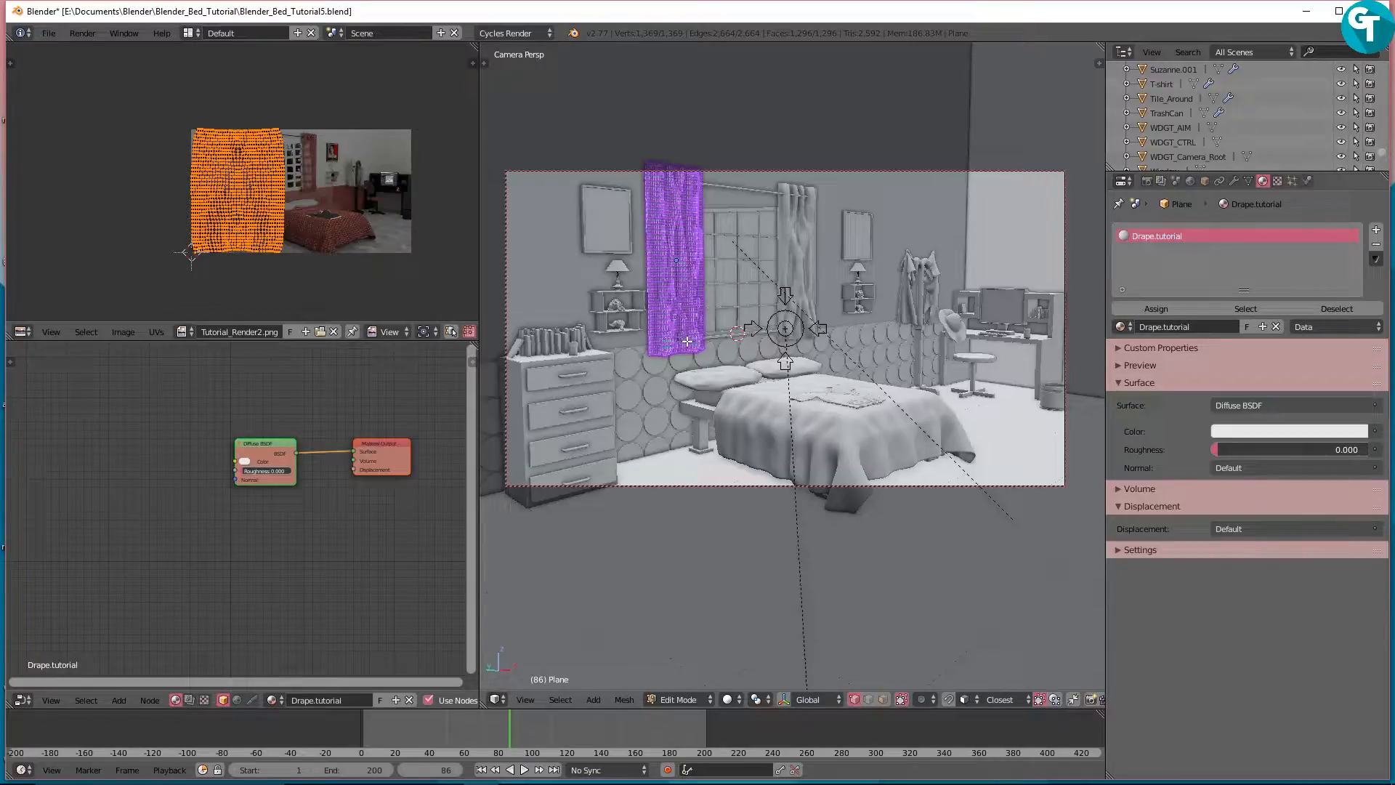
{"action": "key", "text": "ctrl+Tab"}
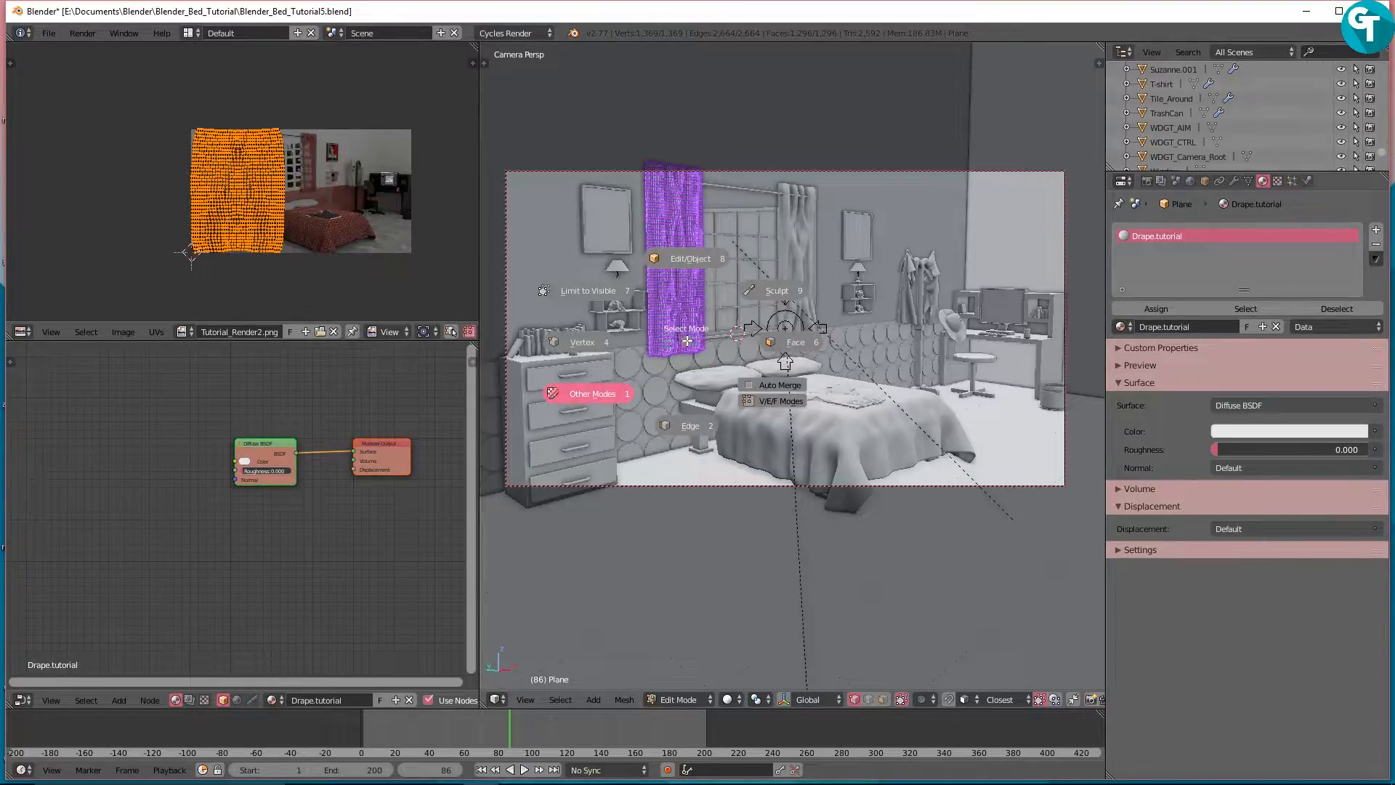
{"action": "left_click", "coordinate": [678, 258]}
Step: Add an Image Texture node beside the Diffuse BSDF in the Drape.tutorial node tree
{"action": "middle_click_drag", "start_coordinate": [250, 578], "coordinate": [215, 586]}
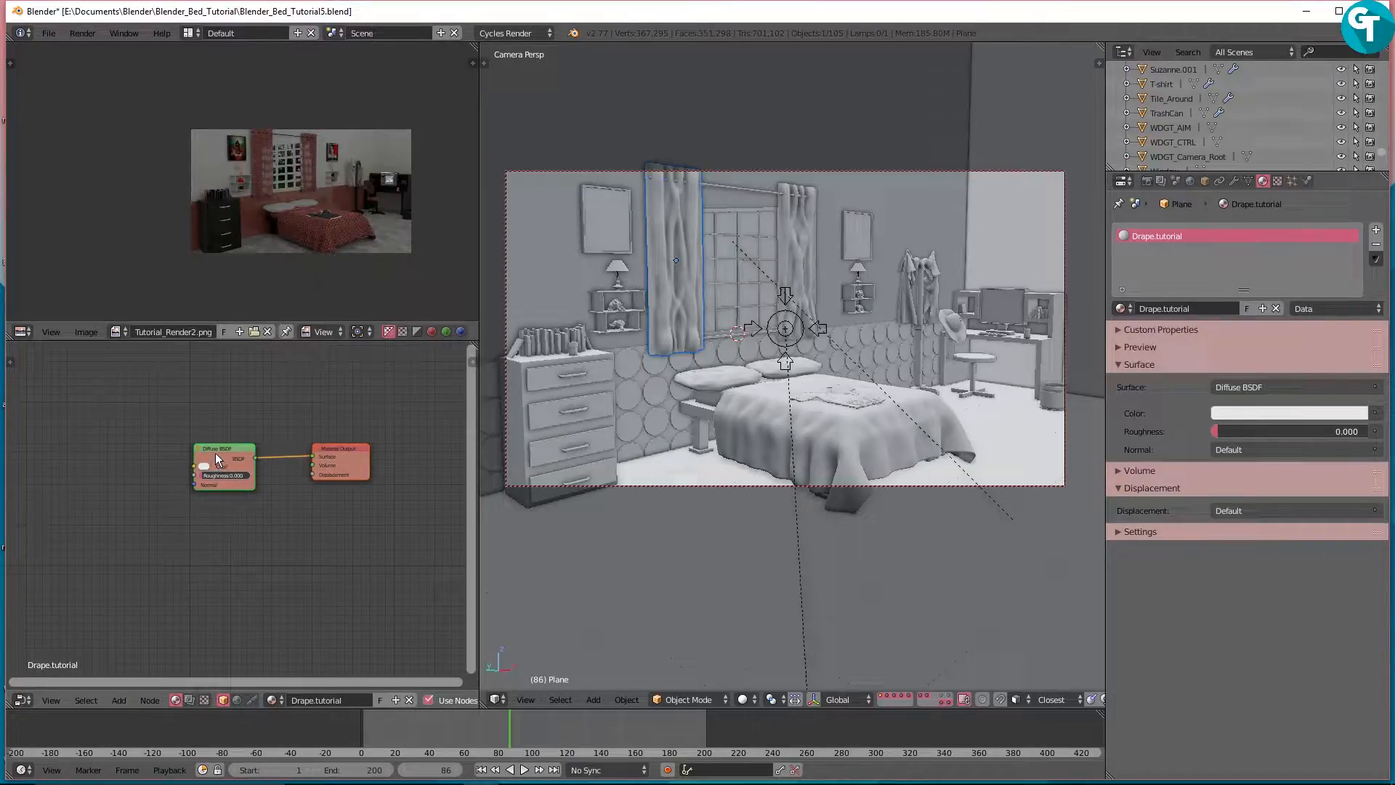
{"action": "key", "text": "shift+a"}
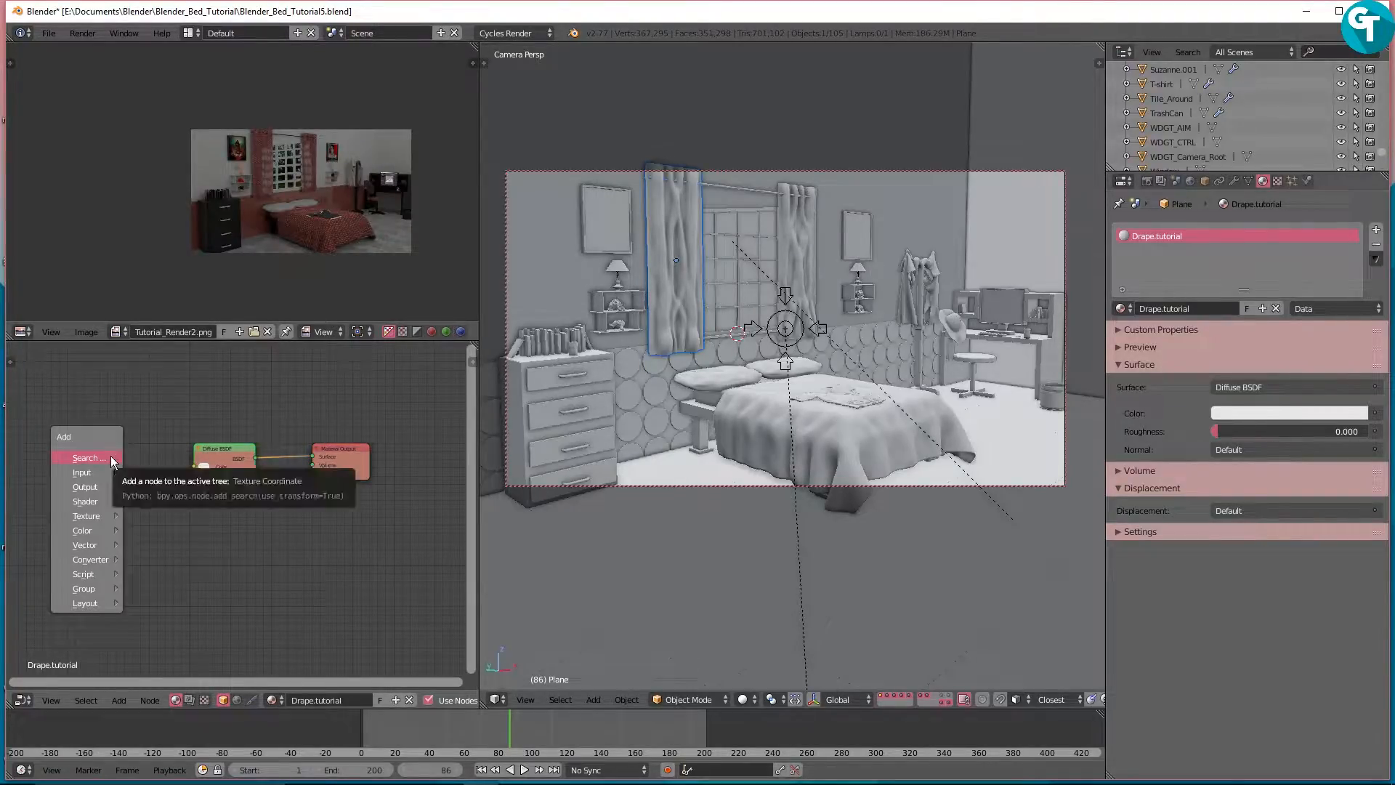
{"action": "mouse_move", "coordinate": [81, 518]}
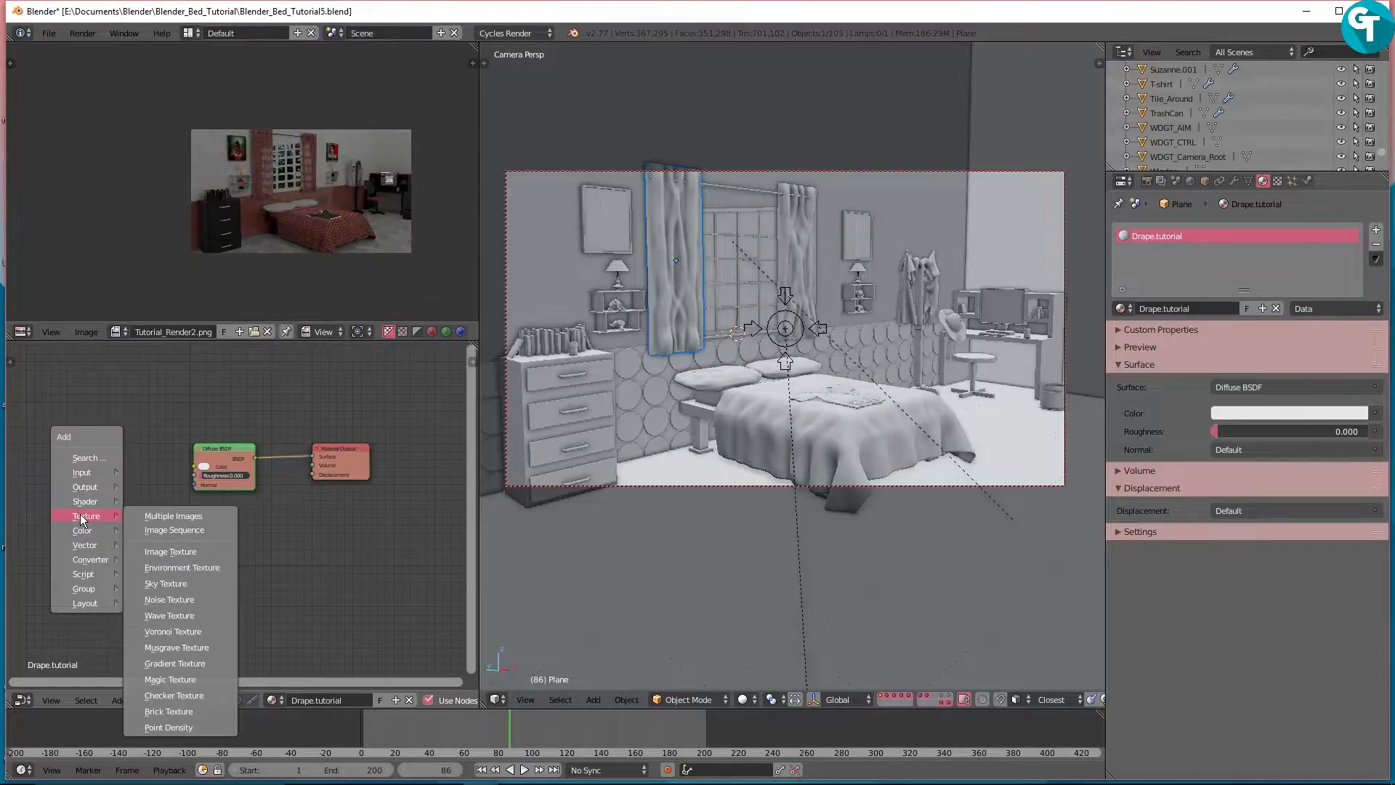
{"action": "left_click", "coordinate": [106, 430]}
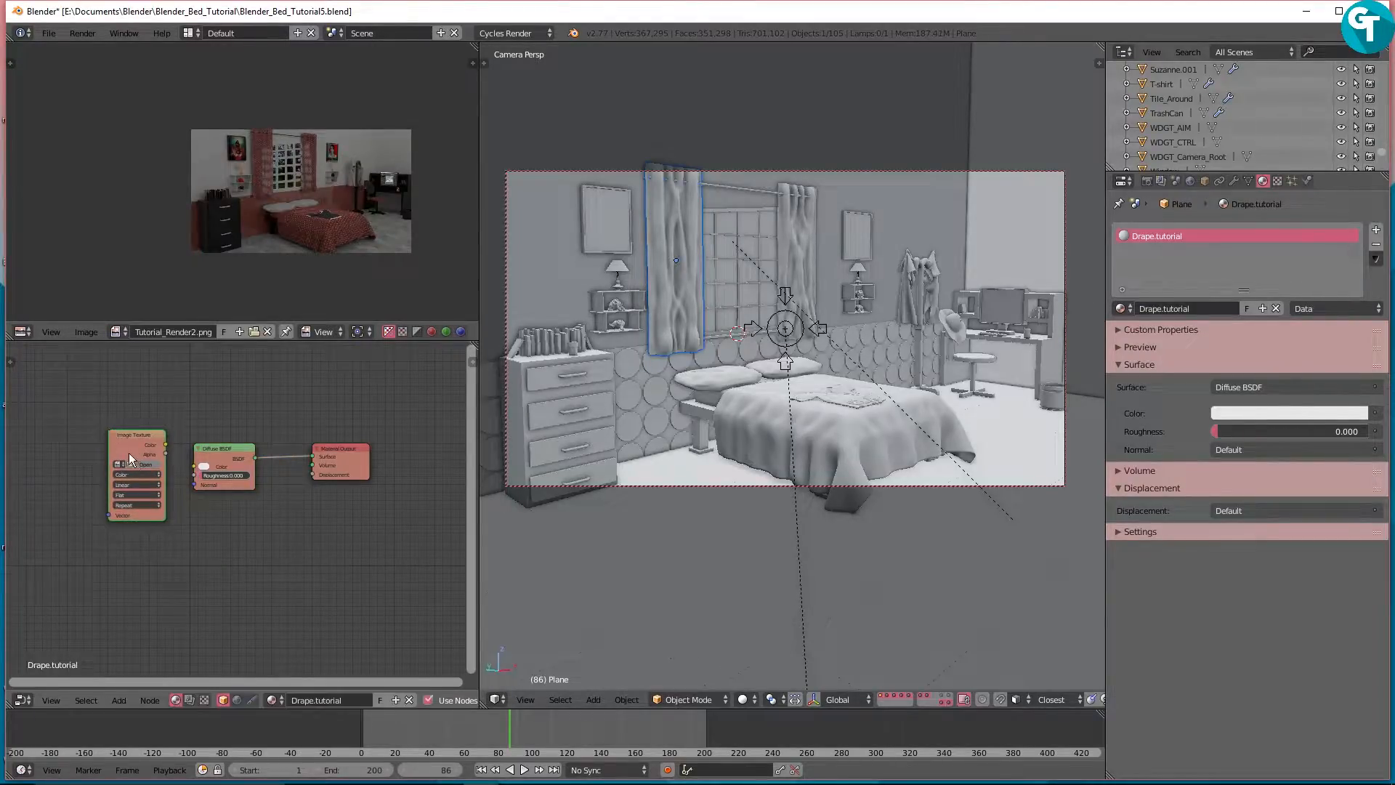
Step: Load Blue_cotton_tweed_pxr128.jpg from the Pixar128 Library's fabric folder into the Image Texture node
{"action": "left_click", "coordinate": [144, 460]}
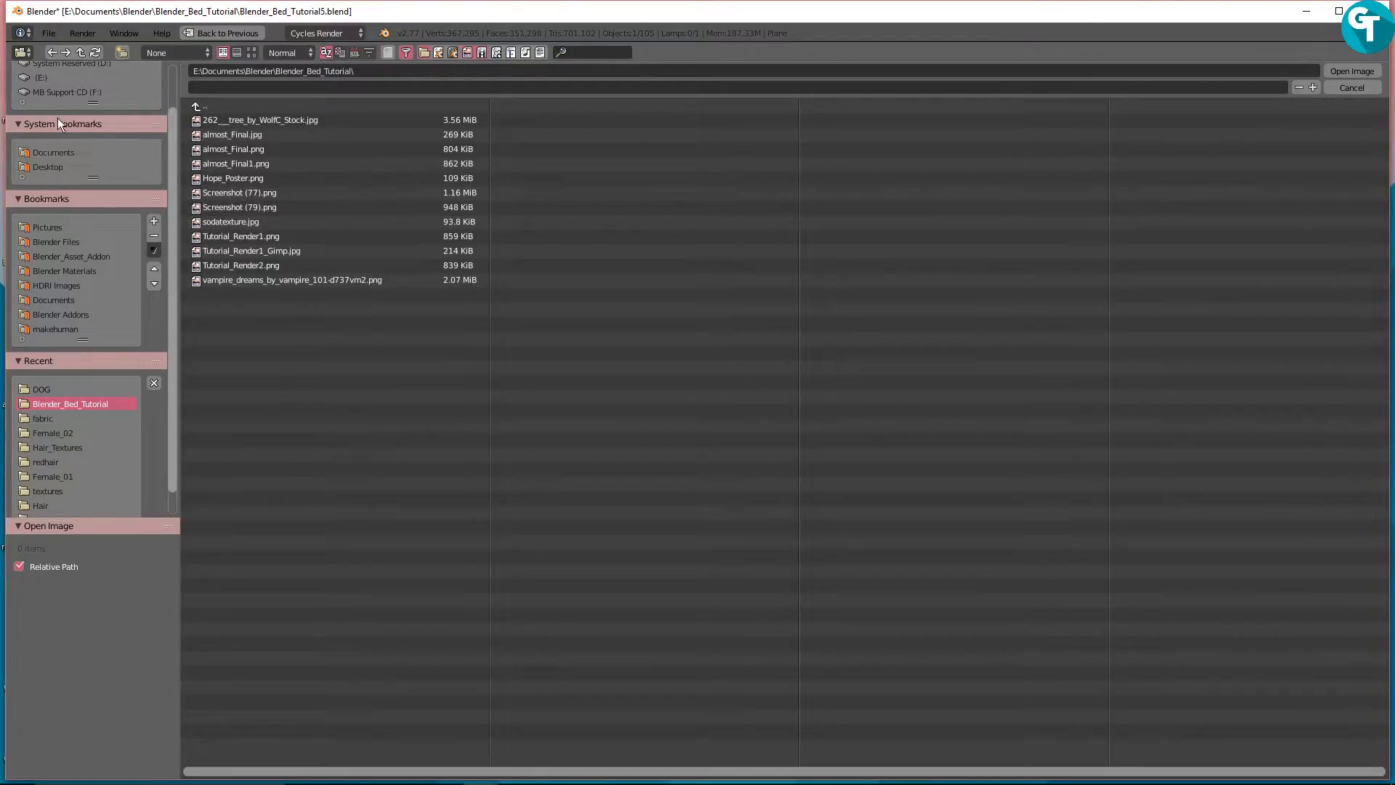
{"action": "left_click", "coordinate": [48, 77]}
{"action": "left_click", "coordinate": [263, 166]}
{"action": "left_click", "coordinate": [229, 139]}
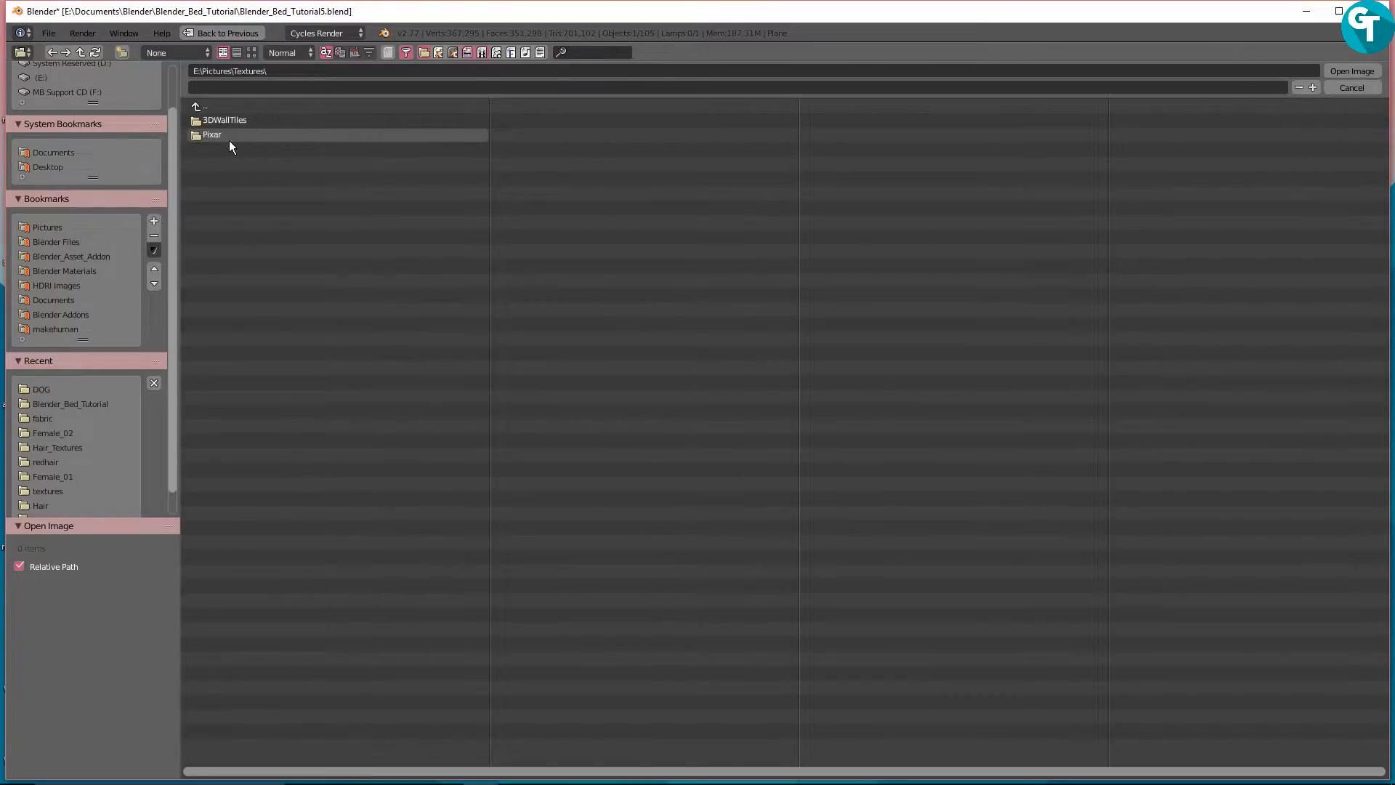
{"action": "left_click", "coordinate": [229, 141]}
{"action": "left_click", "coordinate": [233, 120]}
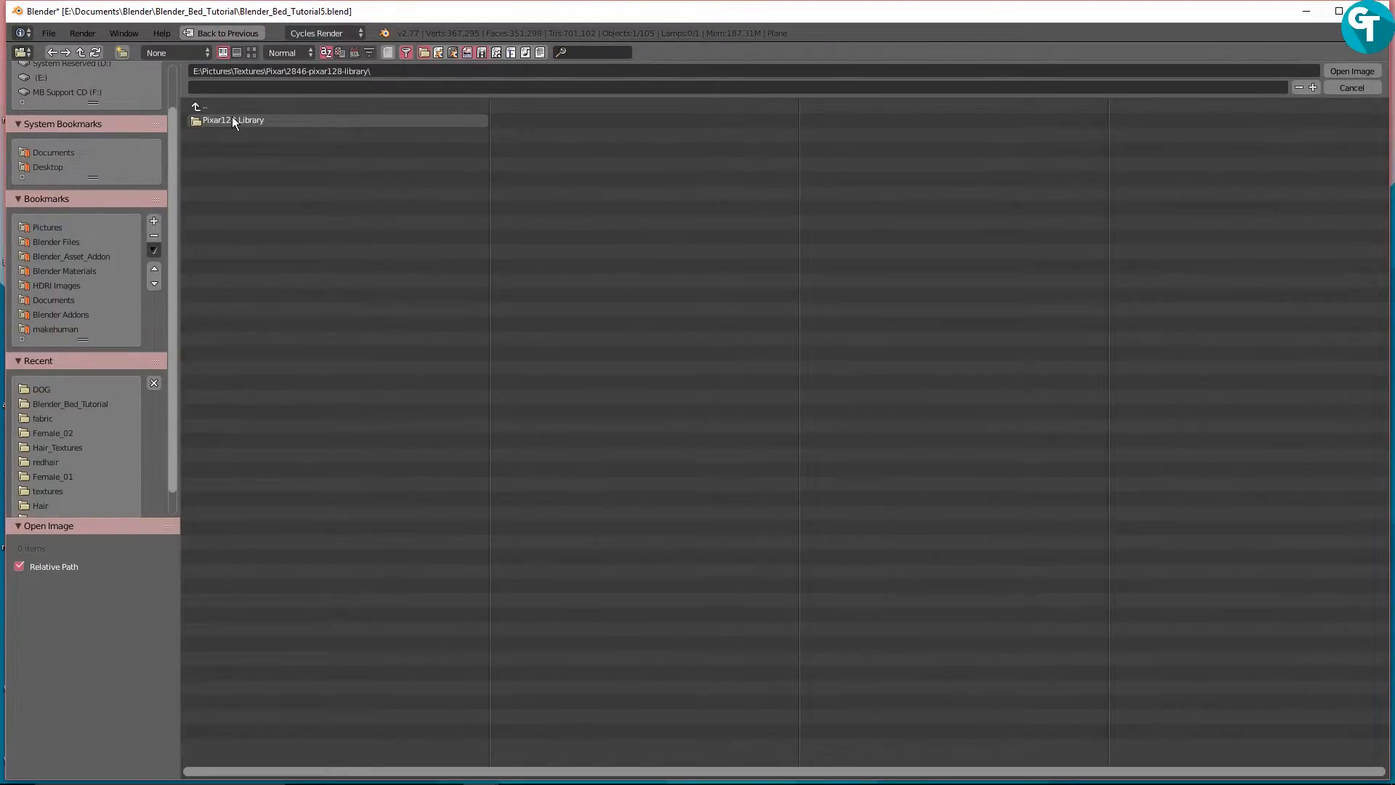
{"action": "left_click", "coordinate": [233, 120]}
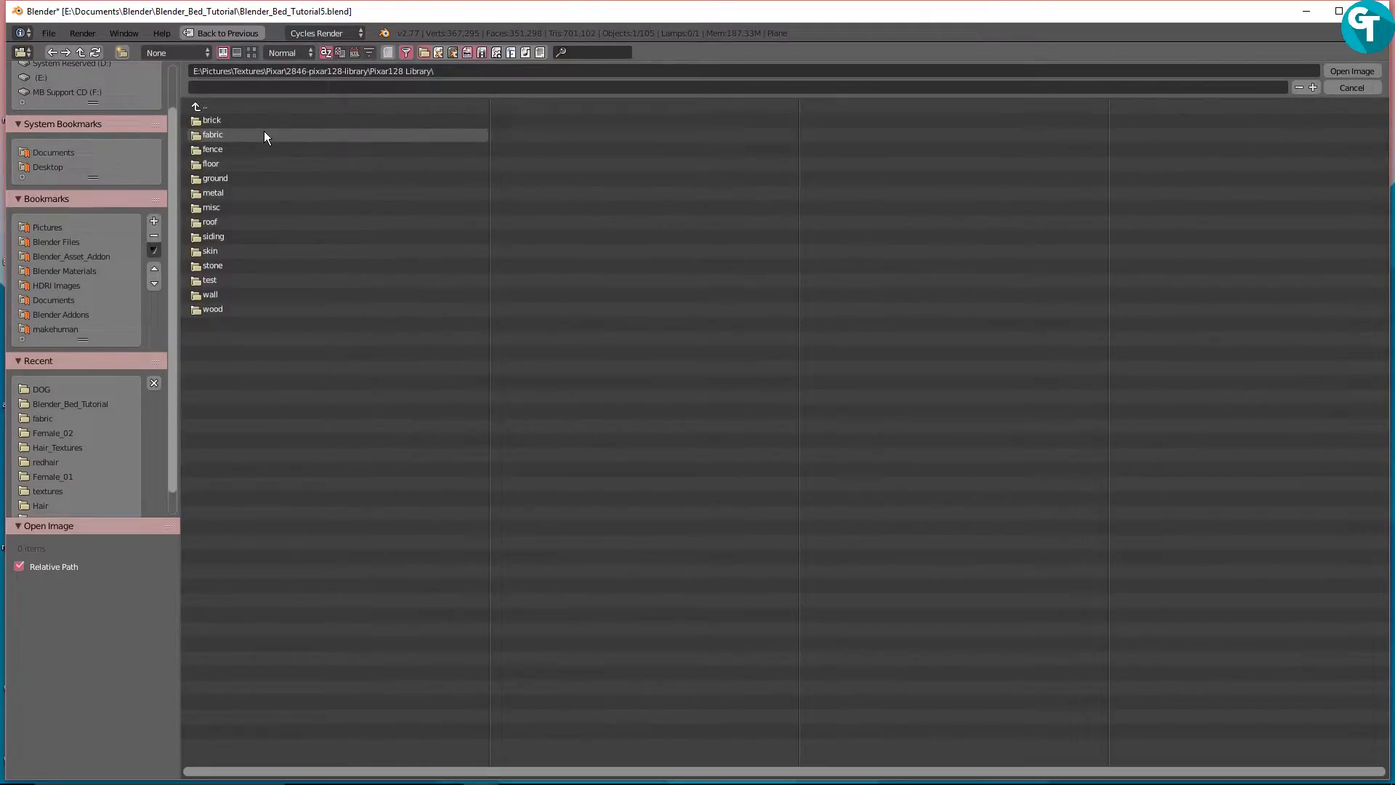
{"action": "left_click", "coordinate": [264, 135]}
{"action": "left_click", "coordinate": [251, 53]}
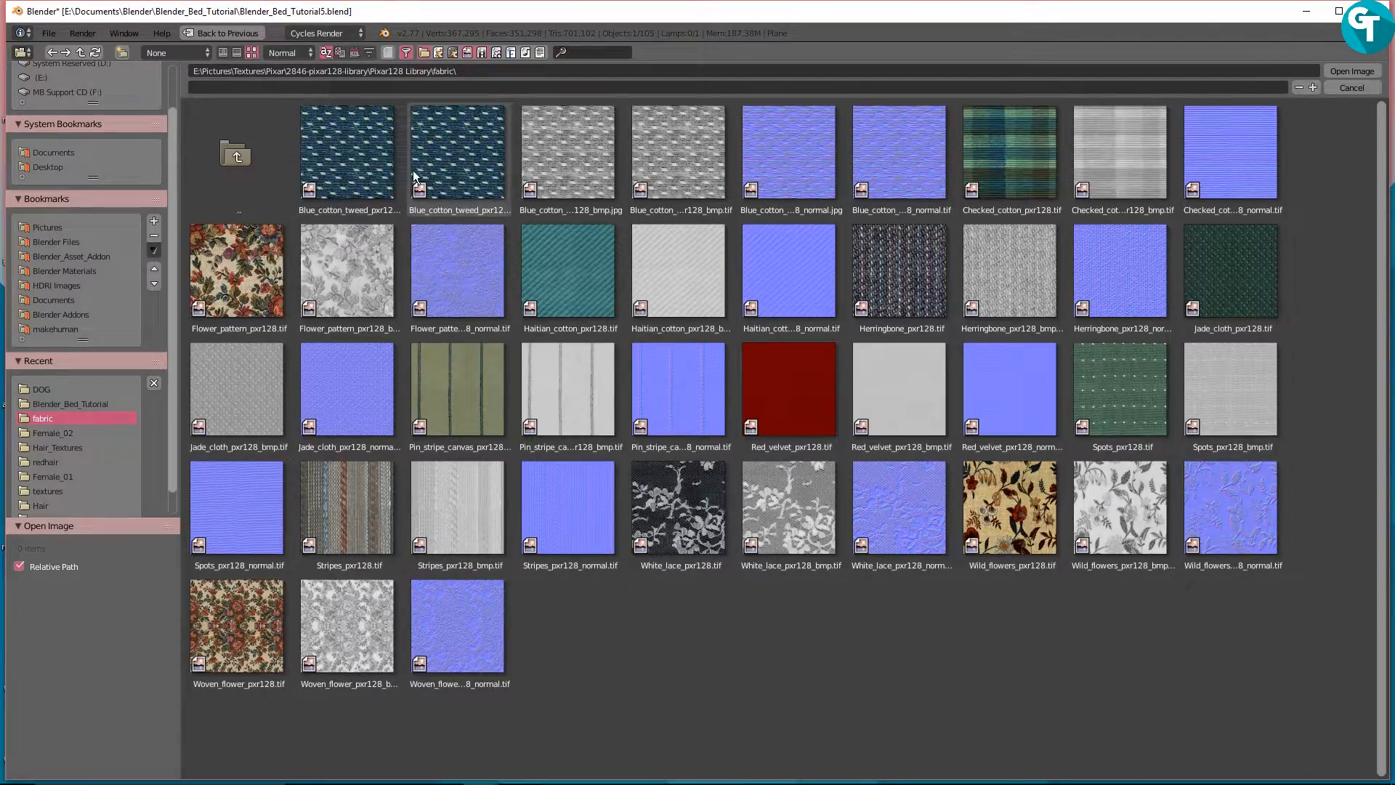
{"action": "left_click", "coordinate": [322, 151]}
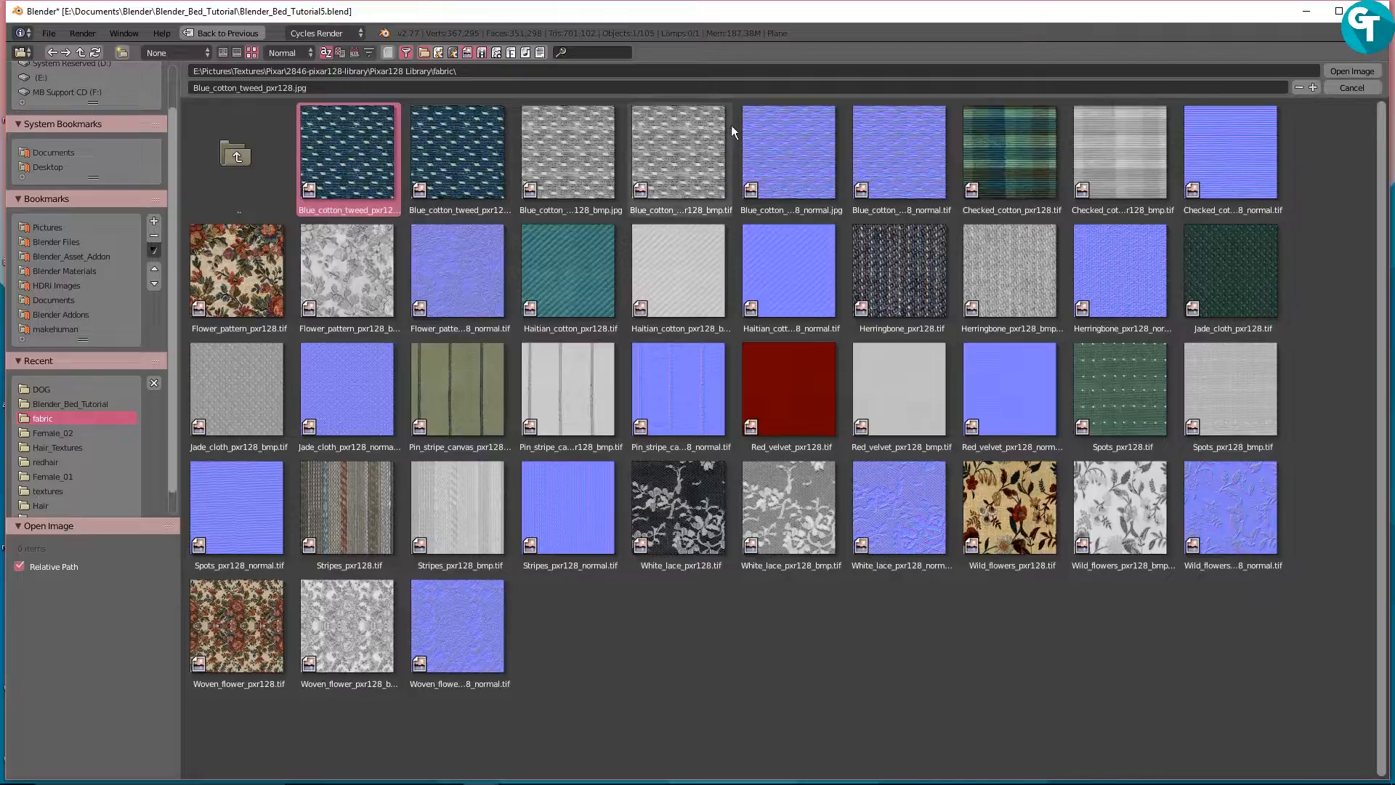
{"action": "double_click", "coordinate": [388, 177]}
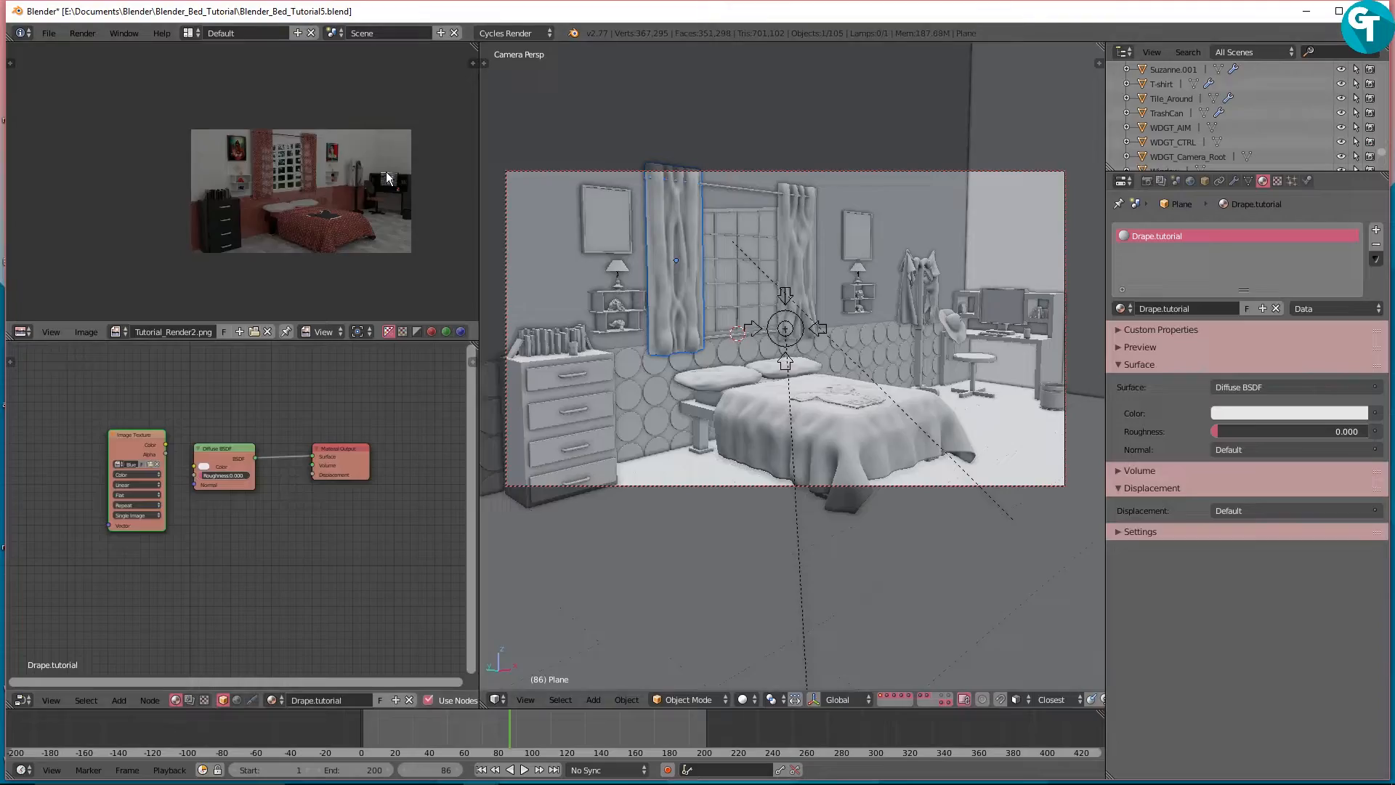
Step: Connect the image texture's Color to the Diffuse BSDF's Color and add linked Mapping and Texture Coordinate nodes before the texture
{"action": "left_click_drag", "start_coordinate": [164, 440], "coordinate": [166, 442]}
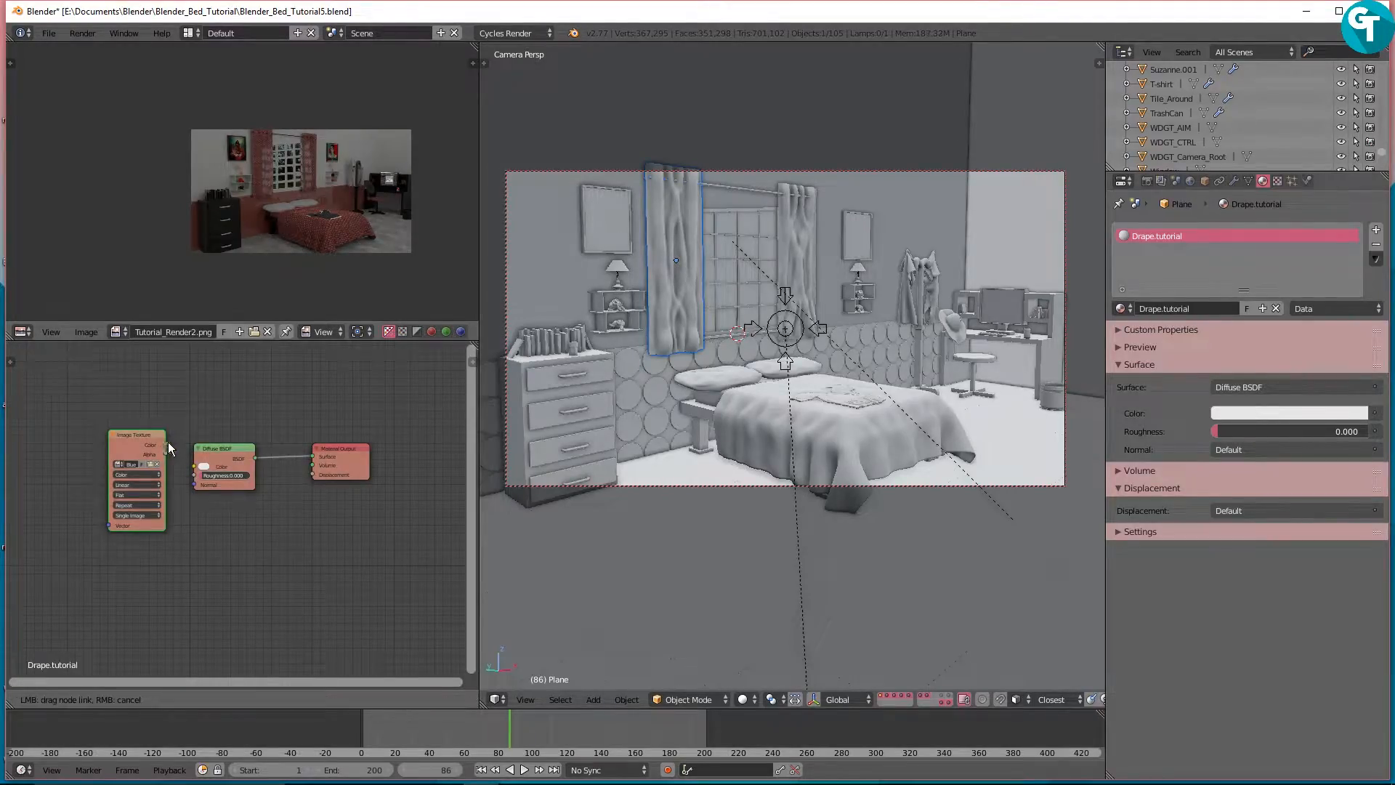
{"action": "left_click_drag", "start_coordinate": [224, 482], "coordinate": [193, 466]}
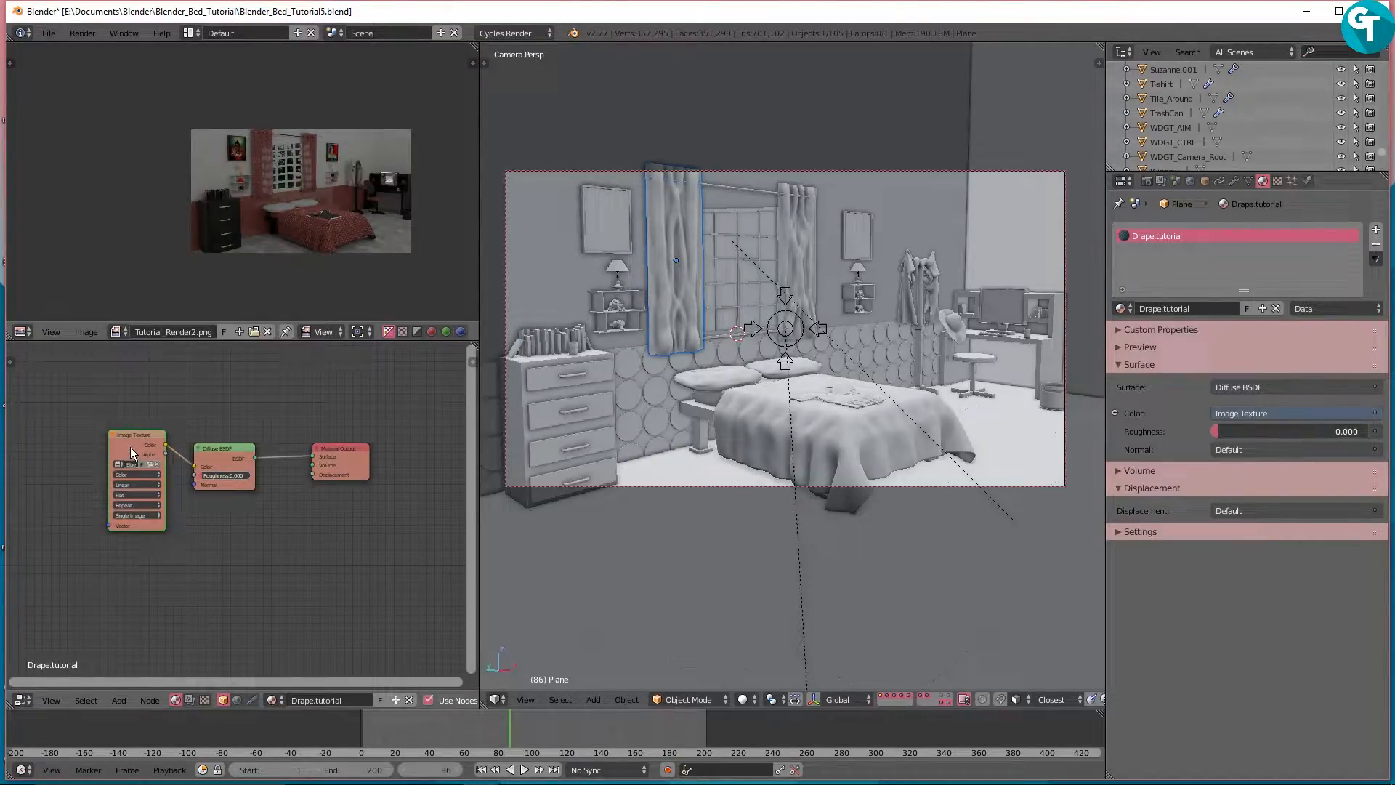
{"action": "key", "text": "ctrl+t"}
{"action": "key", "text": "Home"}
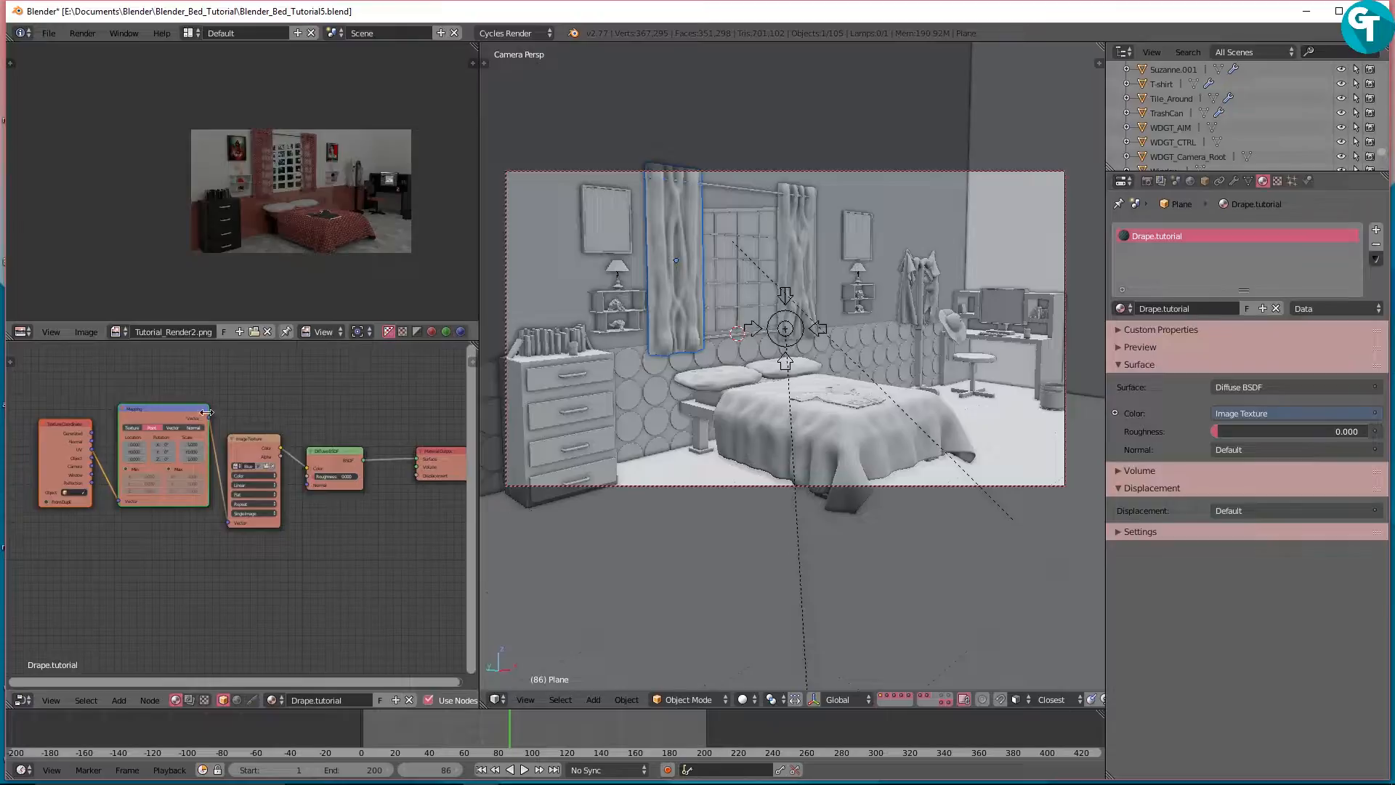
{"action": "middle_click_drag", "start_coordinate": [385, 569], "coordinate": [259, 530]}
{"action": "scroll", "coordinate": [138, 474], "scroll_direction": "up", "scroll_amount": 4}
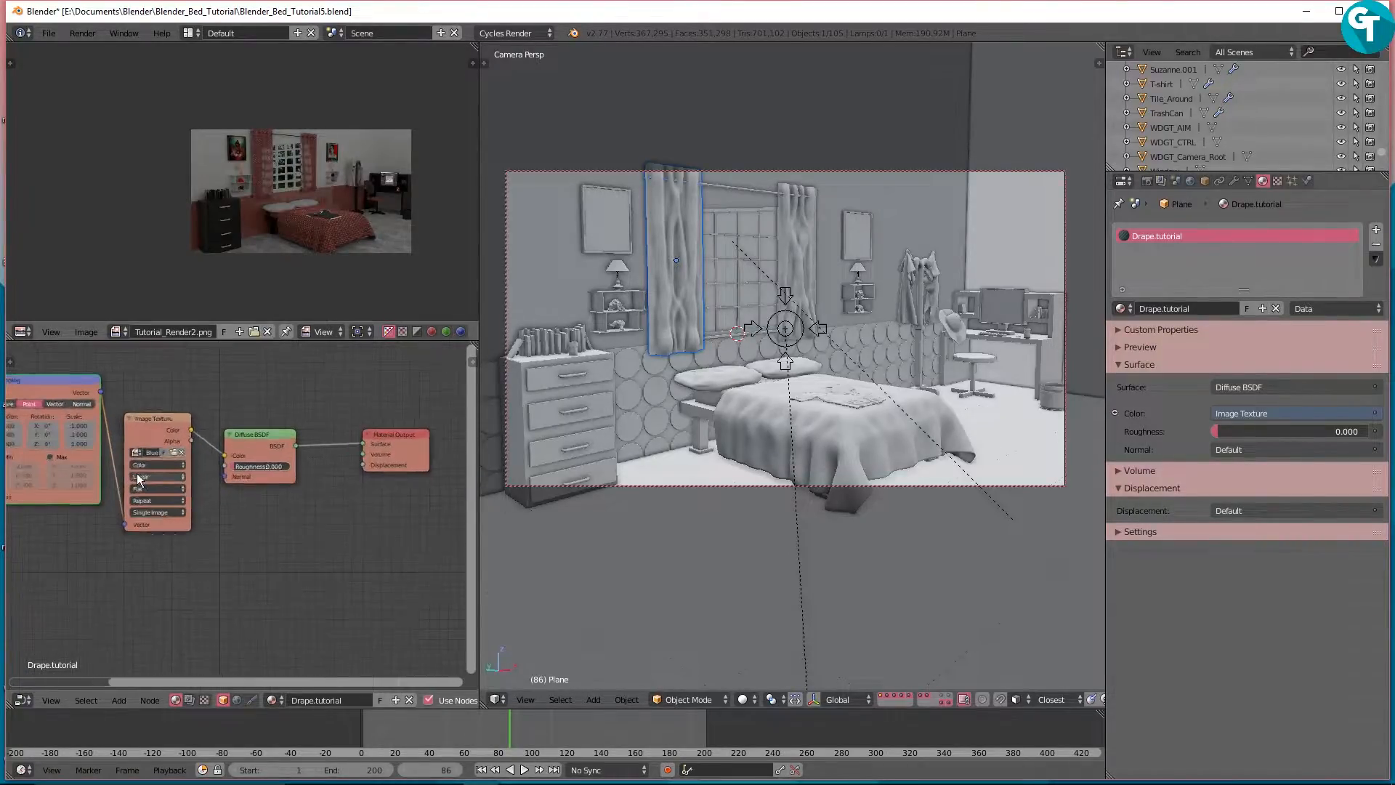
{"action": "middle_click_drag", "start_coordinate": [100, 449], "coordinate": [197, 479]}
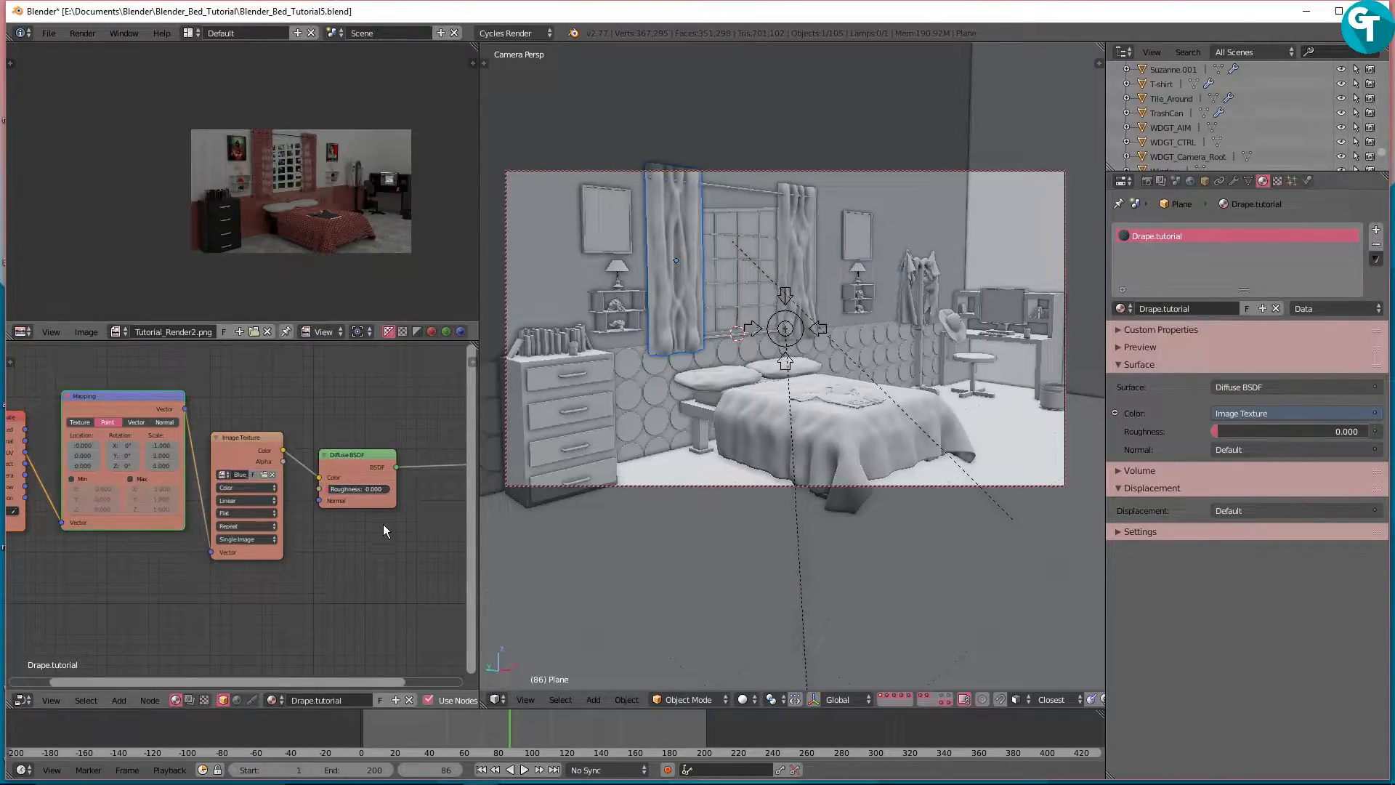
Step: Show the material preview and set up a rendered border region over the upper part of the curtain in the 3D viewport
{"action": "left_click", "coordinate": [1130, 351]}
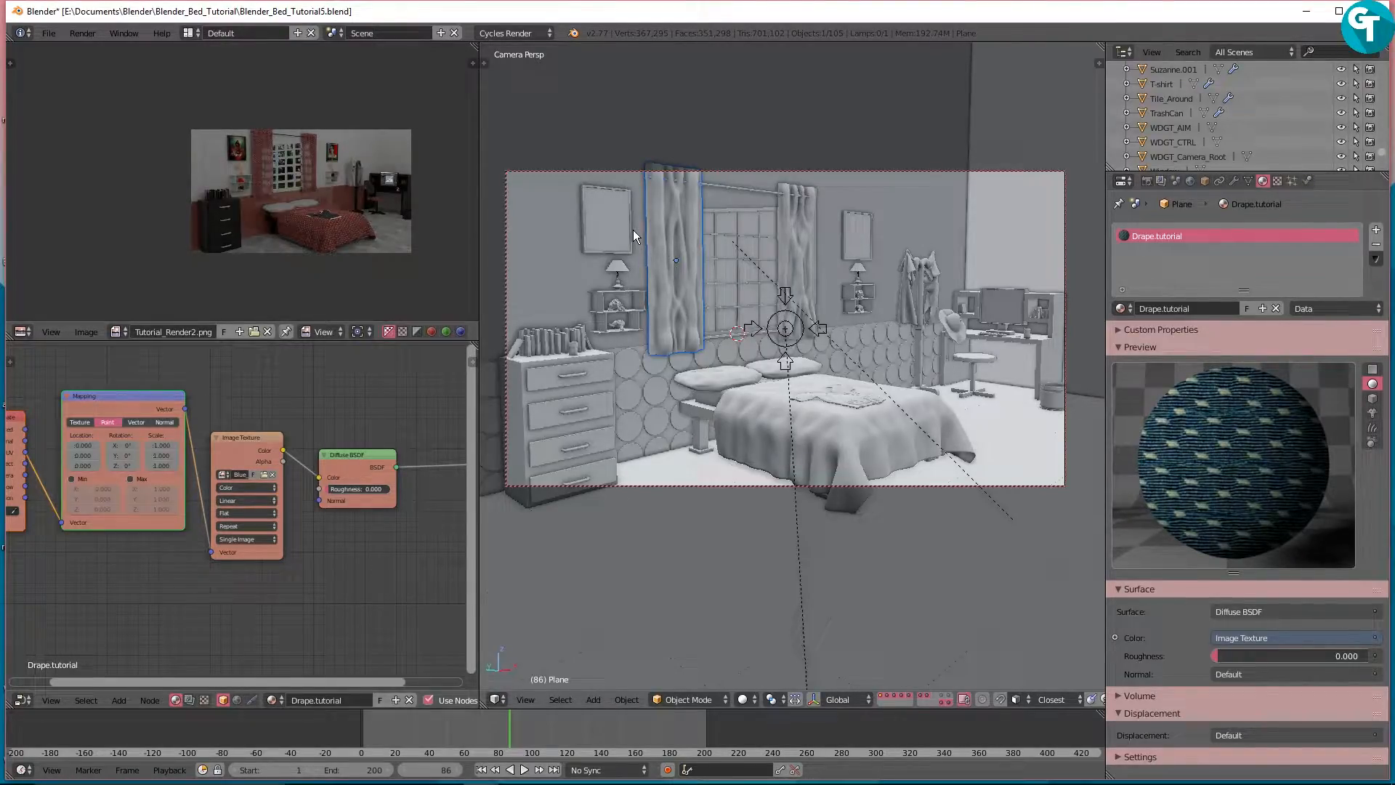
{"action": "middle_click_drag", "start_coordinate": [656, 222], "coordinate": [691, 258]}
{"action": "middle_click_drag", "start_coordinate": [661, 408], "coordinate": [844, 497], "text": "shift"}
{"action": "middle_click_drag", "start_coordinate": [725, 473], "coordinate": [751, 459], "text": "shift"}
{"action": "scroll", "coordinate": [836, 446], "scroll_direction": "up", "scroll_amount": 6}
{"action": "scroll", "coordinate": [835, 446], "scroll_direction": "down", "scroll_amount": 2}
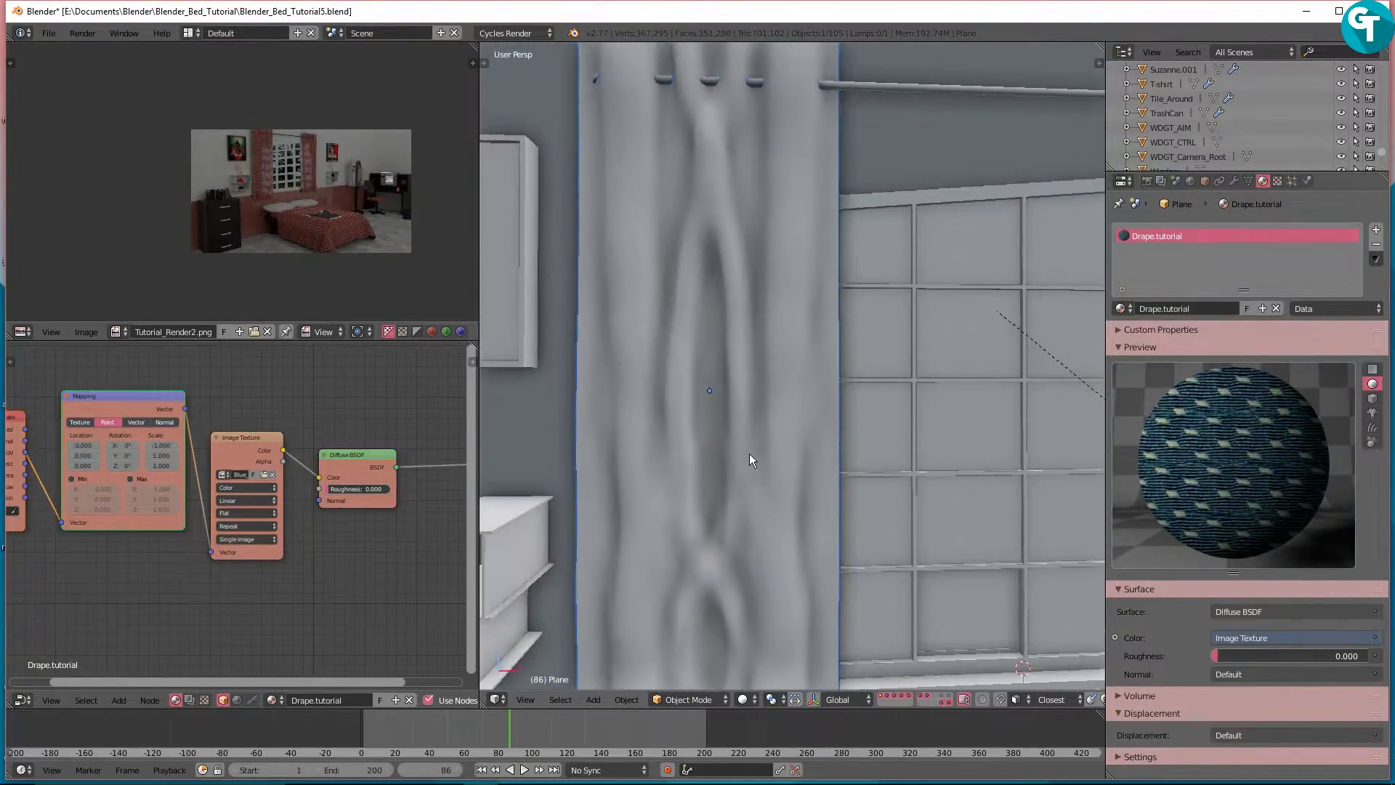
{"action": "key", "text": "b"}
{"action": "left_click_drag", "start_coordinate": [614, 138], "coordinate": [779, 297]}
{"action": "scroll", "coordinate": [818, 230], "scroll_direction": "up", "scroll_amount": 3}
{"action": "scroll", "coordinate": [821, 233], "scroll_direction": "down", "scroll_amount": 3}
{"action": "key", "text": "z"}
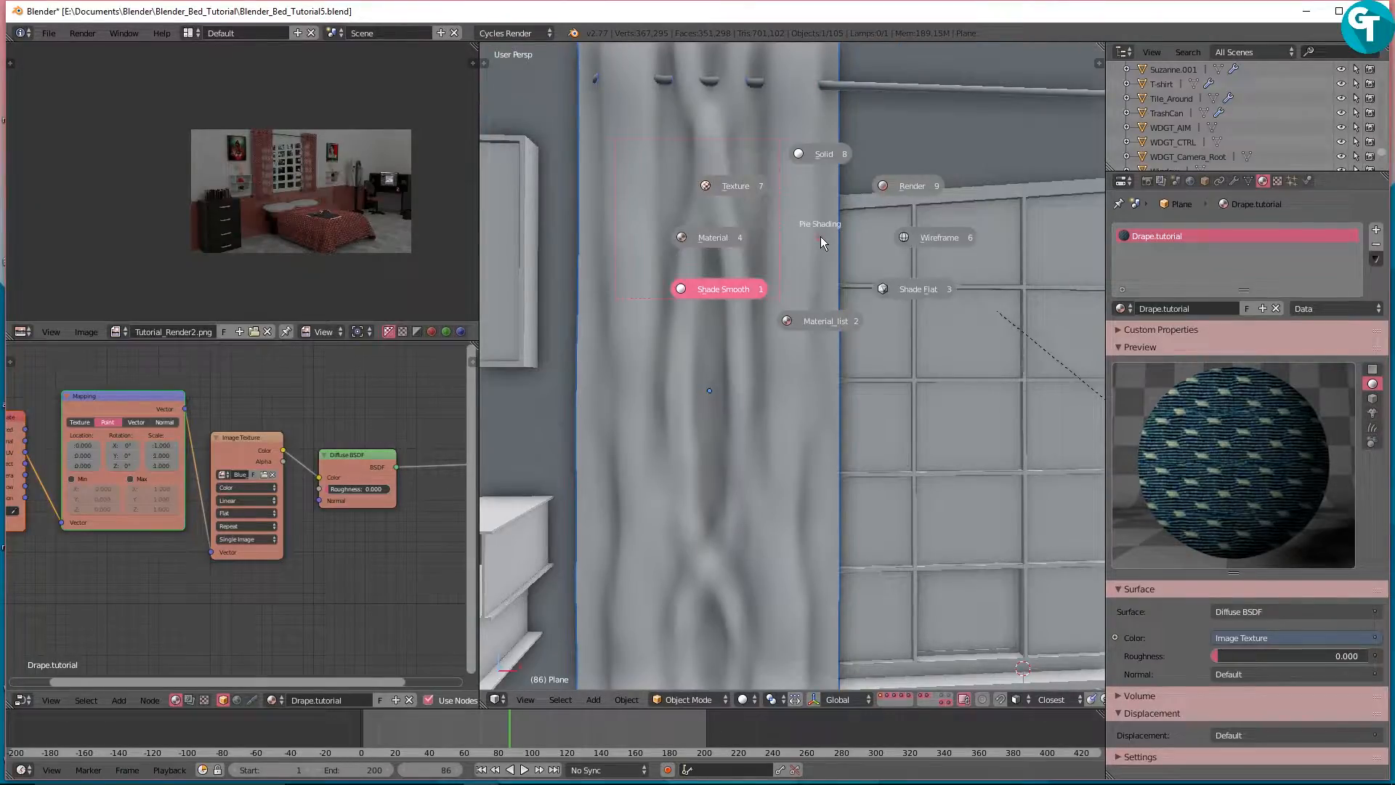
{"action": "left_click", "coordinate": [917, 190]}
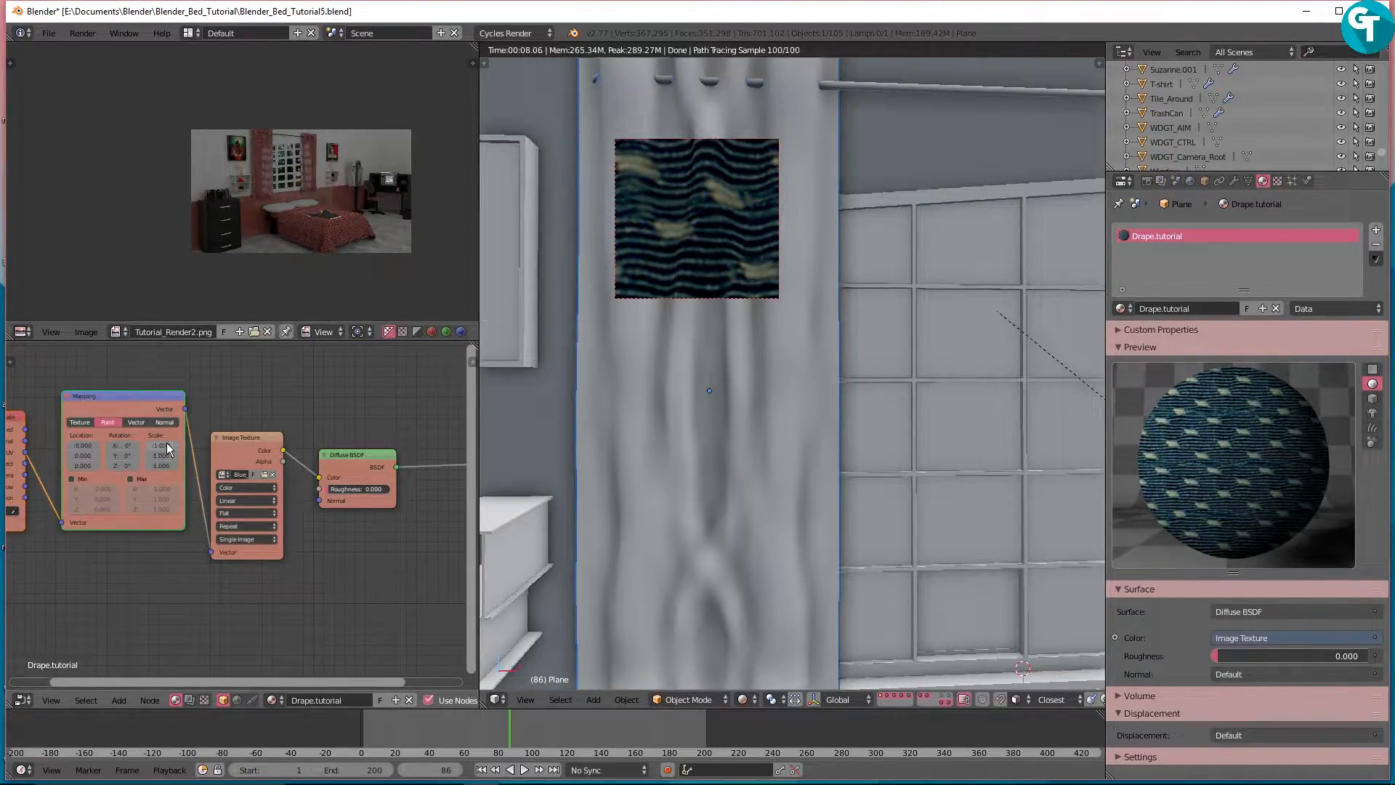
Step: Set the Mapping node's X, Y and Z scale to 5 and collapse the material preview
{"action": "left_click_drag", "start_coordinate": [166, 450], "coordinate": [161, 465]}
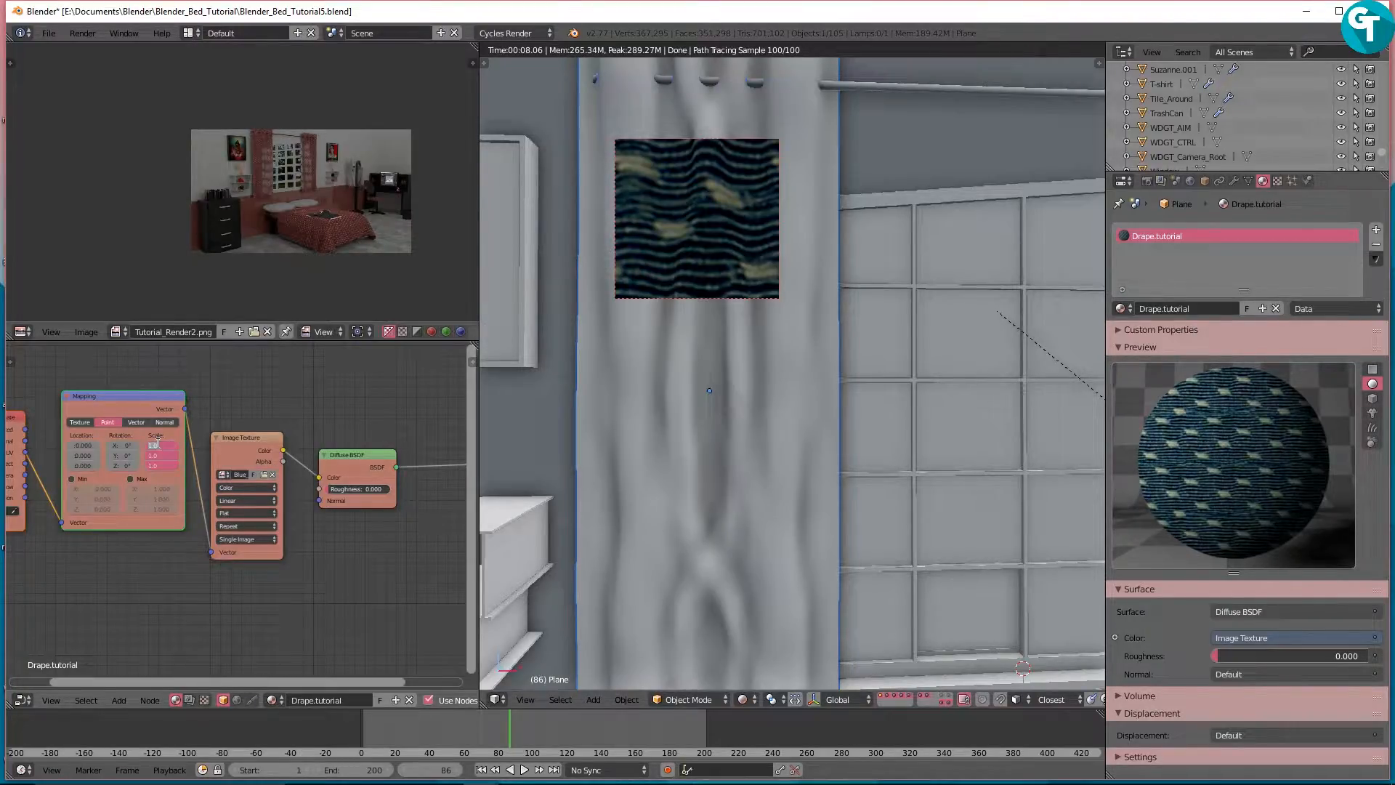
{"action": "type", "text": "5"}
{"action": "key", "text": "Return"}
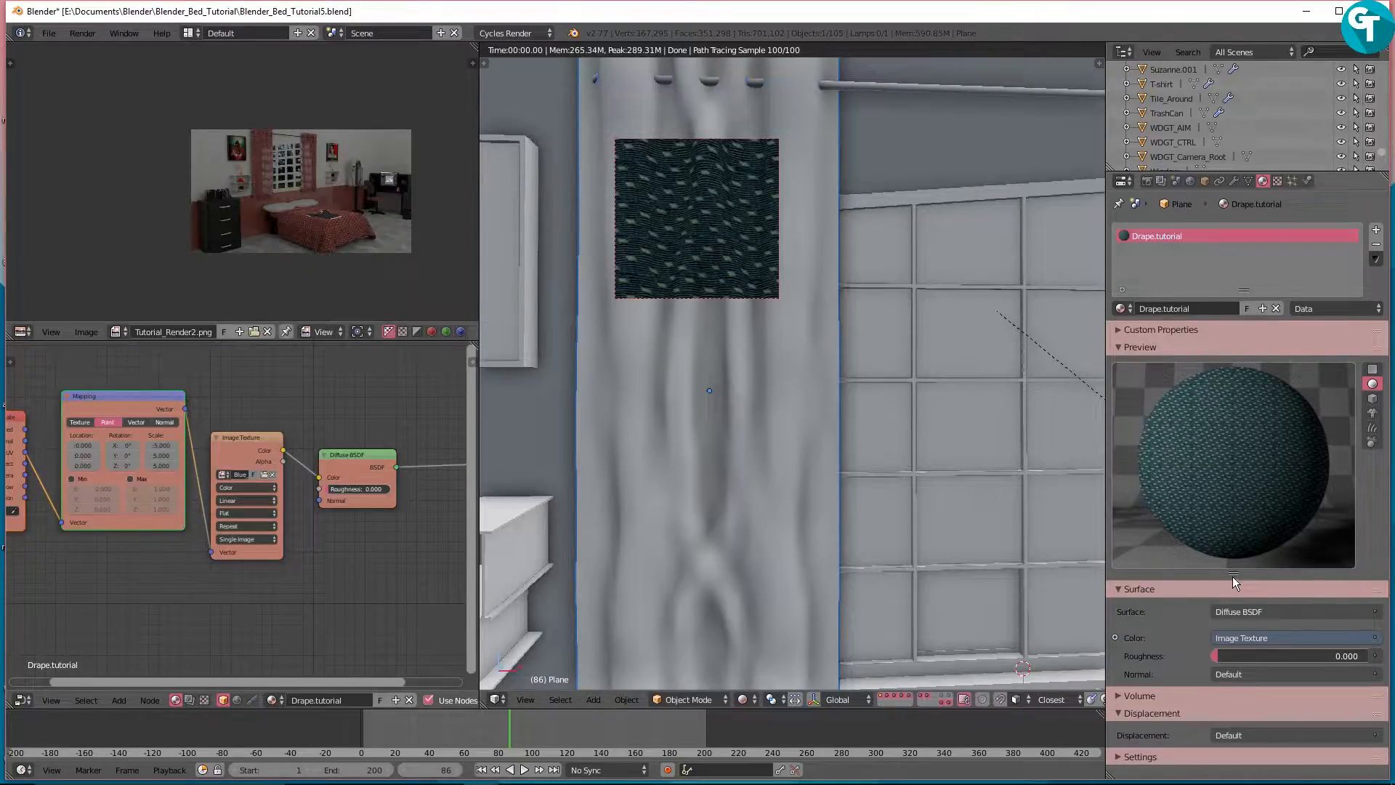
{"action": "left_click", "coordinate": [1136, 347]}
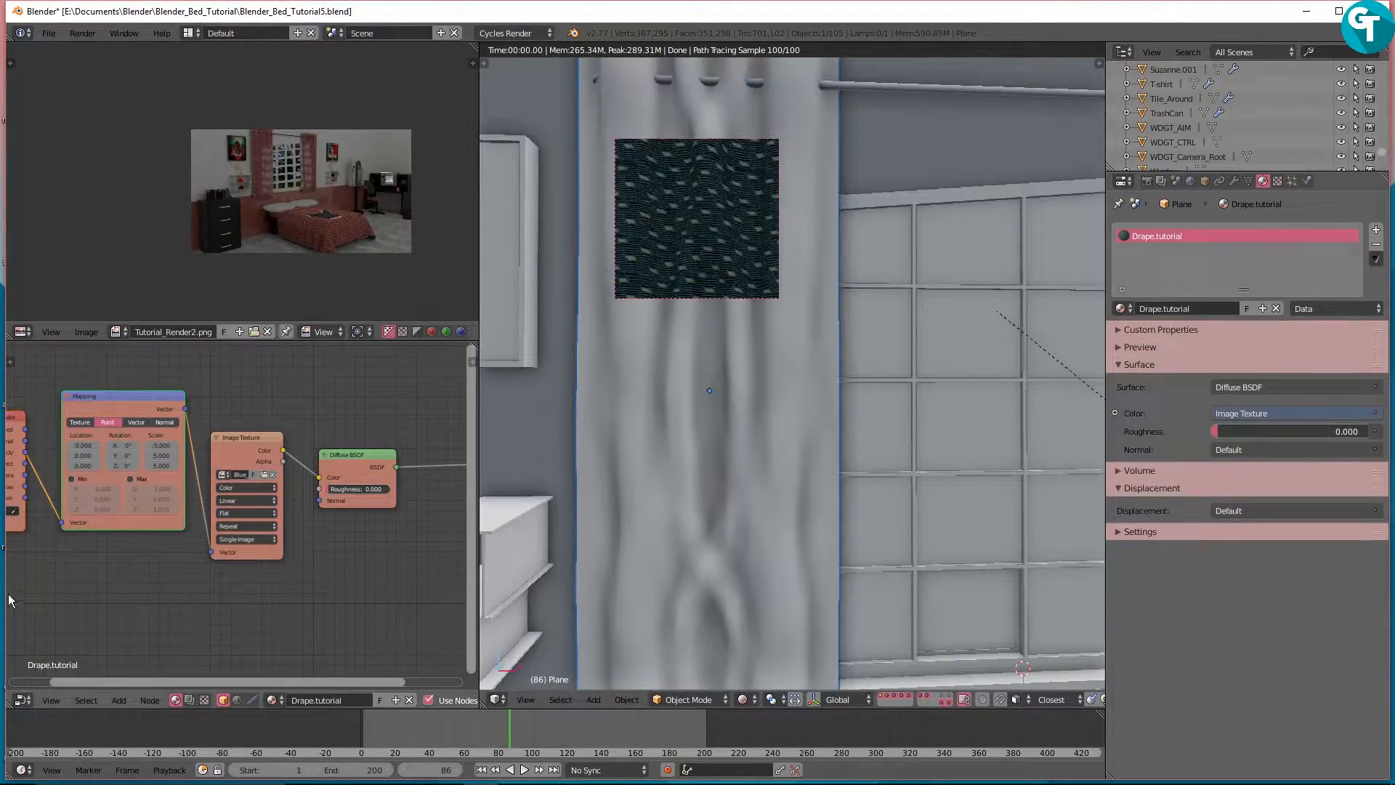
Step: Duplicate the Image Texture node below the original and set the copy's color space to Non-Color Data
{"action": "middle_click_drag", "start_coordinate": [352, 567], "coordinate": [377, 493]}
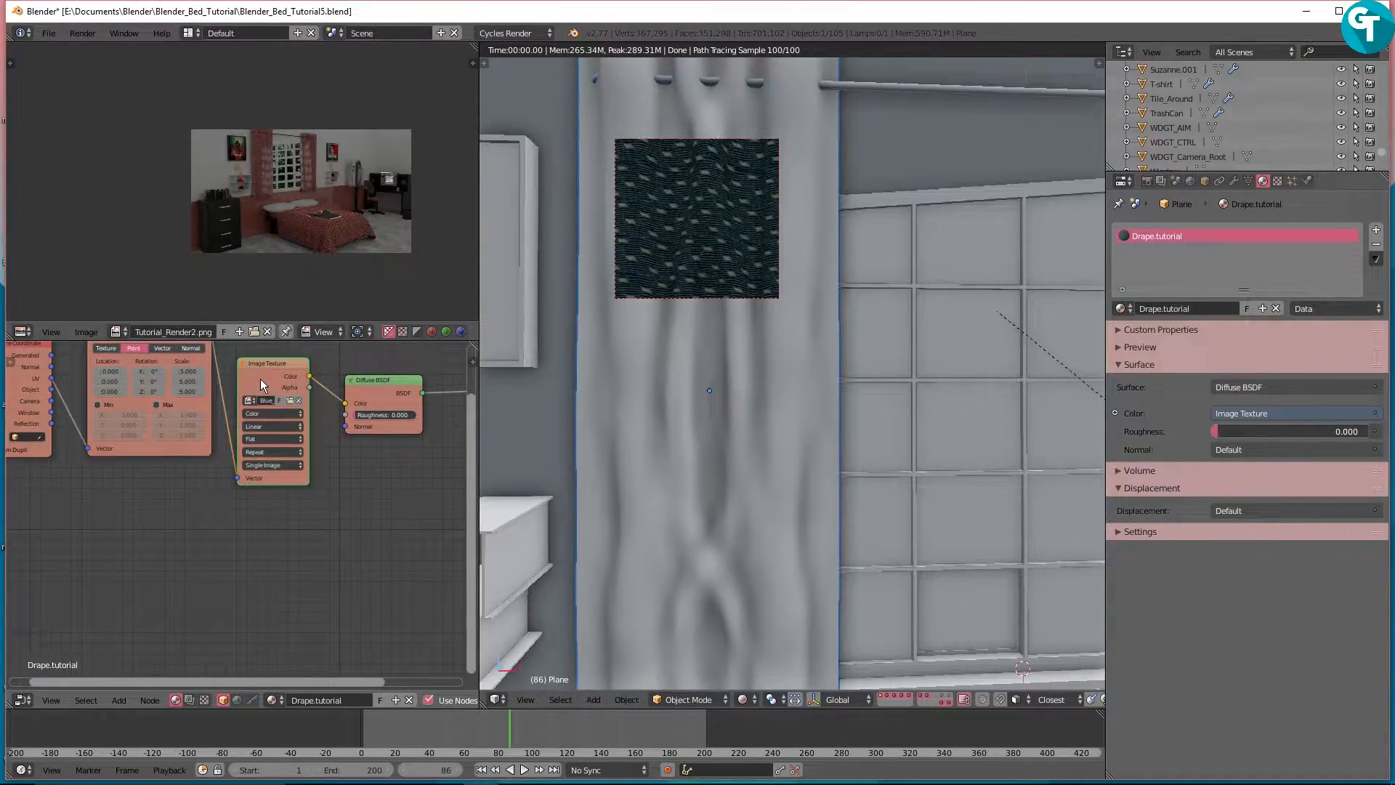
{"action": "key", "text": "shift+d"}
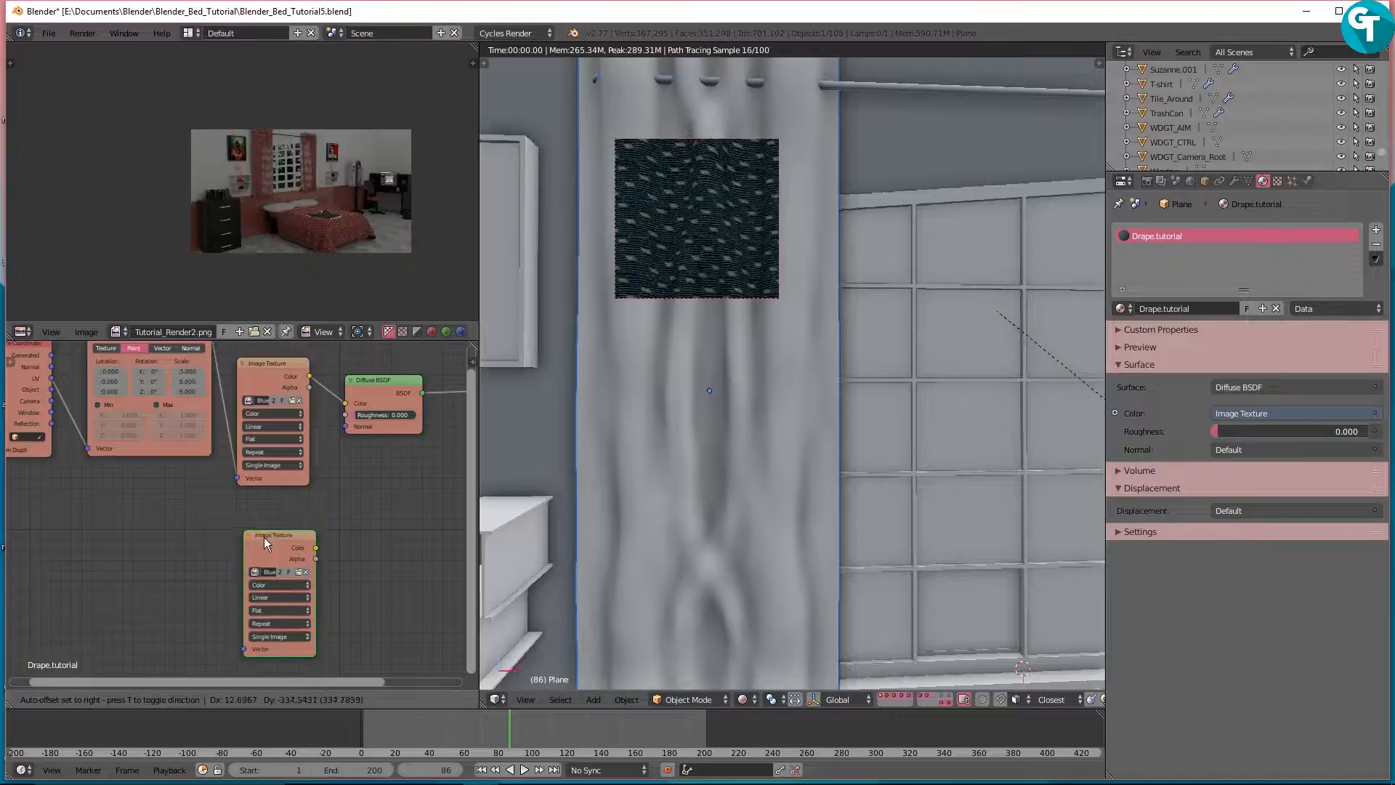
{"action": "left_click", "coordinate": [265, 524]}
{"action": "left_click", "coordinate": [282, 555]}
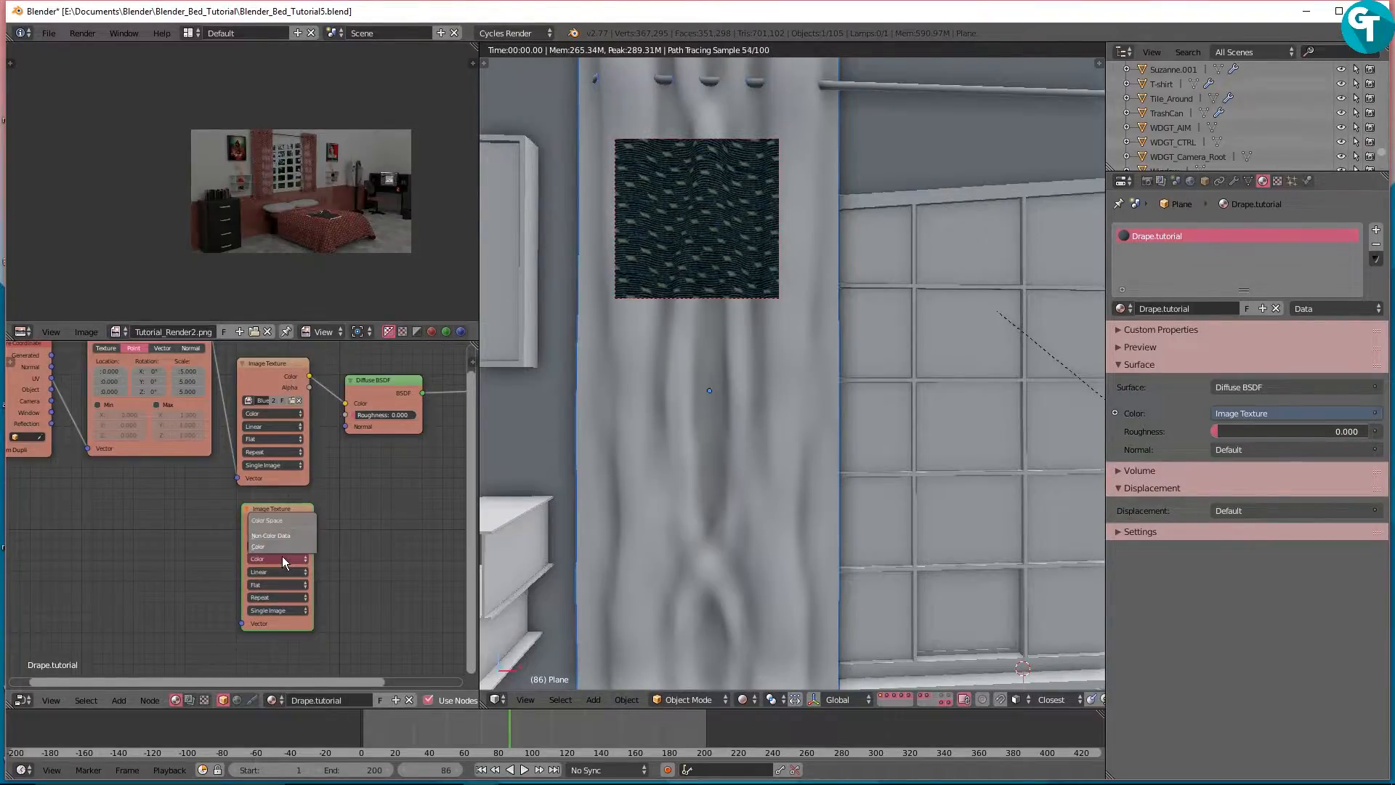
{"action": "left_click", "coordinate": [282, 537]}
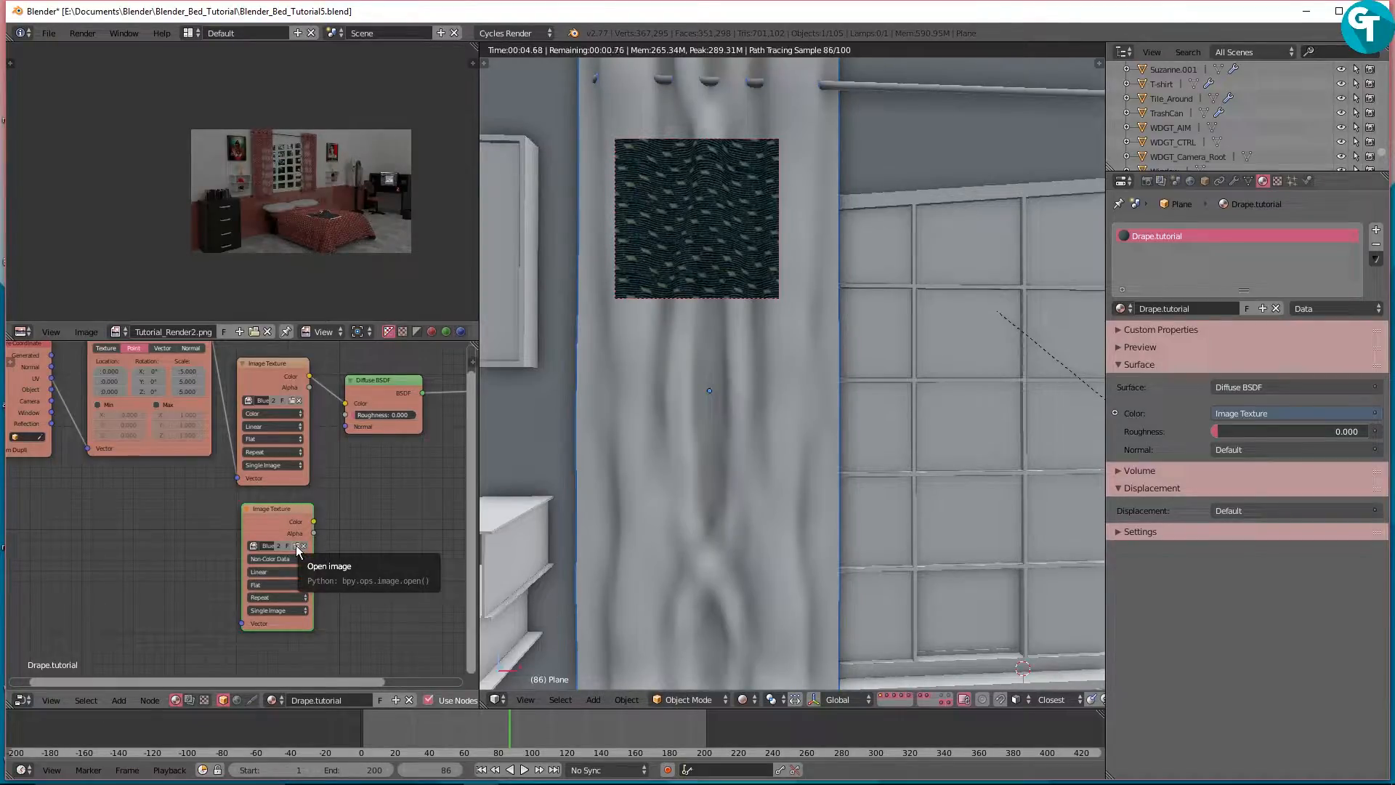
Step: Load Blue_cotton_tweed_pxr128_normal.jpg into the duplicated Image Texture node
{"action": "left_click", "coordinate": [297, 545]}
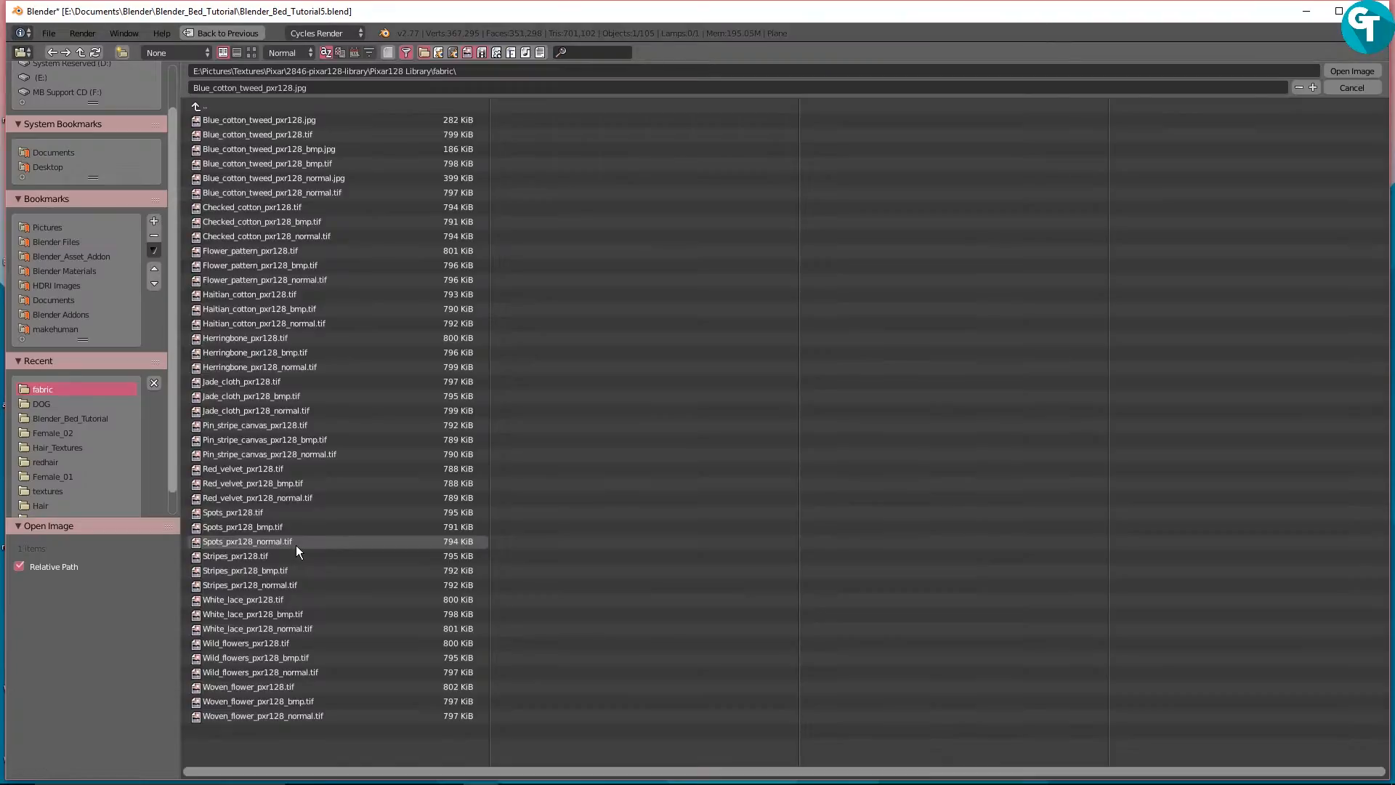
{"action": "left_click", "coordinate": [252, 53]}
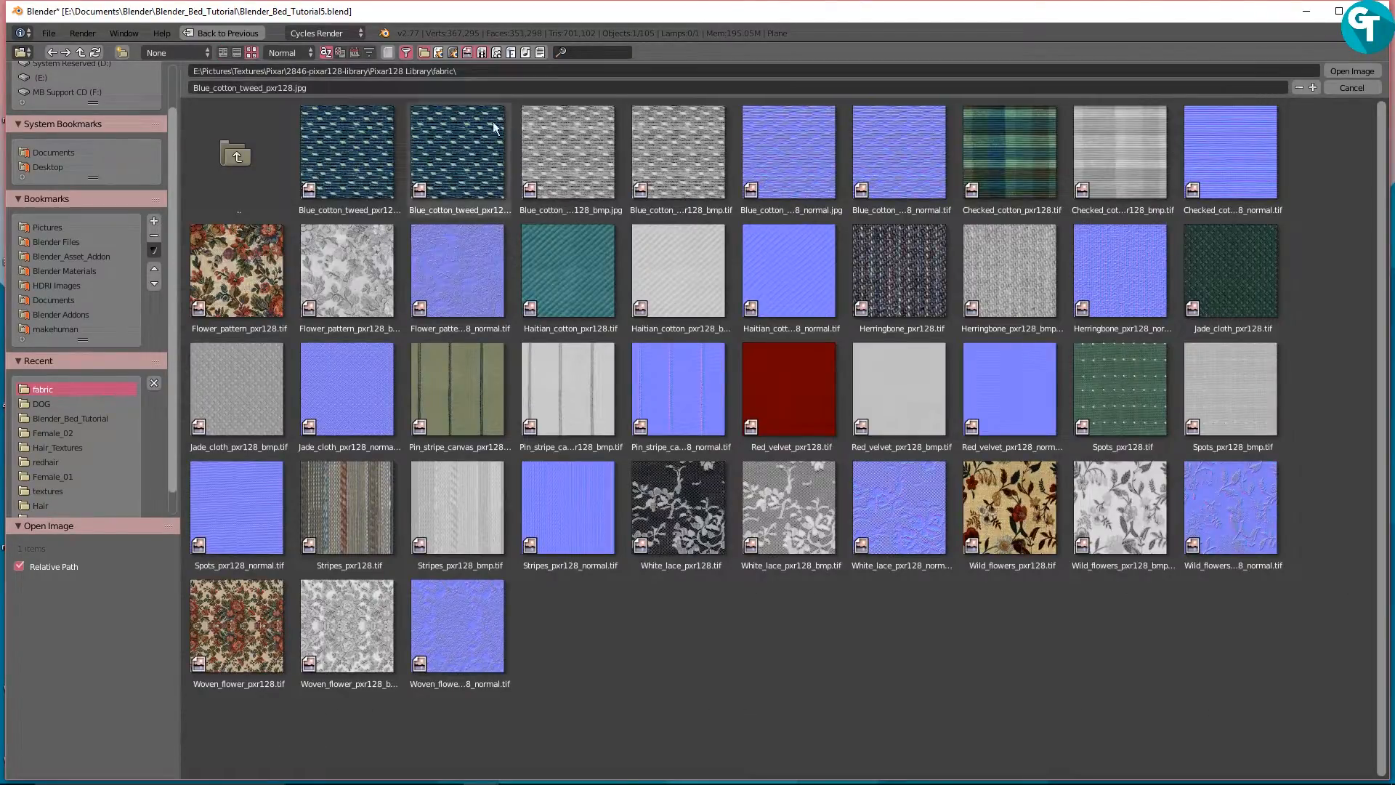
{"action": "left_click", "coordinate": [802, 161]}
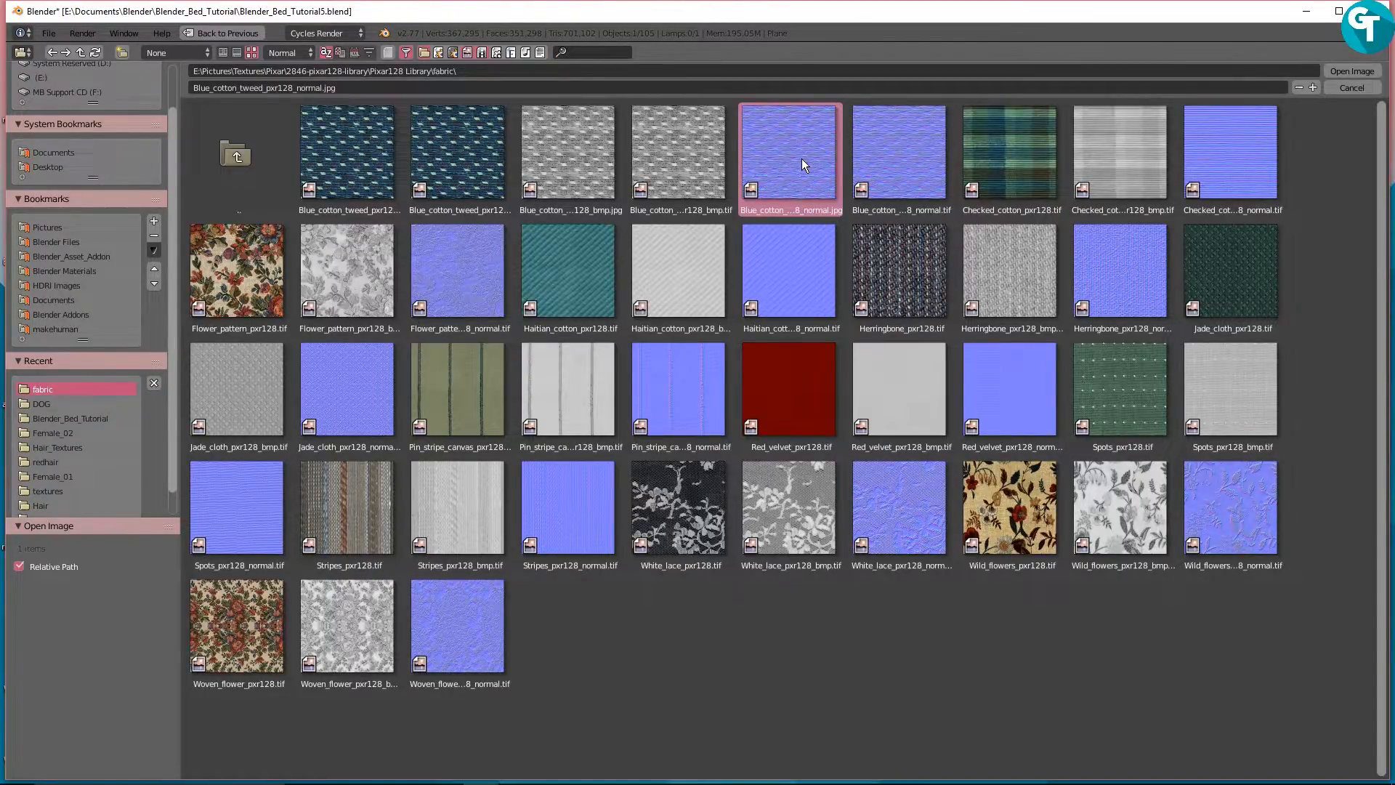
{"action": "left_click", "coordinate": [1366, 72]}
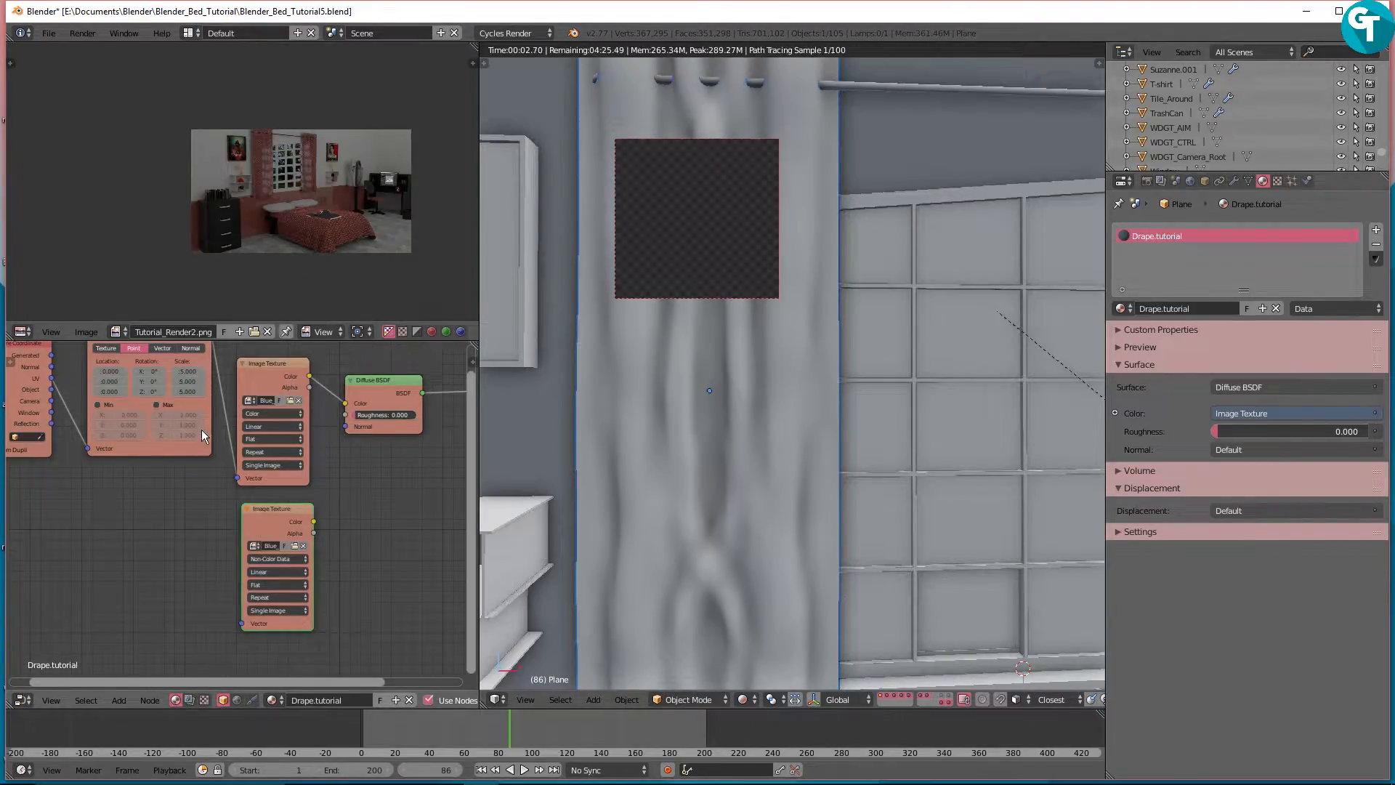
Step: Route the second image texture's Color through a new Normal Map node into the Diffuse BSDF's Normal input
{"action": "middle_click_drag", "start_coordinate": [187, 464], "coordinate": [182, 517]}
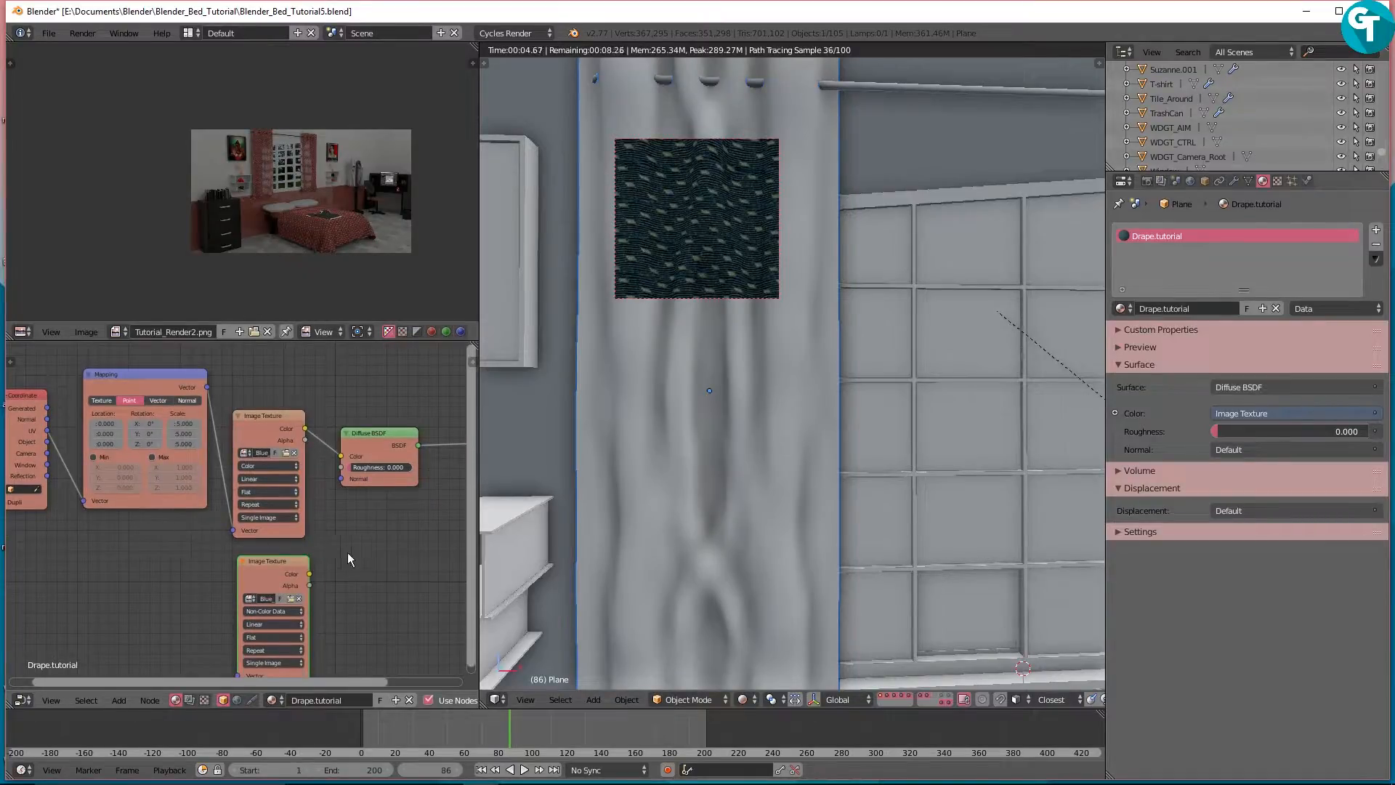
{"action": "middle_click_drag", "start_coordinate": [392, 577], "coordinate": [390, 564]}
{"action": "key", "text": "shift+a"}
{"action": "mouse_move", "coordinate": [391, 569]}
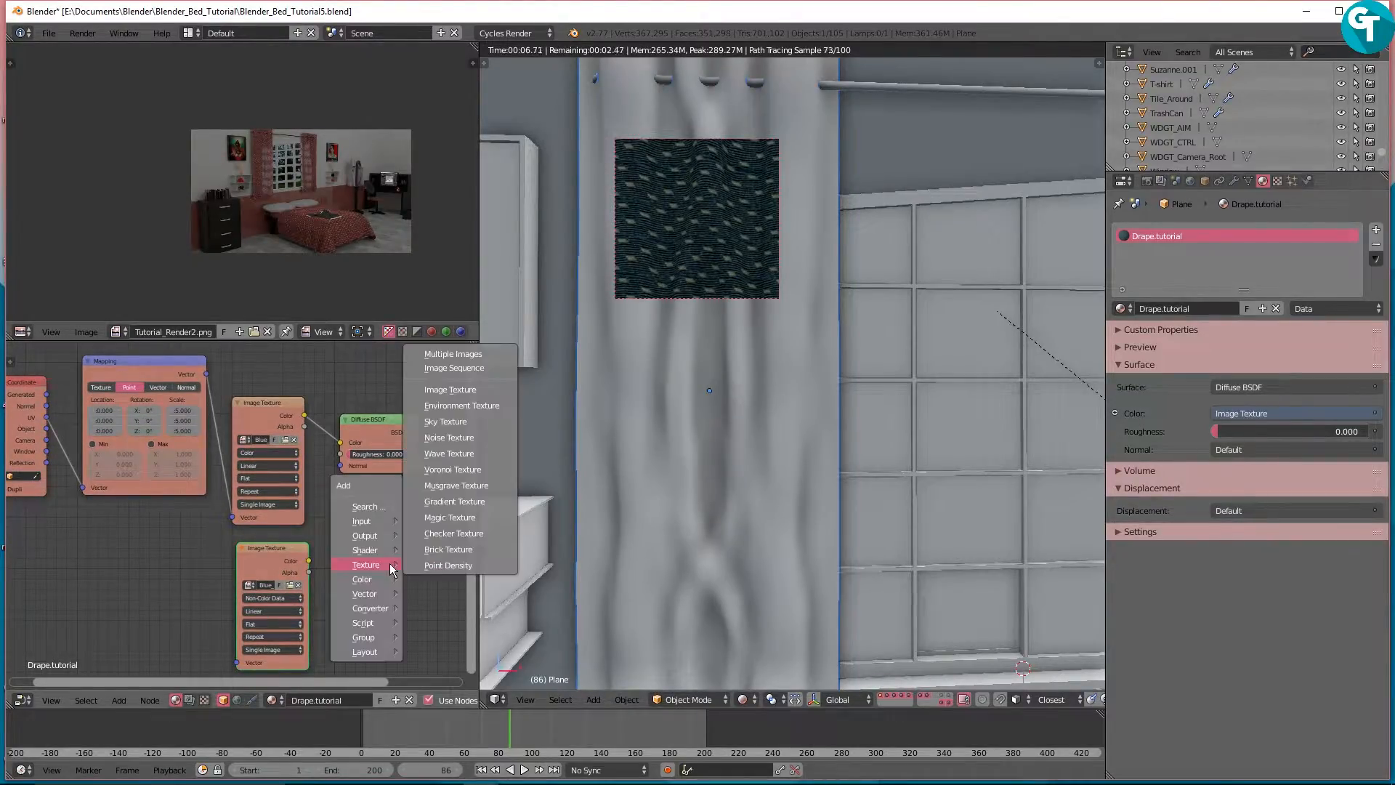
{"action": "mouse_move", "coordinate": [368, 596]}
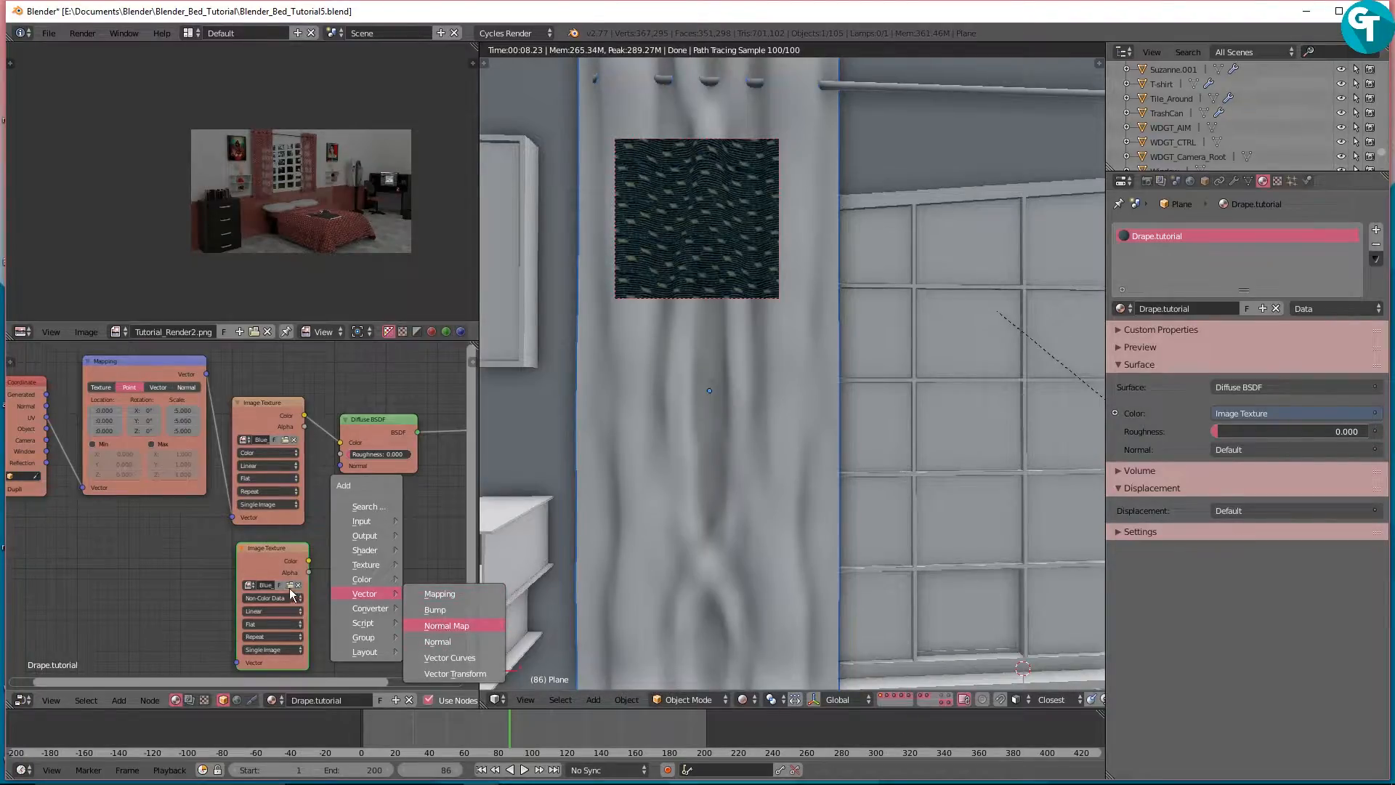
{"action": "left_click", "coordinate": [437, 626]}
{"action": "left_click", "coordinate": [324, 548]}
{"action": "left_click_drag", "start_coordinate": [309, 560], "coordinate": [329, 610]}
{"action": "left_click_drag", "start_coordinate": [401, 561], "coordinate": [337, 466]}
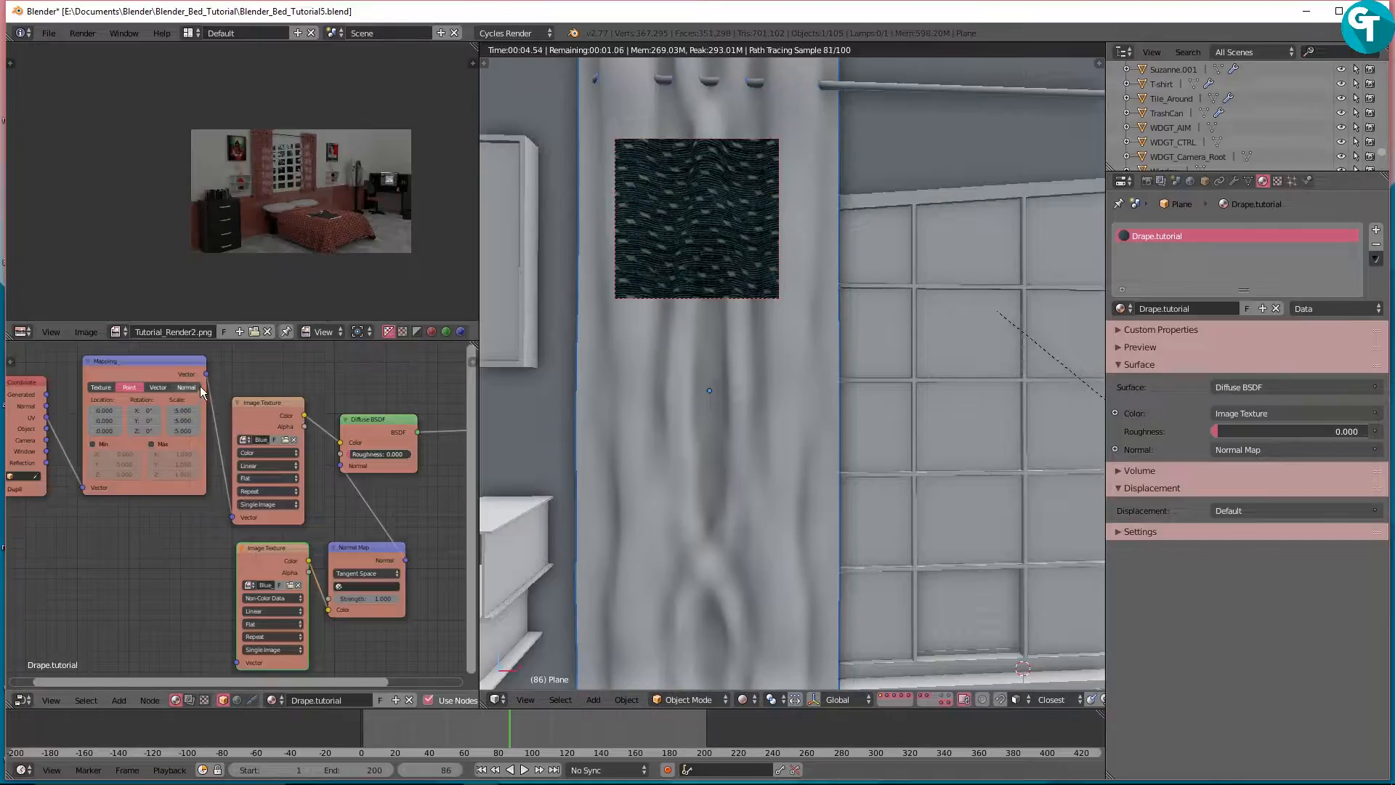
Step: Connect the Mapping node's Vector to the second Image Texture node and move Material Output farther from the Diffuse BSDF
{"action": "left_click_drag", "start_coordinate": [207, 373], "coordinate": [241, 665]}
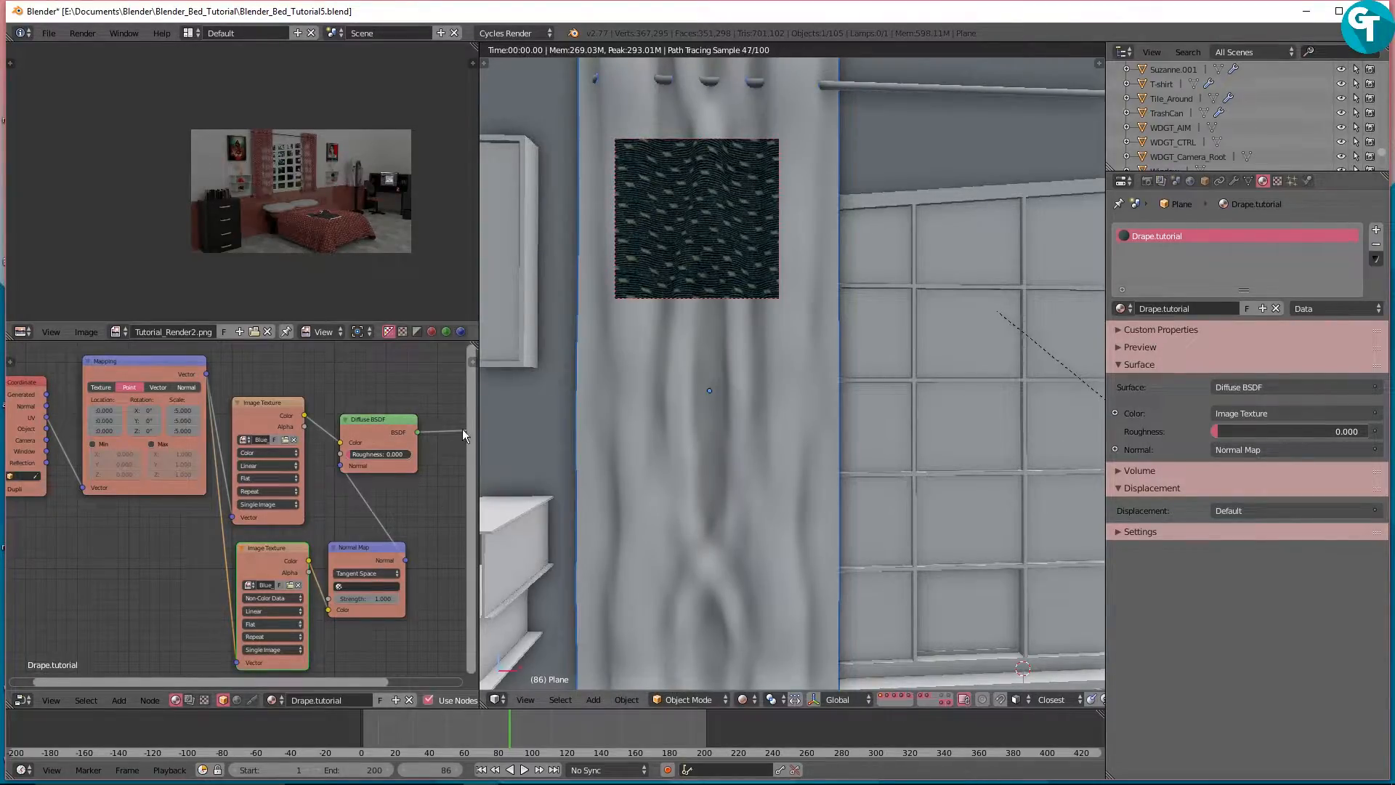
{"action": "middle_click_drag", "start_coordinate": [412, 501], "coordinate": [113, 494]}
{"action": "left_click_drag", "start_coordinate": [244, 412], "coordinate": [341, 421]}
{"action": "scroll", "coordinate": [247, 455], "scroll_direction": "down", "scroll_amount": 1}
{"action": "middle_click_drag", "start_coordinate": [239, 478], "coordinate": [308, 473]}
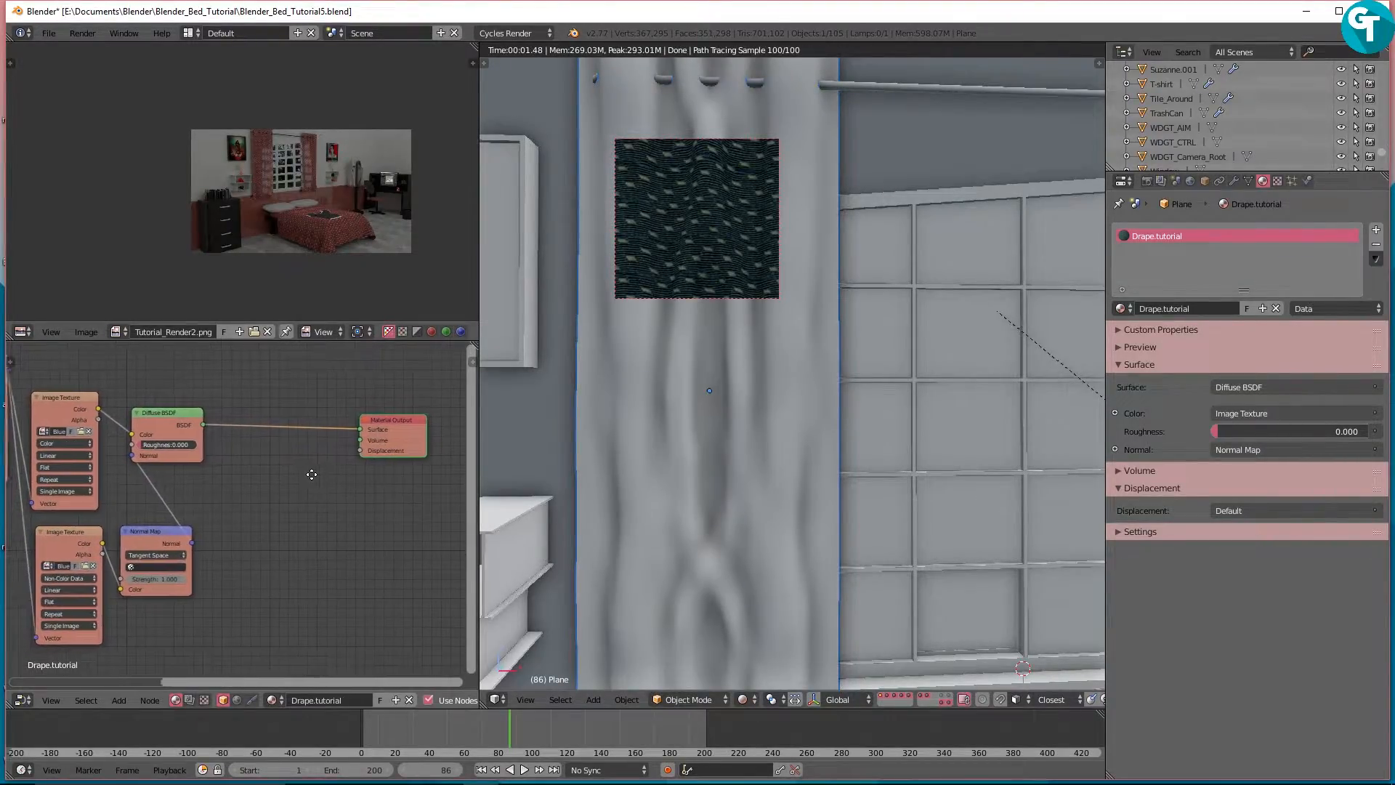
Step: Insert a Mix Shader node on the link between the Diffuse BSDF and Material Output
{"action": "key", "text": "shift+a"}
{"action": "mouse_move", "coordinate": [263, 474]}
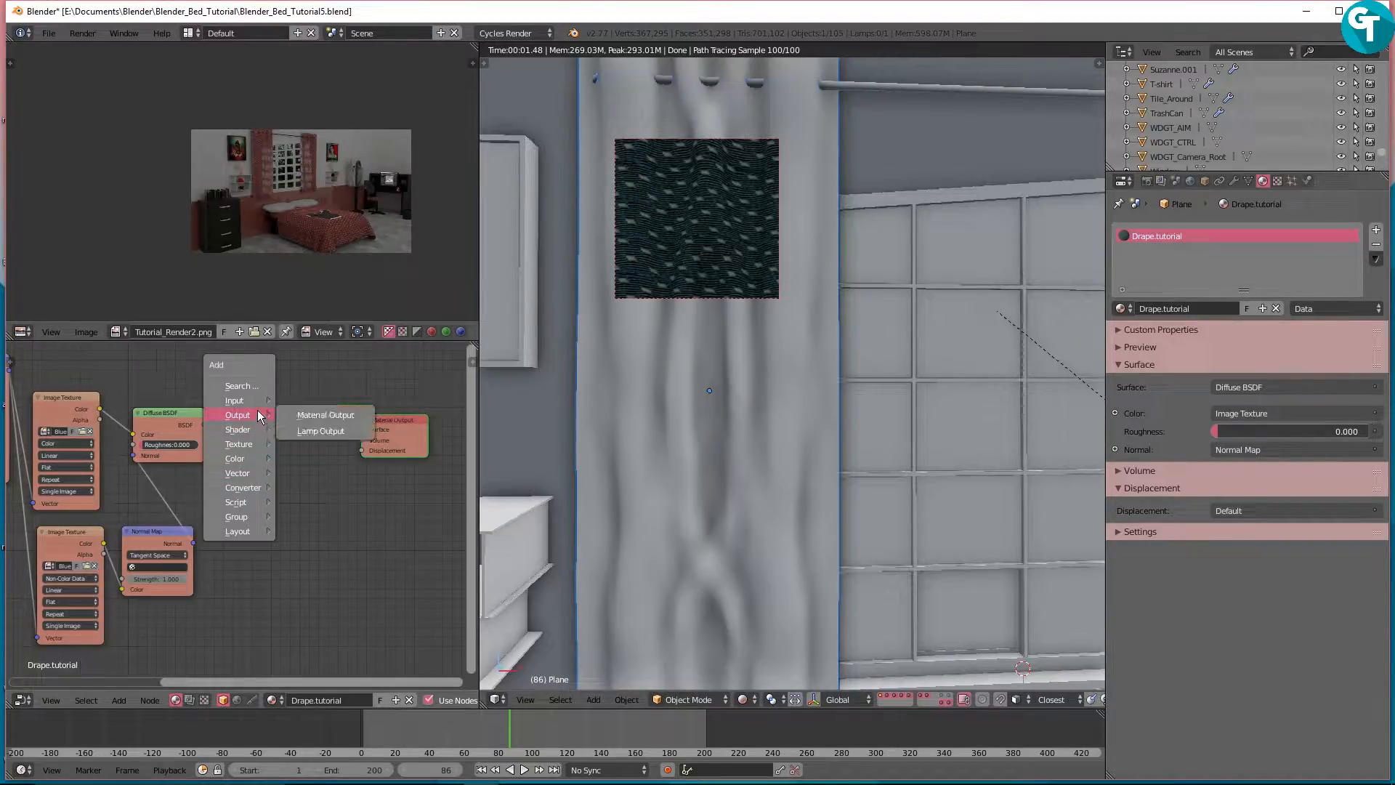
{"action": "mouse_move", "coordinate": [265, 430]}
{"action": "left_click", "coordinate": [308, 430]}
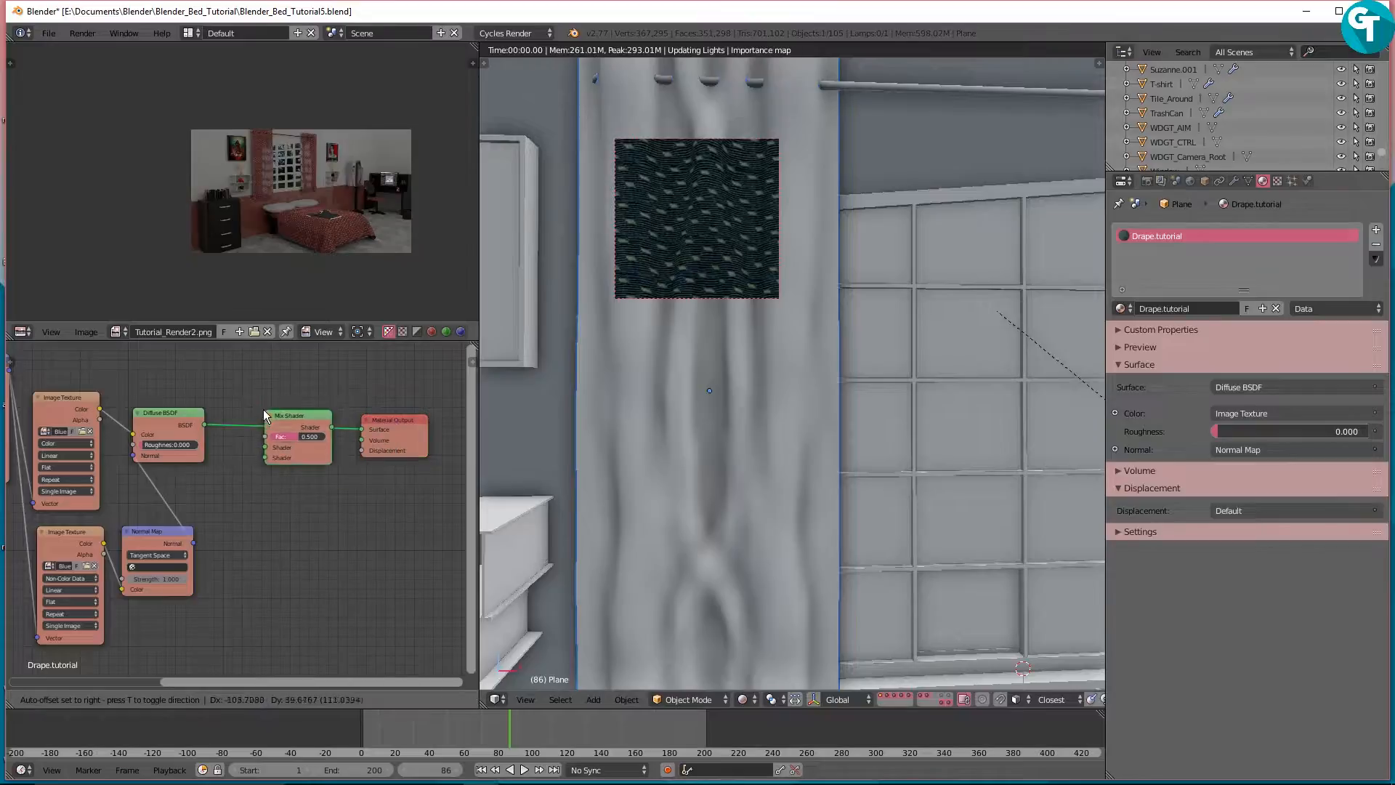
{"action": "left_click", "coordinate": [248, 399]}
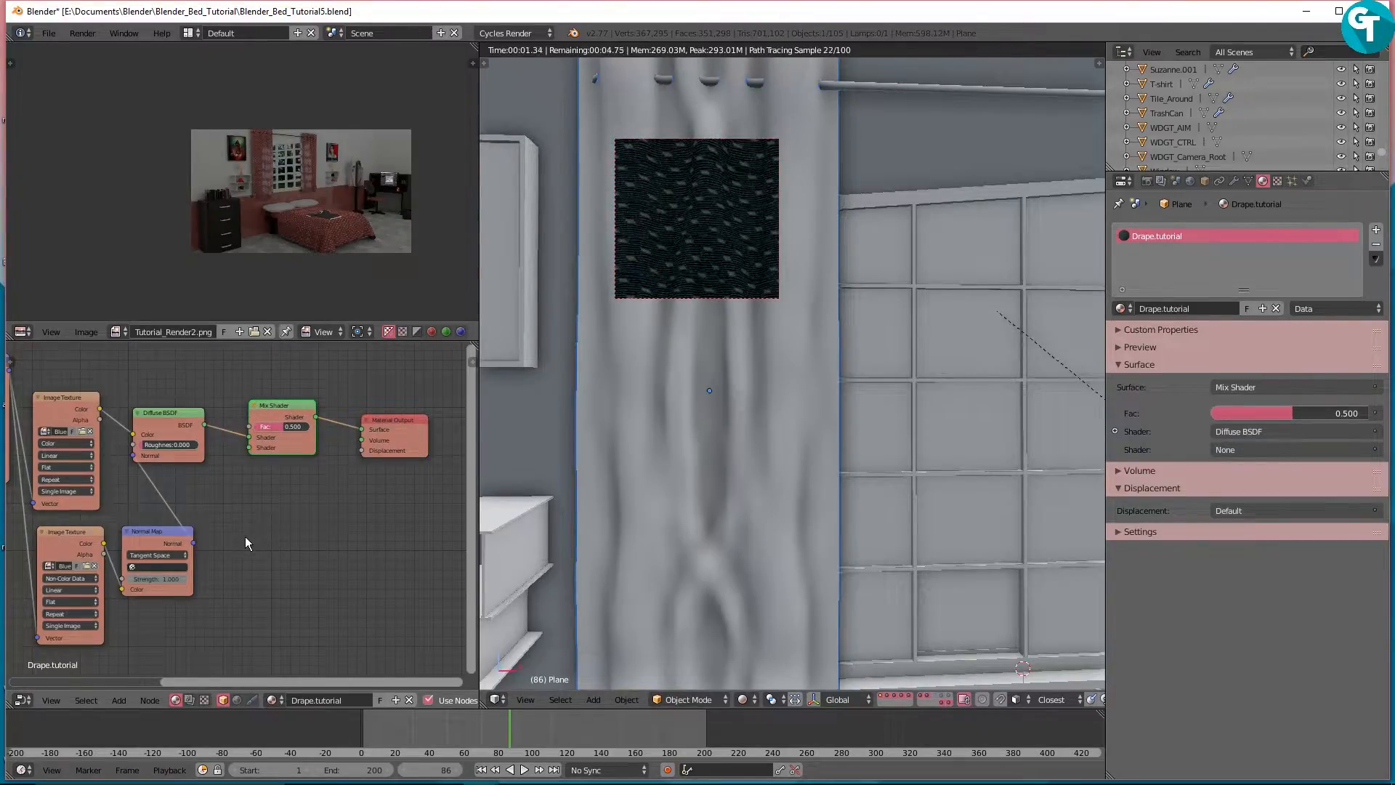
Step: Add a Translucent BSDF node below the Diffuse BSDF and Mix Shader nodes
{"action": "key", "text": "shift+a"}
{"action": "mouse_move", "coordinate": [247, 539]}
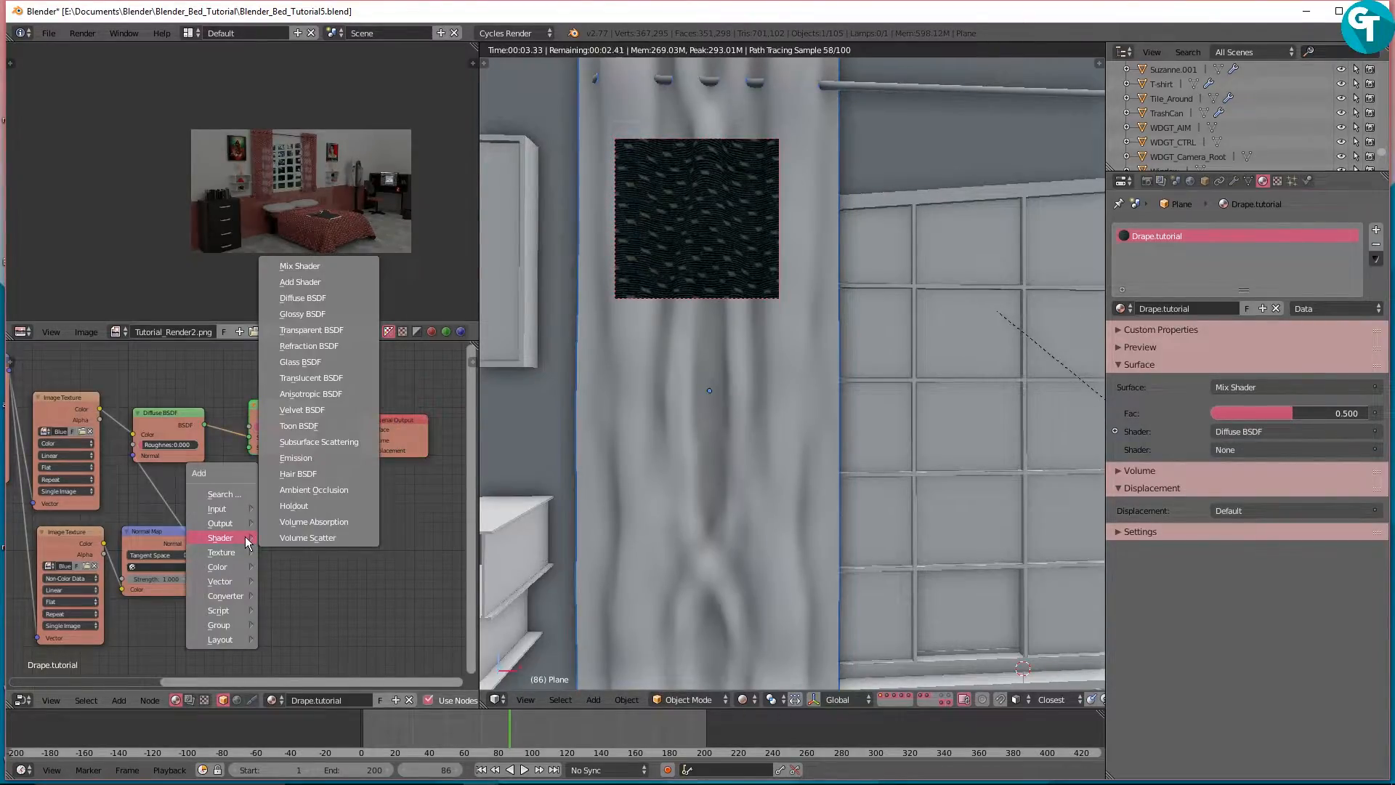
{"action": "left_click", "coordinate": [323, 377]}
{"action": "left_click", "coordinate": [194, 503]}
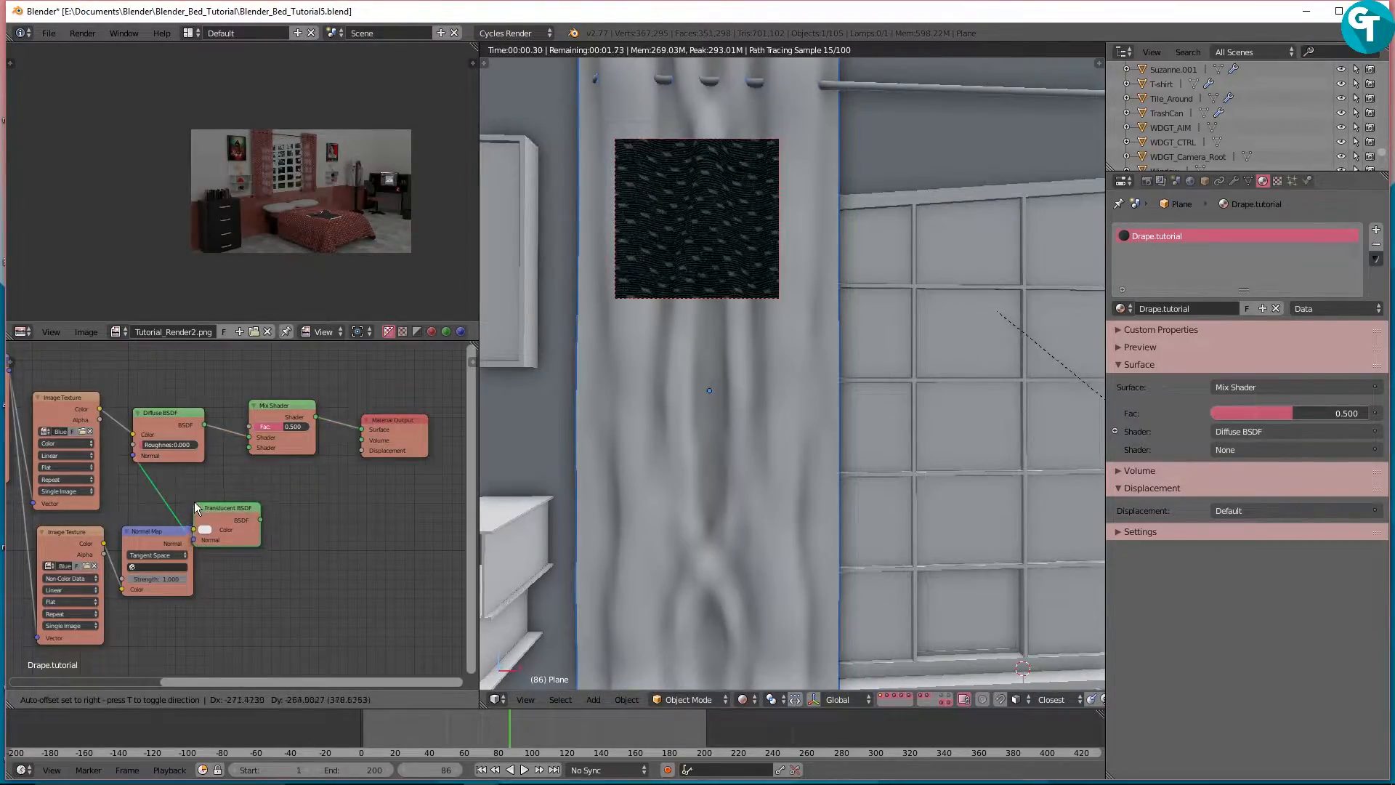
Step: Connect the Translucent BSDF to the Mix Shader's second Shader input and the Normal Map to the Translucent's Normal, spacing the nodes apart
{"action": "left_click_drag", "start_coordinate": [369, 440], "coordinate": [434, 434]}
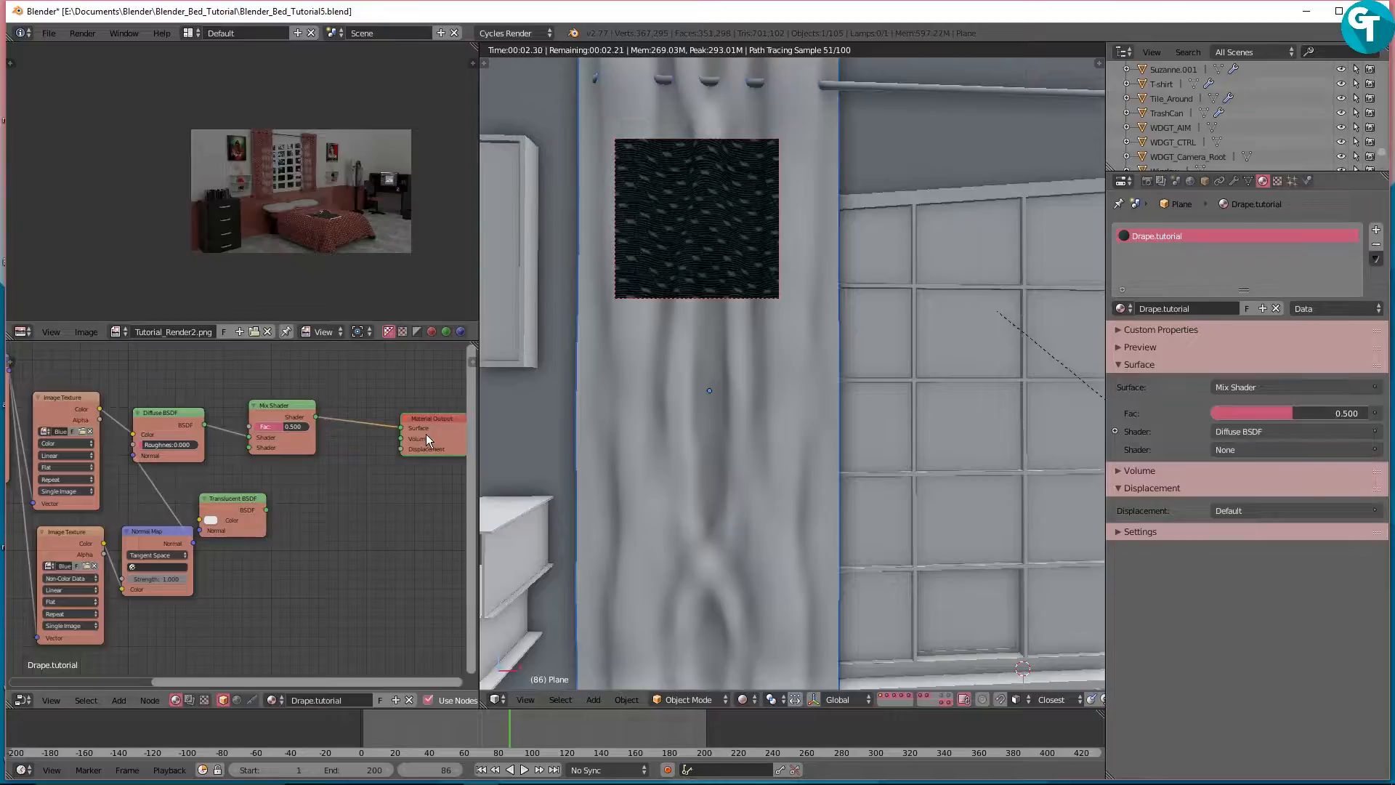
{"action": "left_click_drag", "start_coordinate": [286, 407], "coordinate": [330, 410]}
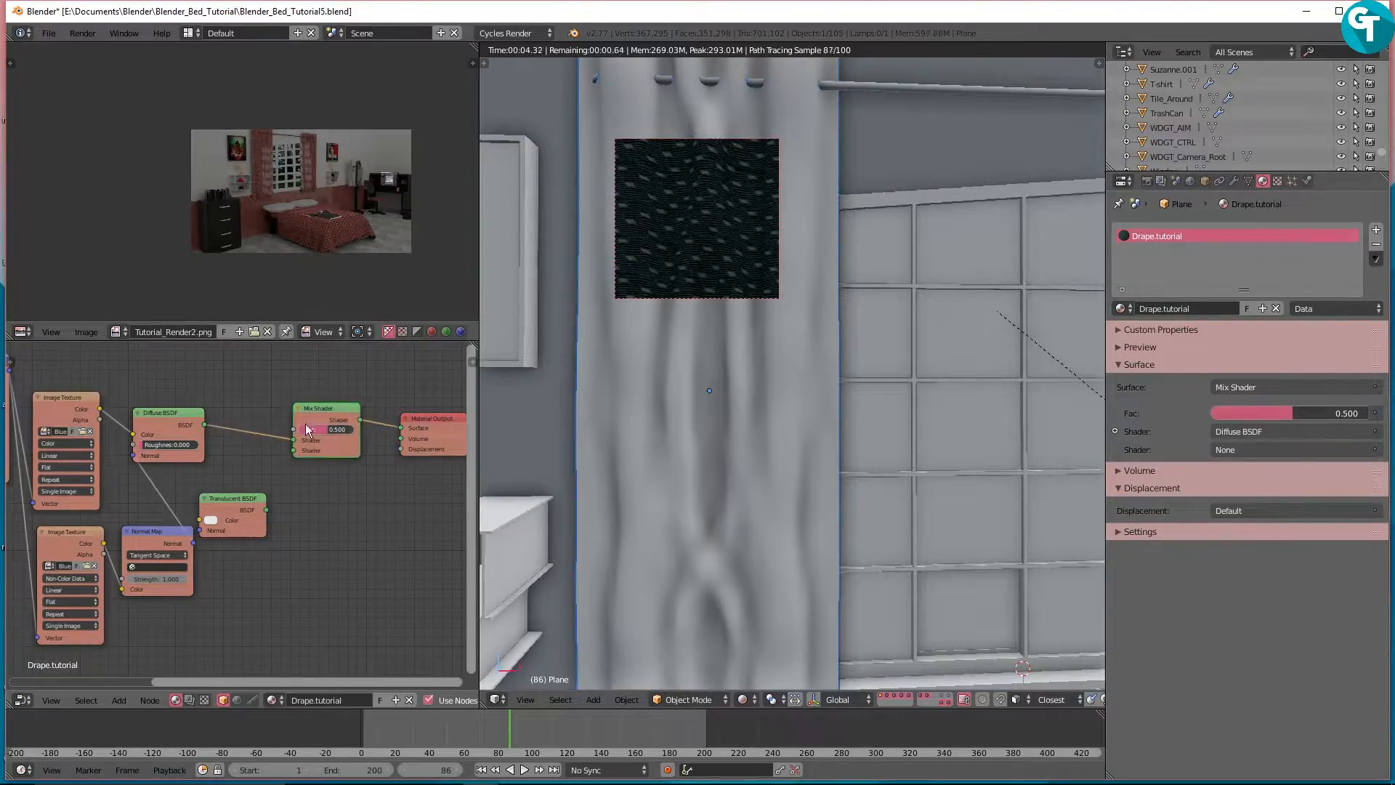
{"action": "left_click_drag", "start_coordinate": [265, 509], "coordinate": [294, 450]}
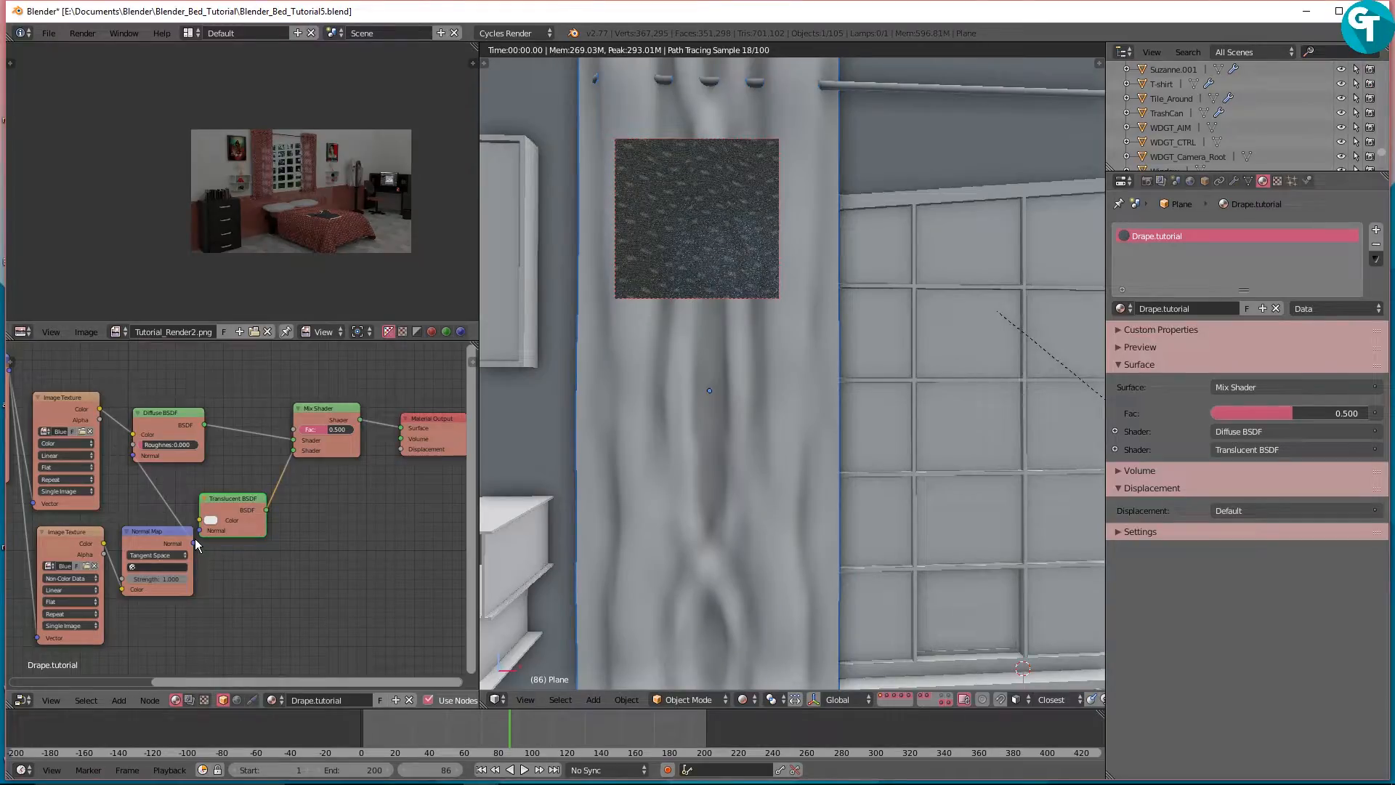
{"action": "left_click_drag", "start_coordinate": [193, 539], "coordinate": [276, 501]}
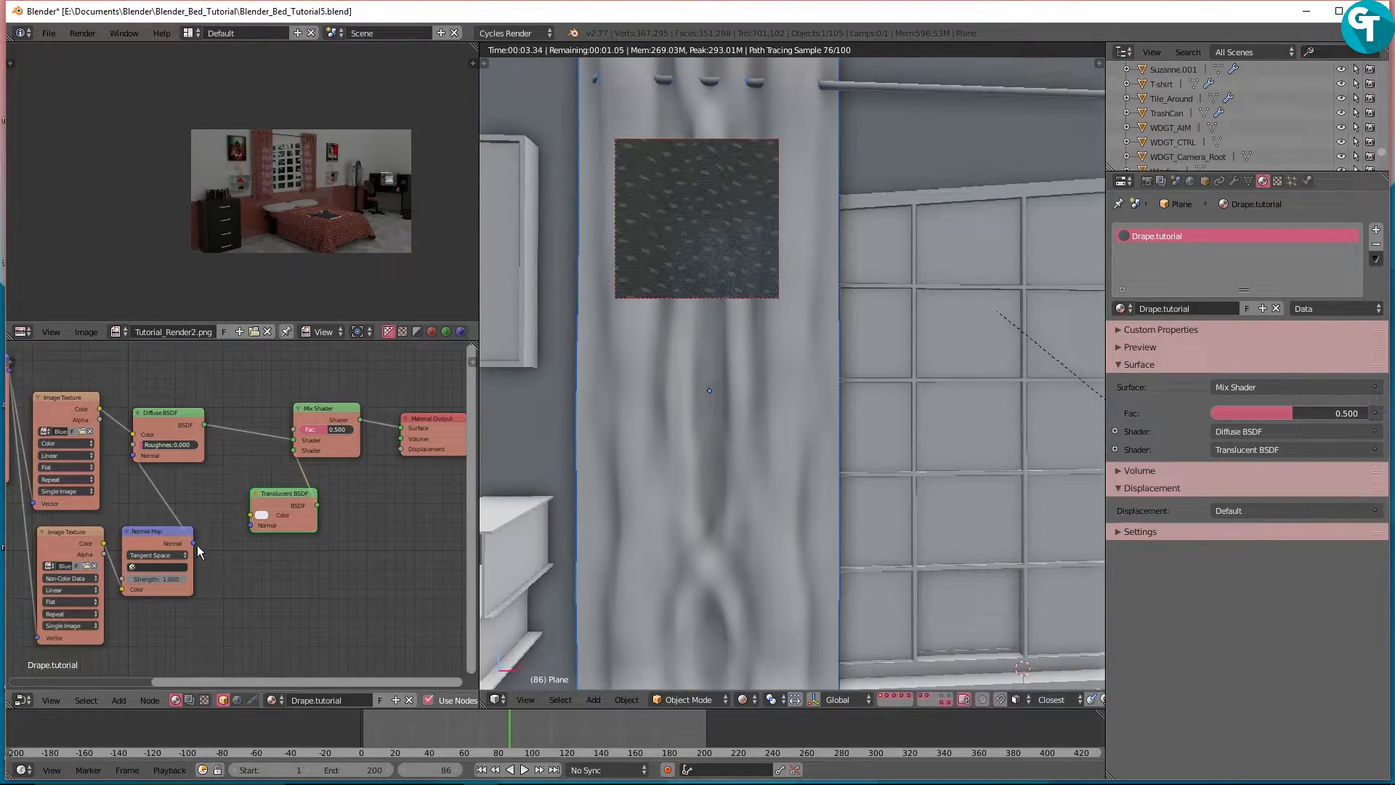
{"action": "left_click_drag", "start_coordinate": [192, 541], "coordinate": [251, 526]}
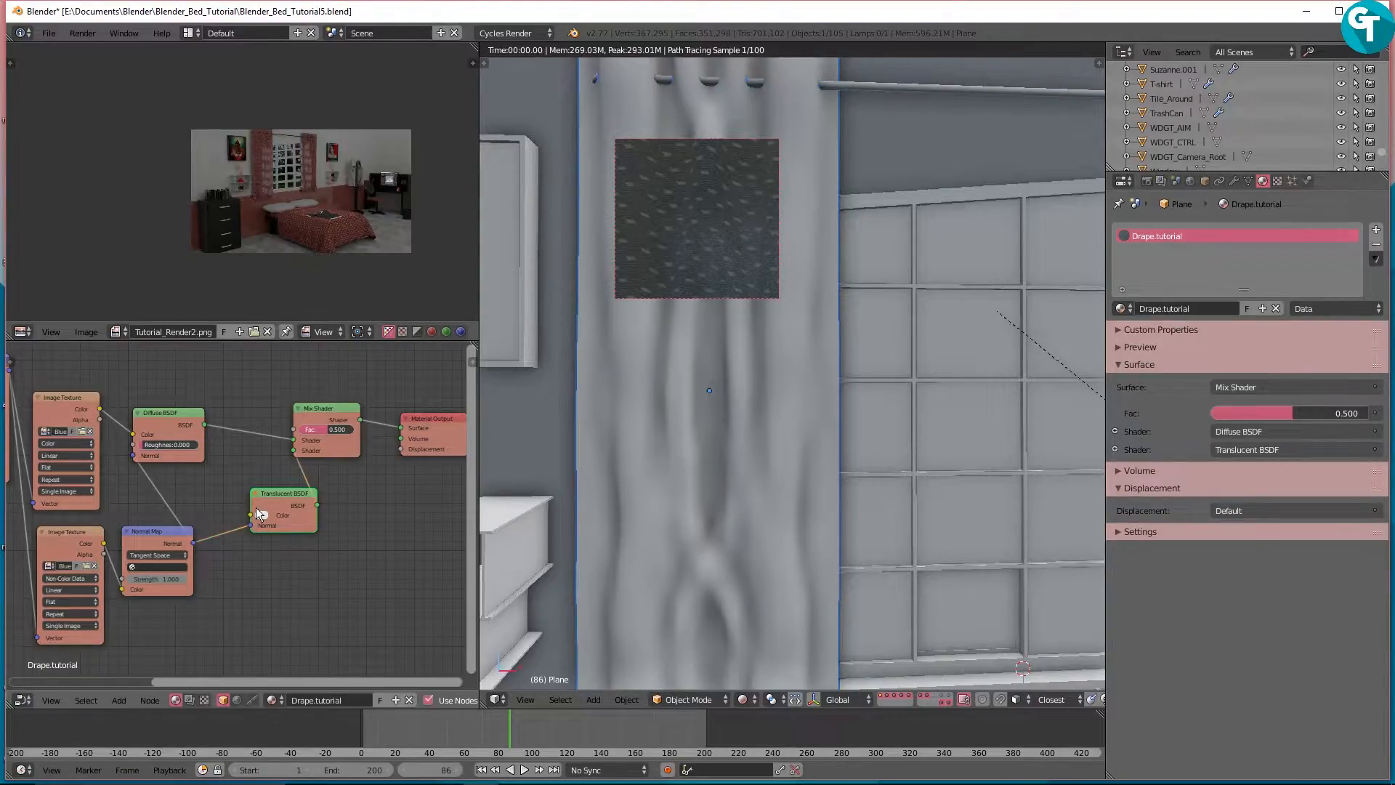
Step: Set the Mix Shader's Fac to 0.2
{"action": "left_click", "coordinate": [331, 430]}
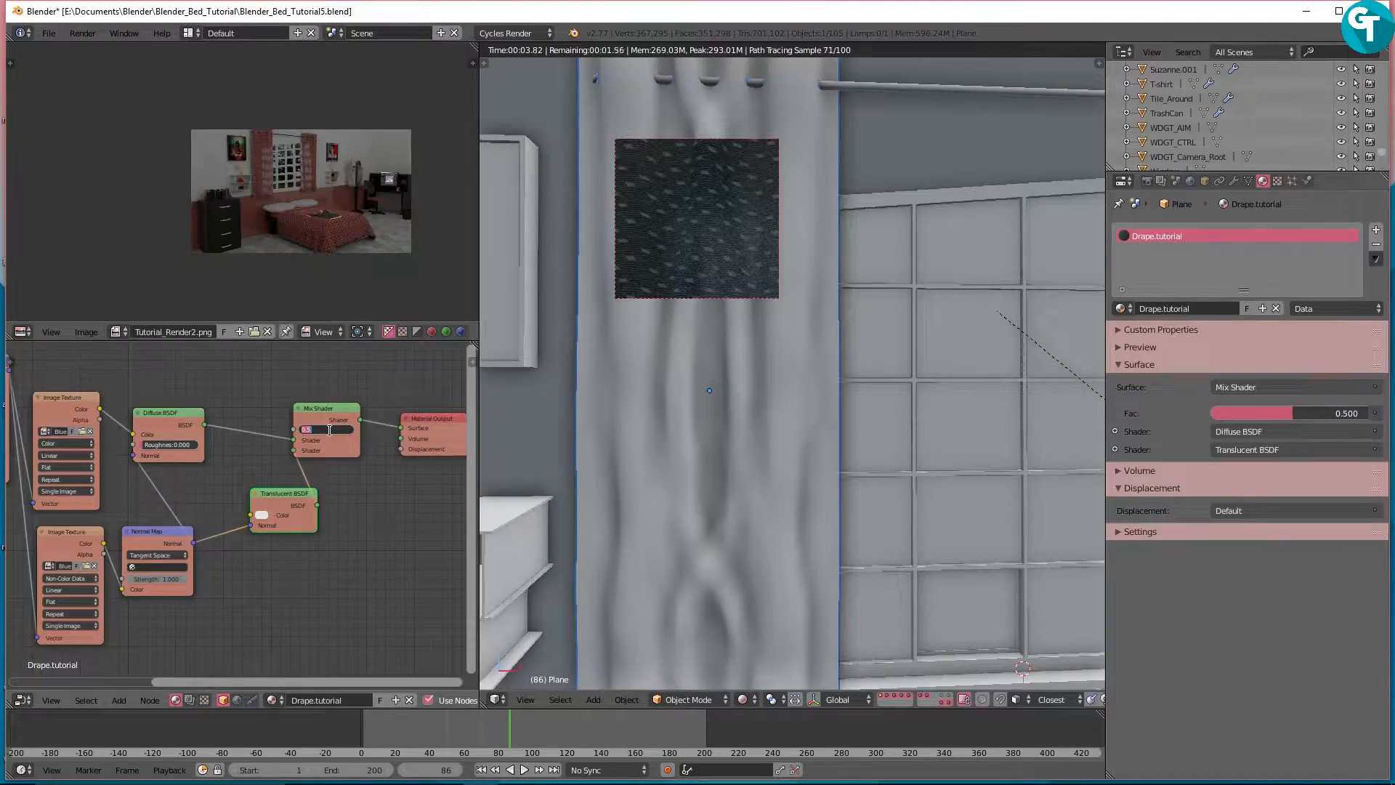
{"action": "key", "text": "BackSpace"}
{"action": "type", "text": "0.2"}
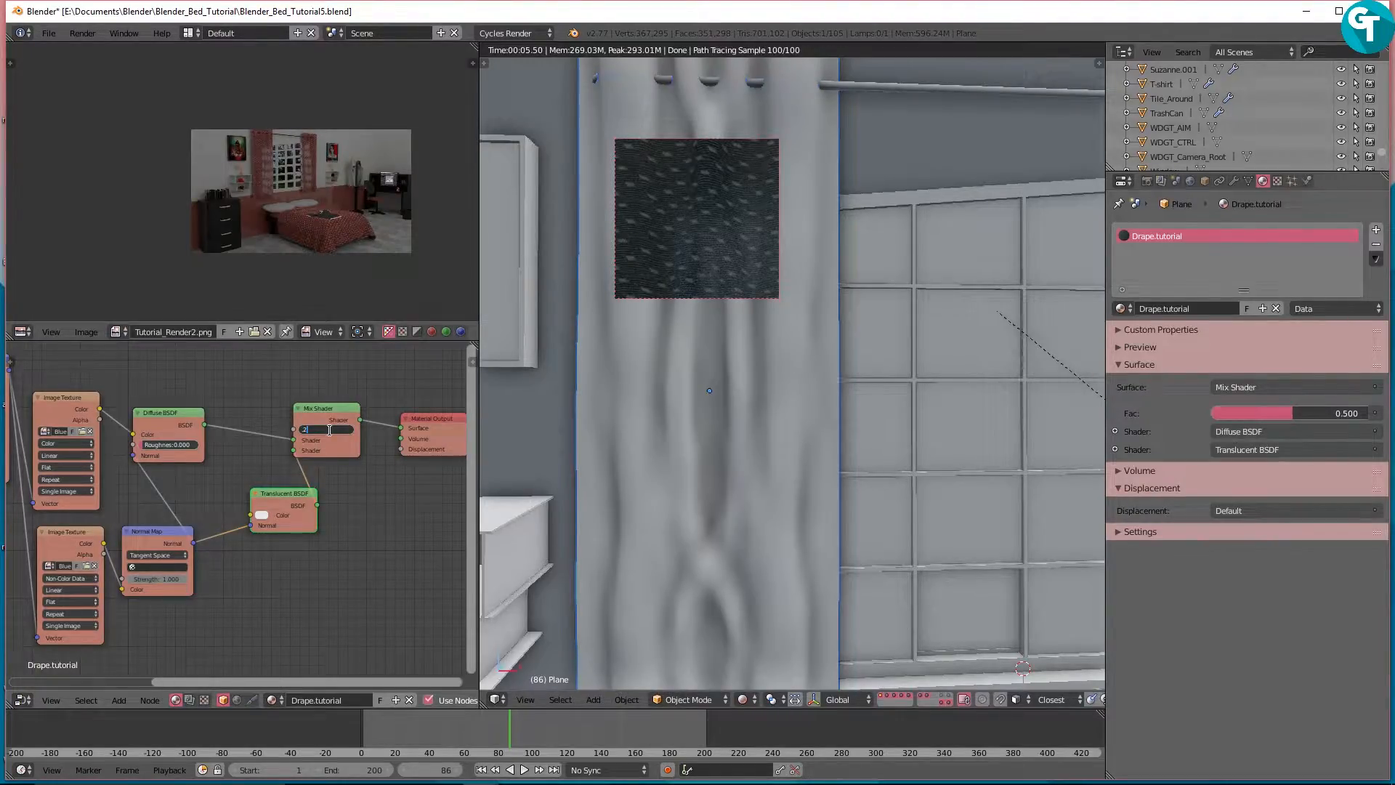
{"action": "key", "text": "Return"}
Step: Space out Material Output, the Mix Shader and the Diffuse BSDF to open a gap after the first Image Texture
{"action": "middle_click_drag", "start_coordinate": [295, 576], "coordinate": [270, 626]}
{"action": "left_click_drag", "start_coordinate": [398, 472], "coordinate": [443, 464]}
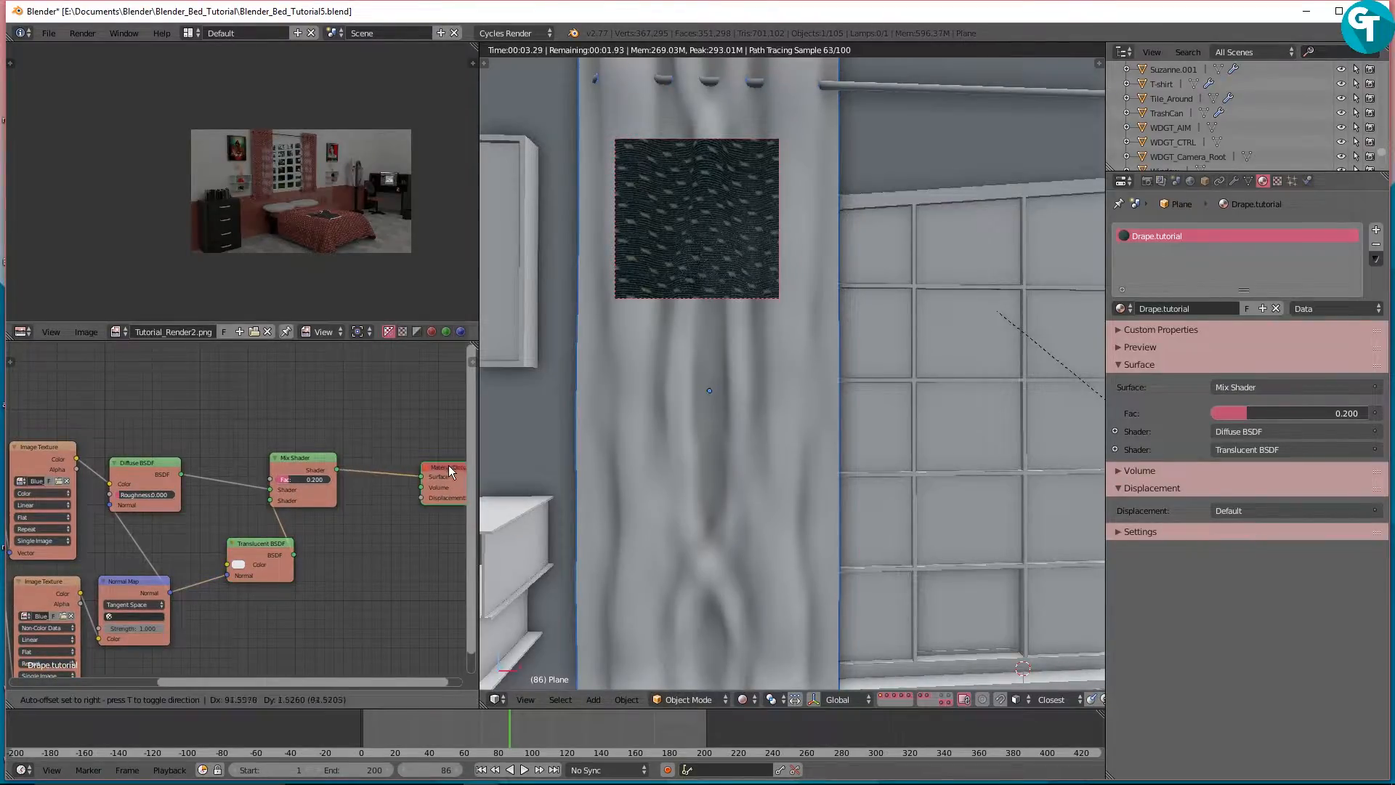
{"action": "left_click_drag", "start_coordinate": [300, 458], "coordinate": [359, 464]}
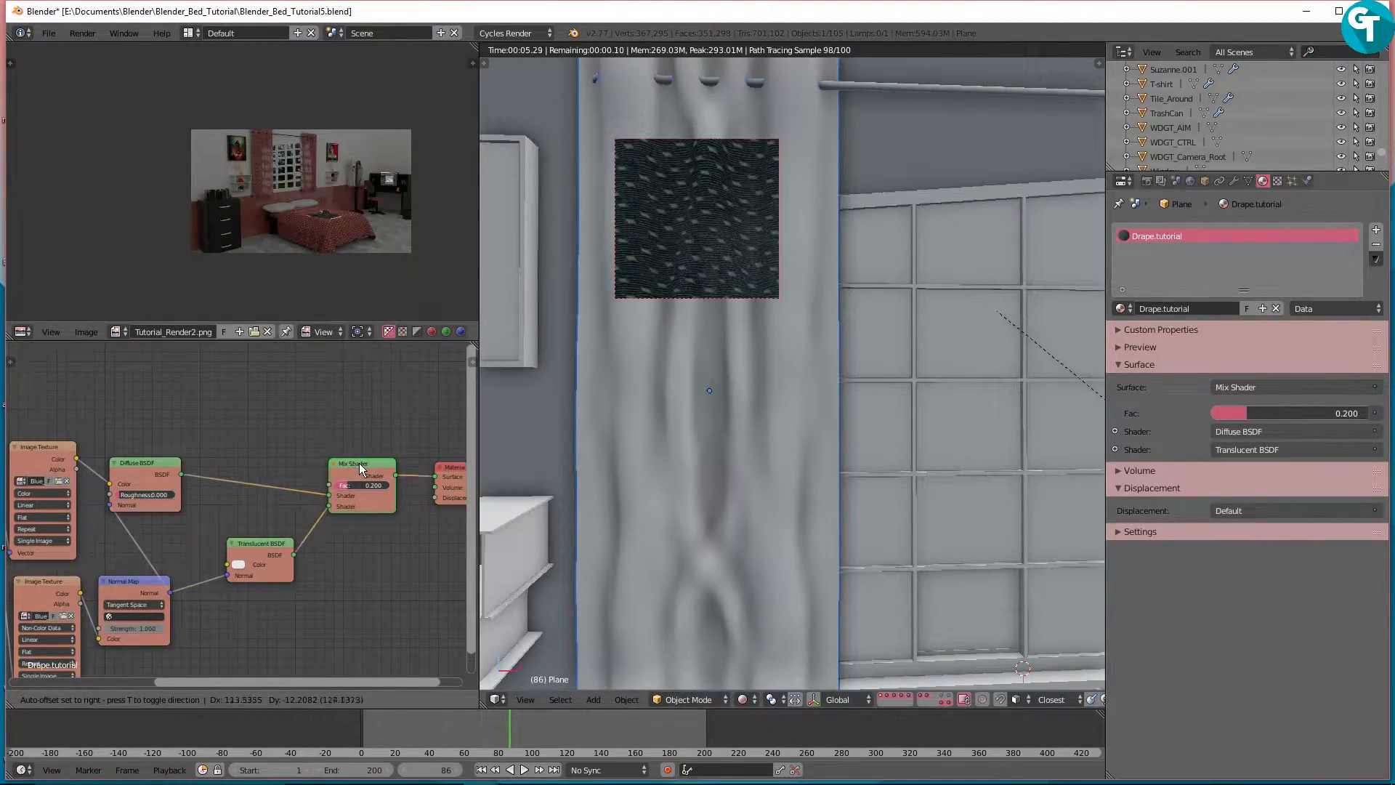
{"action": "middle_click_drag", "start_coordinate": [266, 391], "coordinate": [327, 420]}
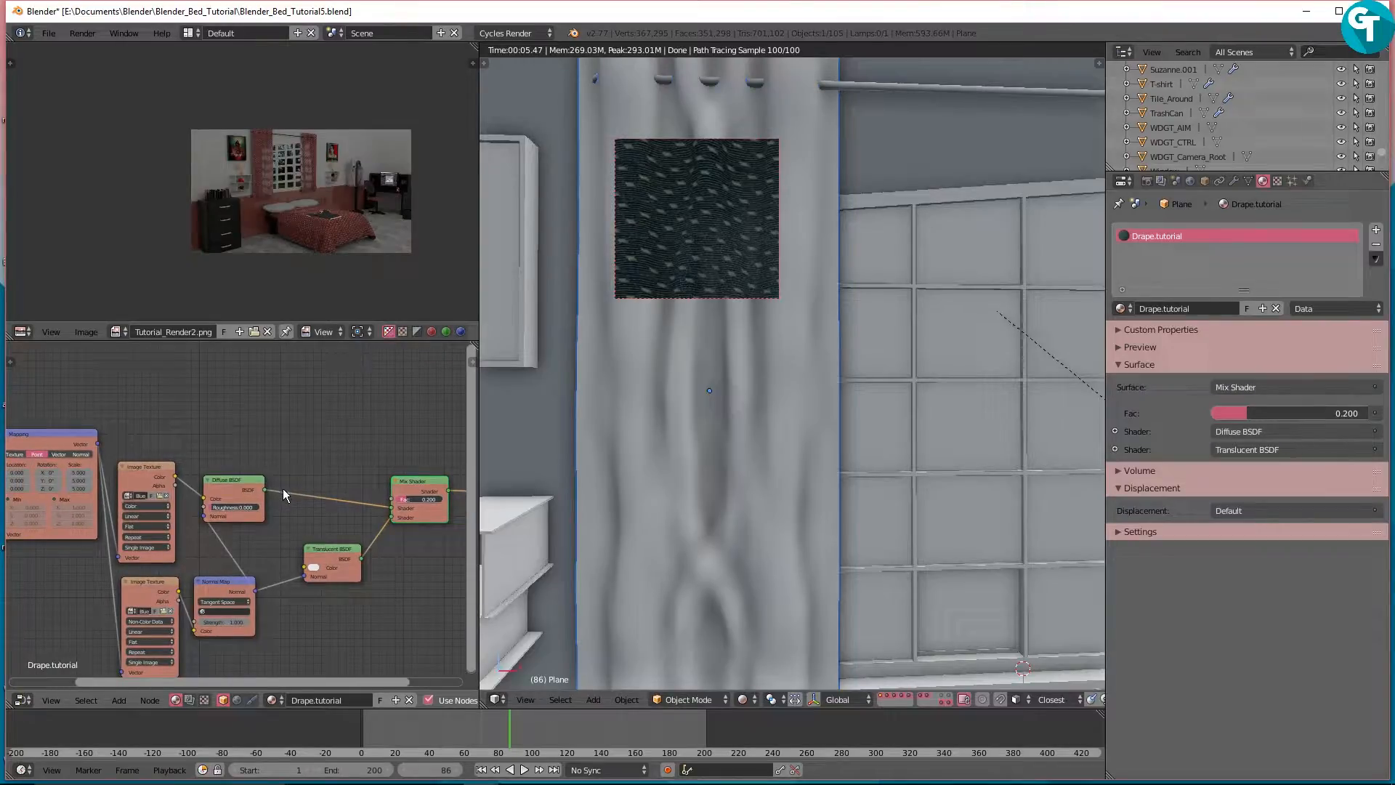
{"action": "left_click_drag", "start_coordinate": [240, 482], "coordinate": [350, 485]}
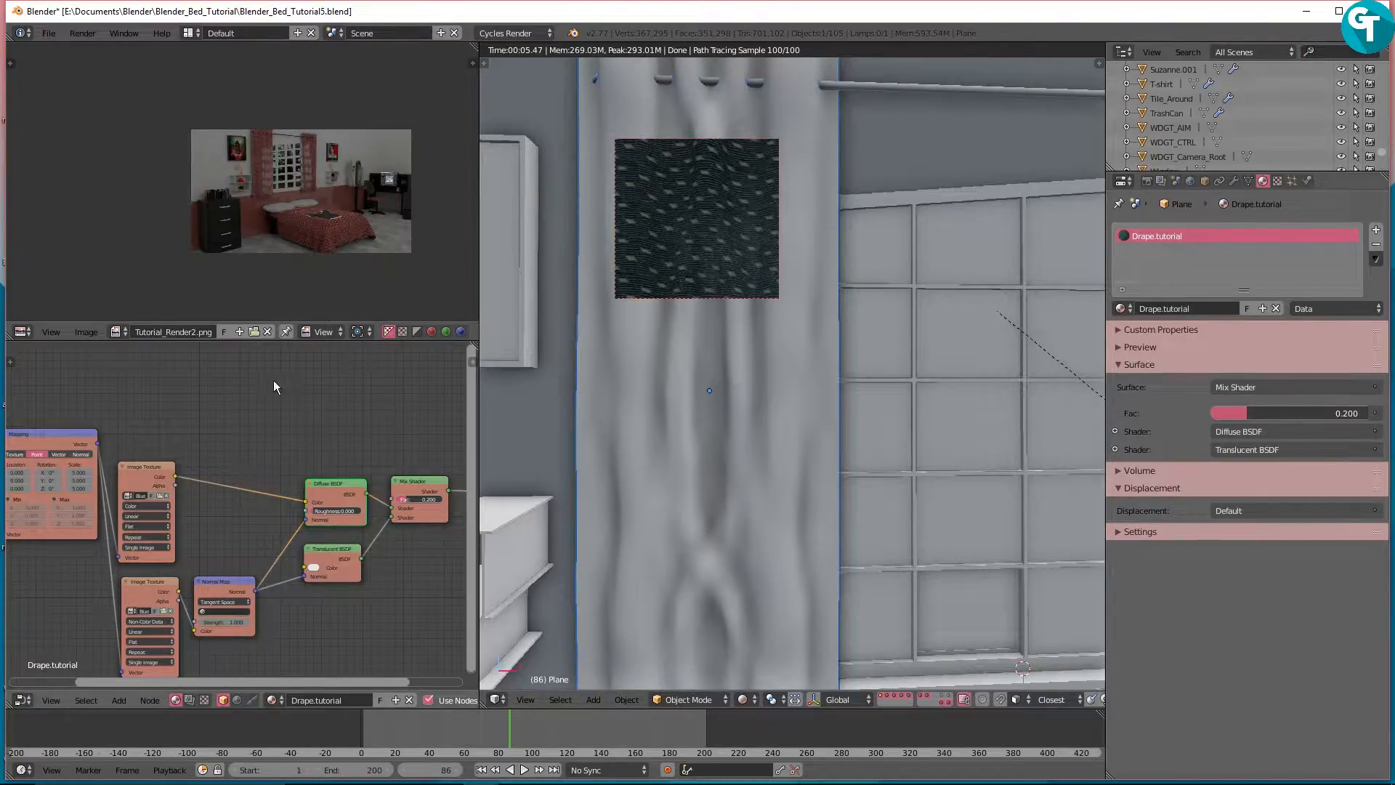
Step: Insert an RGB Curves node between the first Image Texture and the Diffuse BSDF's Color input
{"action": "key", "text": "shift+a"}
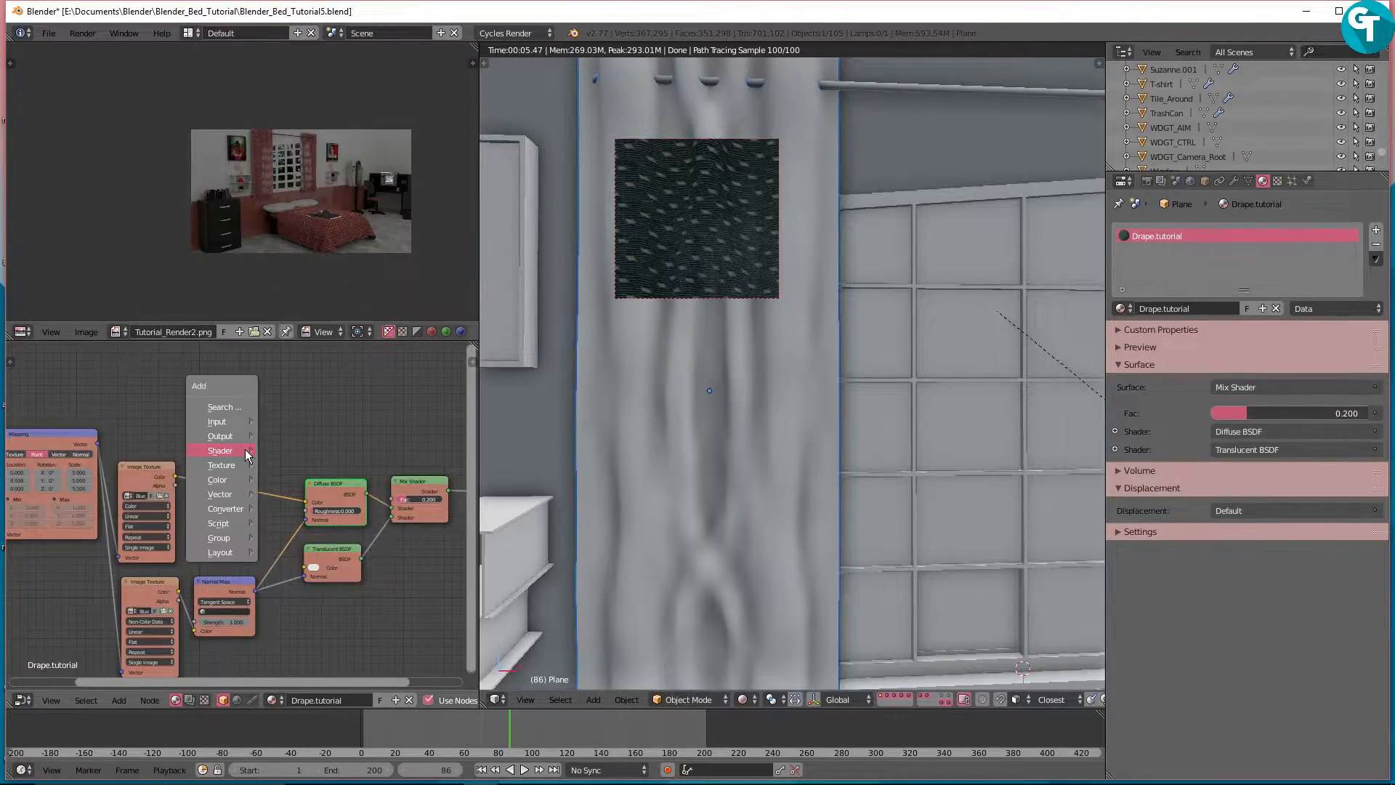
{"action": "mouse_move", "coordinate": [218, 481]}
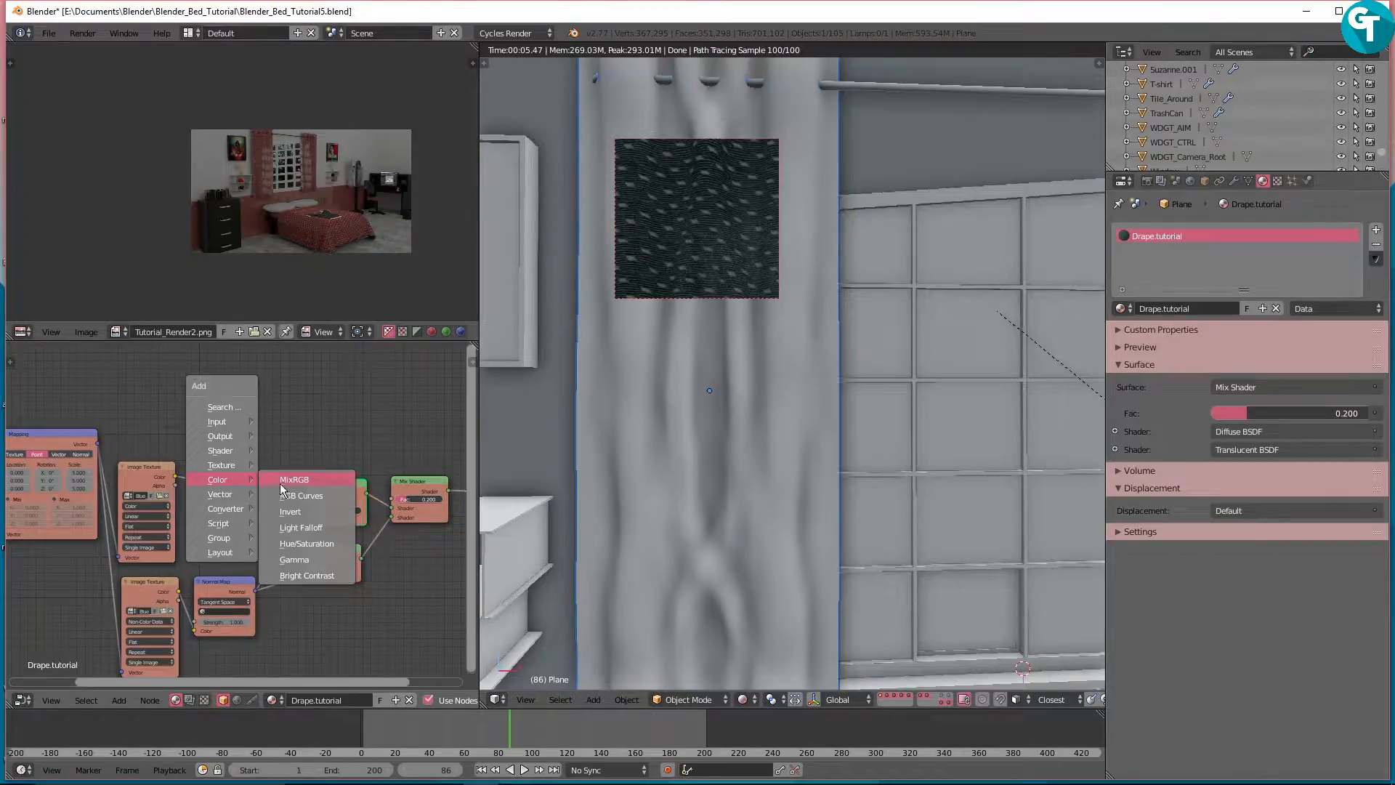
{"action": "left_click", "coordinate": [312, 500]}
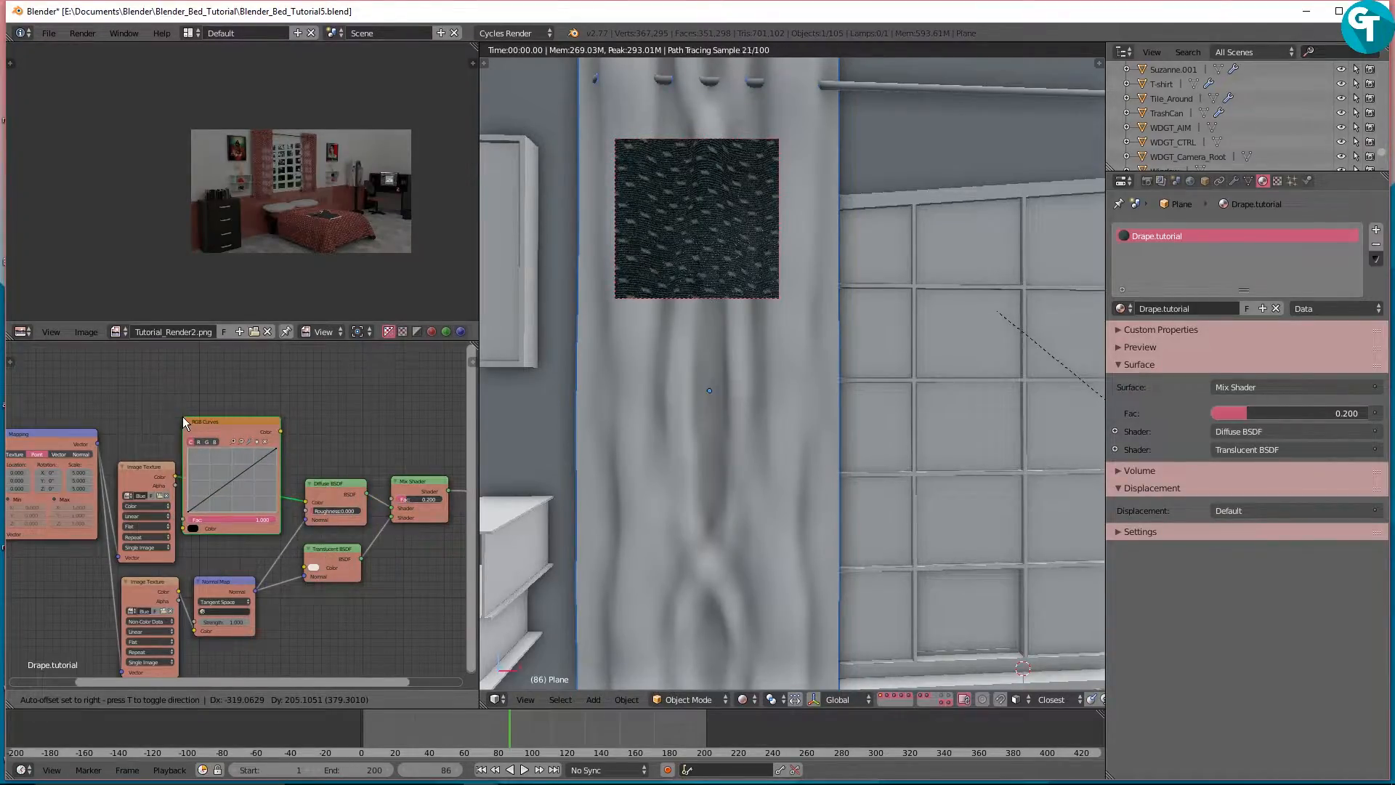
{"action": "left_click", "coordinate": [193, 430]}
Step: Raise the RGB Curves node's red channel with a point at about X 0.077, Y 0.875, and check the material preview
{"action": "left_click", "coordinate": [224, 443]}
{"action": "scroll", "coordinate": [268, 547], "scroll_direction": "up", "scroll_amount": 2}
{"action": "scroll", "coordinate": [349, 550], "scroll_direction": "up", "scroll_amount": 3}
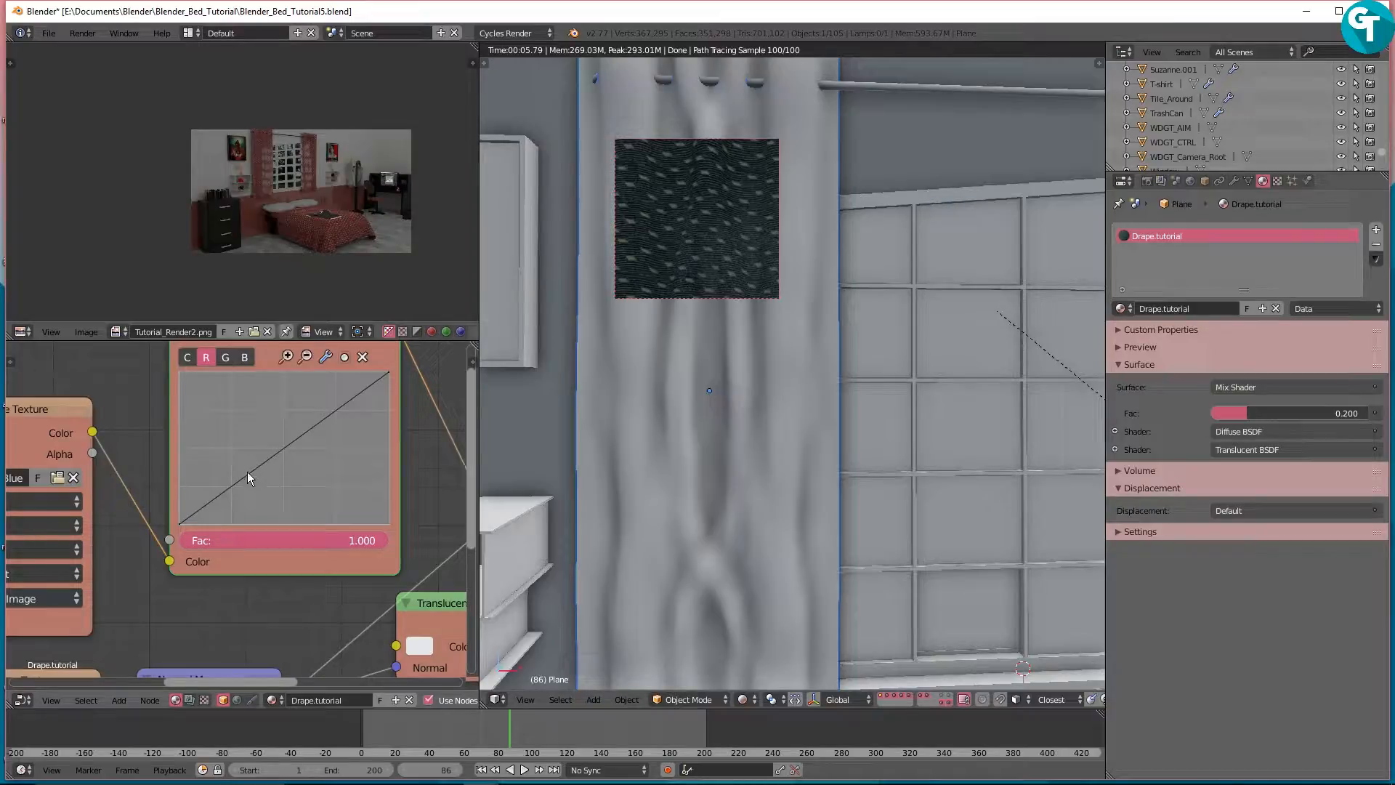
{"action": "left_click_drag", "start_coordinate": [247, 473], "coordinate": [194, 391]}
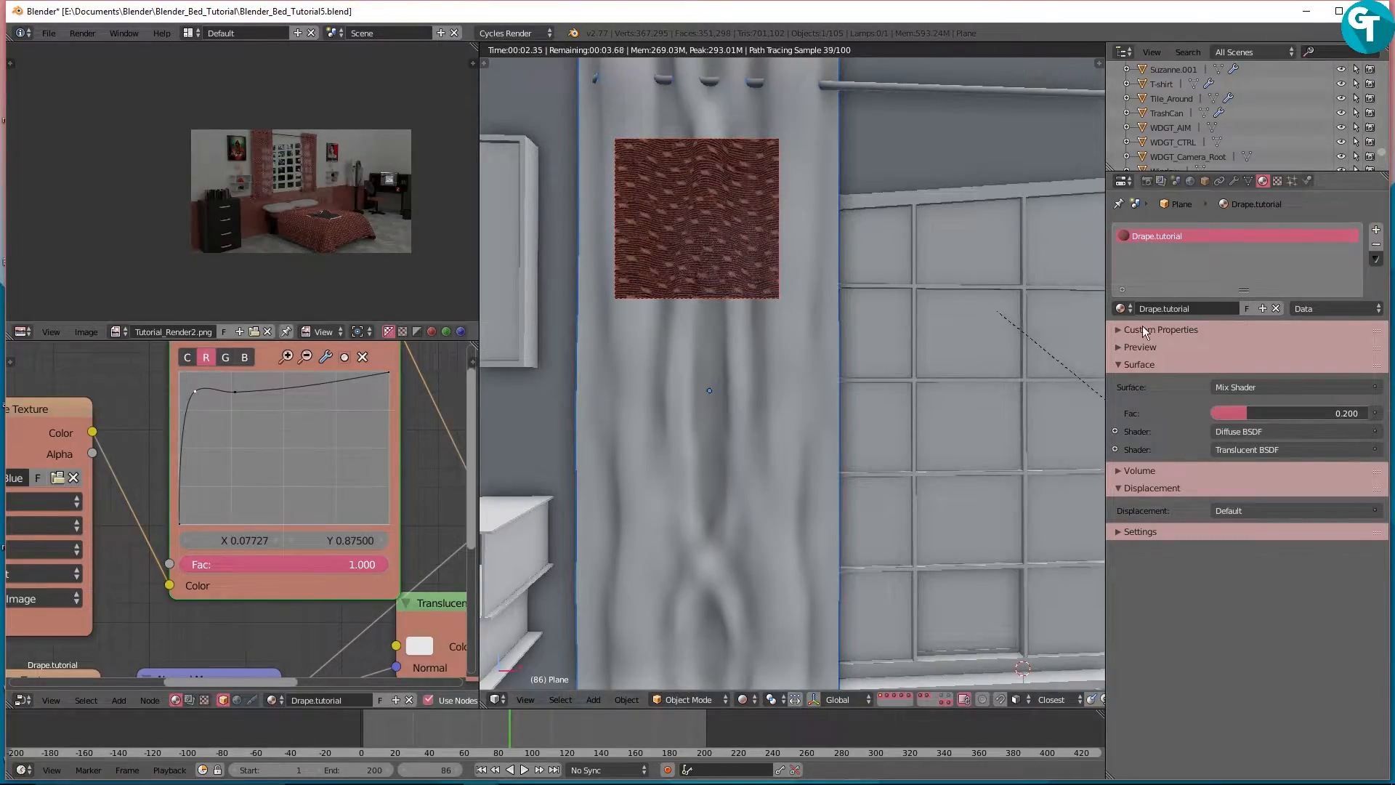
{"action": "left_click", "coordinate": [1123, 348]}
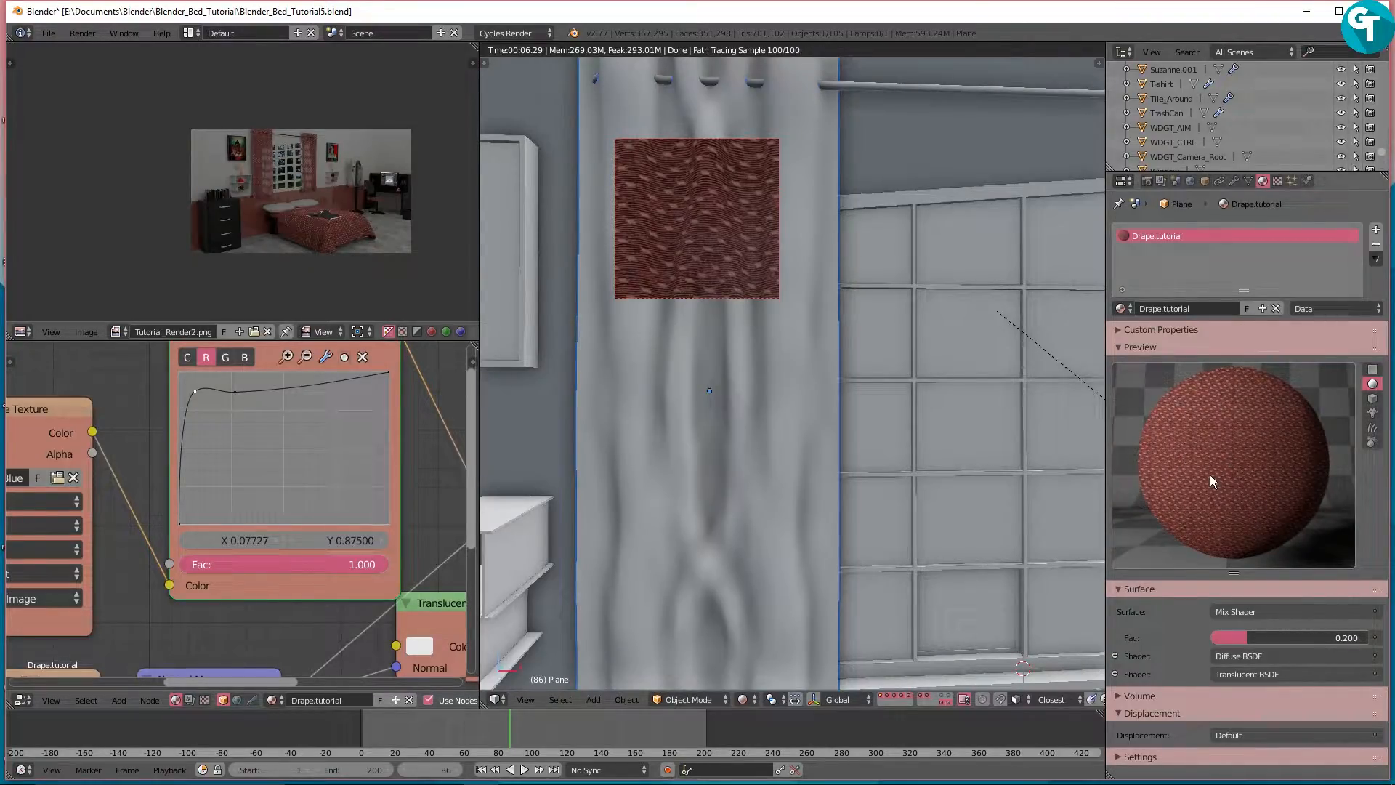
{"action": "left_click", "coordinate": [1118, 347]}
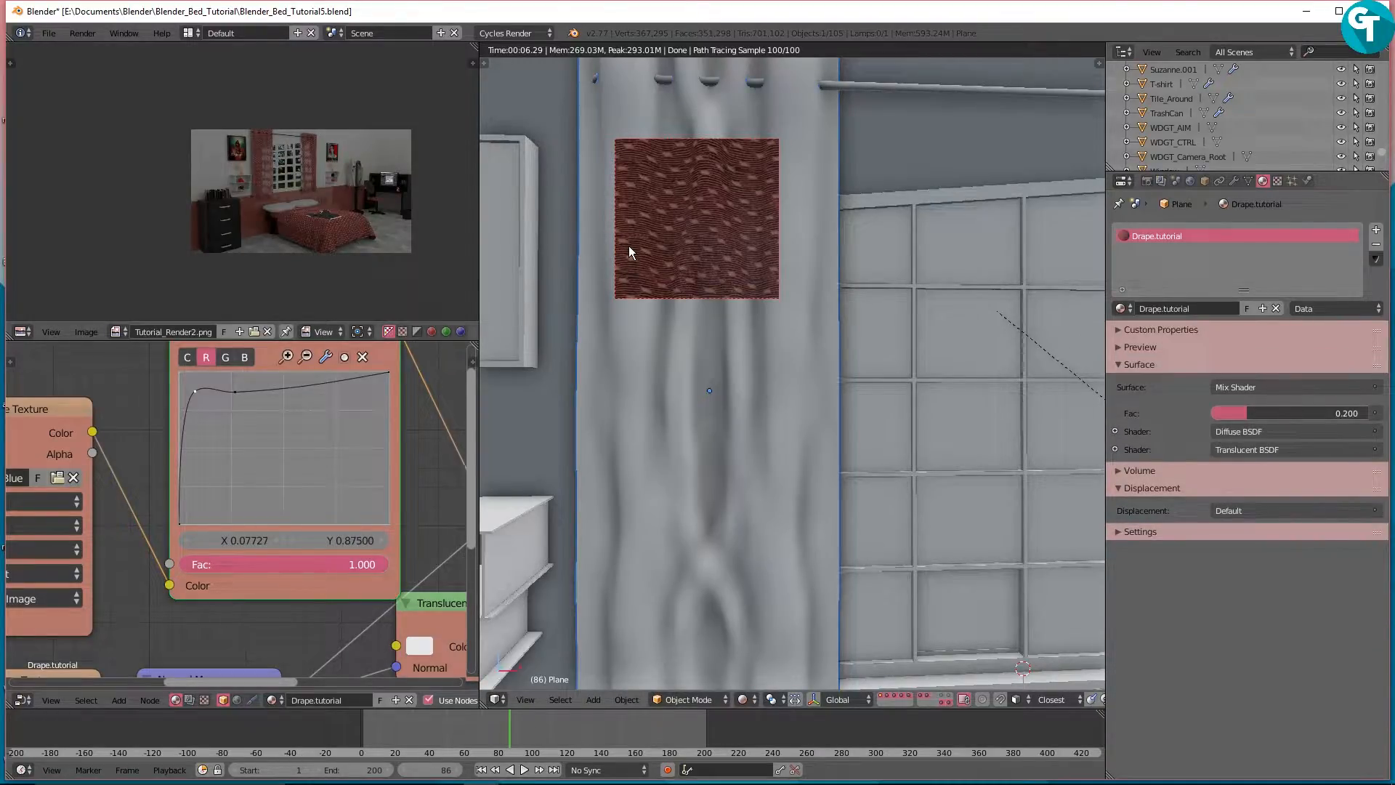
Step: Redraw the viewport render border over most of the curtain's length and show it in rendered shading
{"action": "key", "text": "z"}
{"action": "left_click", "coordinate": [637, 154]}
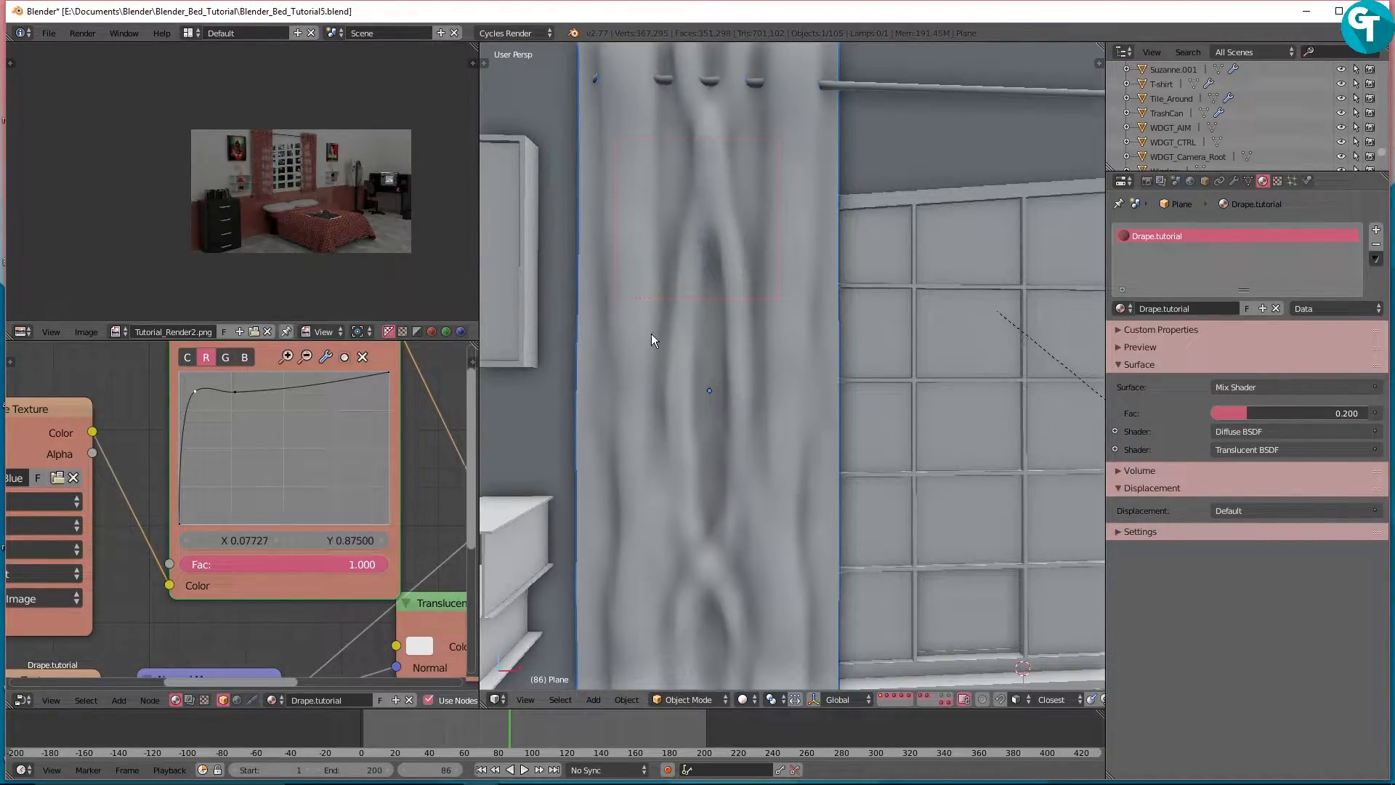
{"action": "key", "text": "ctrl+b"}
{"action": "left_click_drag", "start_coordinate": [626, 163], "coordinate": [818, 672]}
{"action": "key", "text": "z"}
{"action": "left_click", "coordinate": [783, 426]}
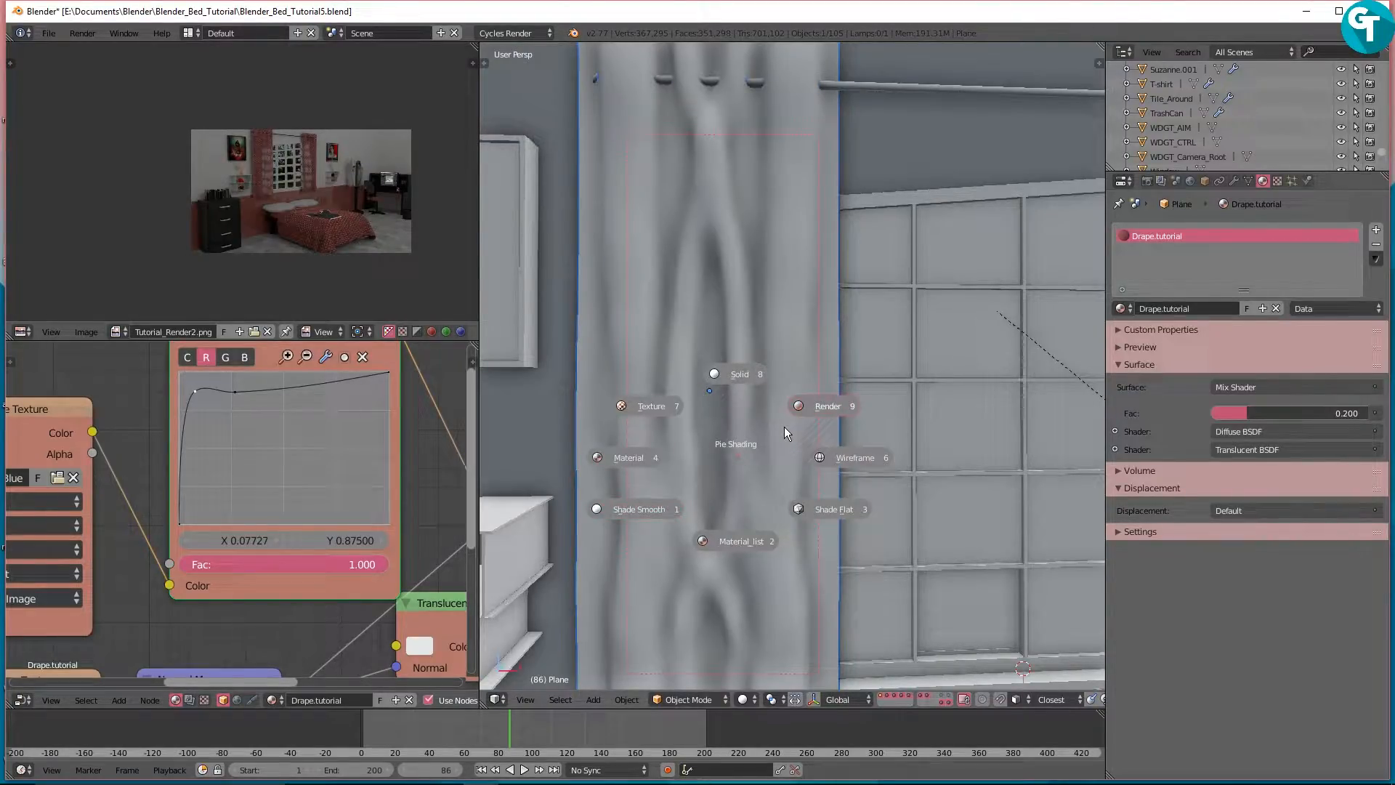
{"action": "left_click", "coordinate": [815, 408]}
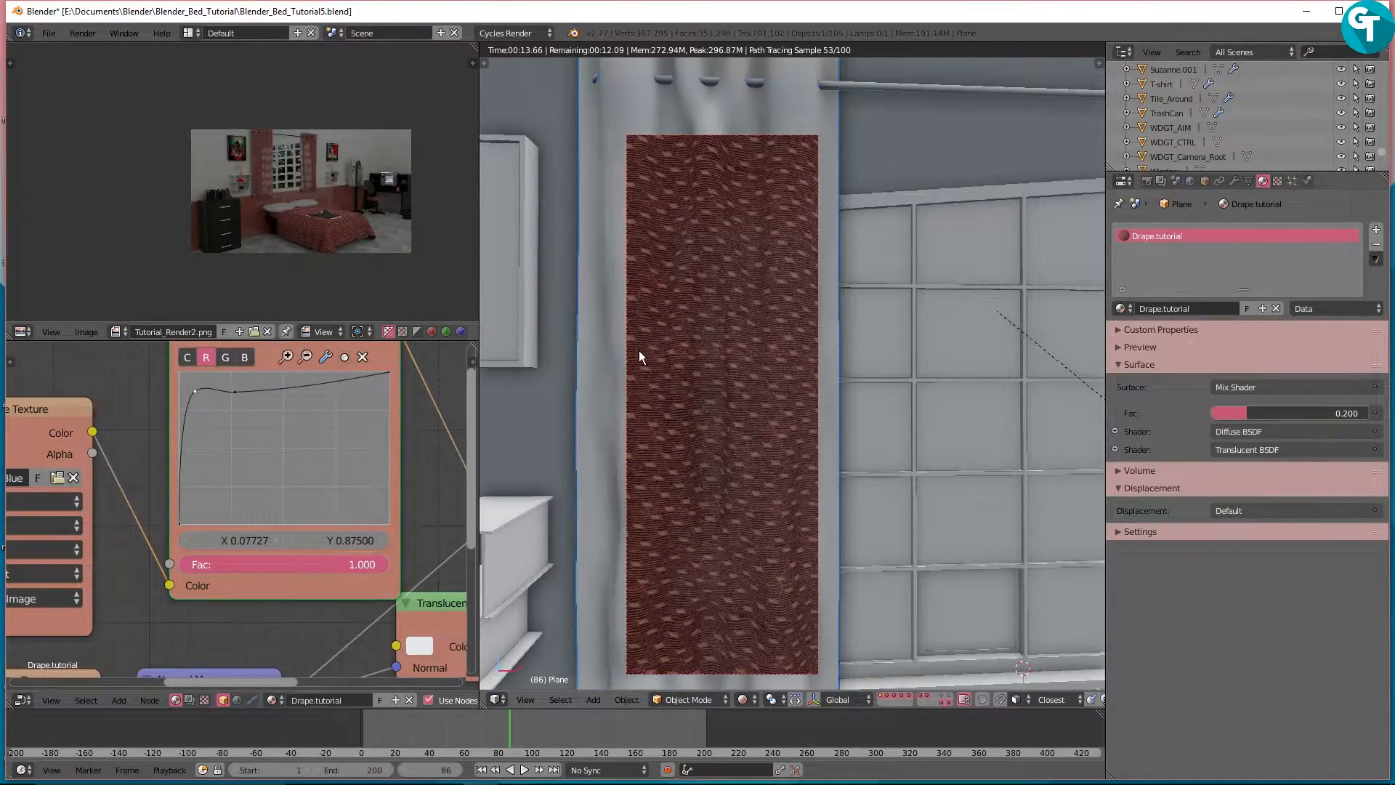
Step: Select the Sun lamp by the window and keep the viewport in rendered shading
{"action": "right_click", "coordinate": [1050, 352]}
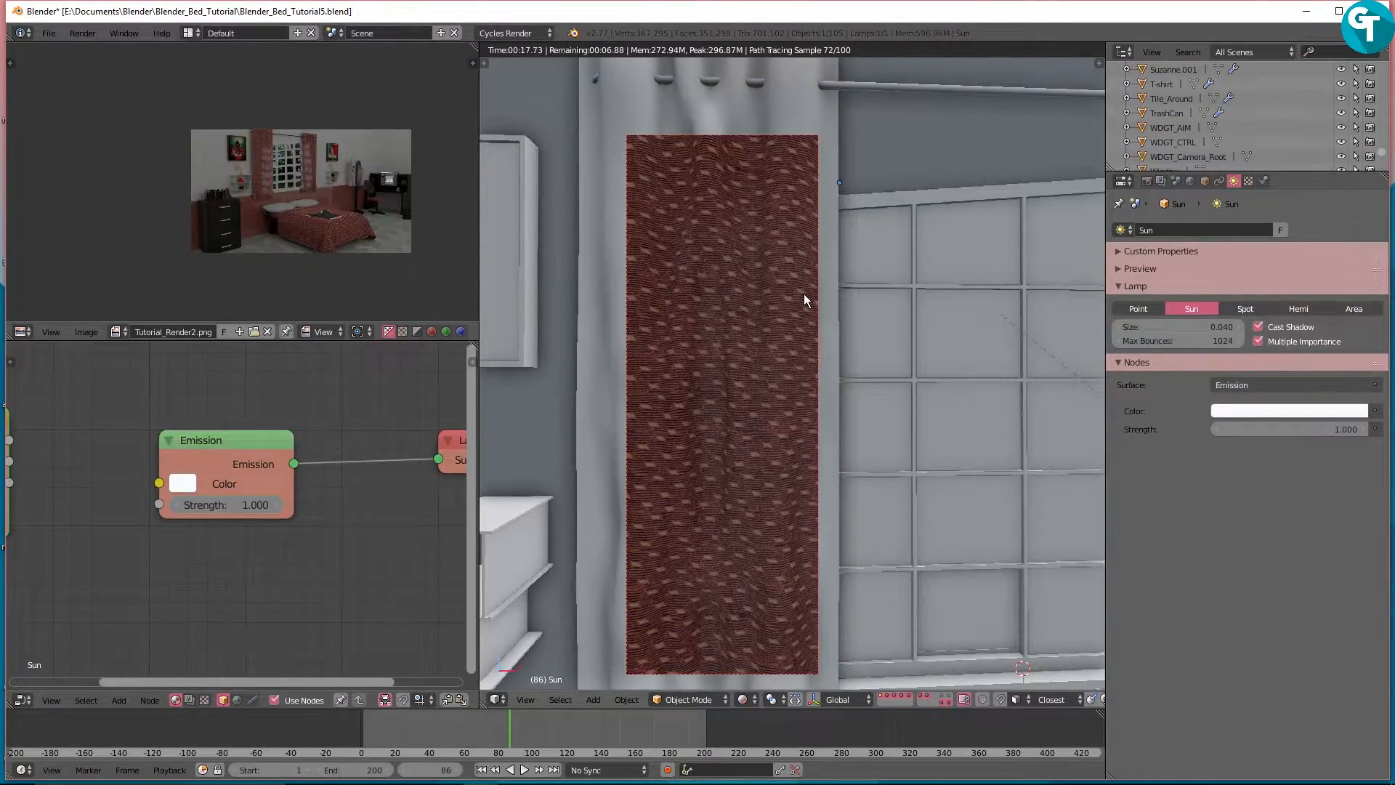
{"action": "scroll", "coordinate": [307, 503], "scroll_direction": "down", "scroll_amount": 1}
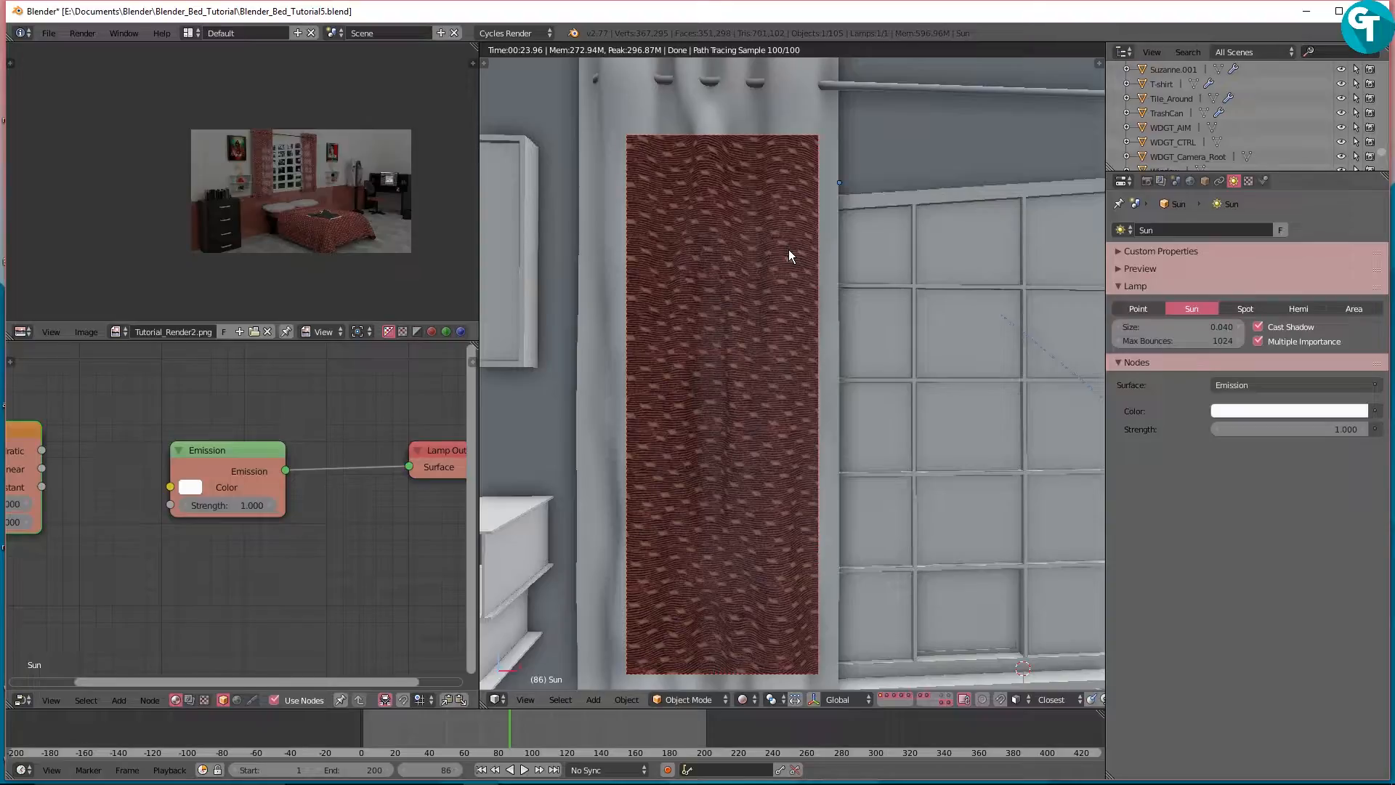
{"action": "key", "text": "z"}
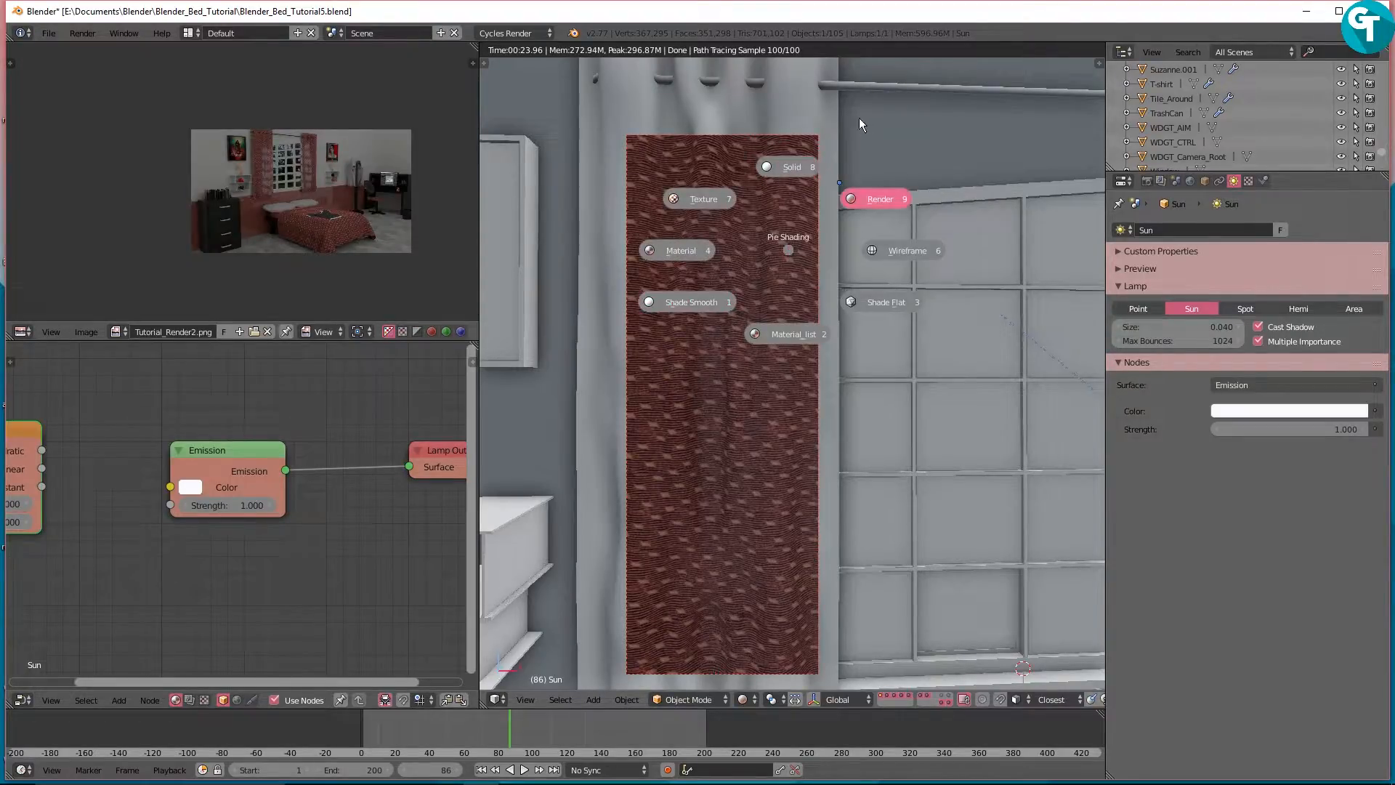
{"action": "left_click", "coordinate": [892, 202]}
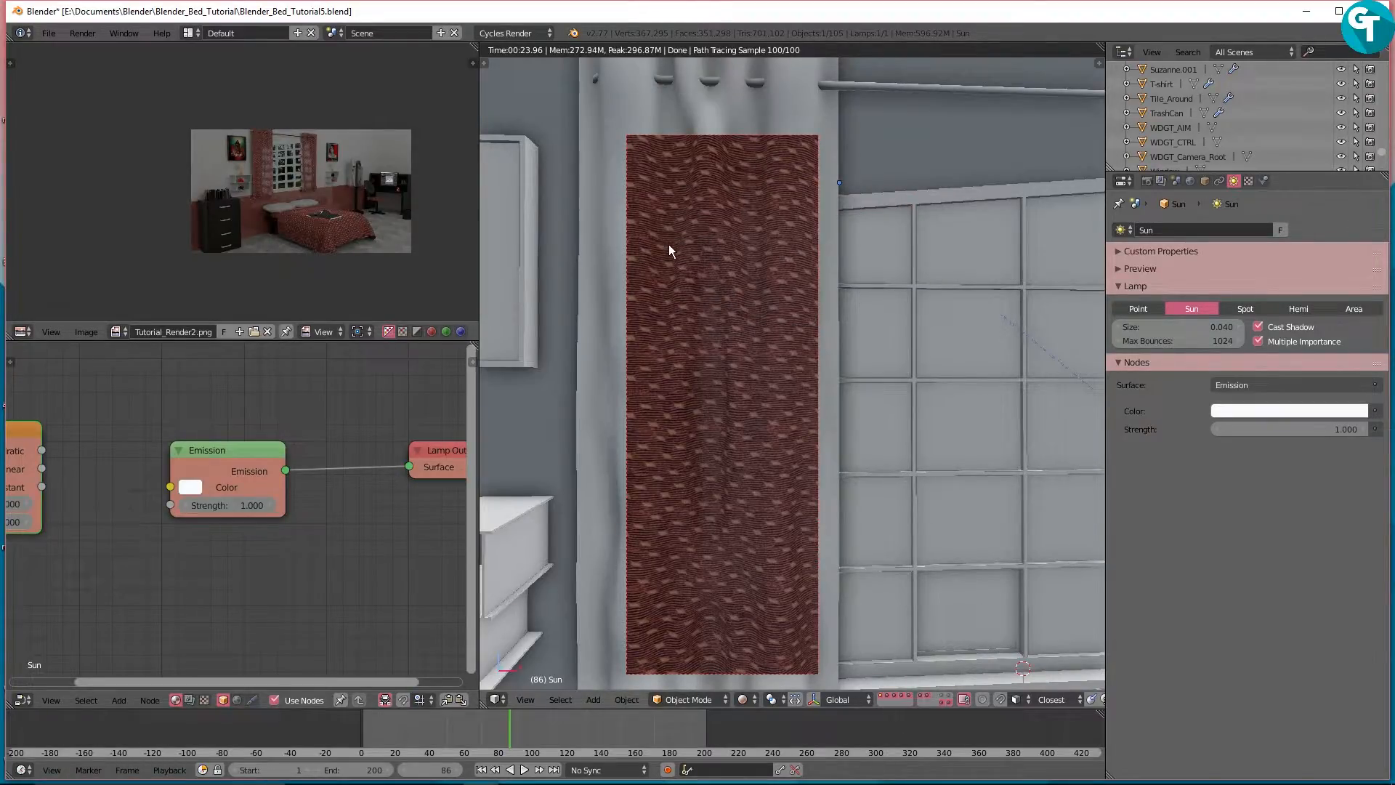
Step: Show the viewport's properties region, view the room through the camera, and switch the viewport to solid shading
{"action": "key", "text": "n"}
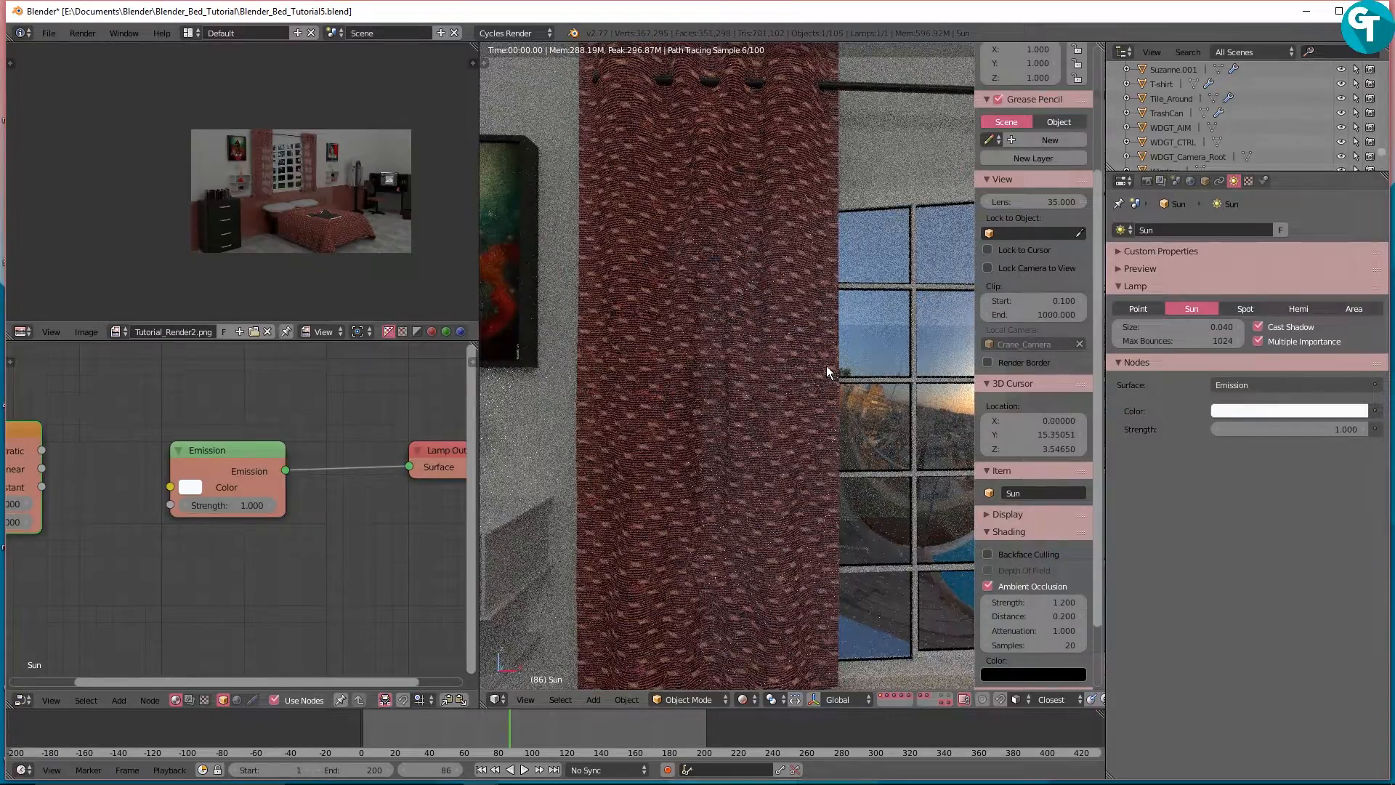
{"action": "key", "text": "KP_0"}
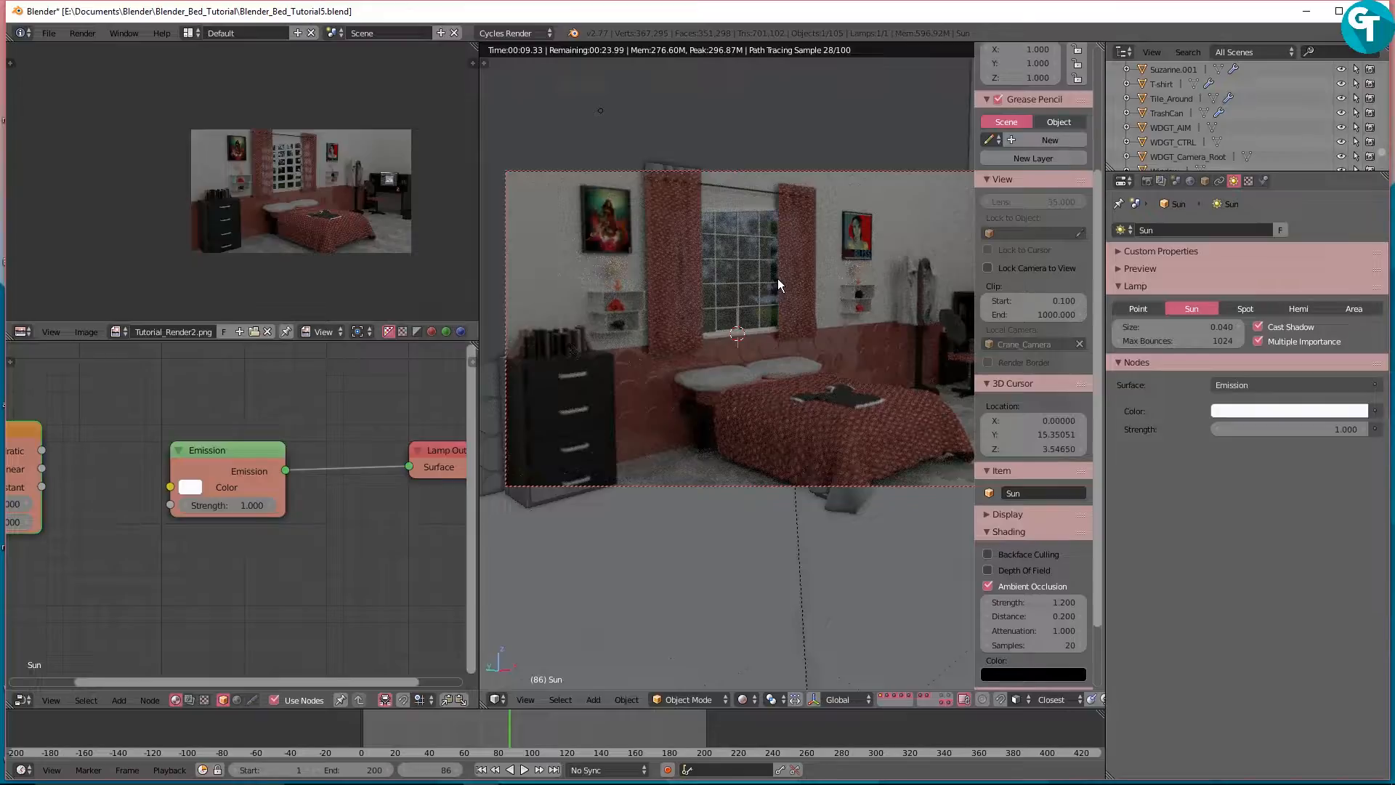
{"action": "key", "text": "z"}
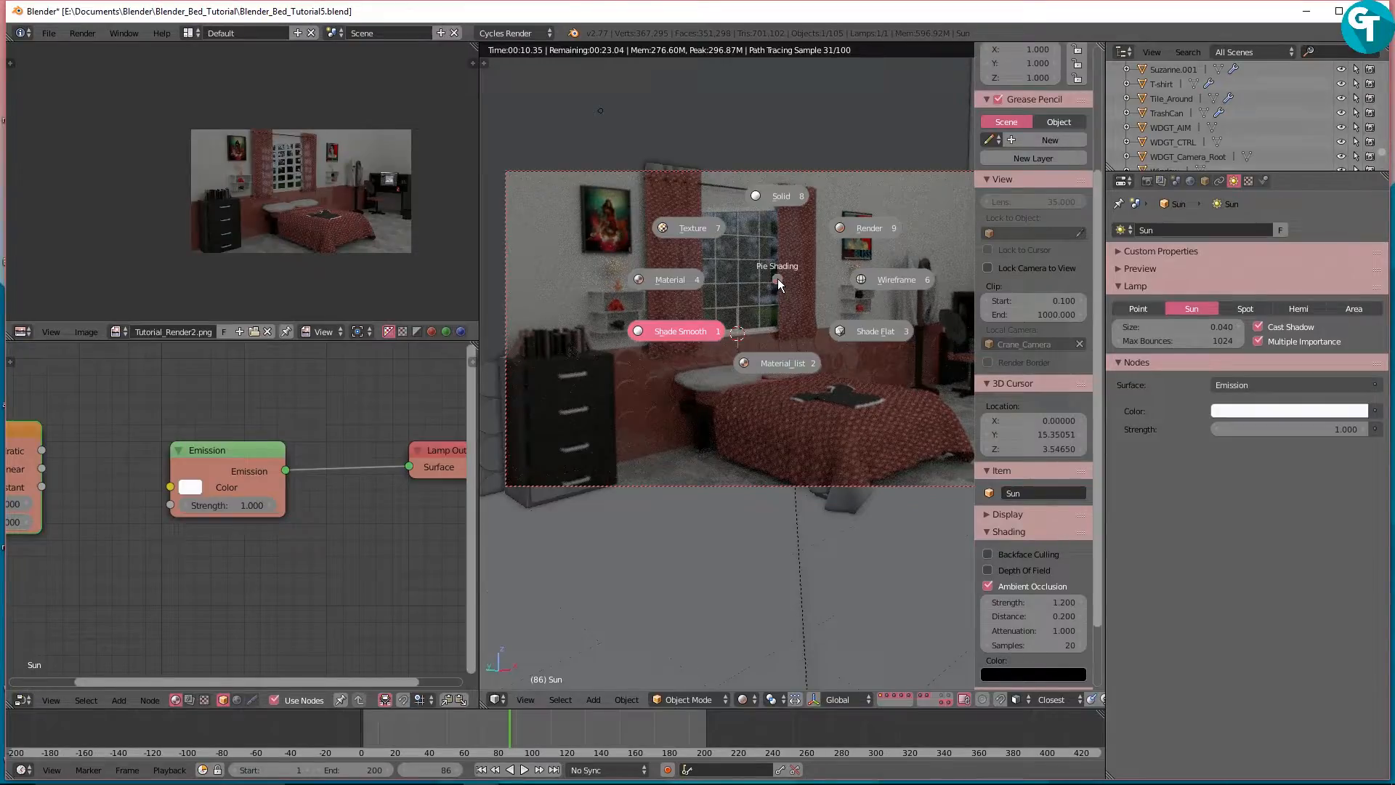
{"action": "left_click", "coordinate": [796, 197]}
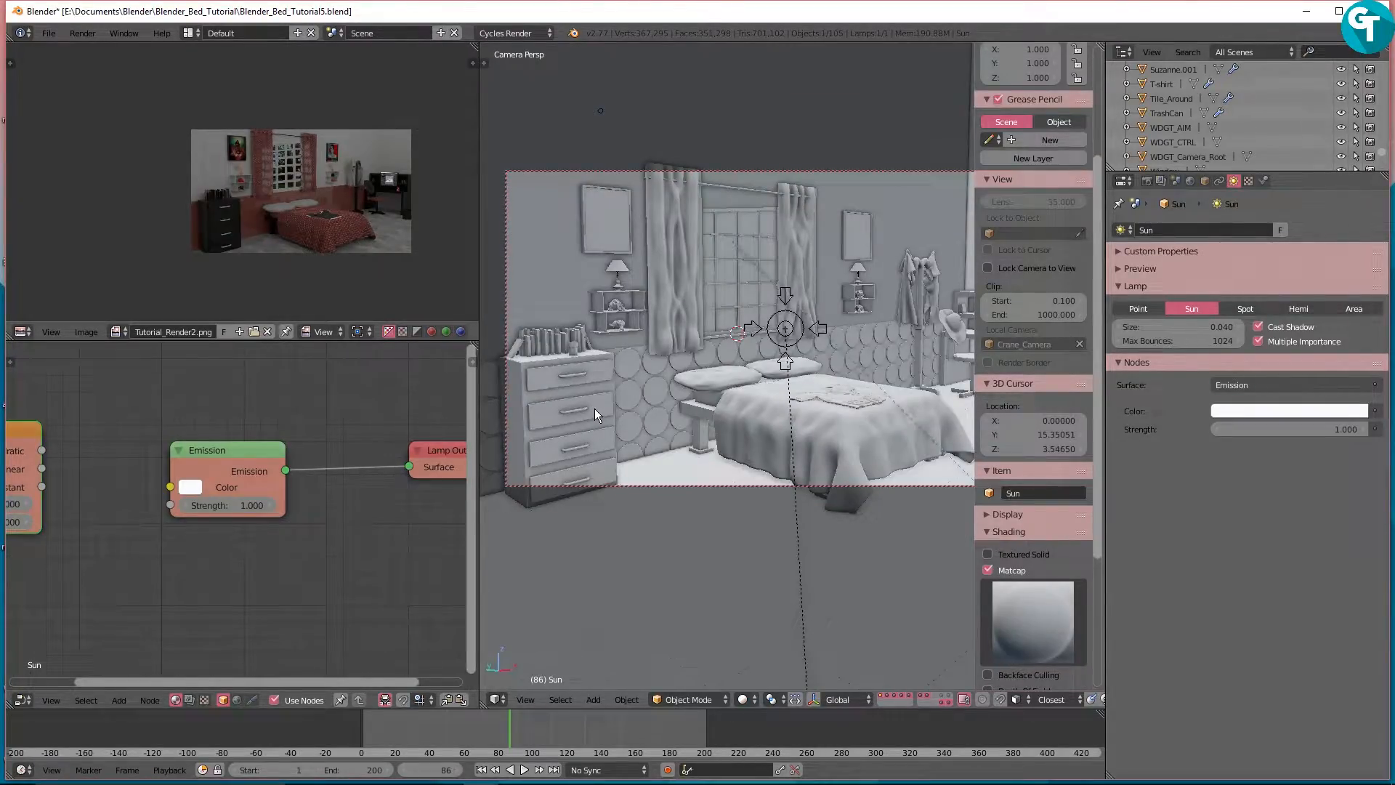
Step: Select the dresser body and remove its existing material slot
{"action": "scroll", "coordinate": [405, 465], "scroll_direction": "down", "scroll_amount": 2}
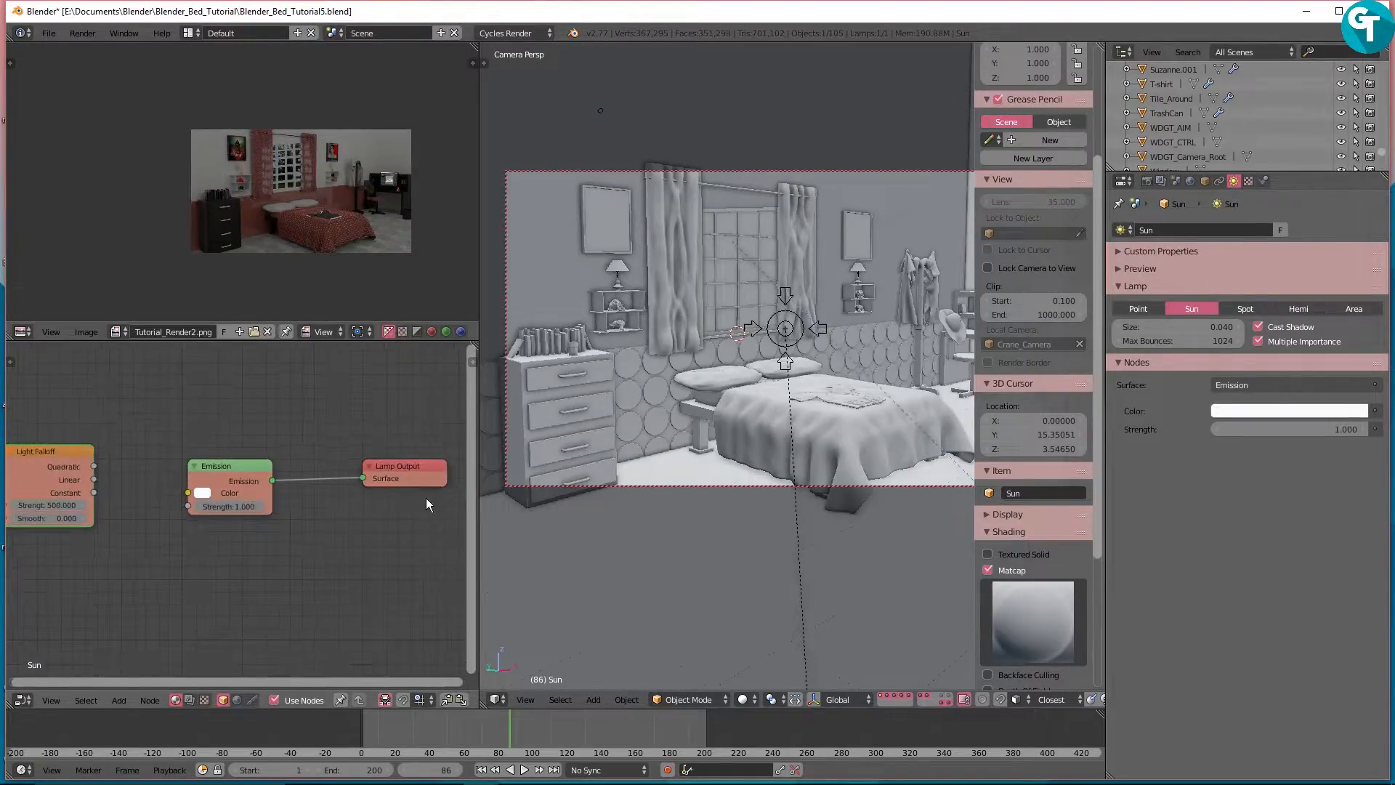
{"action": "right_click", "coordinate": [578, 377]}
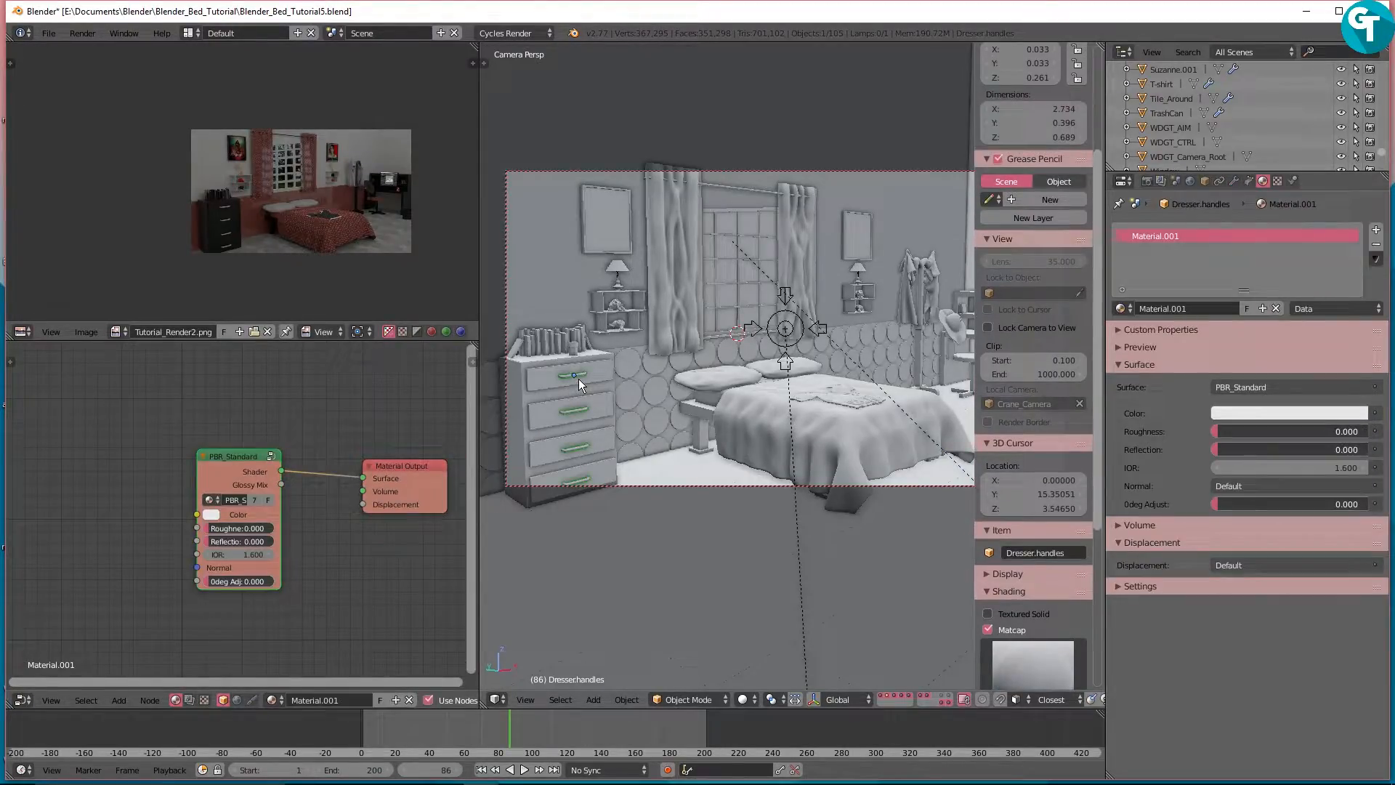
{"action": "right_click", "coordinate": [574, 373]}
{"action": "middle_click_drag", "start_coordinate": [244, 555], "coordinate": [264, 511]}
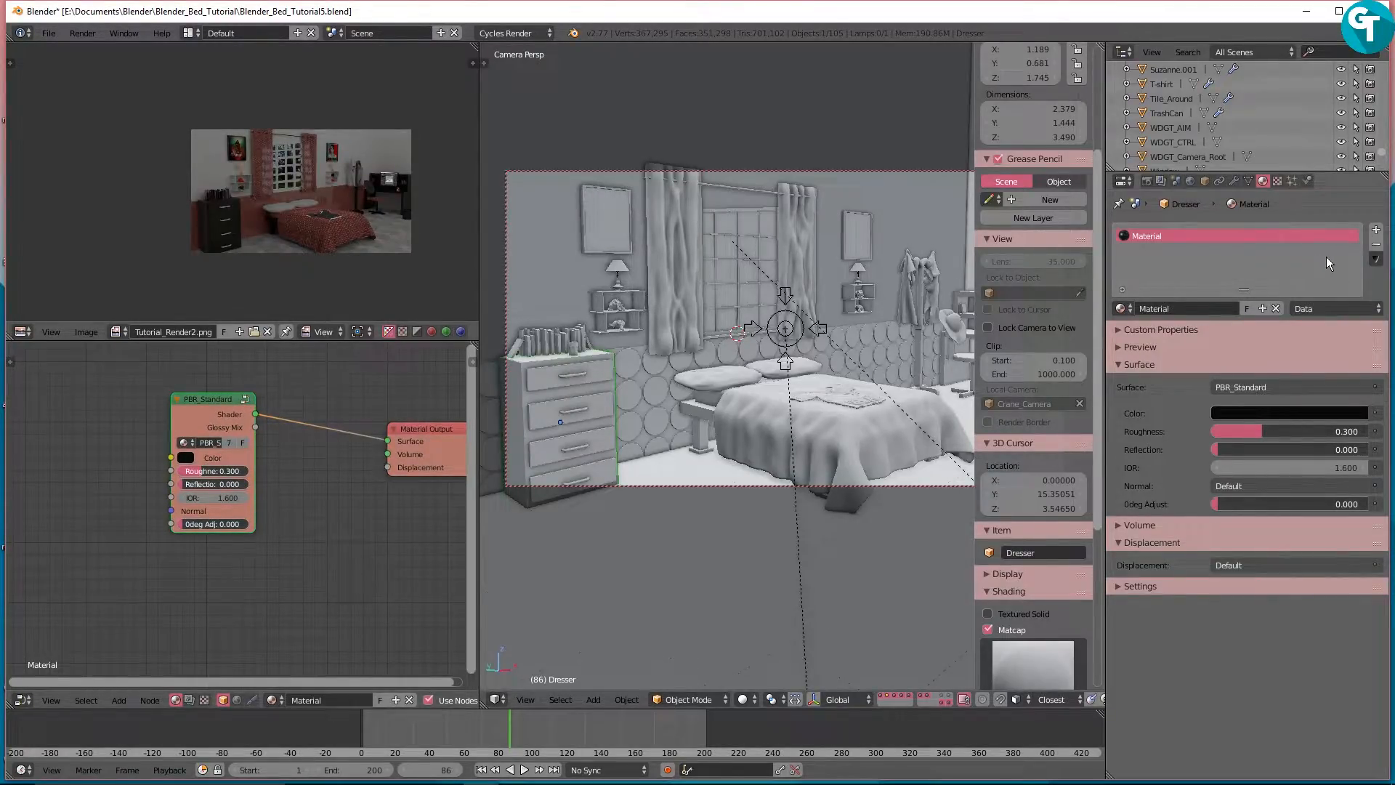
{"action": "left_click", "coordinate": [1375, 244]}
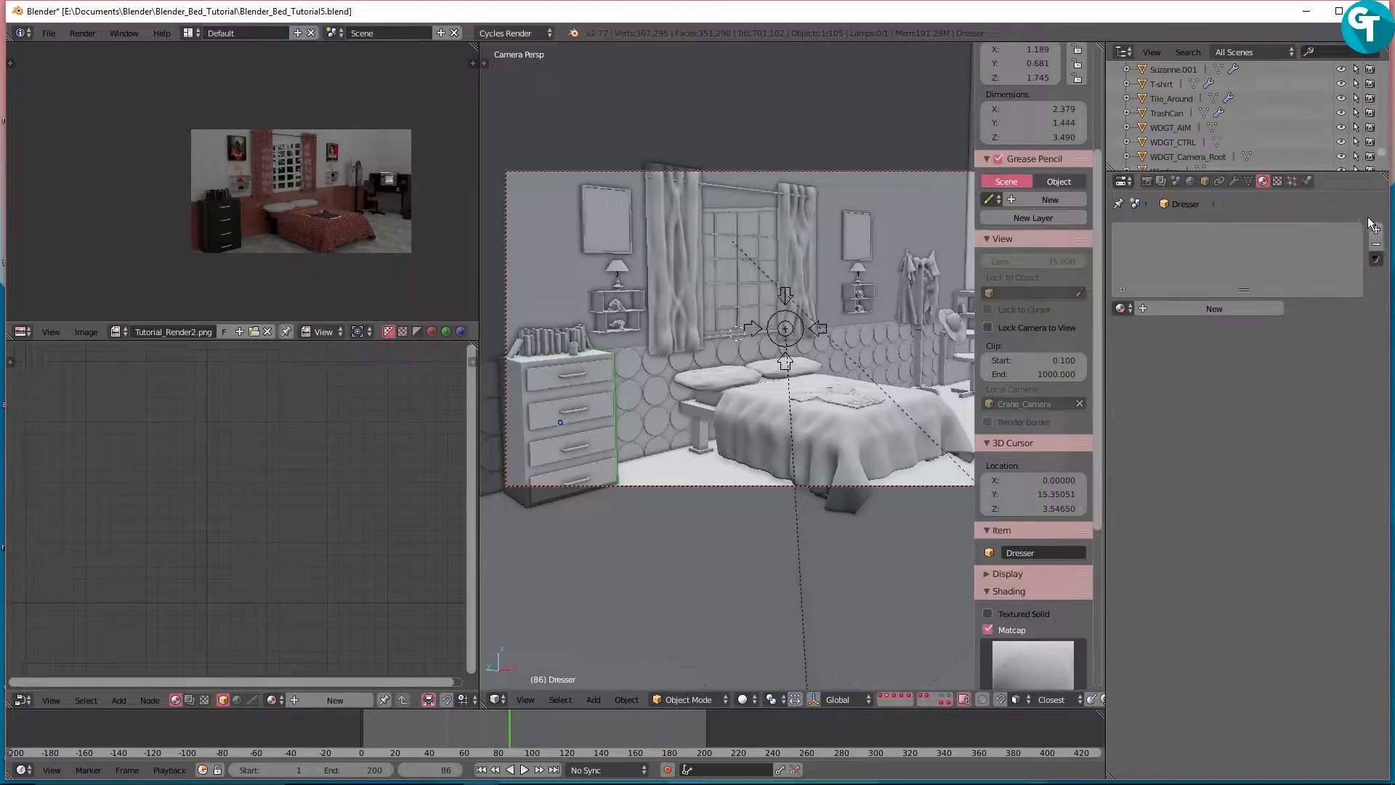
Step: Create a new material on the dresser and name it Black.02
{"action": "left_click", "coordinate": [1200, 310]}
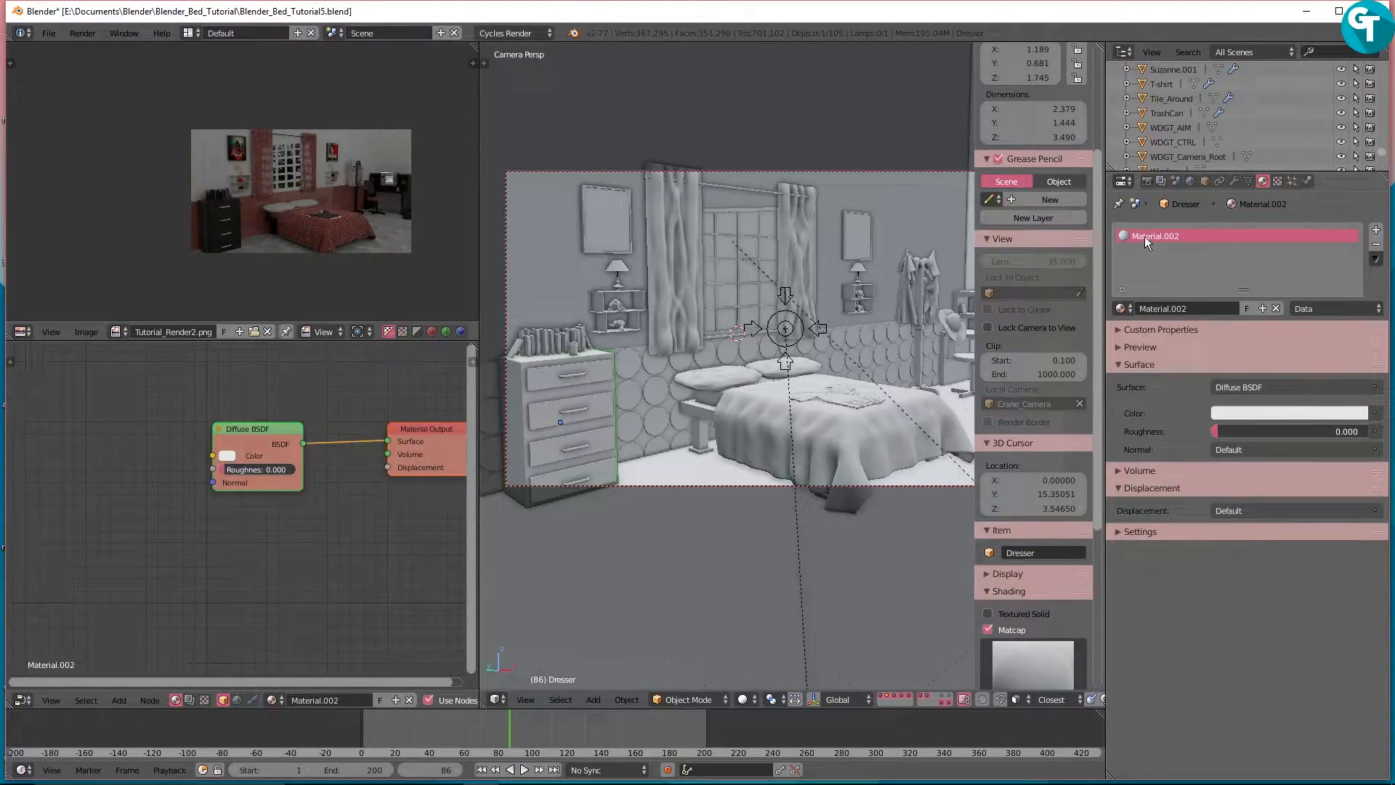
{"action": "left_click", "coordinate": [1161, 308]}
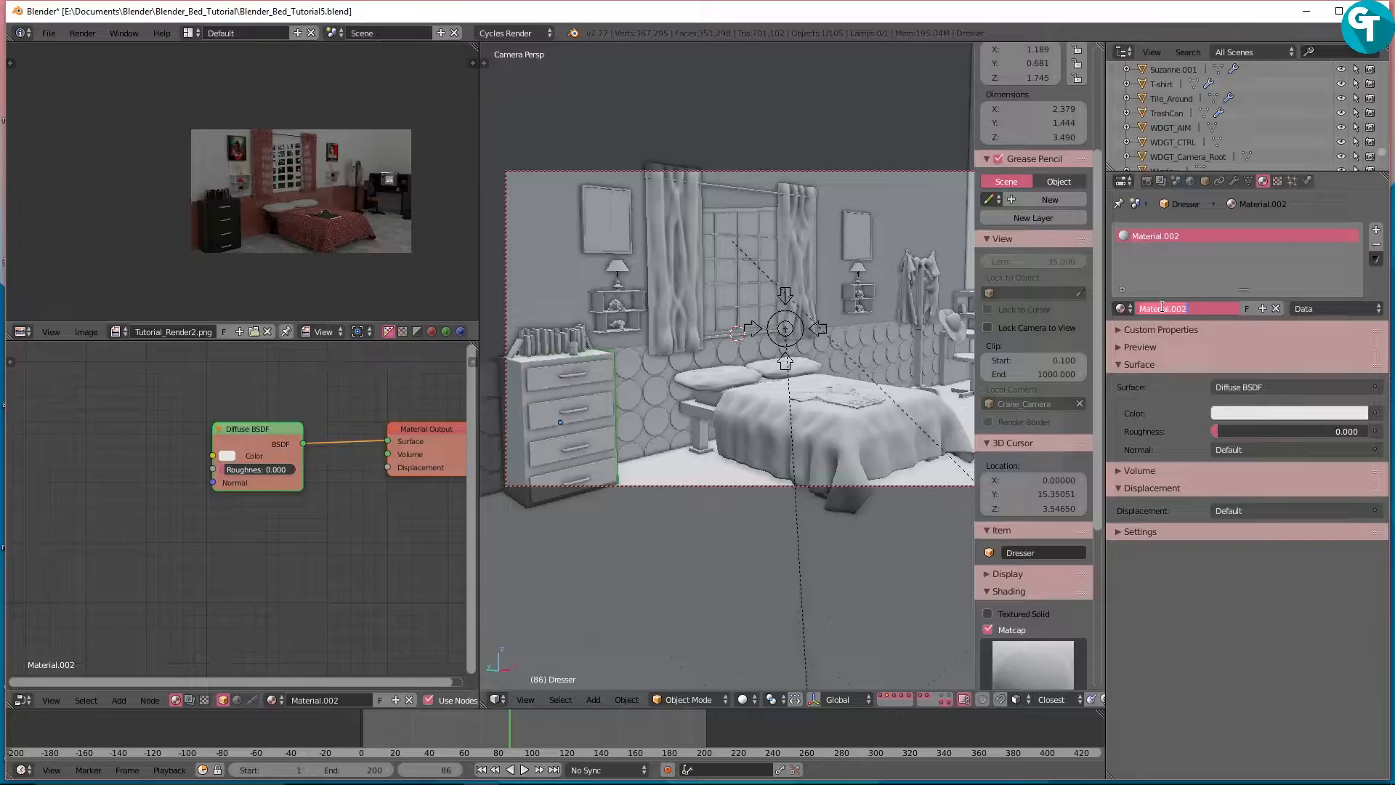
{"action": "type", "text": "Black.02"}
{"action": "key", "text": "Return"}
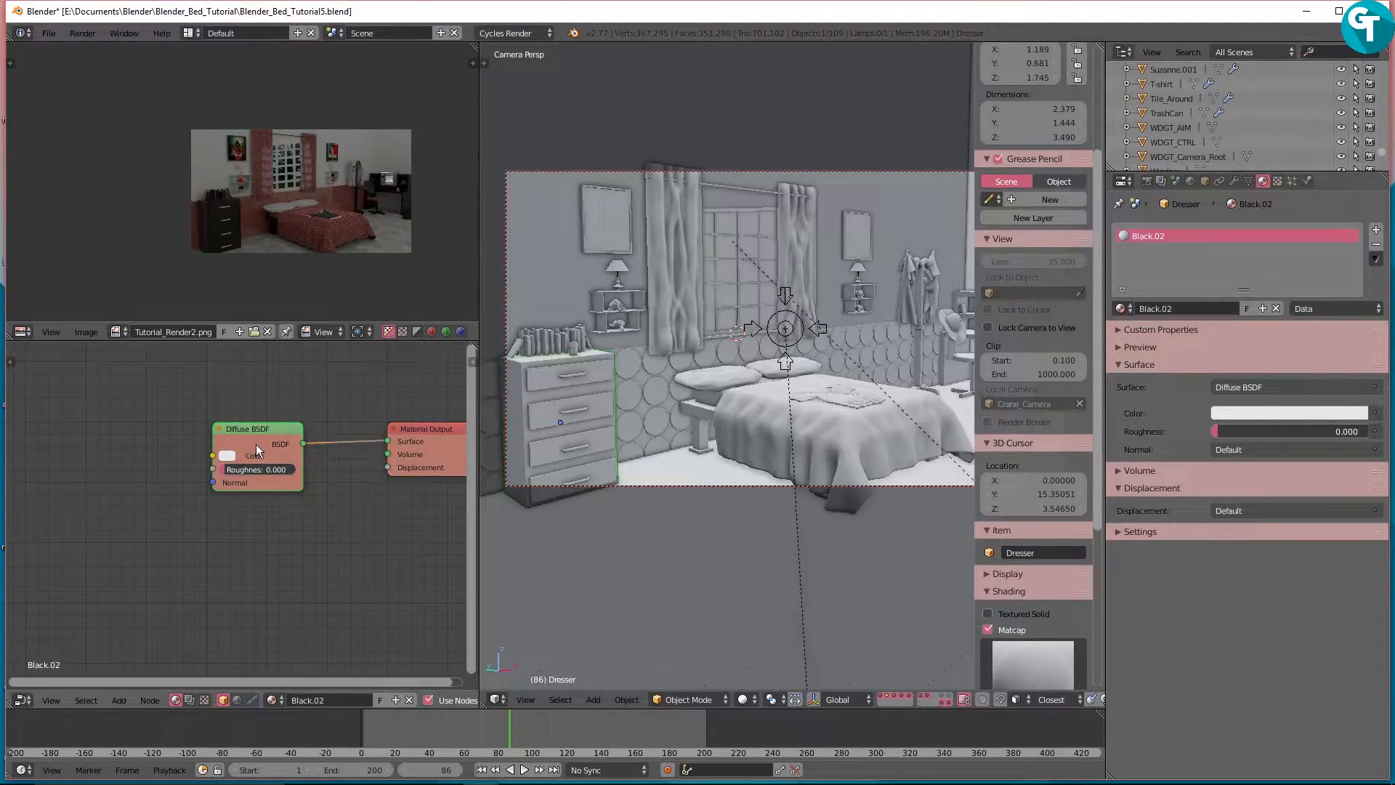
Step: Replace the Diffuse BSDF with a PBR_Standard group node and connect its Shader output to the Material Output's Surface
{"action": "key", "text": "x"}
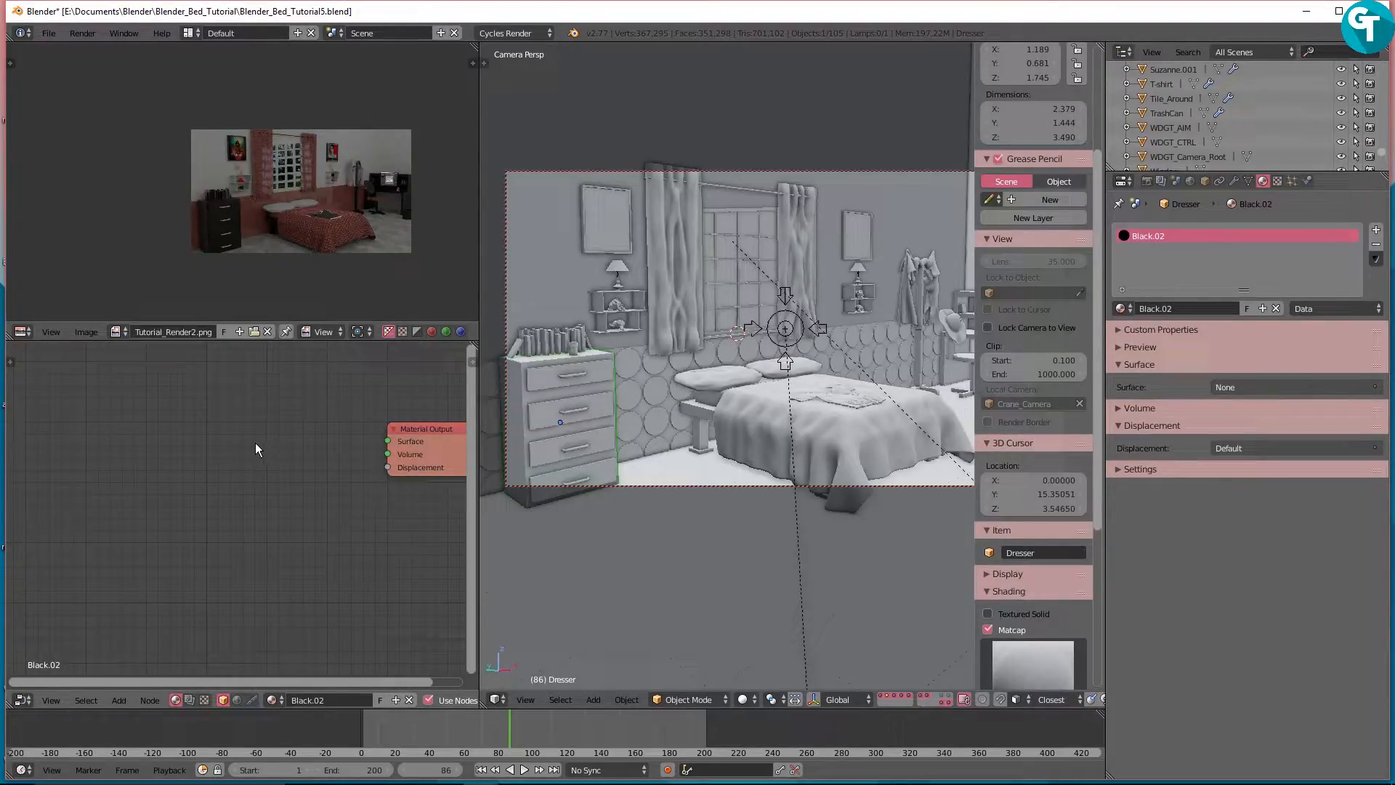
{"action": "key", "text": "shift+a"}
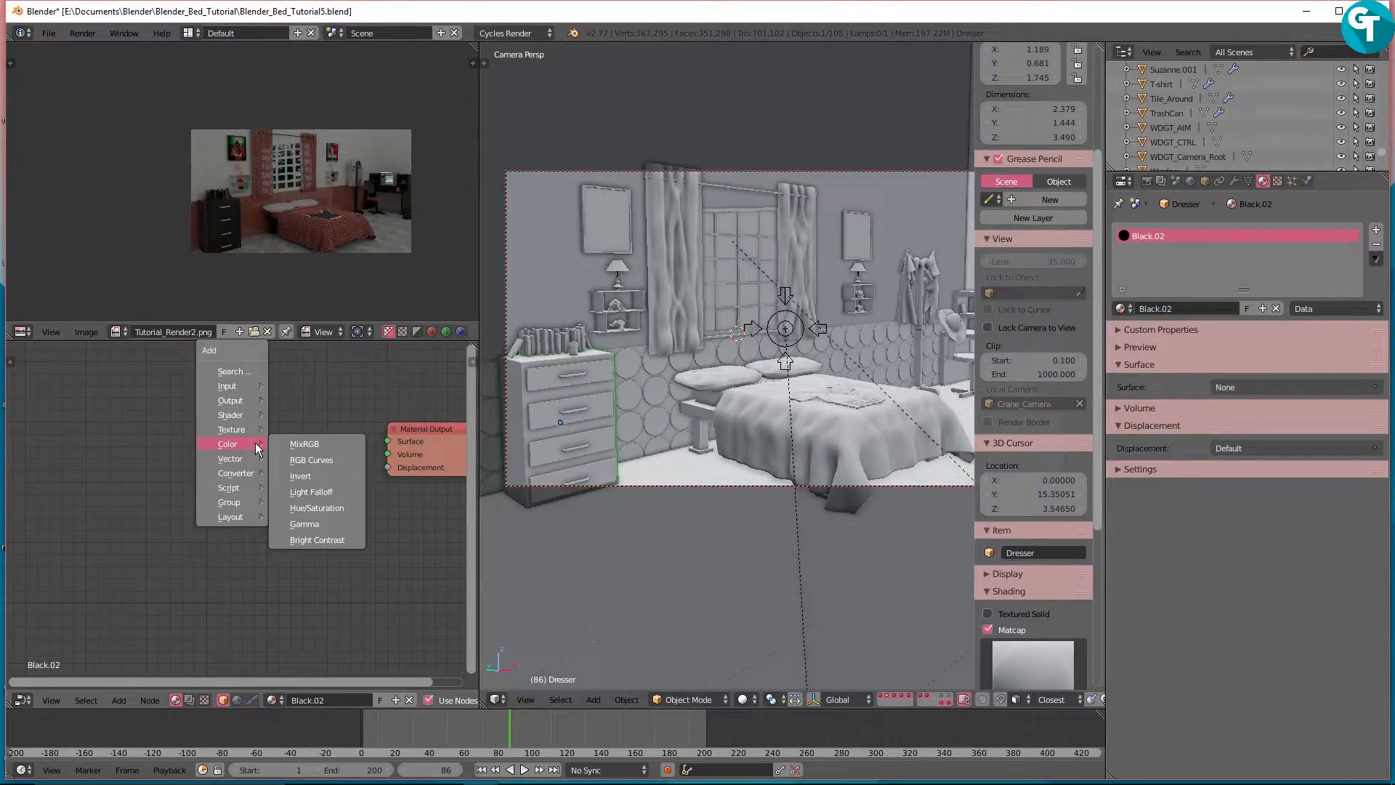
{"action": "mouse_move", "coordinate": [228, 507]}
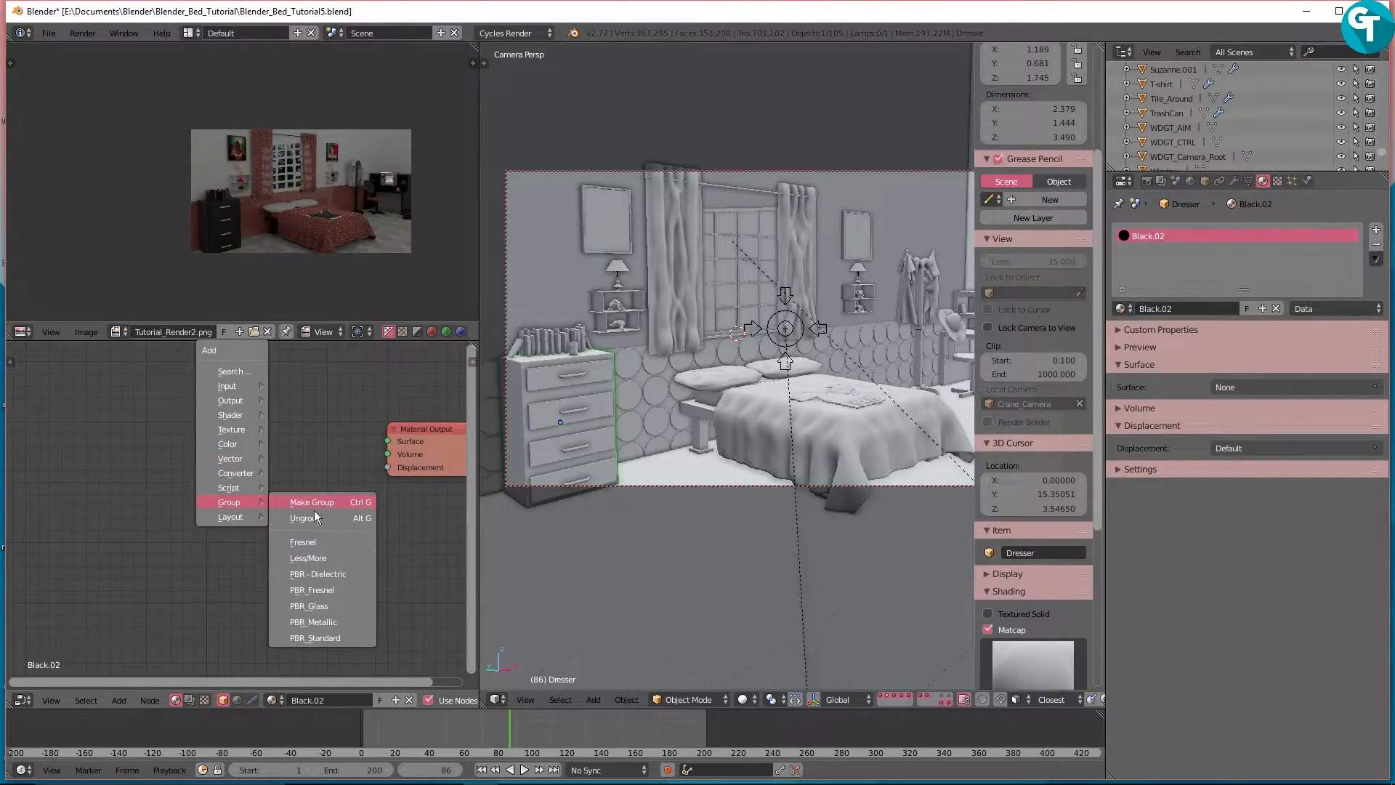
{"action": "left_click", "coordinate": [330, 637]}
{"action": "left_click", "coordinate": [279, 422]}
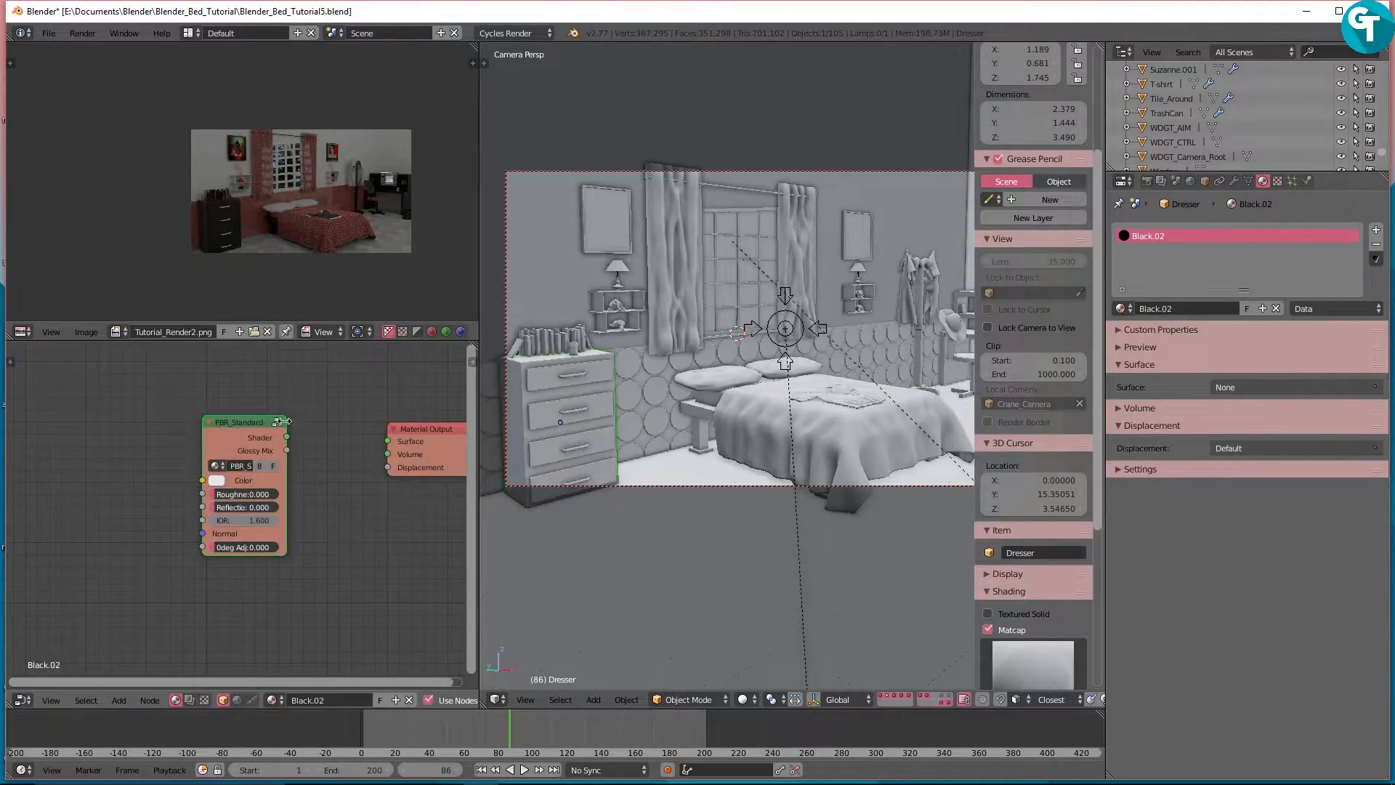
{"action": "left_click_drag", "start_coordinate": [287, 438], "coordinate": [389, 441]}
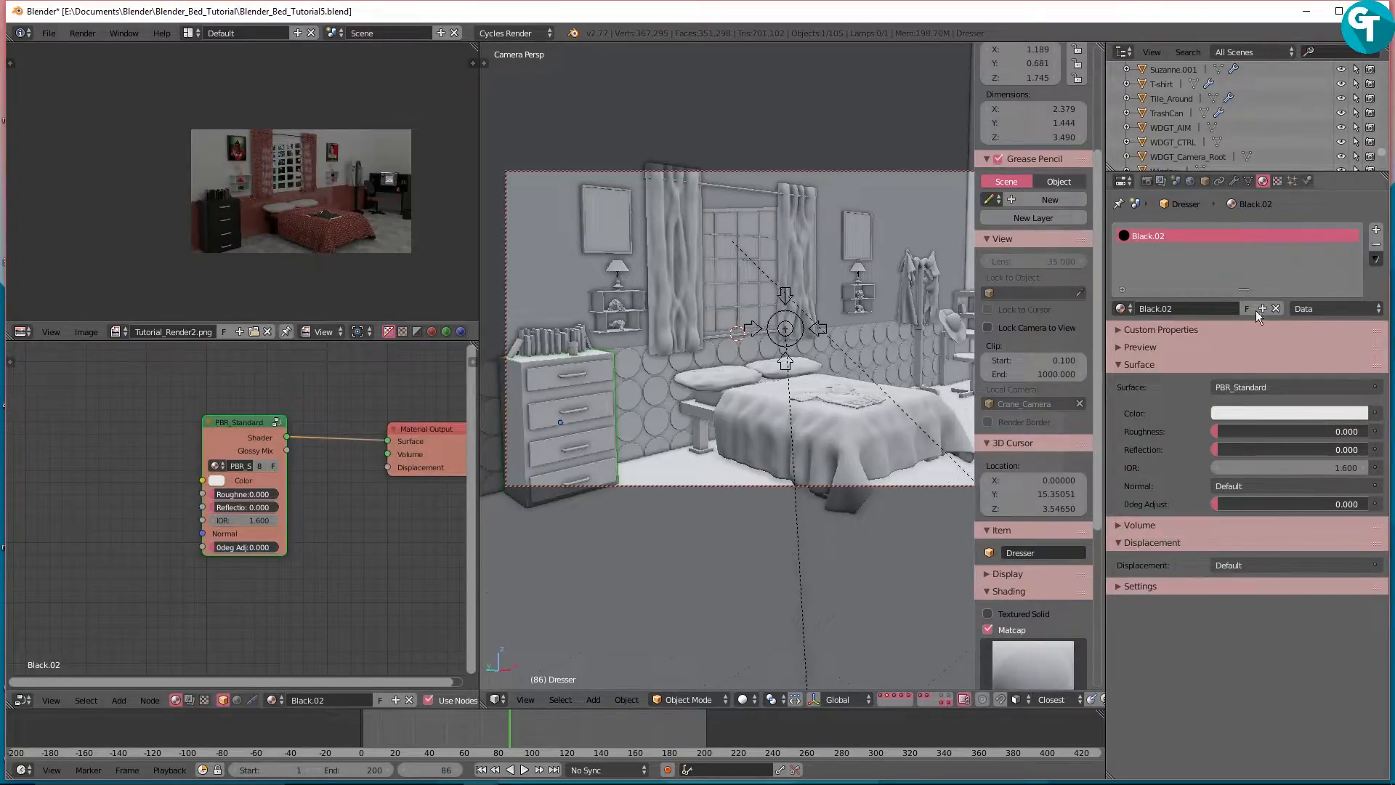
Step: Show the material preview and give PBR_Standard a black color, roughness 0.3 and reflection about 0.218
{"action": "left_click", "coordinate": [1127, 347]}
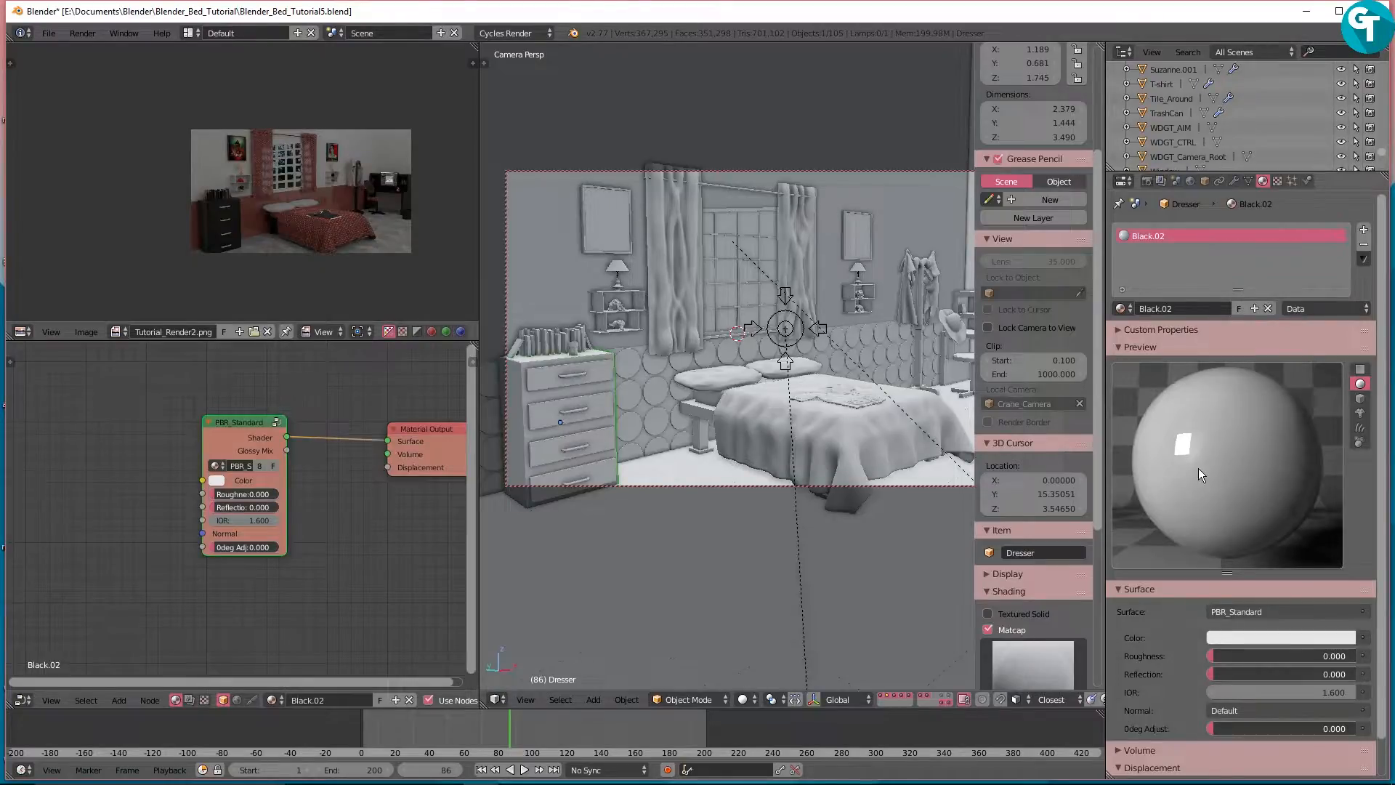
{"action": "left_click", "coordinate": [216, 480]}
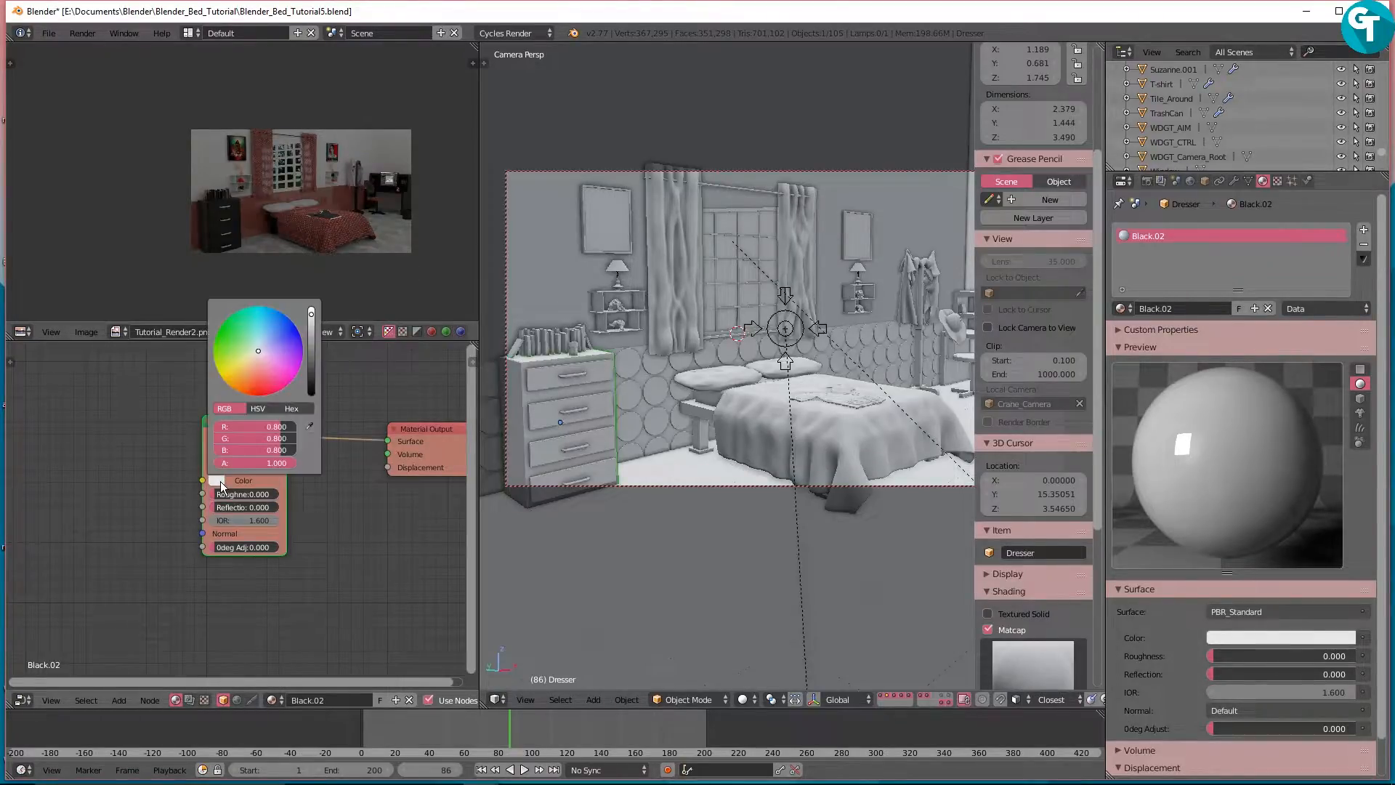
{"action": "left_click_drag", "start_coordinate": [311, 315], "coordinate": [311, 391]}
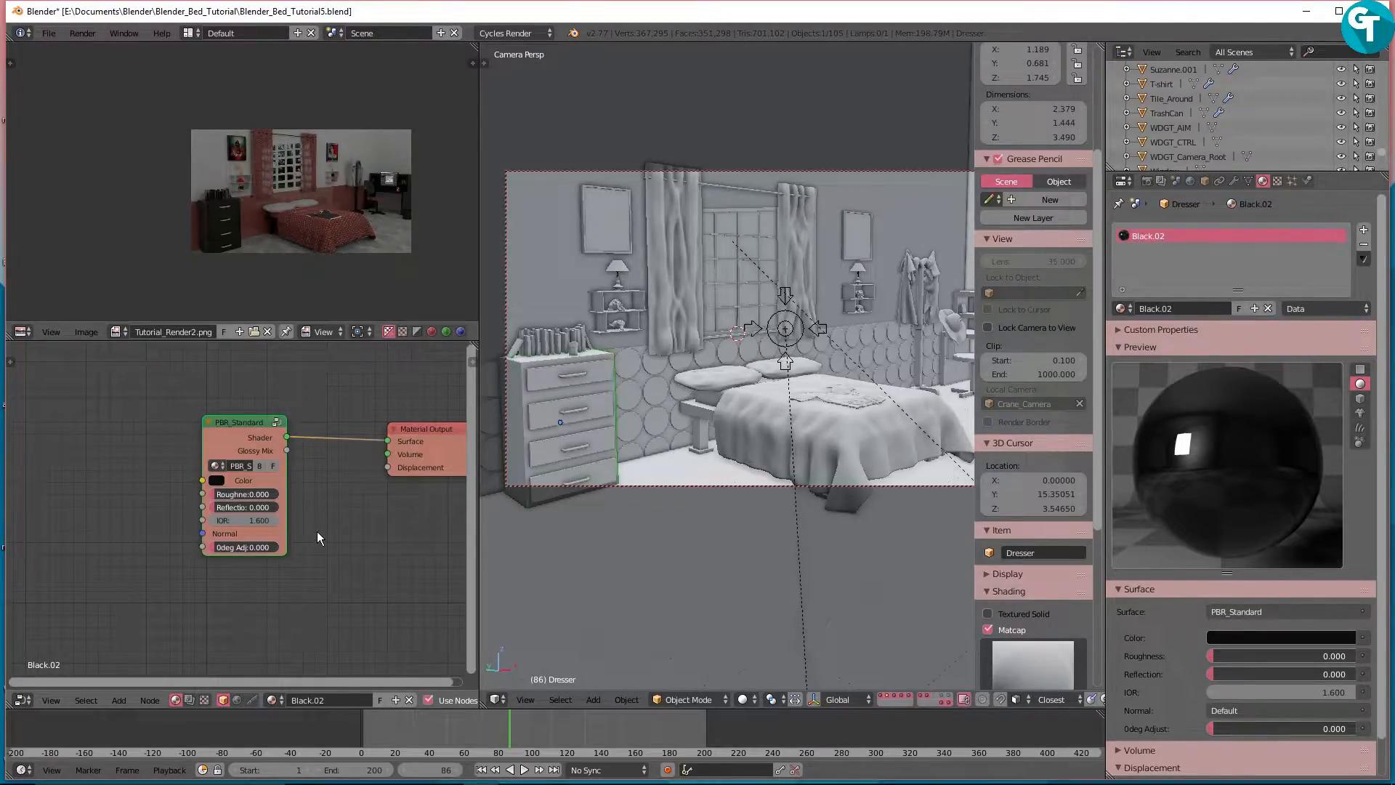
{"action": "left_click", "coordinate": [219, 494]}
{"action": "type", "text": ".3"}
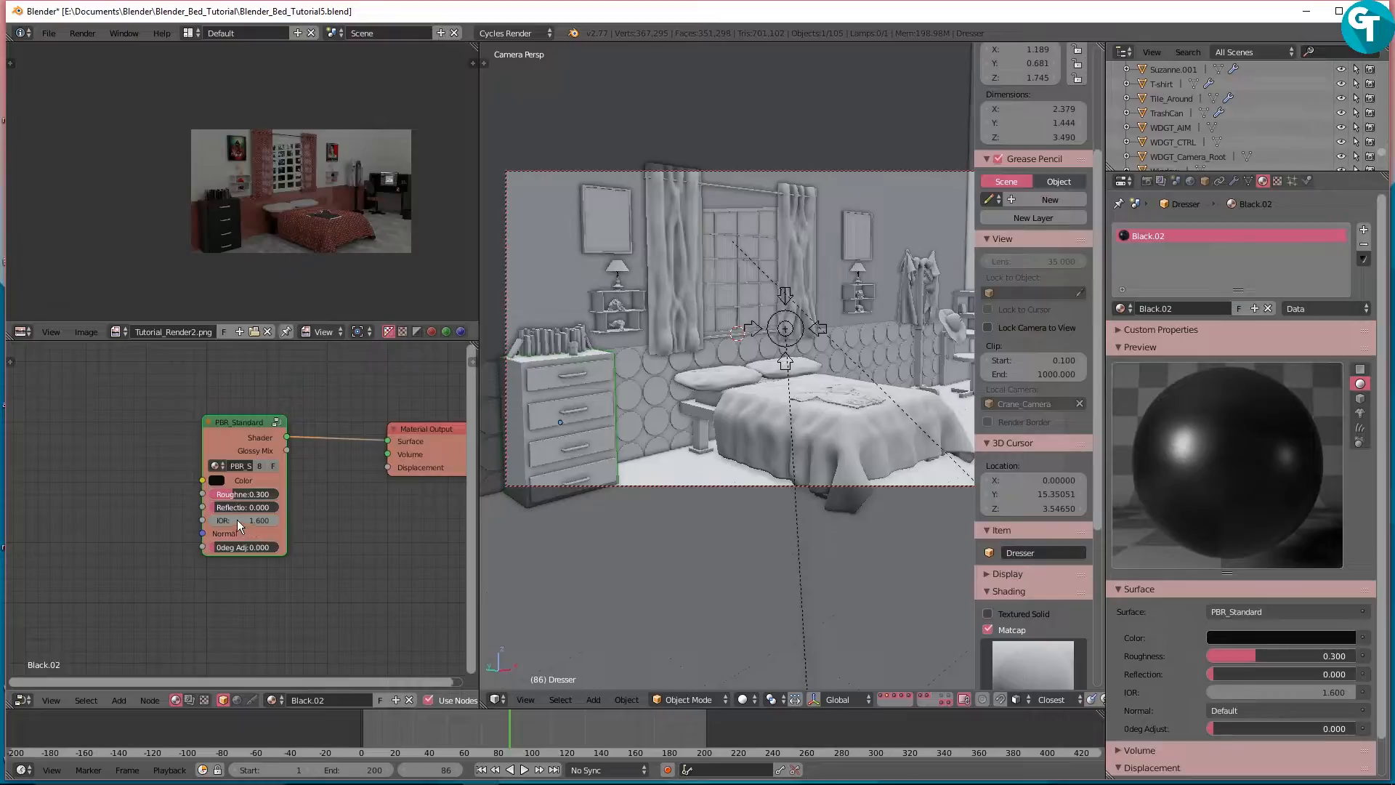
{"action": "left_click_drag", "start_coordinate": [224, 511], "coordinate": [240, 510]}
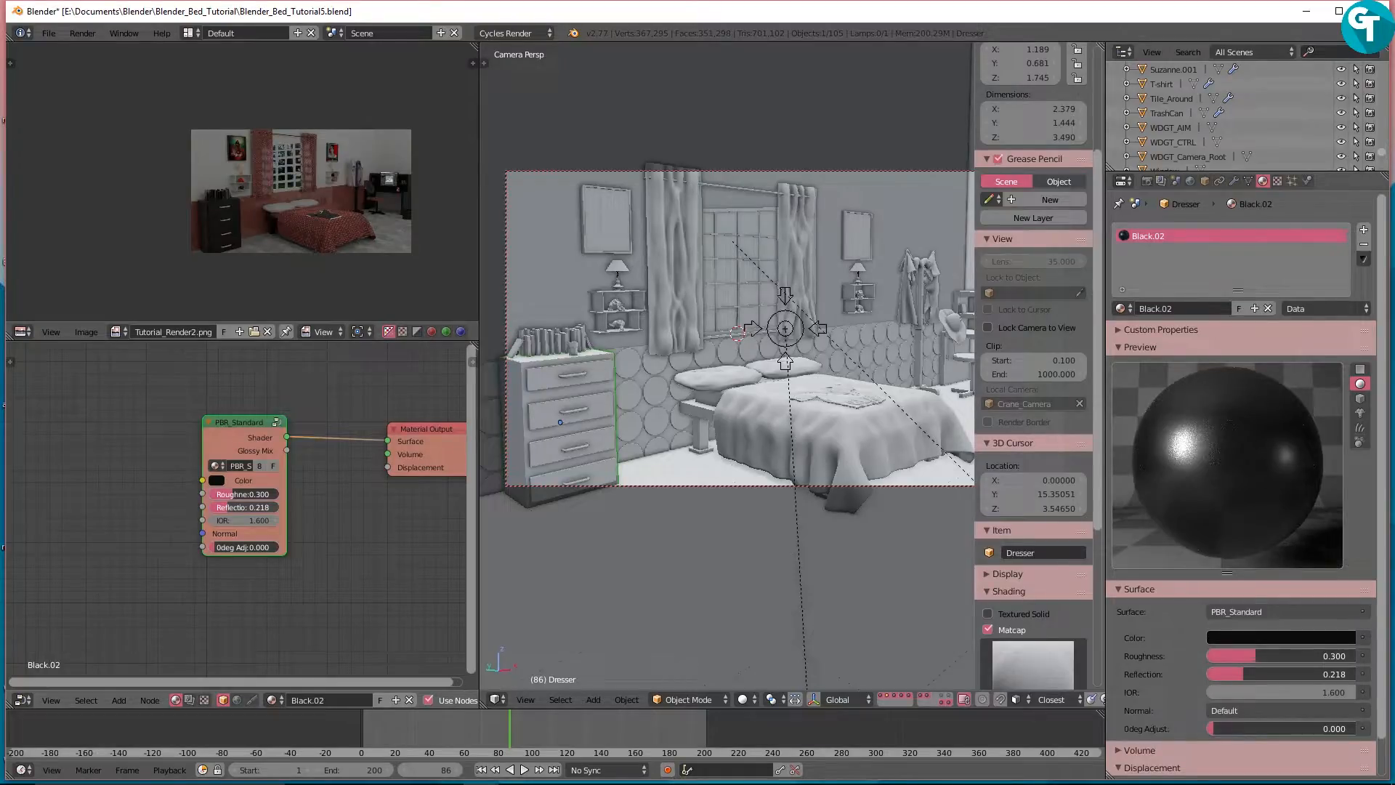
Step: Examine the material nodes of the dresser handles, the wall shelf and the lamp base on that shelf
{"action": "right_click", "coordinate": [574, 375]}
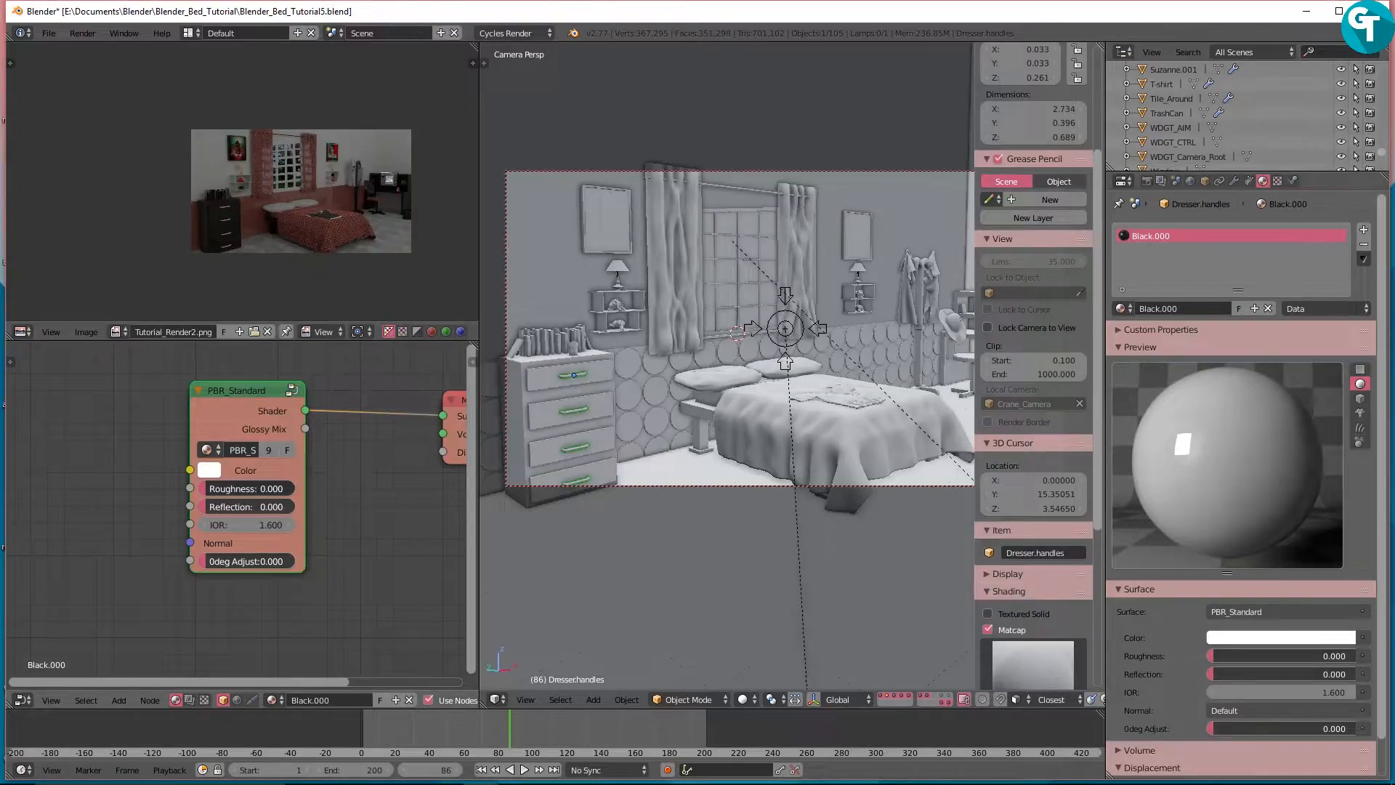
{"action": "left_click", "coordinate": [634, 318]}
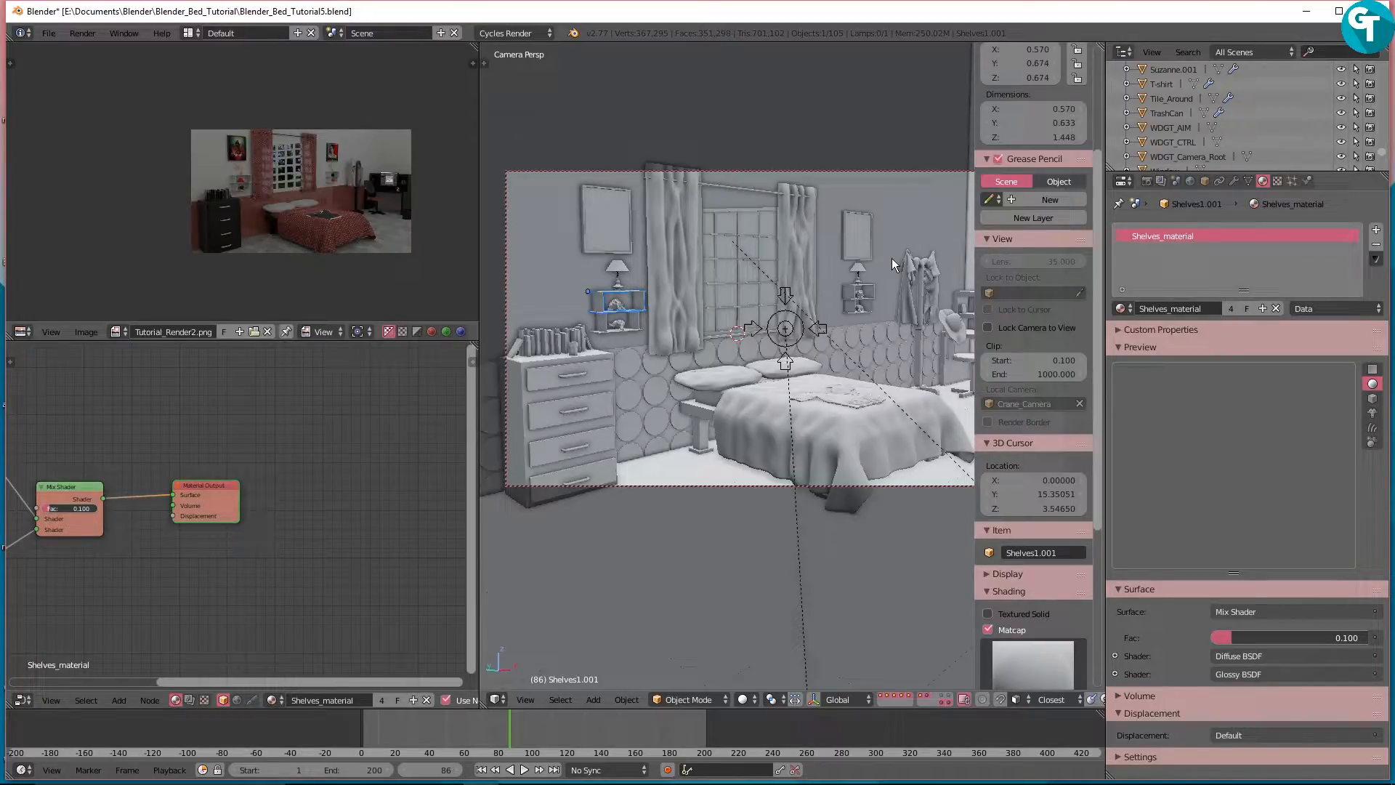
{"action": "right_click", "coordinate": [603, 259]}
{"action": "middle_click_drag", "start_coordinate": [48, 532], "coordinate": [350, 609]}
{"action": "scroll", "coordinate": [224, 505], "scroll_direction": "up", "scroll_amount": 6}
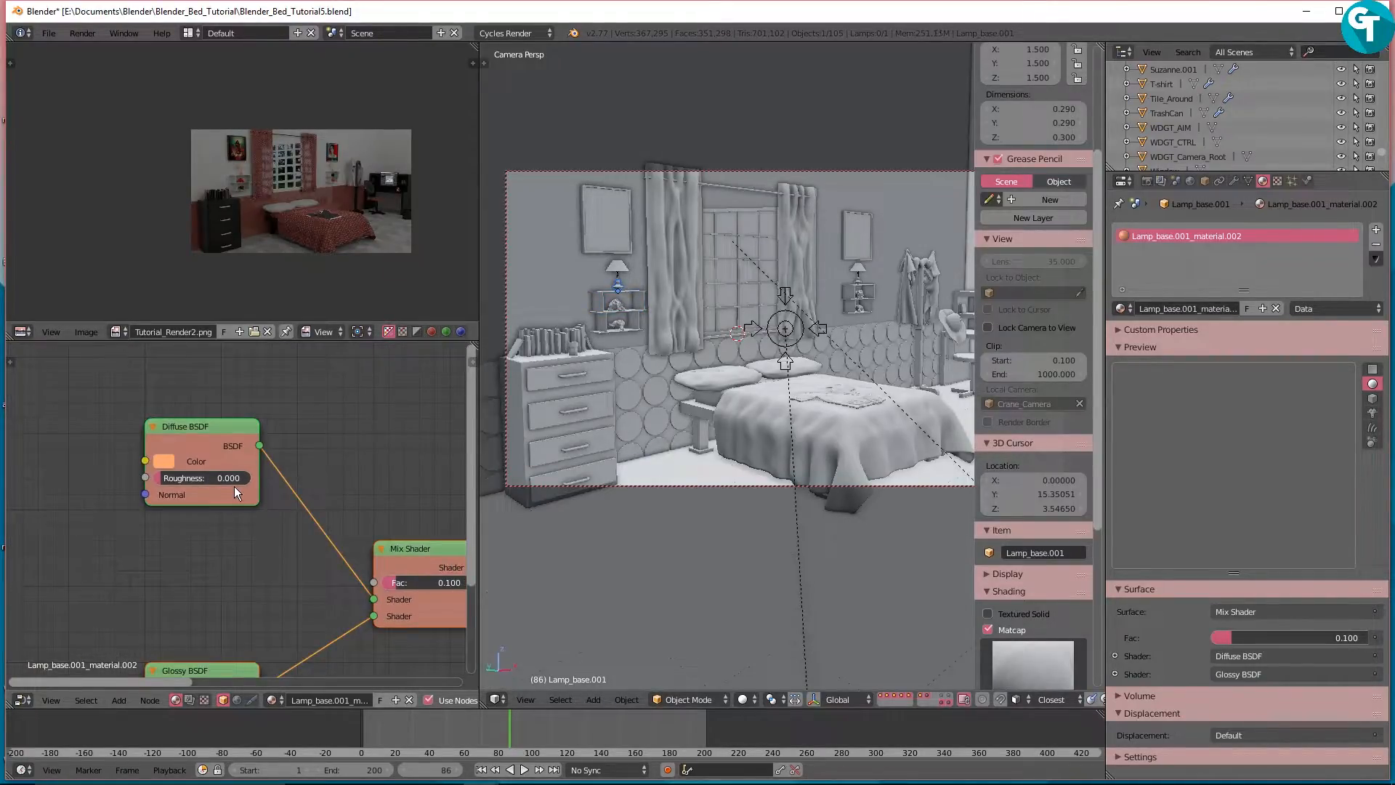
Step: Select the window and examine the PBR_Glass node setup of its Glass material
{"action": "right_click", "coordinate": [751, 225]}
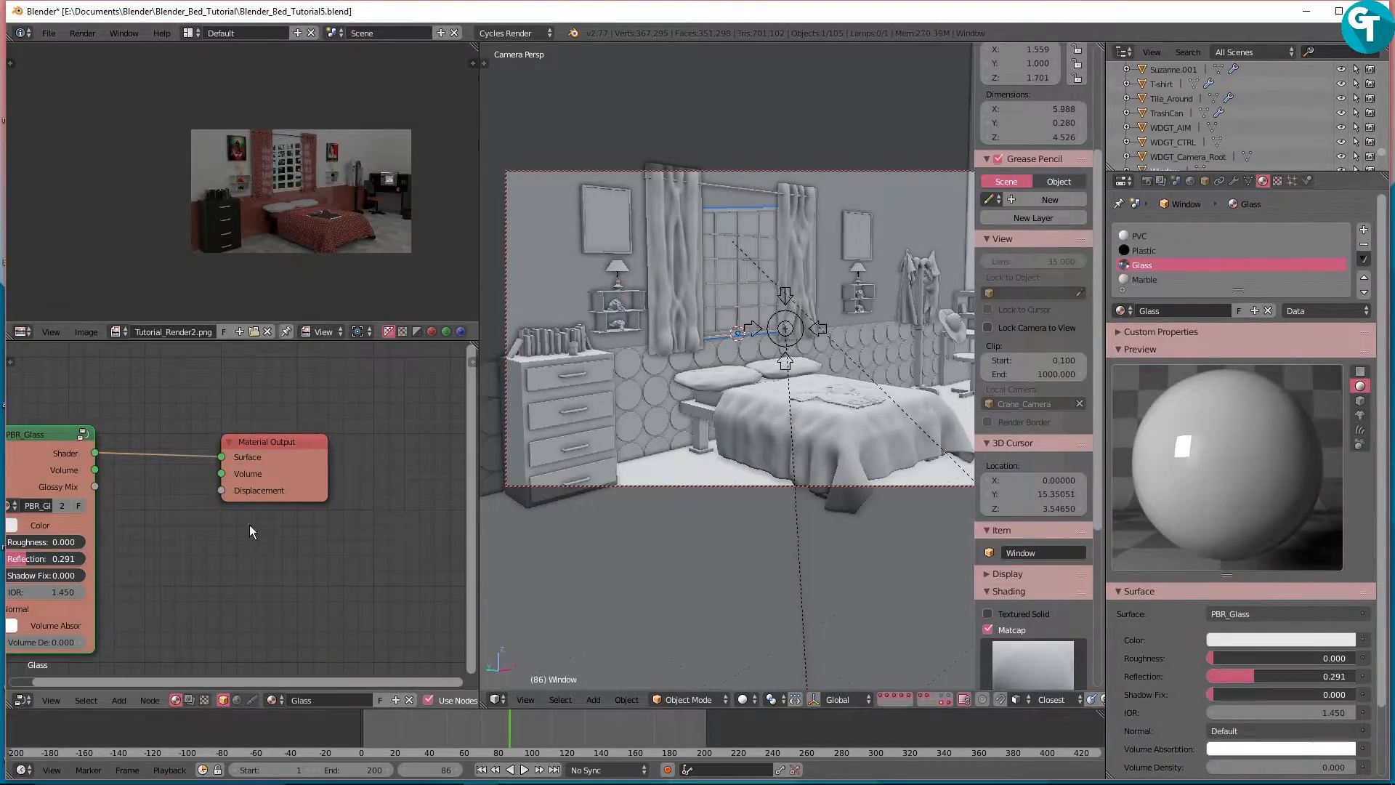
{"action": "middle_click_drag", "start_coordinate": [292, 551], "coordinate": [320, 537]}
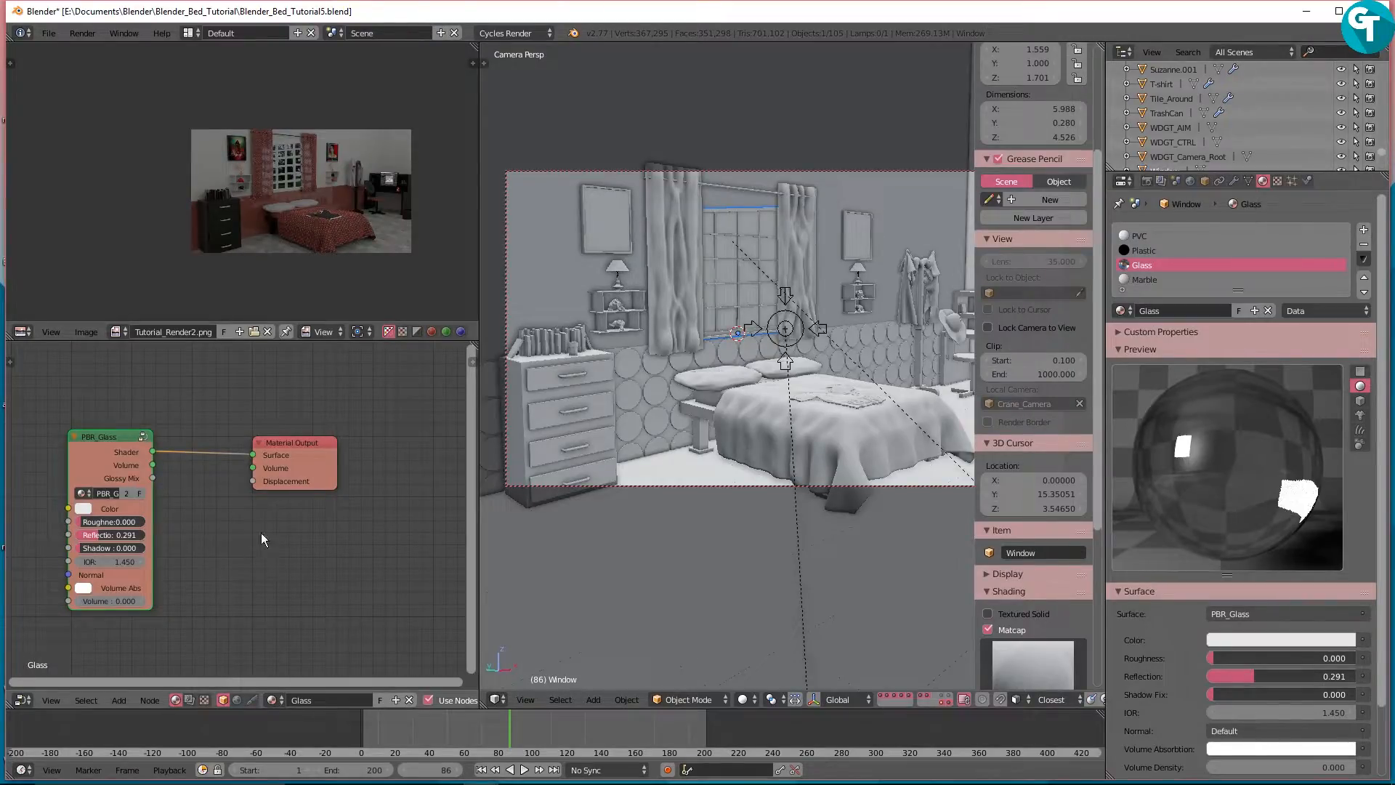
{"action": "middle_click_drag", "start_coordinate": [235, 530], "coordinate": [275, 512]}
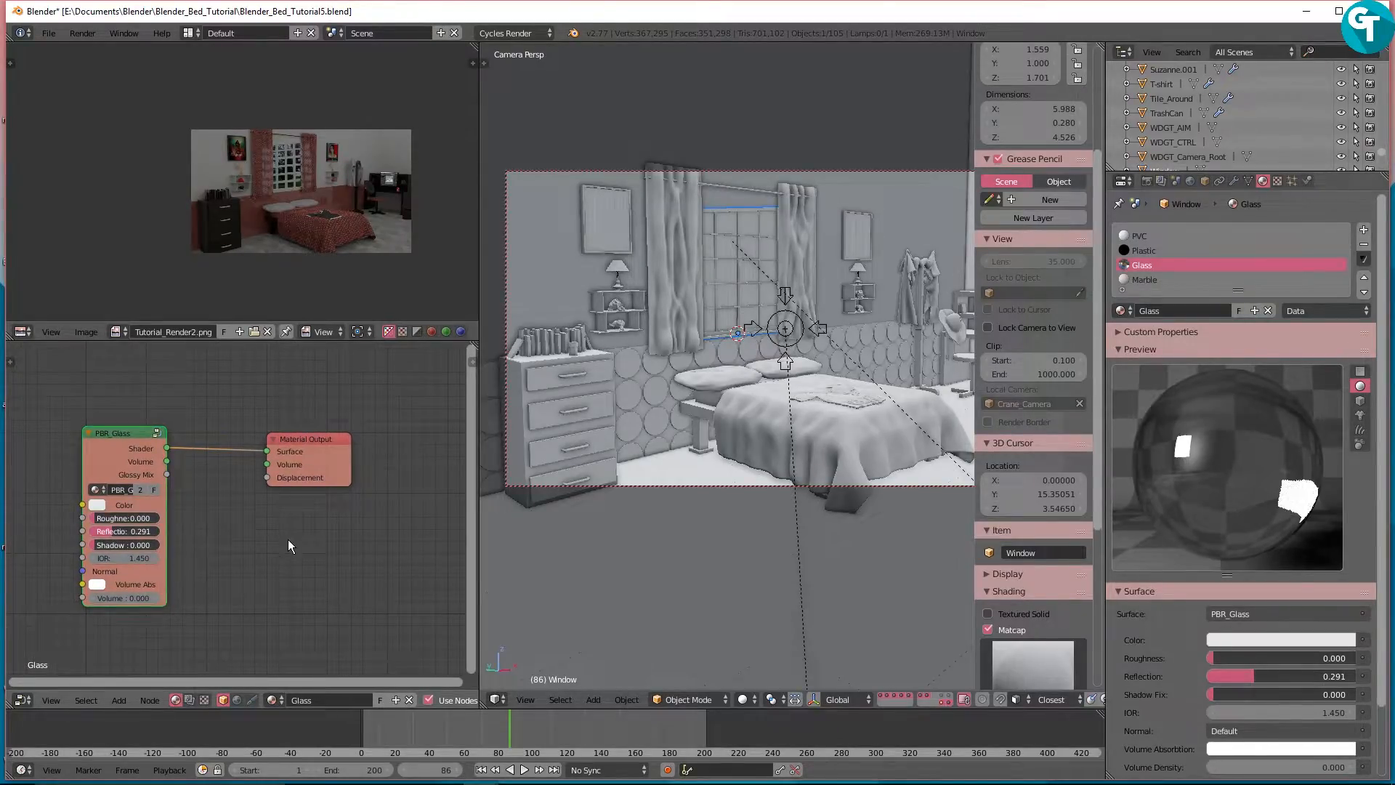
{"action": "key", "text": "shift+a"}
{"action": "mouse_move", "coordinate": [288, 539]}
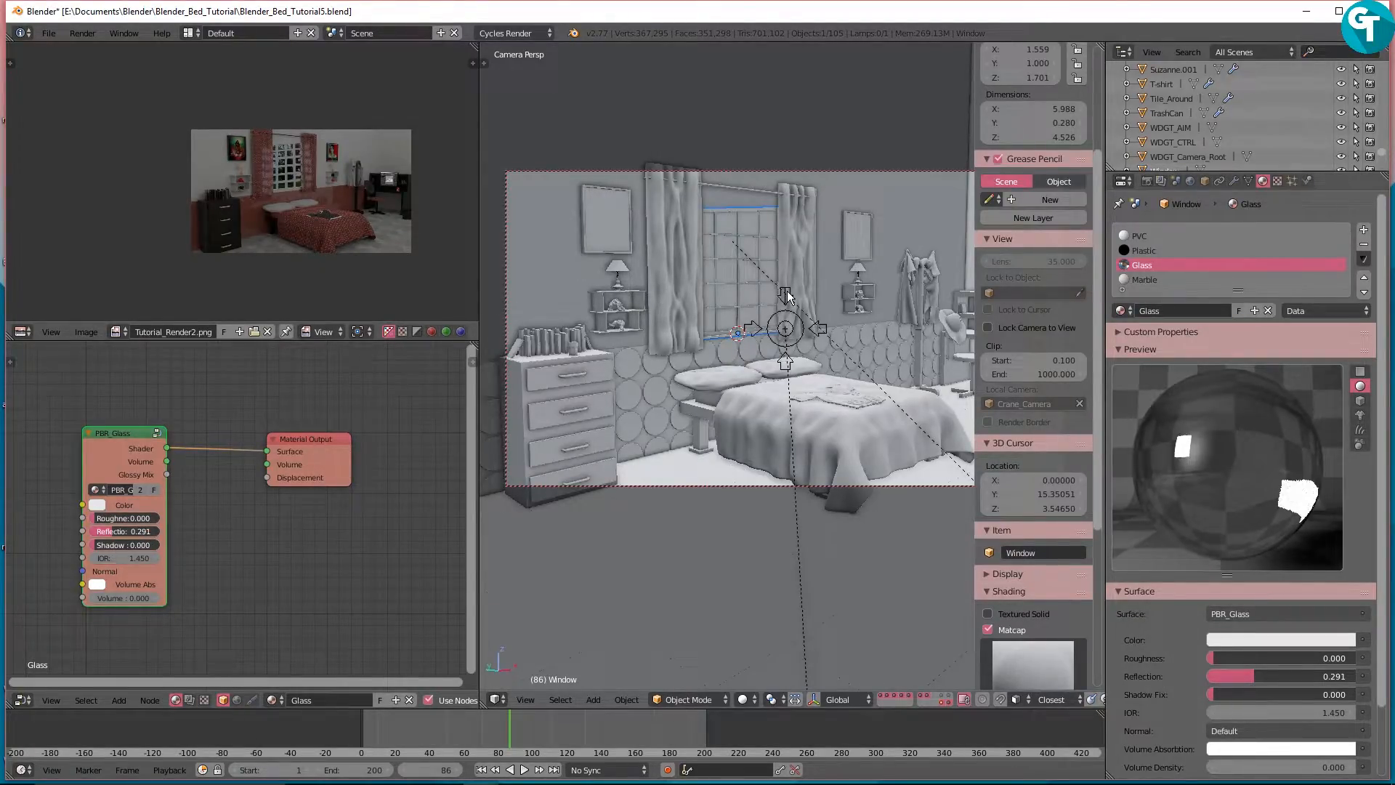
Step: Preview the room through the camera in rendered shading, and return the viewport to solid shading
{"action": "key", "text": "z"}
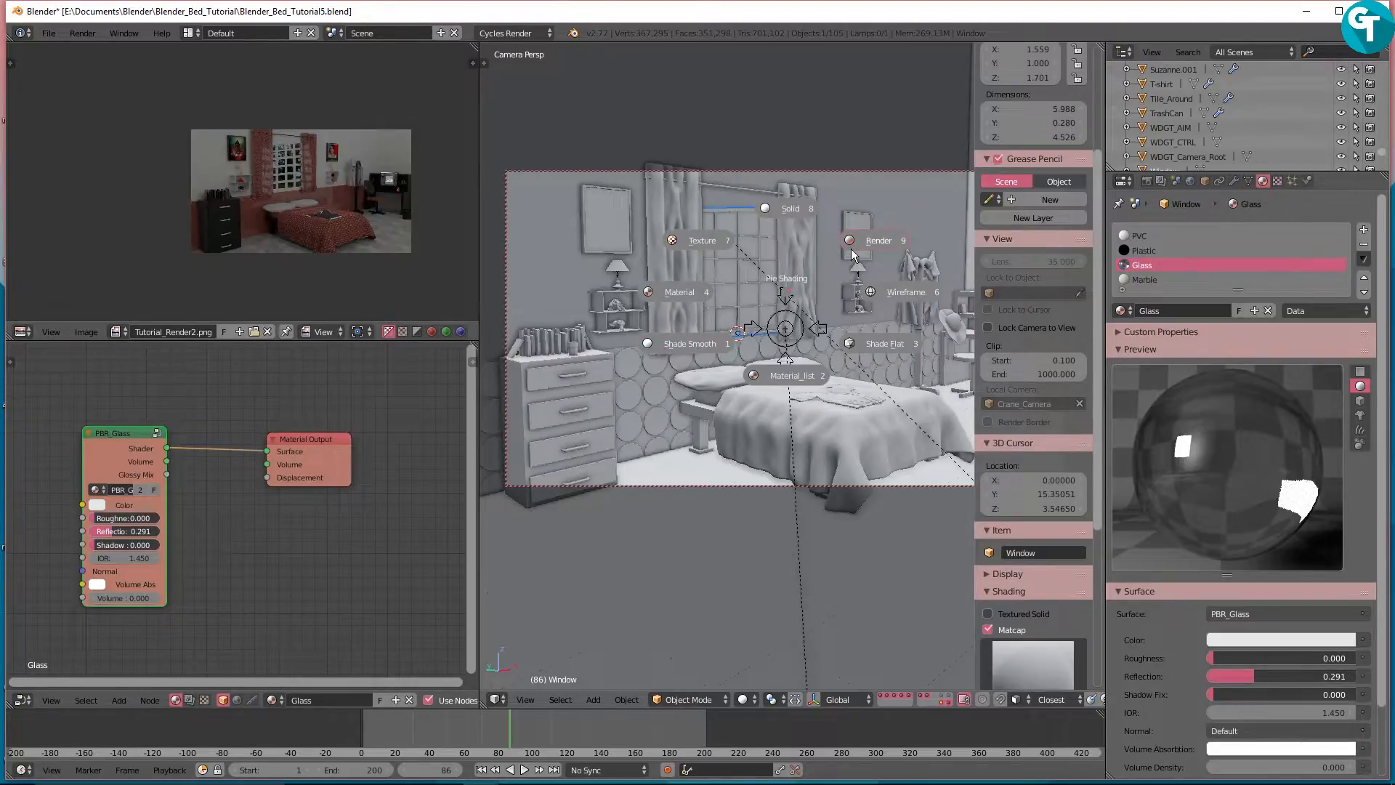
{"action": "left_click", "coordinate": [851, 248]}
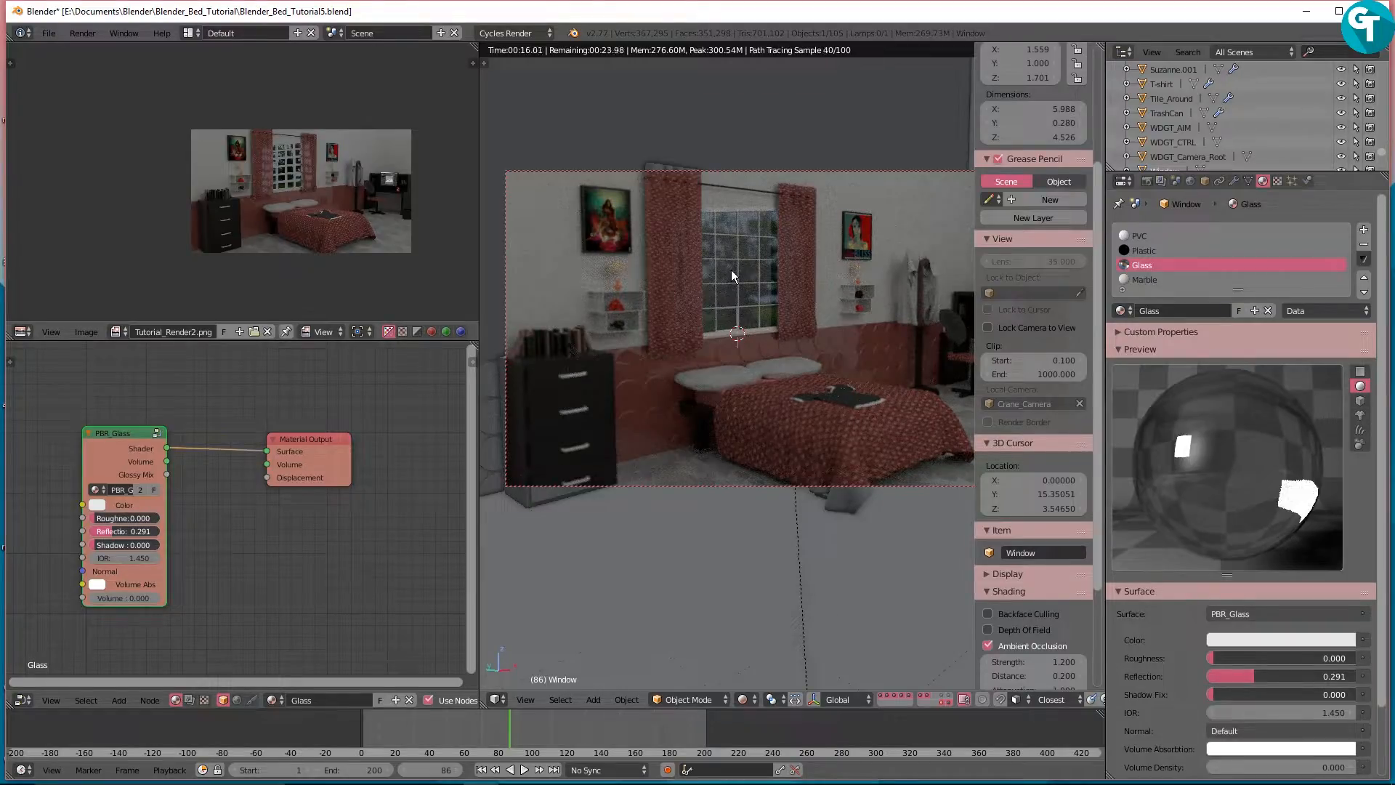
{"action": "key", "text": "z"}
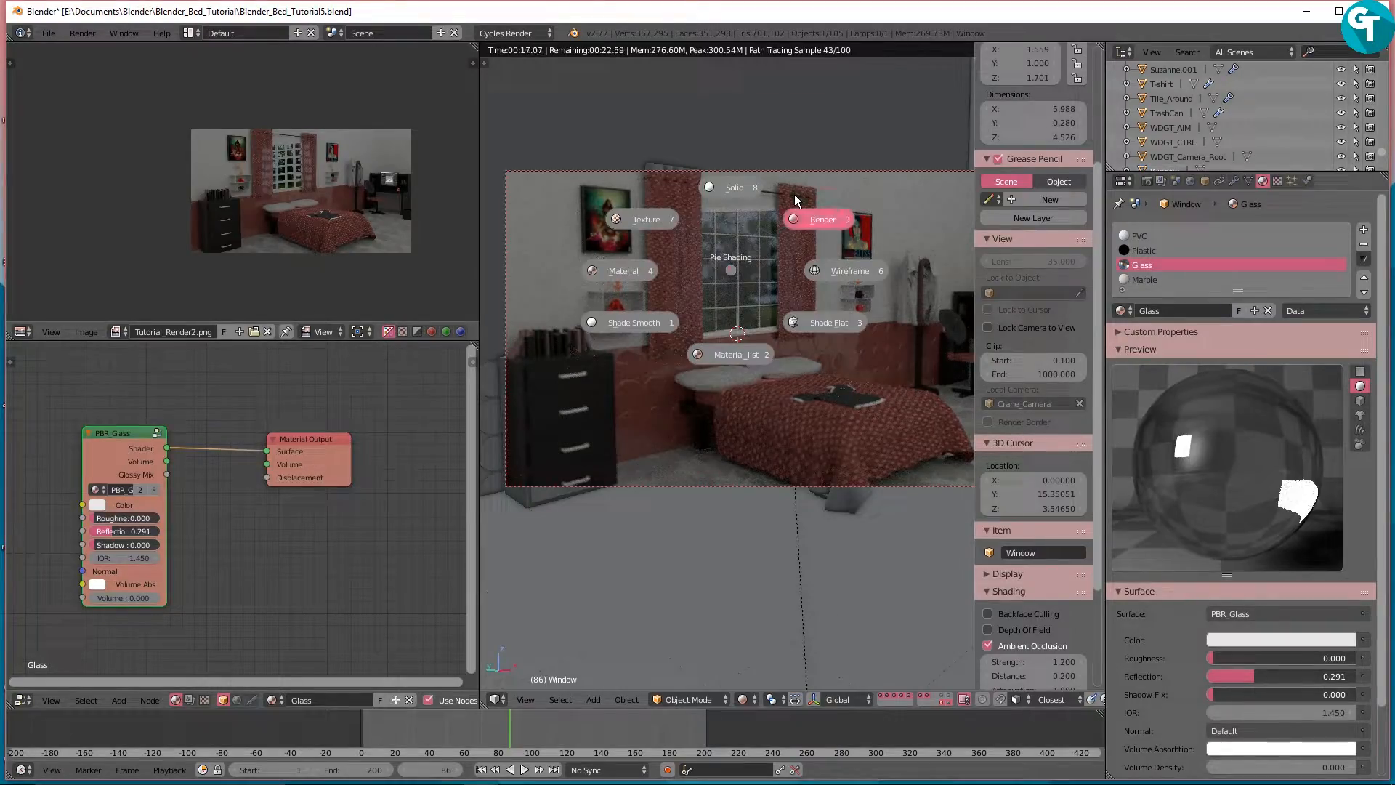
{"action": "left_click", "coordinate": [824, 220]}
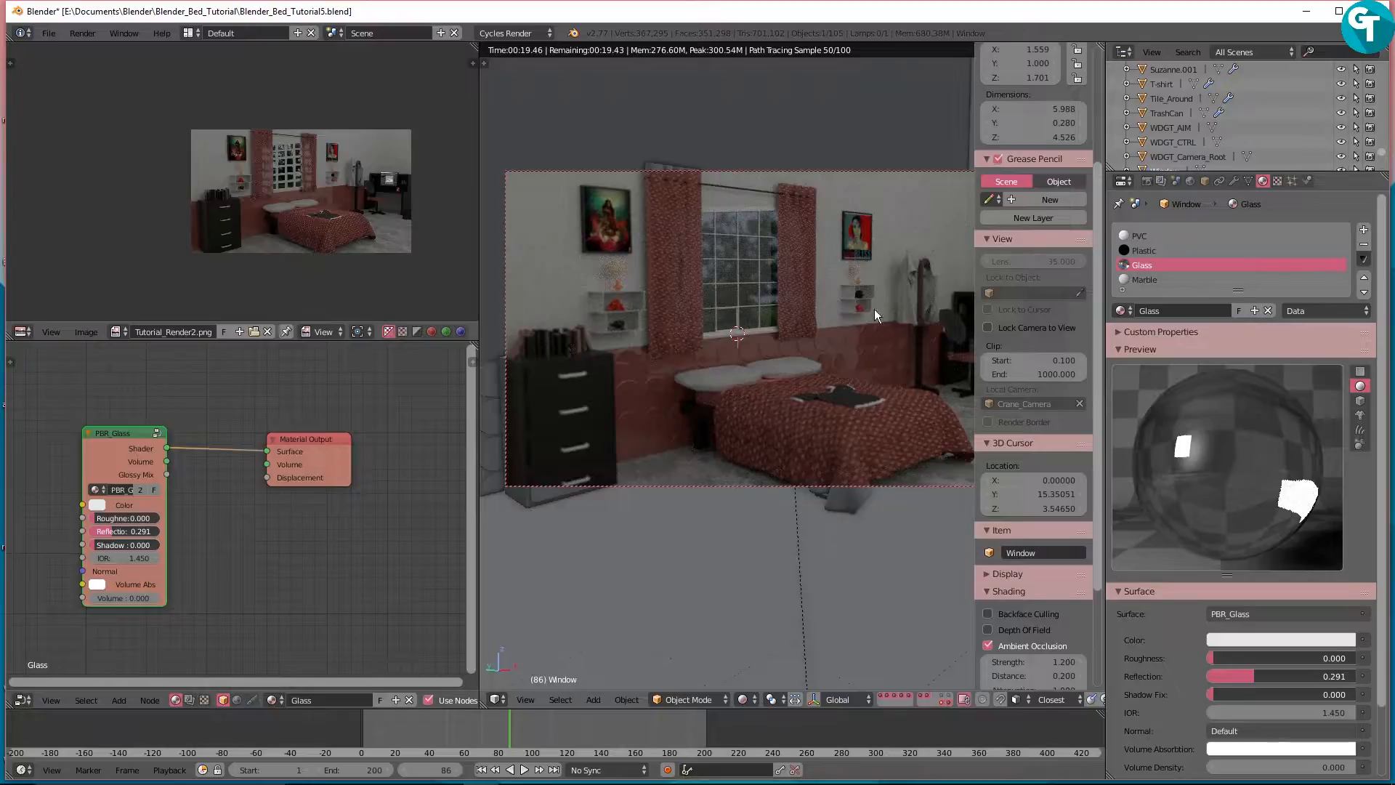
{"action": "key", "text": "z"}
{"action": "left_click", "coordinate": [858, 234]}
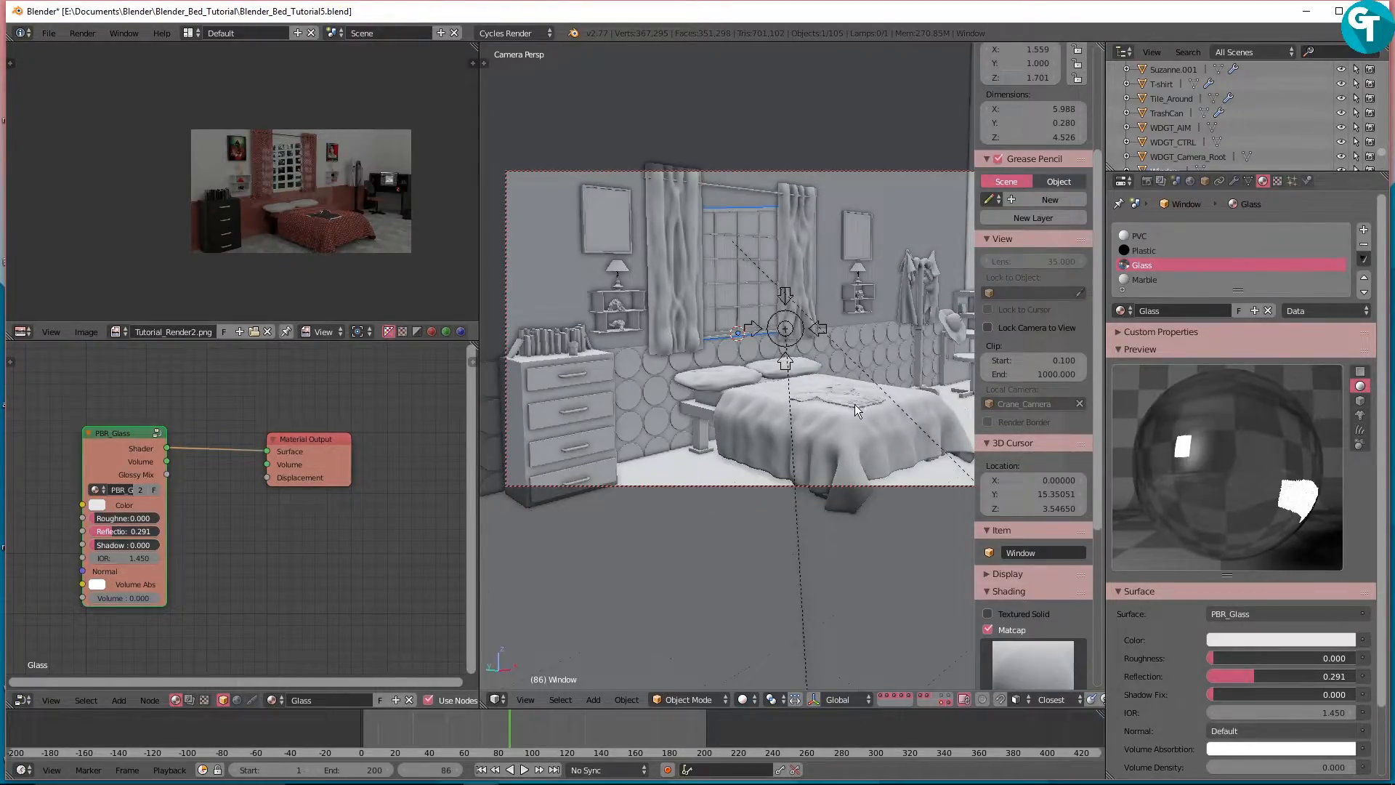
Step: Select the bed's blanket and examine the nodes of its drape material
{"action": "right_click", "coordinate": [853, 425]}
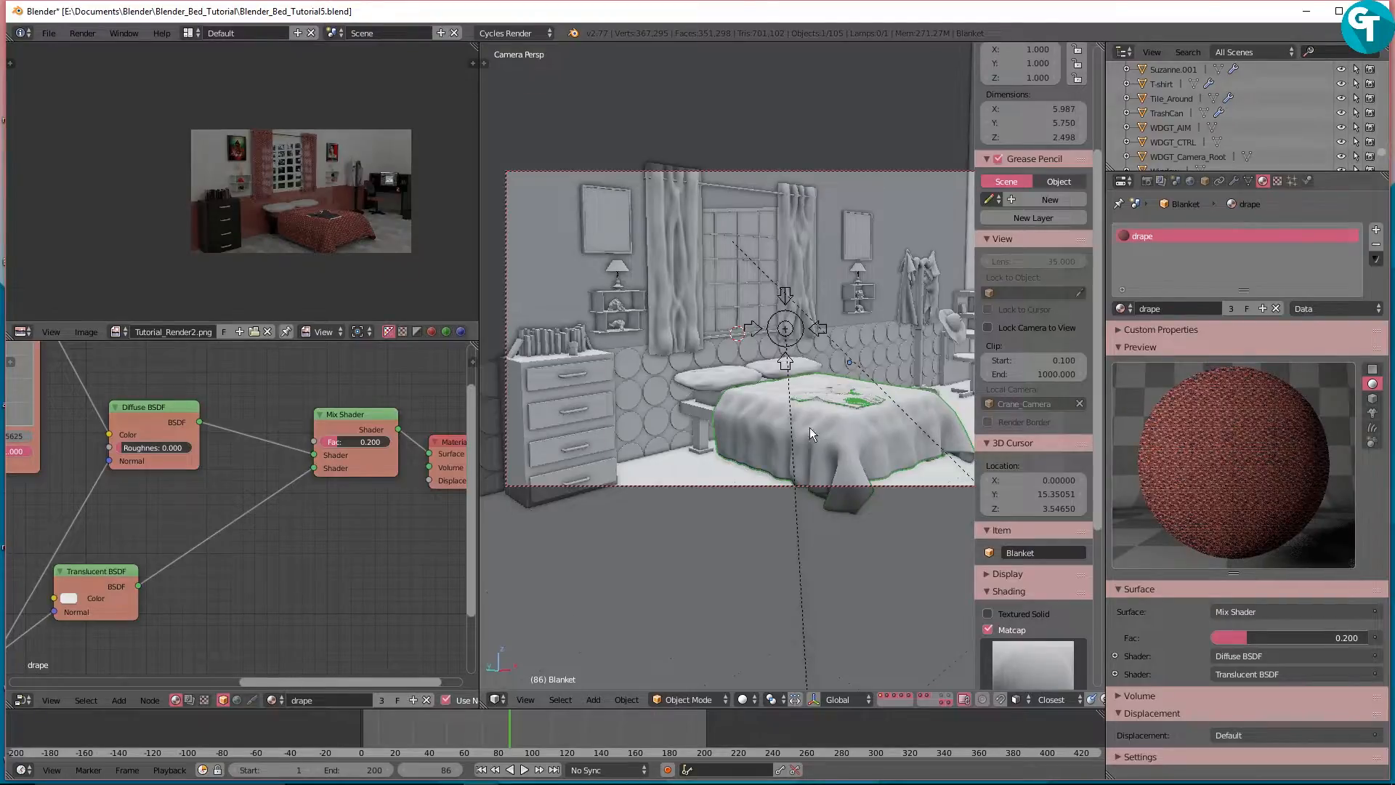
{"action": "scroll", "coordinate": [210, 544], "scroll_direction": "down", "scroll_amount": 2}
{"action": "middle_click_drag", "start_coordinate": [209, 539], "coordinate": [307, 485]}
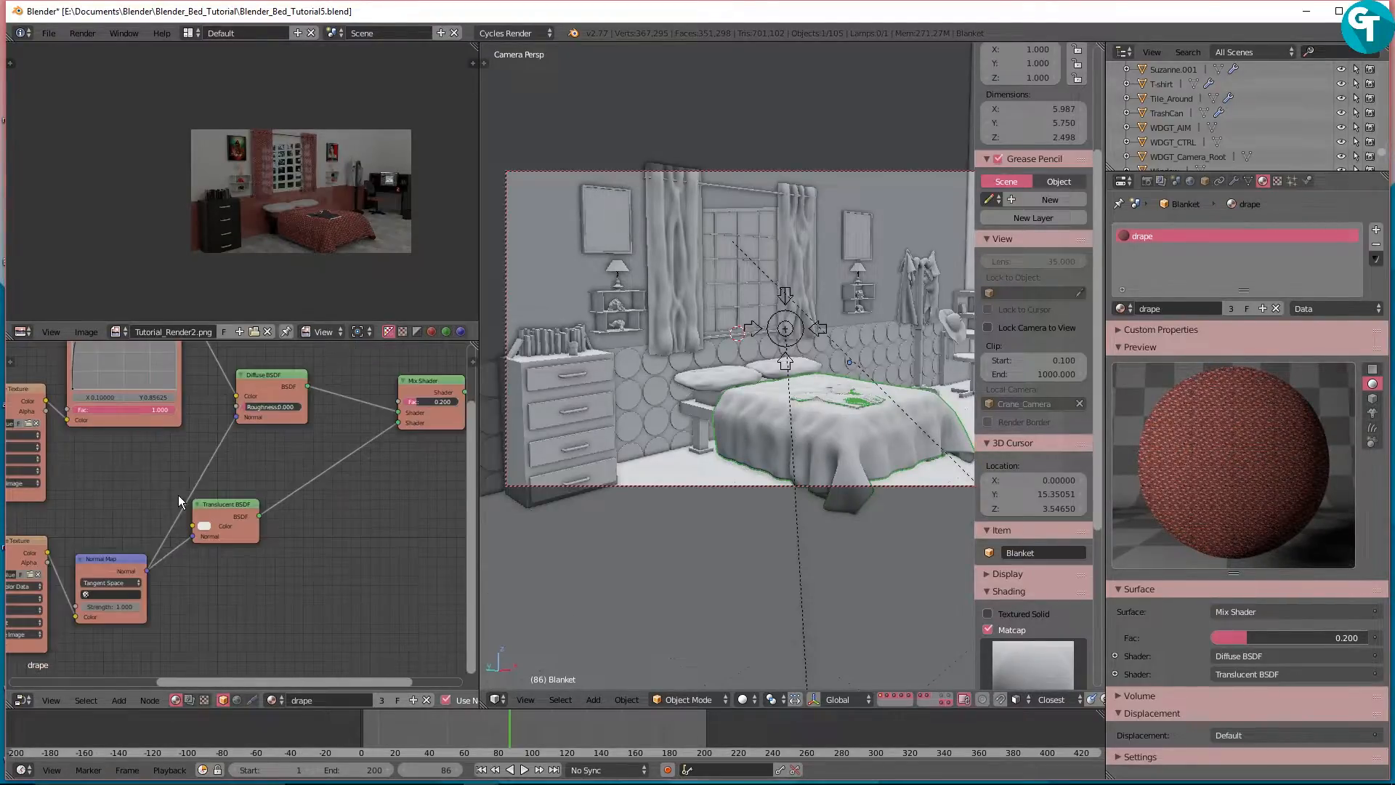
Step: Select the pillow at the head of the bed and examine the image texture nodes of its drape.002 material
{"action": "middle_click_drag", "start_coordinate": [177, 494], "coordinate": [90, 511]}
{"action": "scroll", "coordinate": [273, 481], "scroll_direction": "down", "scroll_amount": 4}
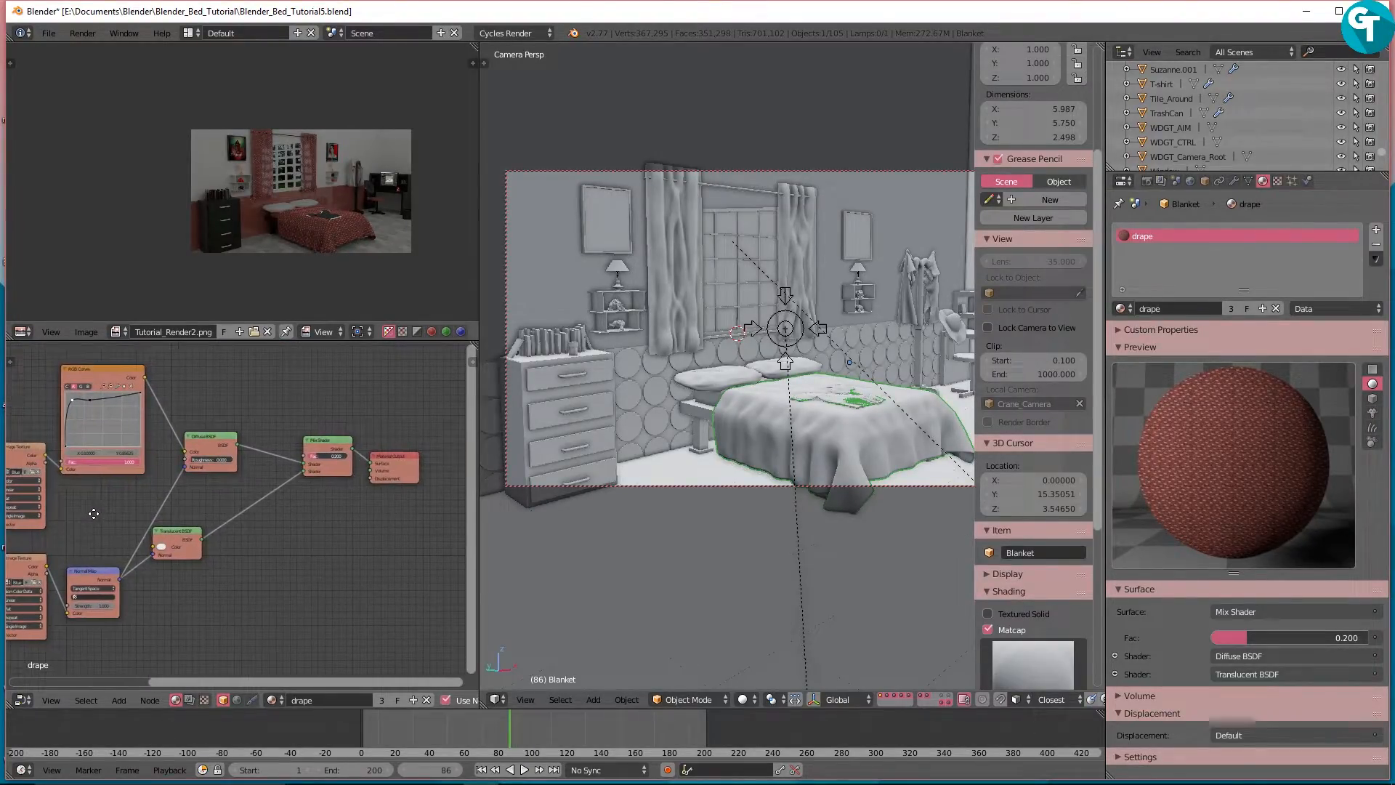
{"action": "right_click", "coordinate": [701, 382]}
{"action": "middle_click_drag", "start_coordinate": [234, 563], "coordinate": [430, 516]}
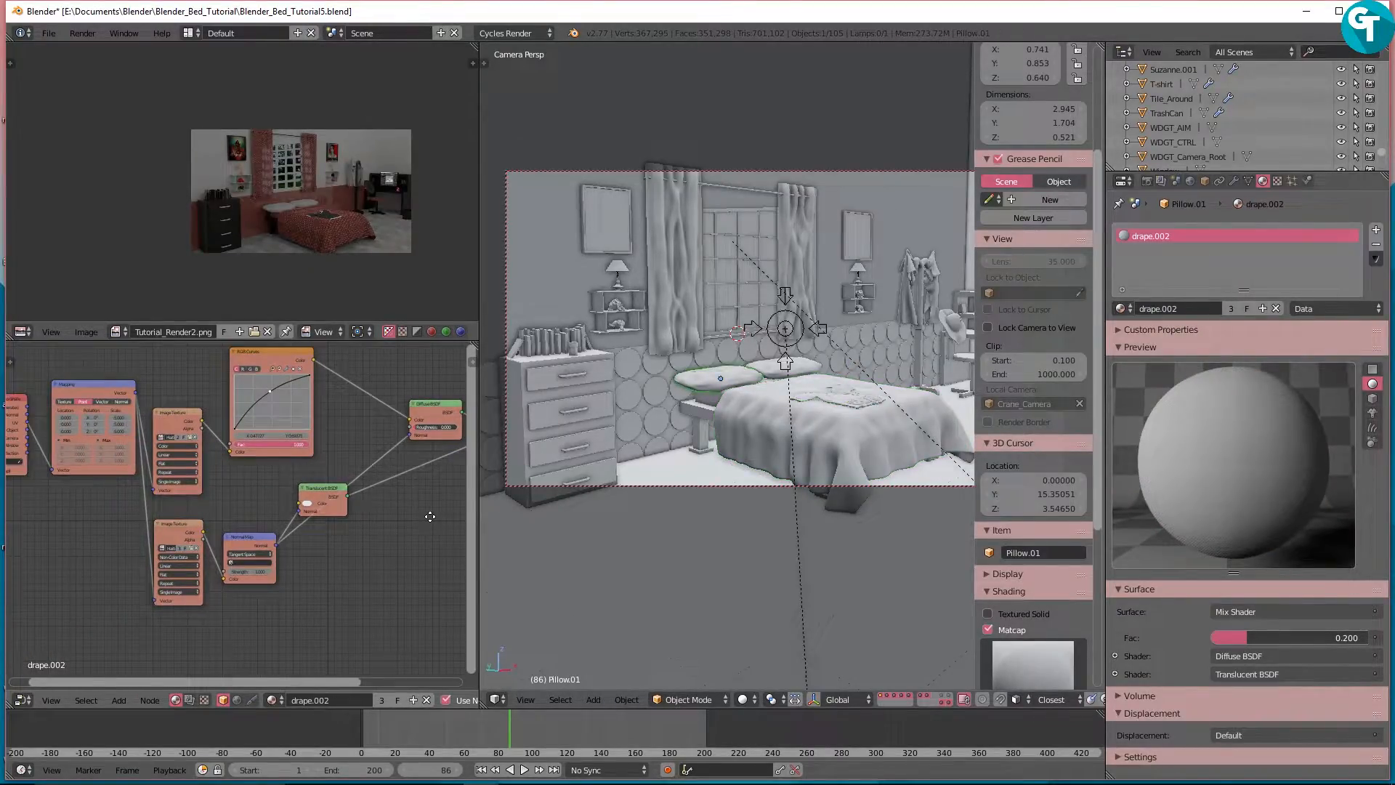
{"action": "scroll", "coordinate": [131, 491], "scroll_direction": "up", "scroll_amount": 4}
{"action": "middle_click_drag", "start_coordinate": [196, 454], "coordinate": [240, 478]}
{"action": "scroll", "coordinate": [268, 478], "scroll_direction": "up", "scroll_amount": 8}
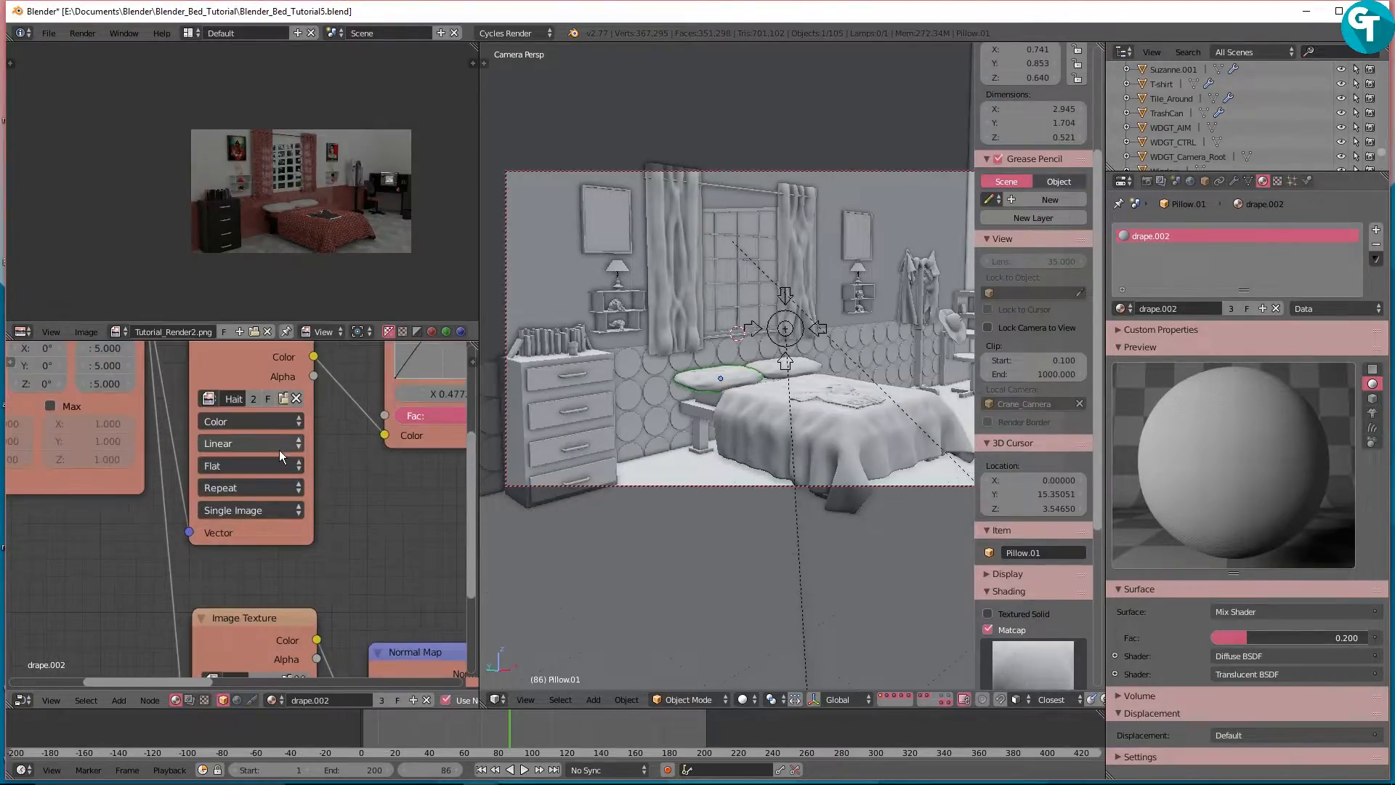
Step: Browse the fabric texture folder as thumbnails from the pillow's colour image node, and cancel without loading a file
{"action": "left_click", "coordinate": [285, 397]}
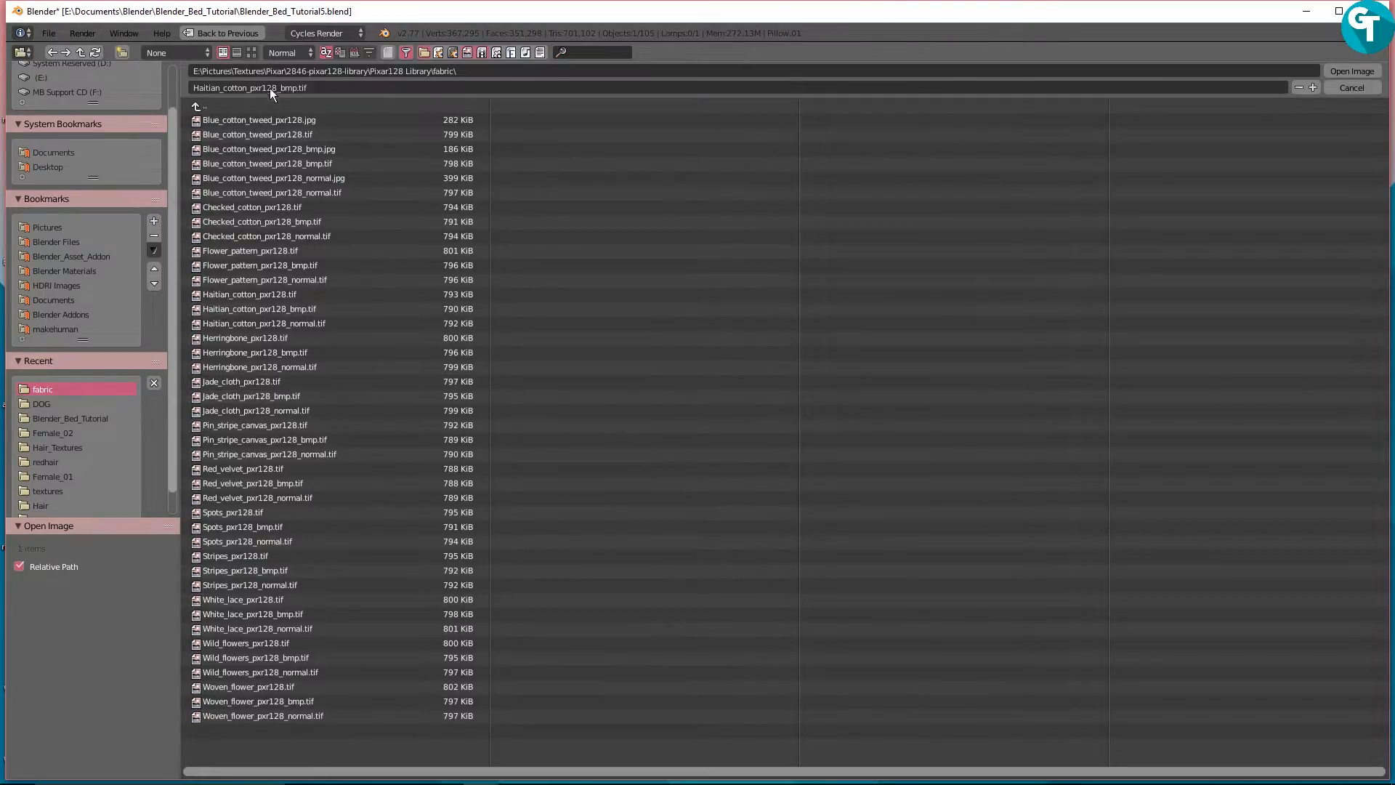
{"action": "left_click", "coordinate": [252, 53]}
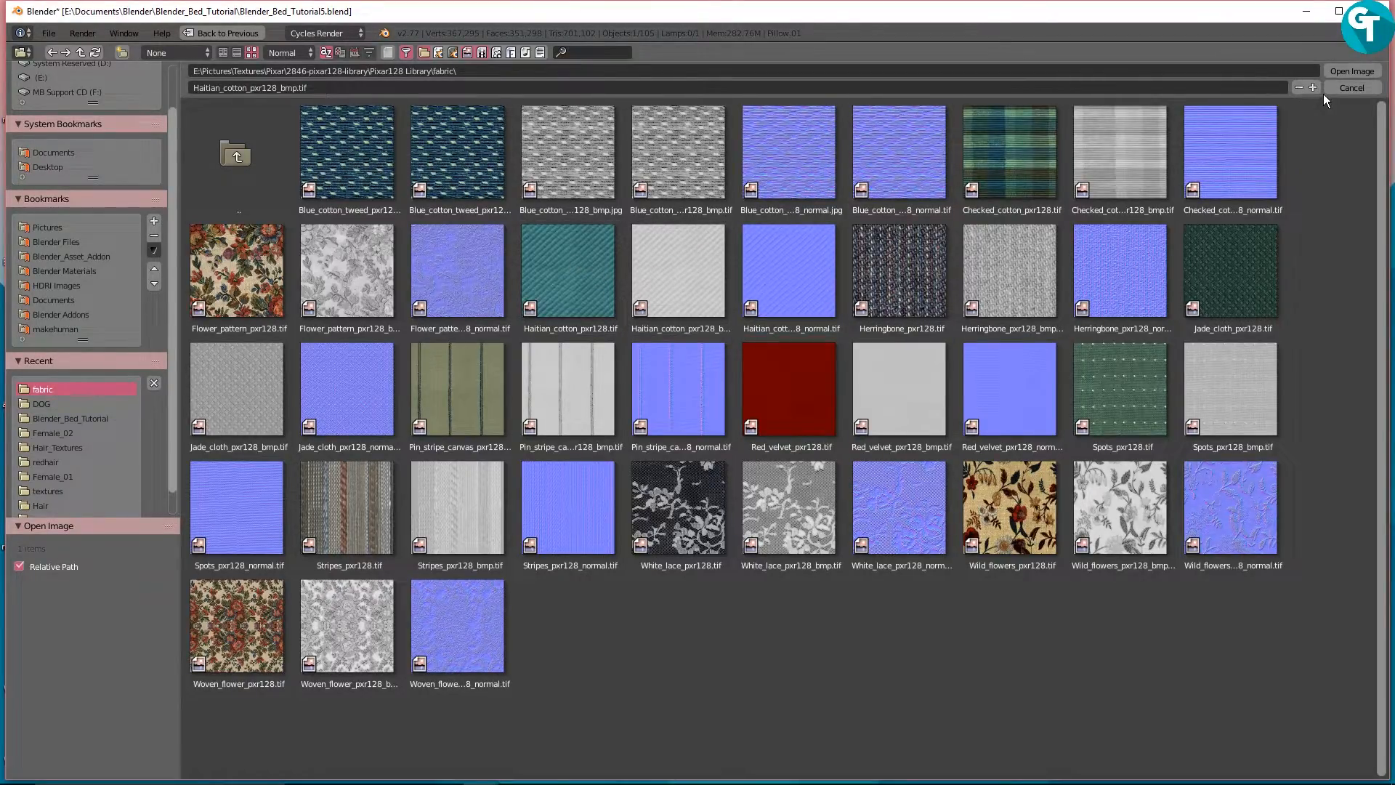
{"action": "left_click", "coordinate": [1352, 87]}
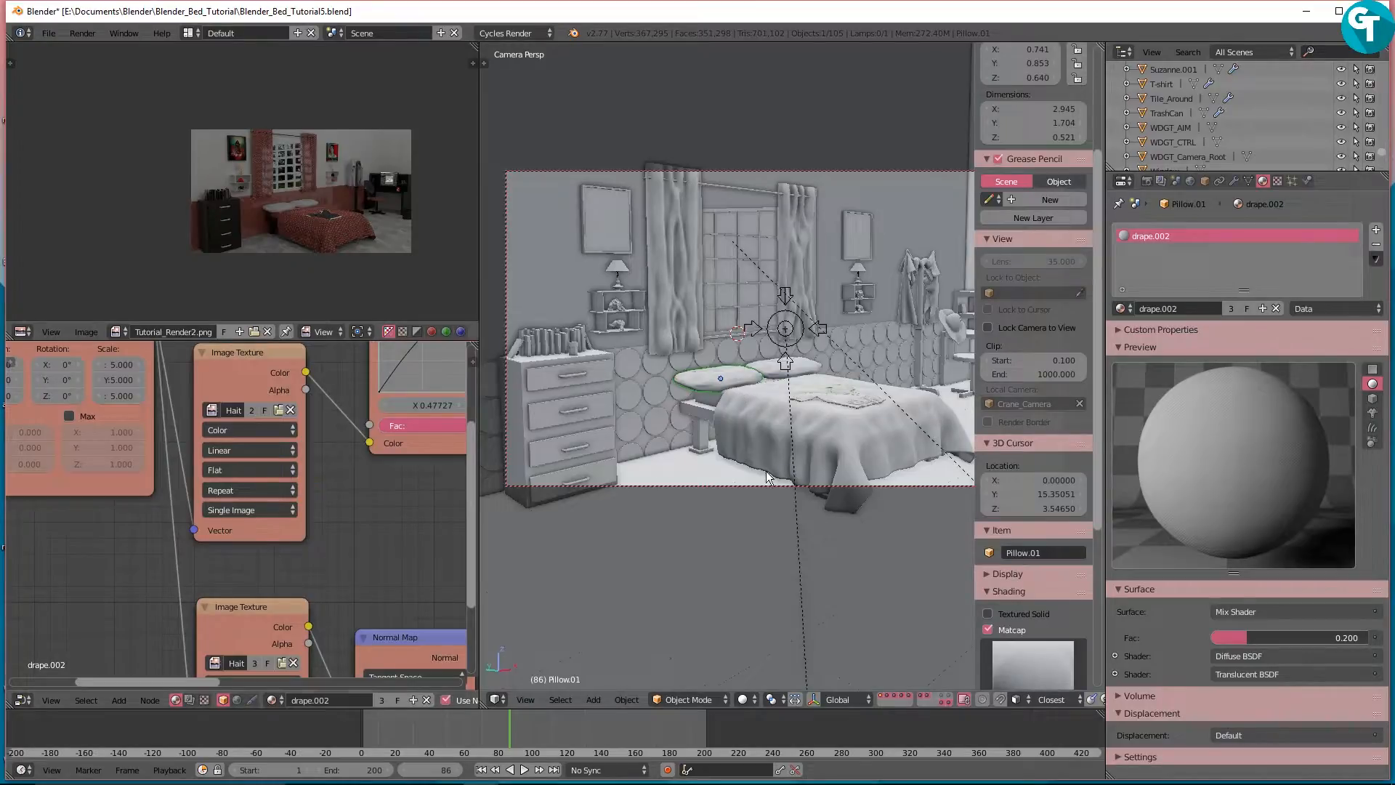
Step: Examine the pillow material's RGB Curves node in its red and combined channels, along with its Mapping node
{"action": "scroll", "coordinate": [380, 526], "scroll_direction": "down", "scroll_amount": 2}
{"action": "middle_click_drag", "start_coordinate": [263, 459], "coordinate": [255, 589]}
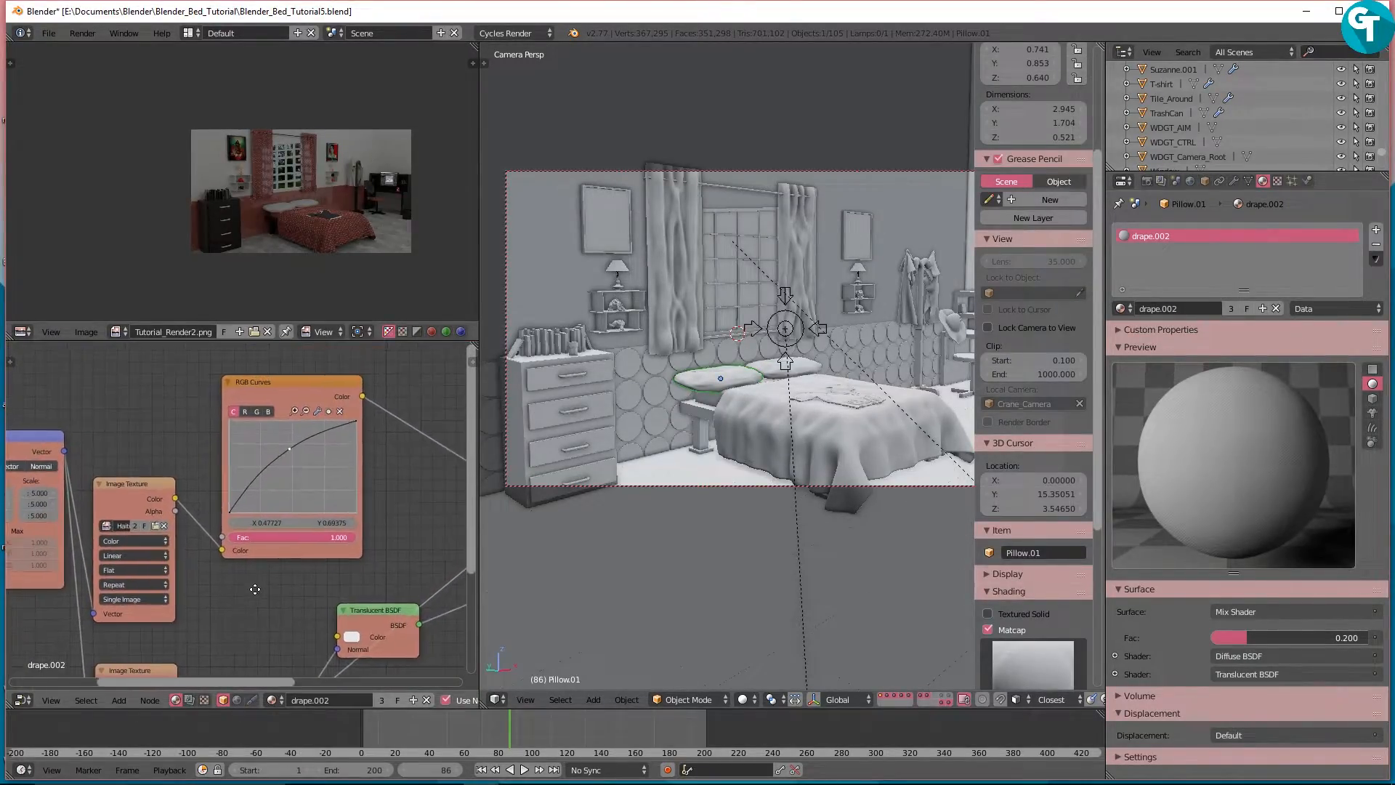
{"action": "left_click", "coordinate": [246, 412]}
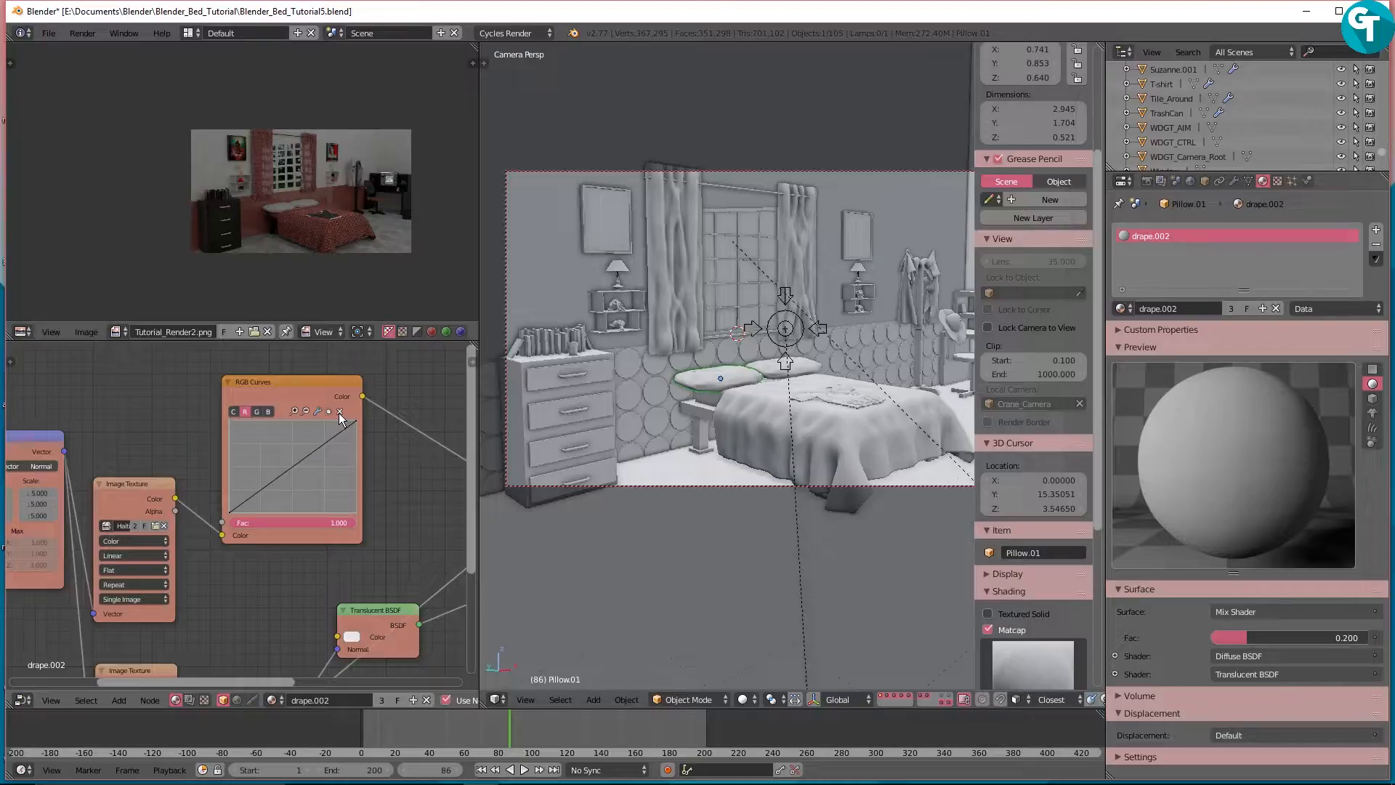
{"action": "left_click", "coordinate": [233, 412]}
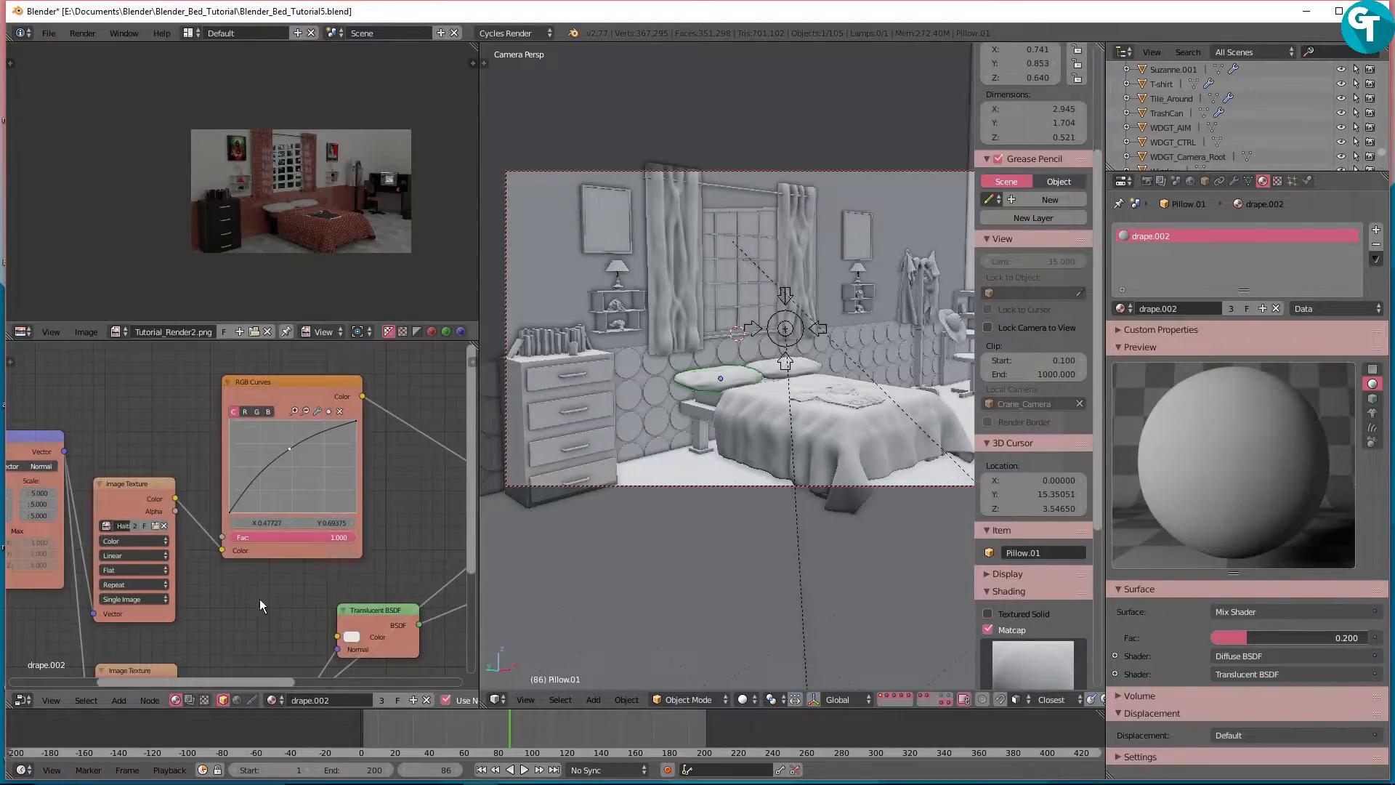
{"action": "middle_click_drag", "start_coordinate": [245, 601], "coordinate": [429, 569]}
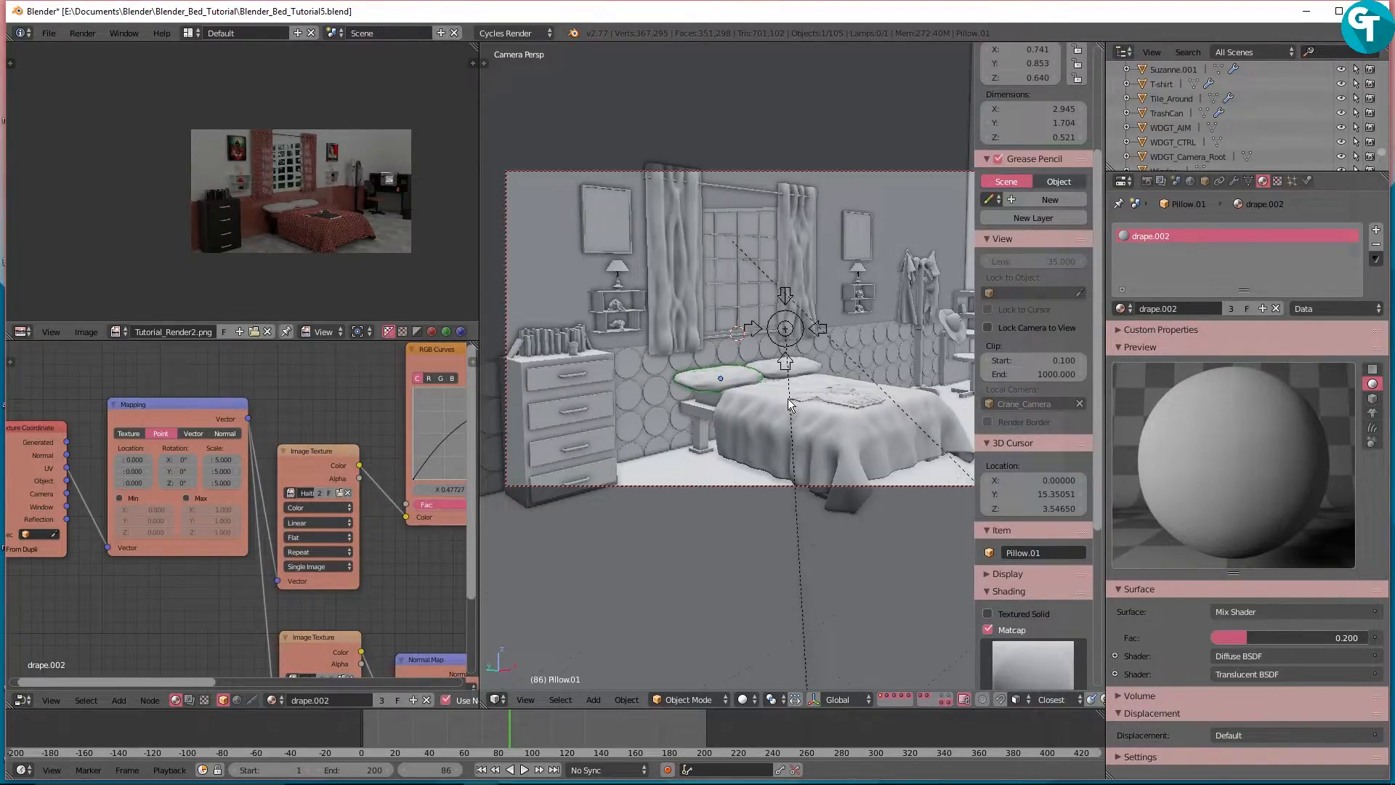
Step: Select the T-shirt on the bed and examine the texture, RGB Curves and Normal Map nodes of its drape.003 material
{"action": "right_click", "coordinate": [859, 404]}
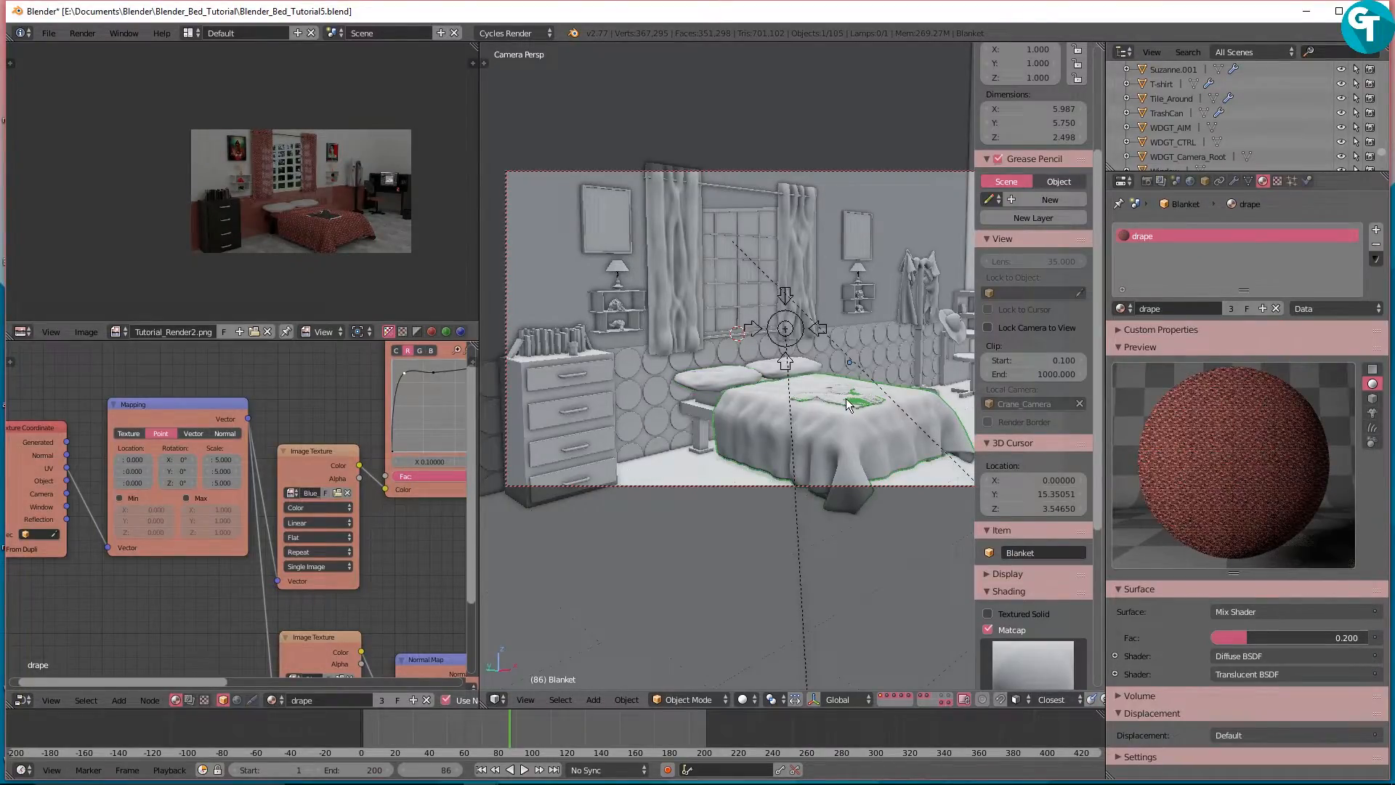
{"action": "right_click", "coordinate": [824, 396]}
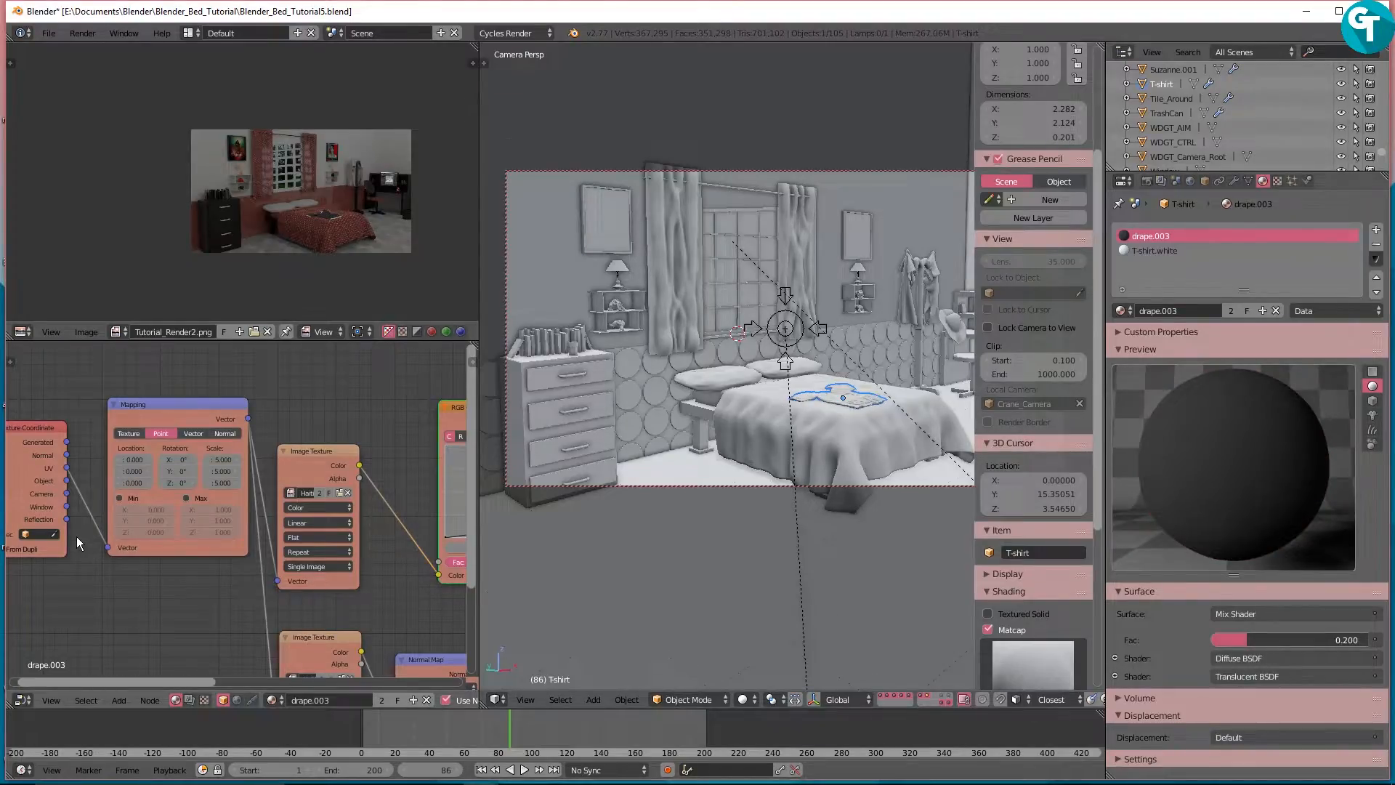
{"action": "scroll", "coordinate": [76, 536], "scroll_direction": "down", "scroll_amount": 3}
{"action": "middle_click_drag", "start_coordinate": [290, 535], "coordinate": [118, 433]}
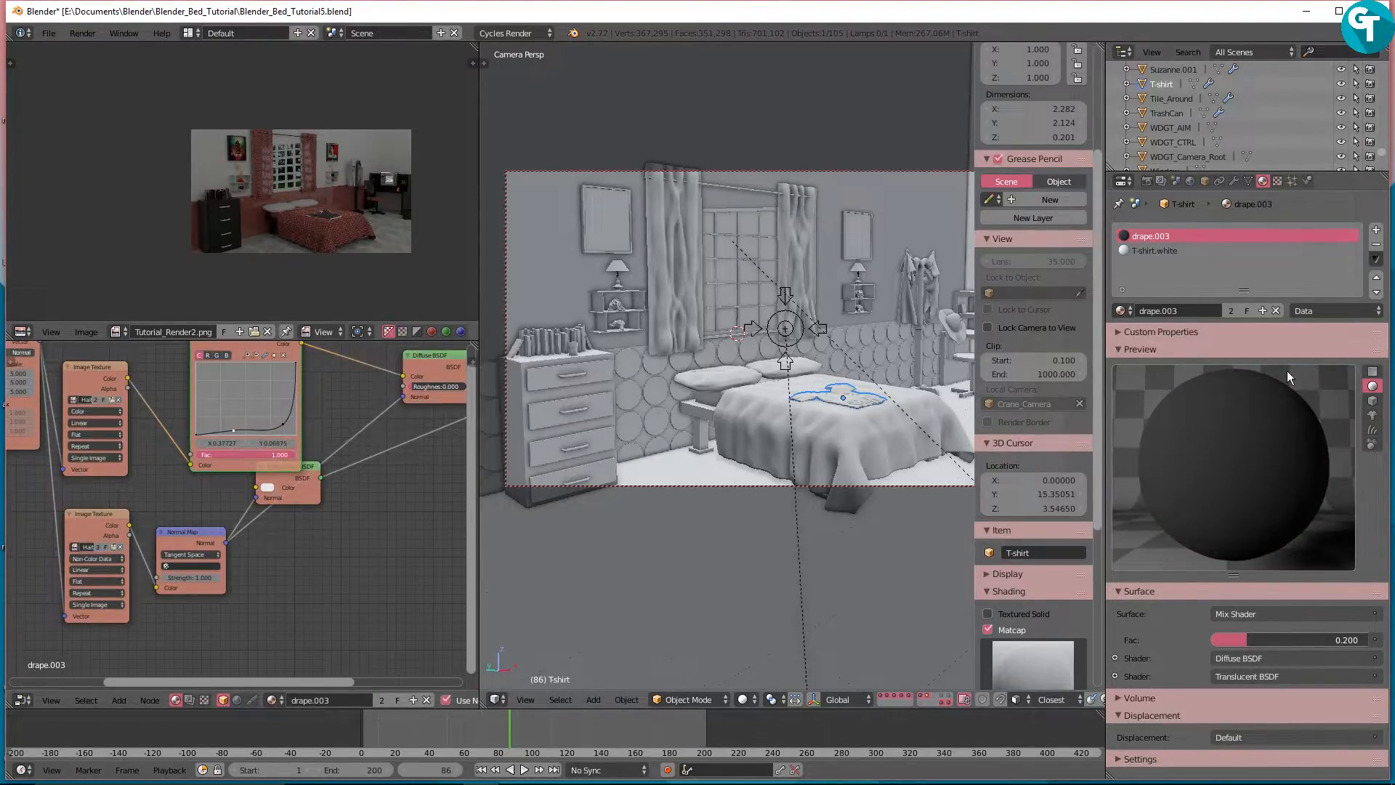
{"action": "middle_click_drag", "start_coordinate": [174, 611], "coordinate": [342, 591]}
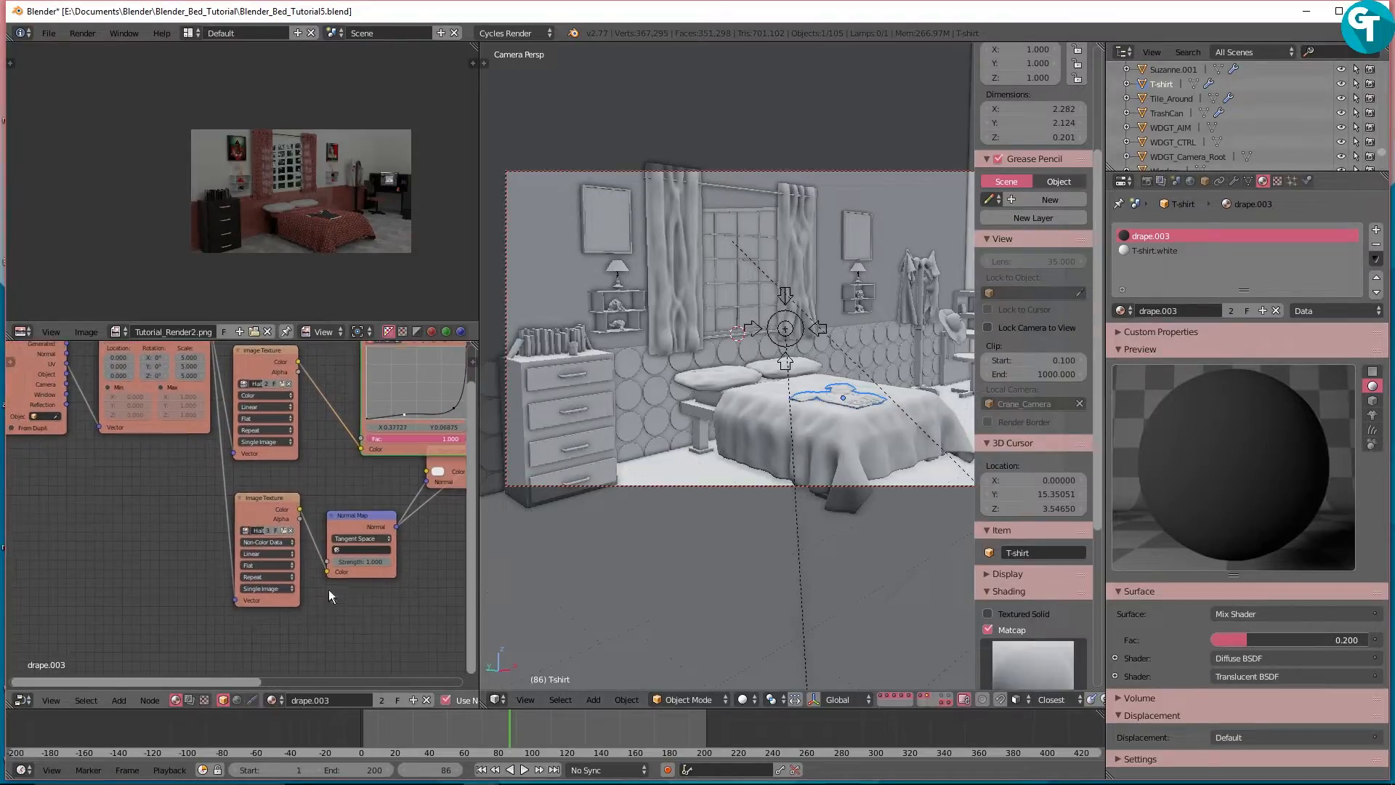
{"action": "scroll", "coordinate": [293, 555], "scroll_direction": "up", "scroll_amount": 6}
{"action": "scroll", "coordinate": [294, 555], "scroll_direction": "up", "scroll_amount": 2}
{"action": "middle_click_drag", "start_coordinate": [328, 451], "coordinate": [221, 590]}
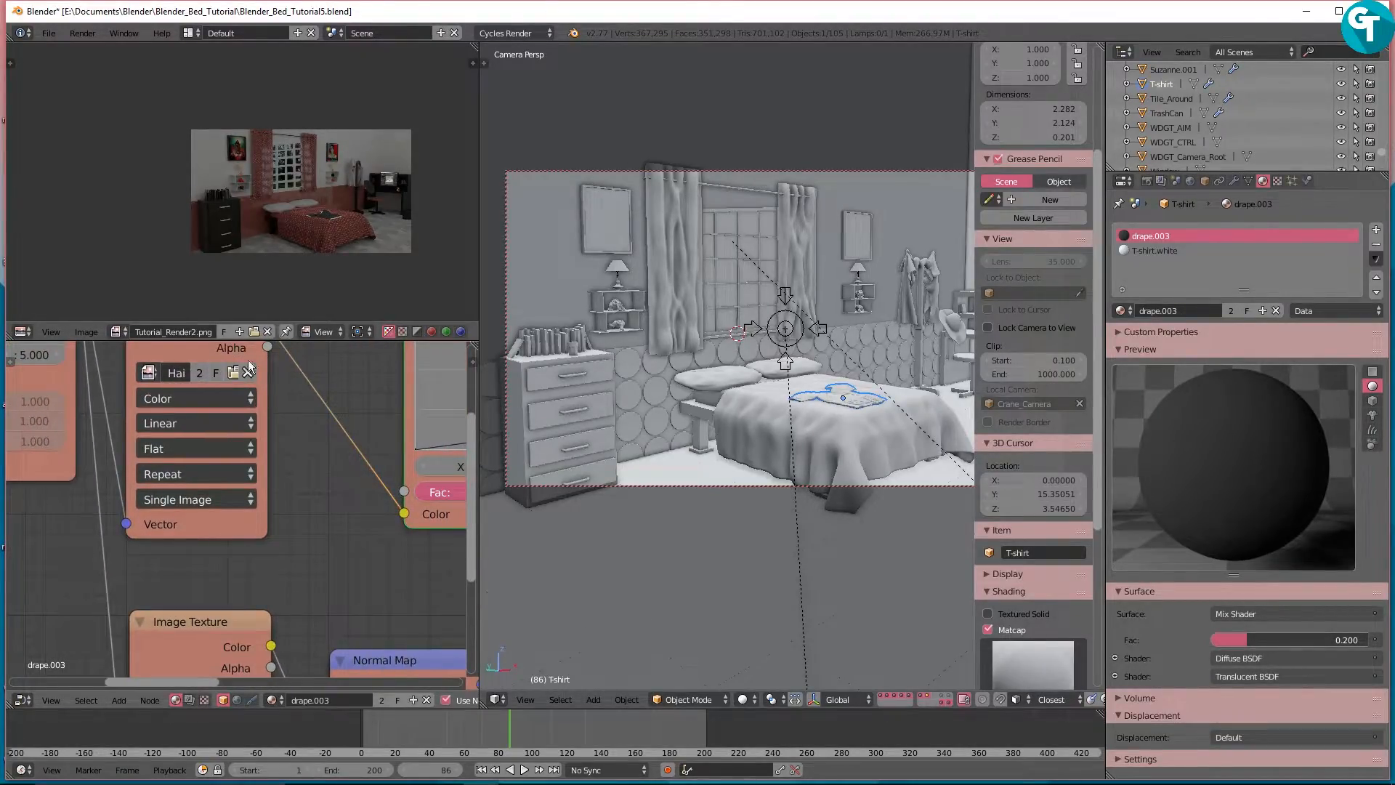
{"action": "scroll", "coordinate": [294, 435], "scroll_direction": "down", "scroll_amount": 5}
{"action": "middle_click_drag", "start_coordinate": [276, 461], "coordinate": [169, 506]}
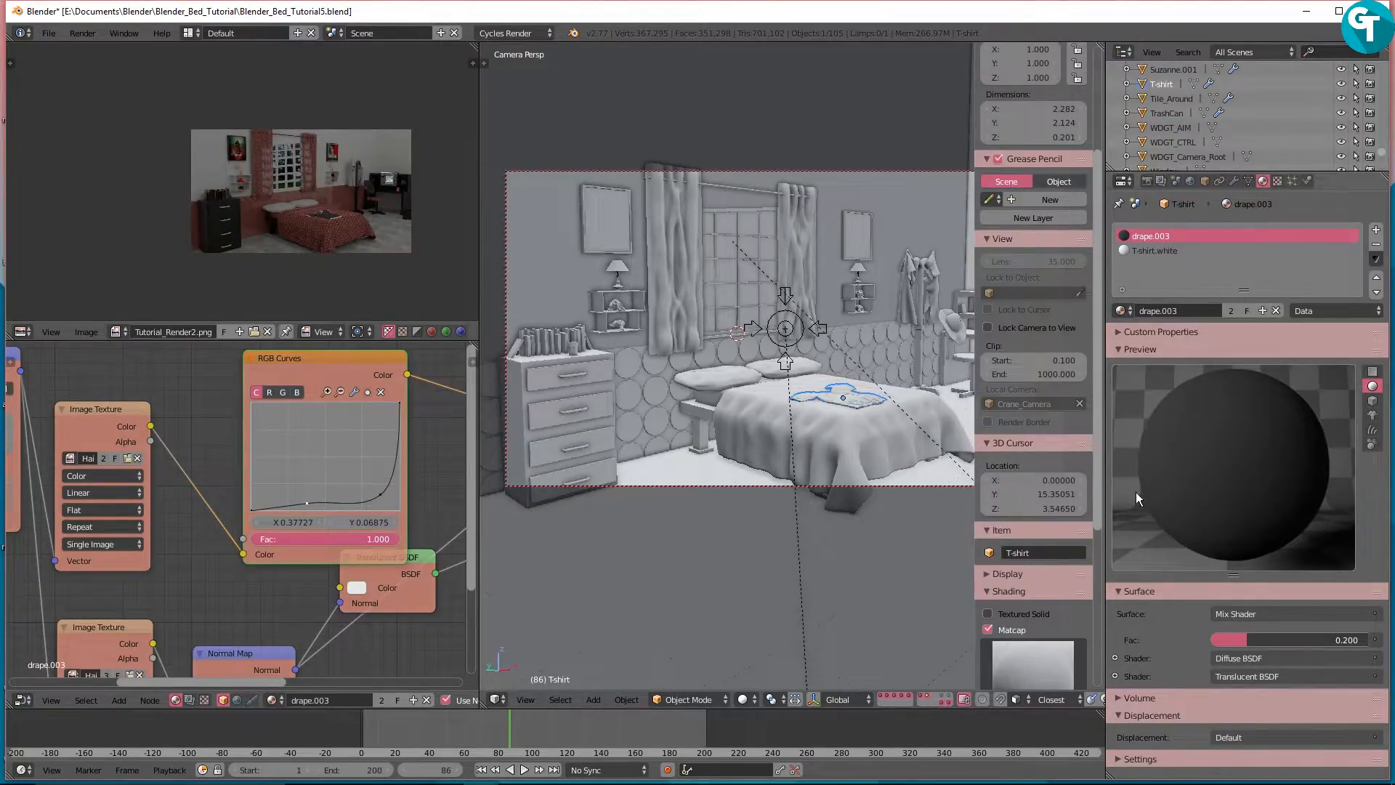
{"action": "middle_click_drag", "start_coordinate": [109, 602], "coordinate": [10, 506]}
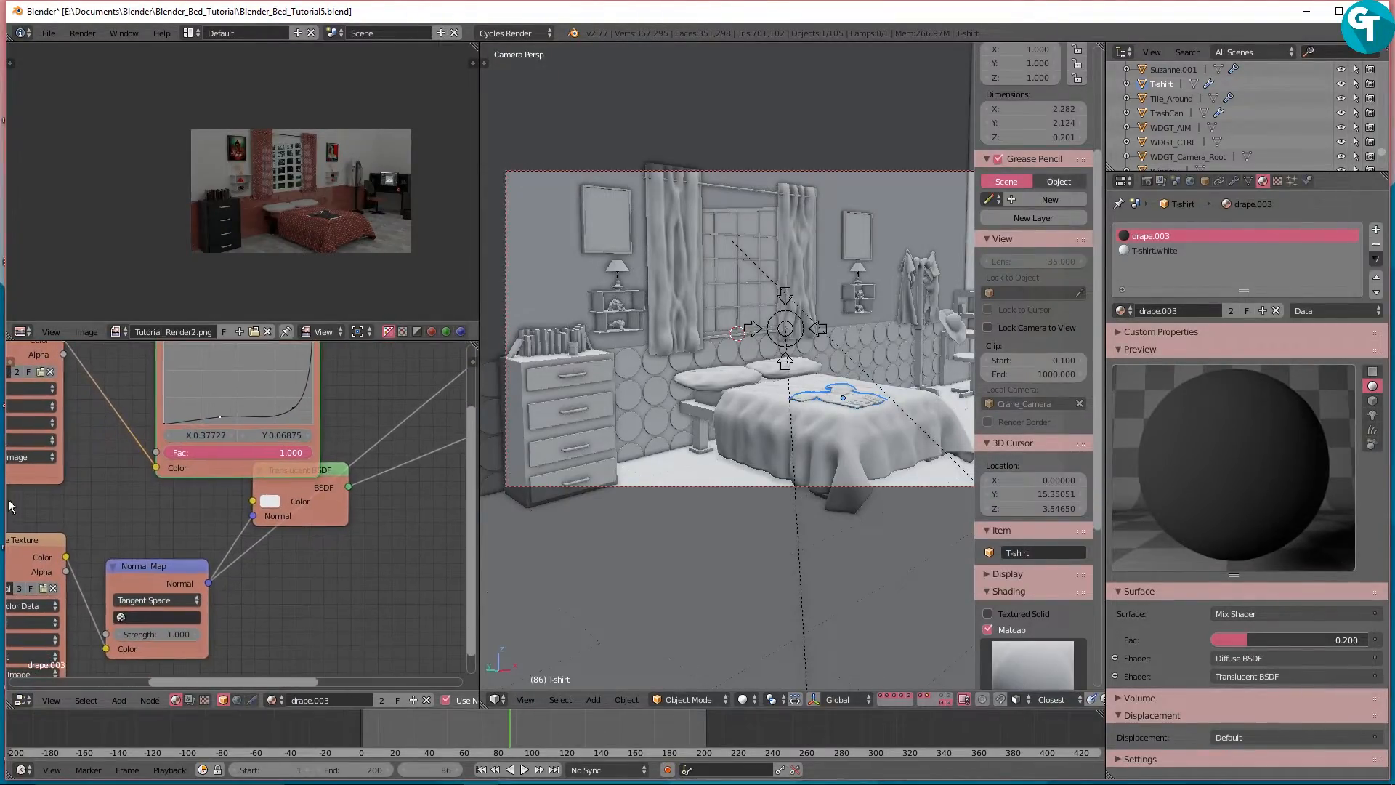
Step: Switch to the T-shirt's T-shirt.white material and examine its Diffuse BSDF and Material Output nodes
{"action": "left_click", "coordinate": [1152, 251]}
{"action": "middle_click_drag", "start_coordinate": [330, 469], "coordinate": [147, 595]}
{"action": "left_click_drag", "start_coordinate": [221, 460], "coordinate": [102, 451]}
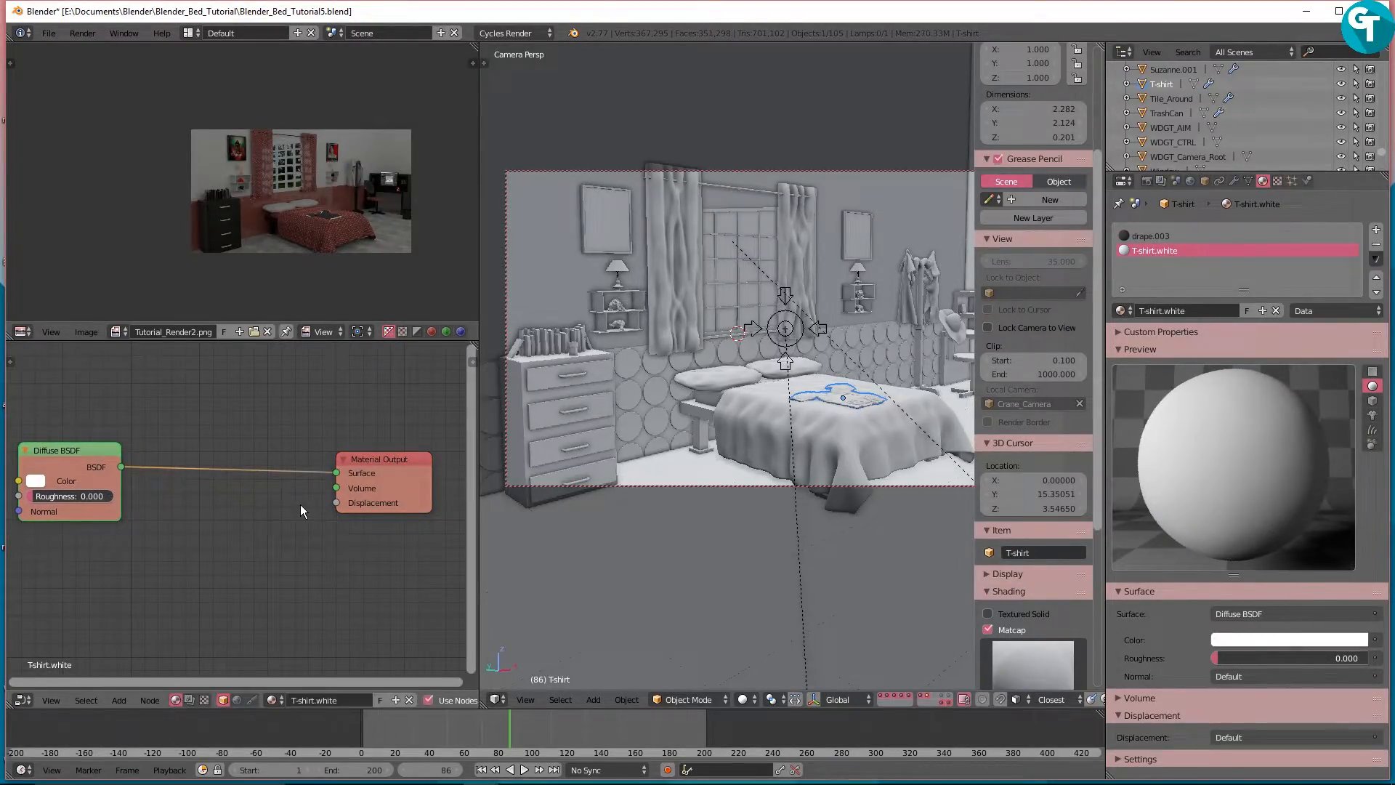
{"action": "left_click", "coordinate": [380, 462]}
{"action": "key", "text": "shift+a"}
{"action": "mouse_move", "coordinate": [125, 590]}
{"action": "left_click_drag", "start_coordinate": [63, 459], "coordinate": [237, 454]}
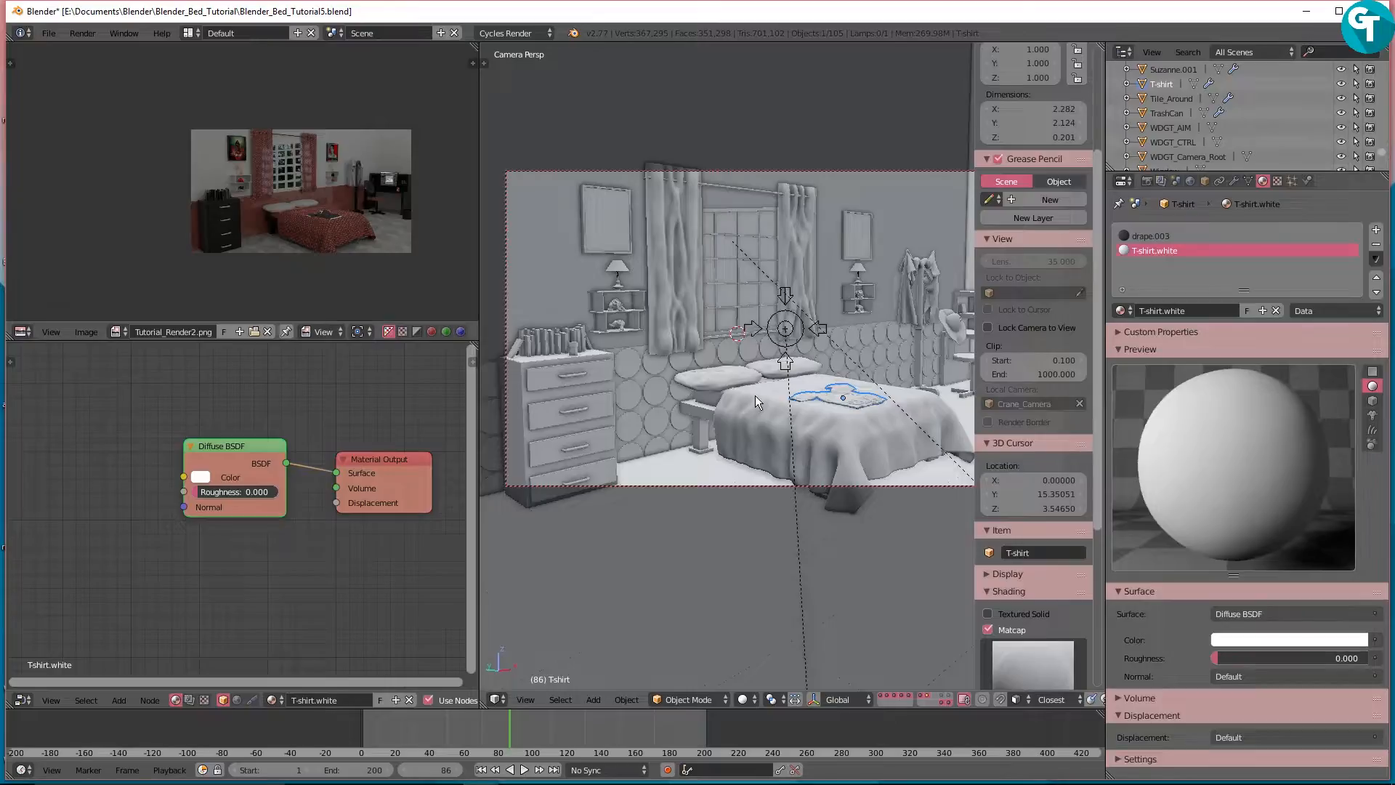
Step: Inspect the T-shirt's dark fabric and white trim up close in the rendered image
{"action": "scroll", "coordinate": [290, 242], "scroll_direction": "up", "scroll_amount": 5}
{"action": "scroll", "coordinate": [324, 229], "scroll_direction": "up", "scroll_amount": 2}
{"action": "scroll", "coordinate": [324, 230], "scroll_direction": "down", "scroll_amount": 2}
{"action": "scroll", "coordinate": [324, 229], "scroll_direction": "up", "scroll_amount": 1}
{"action": "middle_click_drag", "start_coordinate": [270, 223], "coordinate": [197, 171]}
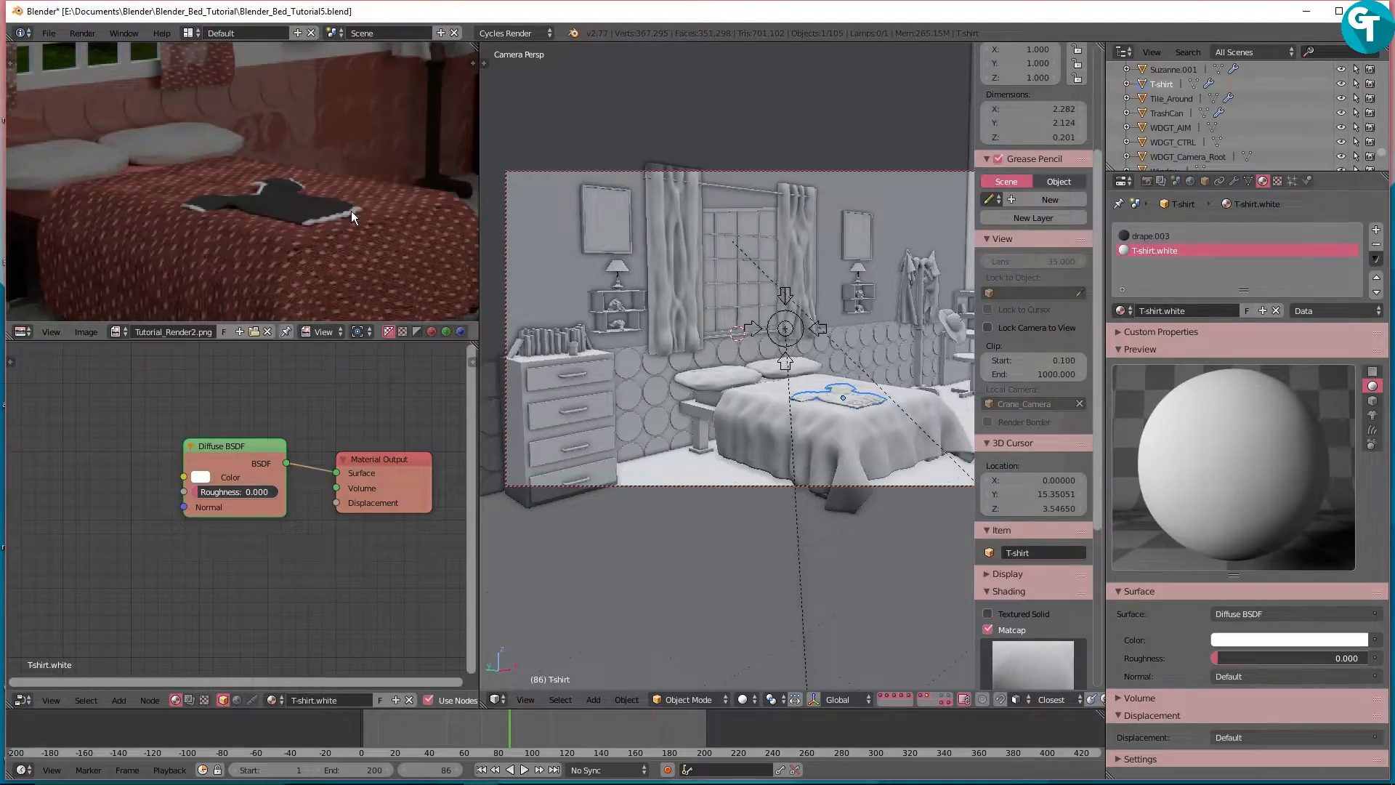
{"action": "scroll", "coordinate": [333, 211], "scroll_direction": "down", "scroll_amount": 4}
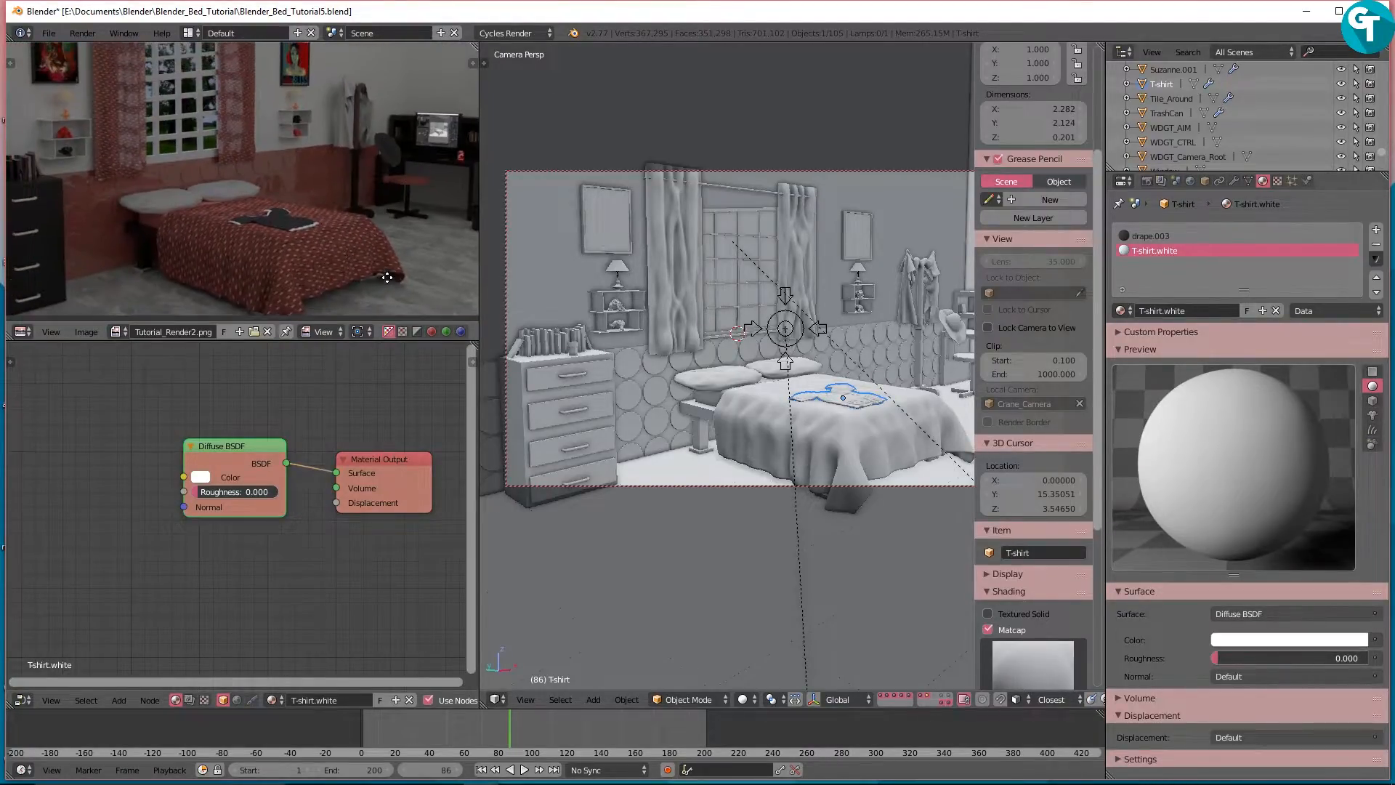
Step: Unwrap the blanket's whole mesh in Edit Mode, check its UV layout and return to Object Mode
{"action": "right_click", "coordinate": [734, 404]}
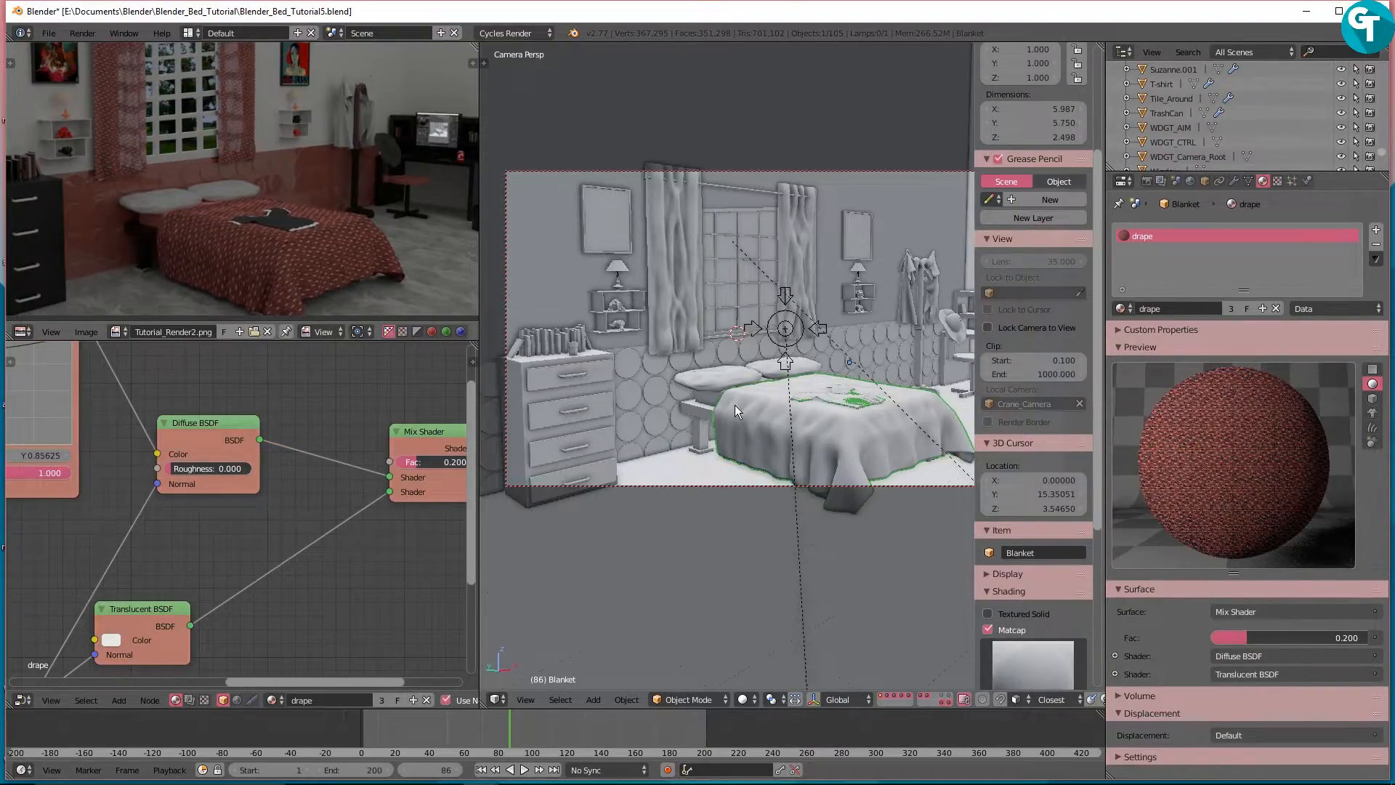
{"action": "key", "text": "Tab"}
{"action": "left_click", "coordinate": [729, 321]}
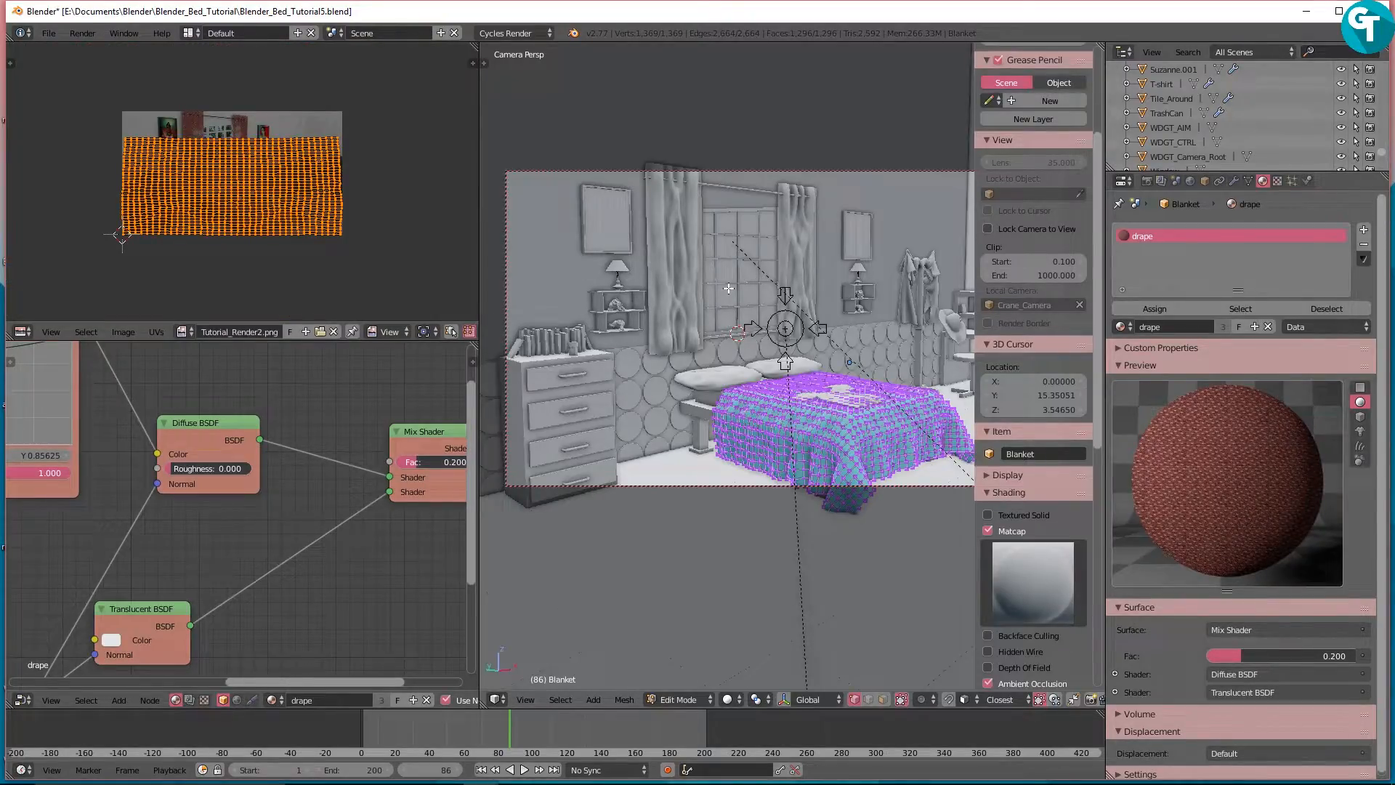
{"action": "key", "text": "u"}
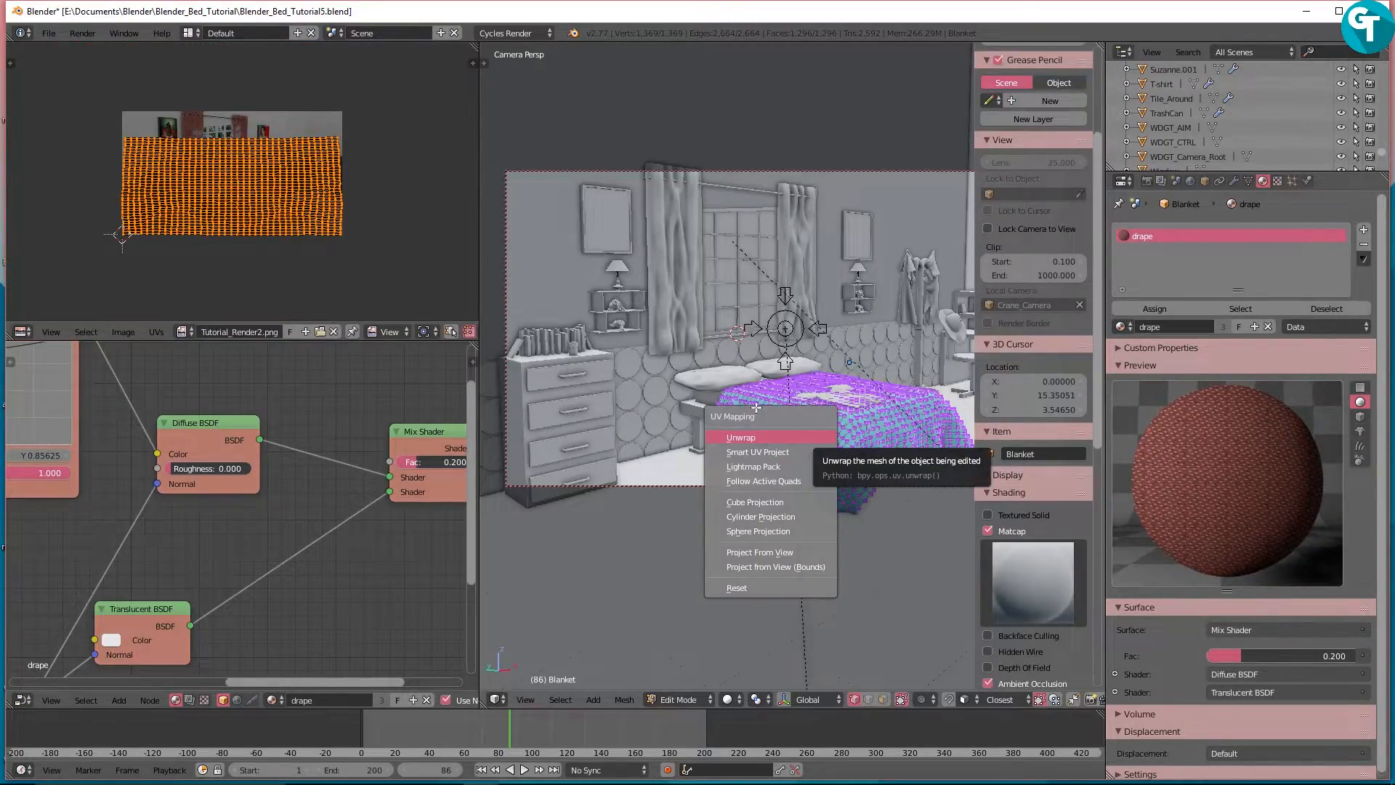
{"action": "left_click", "coordinate": [807, 435]}
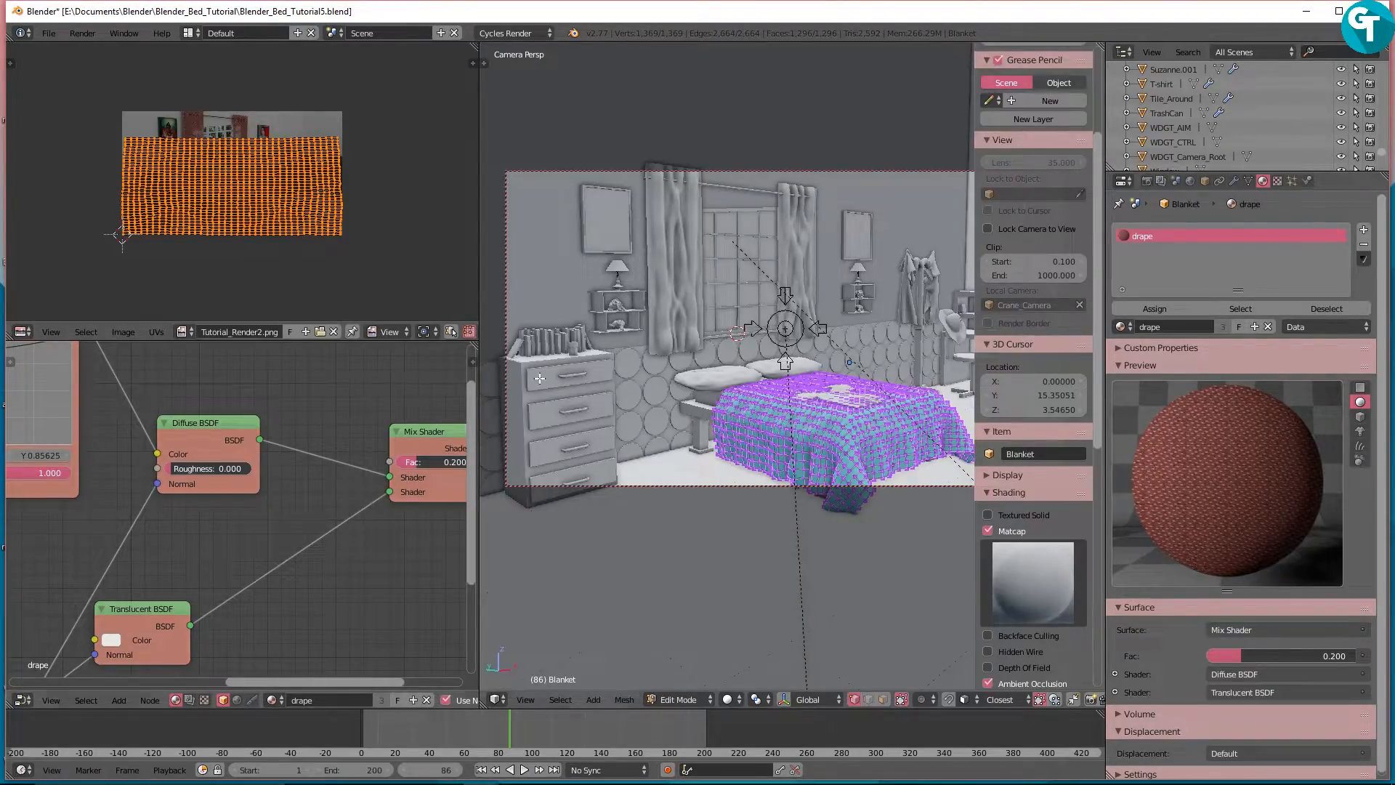
{"action": "scroll", "coordinate": [149, 154], "scroll_direction": "up", "scroll_amount": 1}
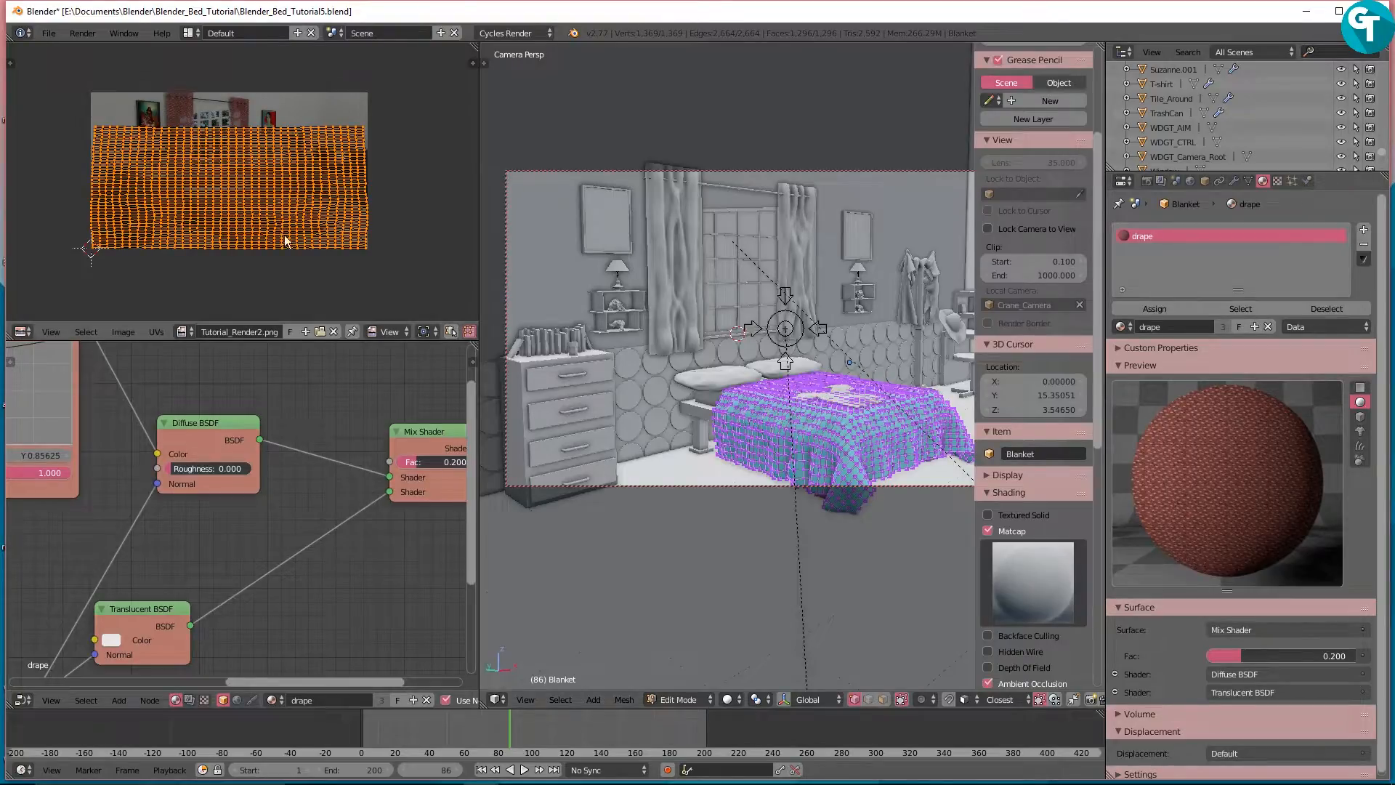
{"action": "scroll", "coordinate": [256, 208], "scroll_direction": "up", "scroll_amount": 4}
{"action": "scroll", "coordinate": [256, 209], "scroll_direction": "down", "scroll_amount": 3}
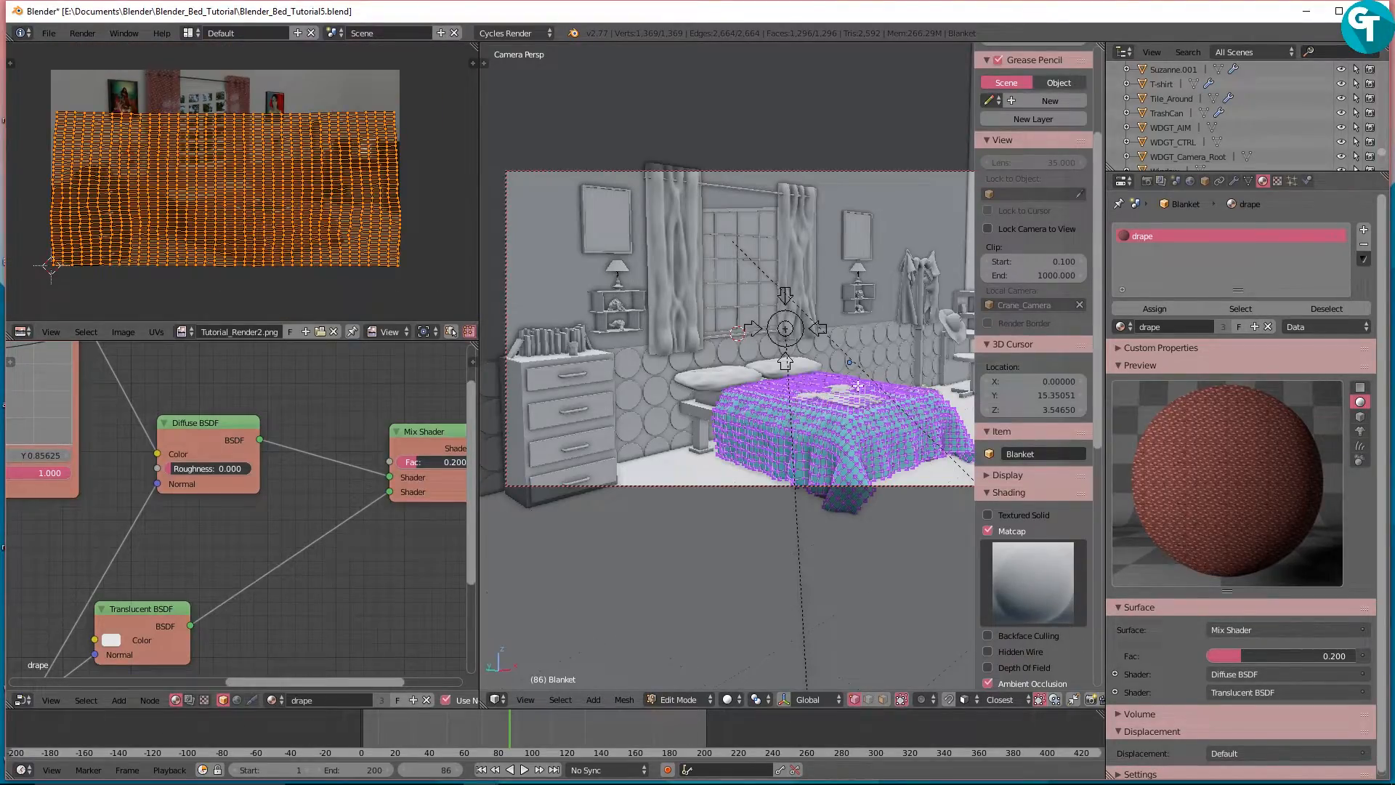
{"action": "key", "text": "Tab"}
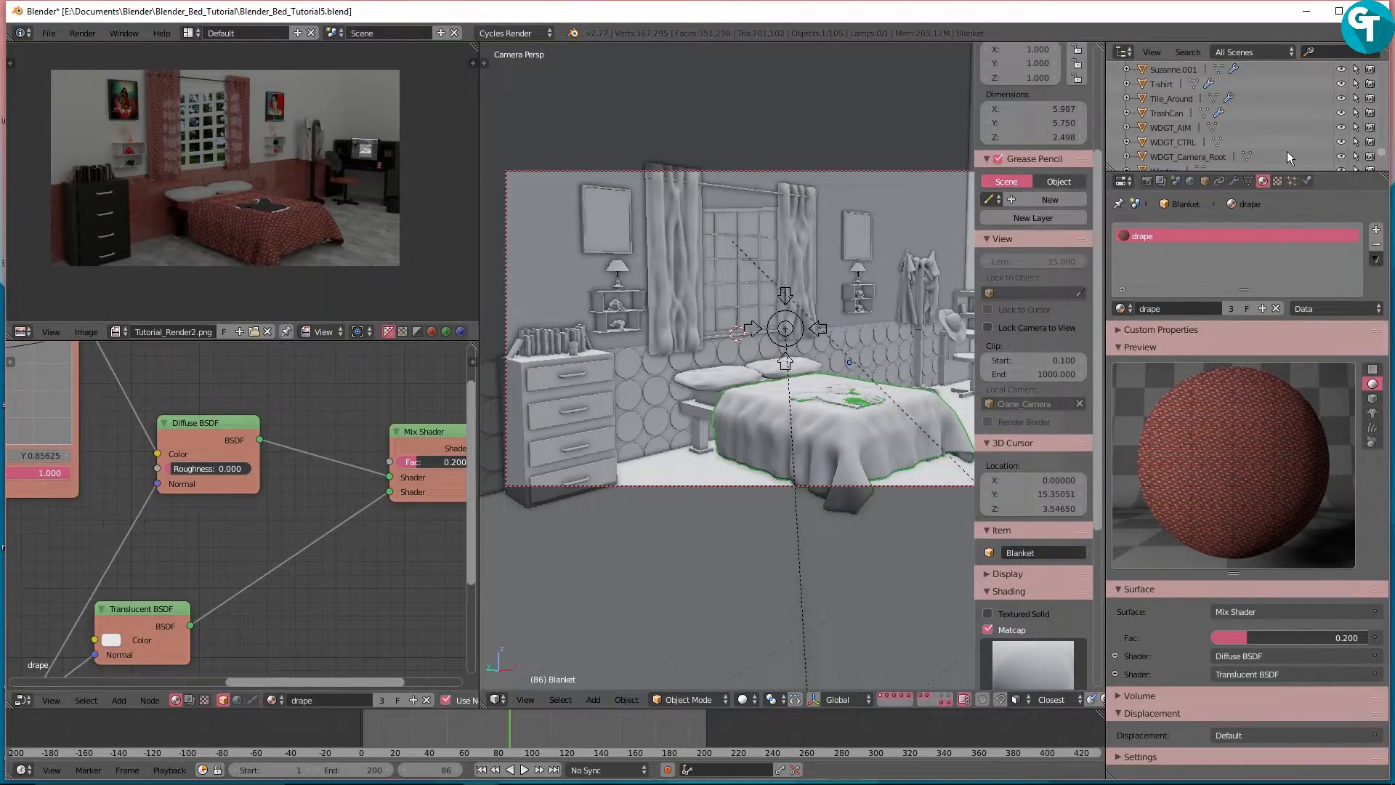
Step: Review the blanket's modifiers and its look in the rendered image, with the 3D view's properties sidebar hidden
{"action": "left_click", "coordinate": [1234, 182]}
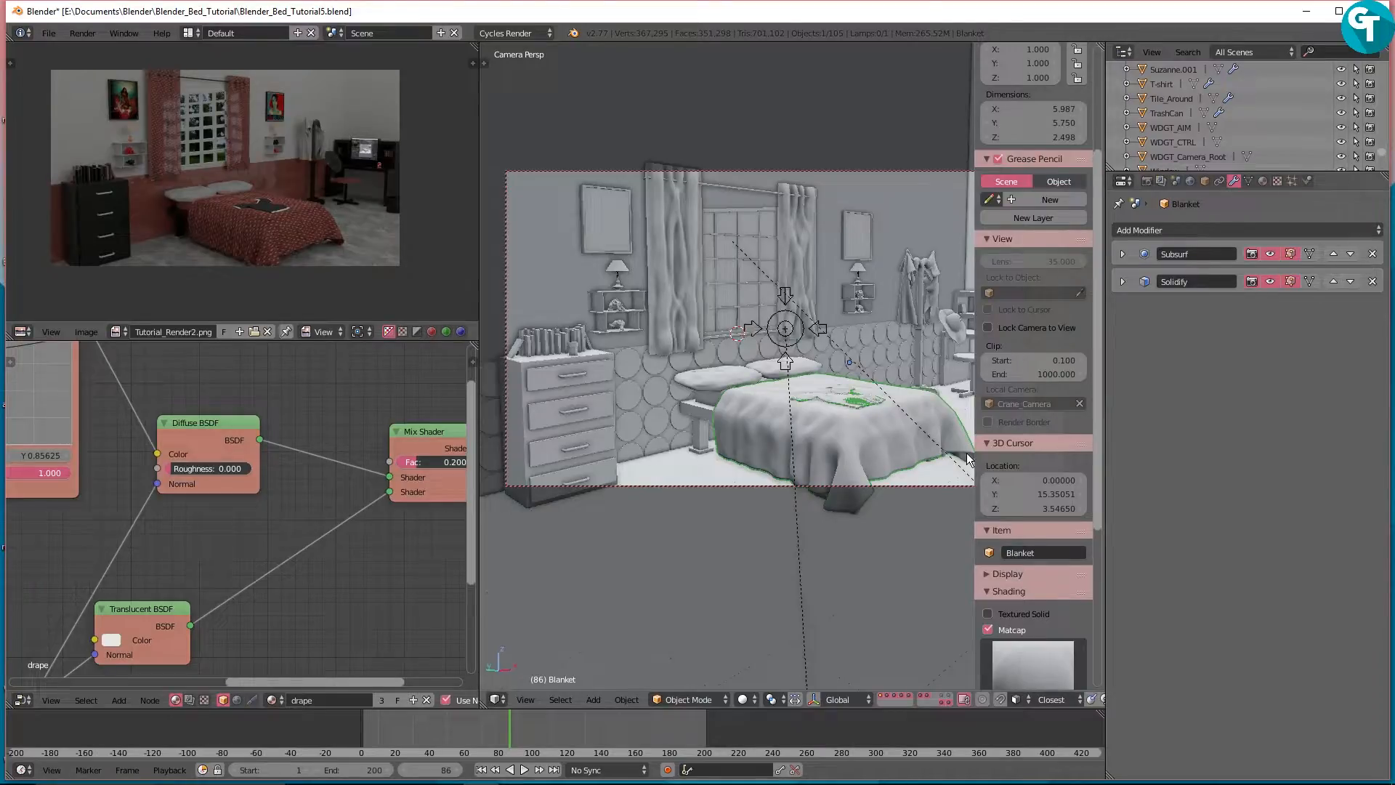
{"action": "key", "text": "n"}
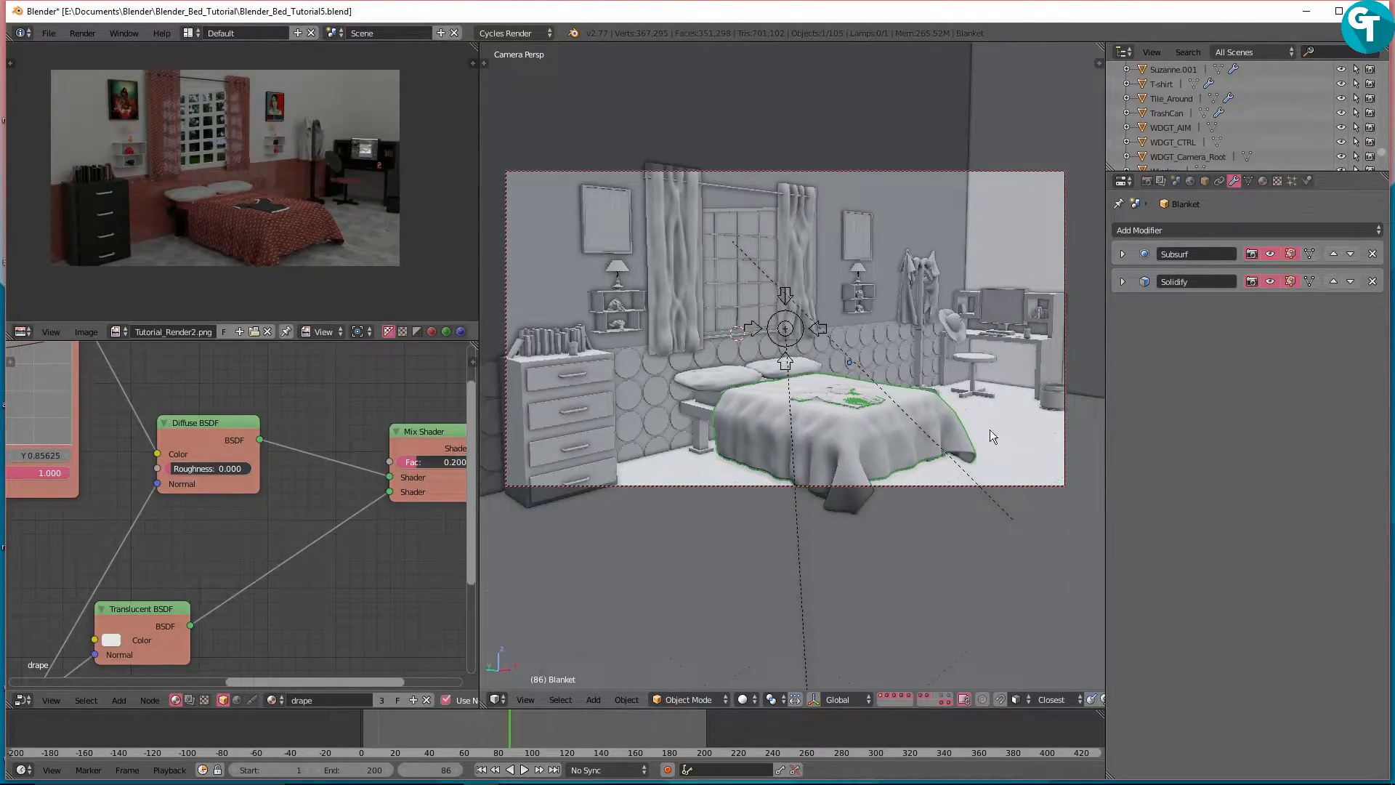
{"action": "scroll", "coordinate": [404, 243], "scroll_direction": "up", "scroll_amount": 5}
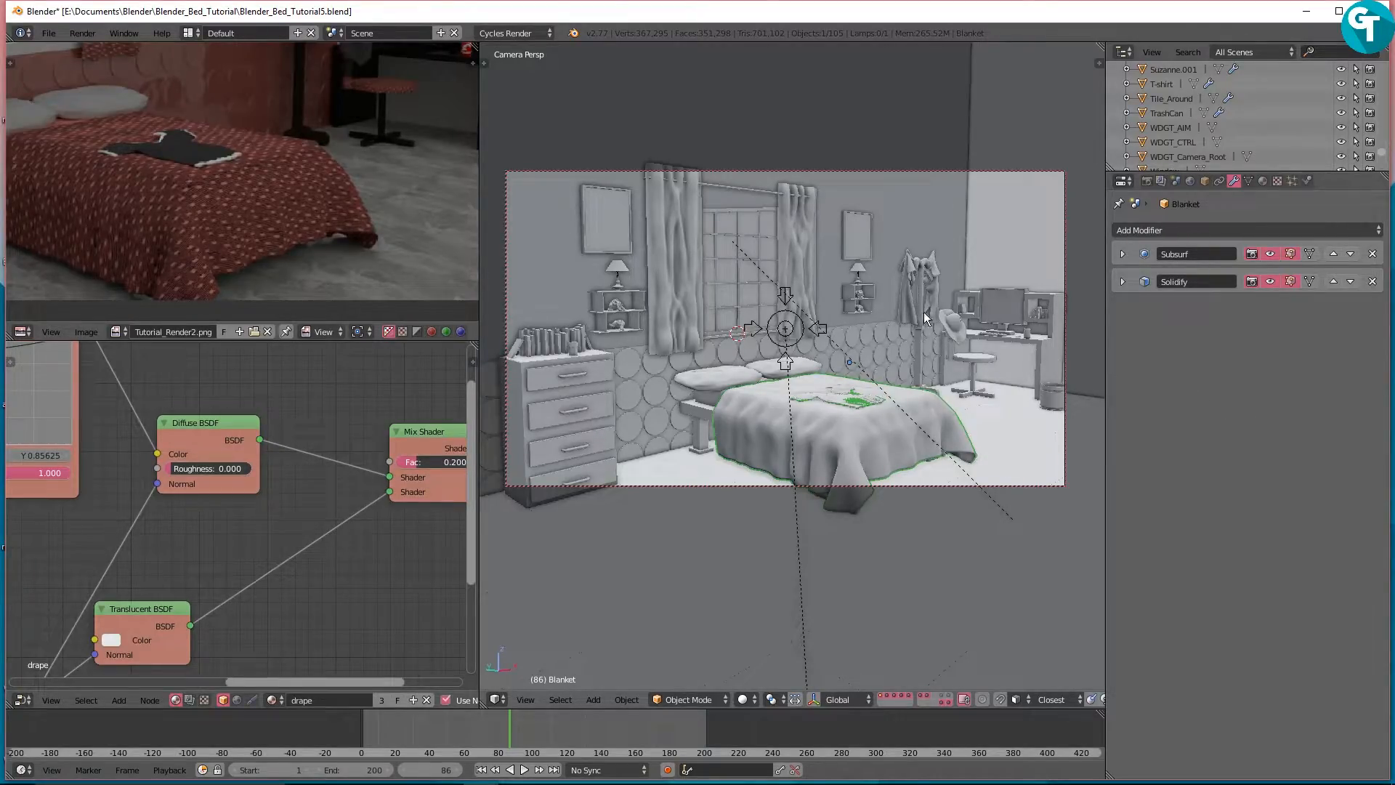
Step: Select the lower part of the coat rack and examine its CoatRack.Bottom material alongside the rendered image
{"action": "right_click", "coordinate": [921, 341]}
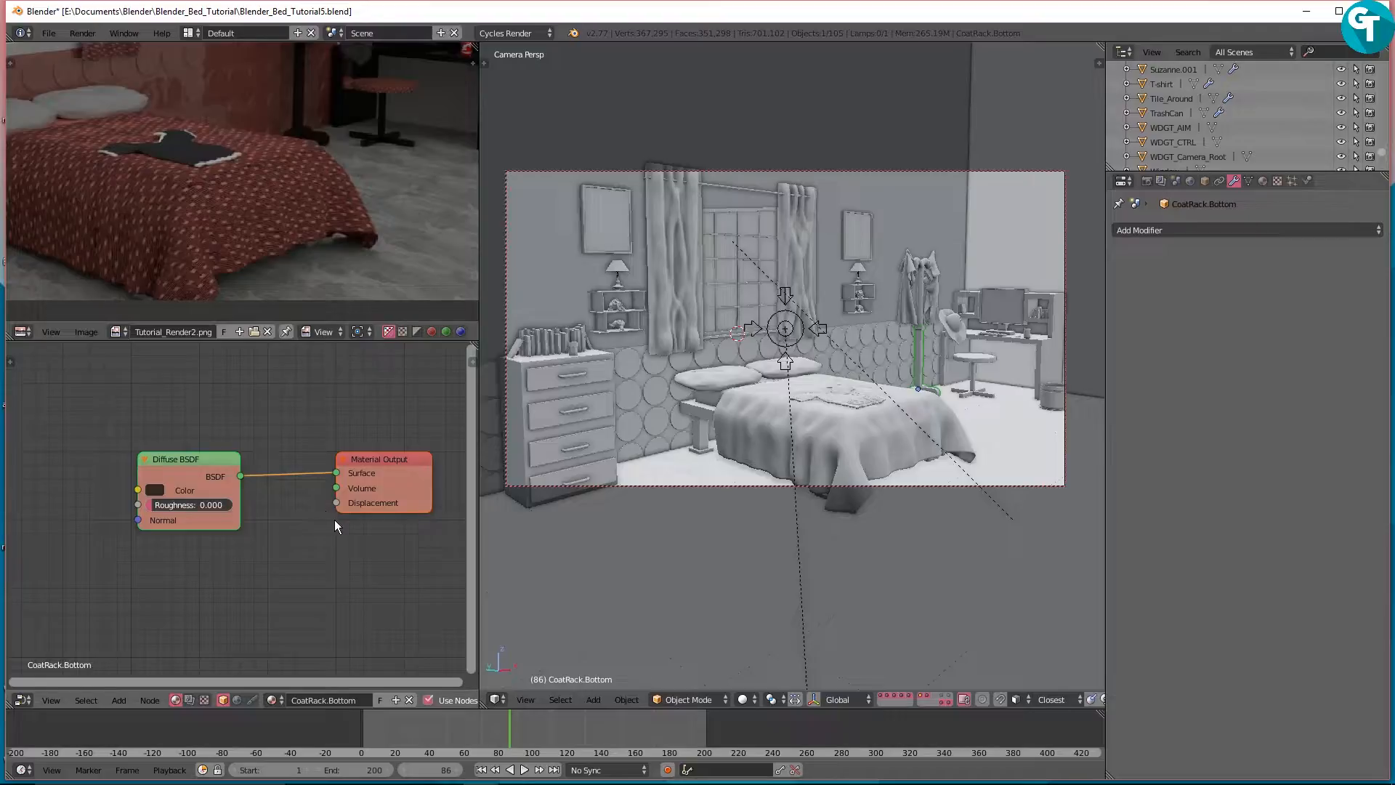
{"action": "middle_click_drag", "start_coordinate": [333, 520], "coordinate": [292, 511]}
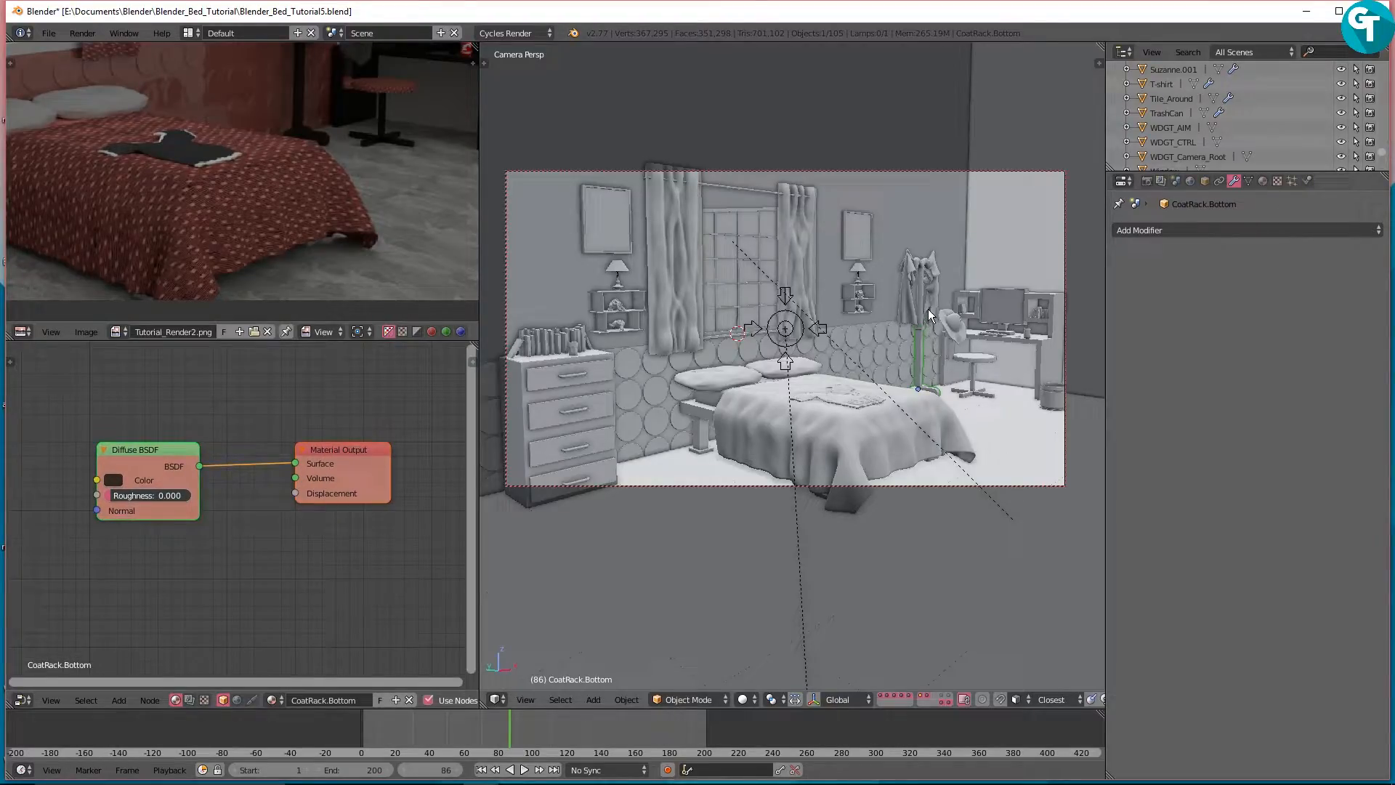
{"action": "middle_click_drag", "start_coordinate": [394, 123], "coordinate": [366, 286]}
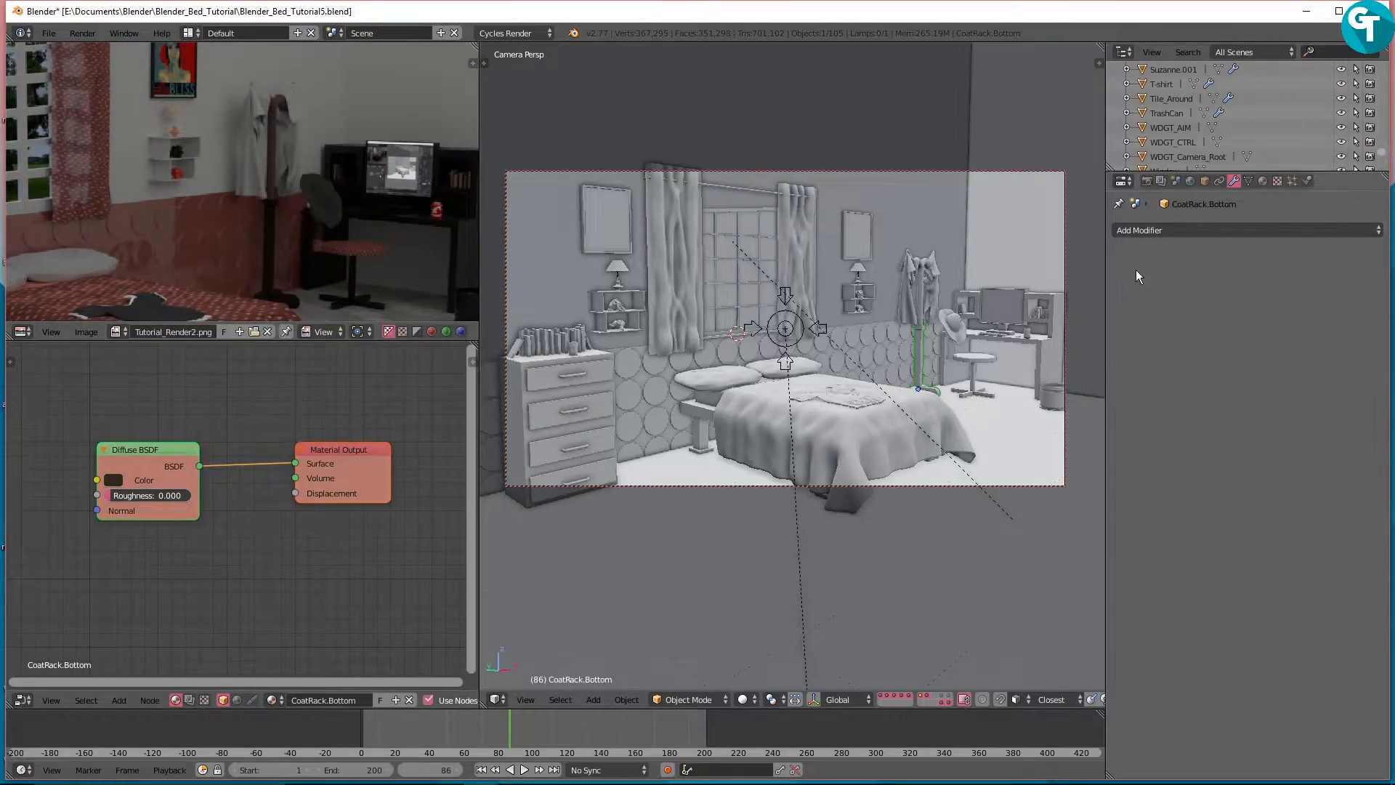
{"action": "left_click", "coordinate": [1263, 182]}
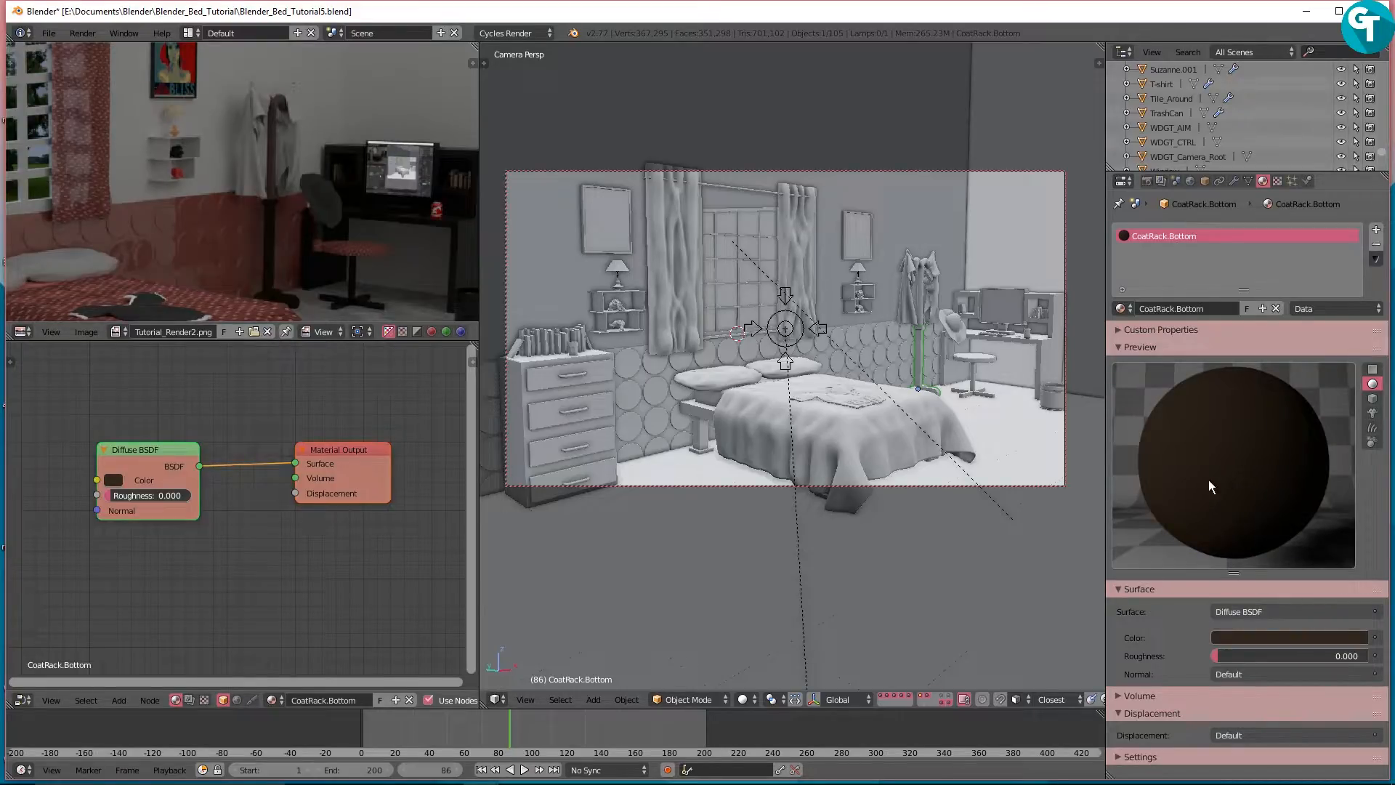
Step: Check the coat rack top's material and examine the drape.002 node tree of the cloth hanging on the rack
{"action": "right_click", "coordinate": [918, 291]}
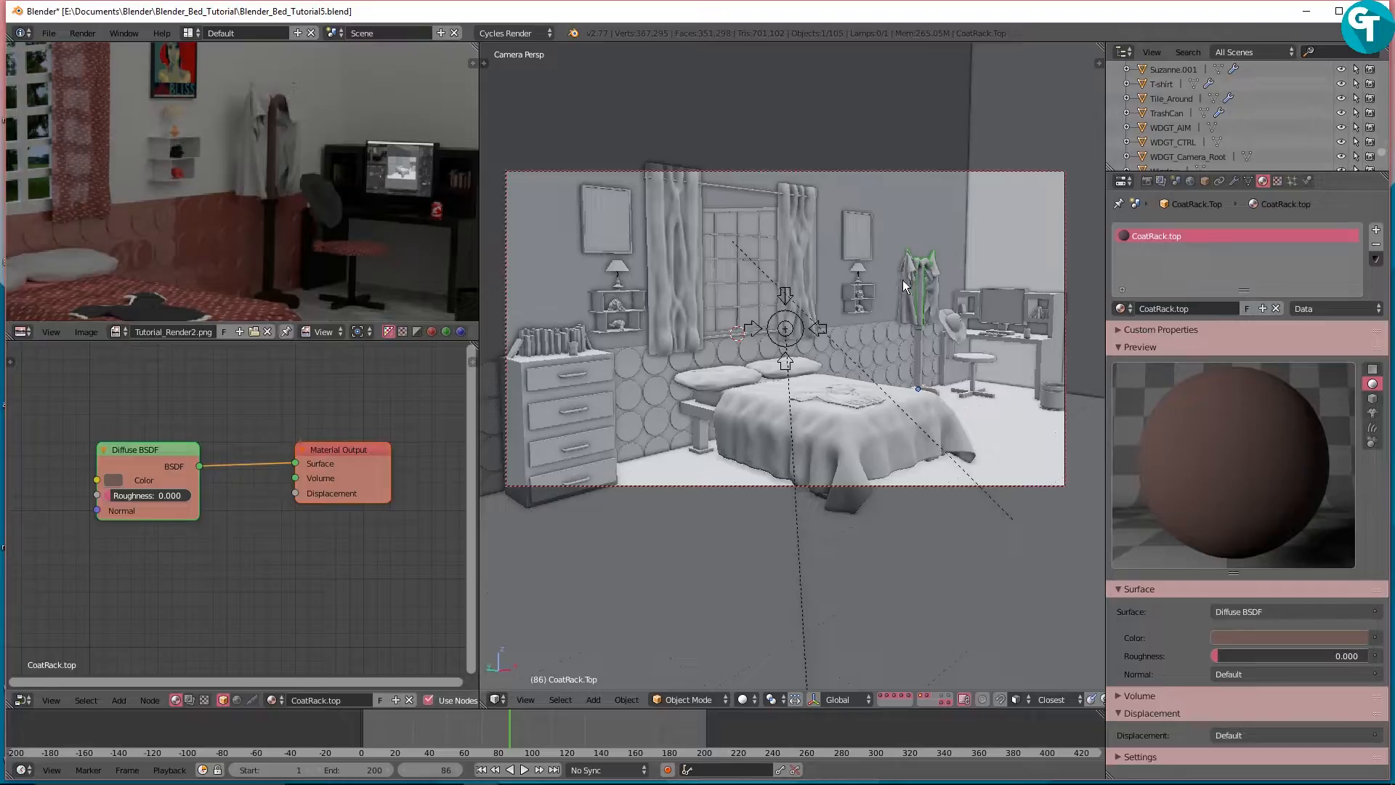
{"action": "right_click", "coordinate": [903, 280]}
{"action": "scroll", "coordinate": [190, 520], "scroll_direction": "down", "scroll_amount": 4}
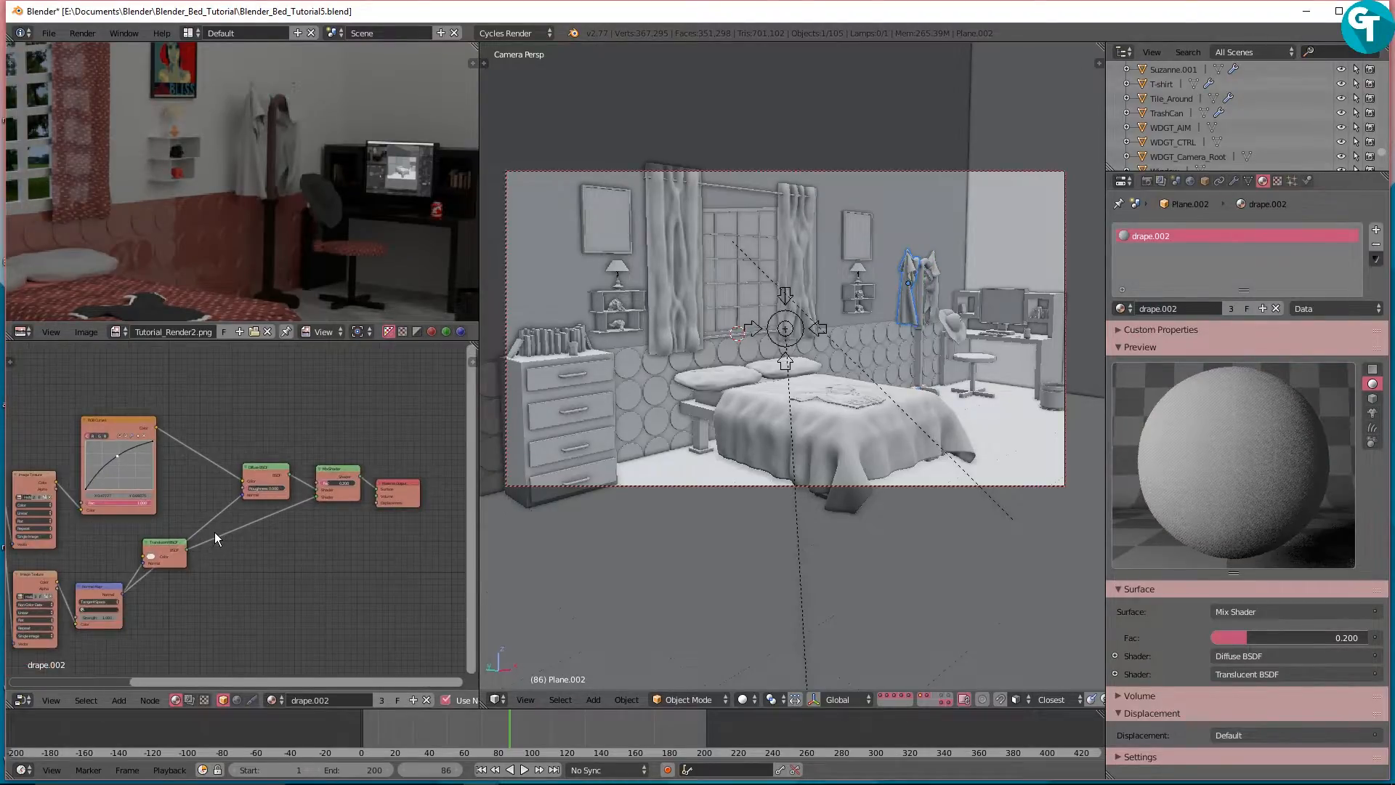
{"action": "middle_click_drag", "start_coordinate": [215, 532], "coordinate": [308, 477]}
{"action": "scroll", "coordinate": [178, 481], "scroll_direction": "up", "scroll_amount": 4}
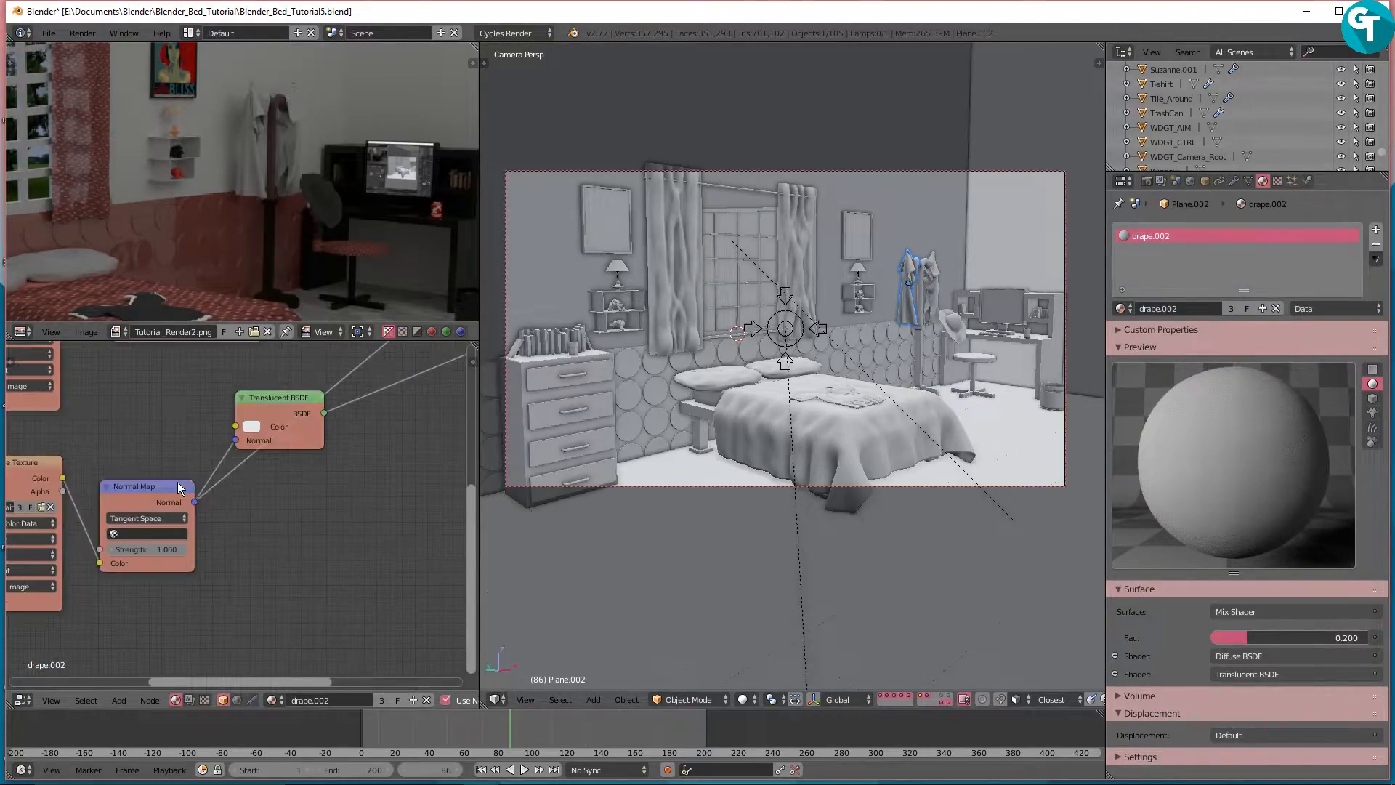
{"action": "key", "text": "Home"}
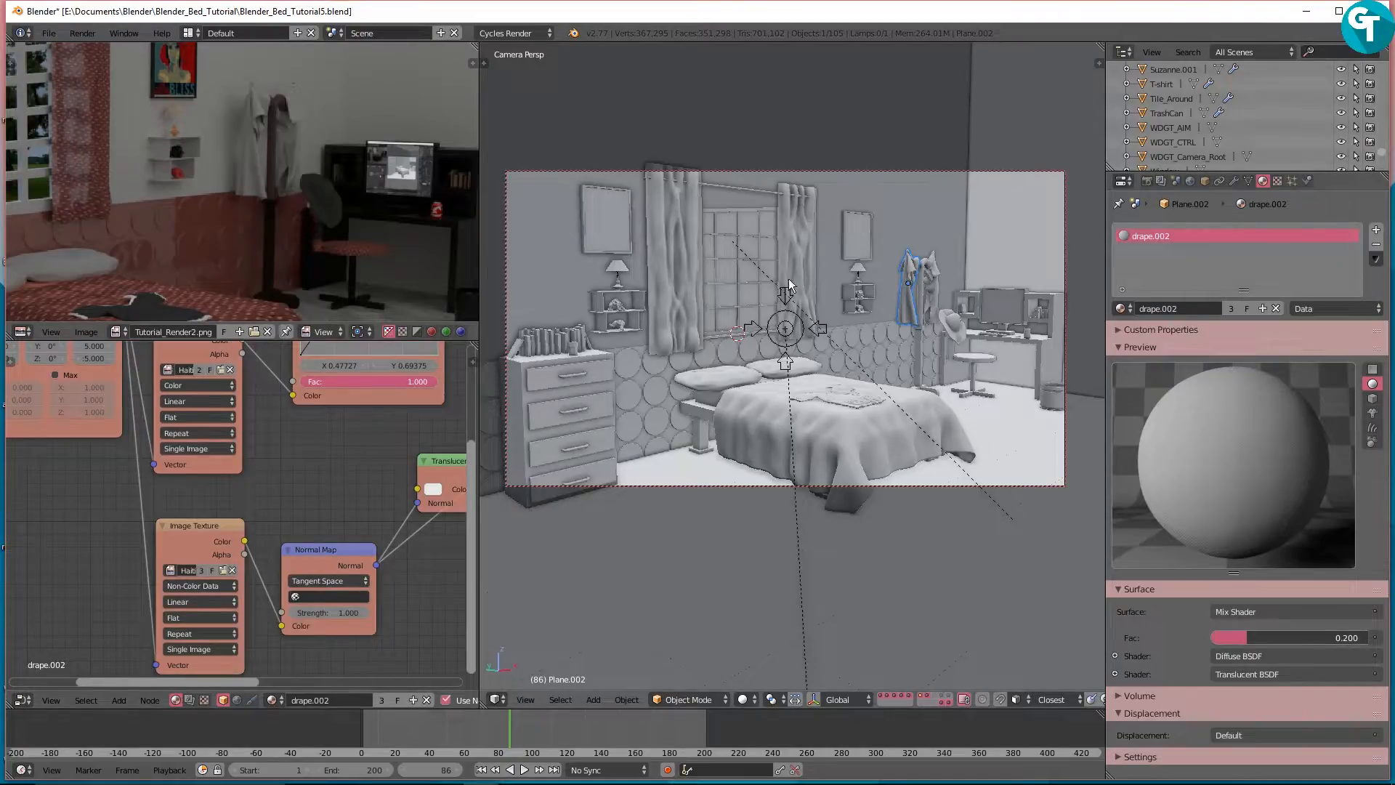
{"action": "scroll", "coordinate": [313, 420], "scroll_direction": "up", "scroll_amount": 2}
{"action": "middle_click_drag", "start_coordinate": [314, 420], "coordinate": [242, 547]}
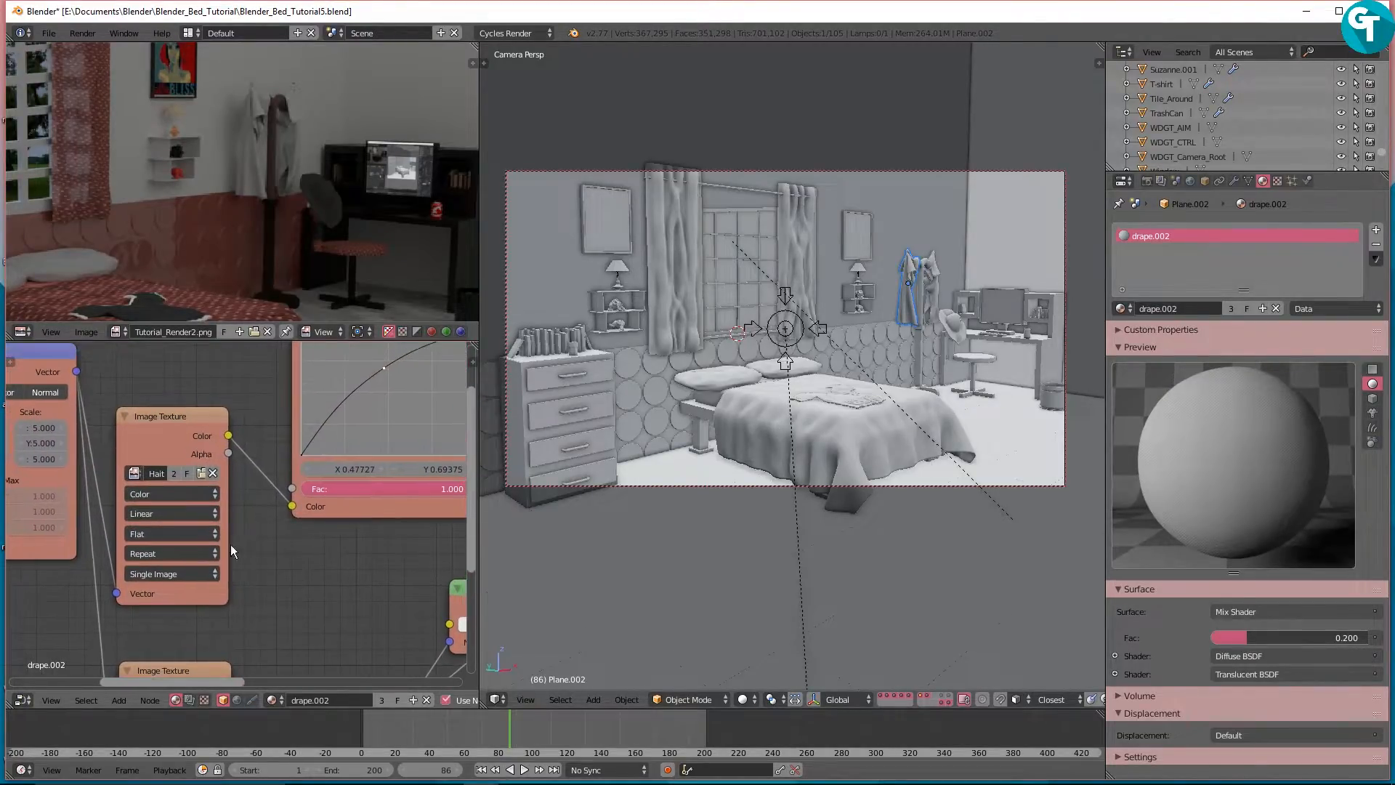
{"action": "scroll", "coordinate": [265, 498], "scroll_direction": "down", "scroll_amount": 4}
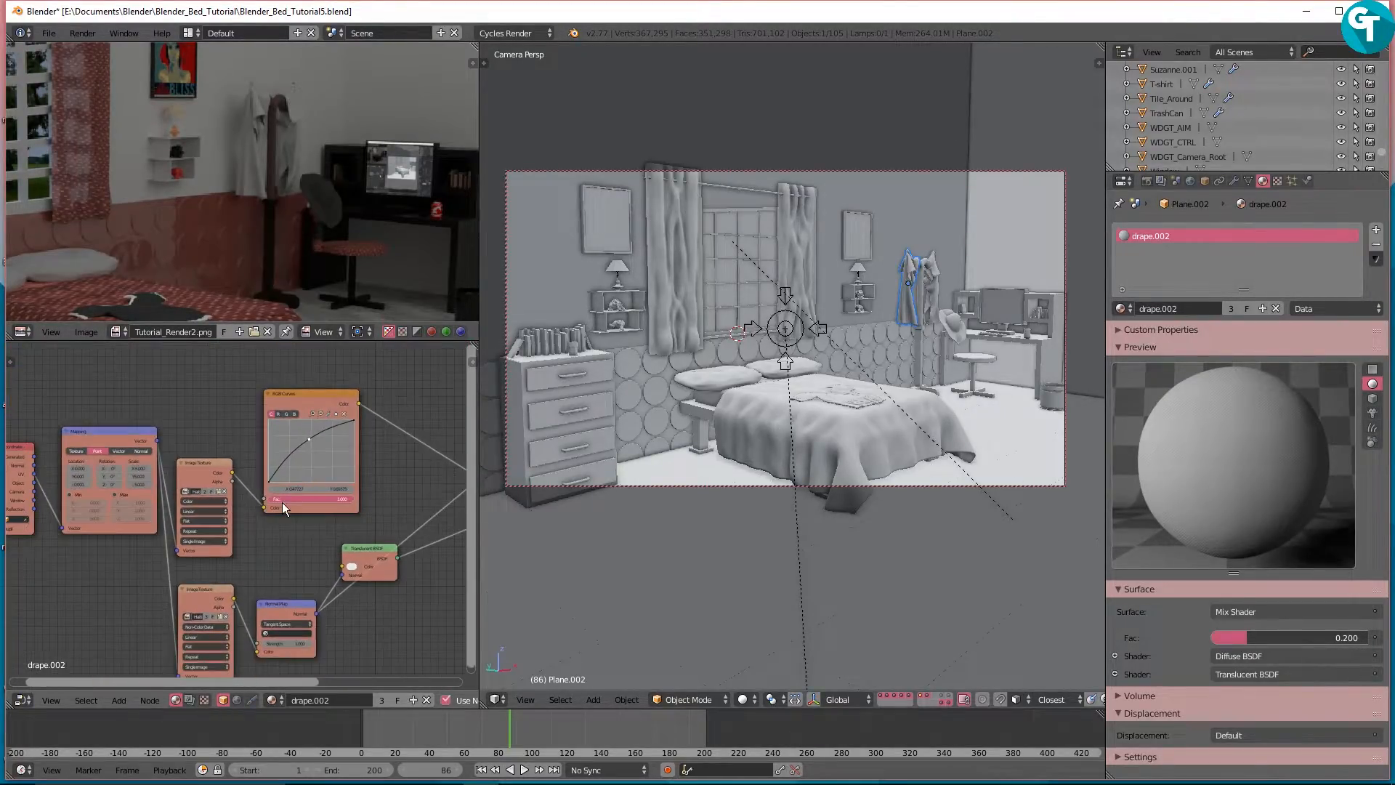
{"action": "middle_click_drag", "start_coordinate": [208, 490], "coordinate": [170, 495]}
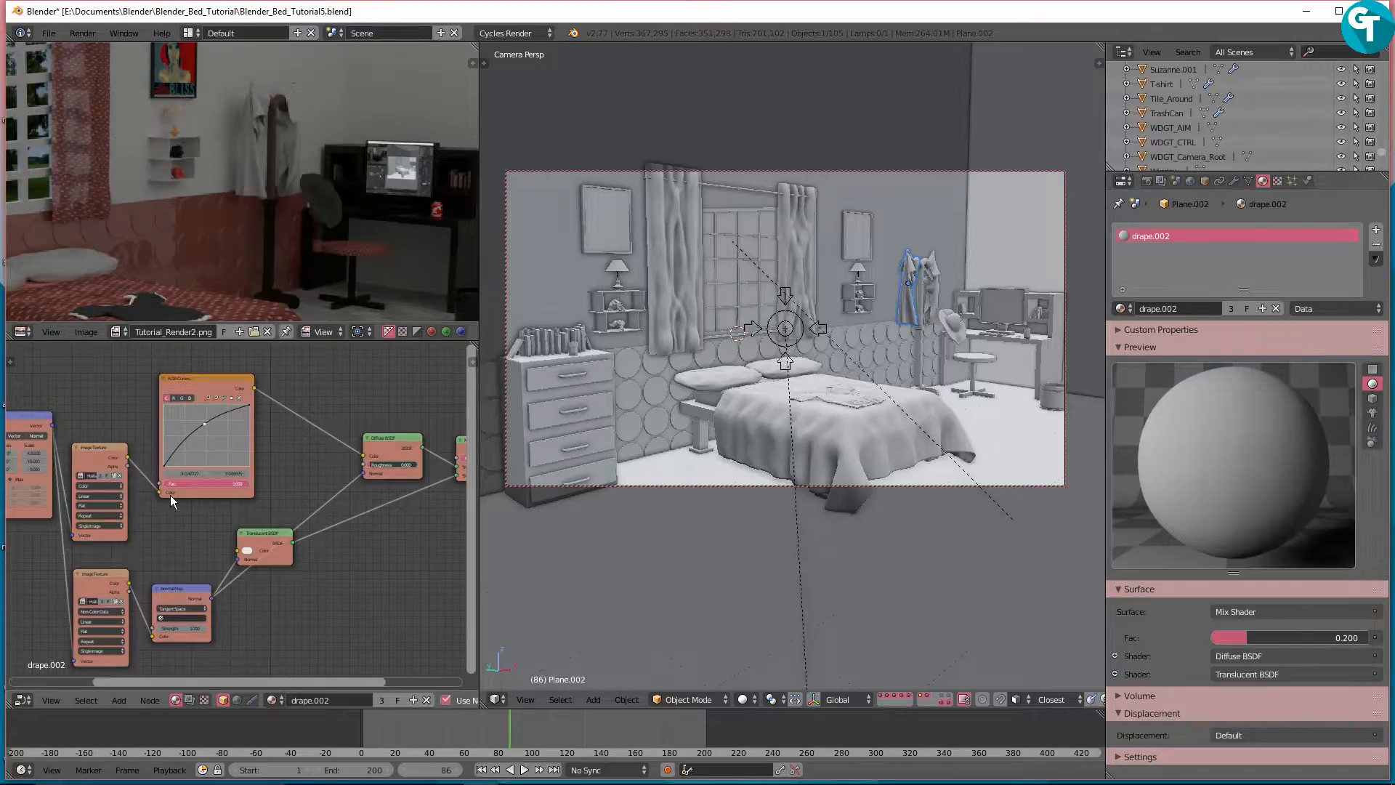
{"action": "scroll", "coordinate": [211, 209], "scroll_direction": "down", "scroll_amount": 3}
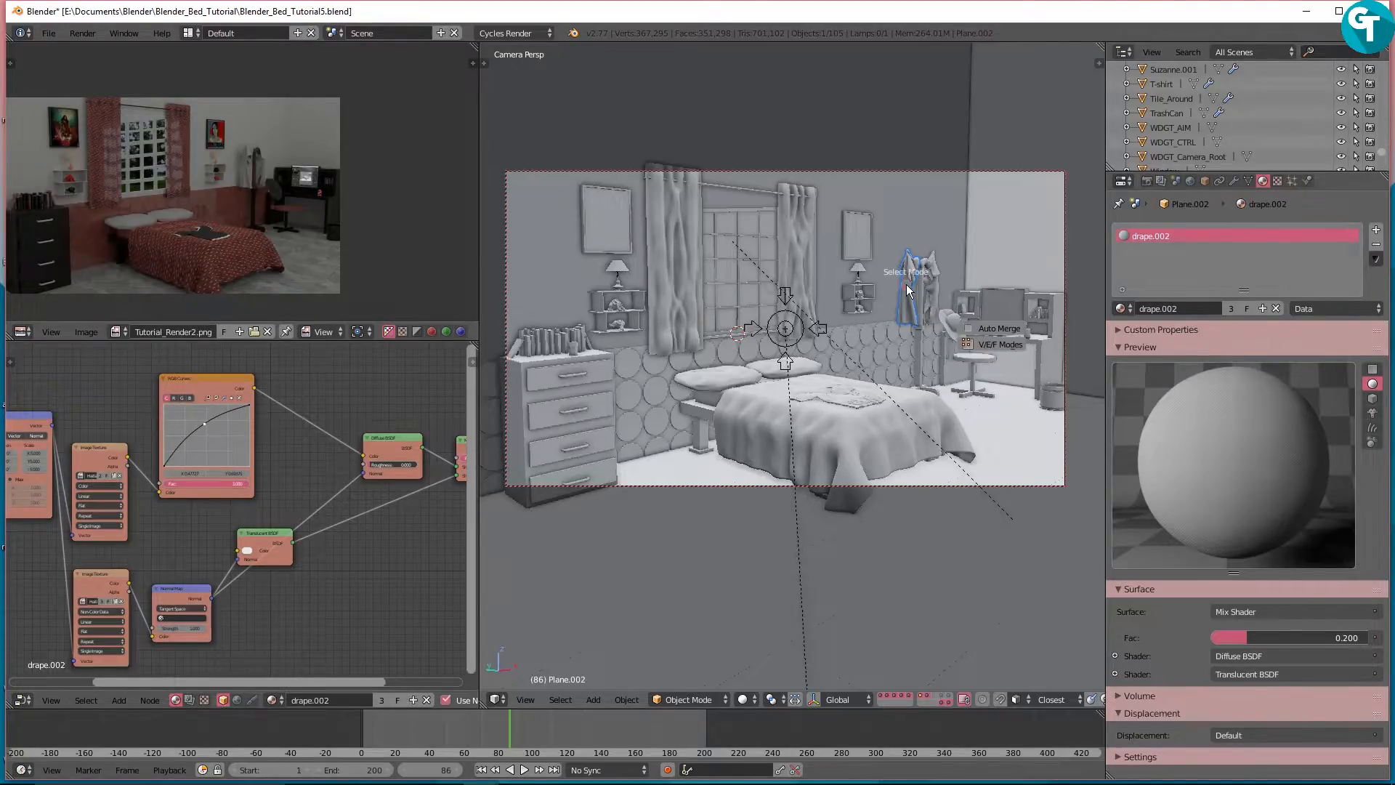
Step: Unwrap the hanging cloth's whole mesh in Edit Mode, check its UV layout and return to Object Mode
{"action": "key", "text": "Tab"}
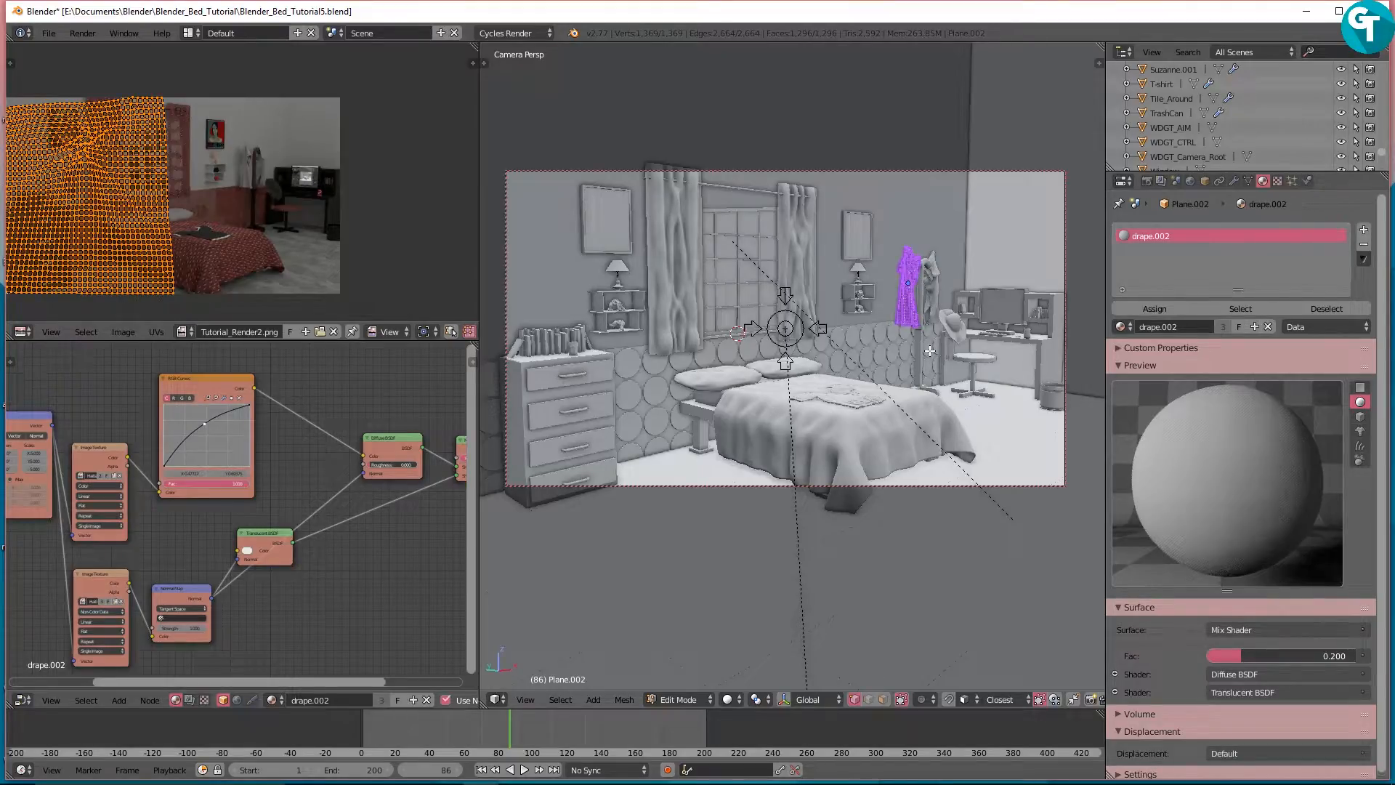
{"action": "key", "text": "a"}
{"action": "key", "text": "a"}
{"action": "key", "text": "u"}
{"action": "left_click", "coordinate": [946, 268]}
{"action": "scroll", "coordinate": [146, 172], "scroll_direction": "down", "scroll_amount": 4}
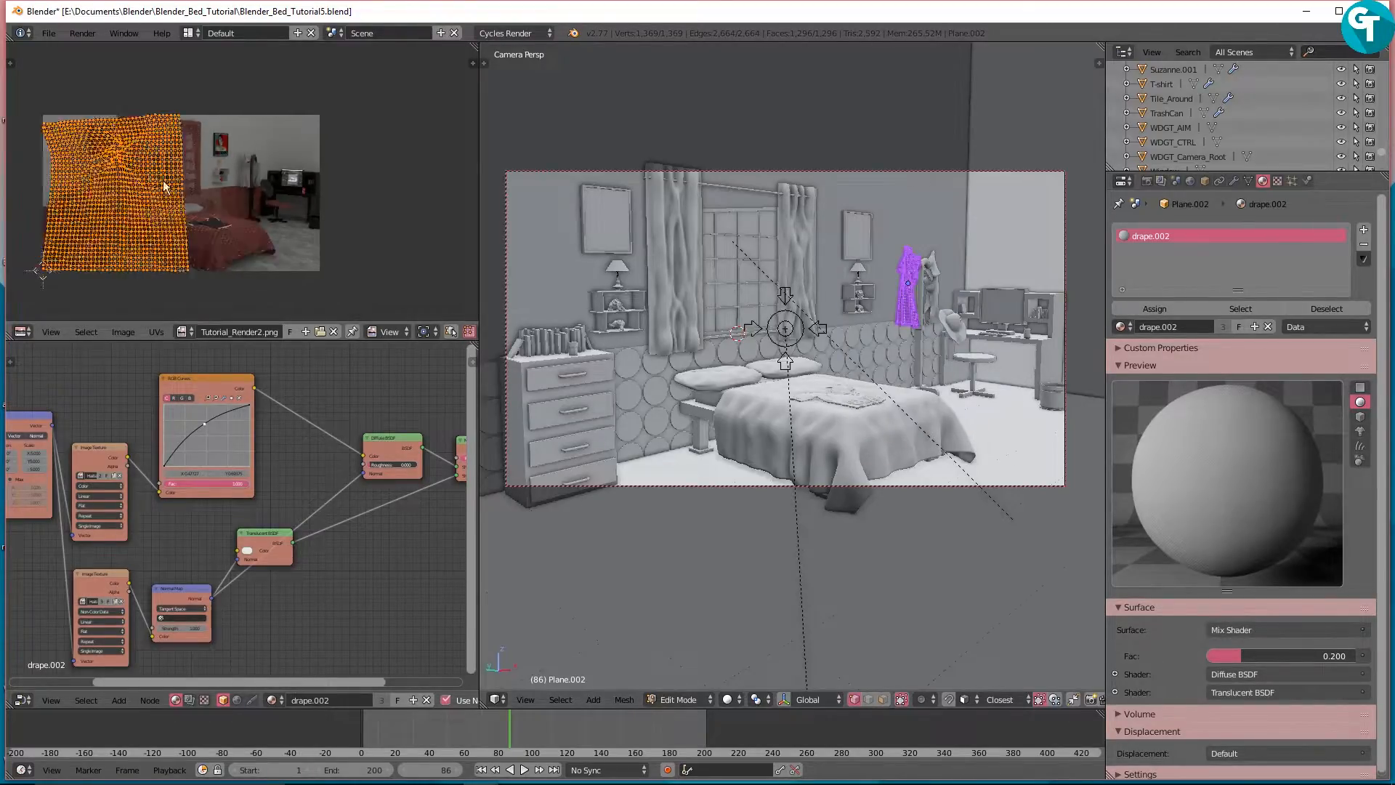
{"action": "scroll", "coordinate": [218, 190], "scroll_direction": "up", "scroll_amount": 7}
{"action": "middle_click_drag", "start_coordinate": [218, 194], "coordinate": [257, 207]}
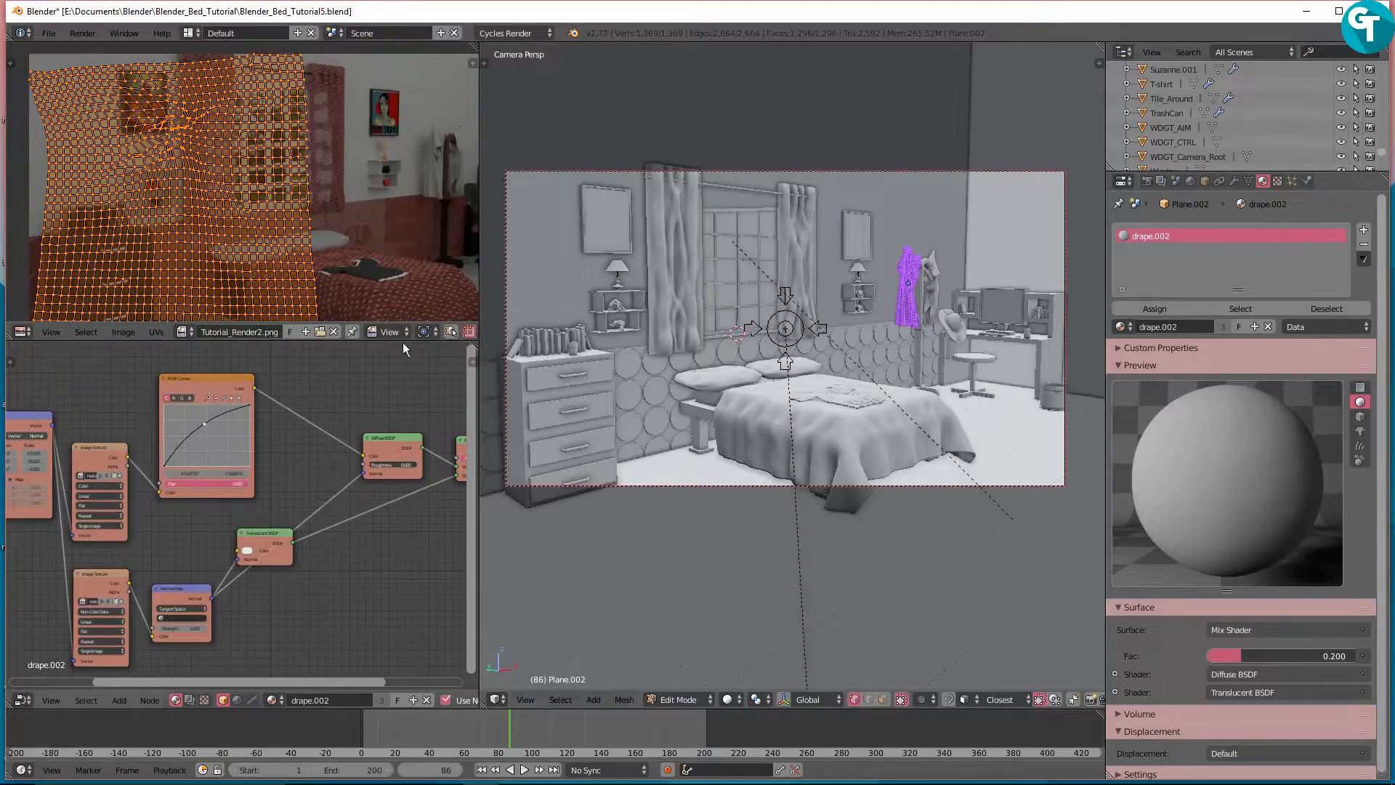
{"action": "scroll", "coordinate": [245, 197], "scroll_direction": "down", "scroll_amount": 3}
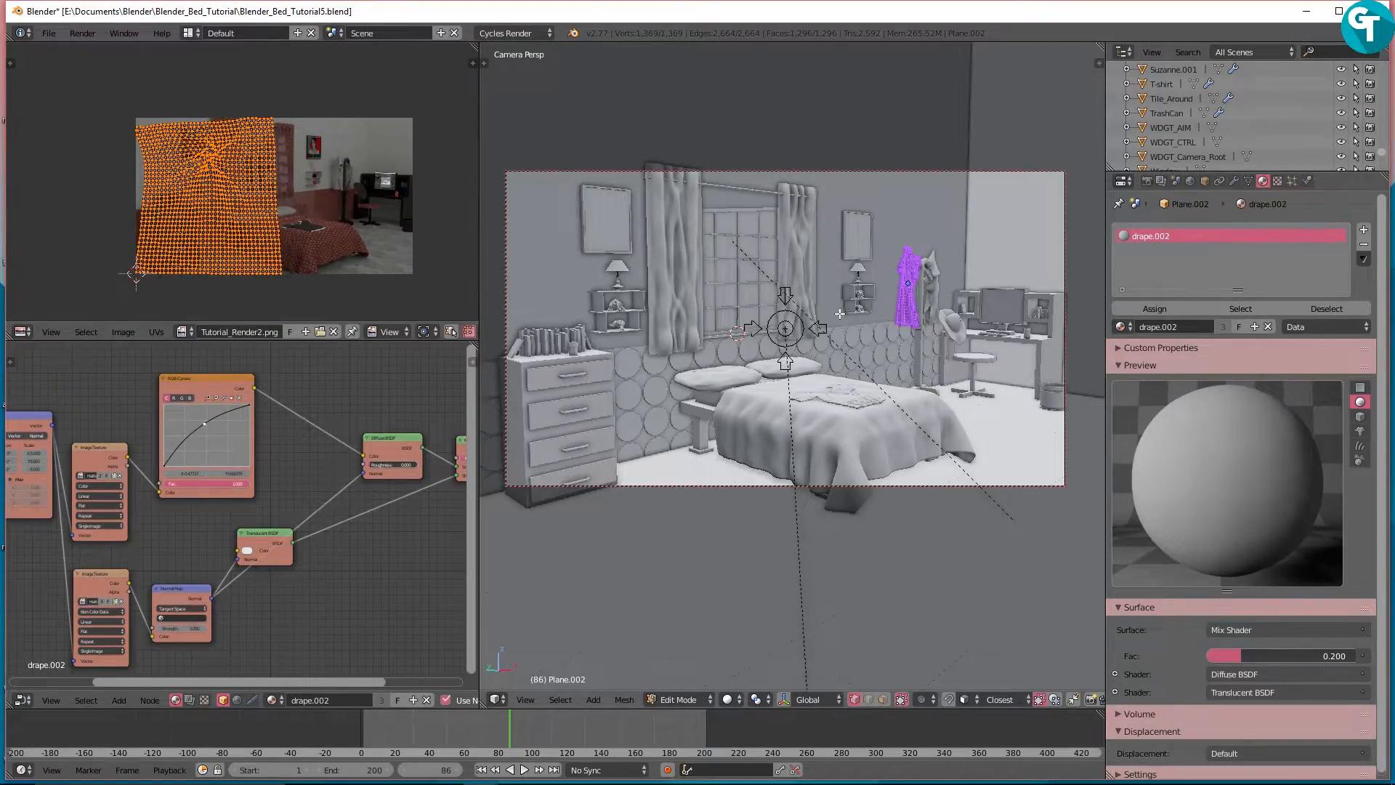
{"action": "key", "text": "ctrl+Tab"}
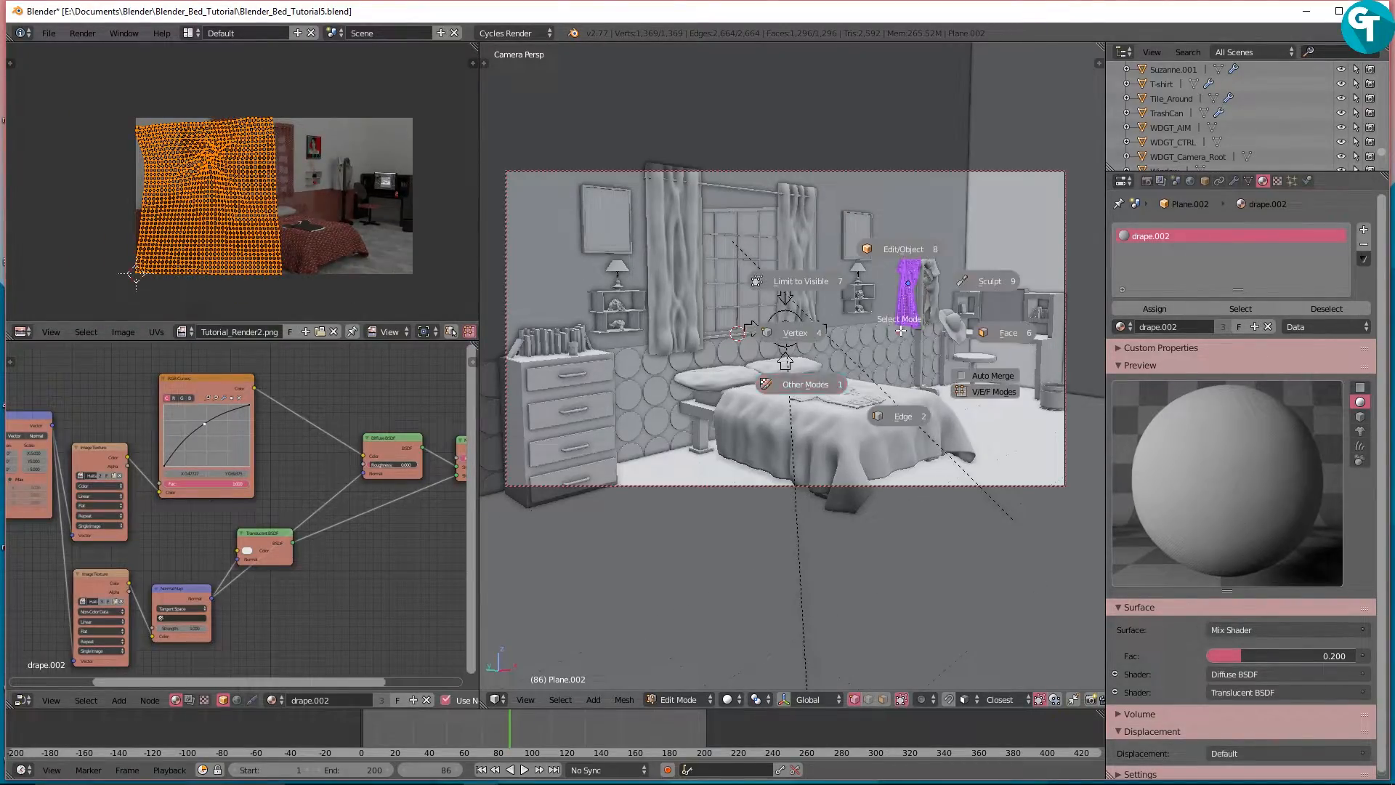
{"action": "left_click", "coordinate": [907, 263]}
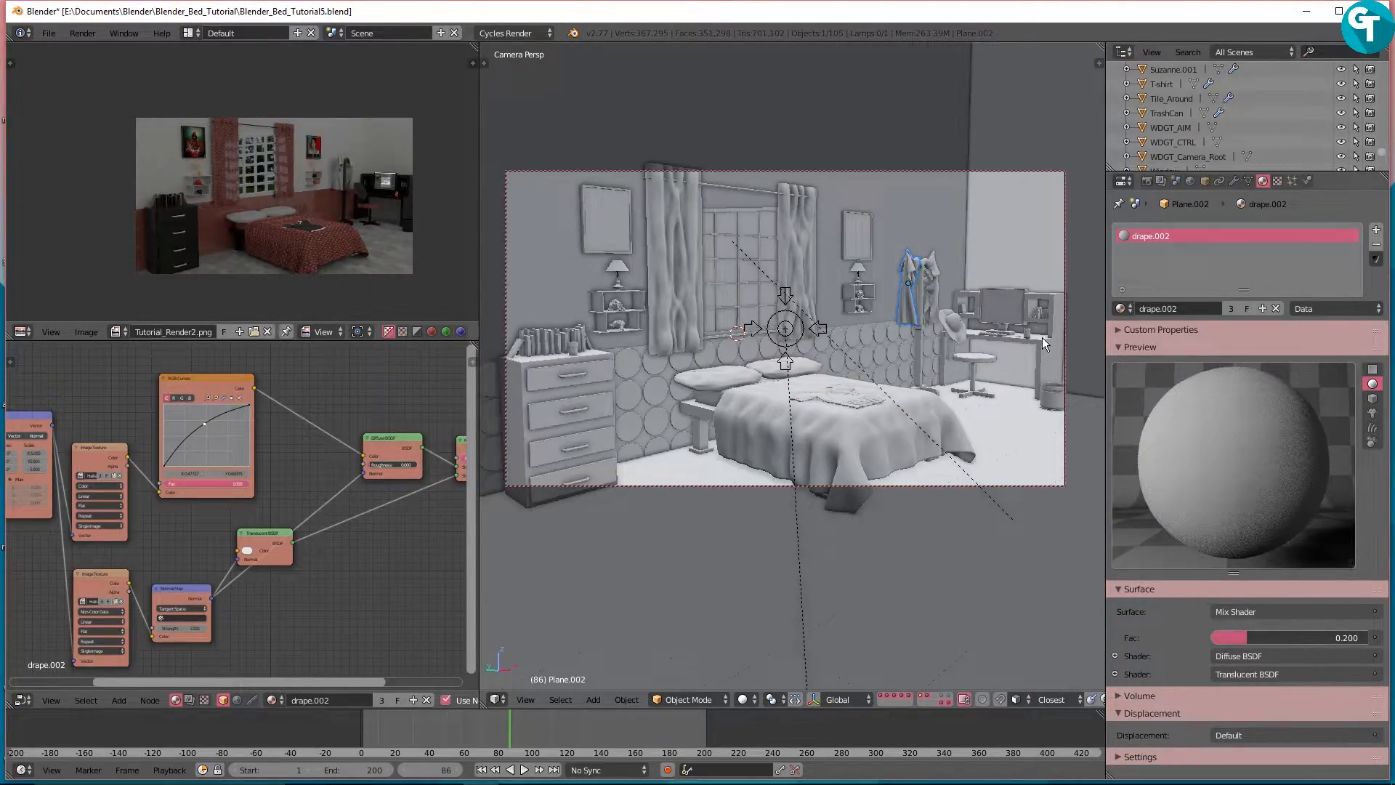
Step: Compare the desk's frme material with the dresser's Black.02 material
{"action": "right_click", "coordinate": [1041, 337]}
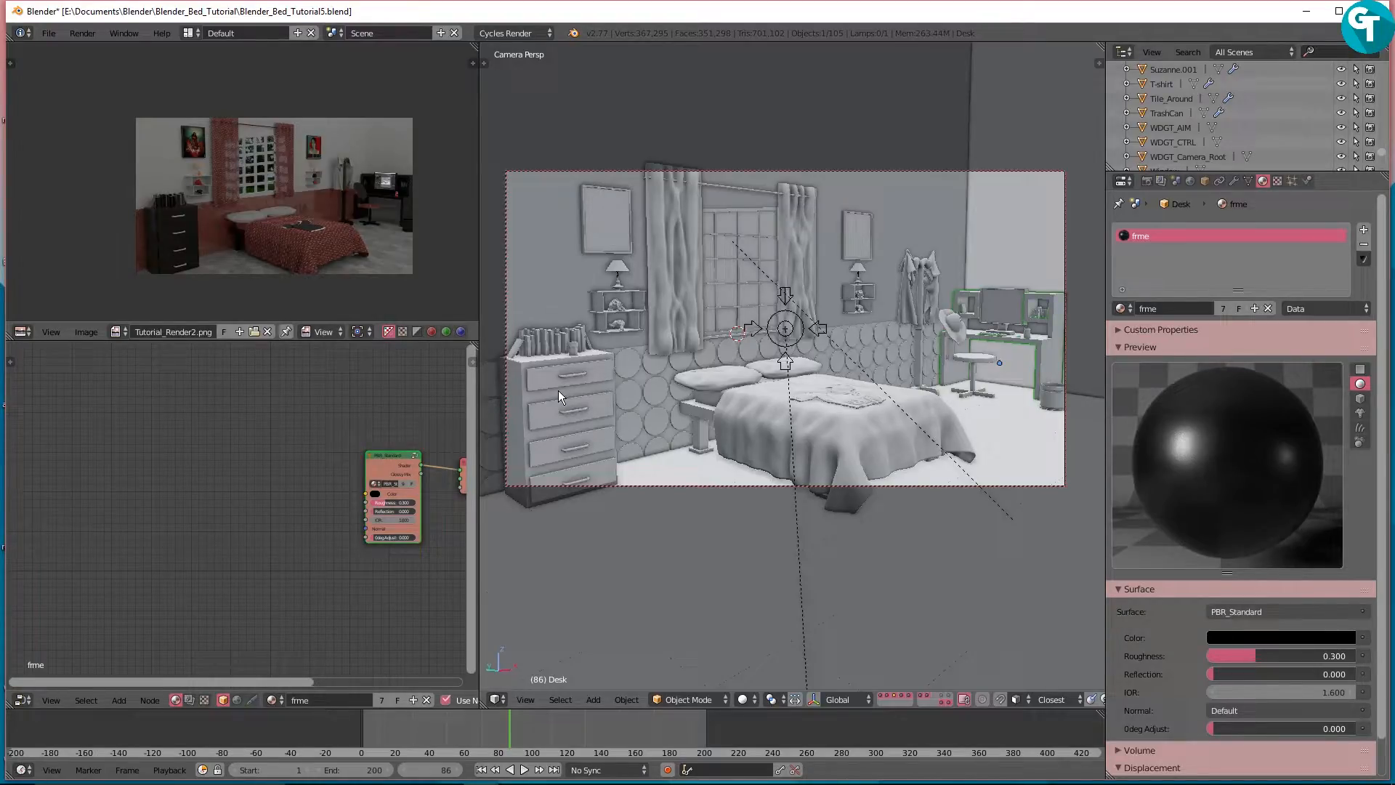
{"action": "right_click", "coordinate": [559, 420]}
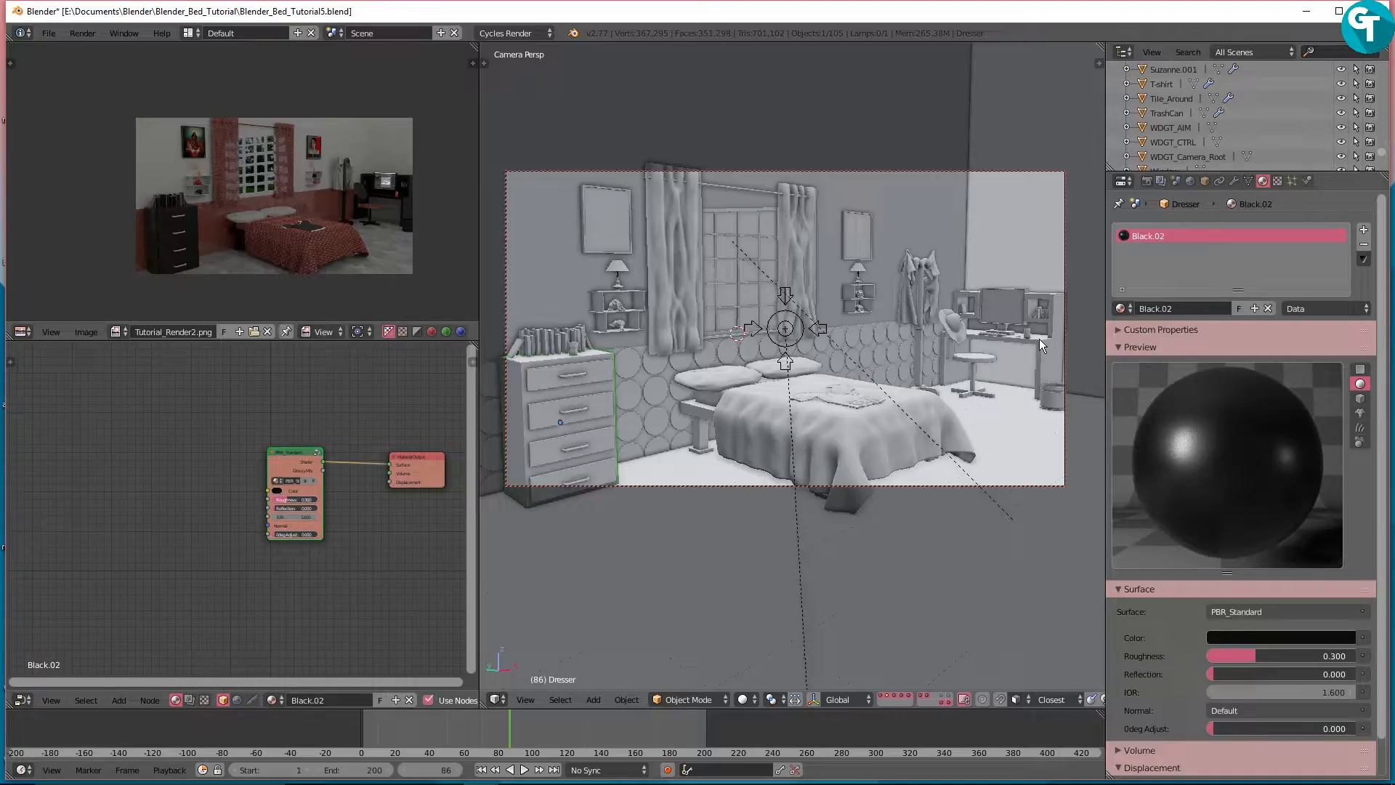
{"action": "right_click", "coordinate": [1039, 339]}
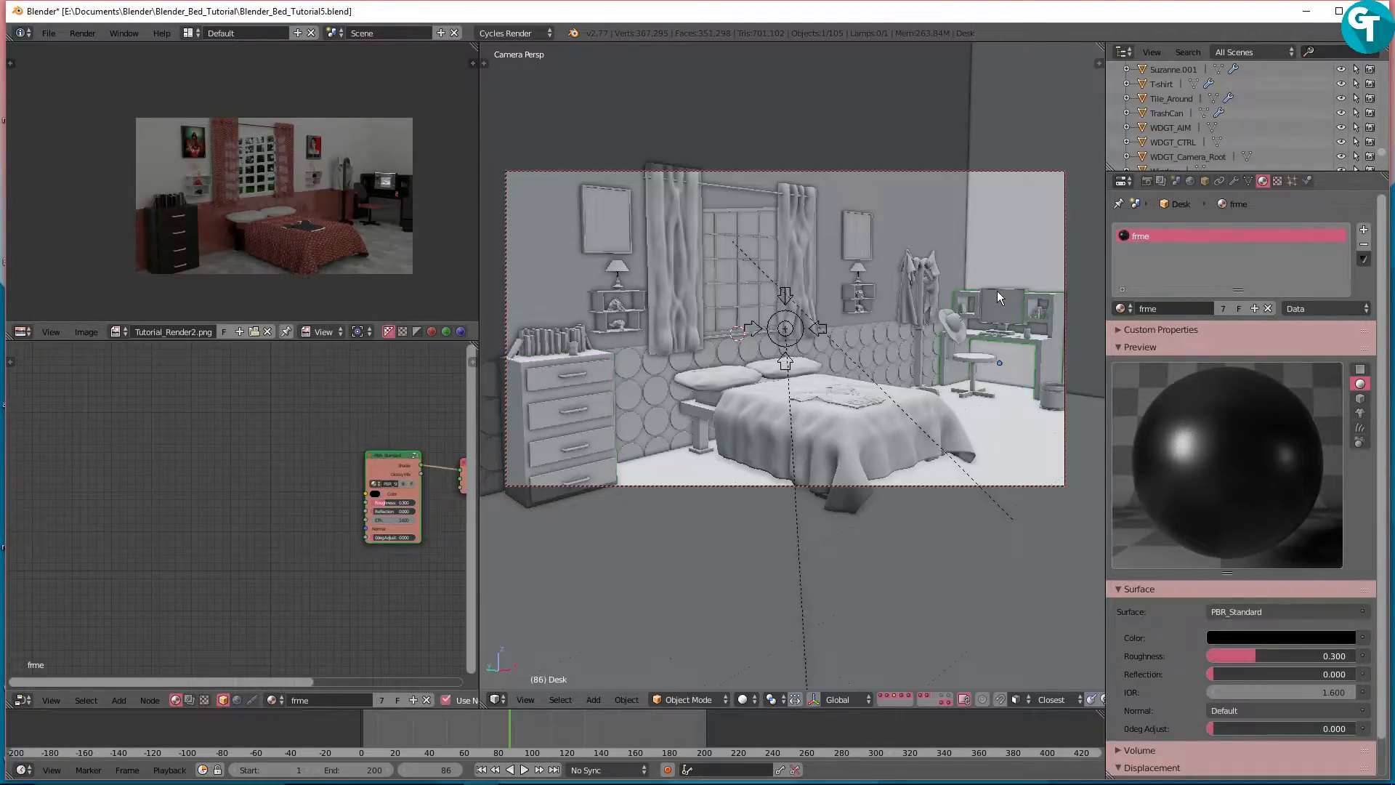
Step: Replace the Diffuse BSDF of the keyboard's material with a PBR_Standard group connected to the Material Output's Surface
{"action": "middle_click_drag", "start_coordinate": [997, 290], "coordinate": [943, 391]}
{"action": "scroll", "coordinate": [807, 417], "scroll_direction": "up", "scroll_amount": 2}
{"action": "middle_click_drag", "start_coordinate": [807, 417], "coordinate": [904, 369]}
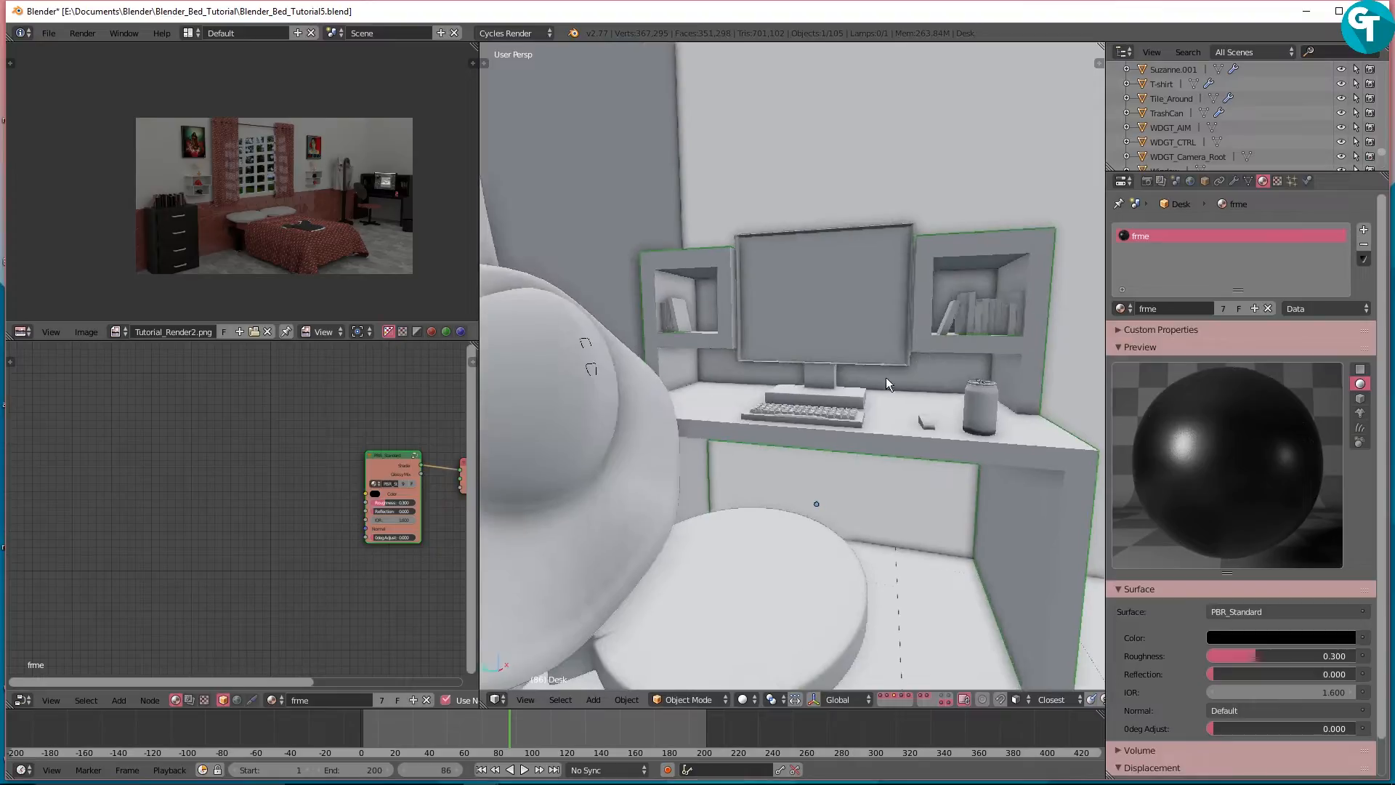
{"action": "right_click", "coordinate": [783, 415]}
{"action": "middle_click_drag", "start_coordinate": [783, 415], "coordinate": [509, 486]}
{"action": "left_click_drag", "start_coordinate": [315, 455], "coordinate": [185, 465]}
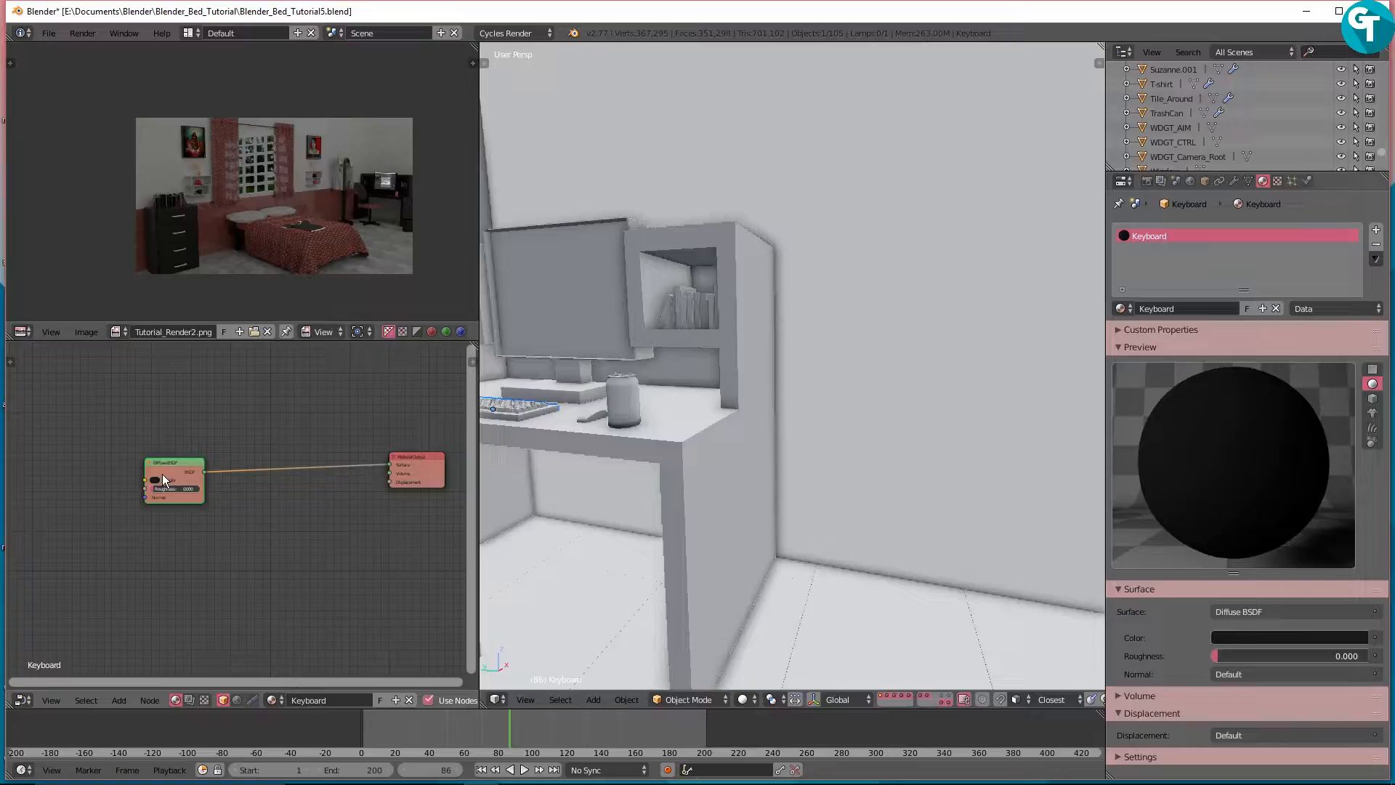
{"action": "key", "text": "x"}
{"action": "key", "text": "shift+a"}
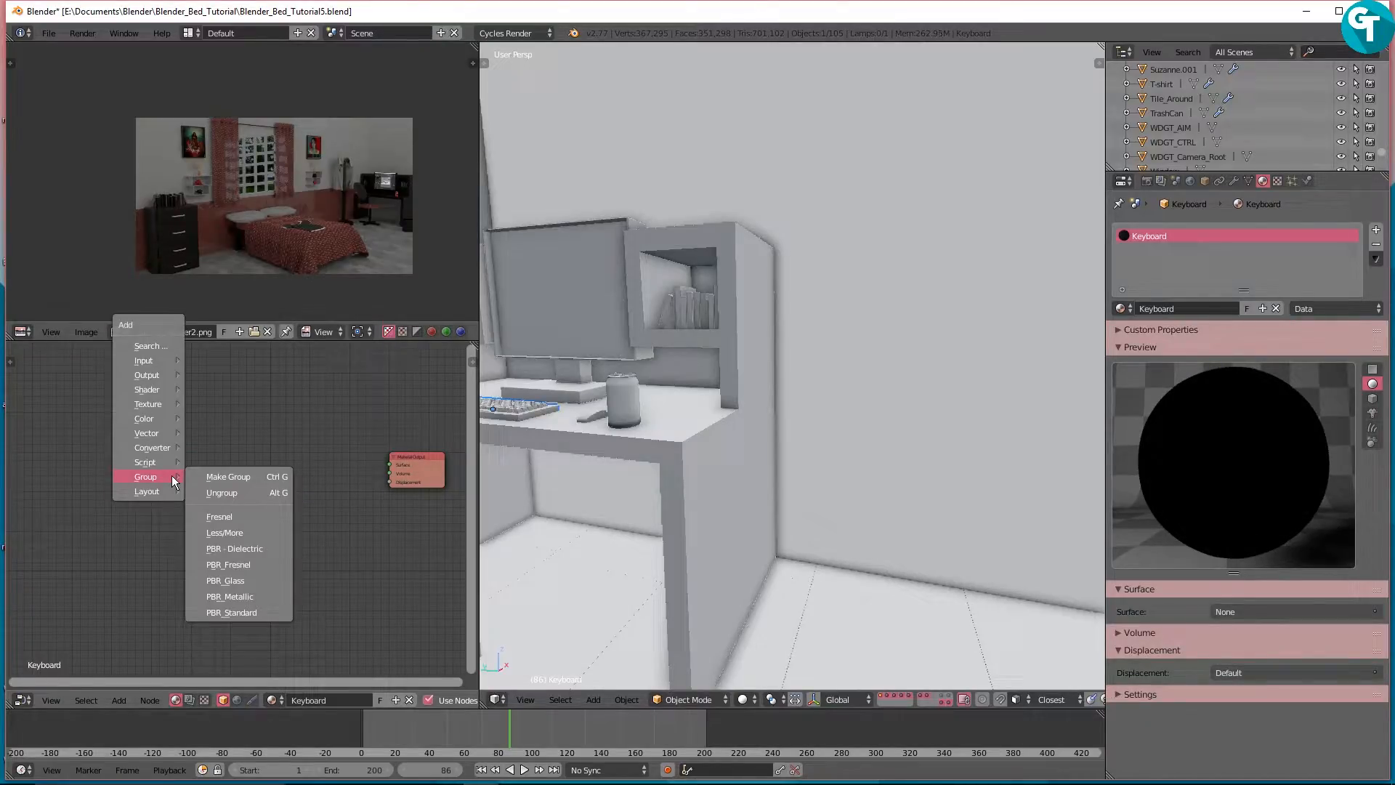
{"action": "left_click", "coordinate": [256, 612]}
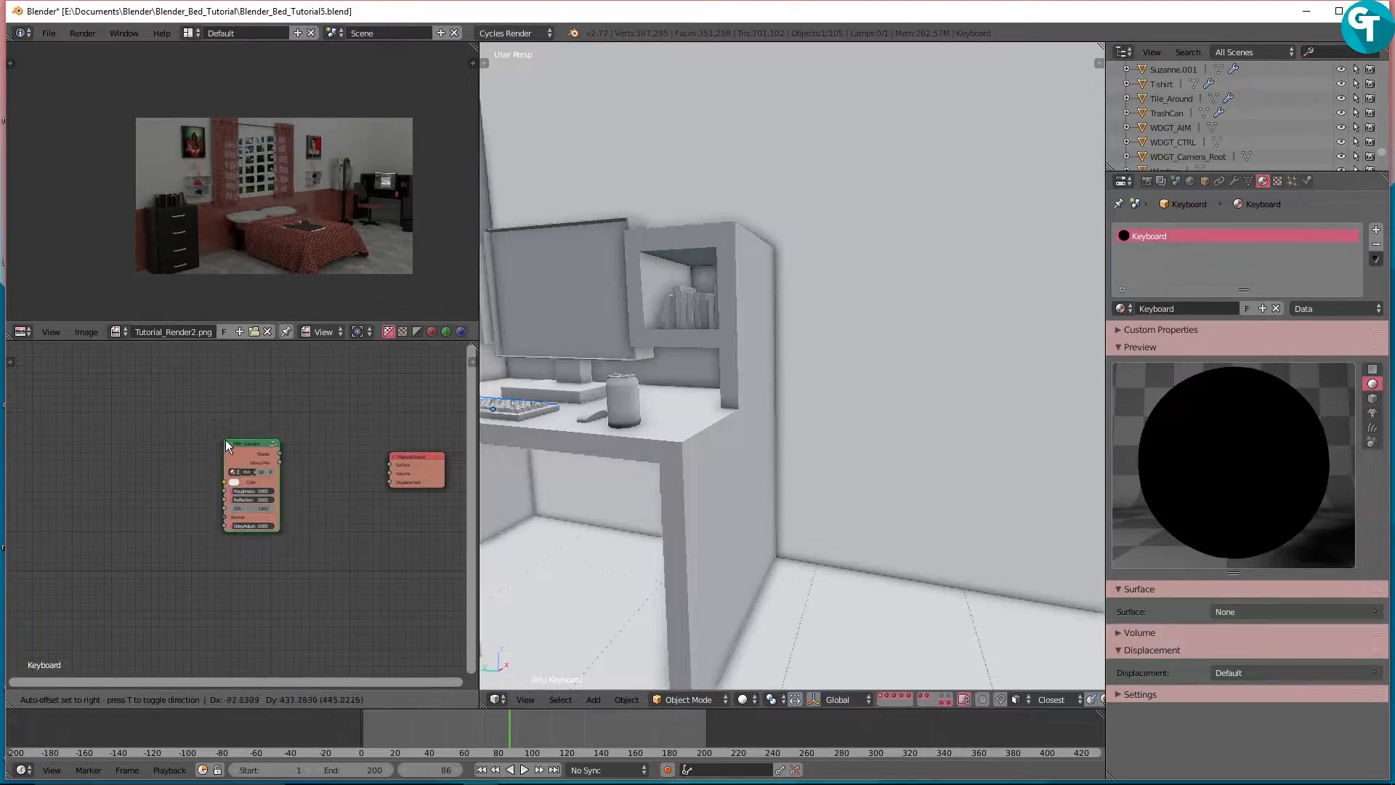
{"action": "left_click", "coordinate": [267, 451]}
{"action": "left_click_drag", "start_coordinate": [300, 463], "coordinate": [391, 464]}
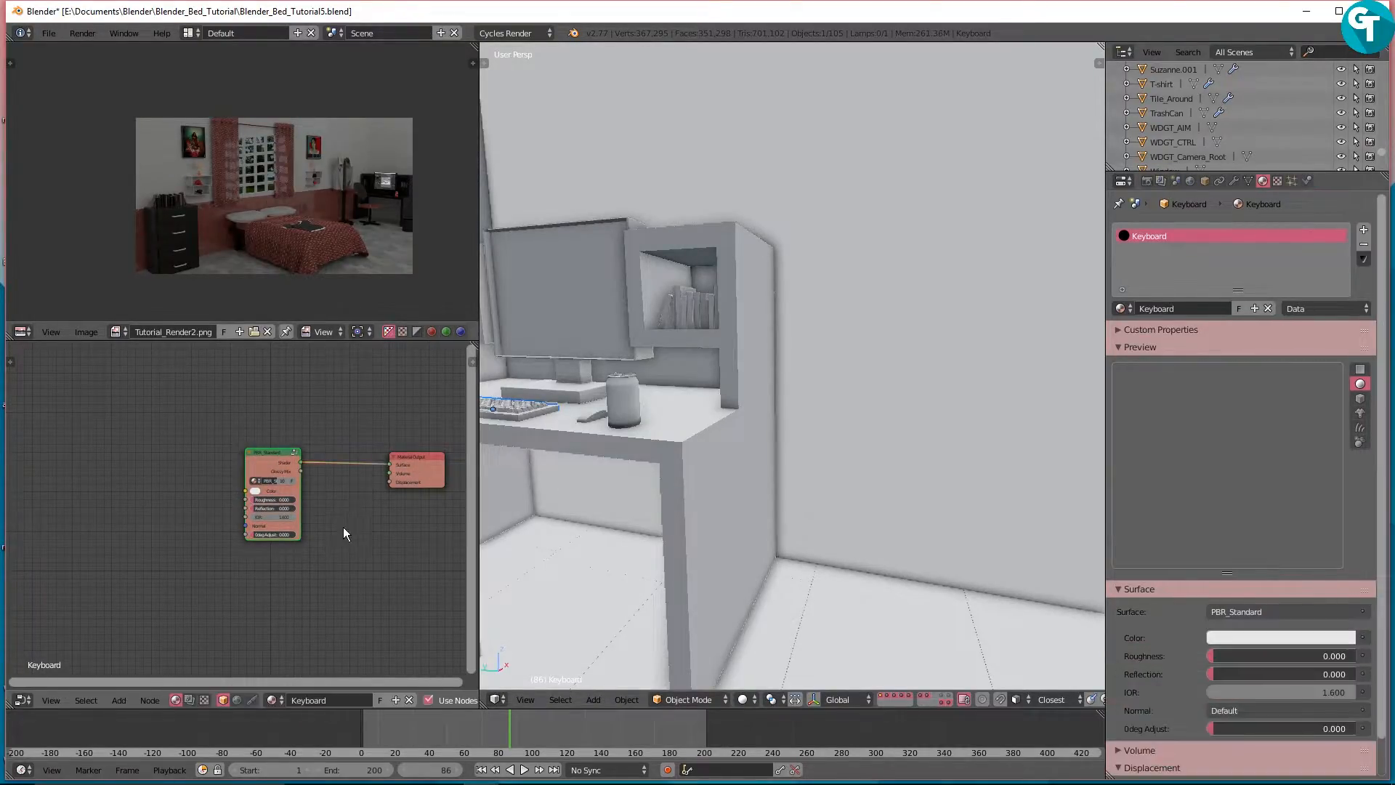
Step: Set the keyboard's PBR_Standard colour to a light salmon red and its roughness to 0.345
{"action": "scroll", "coordinate": [343, 534], "scroll_direction": "up", "scroll_amount": 4}
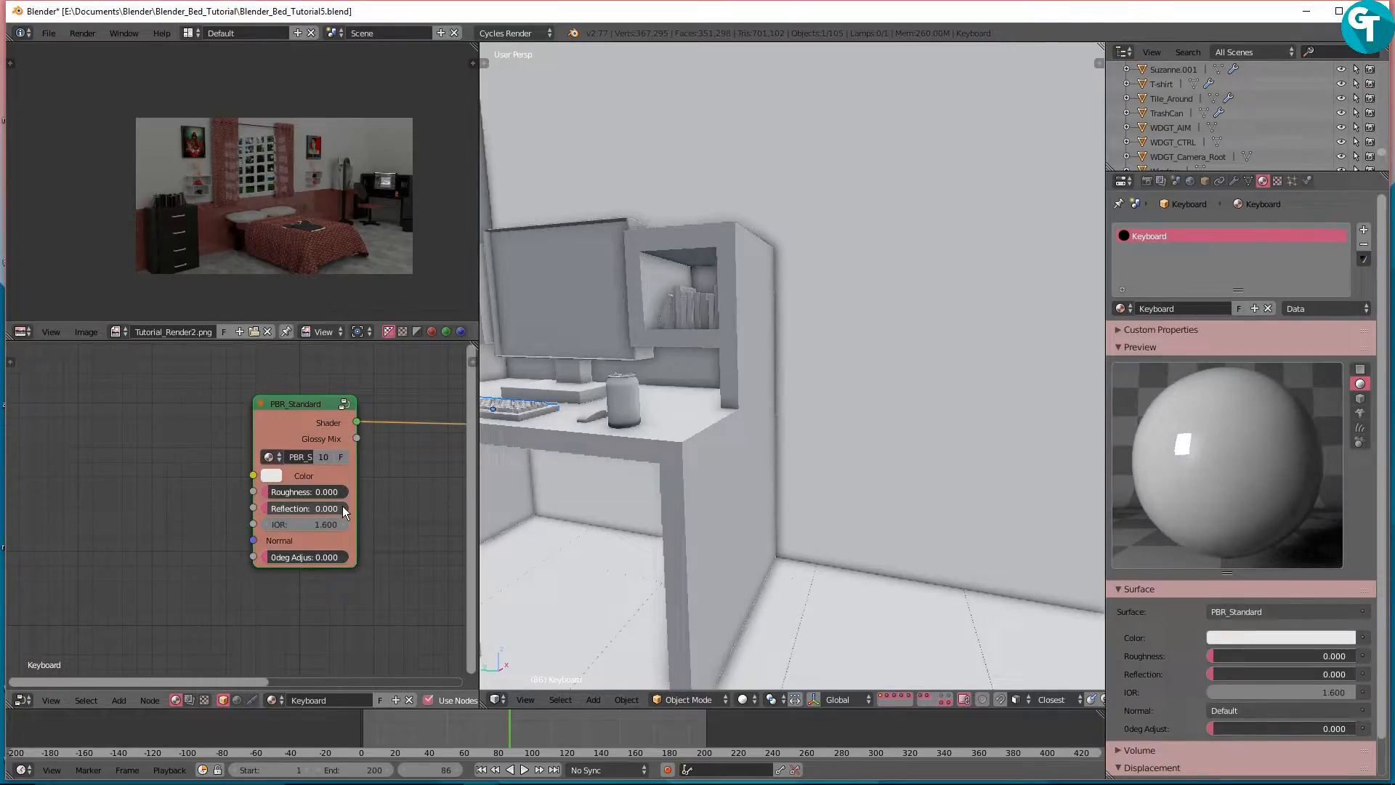
{"action": "scroll", "coordinate": [342, 506], "scroll_direction": "up", "scroll_amount": 2}
{"action": "scroll", "coordinate": [307, 487], "scroll_direction": "up", "scroll_amount": 2}
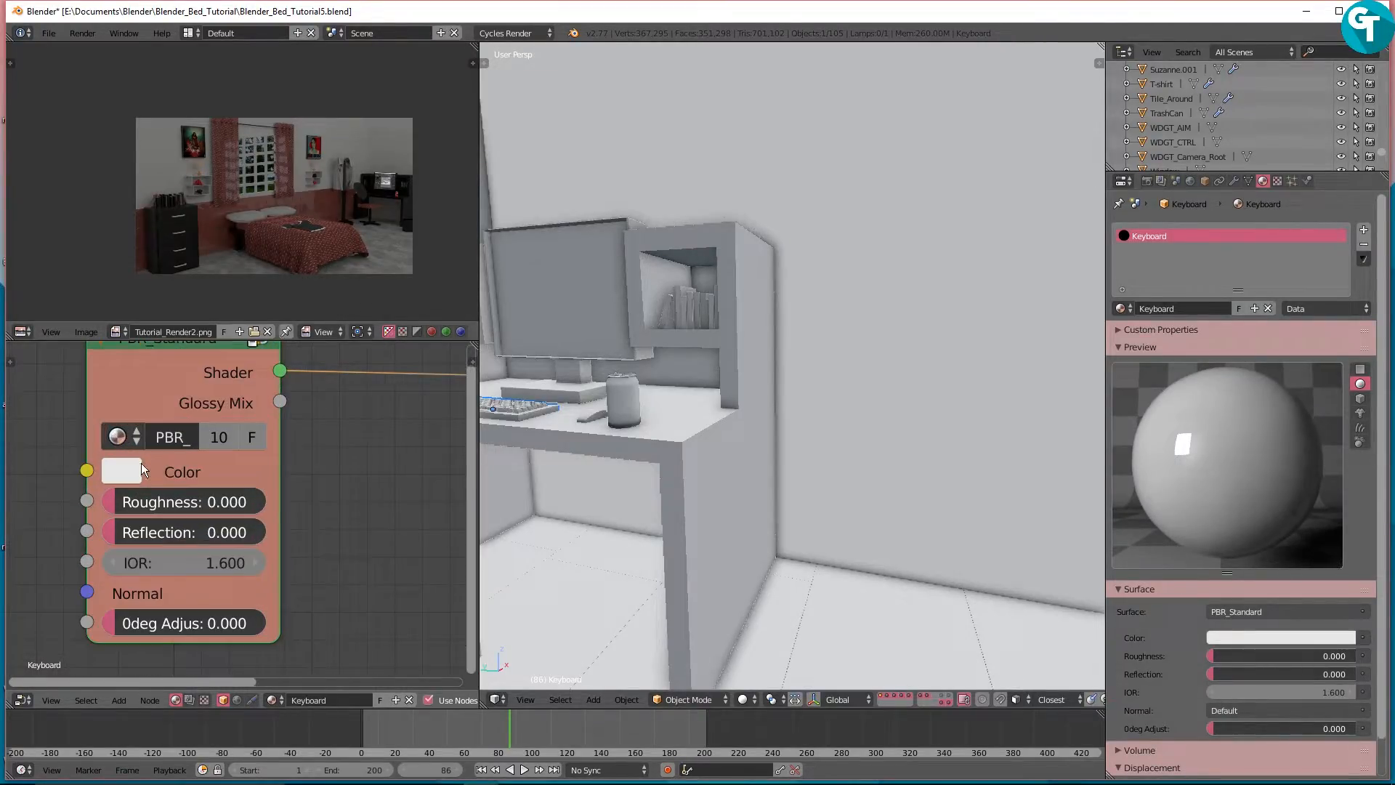
{"action": "left_click", "coordinate": [134, 469]}
{"action": "mouse_move", "coordinate": [345, 90]}
{"action": "left_mouse_down"}
{"action": "mouse_move", "coordinate": [344, 107]}
{"action": "mouse_move", "coordinate": [340, 92]}
{"action": "left_mouse_up"}
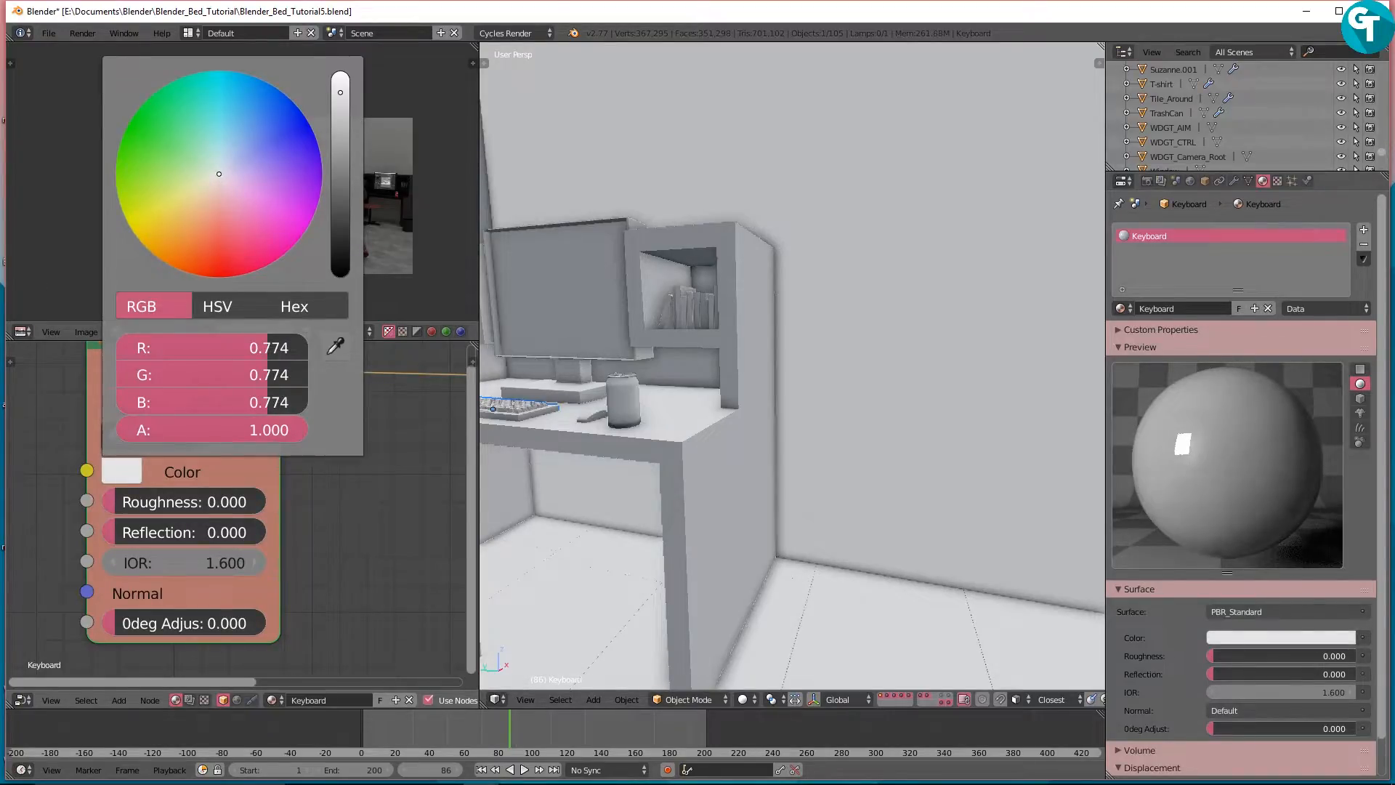
{"action": "left_click_drag", "start_coordinate": [216, 168], "coordinate": [219, 224]}
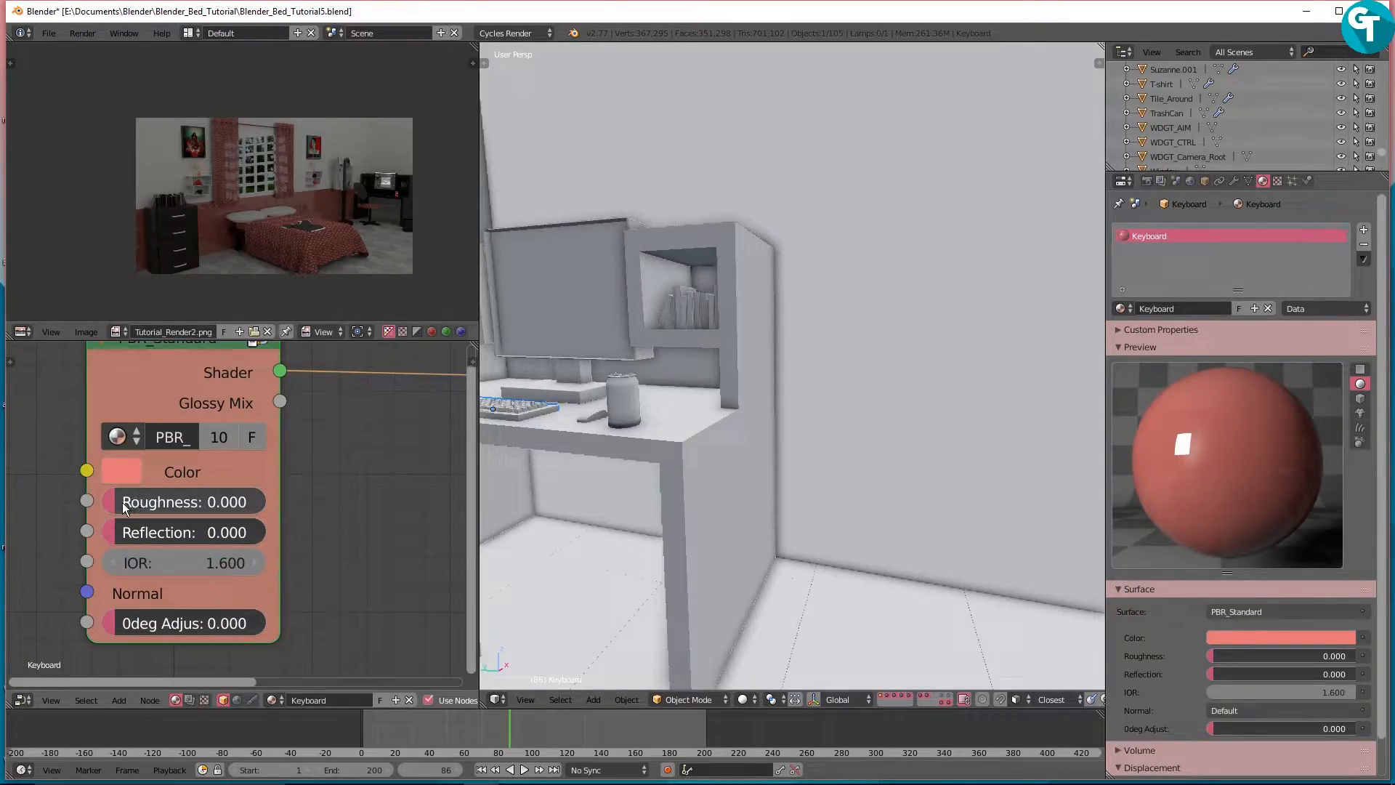
{"action": "left_click_drag", "start_coordinate": [124, 507], "coordinate": [160, 506]}
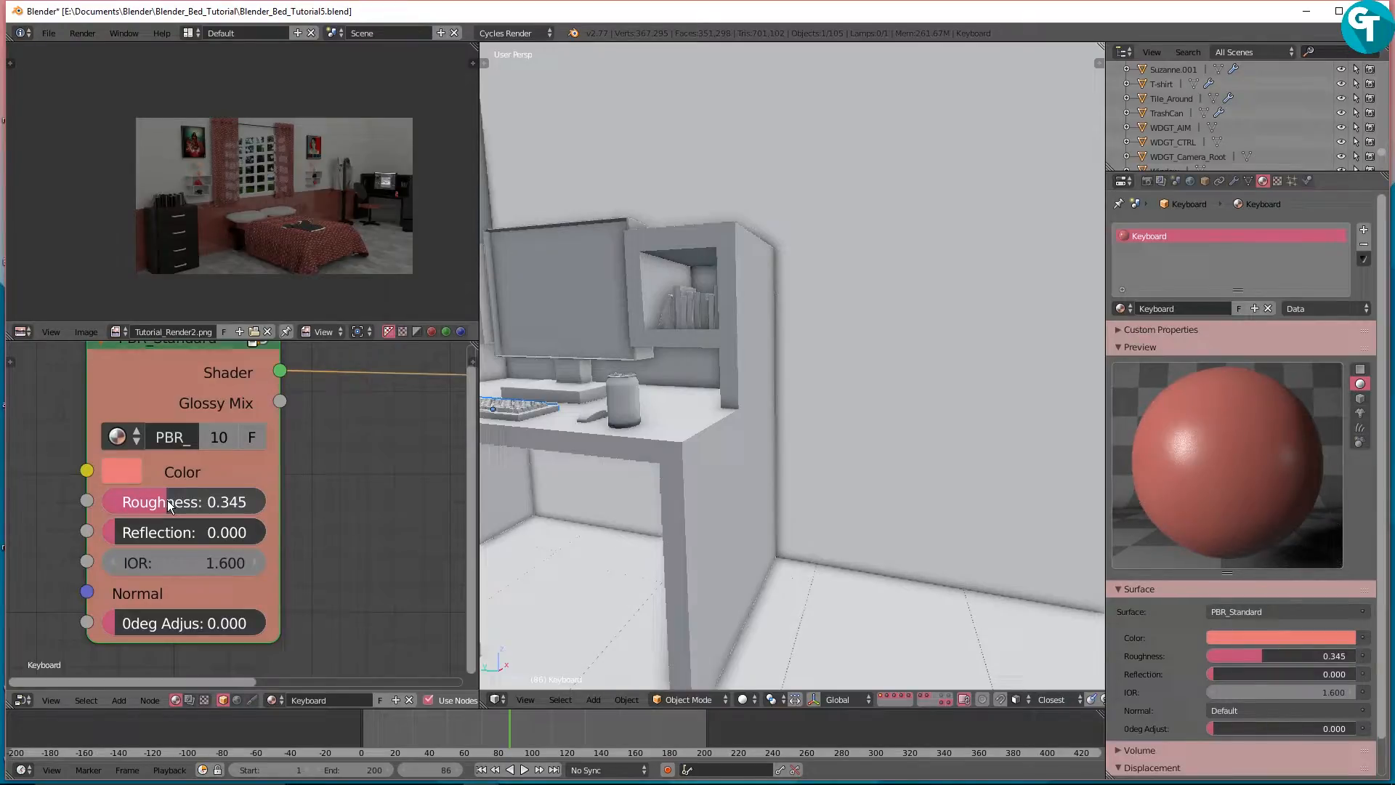
Step: Replace the Diffuse BSDF of the computer mouse's material with a PBR_Standard group linked to the Surface output
{"action": "right_click", "coordinate": [587, 412]}
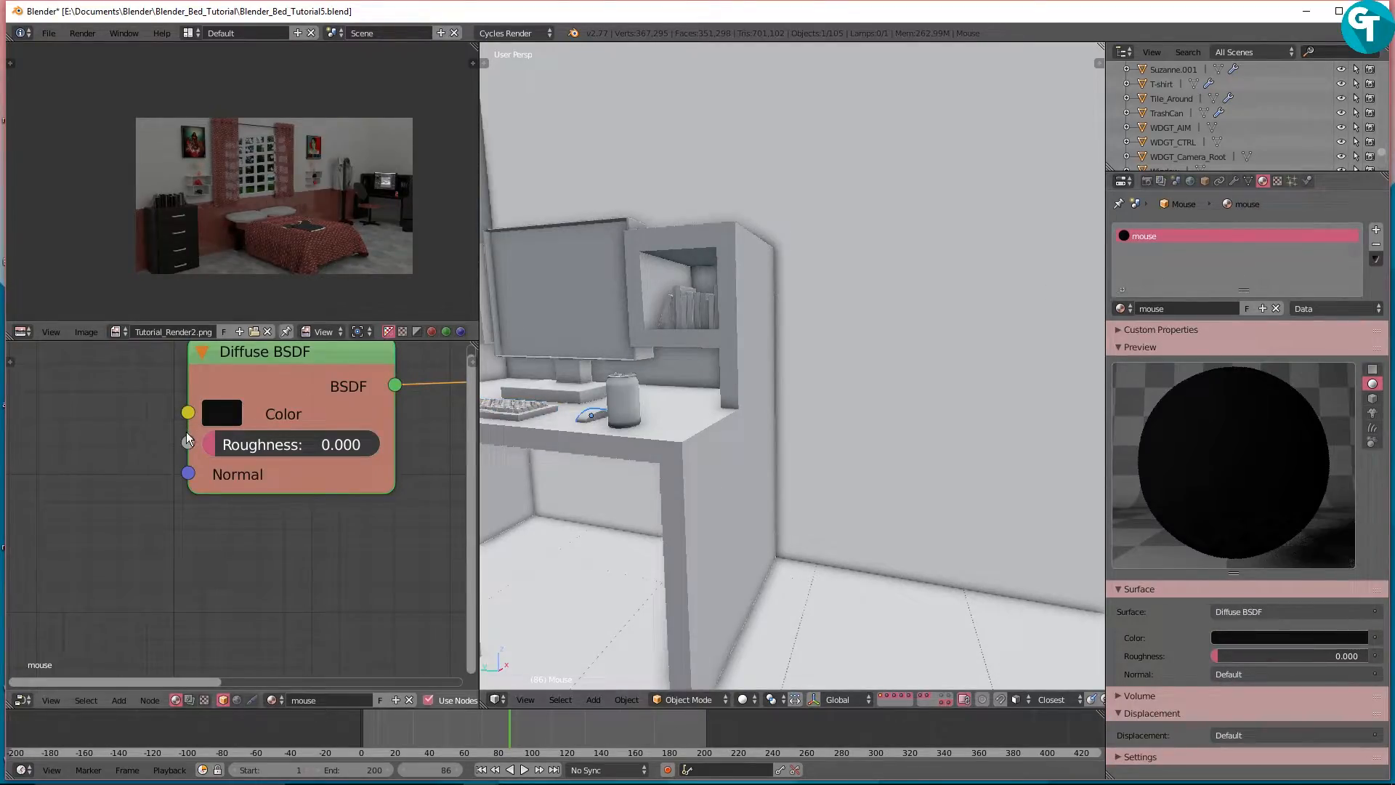
{"action": "left_click_drag", "start_coordinate": [200, 480], "coordinate": [93, 537]}
{"action": "scroll", "coordinate": [90, 539], "scroll_direction": "down", "scroll_amount": 2}
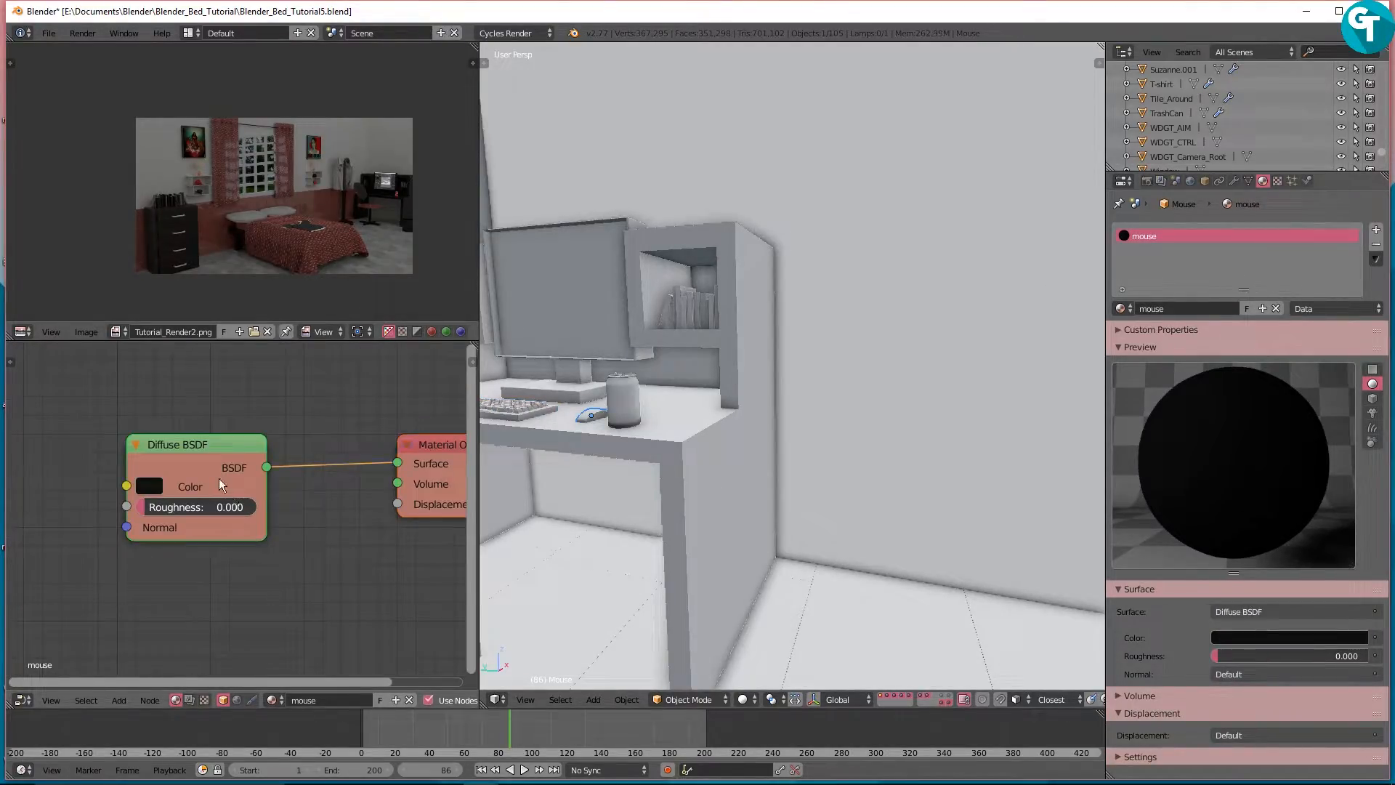
{"action": "key", "text": "x"}
{"action": "key", "text": "shift+a"}
{"action": "mouse_move", "coordinate": [224, 474]}
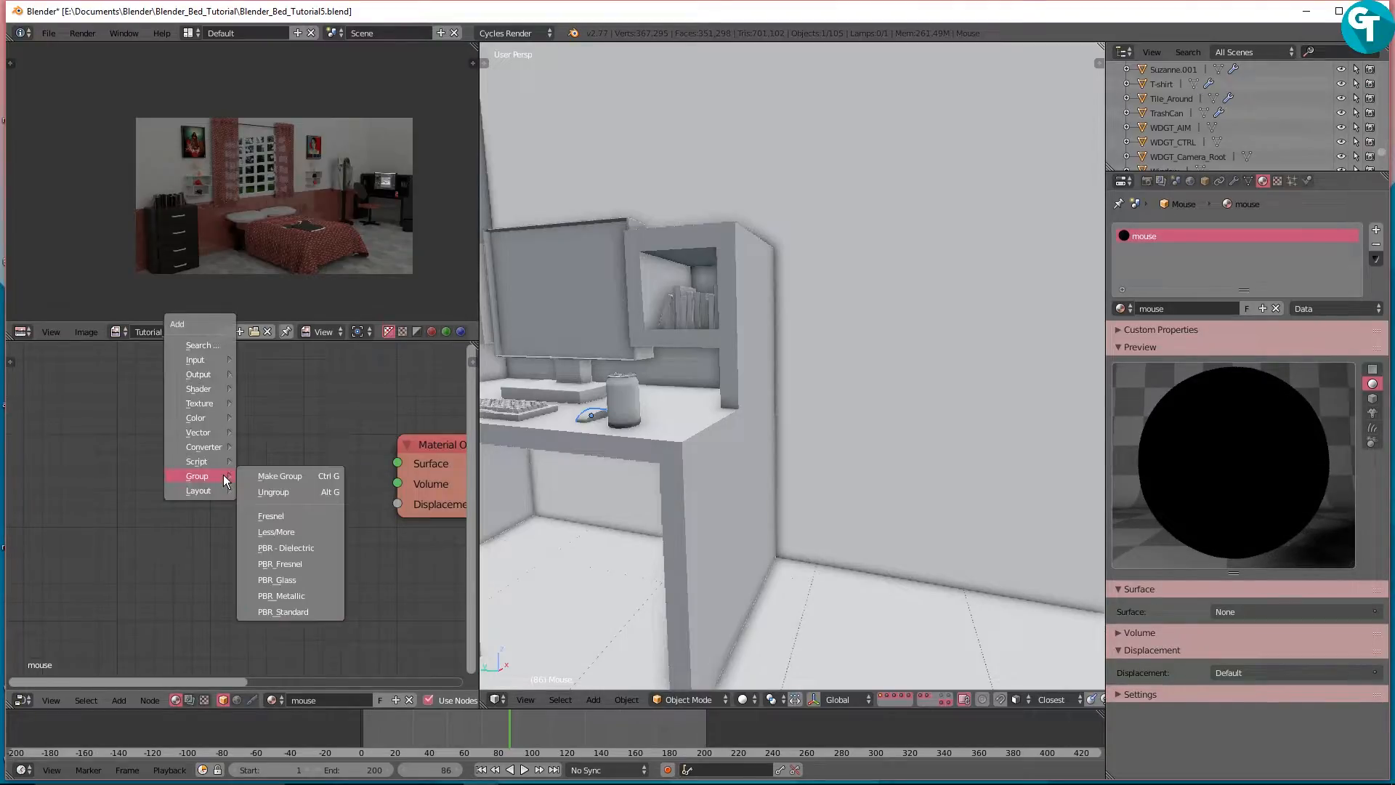
{"action": "left_click", "coordinate": [290, 609]}
{"action": "left_click", "coordinate": [151, 426]}
{"action": "left_click_drag", "start_coordinate": [277, 456], "coordinate": [387, 465]}
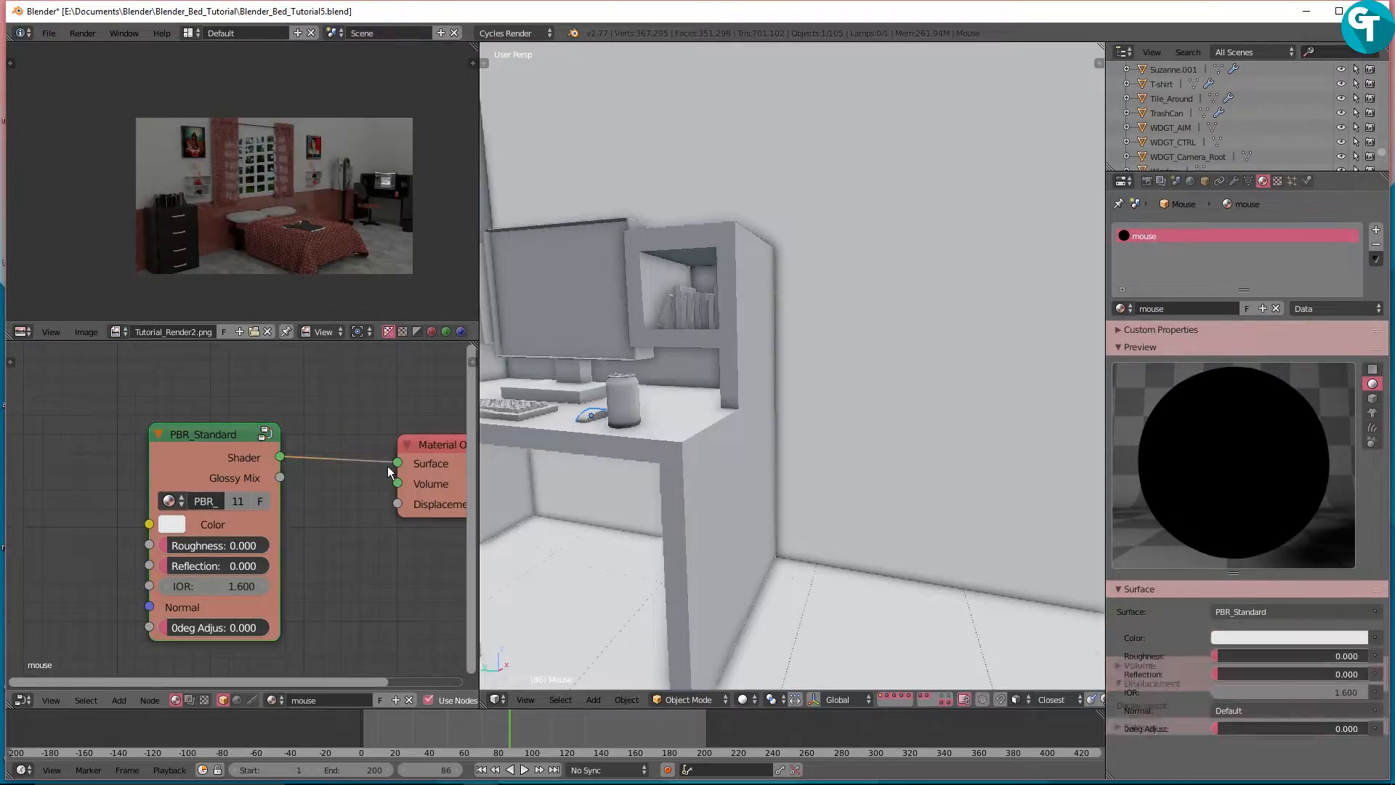
Step: Set the computer mouse's PBR_Standard colour to a light salmon red and its roughness to 0.191
{"action": "left_click", "coordinate": [170, 525]}
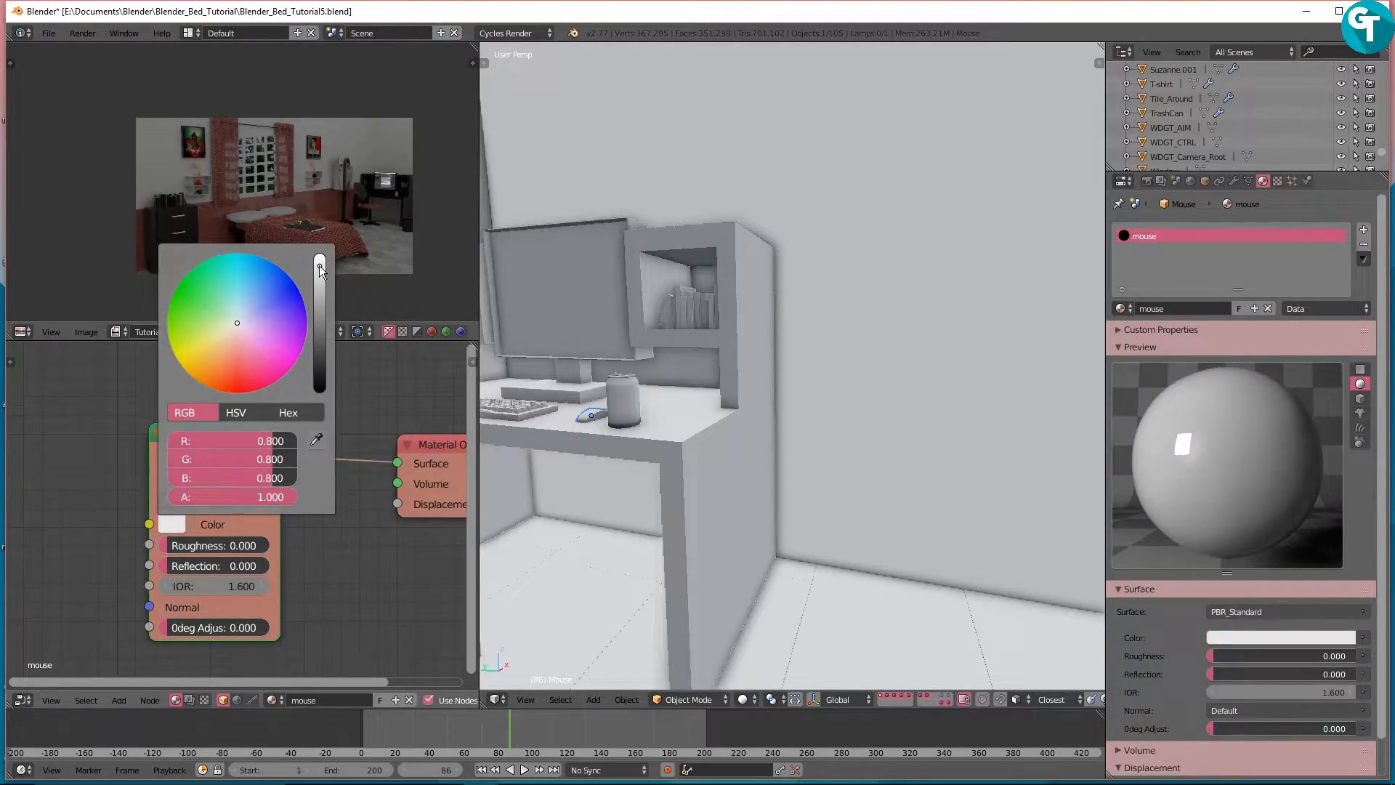
{"action": "scroll", "coordinate": [239, 320], "scroll_direction": "down", "scroll_amount": 2}
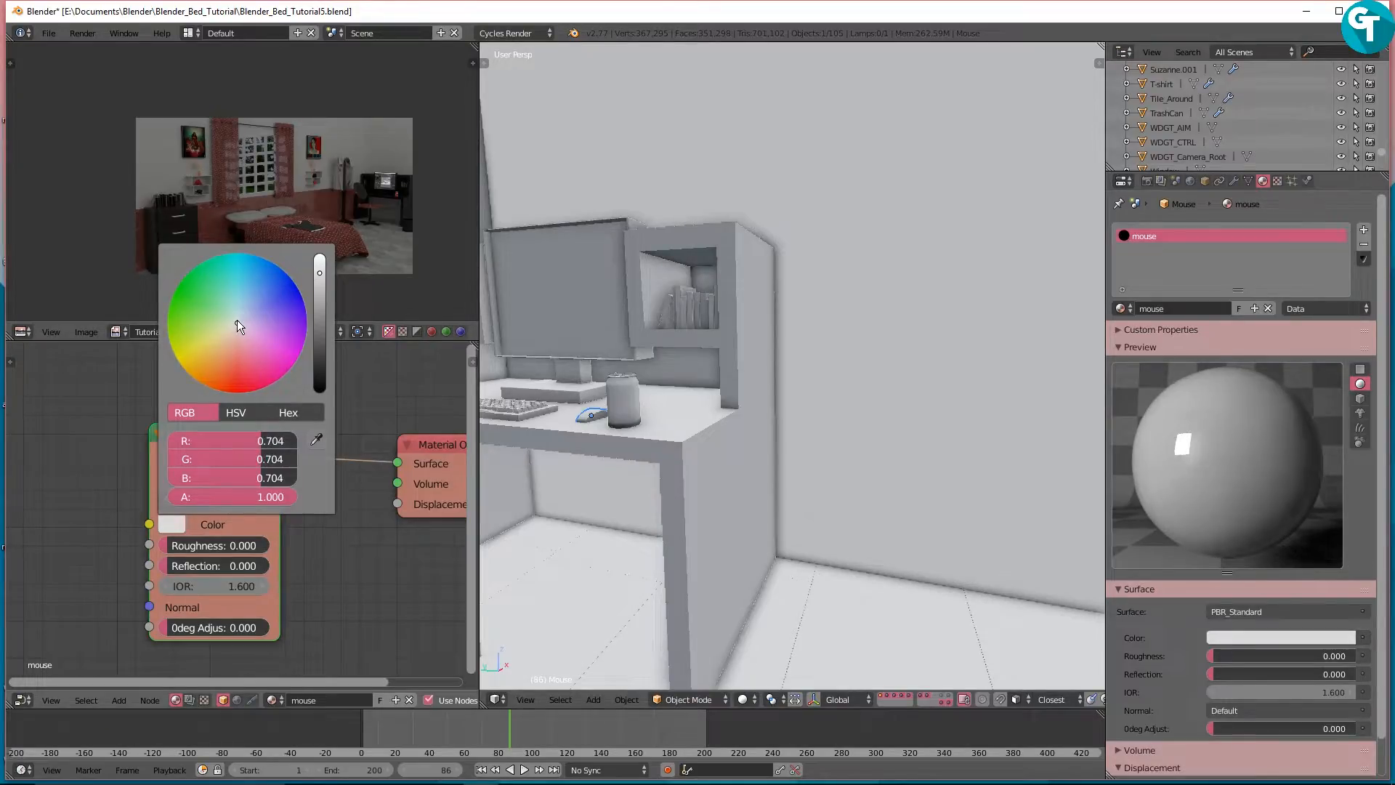
{"action": "left_click_drag", "start_coordinate": [237, 324], "coordinate": [240, 350]}
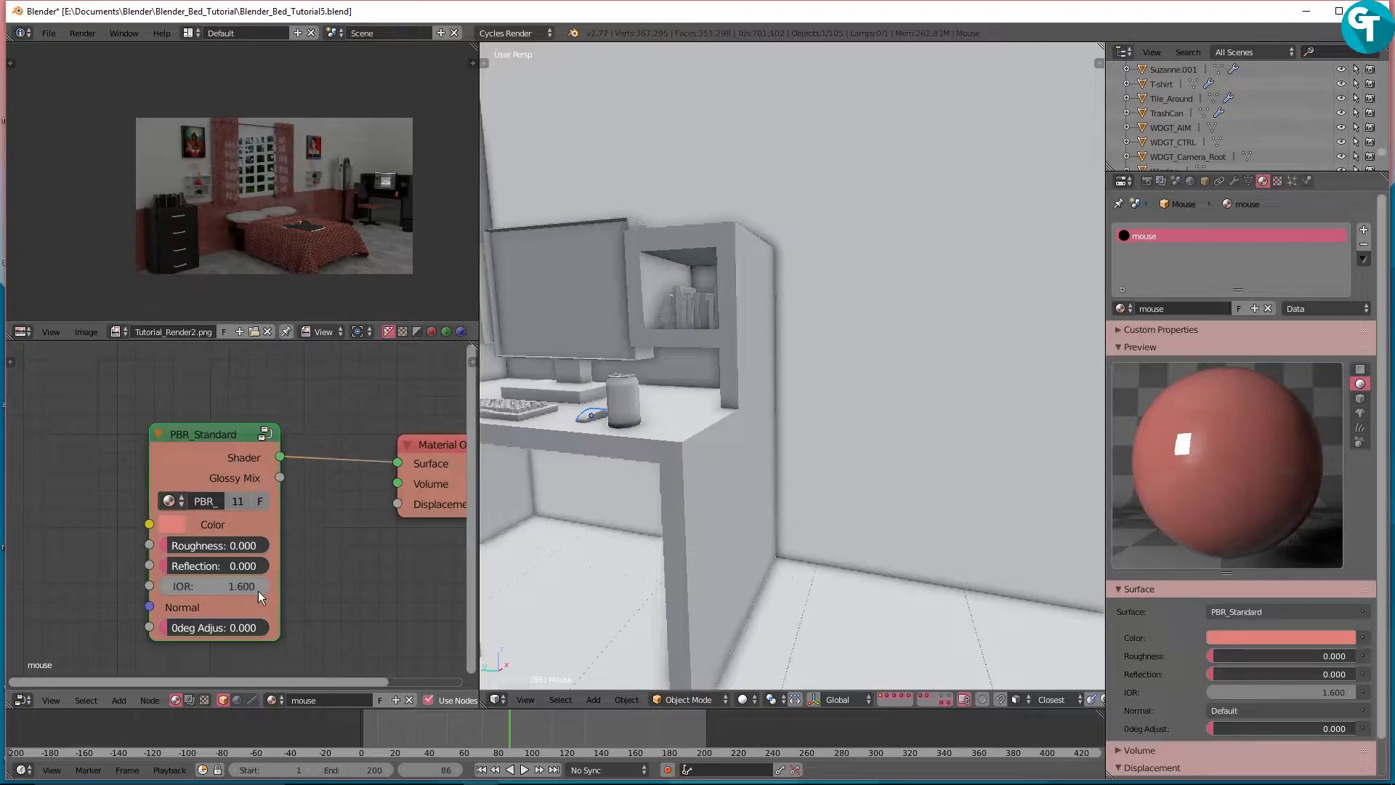
{"action": "left_click_drag", "start_coordinate": [218, 546], "coordinate": [239, 546]}
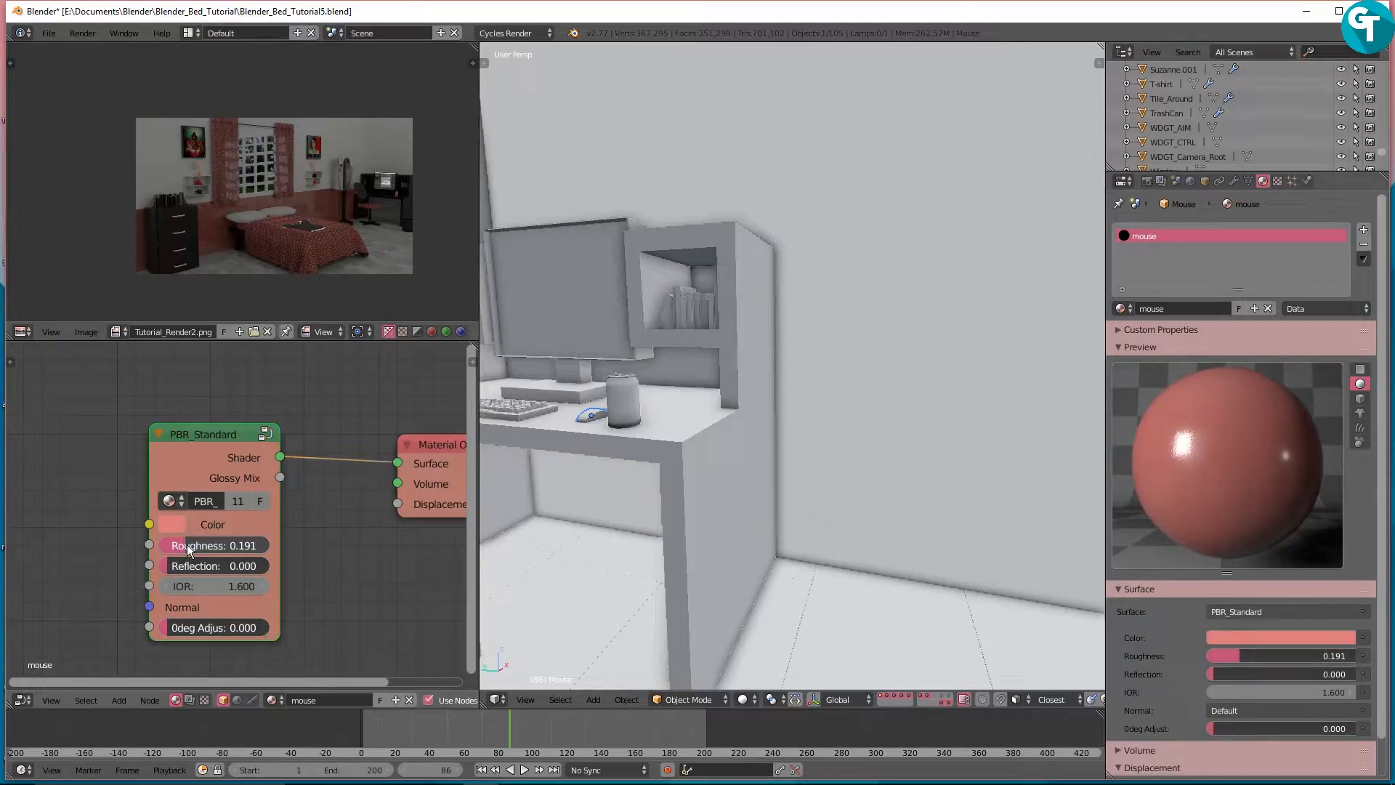
Step: Preview the whole bedroom through the camera in Rendered shading, and return to Solid shading framed on the computer mouse
{"action": "key", "text": "KP_0"}
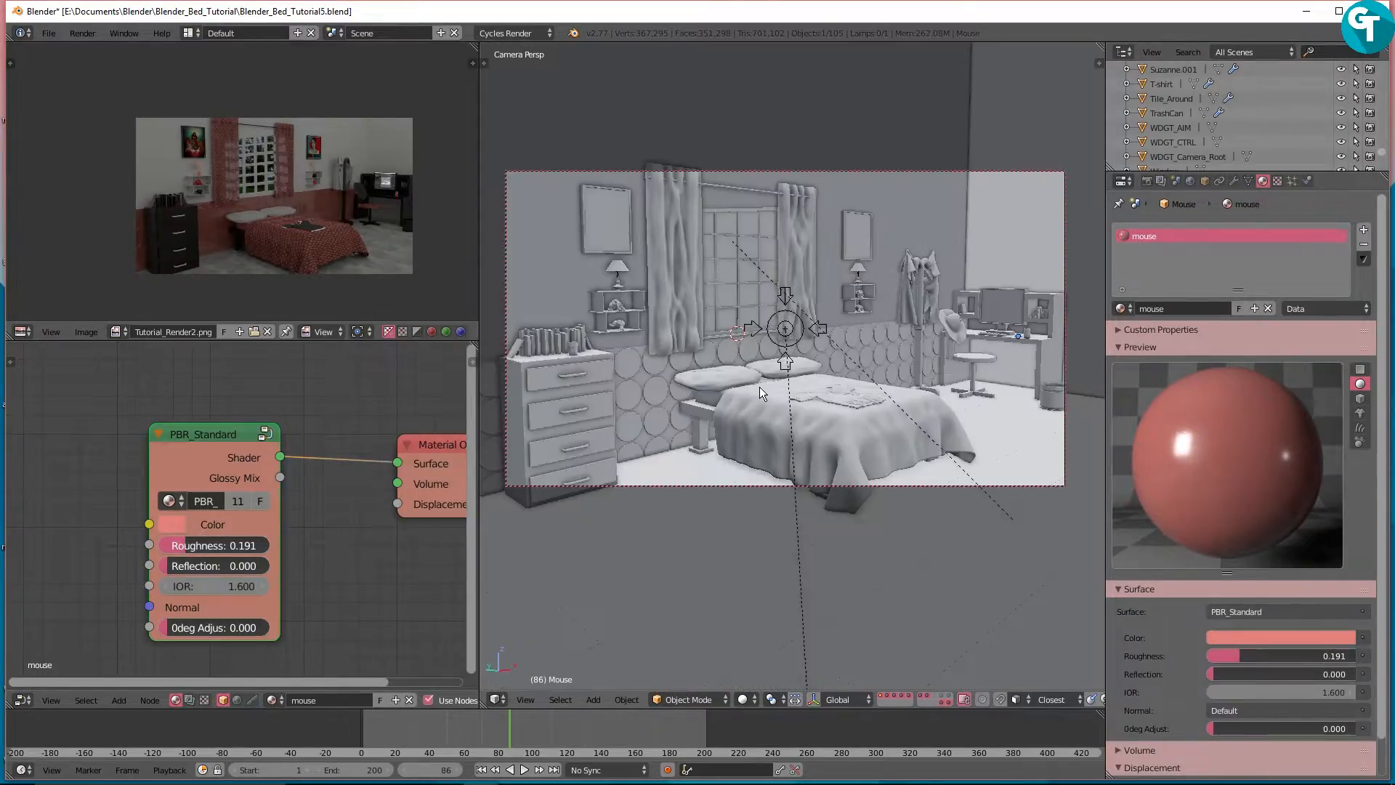
{"action": "key", "text": "z"}
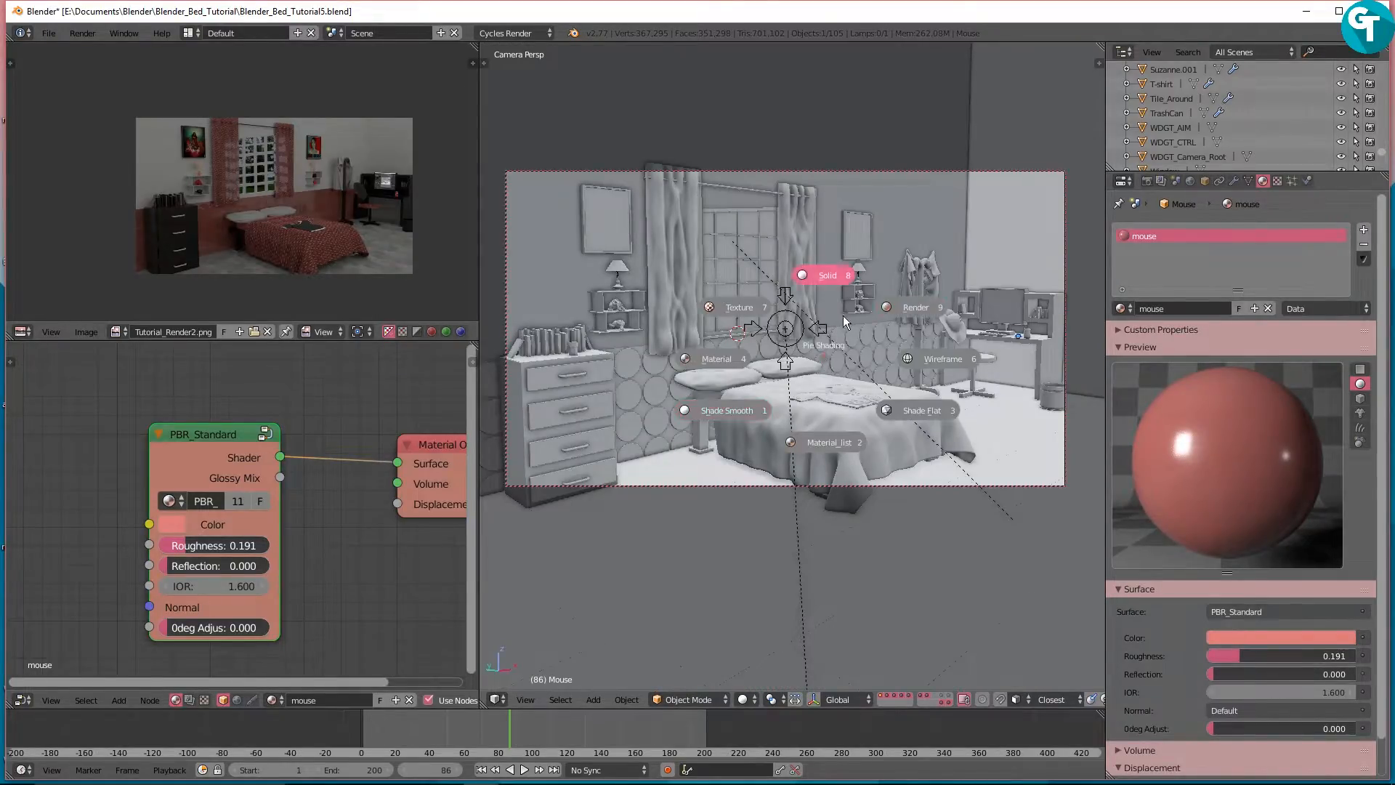
{"action": "left_click", "coordinate": [886, 309]}
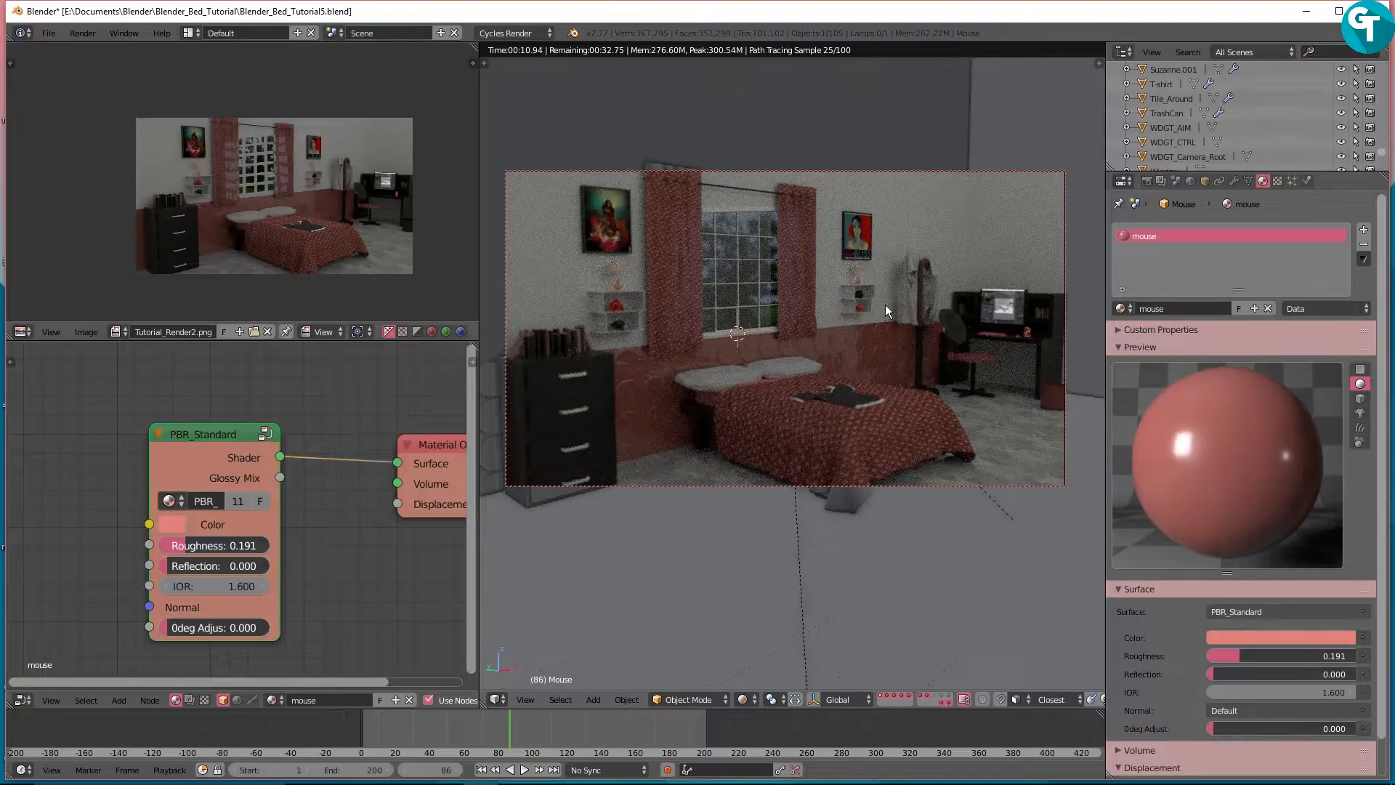
{"action": "key", "text": "z"}
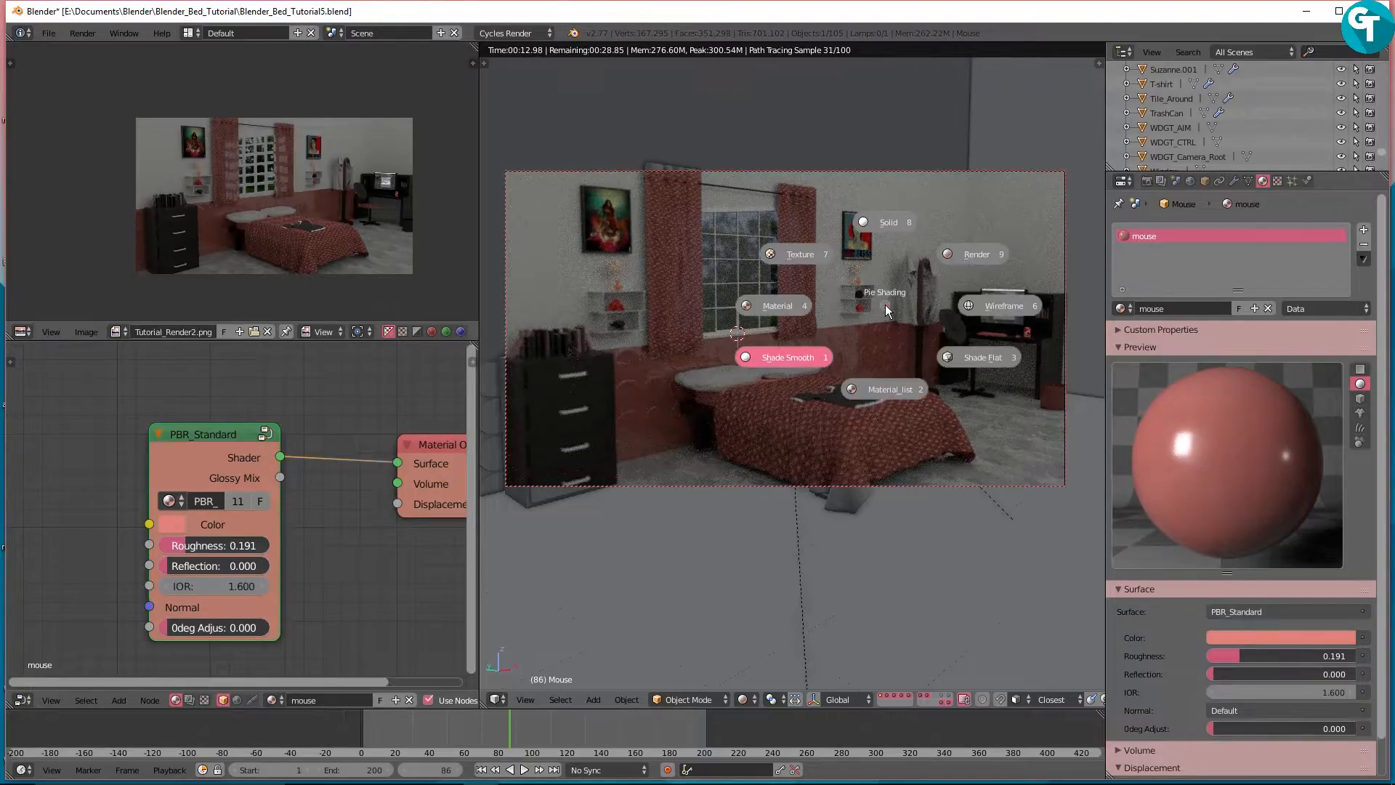
{"action": "left_click", "coordinate": [880, 223]}
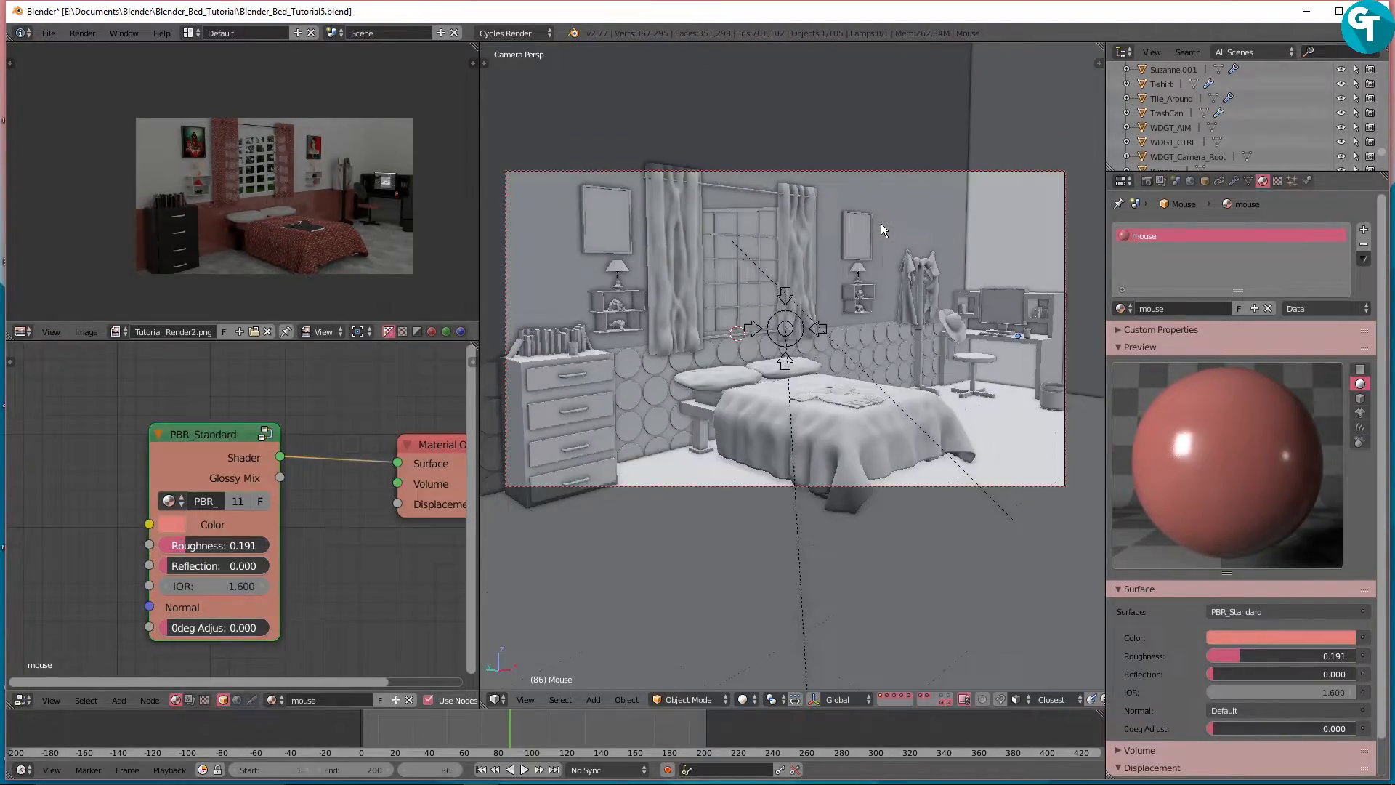
{"action": "key", "text": "KP_Decimal"}
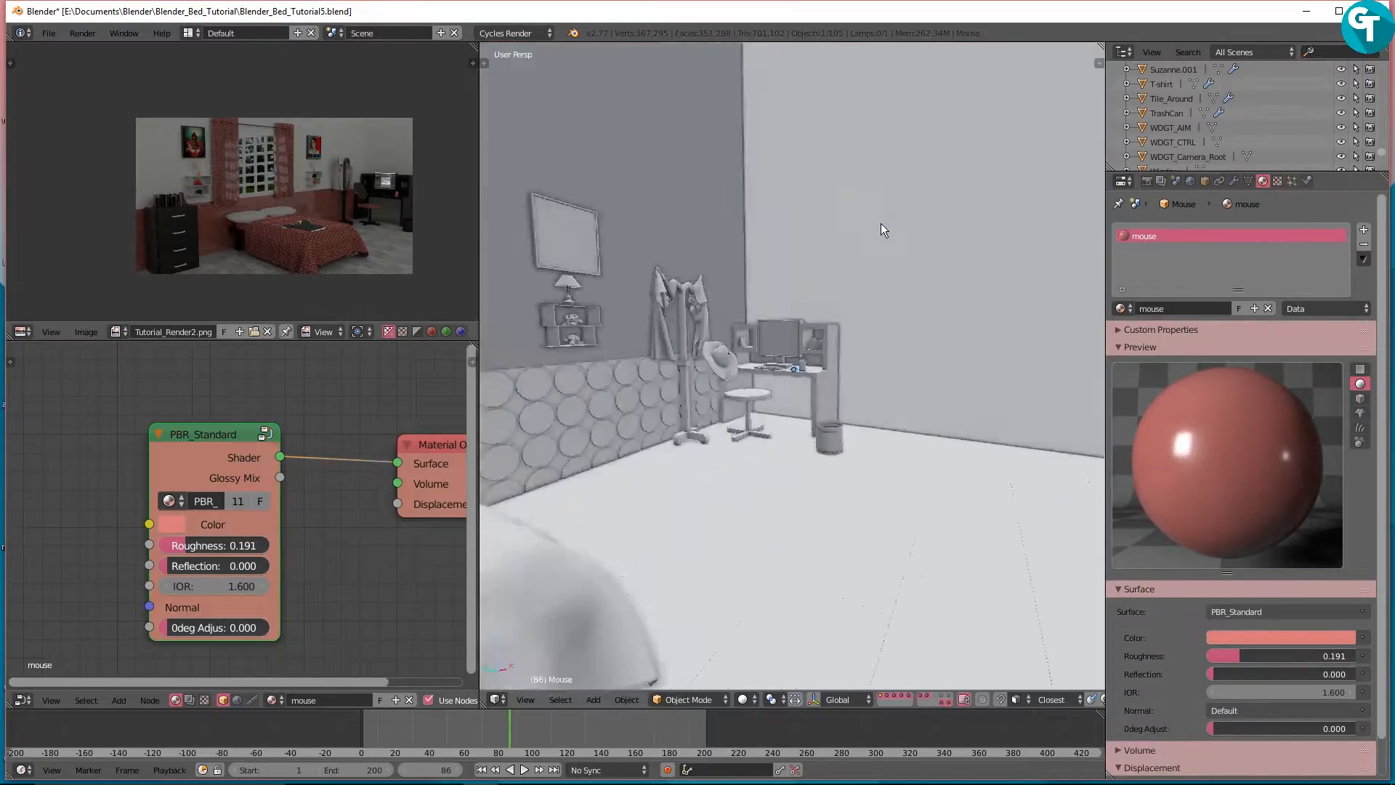
Step: Start the Screencast Keys display in the 3D view and open its mouse display options
{"action": "key", "text": "n"}
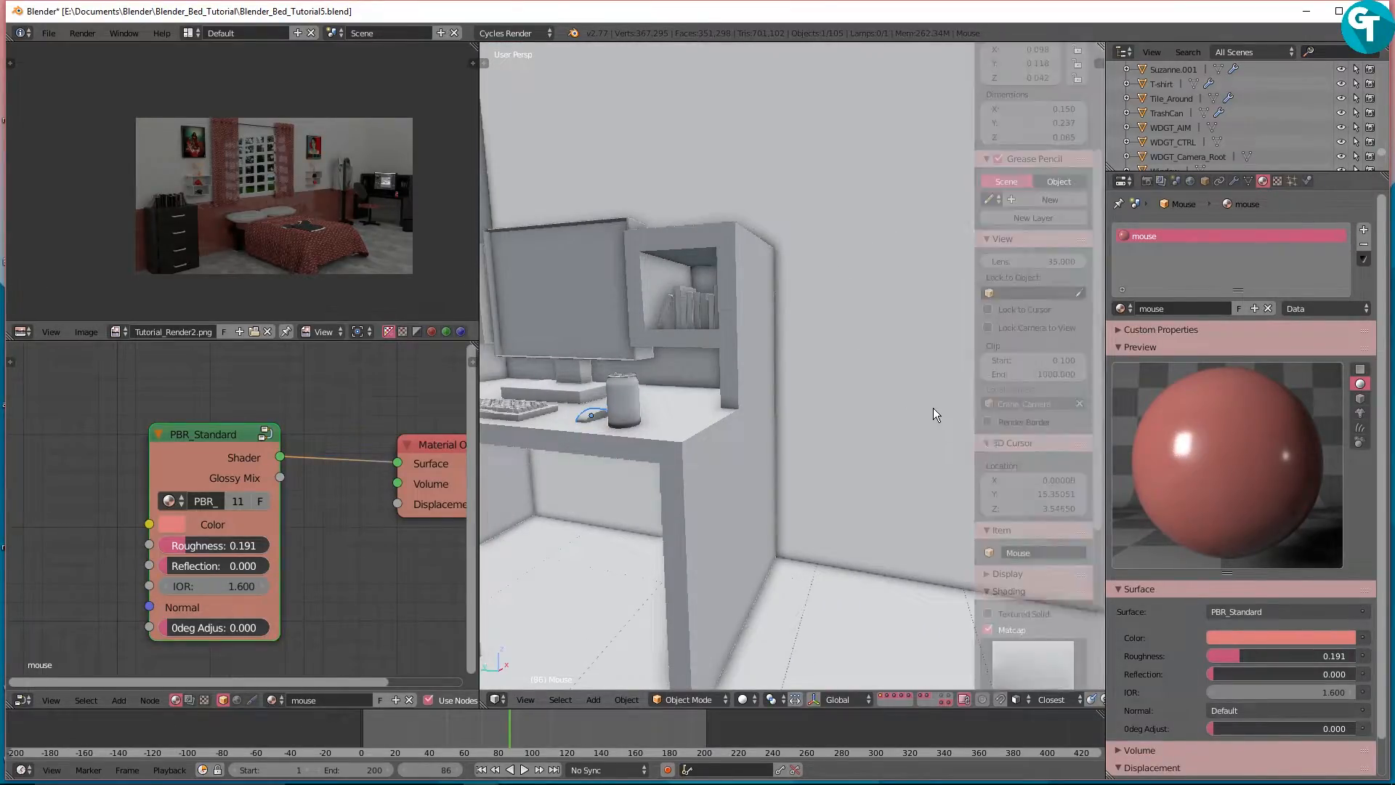
{"action": "scroll", "coordinate": [1031, 567], "scroll_direction": "down", "scroll_amount": 5}
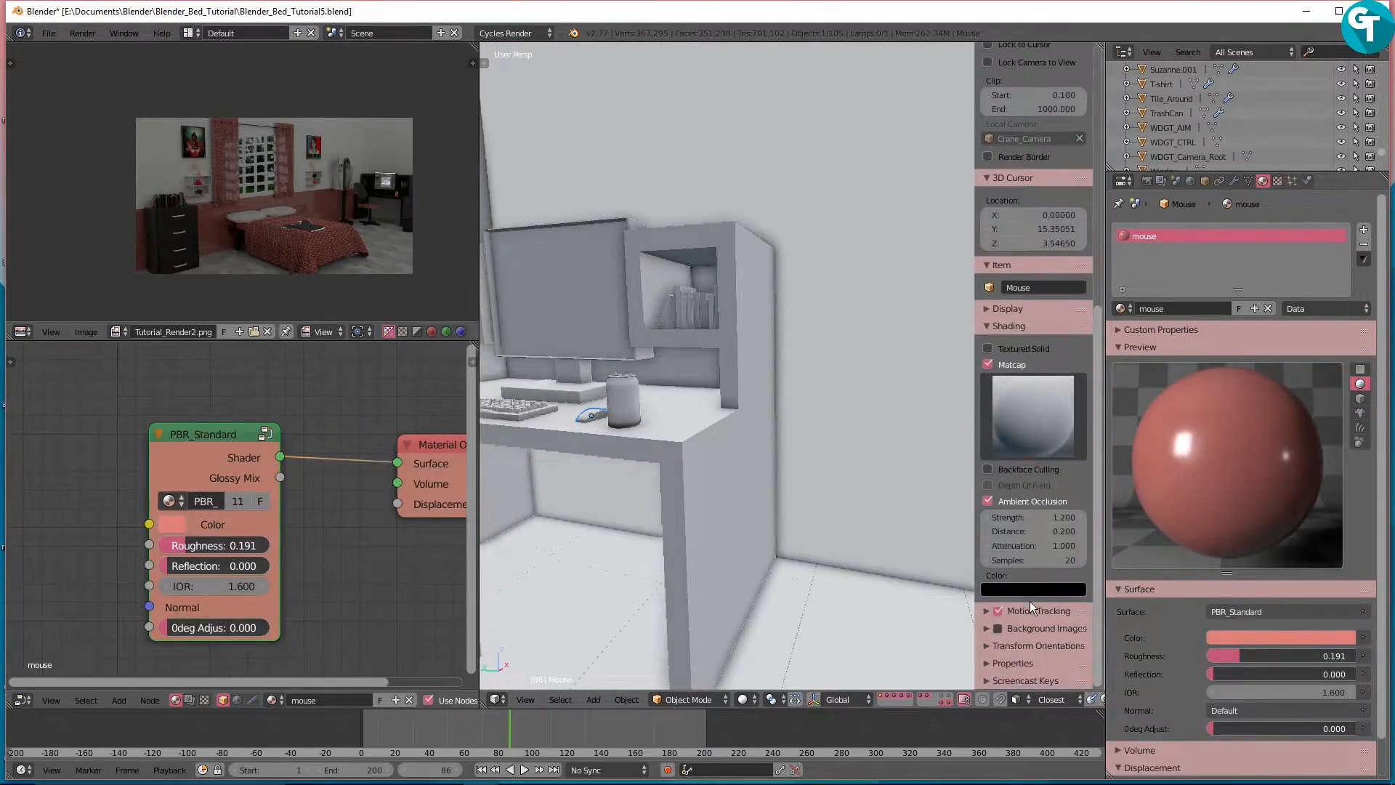
{"action": "left_click", "coordinate": [1050, 678]}
{"action": "scroll", "coordinate": [1050, 677], "scroll_direction": "down", "scroll_amount": 1}
{"action": "left_click", "coordinate": [1040, 679]}
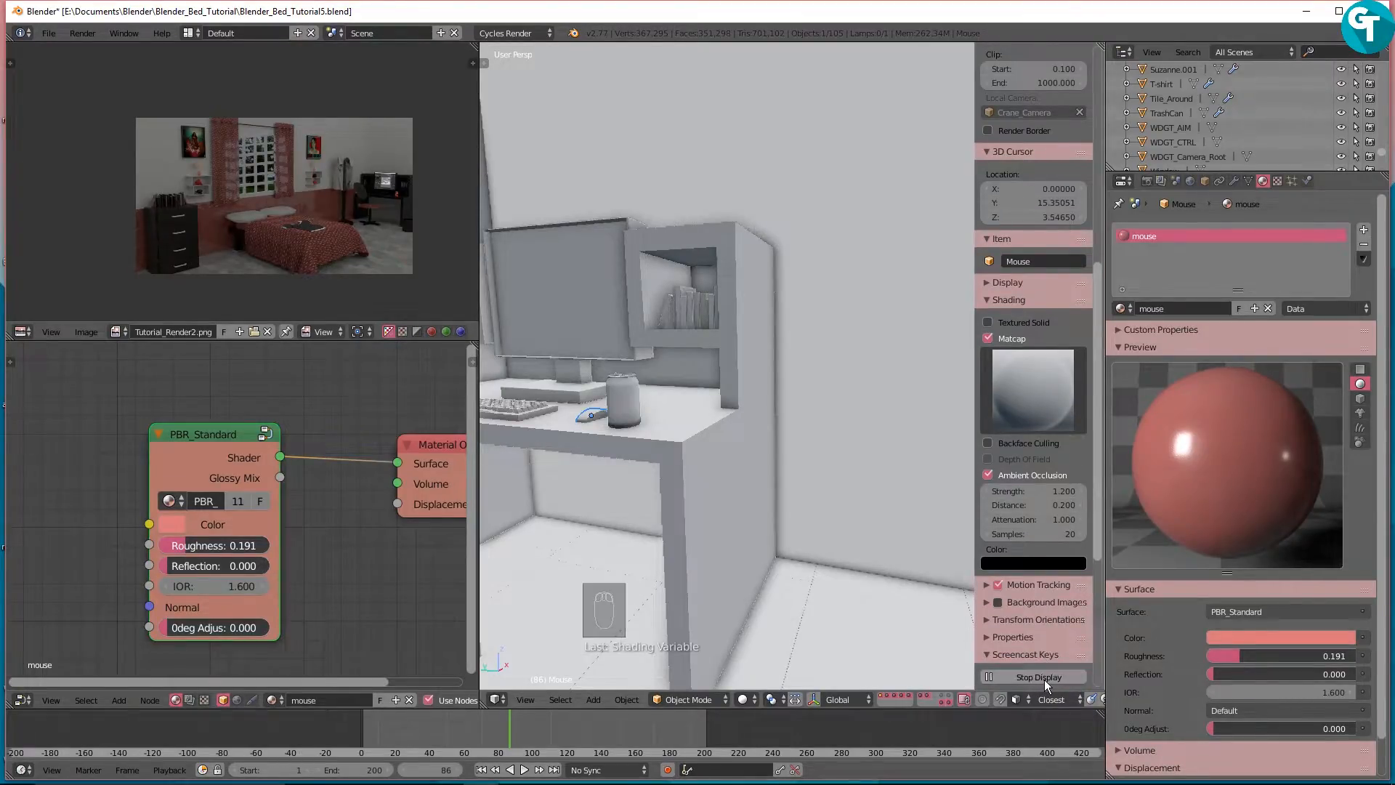
{"action": "scroll", "coordinate": [1055, 652], "scroll_direction": "down", "scroll_amount": 5}
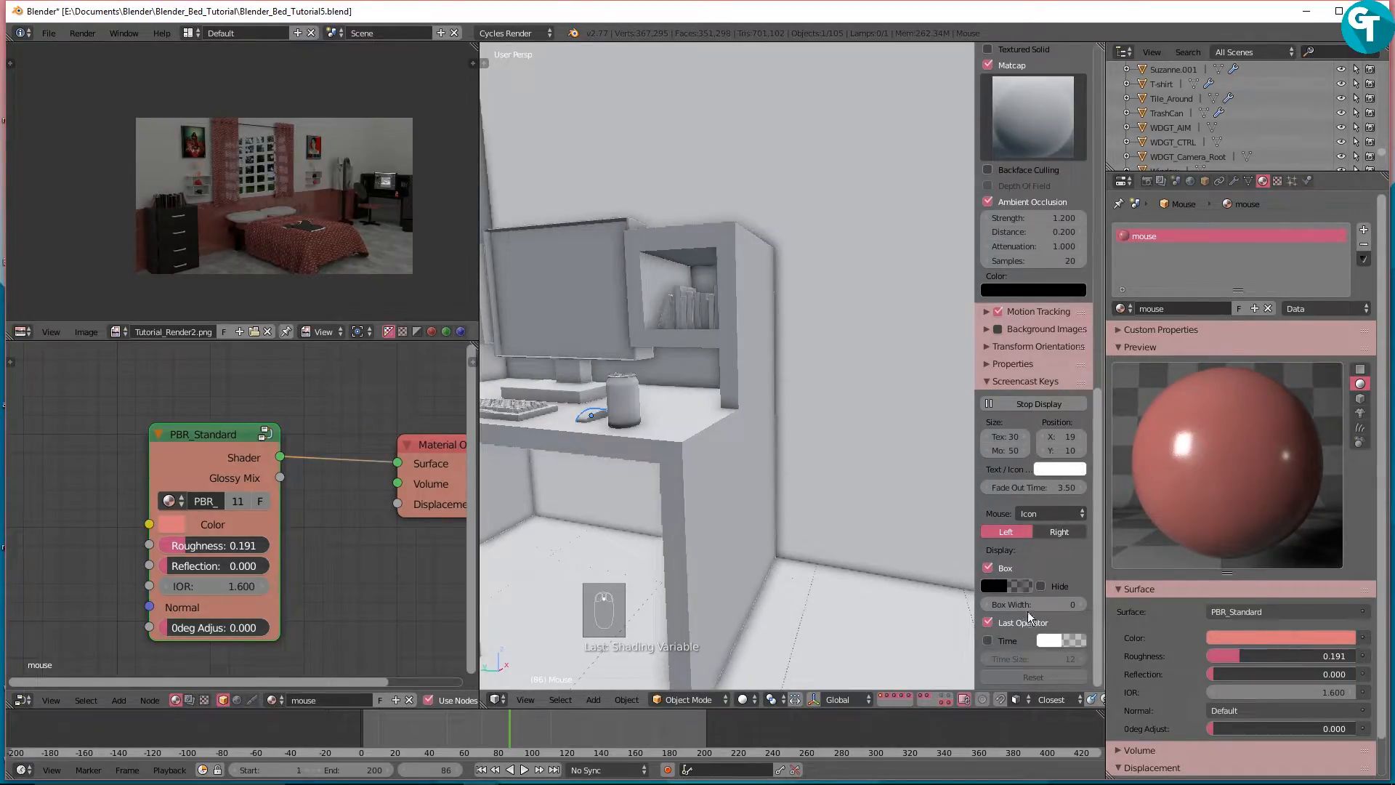
{"action": "left_click", "coordinate": [1051, 512]}
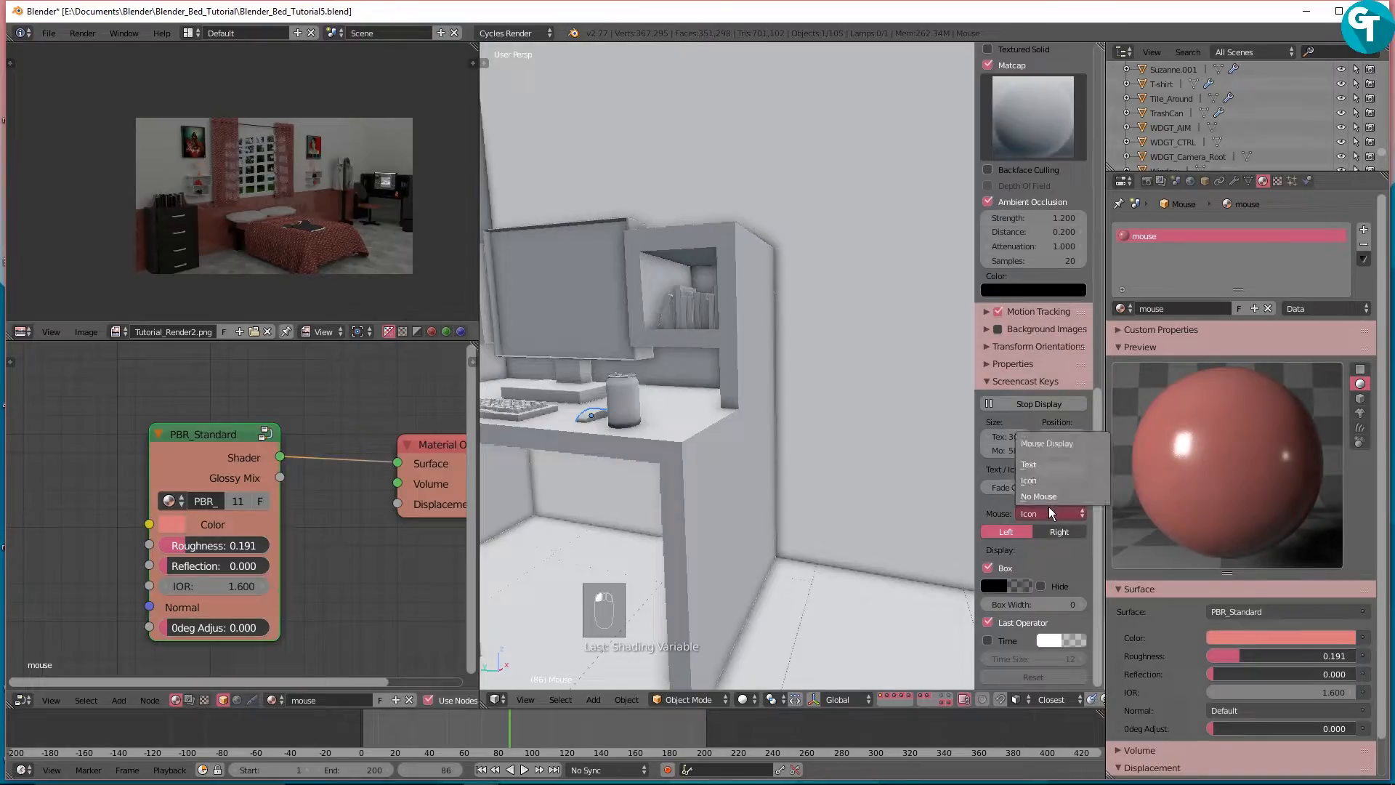
Step: Set the Screencast Keys mouse display to Text and its text size to 18
{"action": "left_click", "coordinate": [1038, 465]}
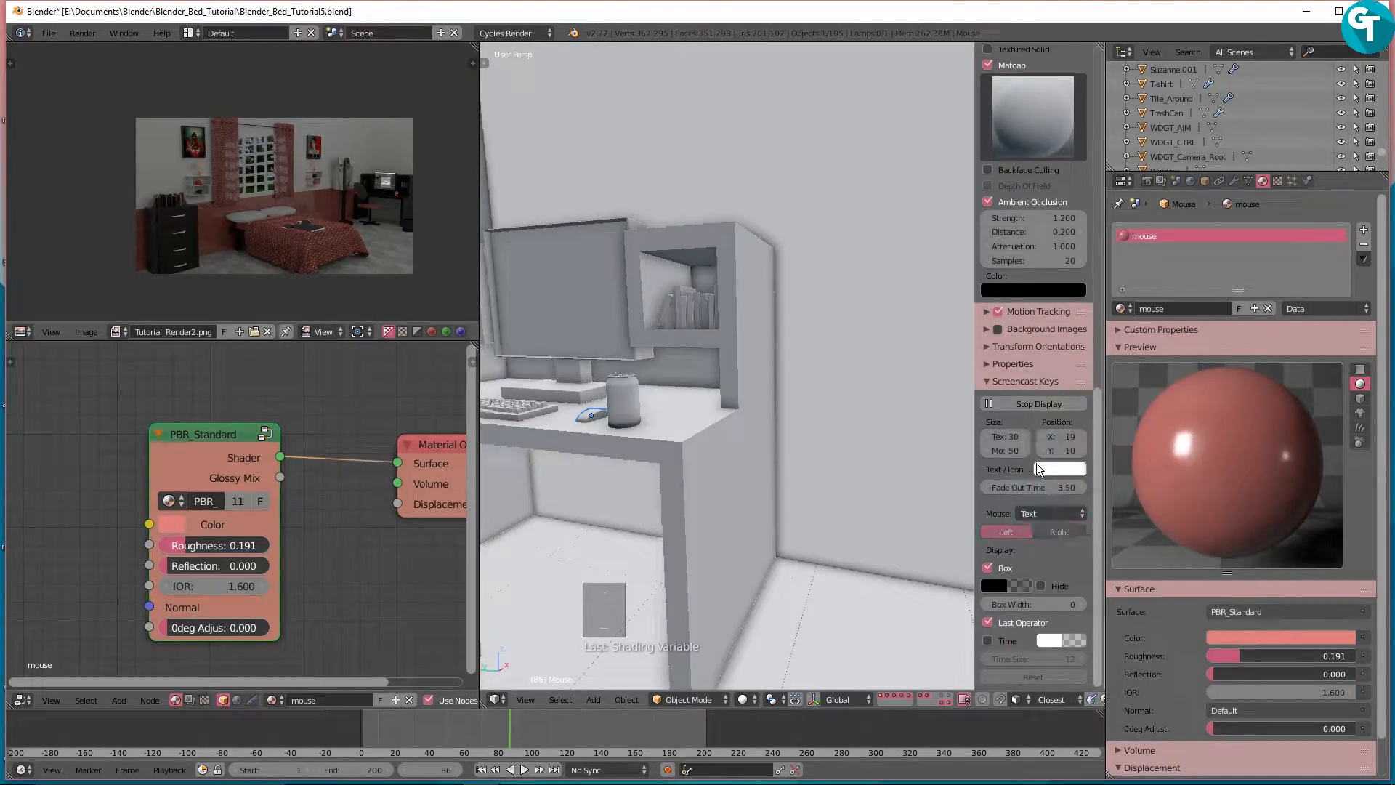
{"action": "scroll", "coordinate": [752, 500], "scroll_direction": "down", "scroll_amount": 2}
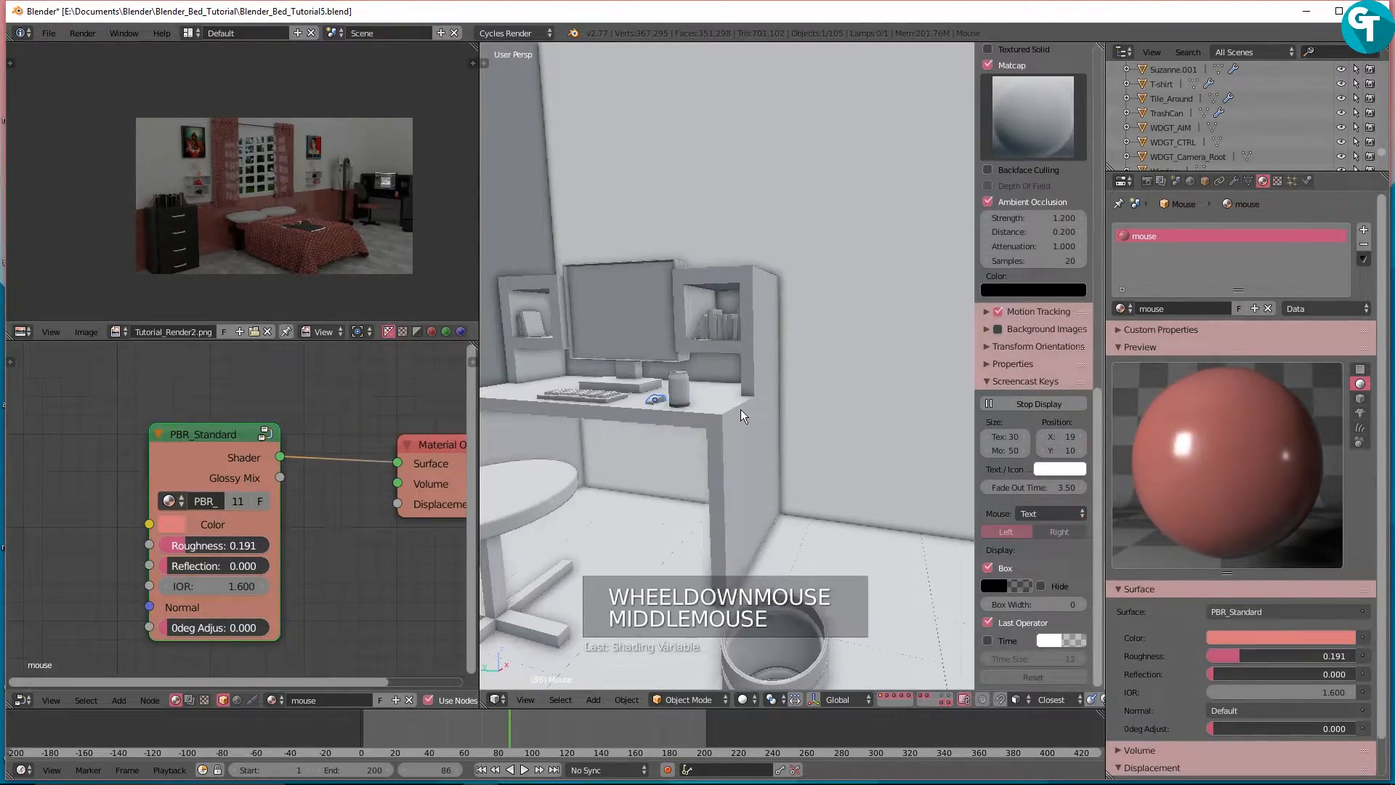
{"action": "middle_click_drag", "start_coordinate": [744, 404], "coordinate": [727, 425]}
{"action": "left_click_drag", "start_coordinate": [1005, 437], "coordinate": [985, 437]}
Step: Select several books in the desk's shelf one after another to inspect their cover and side materials
{"action": "middle_click_drag", "start_coordinate": [723, 420], "coordinate": [724, 318]}
{"action": "scroll", "coordinate": [748, 414], "scroll_direction": "up", "scroll_amount": 4}
{"action": "scroll", "coordinate": [748, 407], "scroll_direction": "up", "scroll_amount": 1, "text": "shift"}
{"action": "left_click", "coordinate": [661, 316]}
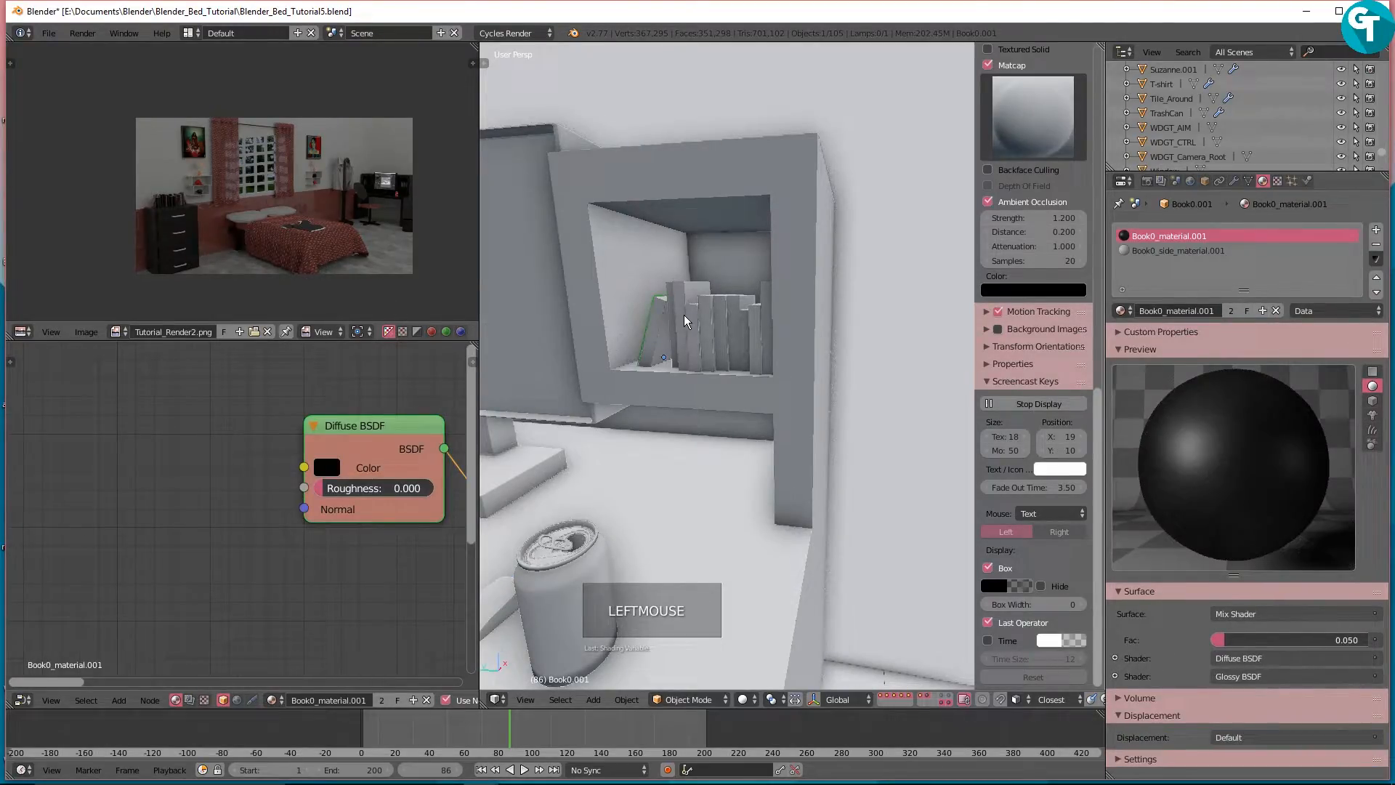
{"action": "left_click", "coordinate": [720, 293]}
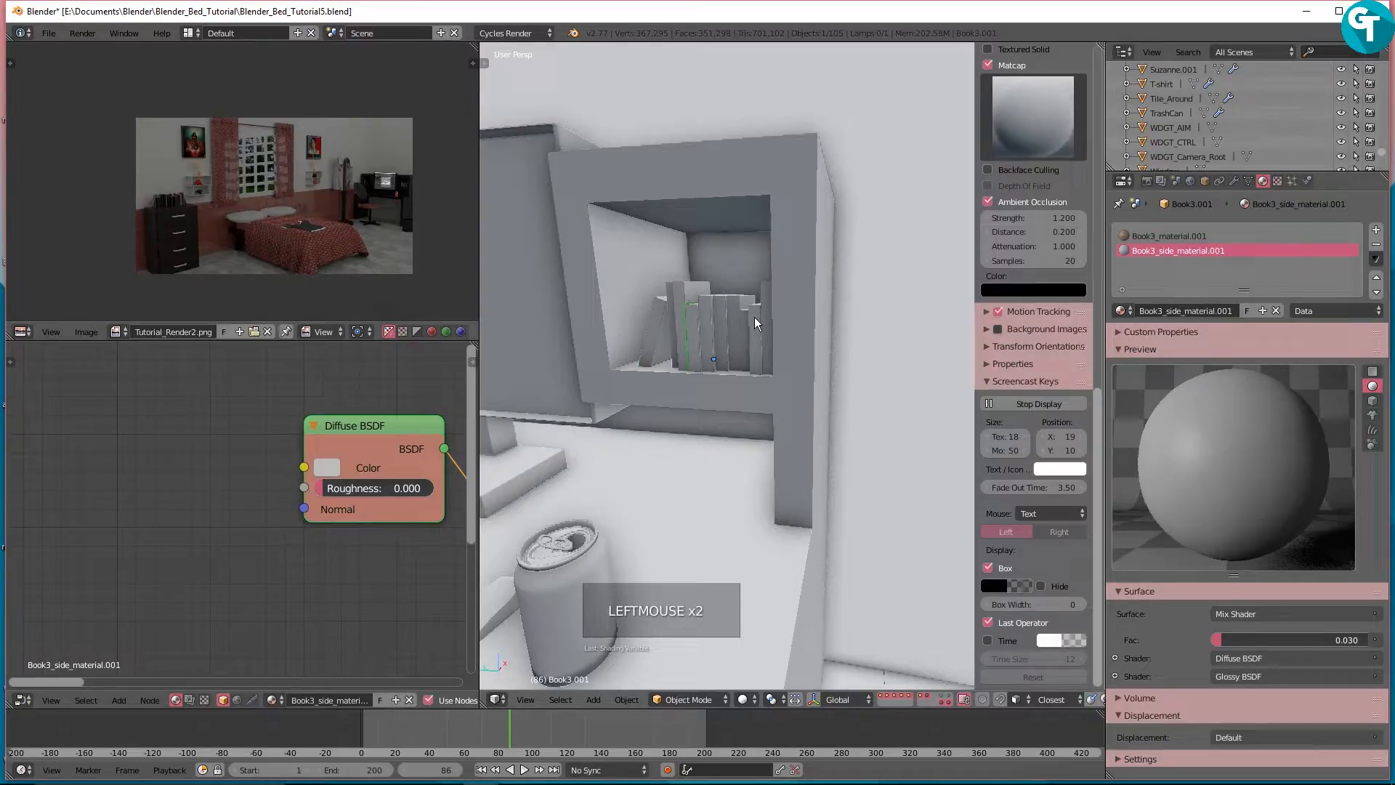
{"action": "left_click", "coordinate": [734, 306]}
{"action": "left_click", "coordinate": [747, 317]}
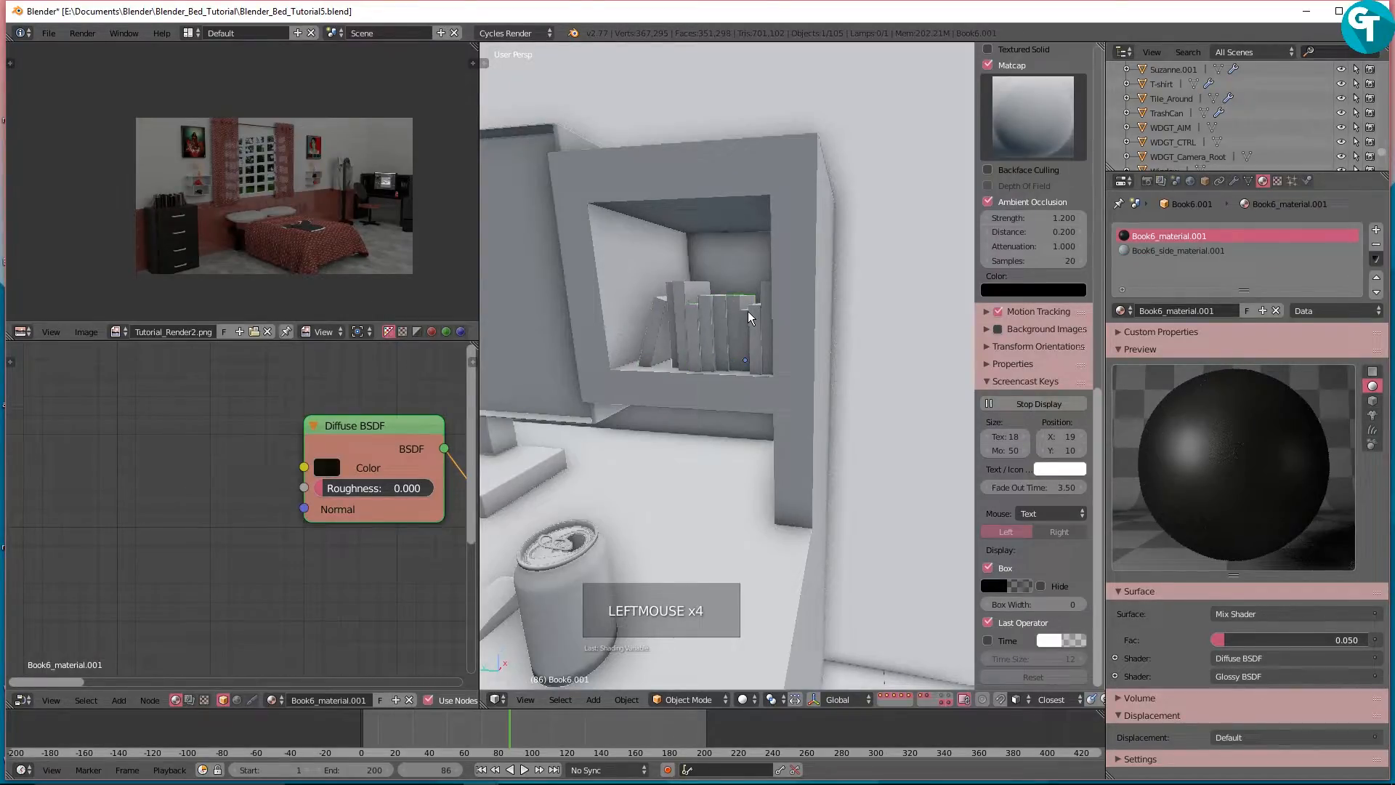
{"action": "left_click", "coordinate": [749, 317]}
Step: Select several of the books on top of the chest of drawers to inspect their individual materials
{"action": "scroll", "coordinate": [749, 317], "scroll_direction": "down", "scroll_amount": 5}
{"action": "scroll", "coordinate": [369, 605], "scroll_direction": "down", "scroll_amount": 2}
{"action": "middle_click_drag", "start_coordinate": [369, 605], "coordinate": [230, 432]}
{"action": "scroll", "coordinate": [712, 432], "scroll_direction": "down", "scroll_amount": 3}
{"action": "middle_click_drag", "start_coordinate": [712, 432], "coordinate": [935, 451]}
{"action": "scroll", "coordinate": [623, 444], "scroll_direction": "down", "scroll_amount": 1, "text": "shift"}
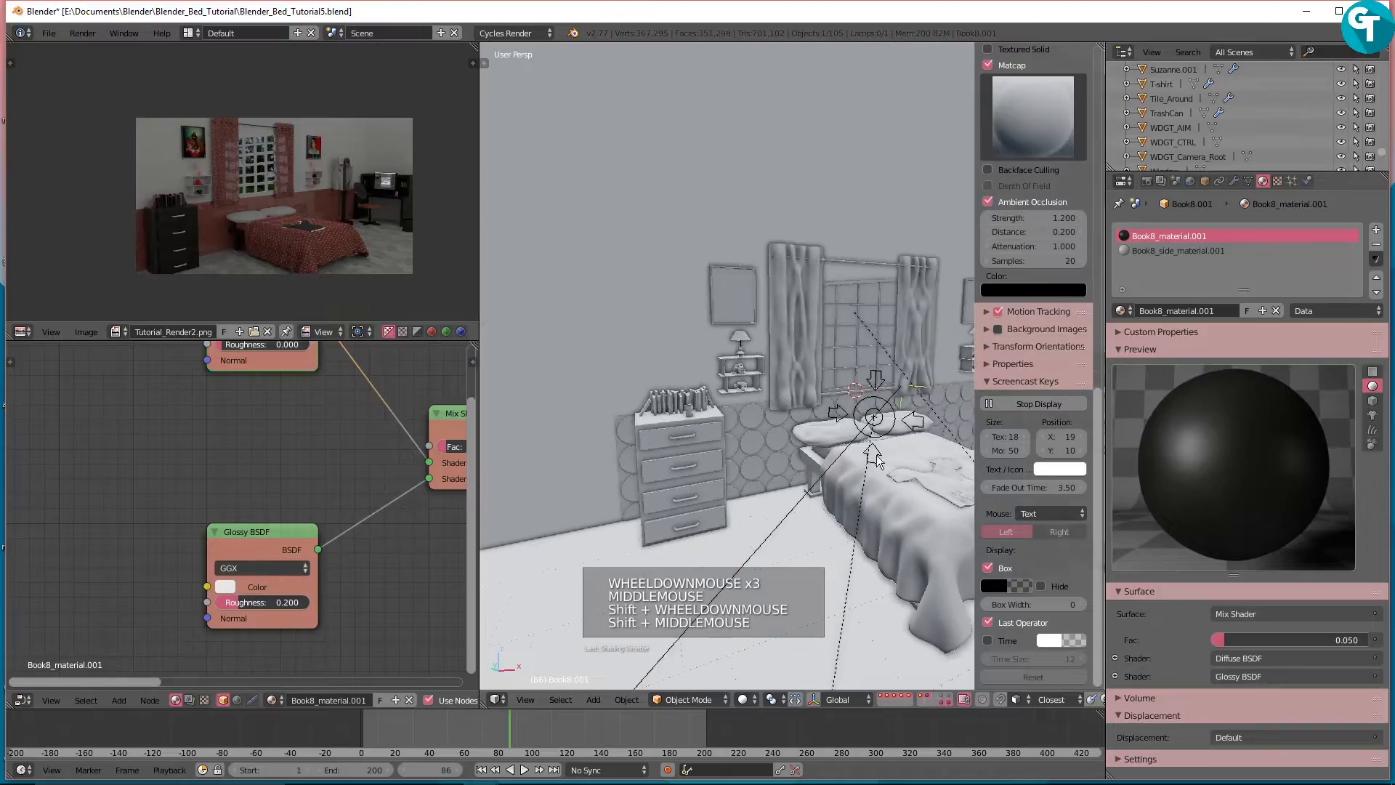
{"action": "scroll", "coordinate": [610, 424], "scroll_direction": "up", "scroll_amount": 3}
{"action": "middle_click_drag", "start_coordinate": [639, 465], "coordinate": [768, 402], "text": "shift"}
{"action": "left_click", "coordinate": [785, 386]}
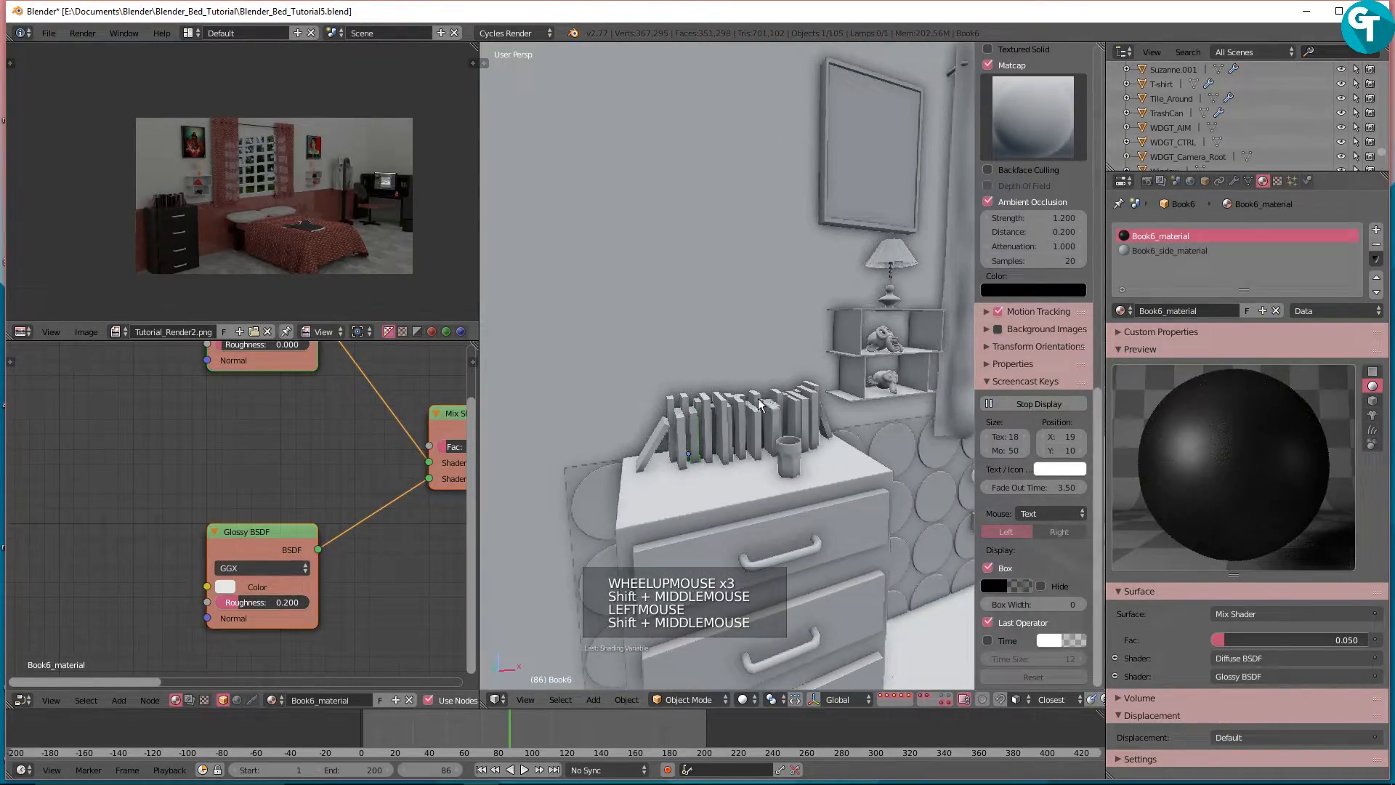
{"action": "left_click", "coordinate": [758, 404]}
{"action": "left_click", "coordinate": [753, 423]}
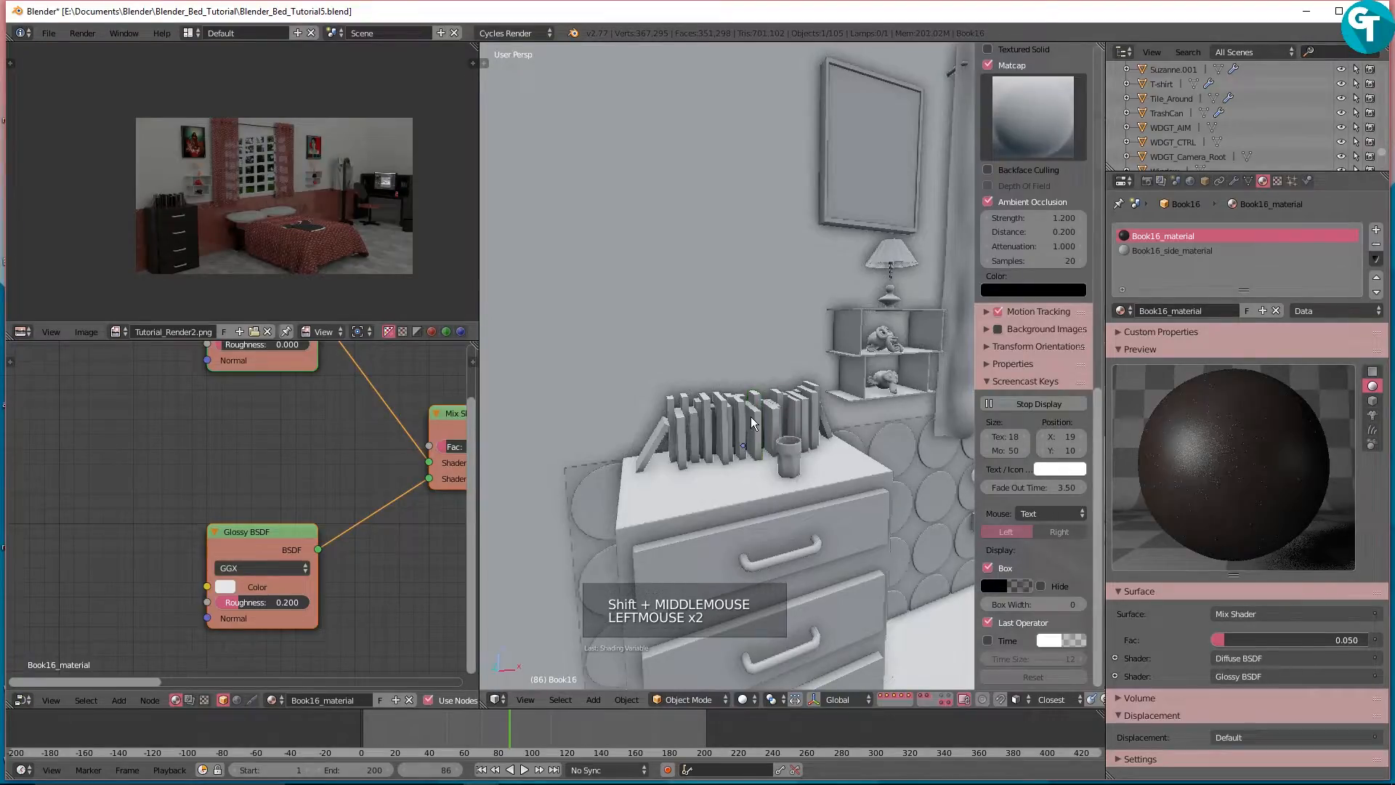
{"action": "left_click", "coordinate": [739, 419]}
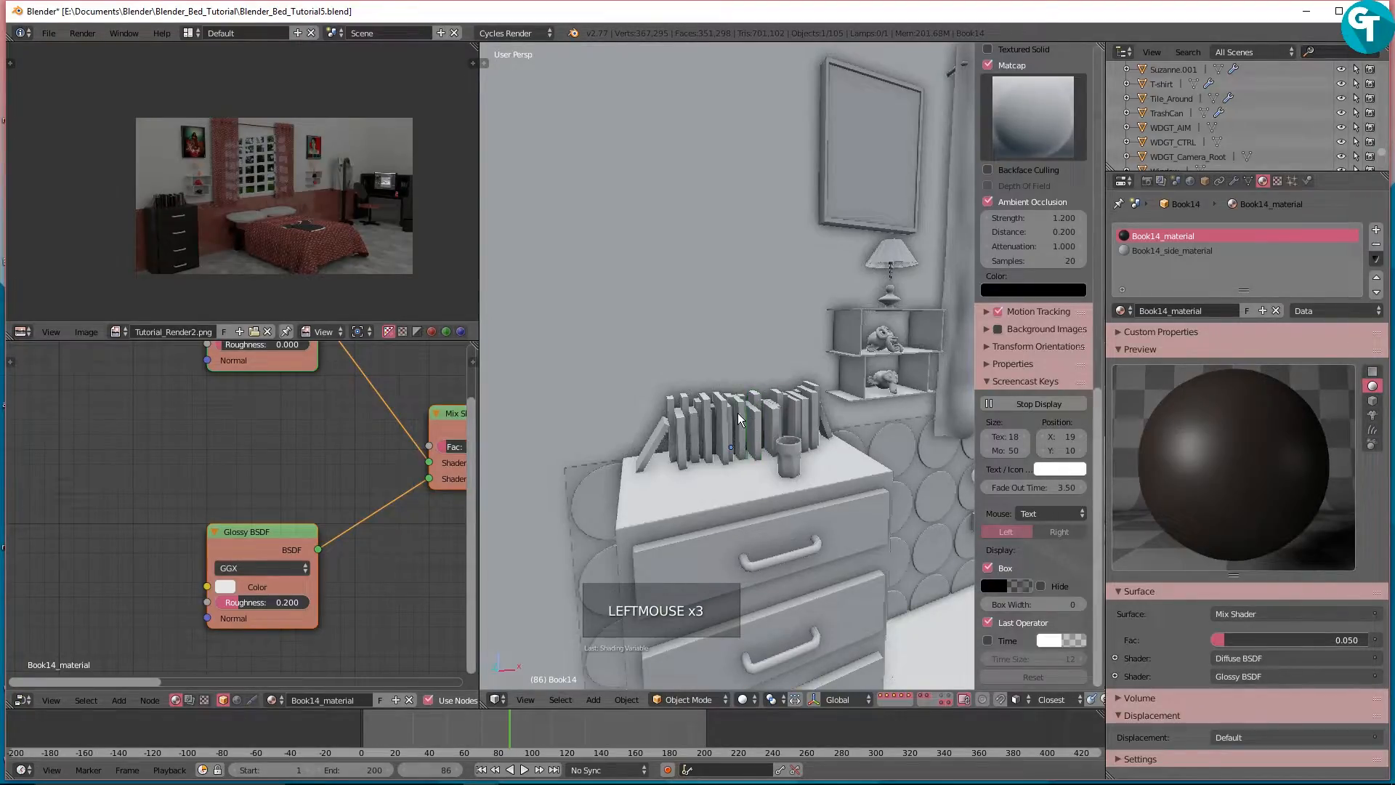
{"action": "left_click", "coordinate": [699, 410]}
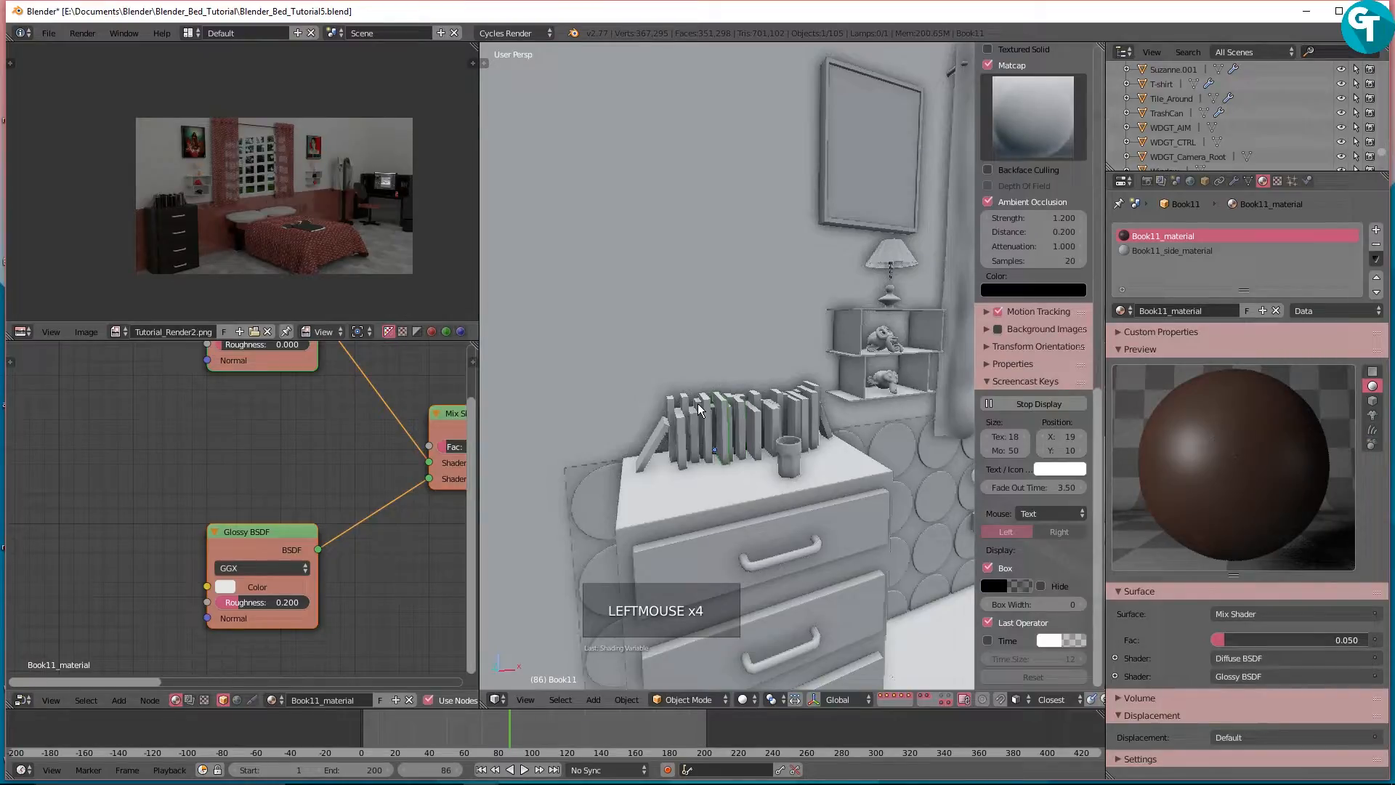
{"action": "double_click", "coordinate": [683, 423]}
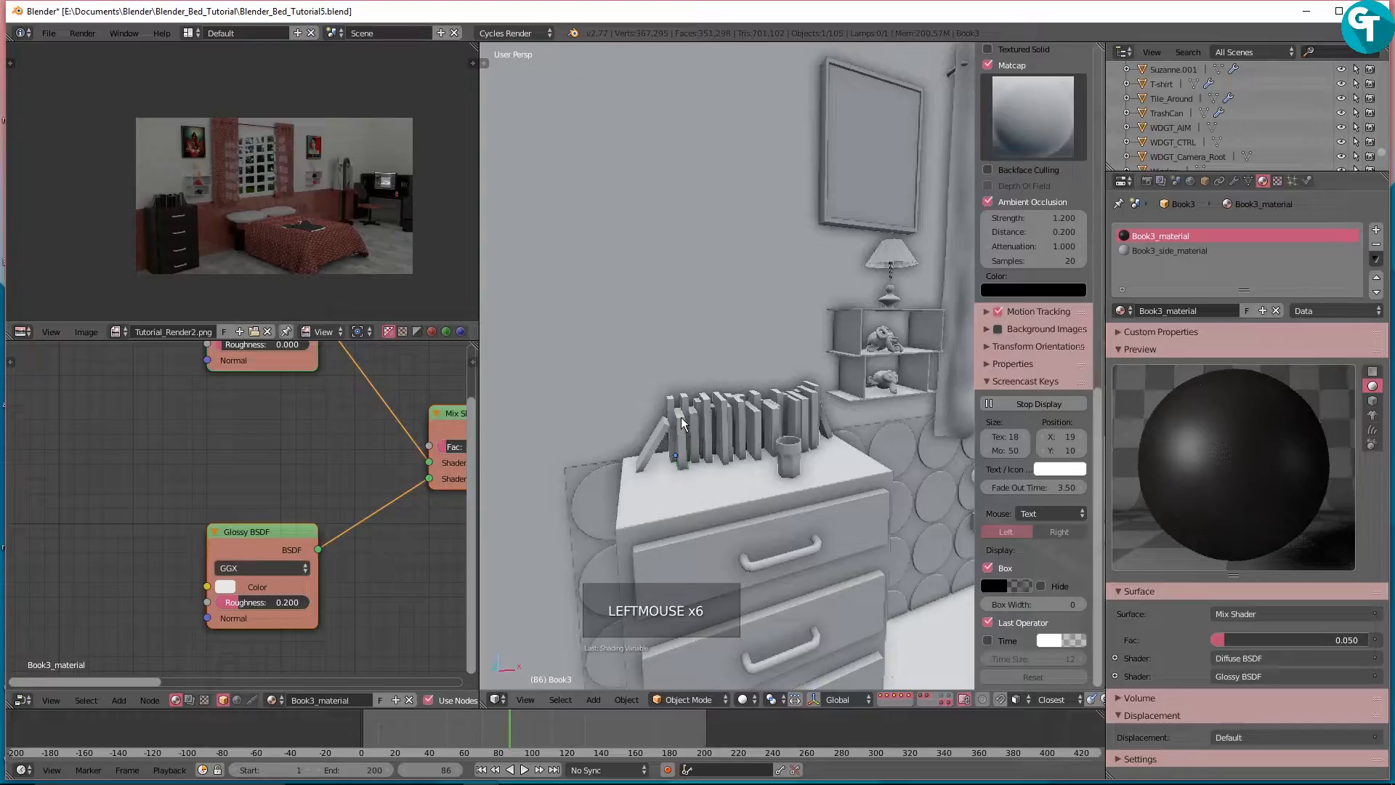
{"action": "left_click", "coordinate": [683, 423]}
Step: Look over the window, curtains, bed and tiled wall, ending with an overview of the whole room
{"action": "middle_click_drag", "start_coordinate": [683, 424], "coordinate": [554, 407], "text": "shift"}
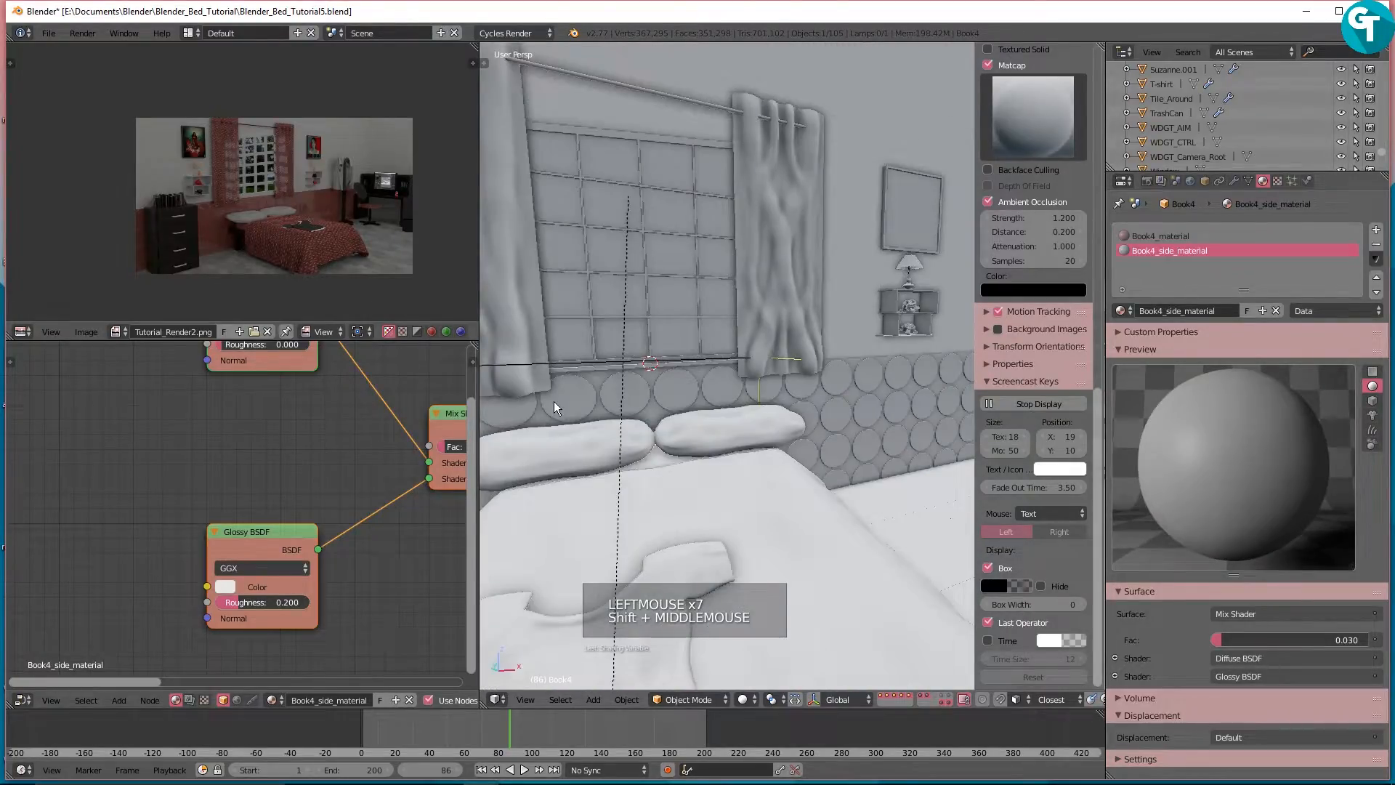
{"action": "scroll", "coordinate": [553, 407], "scroll_direction": "down", "scroll_amount": 3}
{"action": "middle_click_drag", "start_coordinate": [554, 407], "coordinate": [654, 422], "text": "shift"}
{"action": "scroll", "coordinate": [654, 422], "scroll_direction": "up", "scroll_amount": 2}
{"action": "middle_click_drag", "start_coordinate": [654, 421], "coordinate": [785, 372]}
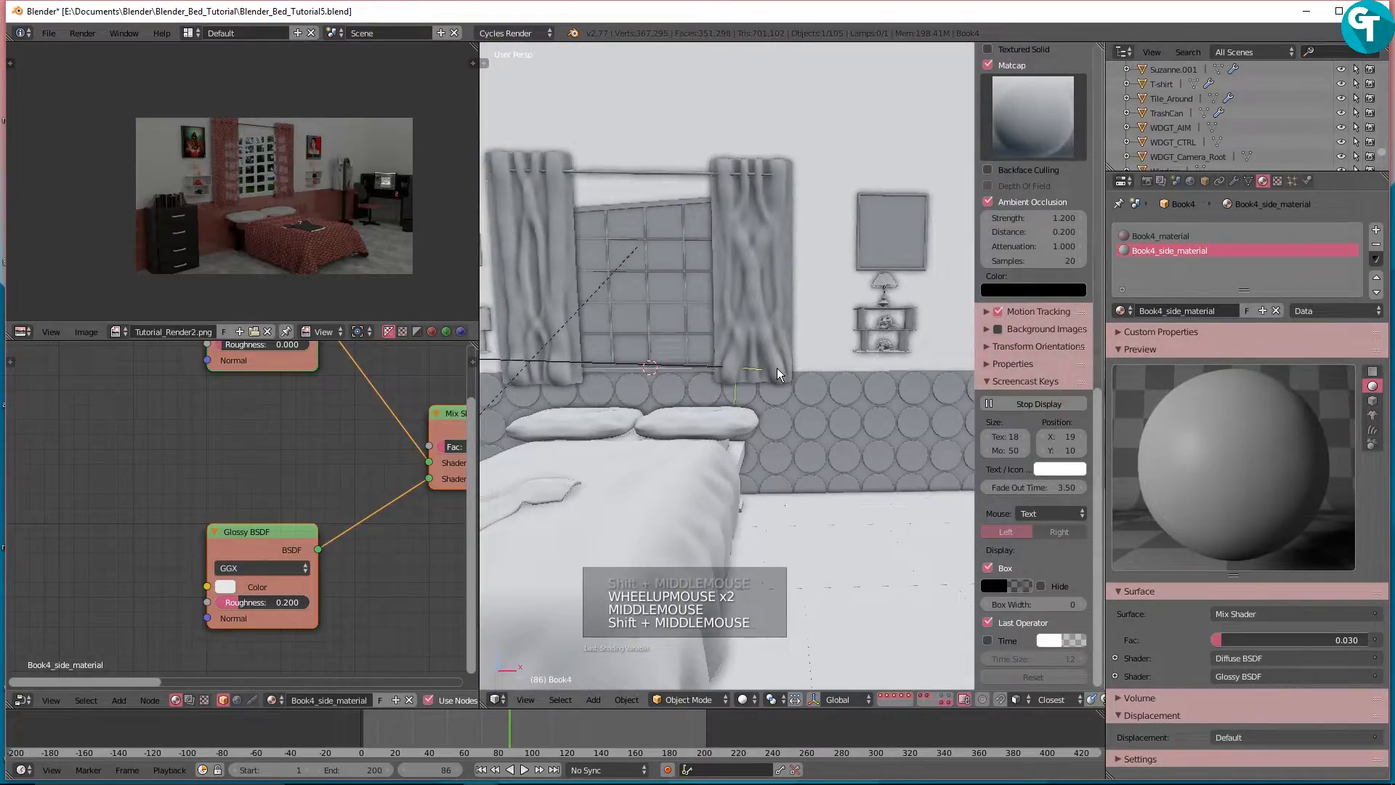
{"action": "scroll", "coordinate": [785, 372], "scroll_direction": "down", "scroll_amount": 3}
{"action": "middle_click_drag", "start_coordinate": [737, 430], "coordinate": [708, 504]}
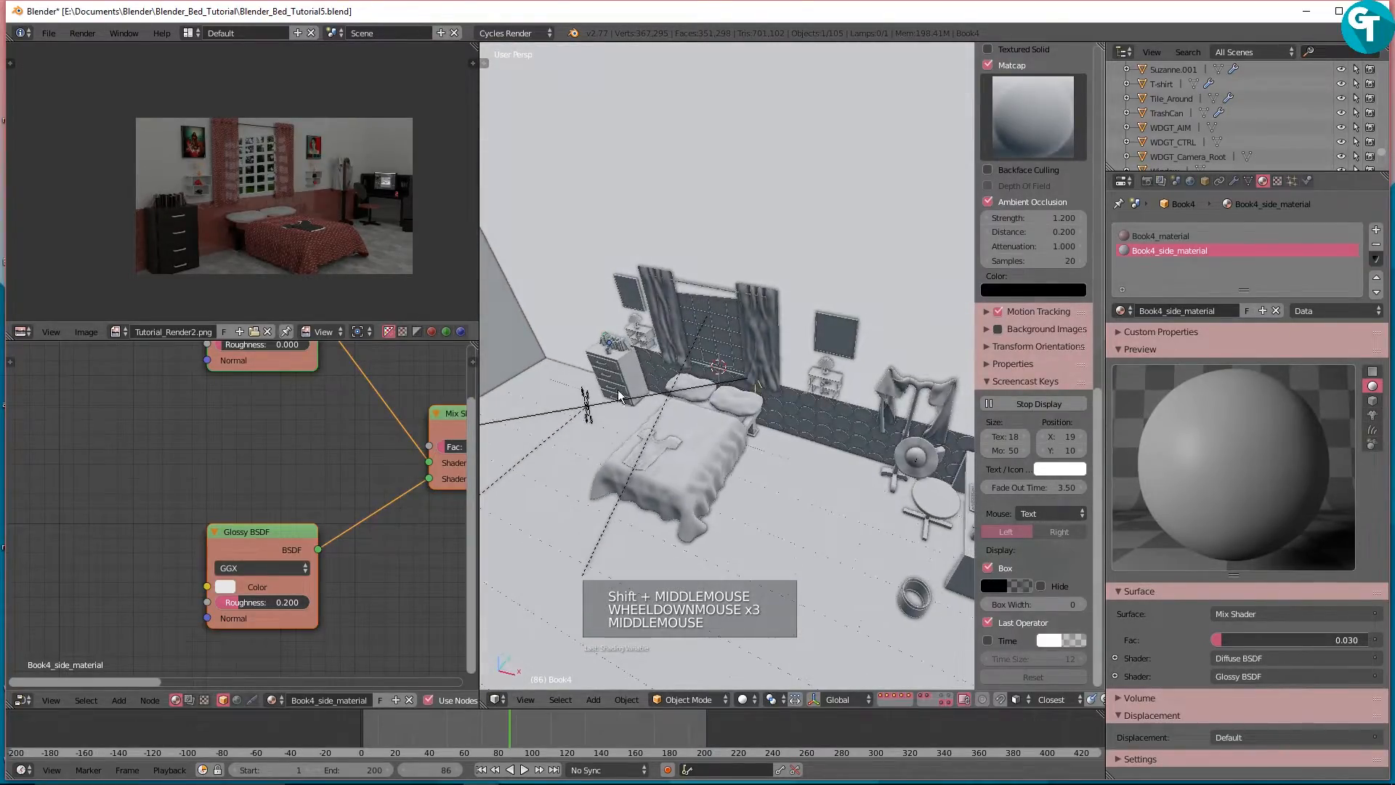
Step: Enlarge and centre the reference render of the bedroom in the image view
{"action": "scroll", "coordinate": [341, 133], "scroll_direction": "up", "scroll_amount": 2}
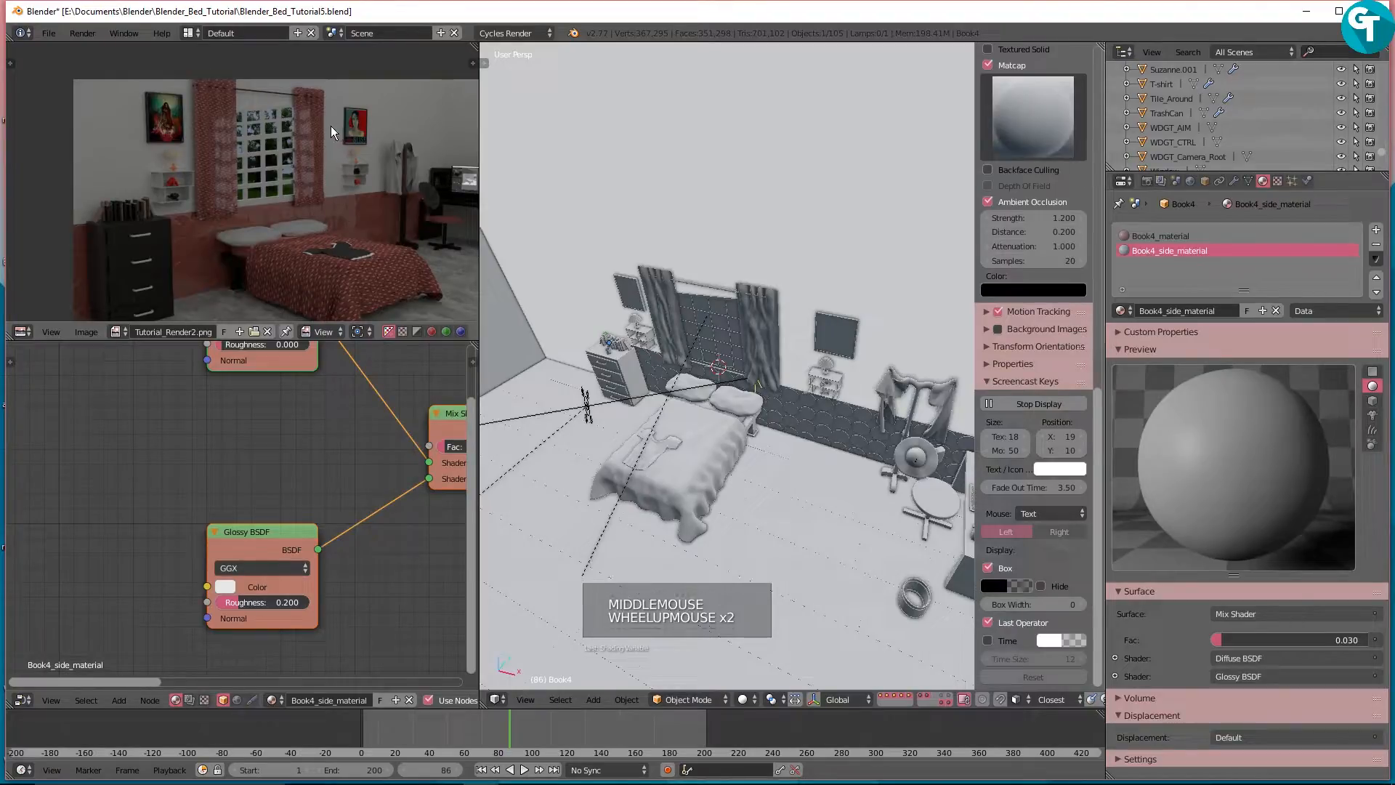
{"action": "scroll", "coordinate": [298, 138], "scroll_direction": "down", "scroll_amount": 3}
{"action": "scroll", "coordinate": [304, 149], "scroll_direction": "up", "scroll_amount": 3}
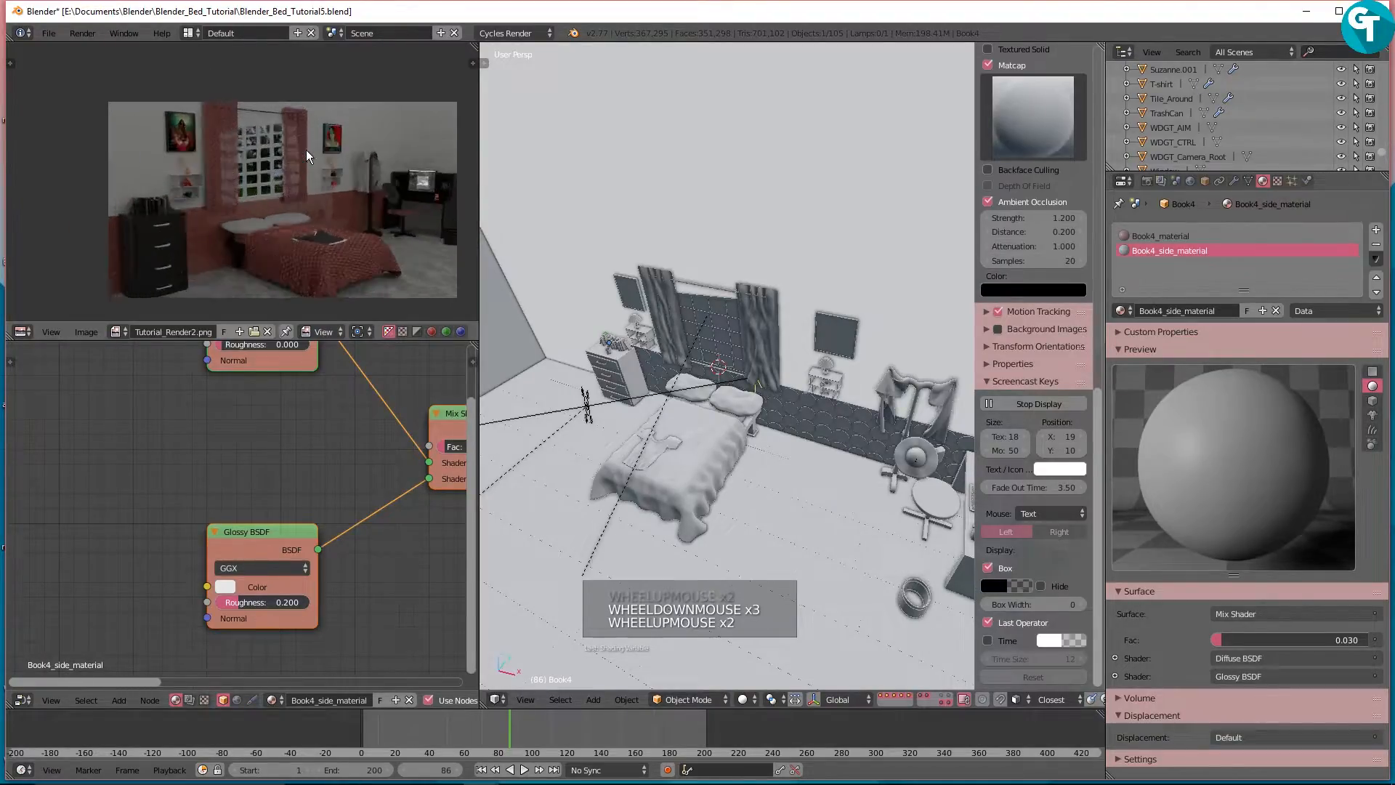
{"action": "middle_click_drag", "start_coordinate": [314, 159], "coordinate": [258, 136]}
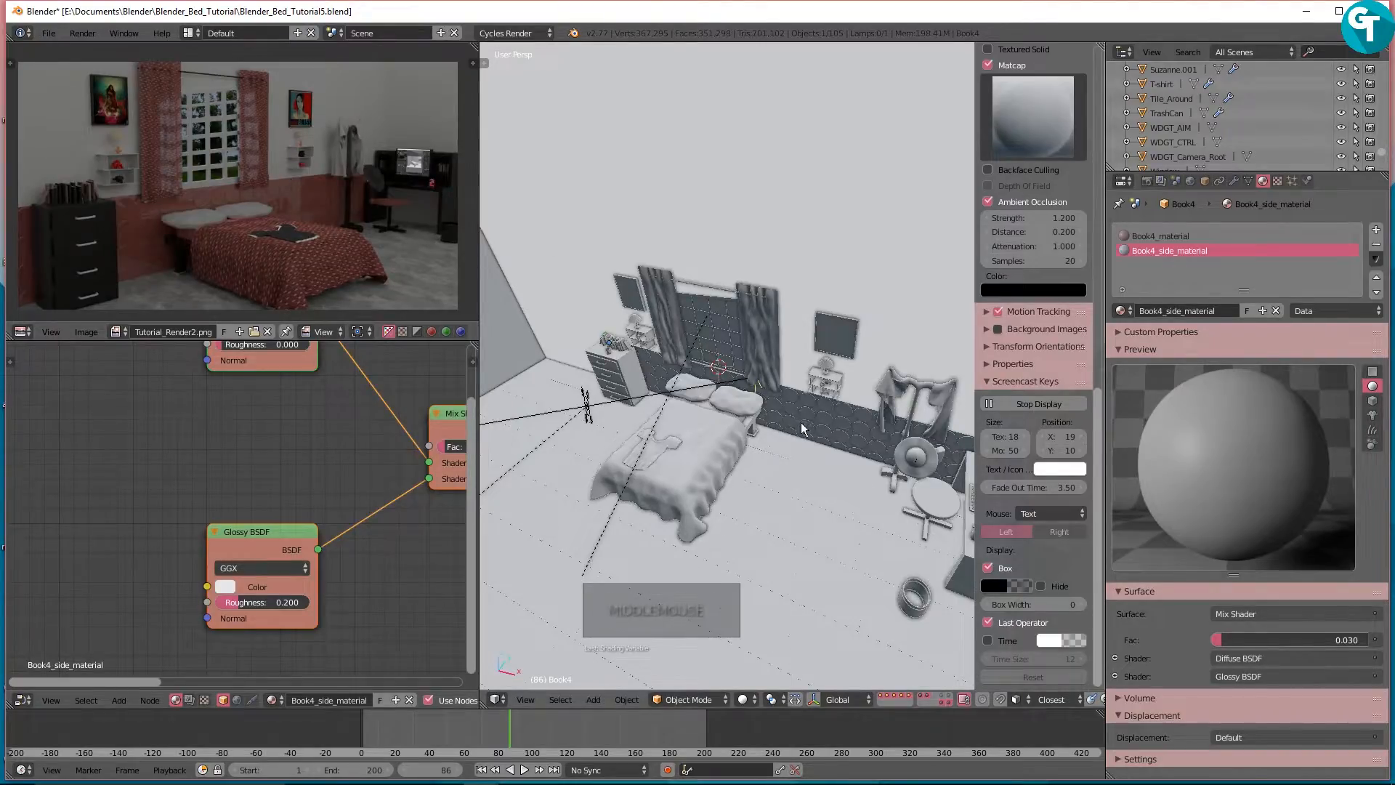
Step: Examine the bedroom model from several angles and compare it with the reference render
{"action": "middle_click_drag", "start_coordinate": [723, 409], "coordinate": [803, 348]}
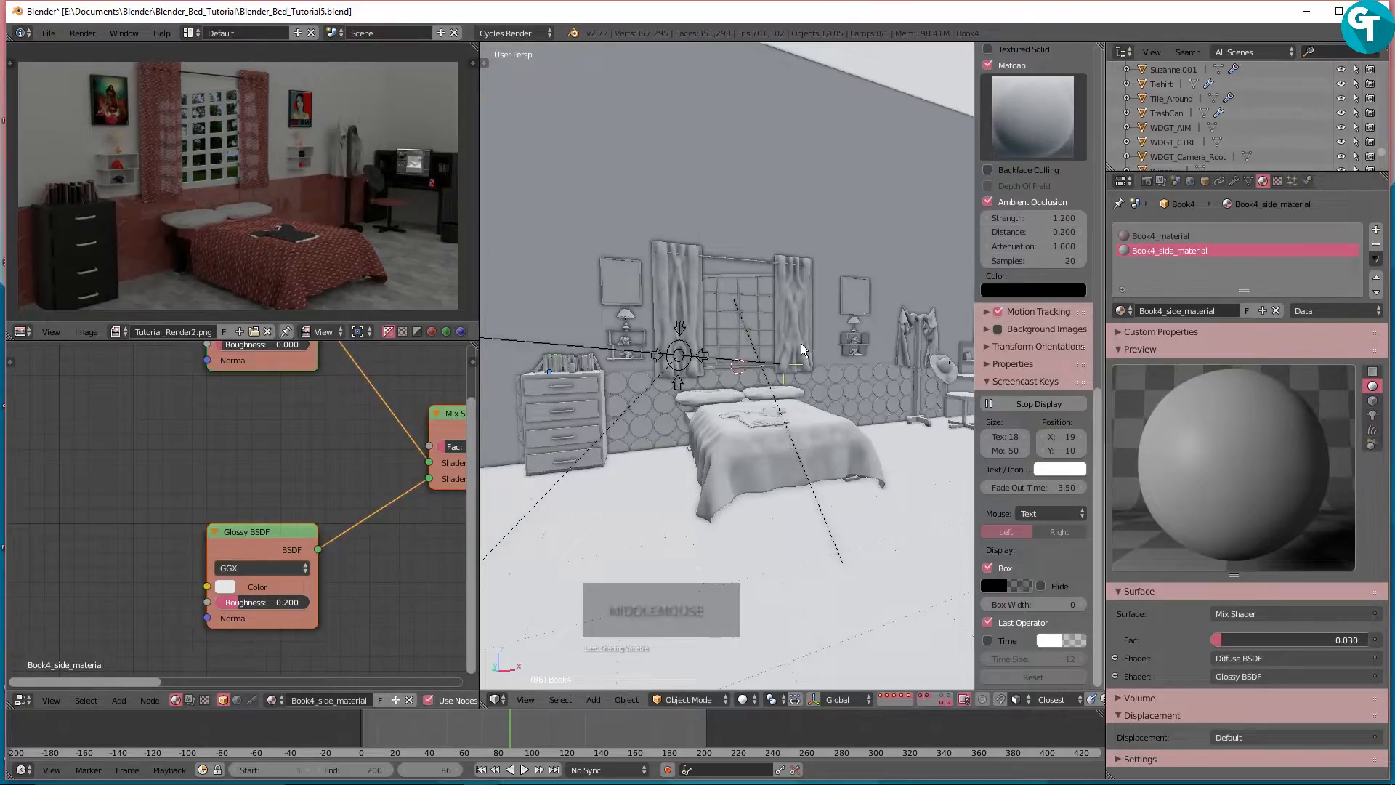
{"action": "scroll", "coordinate": [815, 251], "scroll_direction": "down", "scroll_amount": 2}
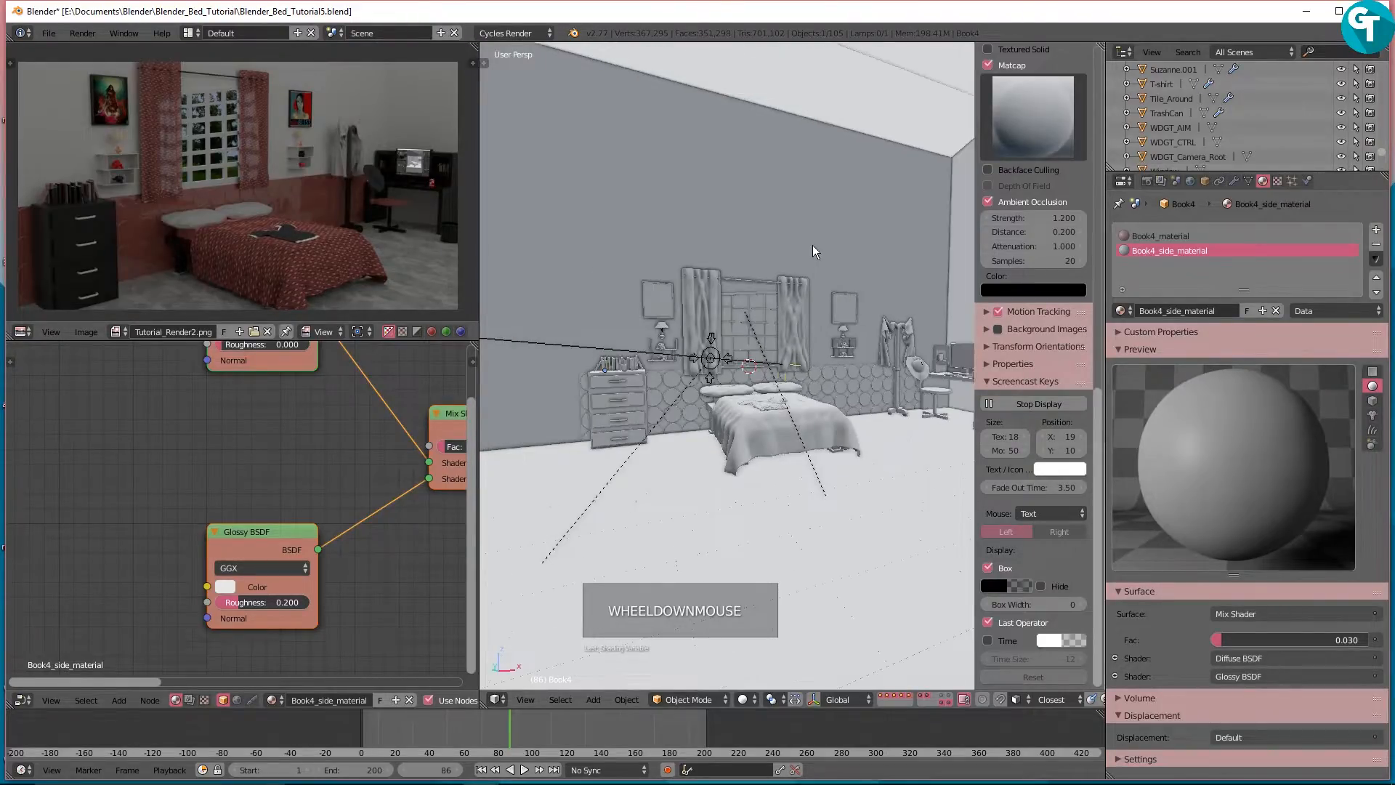
{"action": "middle_click_drag", "start_coordinate": [799, 278], "coordinate": [732, 300]}
{"action": "scroll", "coordinate": [743, 329], "scroll_direction": "up", "scroll_amount": 4}
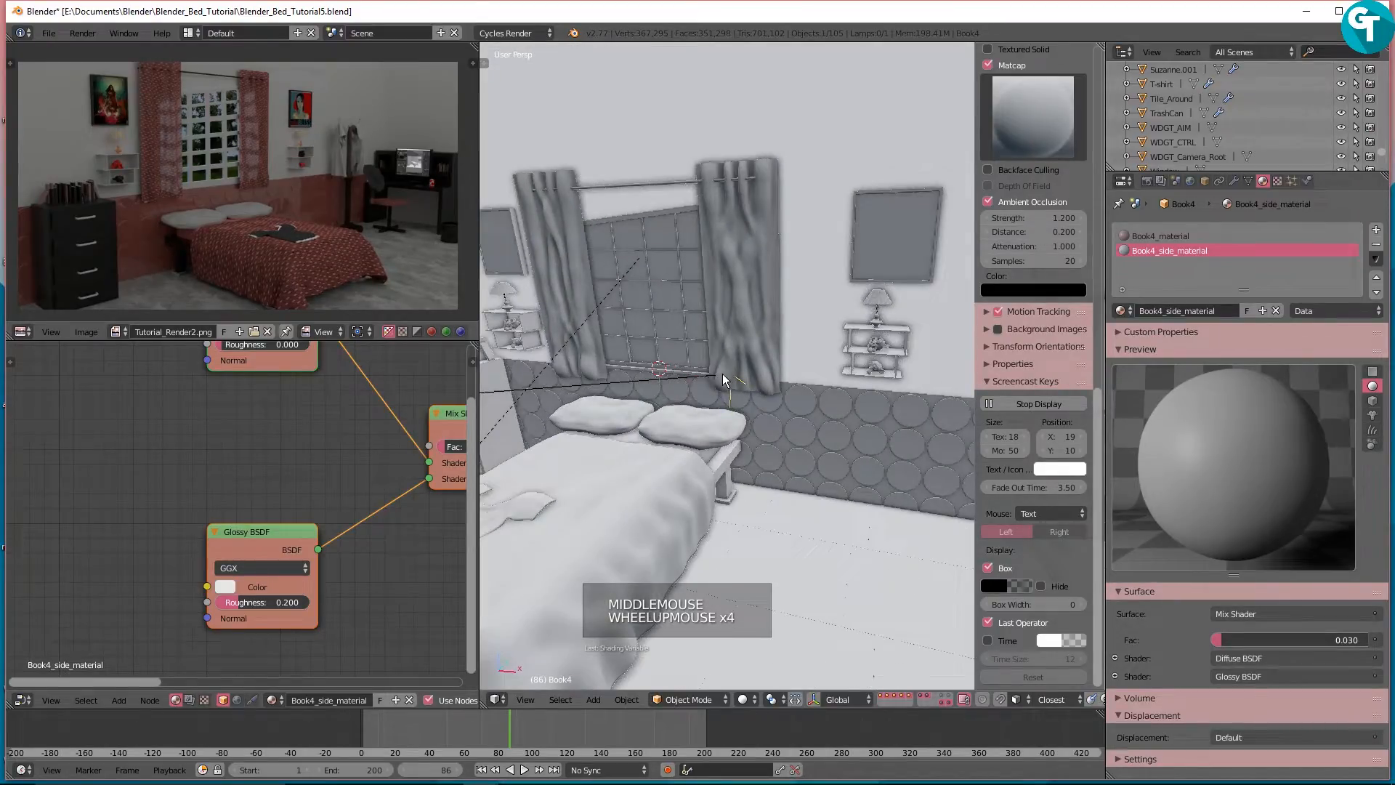
{"action": "middle_click_drag", "start_coordinate": [723, 379], "coordinate": [771, 382]}
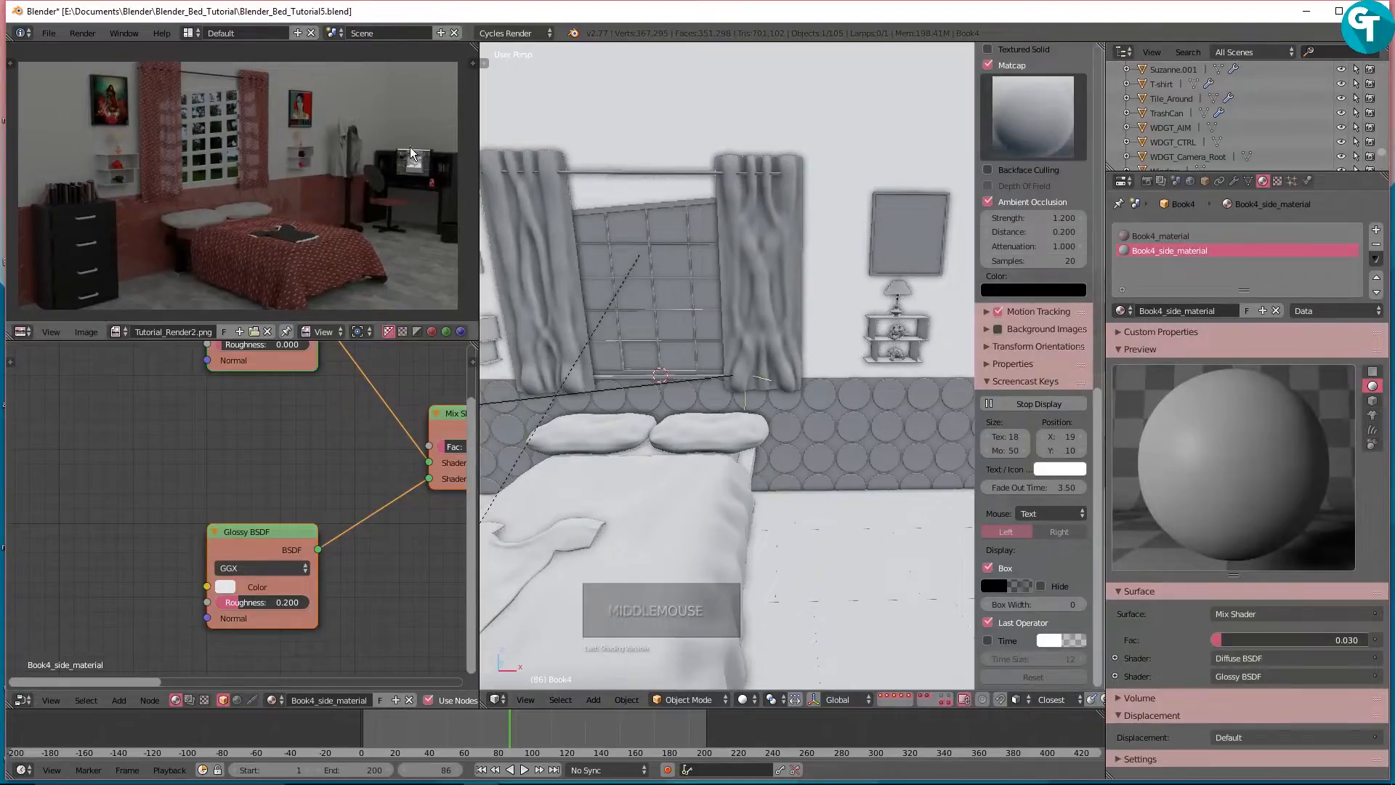
{"action": "scroll", "coordinate": [819, 387], "scroll_direction": "down", "scroll_amount": 2}
{"action": "middle_click_drag", "start_coordinate": [821, 458], "coordinate": [855, 452]}
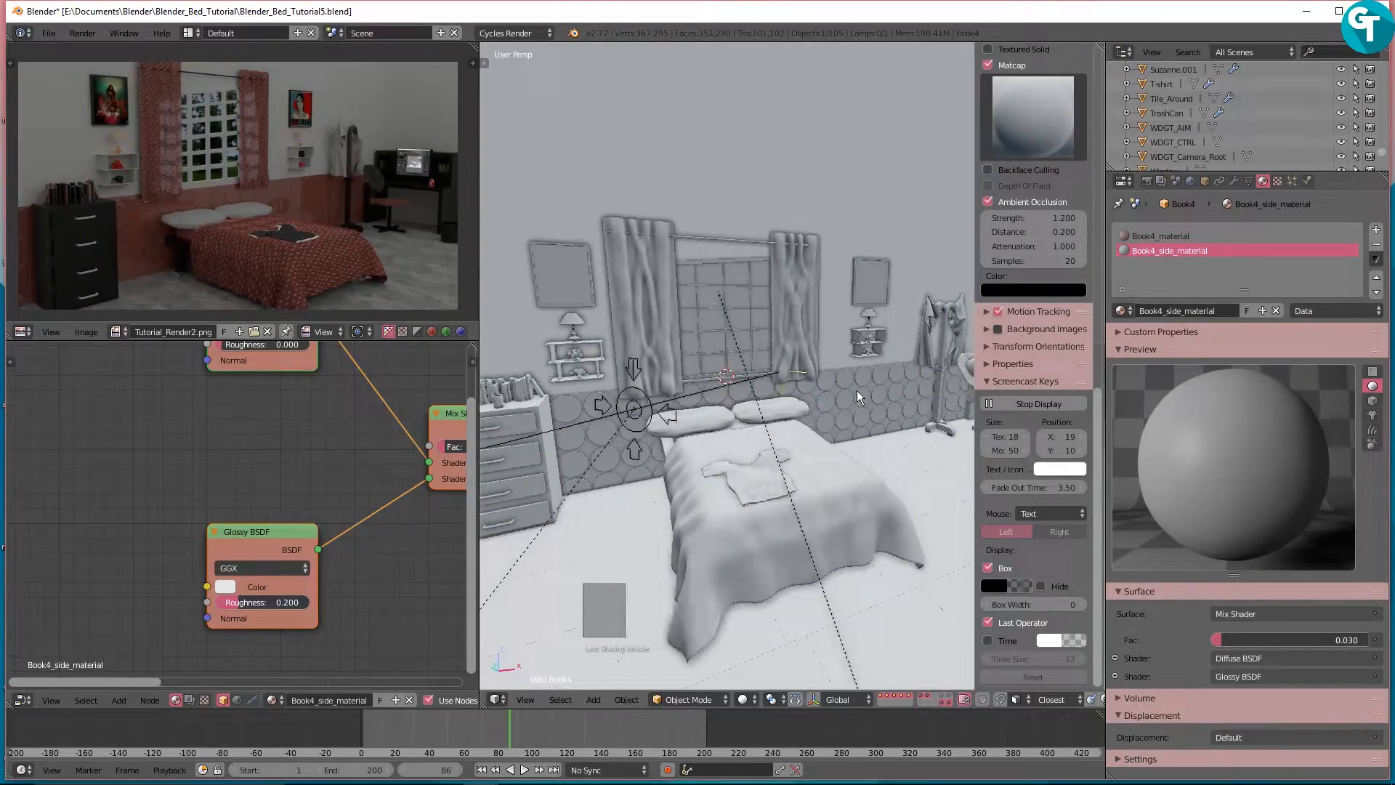
{"action": "scroll", "coordinate": [876, 393], "scroll_direction": "down", "scroll_amount": 1}
{"action": "mouse_move", "coordinate": [843, 398]}
{"action": "middle_mouse_down"}
{"action": "mouse_move", "coordinate": [715, 393]}
{"action": "mouse_move", "coordinate": [846, 399]}
{"action": "middle_mouse_up"}
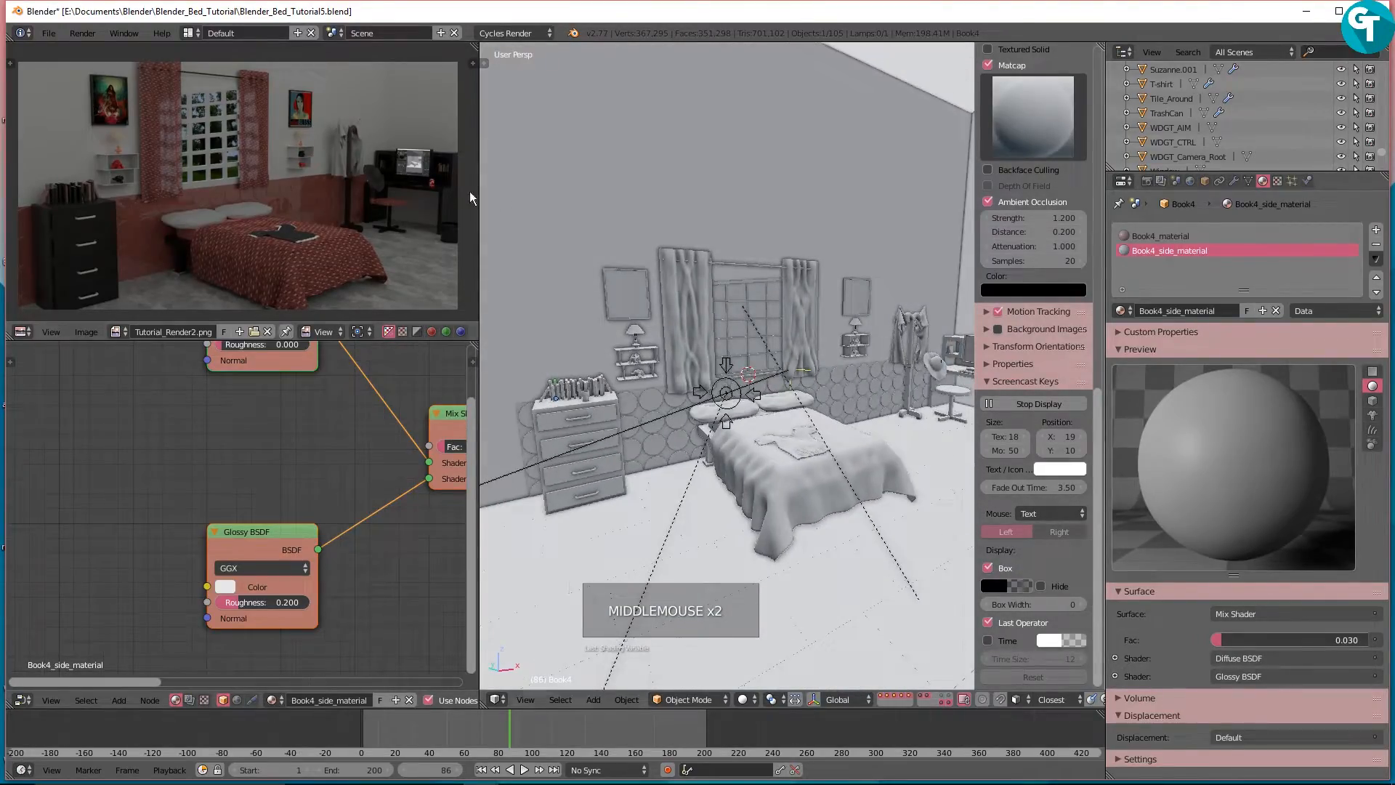
Step: Select the clothes on the coat stand and the hat in turn to inspect their fabric materials
{"action": "middle_click_drag", "start_coordinate": [945, 326], "coordinate": [838, 361], "text": "shift"}
{"action": "scroll", "coordinate": [704, 318], "scroll_direction": "up", "scroll_amount": 4}
{"action": "middle_click_drag", "start_coordinate": [782, 455], "coordinate": [875, 347]}
{"action": "left_click", "coordinate": [845, 305]}
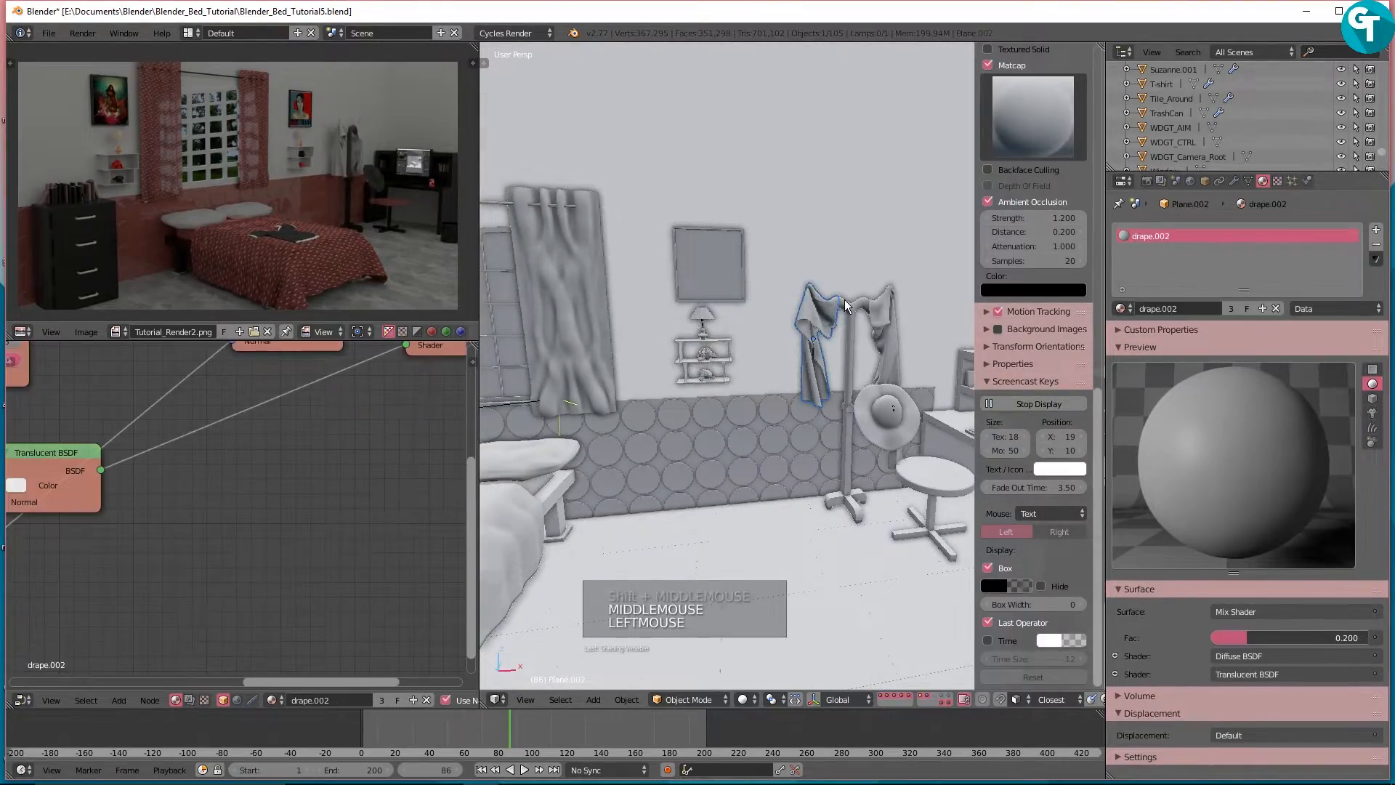
{"action": "left_click", "coordinate": [845, 307]}
{"action": "left_click", "coordinate": [875, 426]}
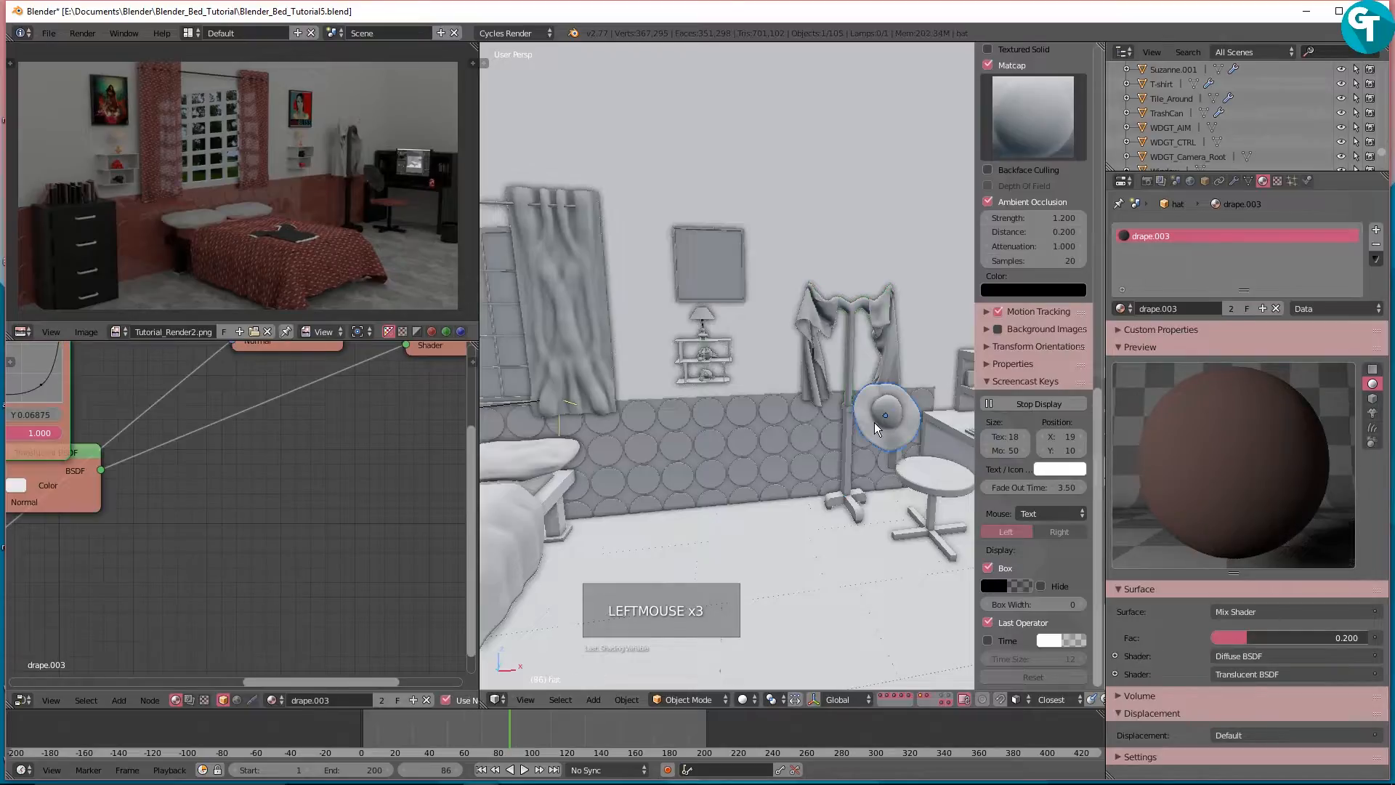
{"action": "middle_click_drag", "start_coordinate": [792, 465], "coordinate": [708, 433], "text": "shift"}
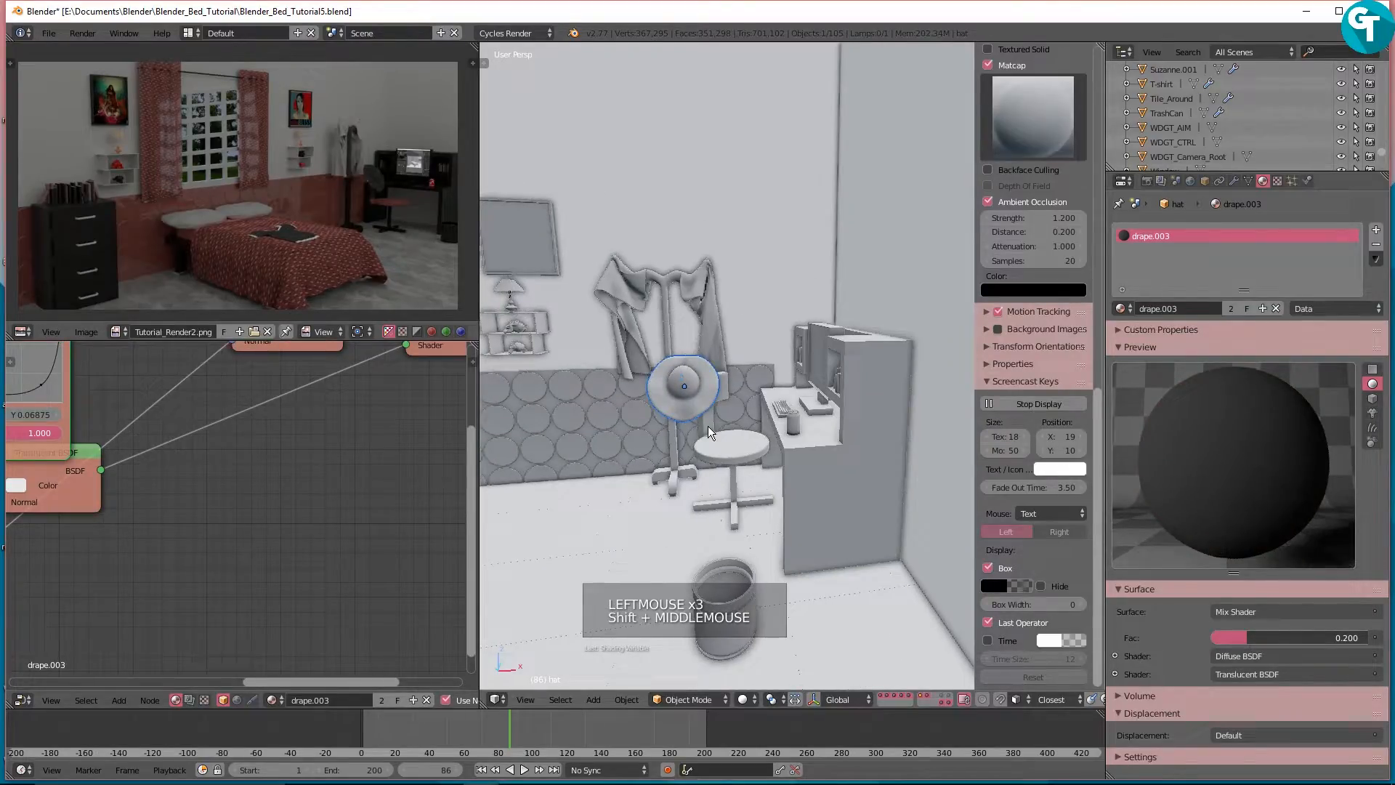
Step: Select the round chair seat beside the desk and enter Edit Mode on its mesh
{"action": "left_click", "coordinate": [724, 465]}
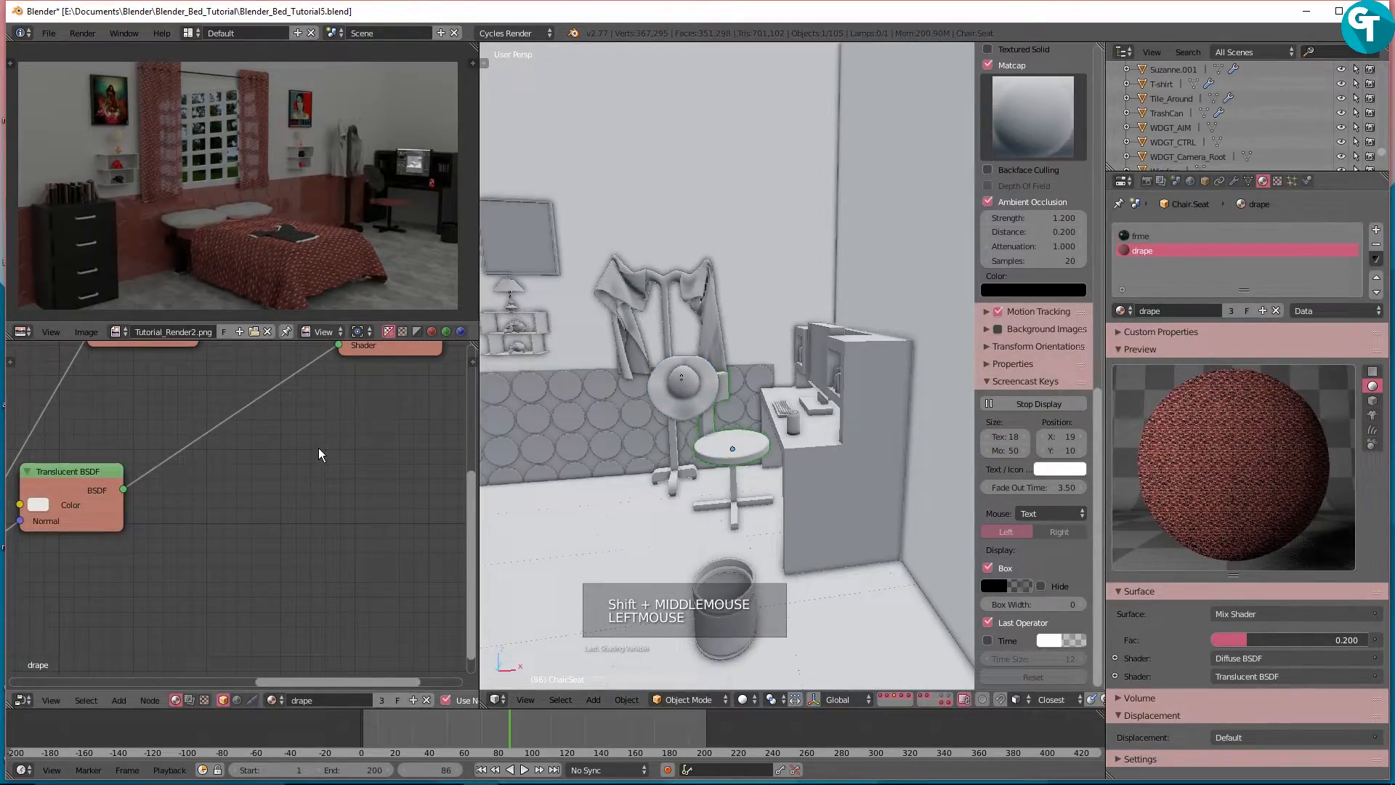
{"action": "middle_click_drag", "start_coordinate": [632, 472], "coordinate": [786, 390]}
{"action": "scroll", "coordinate": [670, 472], "scroll_direction": "up", "scroll_amount": 4}
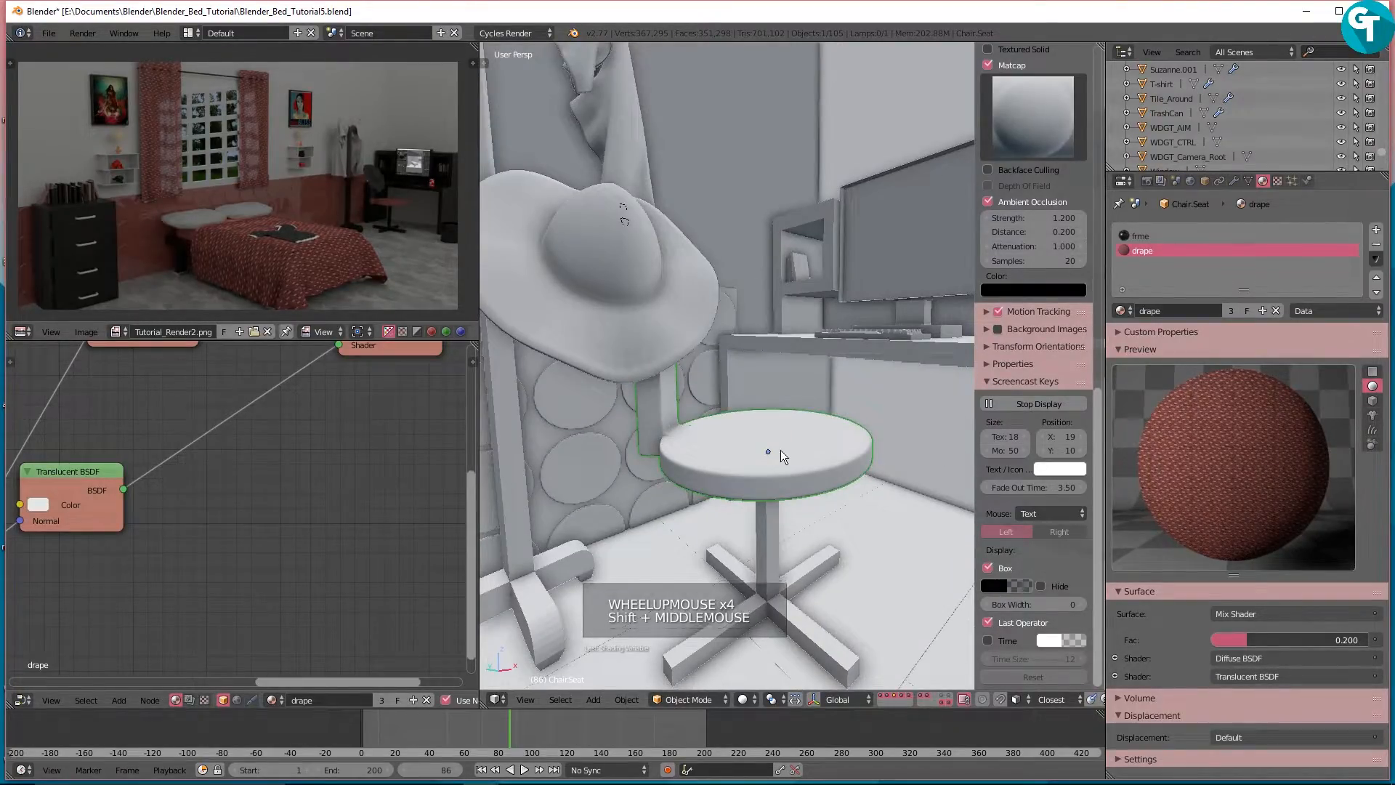
{"action": "key", "text": "Tab"}
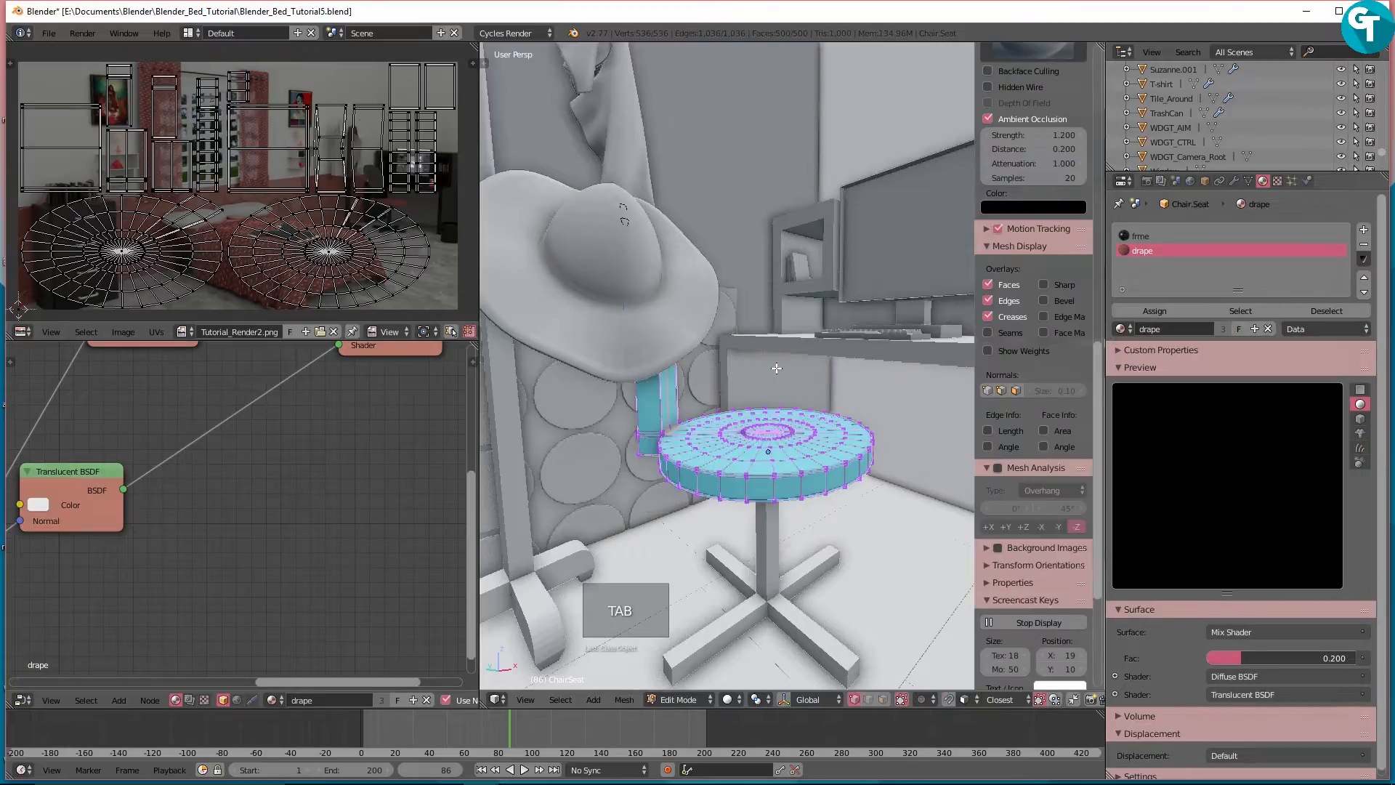
{"action": "scroll", "coordinate": [646, 379], "scroll_direction": "down", "scroll_amount": 3}
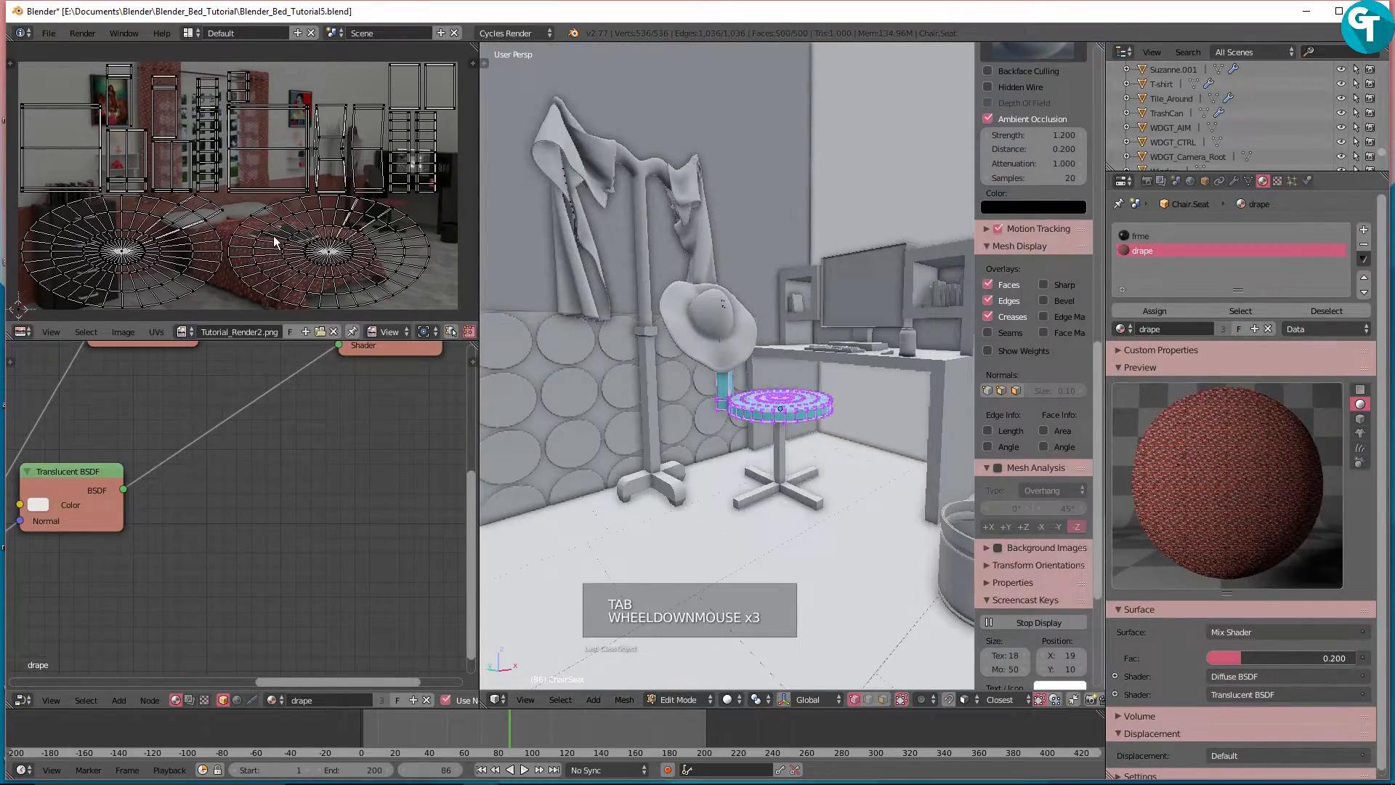
Step: Show the Haitian_cotton_pxr128_bmp.tif texture behind the chair seat's UV layout
{"action": "scroll", "coordinate": [242, 207], "scroll_direction": "down", "scroll_amount": 3}
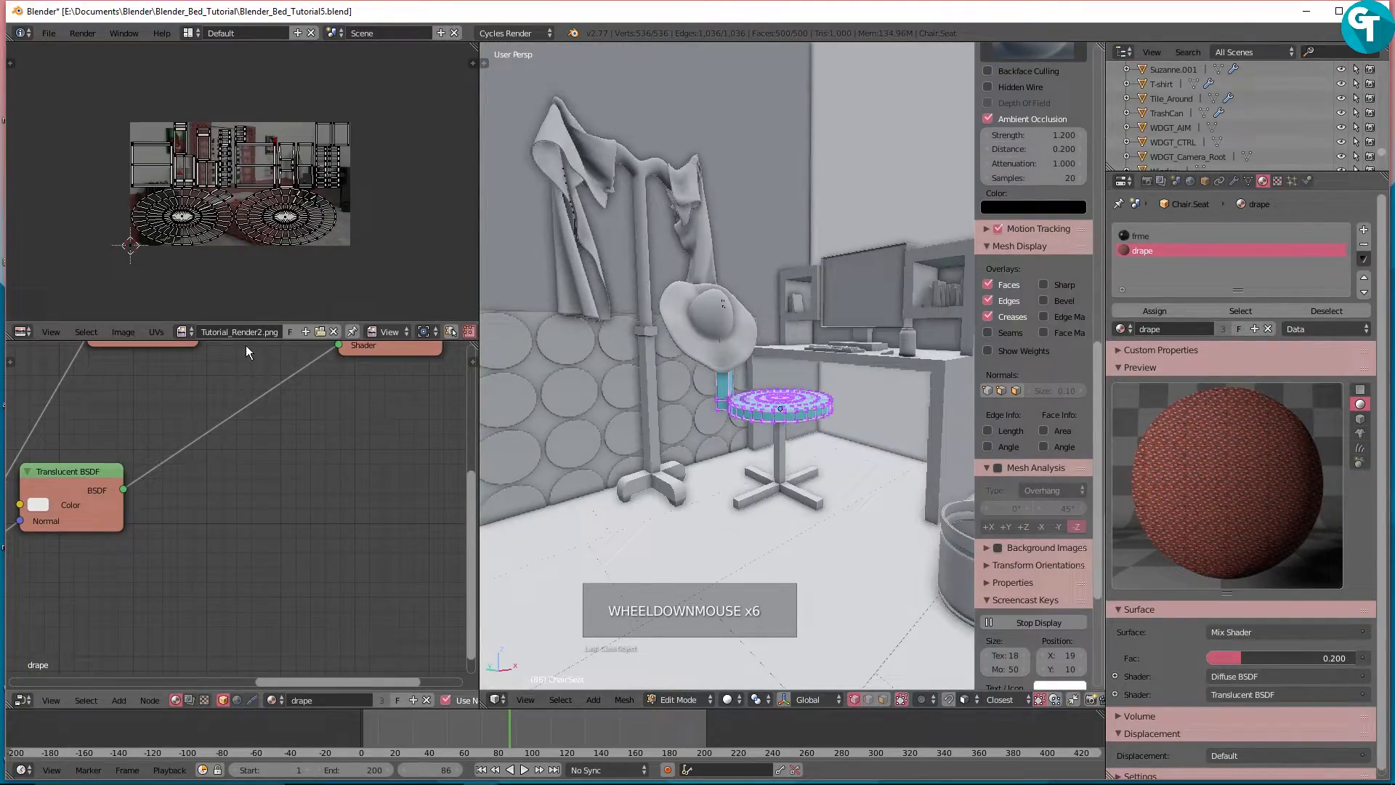
{"action": "left_click", "coordinate": [182, 331]}
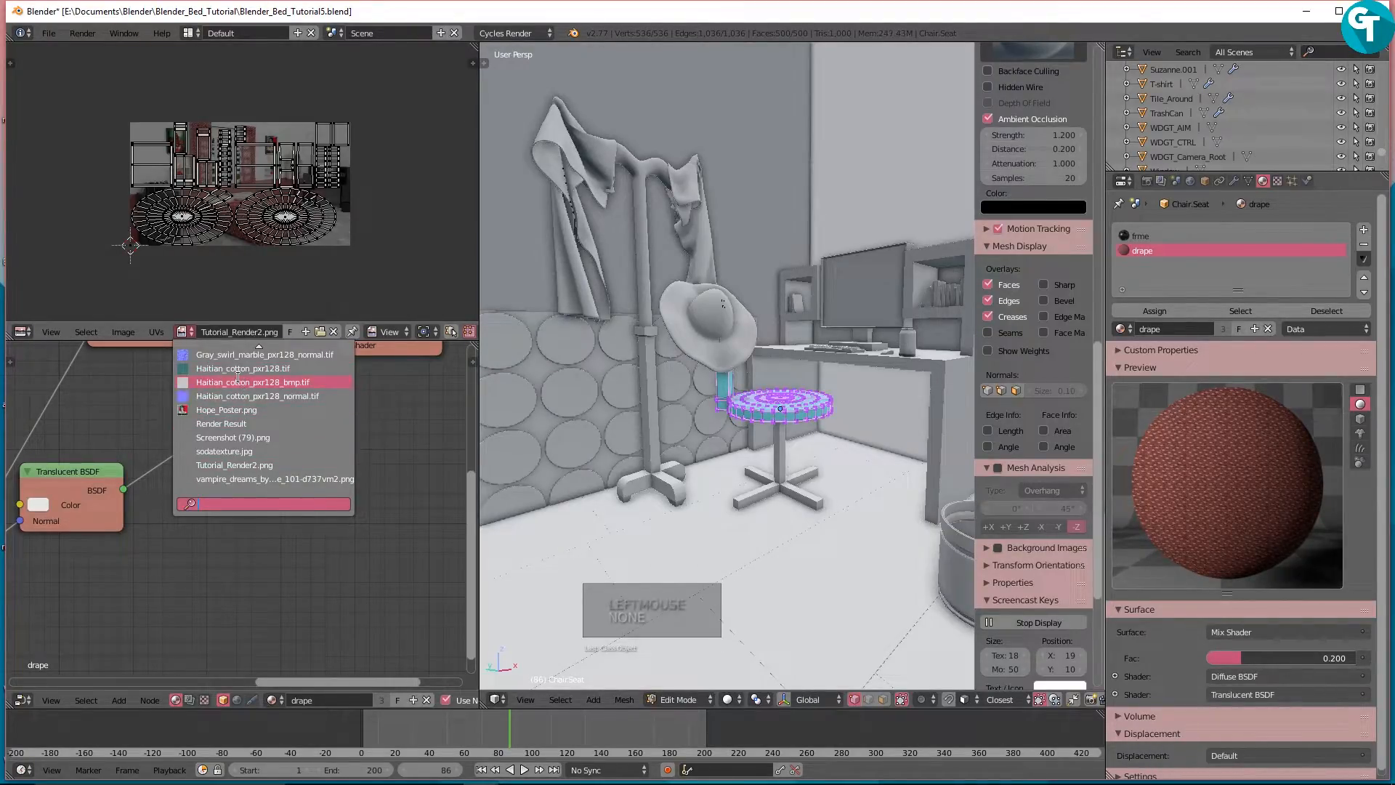
{"action": "left_click", "coordinate": [242, 382]}
{"action": "scroll", "coordinate": [300, 152], "scroll_direction": "up", "scroll_amount": 4}
{"action": "scroll", "coordinate": [300, 152], "scroll_direction": "down", "scroll_amount": 1}
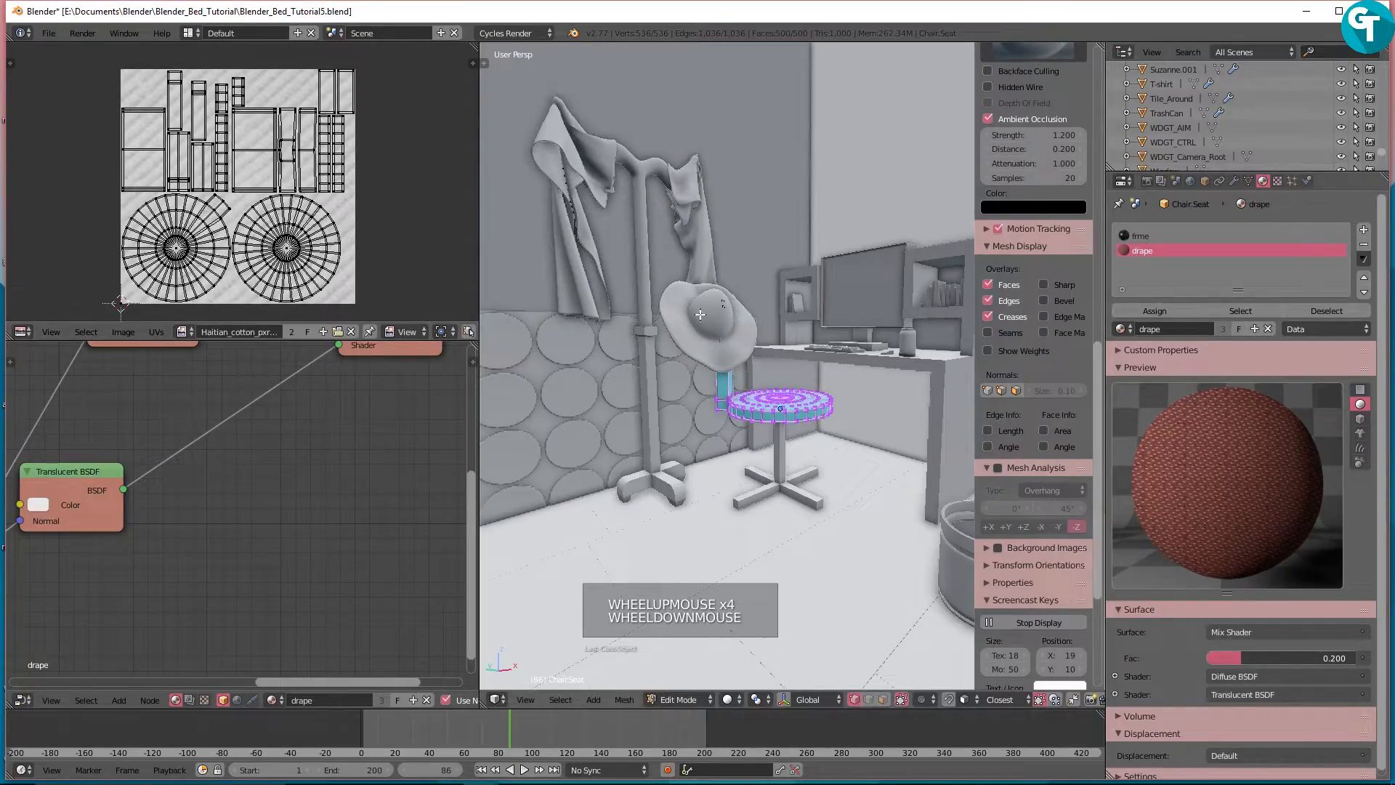
Step: Select the whole chair seat mesh and review the Smart UV Project settings and the UV layout over the fabric texture
{"action": "key", "text": "a"}
{"action": "key", "text": "a"}
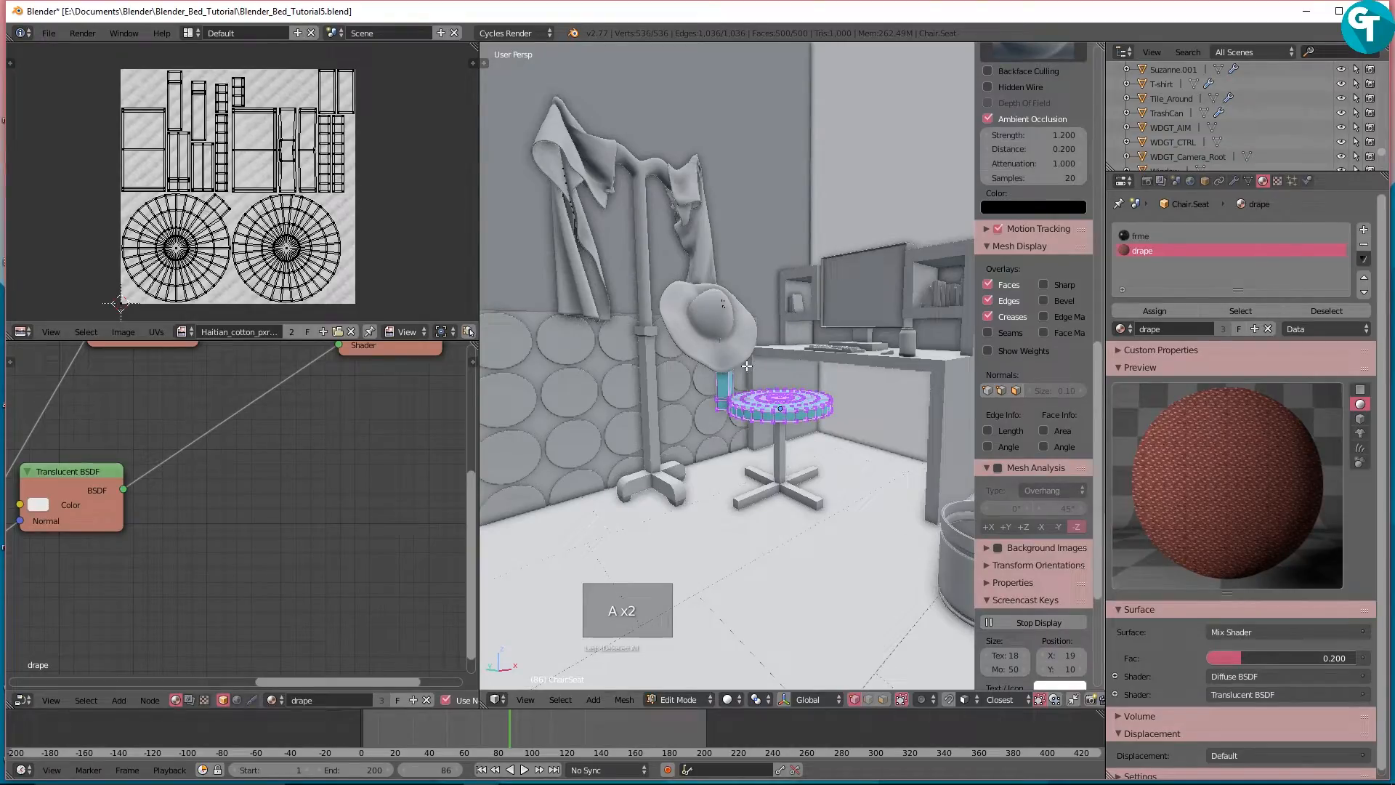
{"action": "key", "text": "u"}
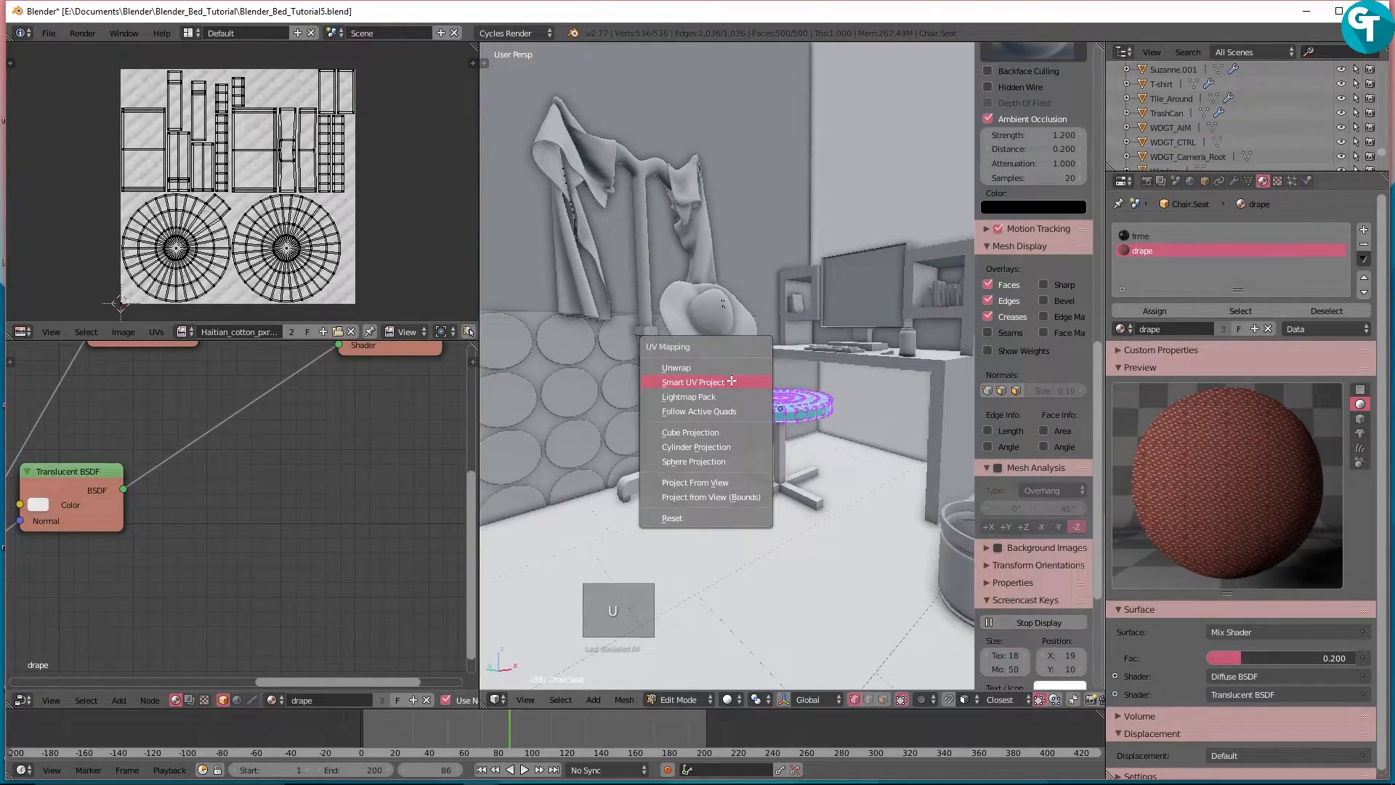
{"action": "left_click", "coordinate": [734, 378]}
{"action": "left_click", "coordinate": [834, 418]}
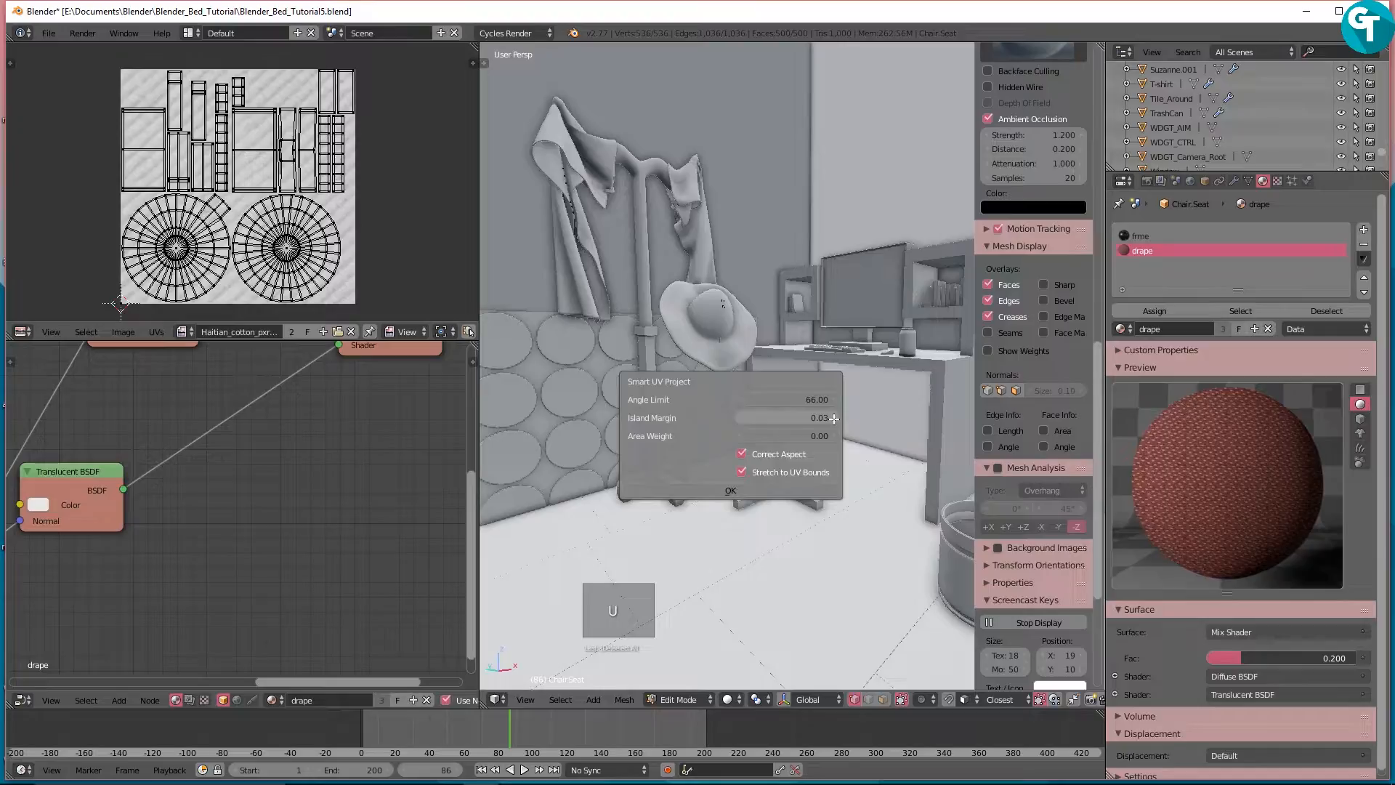
{"action": "left_click", "coordinate": [829, 417]}
{"action": "left_click", "coordinate": [830, 417]}
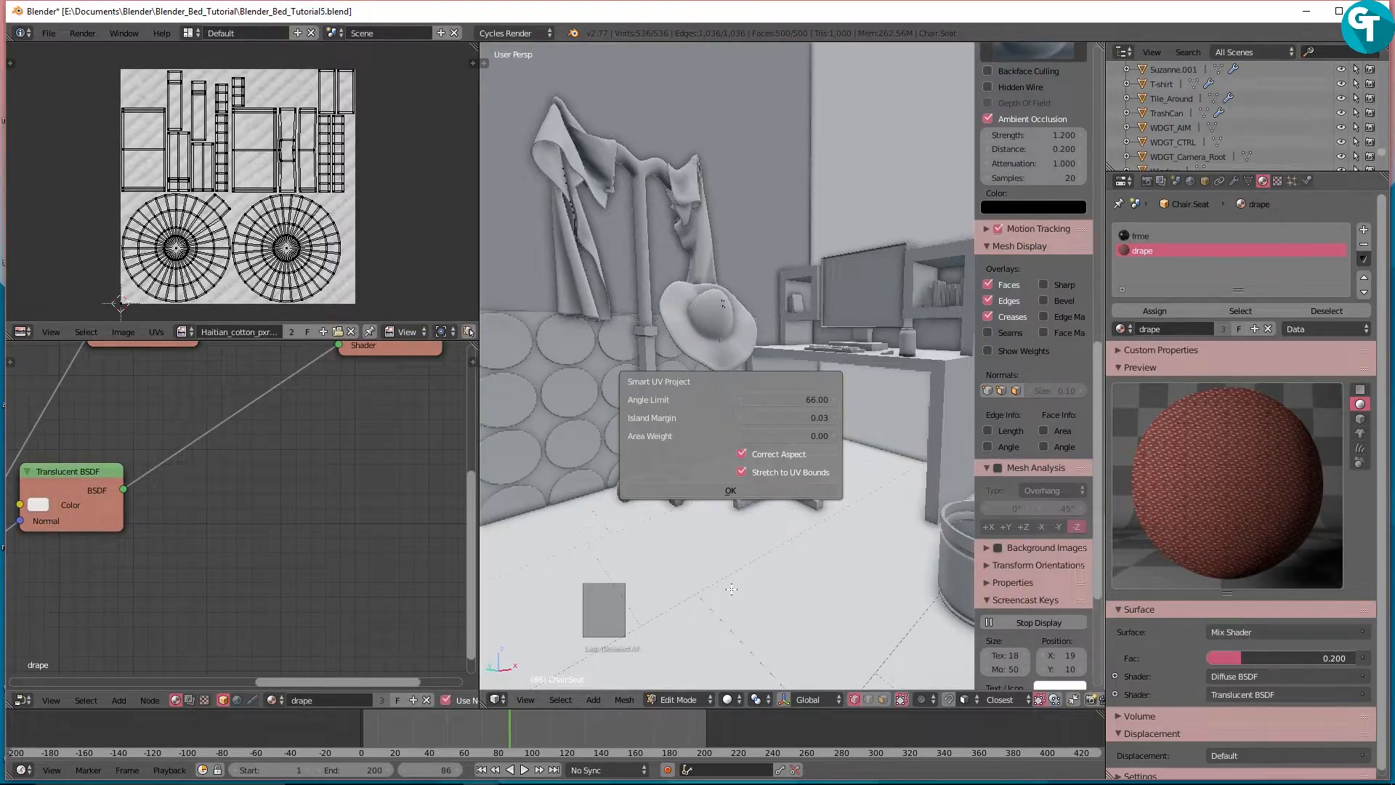
{"action": "scroll", "coordinate": [348, 141], "scroll_direction": "up", "scroll_amount": 4}
{"action": "scroll", "coordinate": [349, 142], "scroll_direction": "down", "scroll_amount": 3}
{"action": "middle_click_drag", "start_coordinate": [349, 142], "coordinate": [364, 143]}
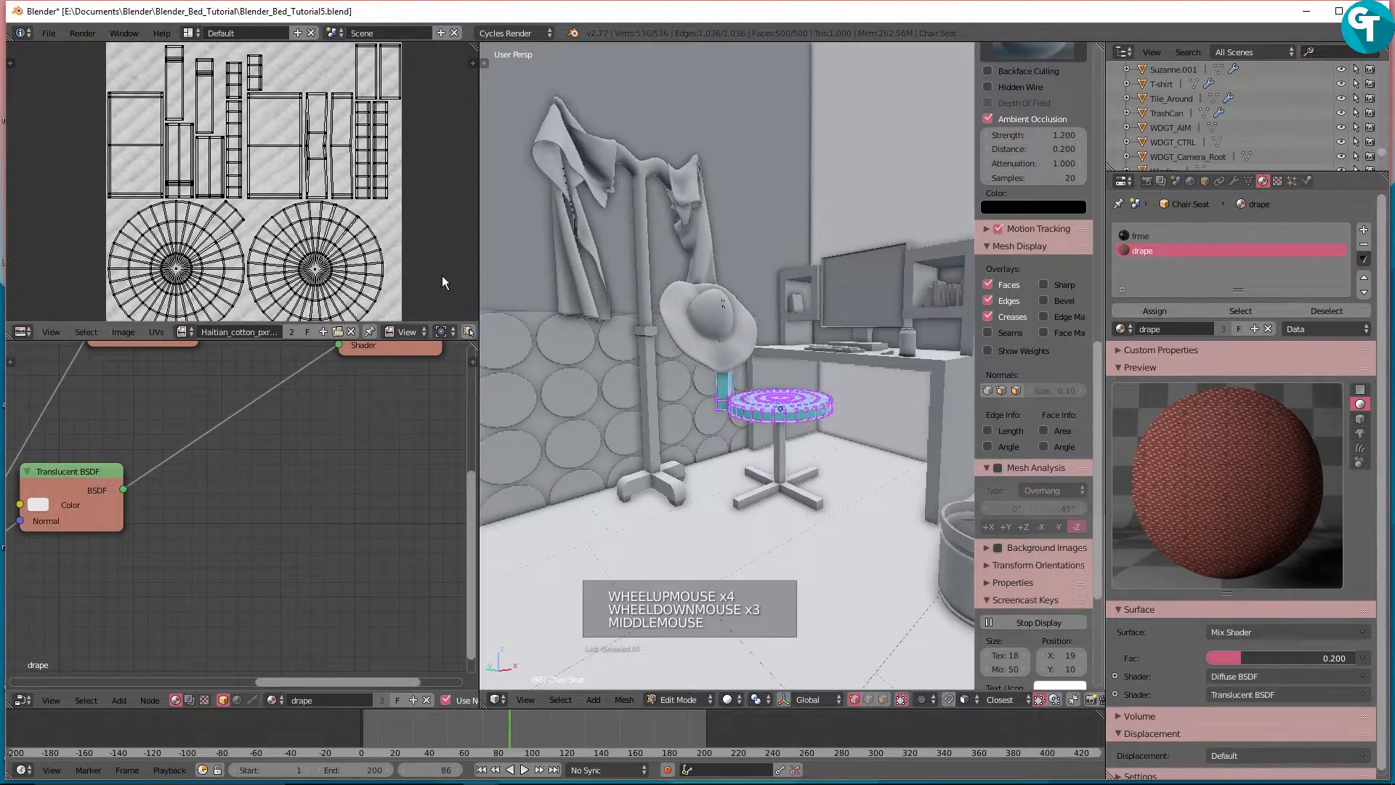
Step: Return to Object Mode, hide the hat in front of the chair, and select the chair seat object
{"action": "scroll", "coordinate": [830, 398], "scroll_direction": "up", "scroll_amount": 3}
{"action": "middle_click_drag", "start_coordinate": [763, 450], "coordinate": [821, 357], "text": "shift"}
{"action": "key", "text": "Tab"}
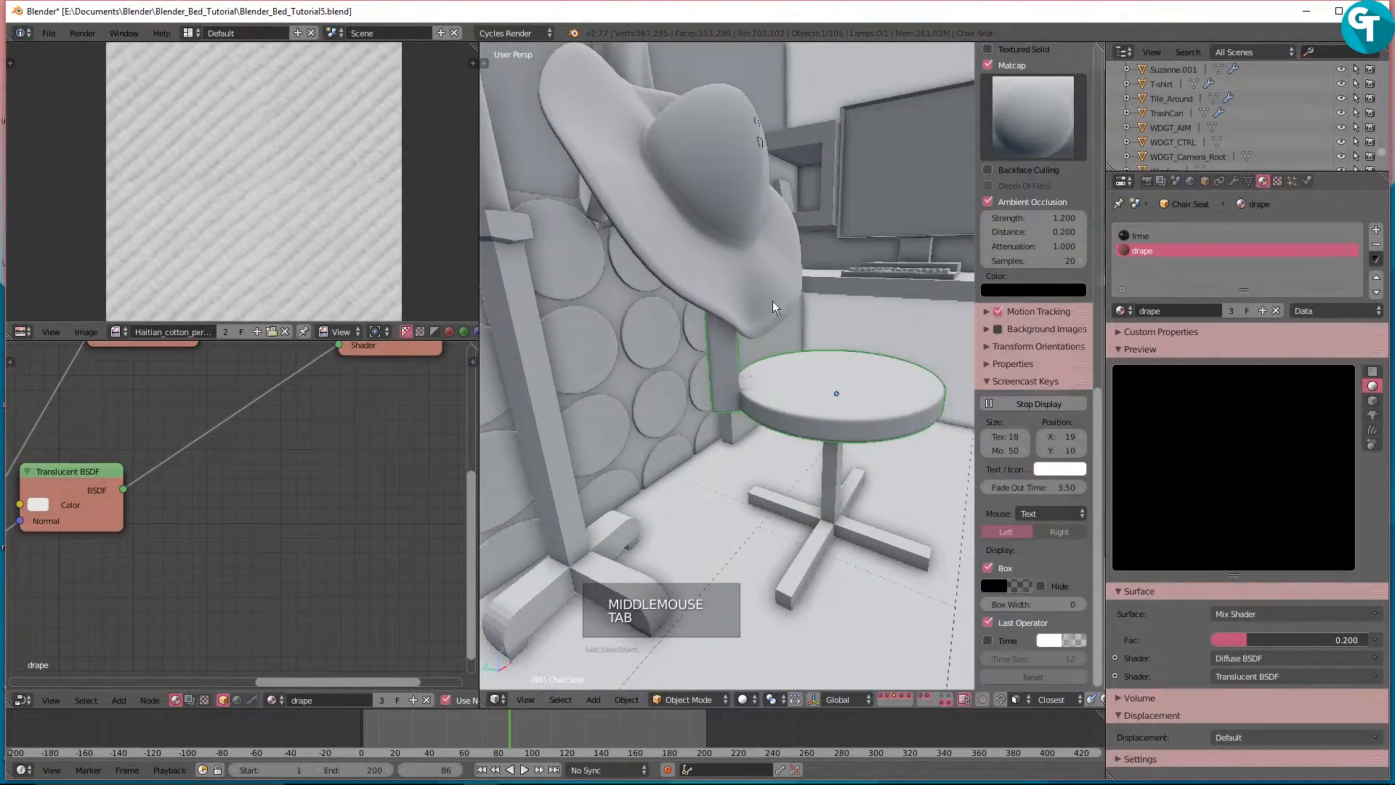
{"action": "left_click", "coordinate": [727, 270]}
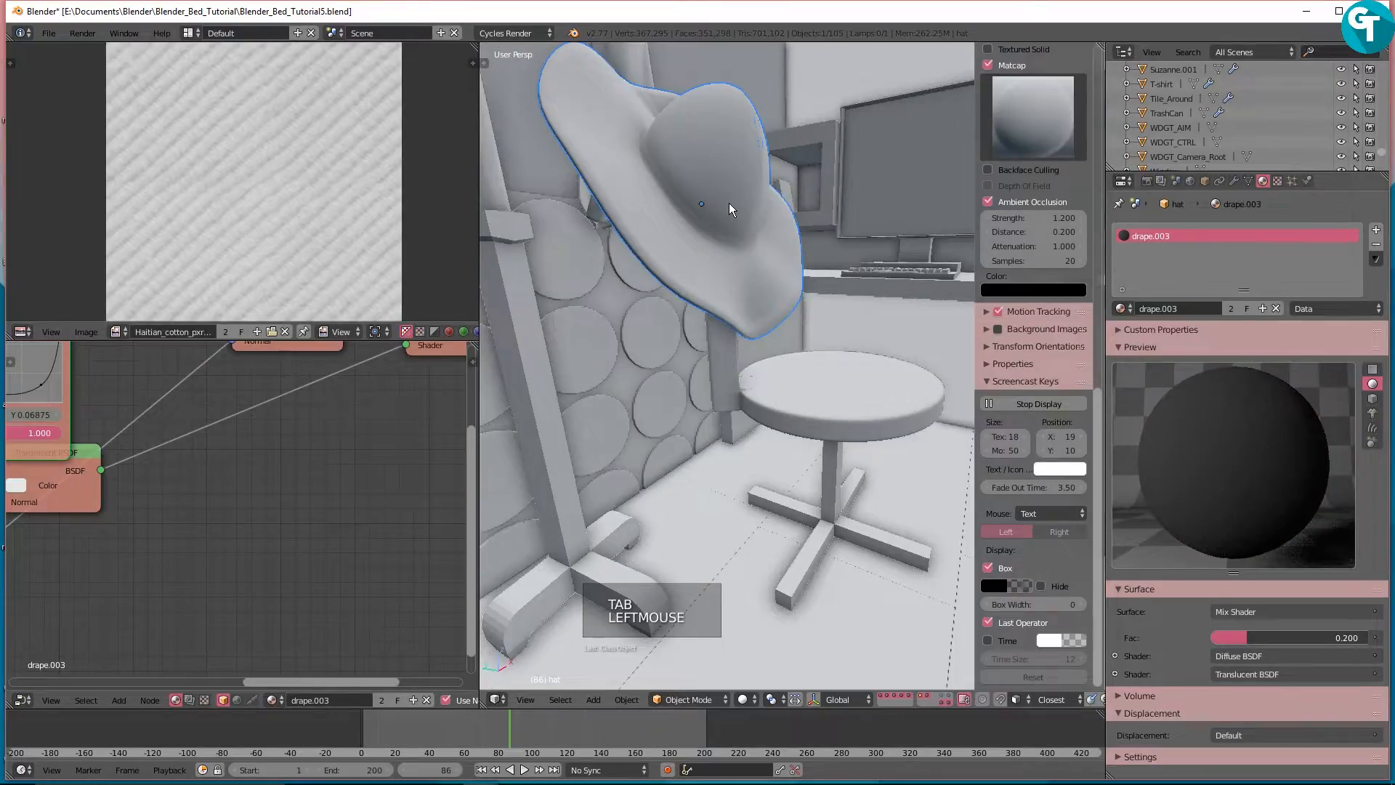
{"action": "key", "text": "h"}
{"action": "middle_click_drag", "start_coordinate": [771, 281], "coordinate": [690, 321]}
{"action": "left_click", "coordinate": [638, 294]}
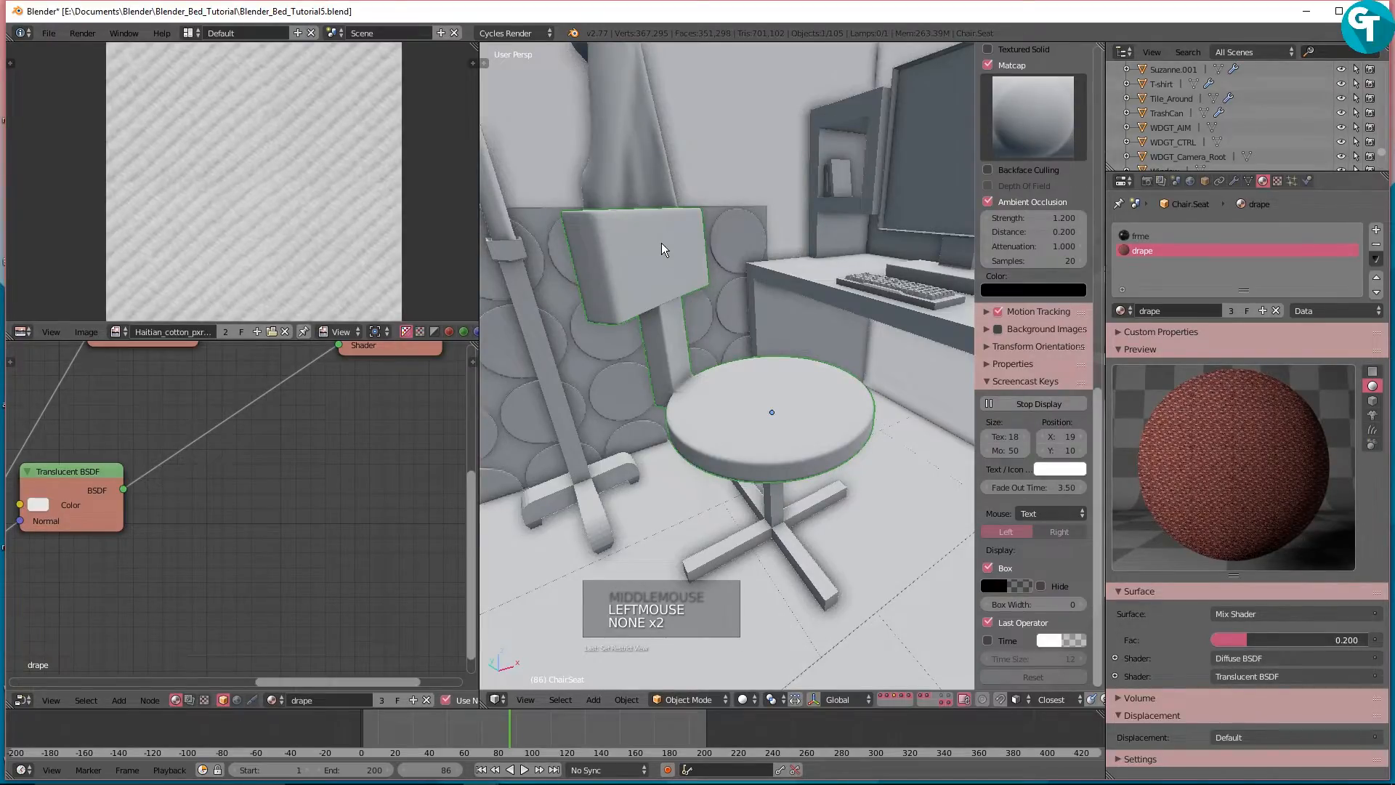
Step: Enter Edit Mode on the chair seat and display the view in wireframe around the backrest support
{"action": "key", "text": "Tab"}
{"action": "scroll", "coordinate": [661, 242], "scroll_direction": "up", "scroll_amount": 2}
{"action": "middle_click_drag", "start_coordinate": [644, 346], "coordinate": [679, 319], "text": "shift"}
{"action": "scroll", "coordinate": [679, 320], "scroll_direction": "up", "scroll_amount": 1, "text": "shift"}
{"action": "middle_click_drag", "start_coordinate": [680, 320], "coordinate": [715, 353], "text": "shift"}
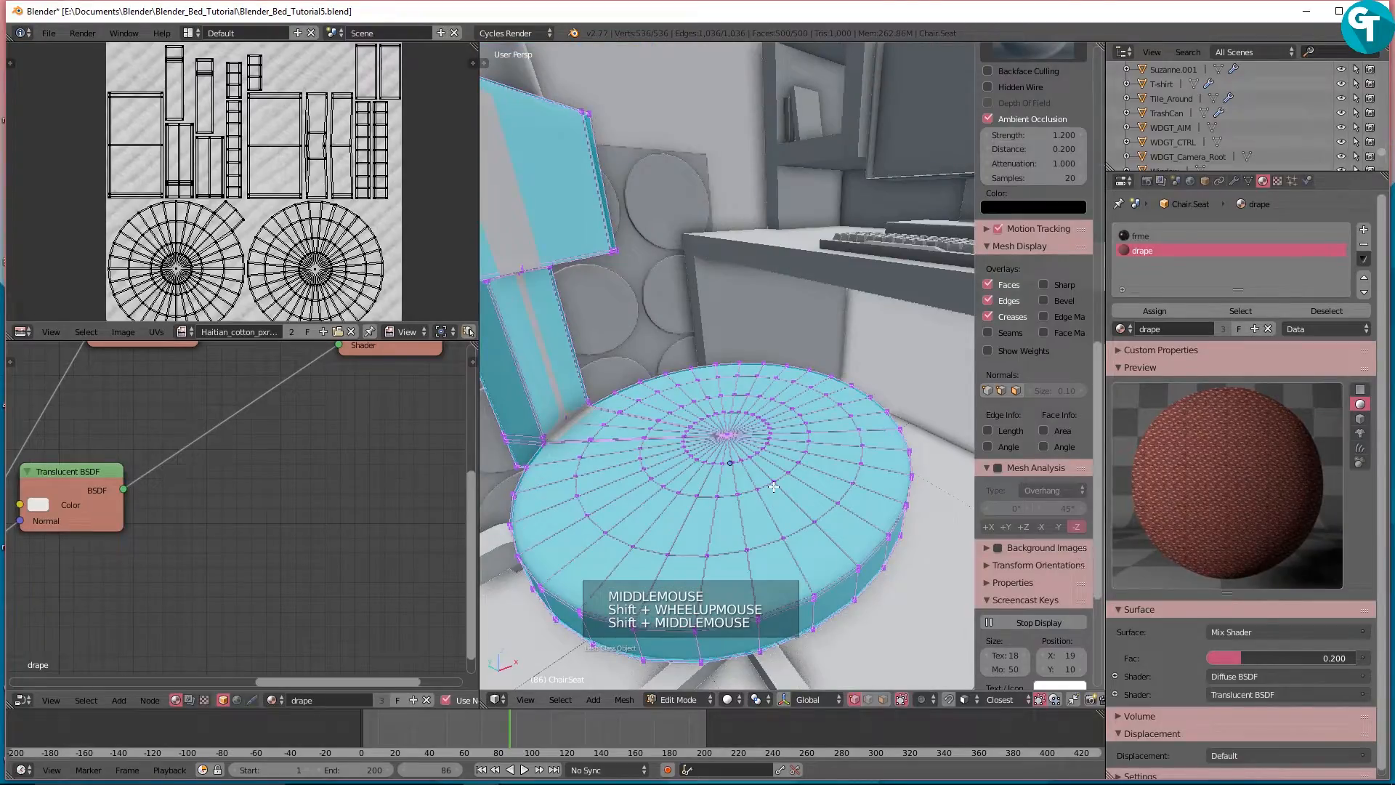
{"action": "middle_click_drag", "start_coordinate": [774, 487], "coordinate": [754, 395]}
{"action": "key", "text": "z"}
{"action": "scroll", "coordinate": [667, 342], "scroll_direction": "up", "scroll_amount": 2}
{"action": "mouse_move", "coordinate": [671, 345]}
{"action": "middle_mouse_down"}
{"action": "mouse_move", "coordinate": [704, 327]}
{"action": "mouse_move", "coordinate": [669, 327]}
{"action": "middle_mouse_up"}
{"action": "scroll", "coordinate": [669, 327], "scroll_direction": "down", "scroll_amount": 2}
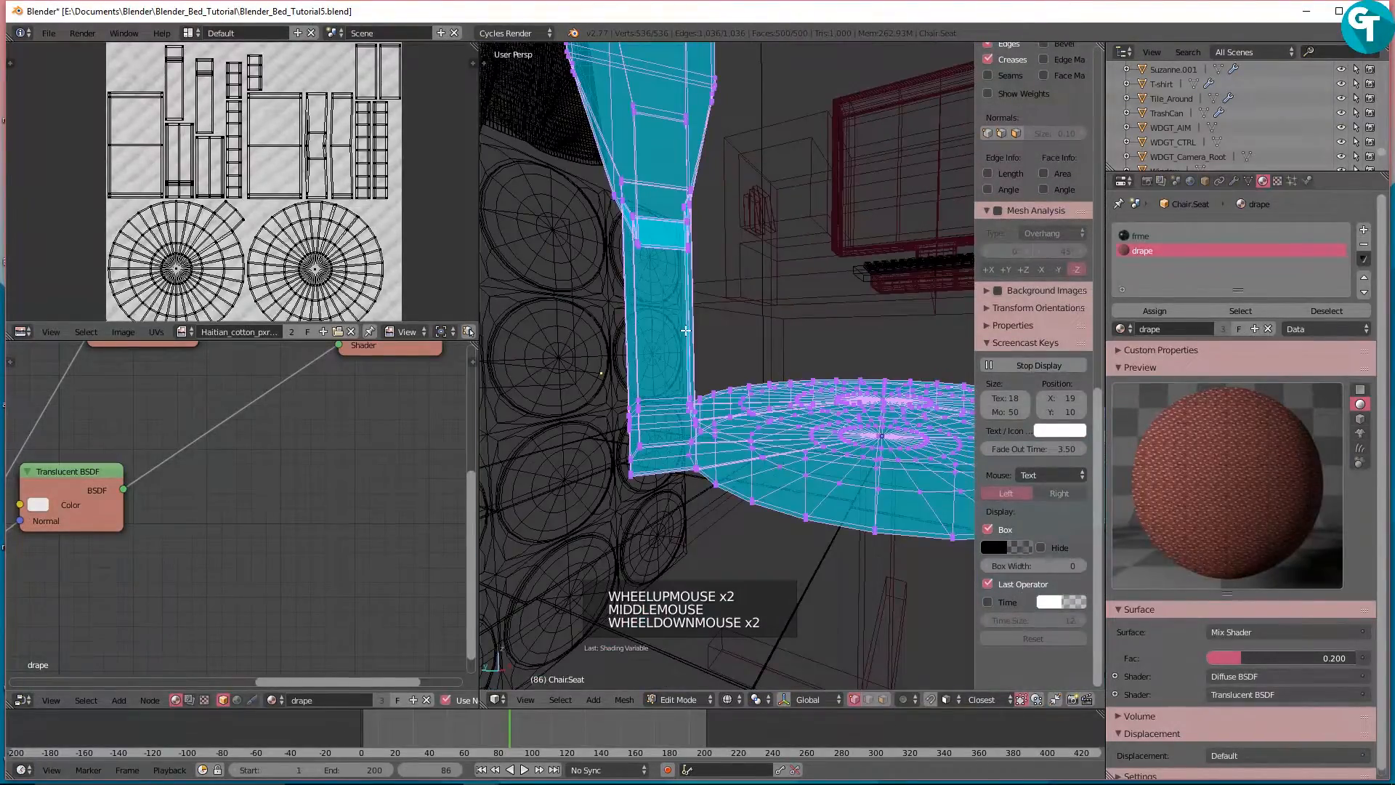
Step: Switch to face selection, clear the selection, and box-select the faces of the upright support between seat and backrest
{"action": "key", "text": "Tab"}
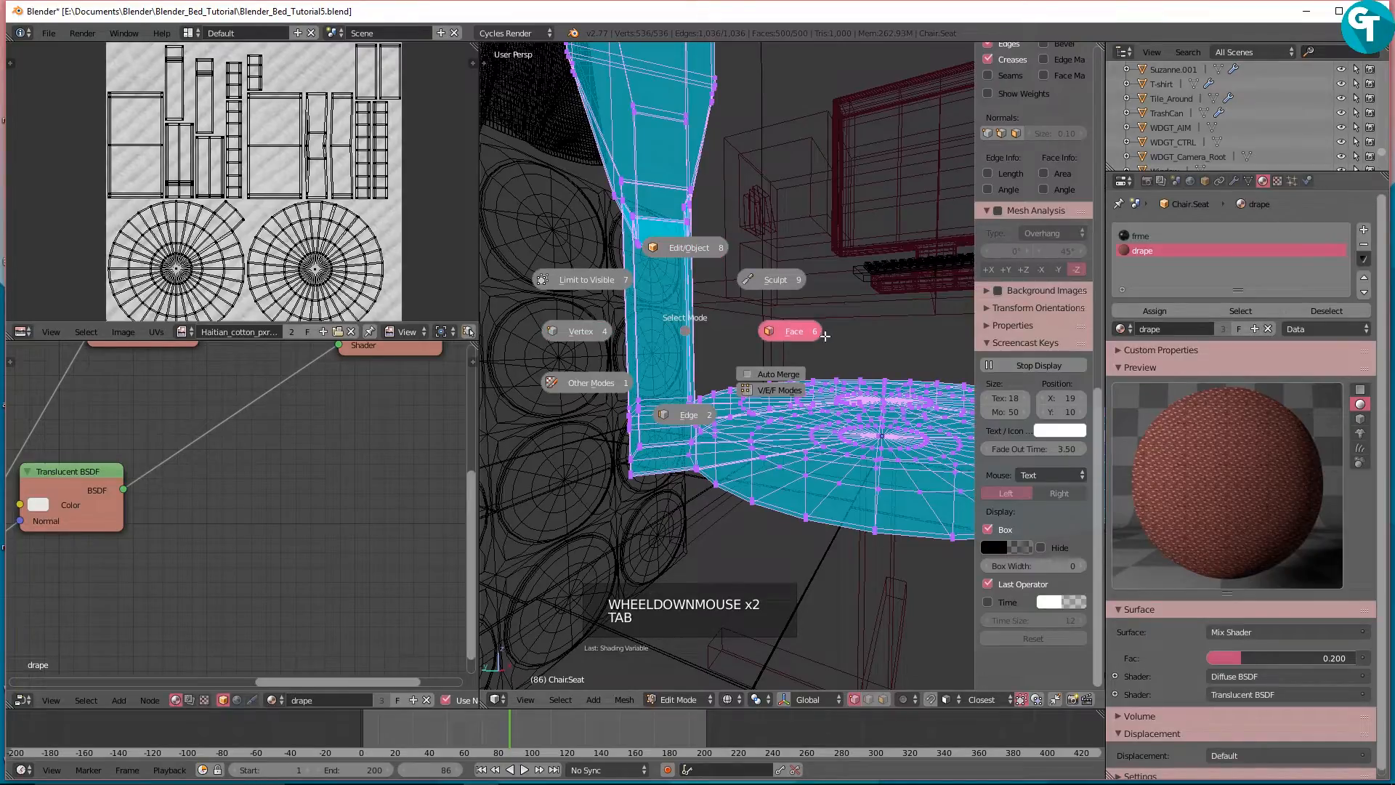
{"action": "left_click", "coordinate": [828, 336]}
{"action": "key", "text": "a"}
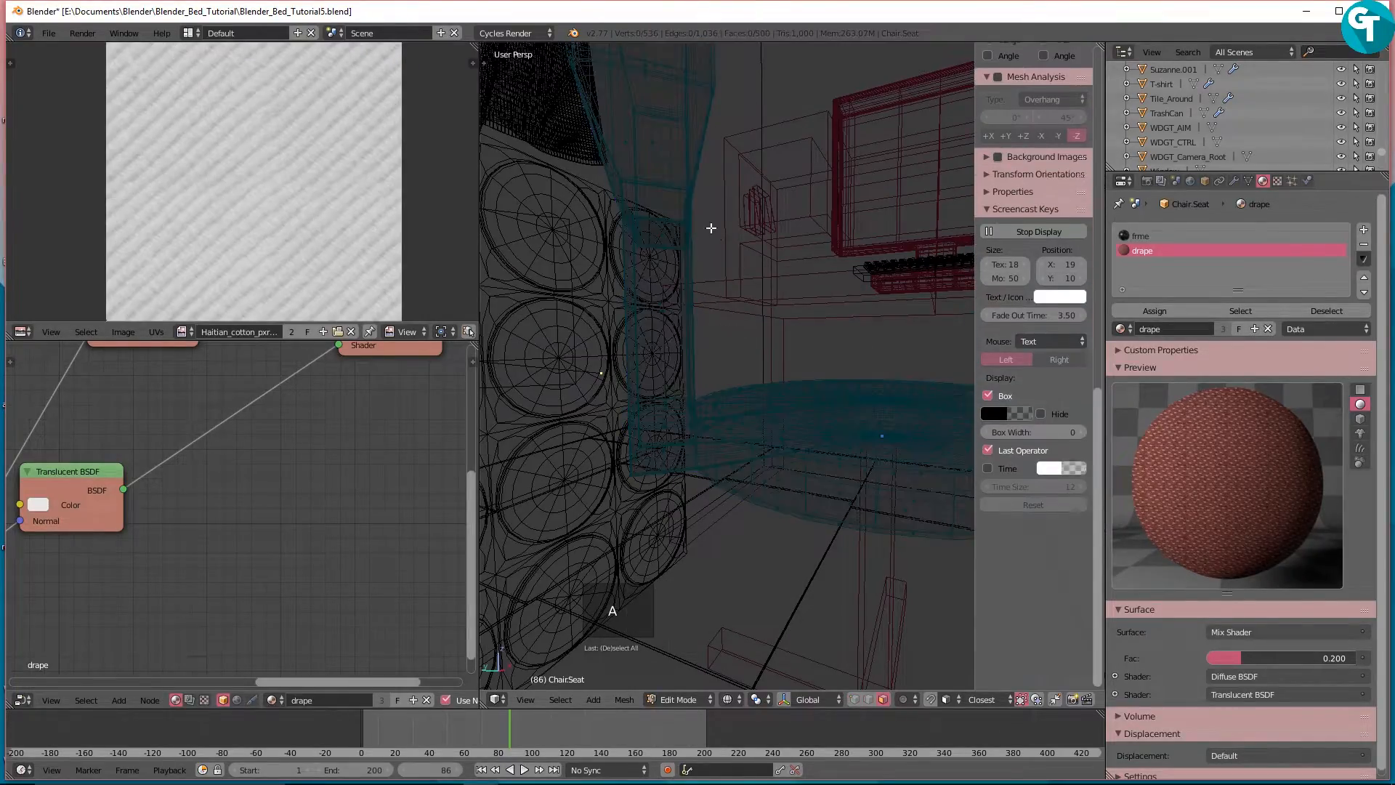
{"action": "key", "text": "b"}
{"action": "left_click_drag", "start_coordinate": [561, 186], "coordinate": [767, 364]}
{"action": "middle_click_drag", "start_coordinate": [729, 261], "coordinate": [651, 332]}
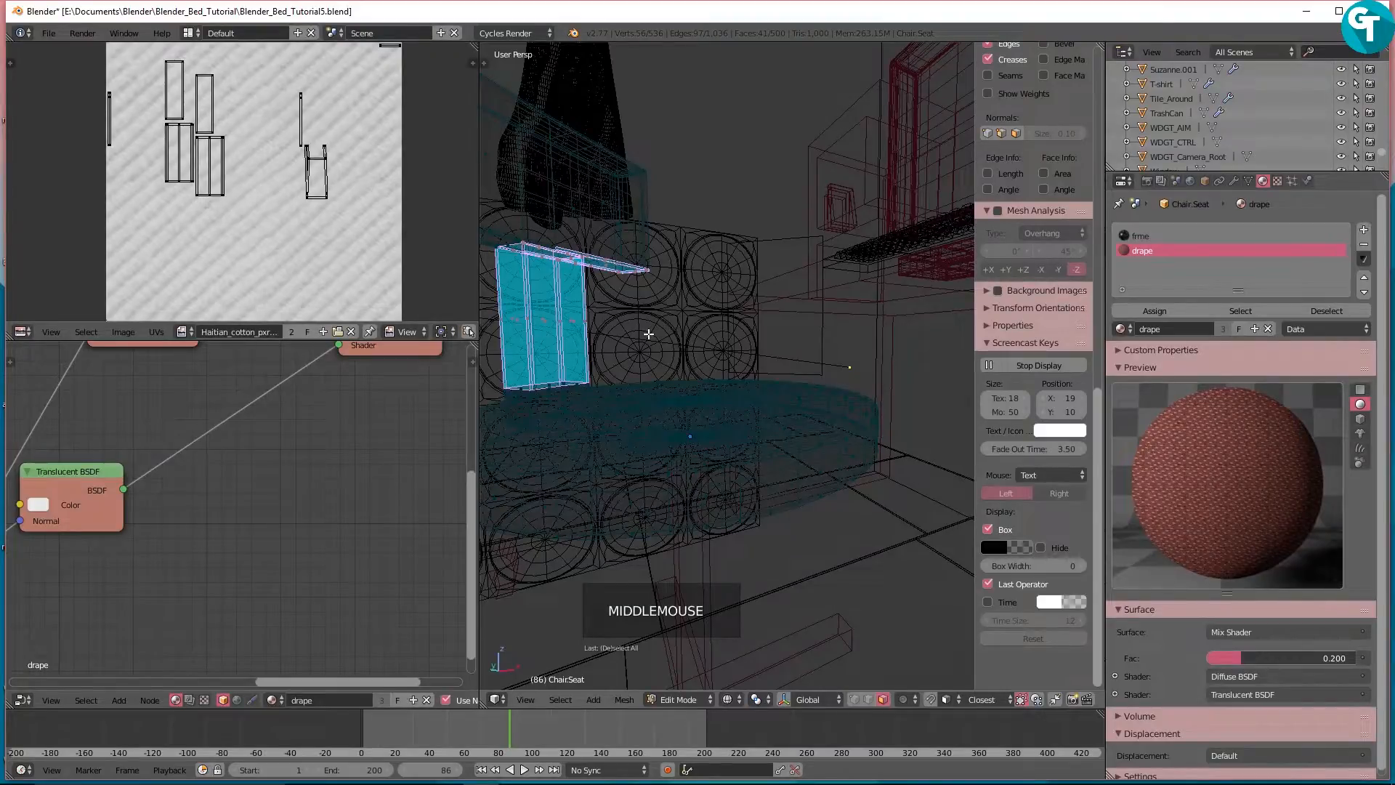
Step: Circle-deselect the stray faces extending from the top of the upright support, keeping only the support's own faces selected
{"action": "key", "text": "v"}
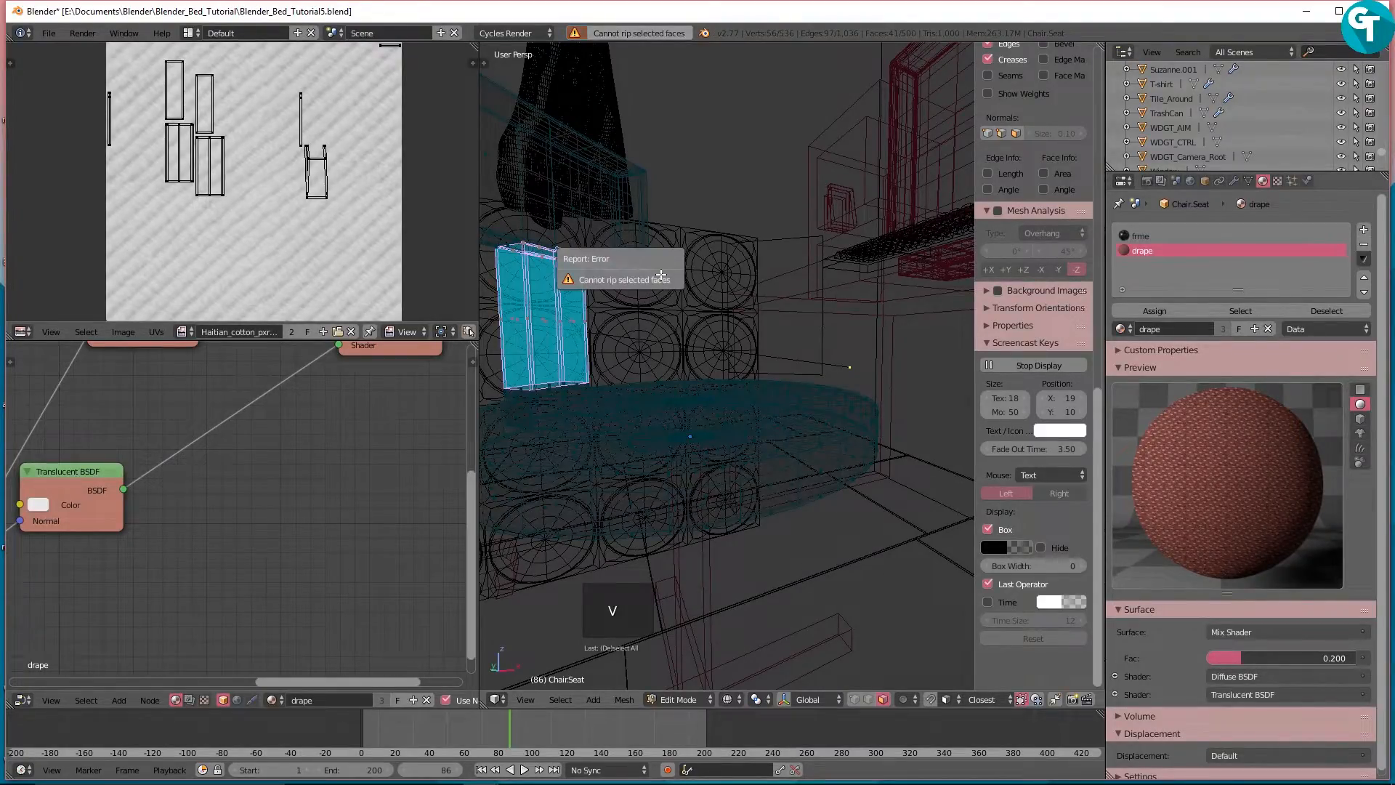
{"action": "key", "text": "c"}
{"action": "middle_click_drag", "start_coordinate": [646, 271], "coordinate": [625, 264]}
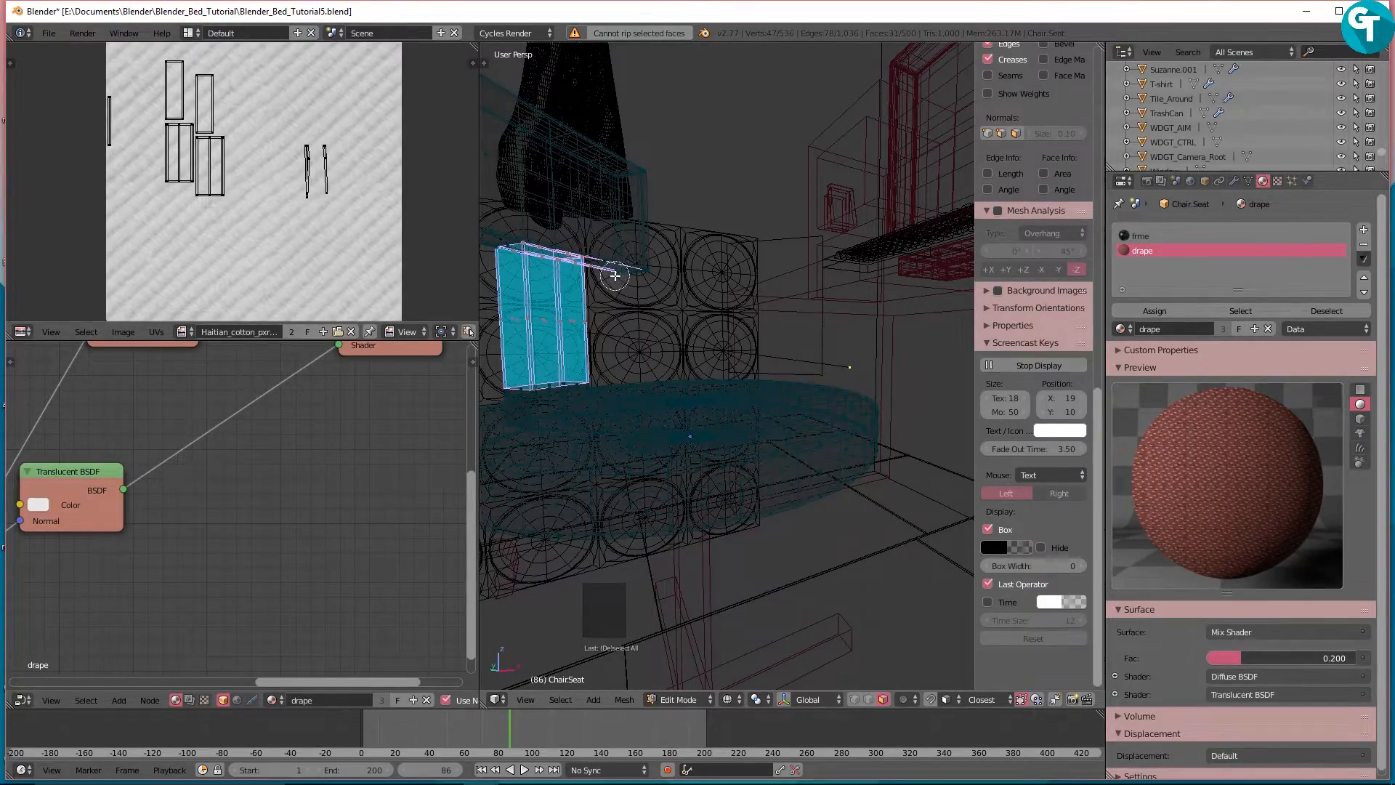
{"action": "scroll", "coordinate": [758, 291], "scroll_direction": "up", "scroll_amount": 5}
{"action": "scroll", "coordinate": [763, 298], "scroll_direction": "up", "scroll_amount": 1, "text": "shift"}
{"action": "middle_click_drag", "start_coordinate": [763, 298], "coordinate": [776, 321], "text": "shift"}
{"action": "scroll", "coordinate": [777, 321], "scroll_direction": "down", "scroll_amount": 2}
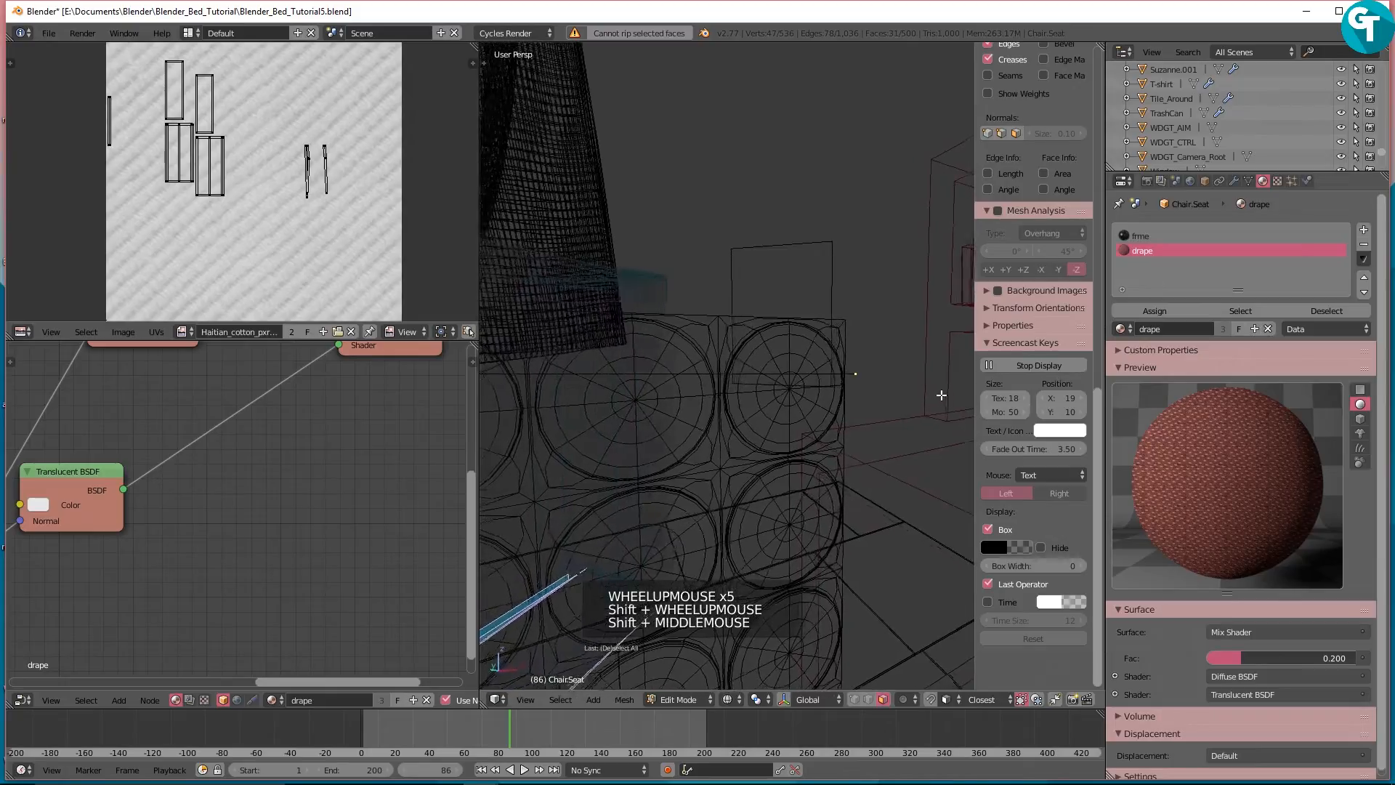
{"action": "middle_click_drag", "start_coordinate": [815, 368], "coordinate": [827, 241], "text": "shift"}
{"action": "mouse_move", "coordinate": [791, 309]}
{"action": "middle_mouse_down"}
{"action": "mouse_move", "coordinate": [880, 222]}
{"action": "mouse_move", "coordinate": [890, 240]}
{"action": "mouse_move", "coordinate": [922, 227]}
{"action": "mouse_move", "coordinate": [858, 259]}
{"action": "mouse_move", "coordinate": [915, 267]}
{"action": "middle_mouse_up"}
{"action": "key", "text": "c"}
{"action": "right_click", "coordinate": [915, 267]}
{"action": "mouse_move", "coordinate": [839, 318]}
{"action": "middle_mouse_down"}
{"action": "mouse_move", "coordinate": [723, 326]}
{"action": "mouse_move", "coordinate": [756, 320]}
{"action": "mouse_move", "coordinate": [816, 262]}
{"action": "mouse_move", "coordinate": [806, 280]}
{"action": "middle_mouse_up"}
{"action": "scroll", "coordinate": [722, 327], "scroll_direction": "up", "scroll_amount": 1}
{"action": "scroll", "coordinate": [747, 312], "scroll_direction": "up", "scroll_amount": 2}
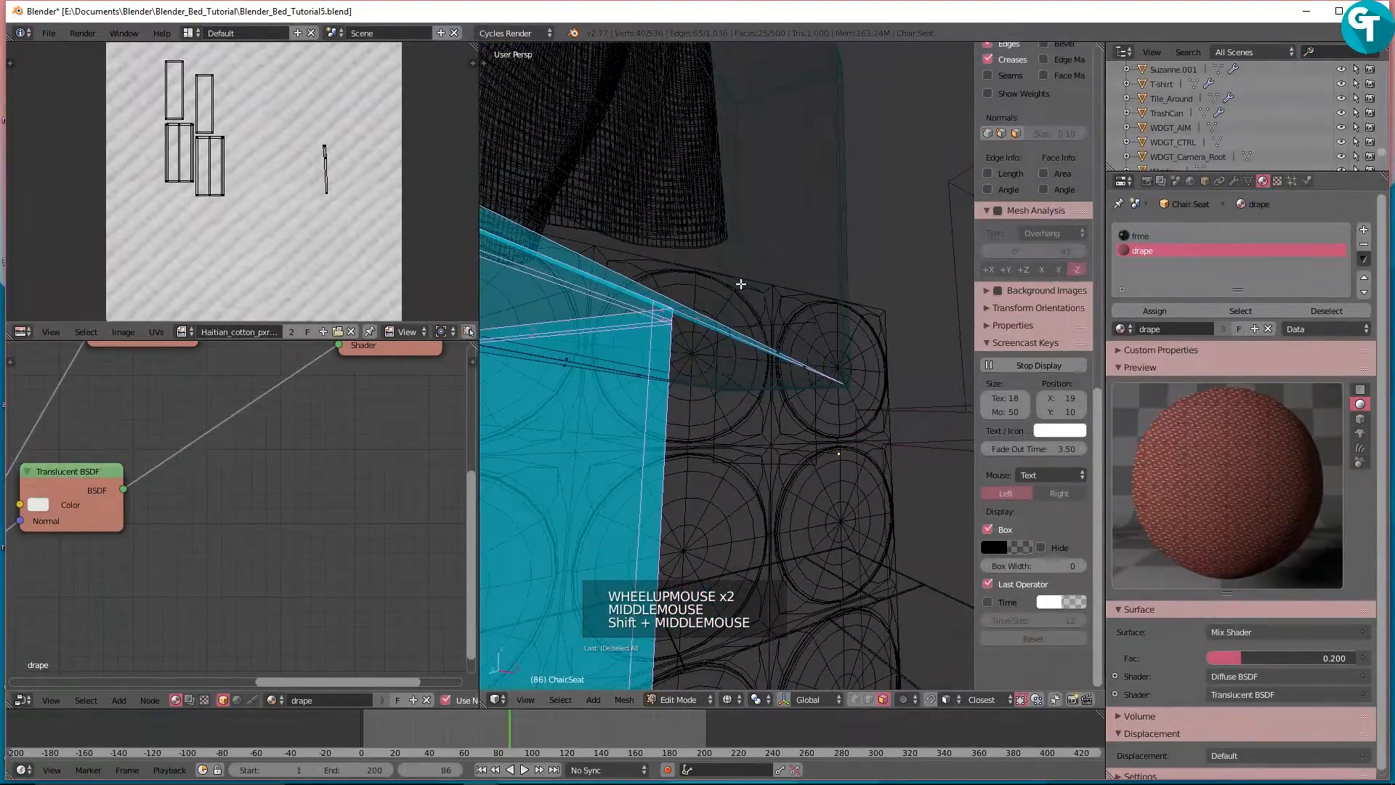
{"action": "key", "text": "c"}
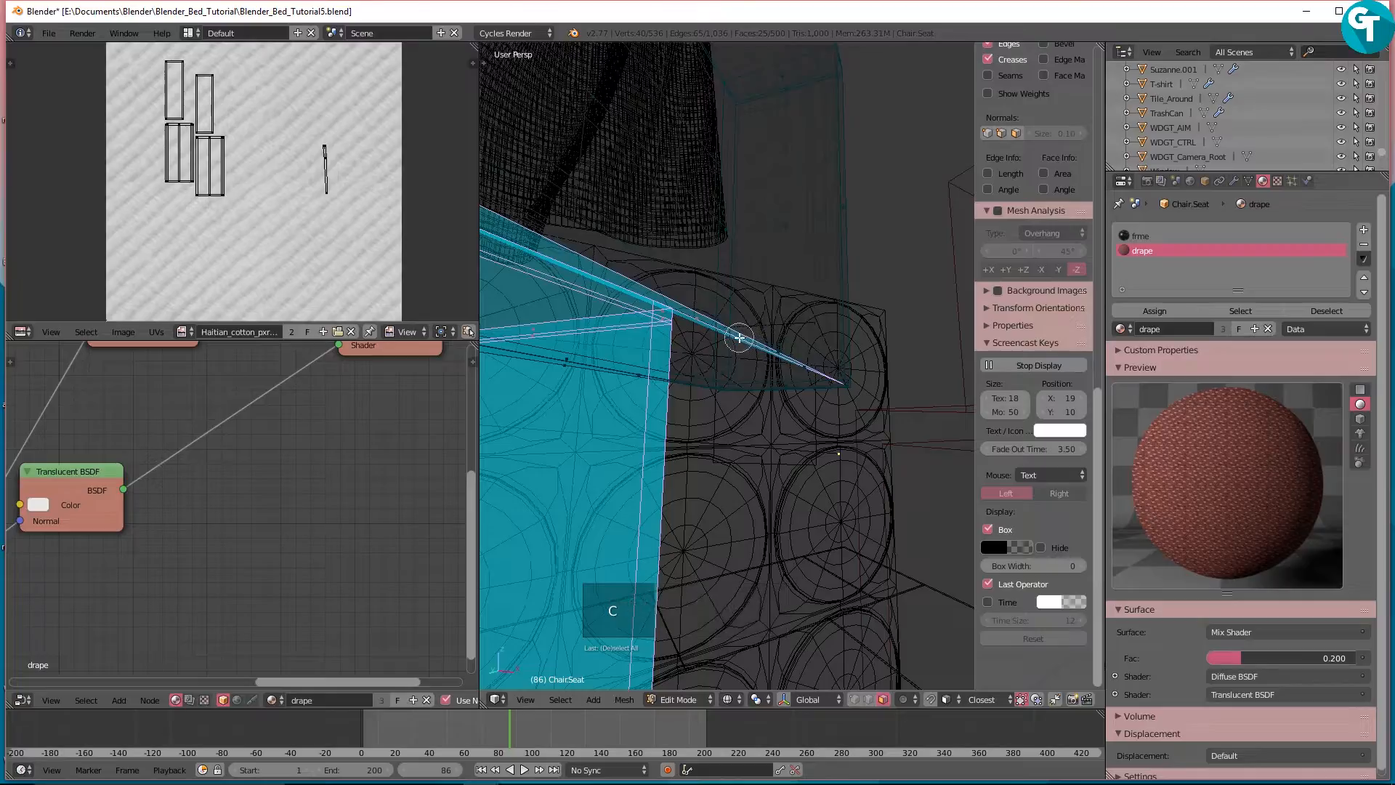
{"action": "mouse_move", "coordinate": [735, 332]}
{"action": "middle_mouse_down"}
{"action": "mouse_move", "coordinate": [712, 317]}
{"action": "mouse_move", "coordinate": [704, 355]}
{"action": "mouse_move", "coordinate": [699, 309]}
{"action": "mouse_move", "coordinate": [753, 336]}
{"action": "mouse_move", "coordinate": [734, 363]}
{"action": "middle_mouse_up"}
{"action": "scroll", "coordinate": [781, 312], "scroll_direction": "down", "scroll_amount": 5}
{"action": "scroll", "coordinate": [704, 355], "scroll_direction": "up", "scroll_amount": 1, "text": "shift"}
{"action": "scroll", "coordinate": [669, 403], "scroll_direction": "down", "scroll_amount": 1, "text": "shift"}
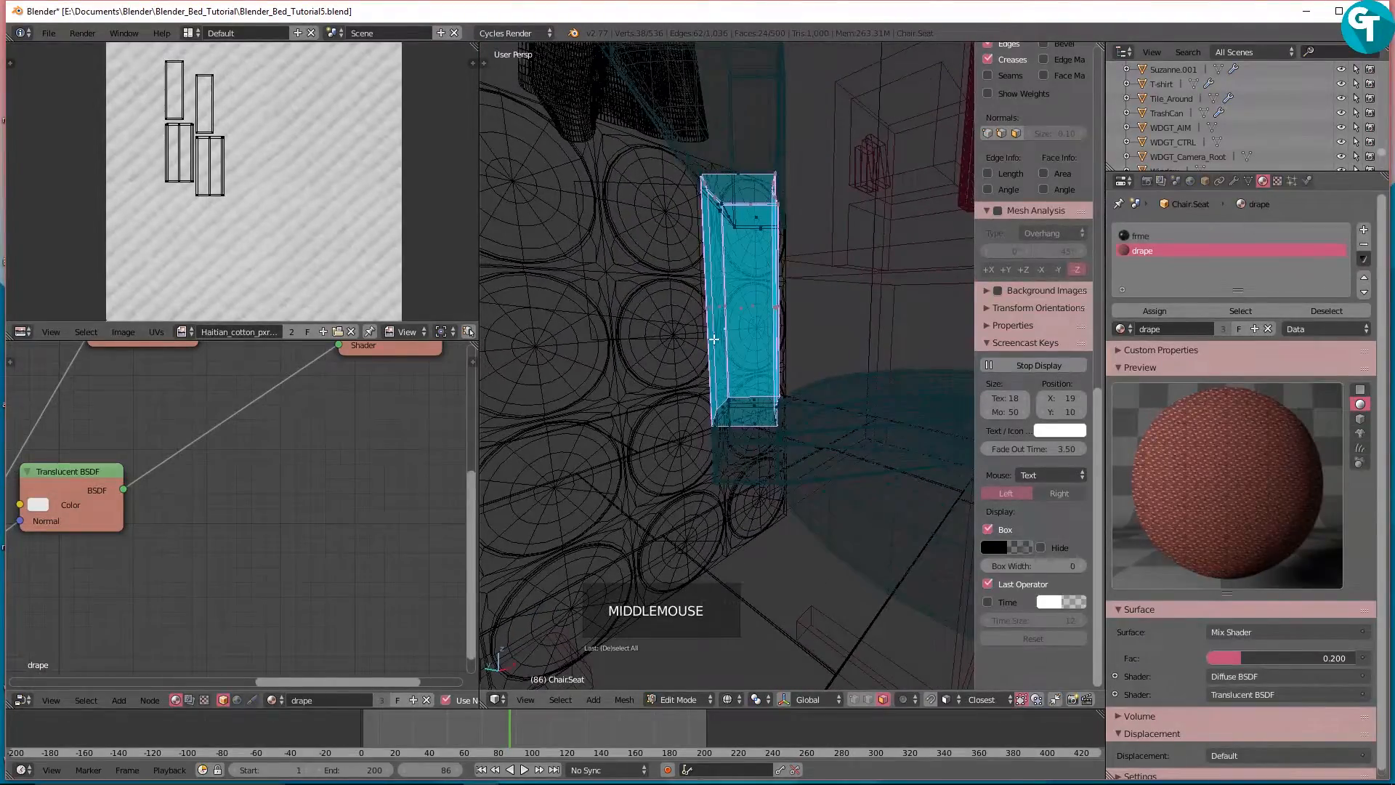
Step: Remove the frme and drape material slots from the chair seat object in Object Mode
{"action": "left_click", "coordinate": [1142, 235]}
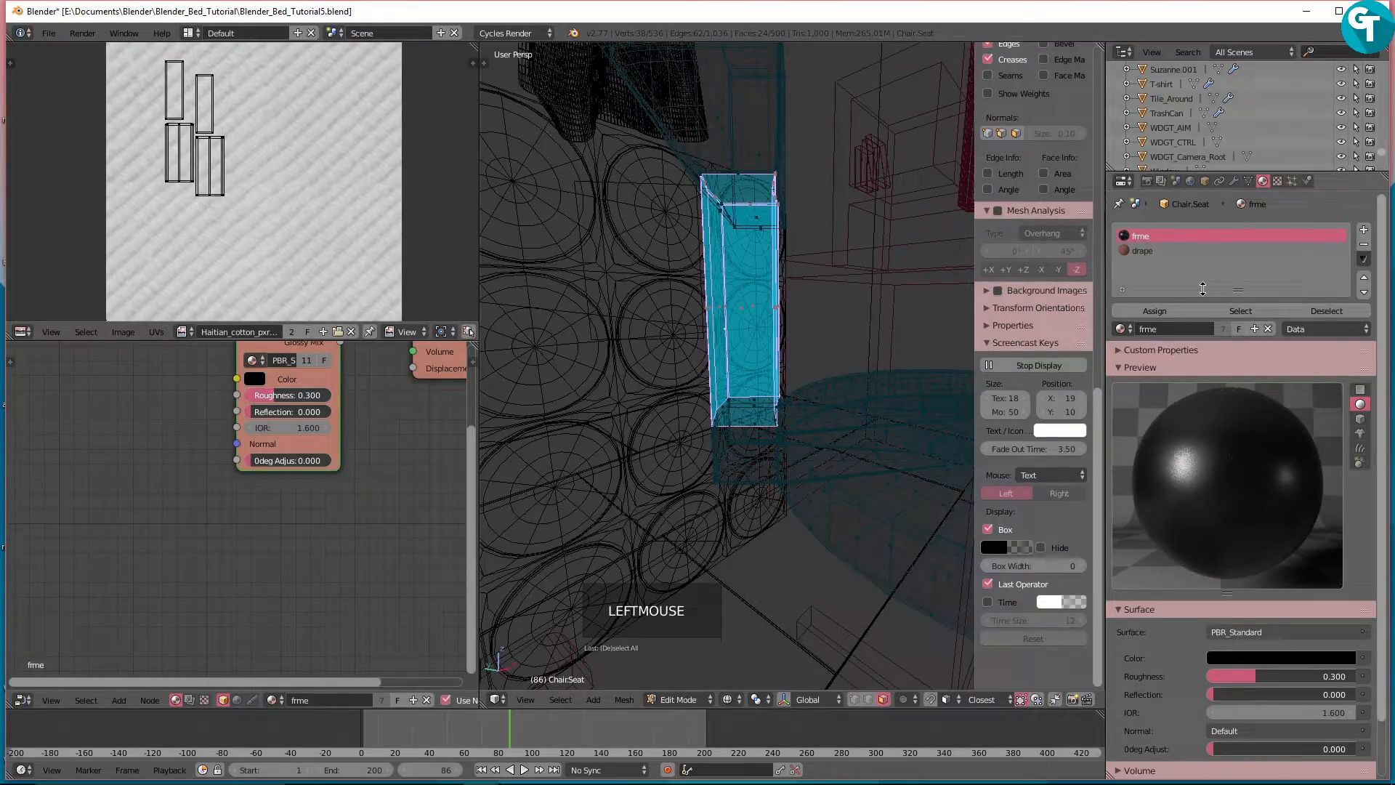
{"action": "left_click", "coordinate": [1364, 244]}
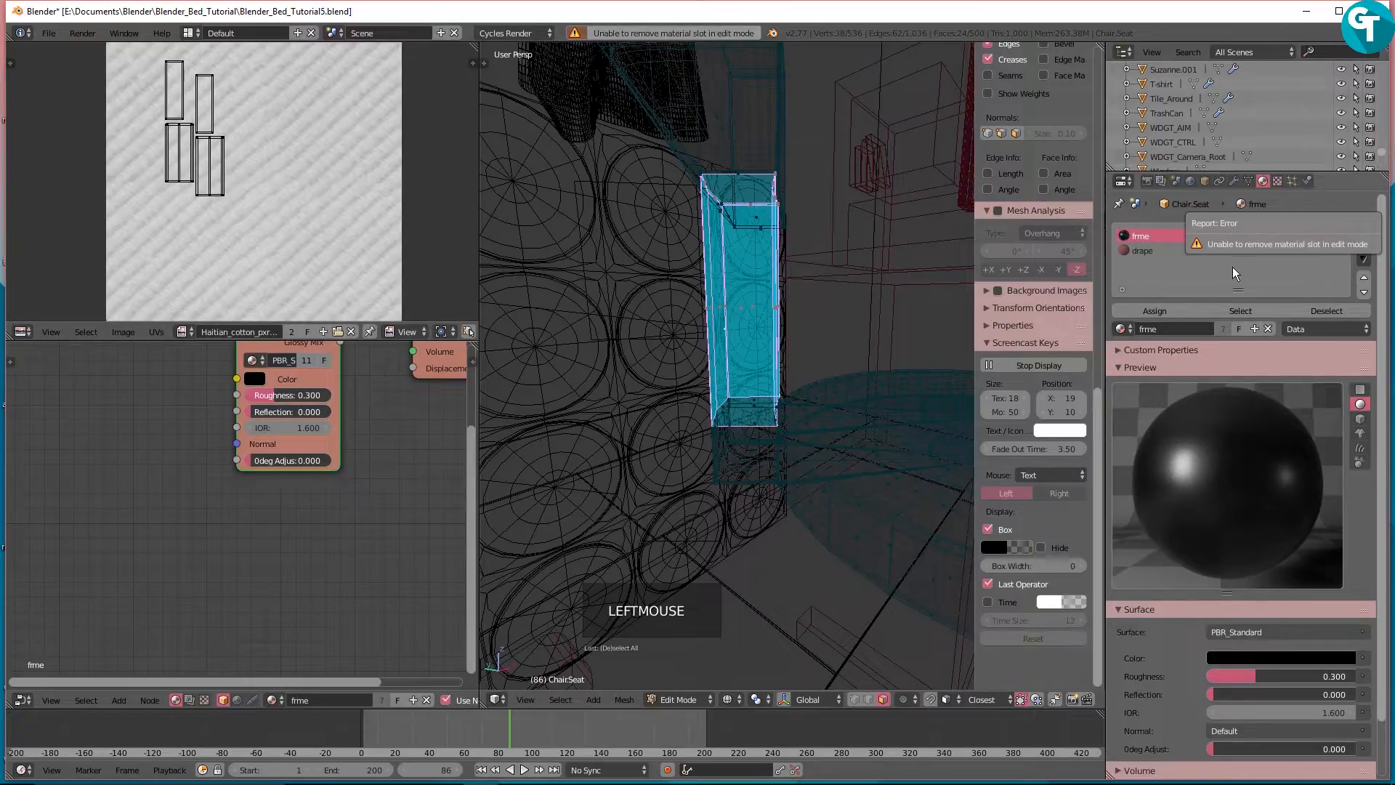
{"action": "key", "text": "Tab"}
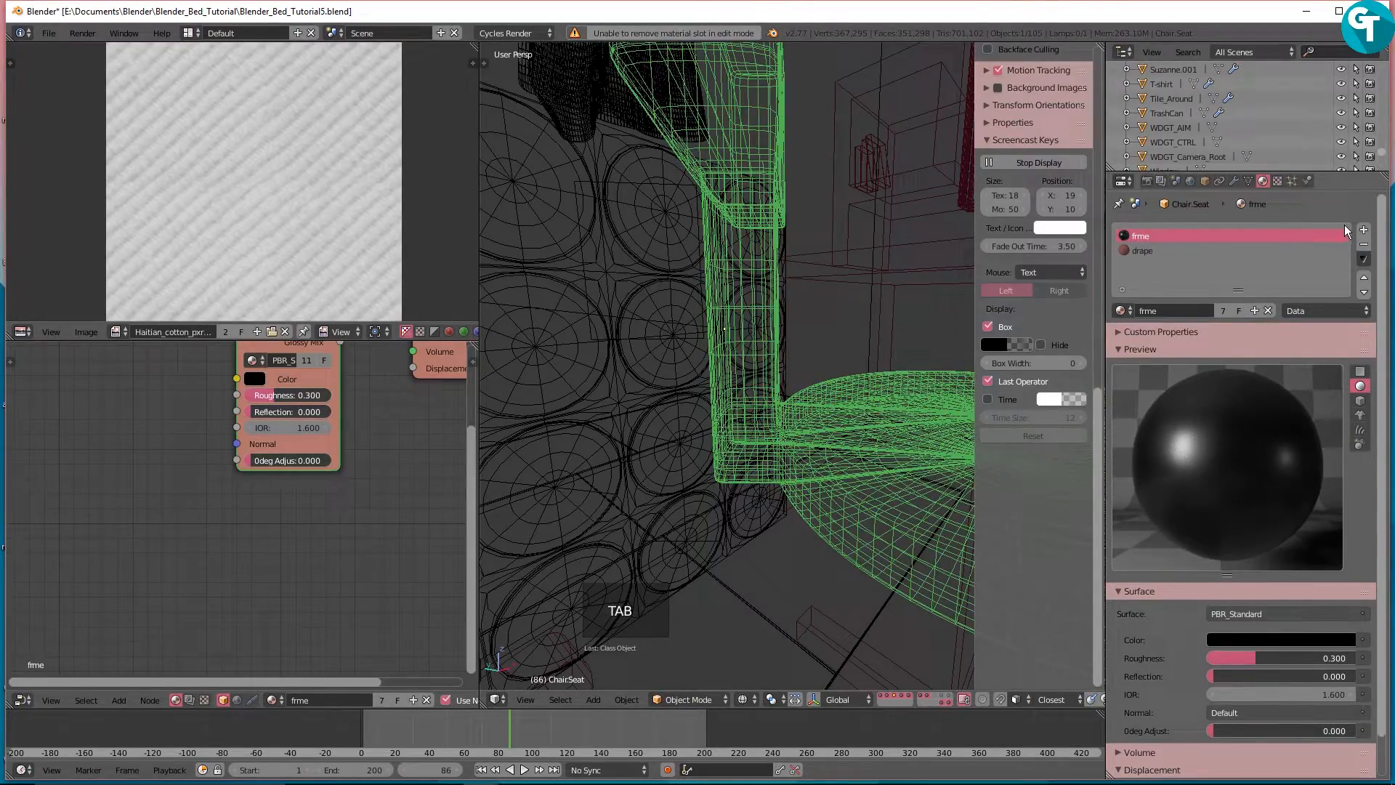
{"action": "left_click", "coordinate": [1364, 246]}
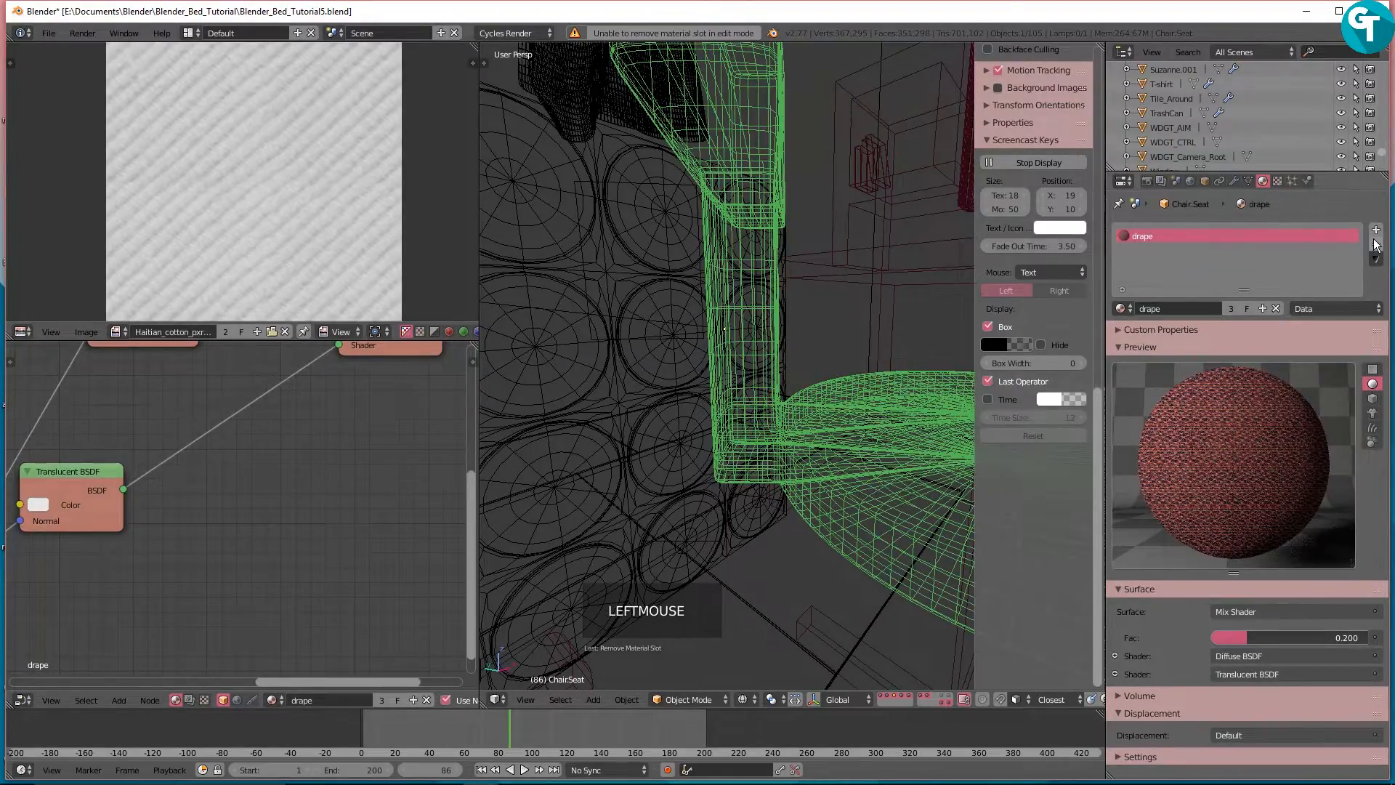
{"action": "left_click", "coordinate": [1375, 245]}
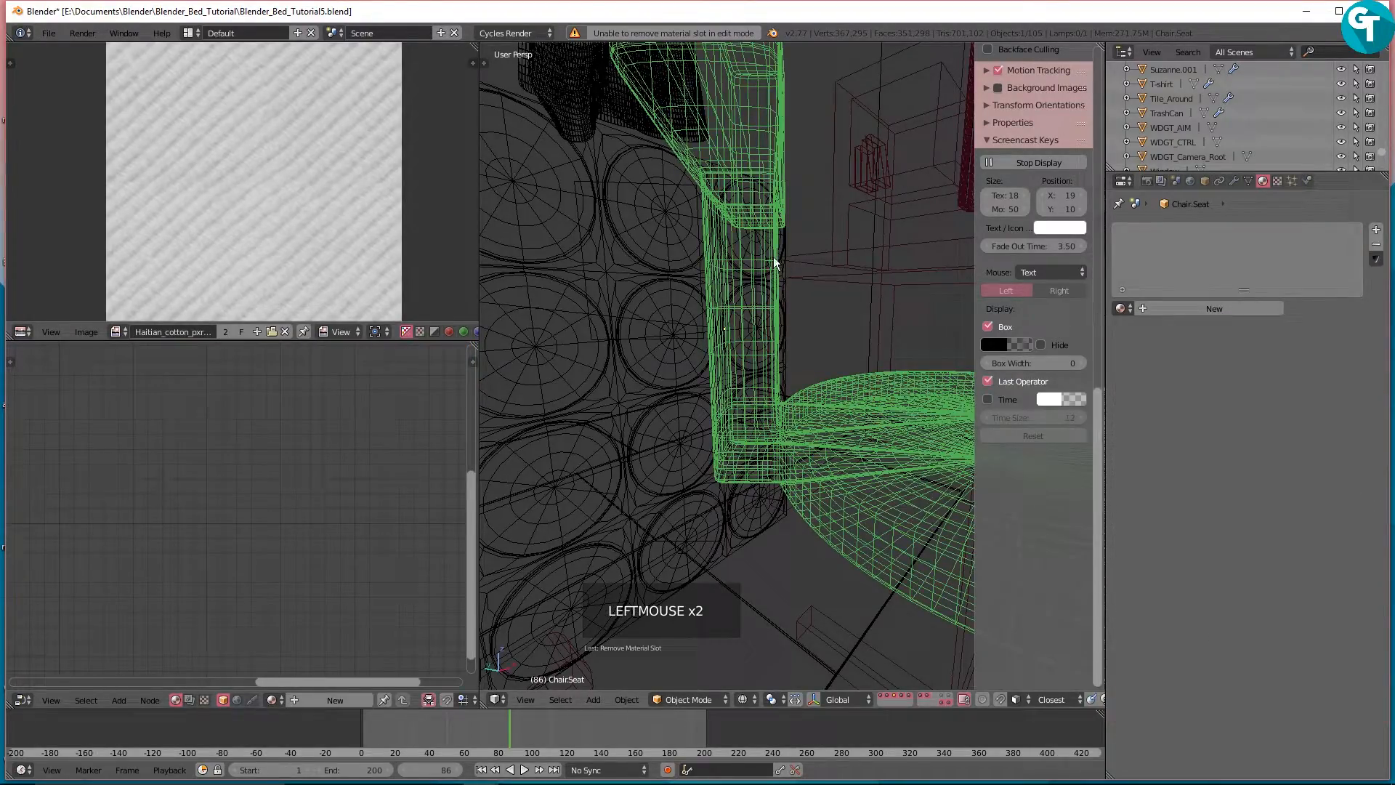
Step: Add a material slot in Edit Mode, choose the existing Black.02 material, and assign it to the selected support faces
{"action": "key", "text": "Tab"}
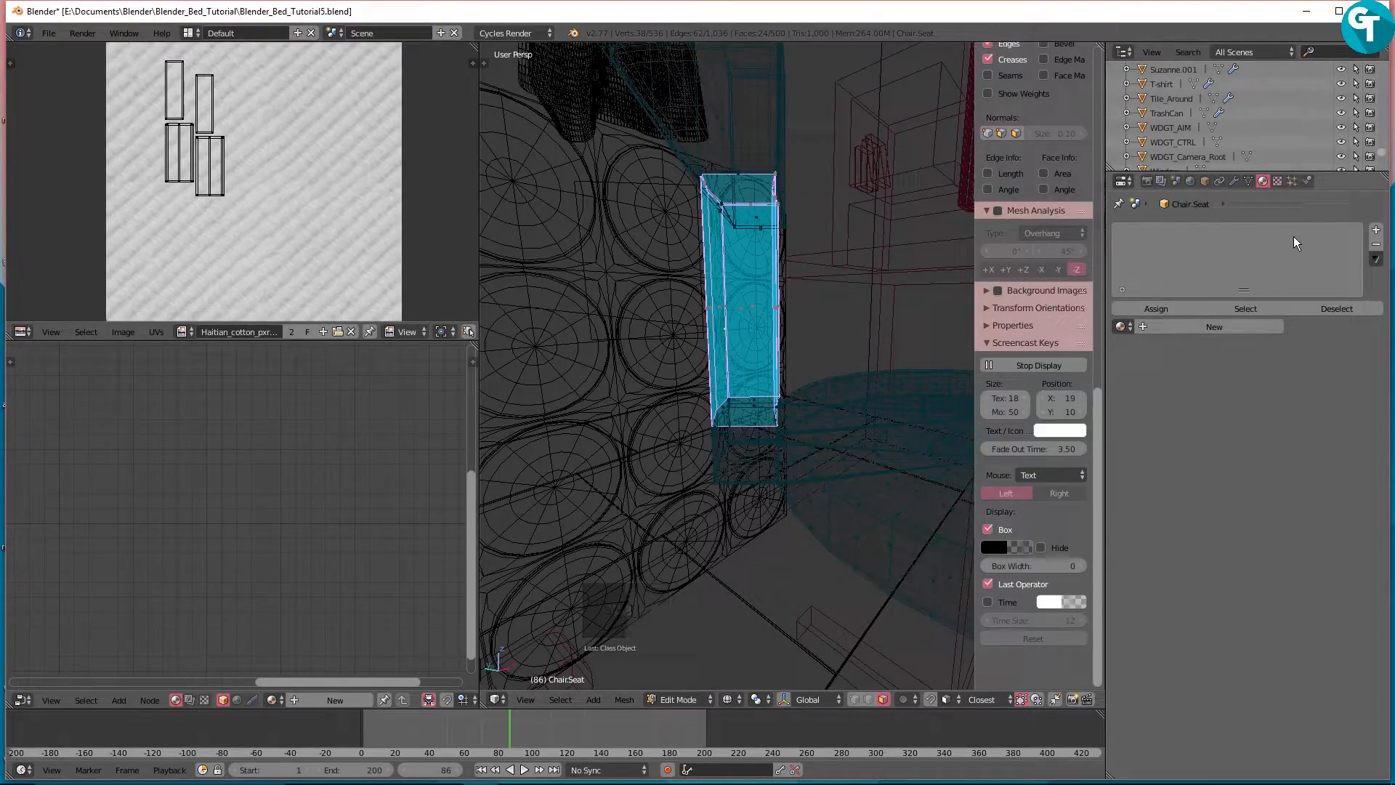
{"action": "left_click", "coordinate": [1194, 328]}
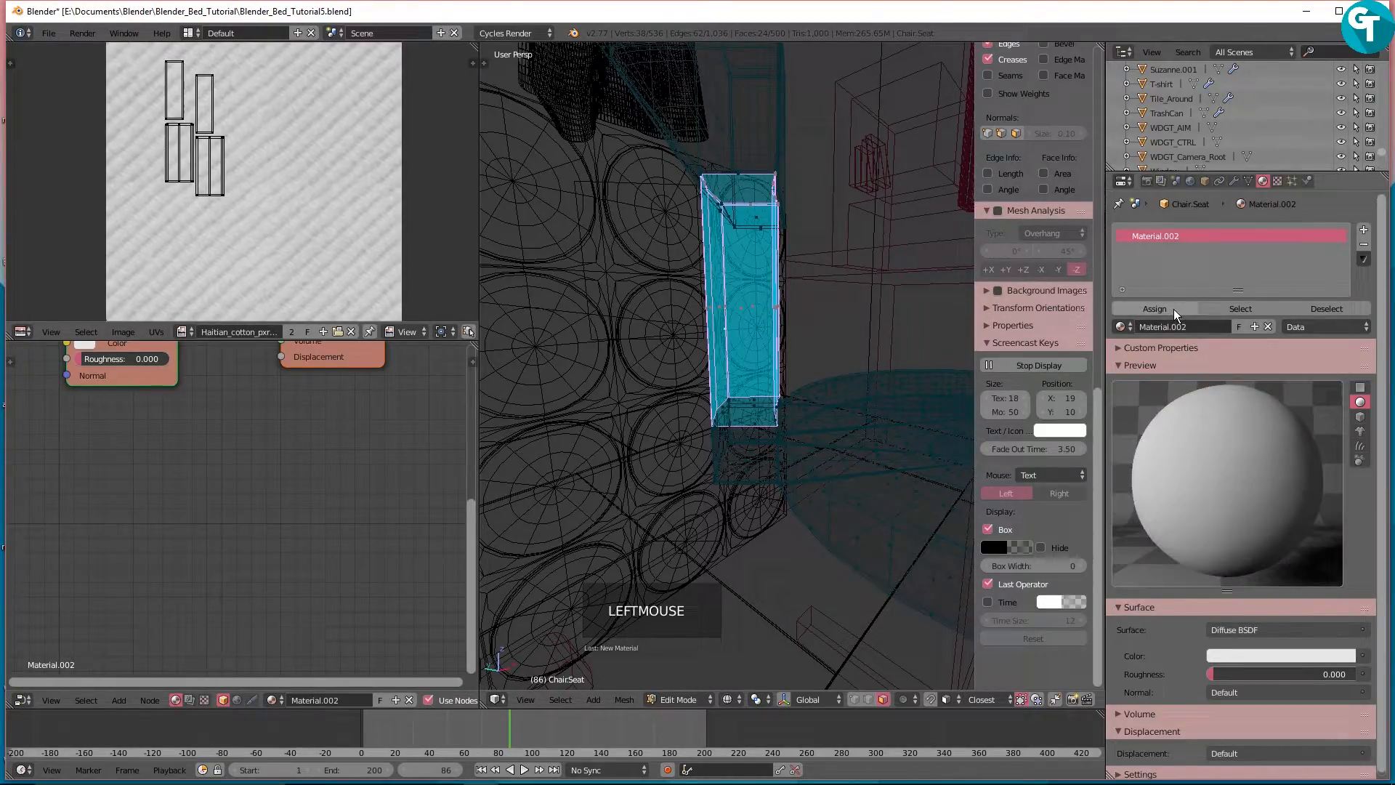
{"action": "left_click", "coordinate": [1122, 327]}
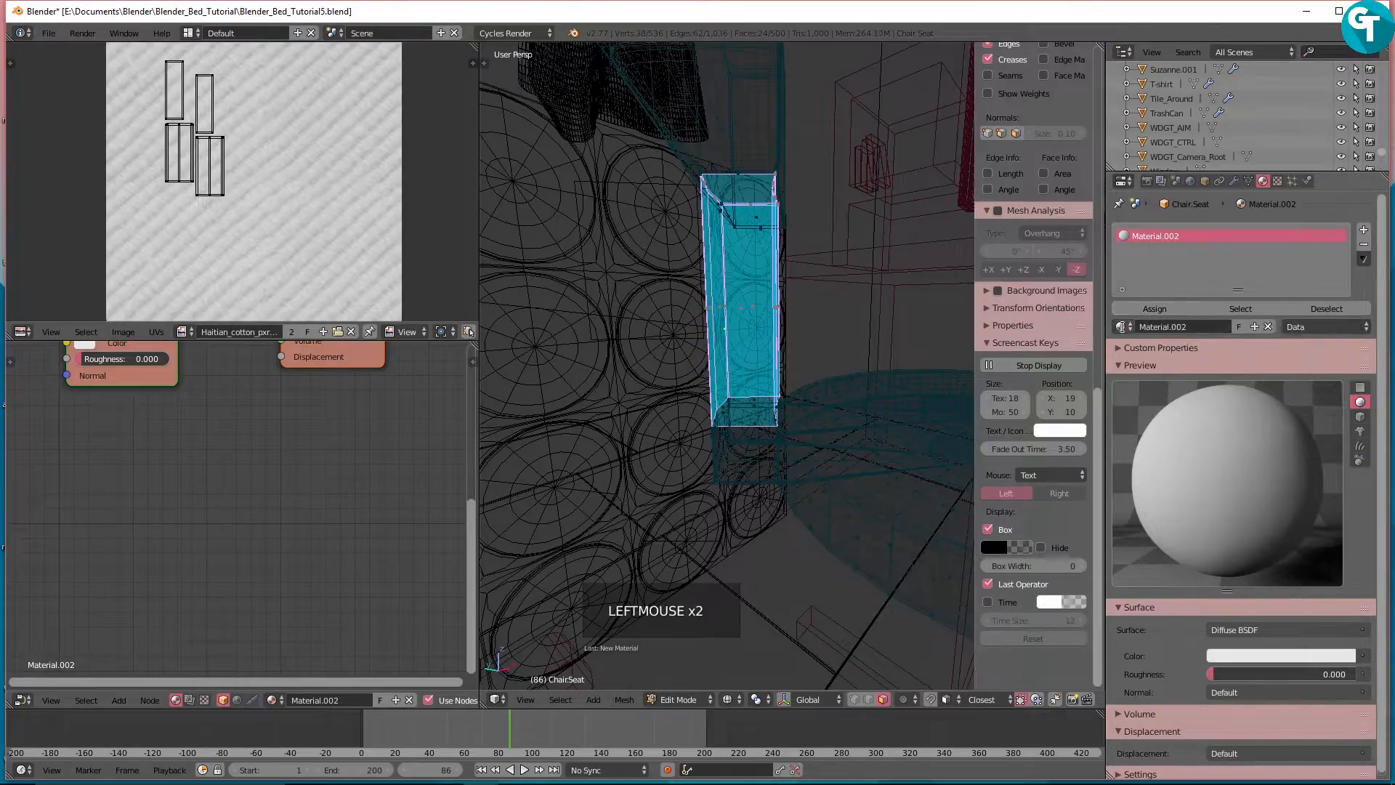
{"action": "type", "text": "black"}
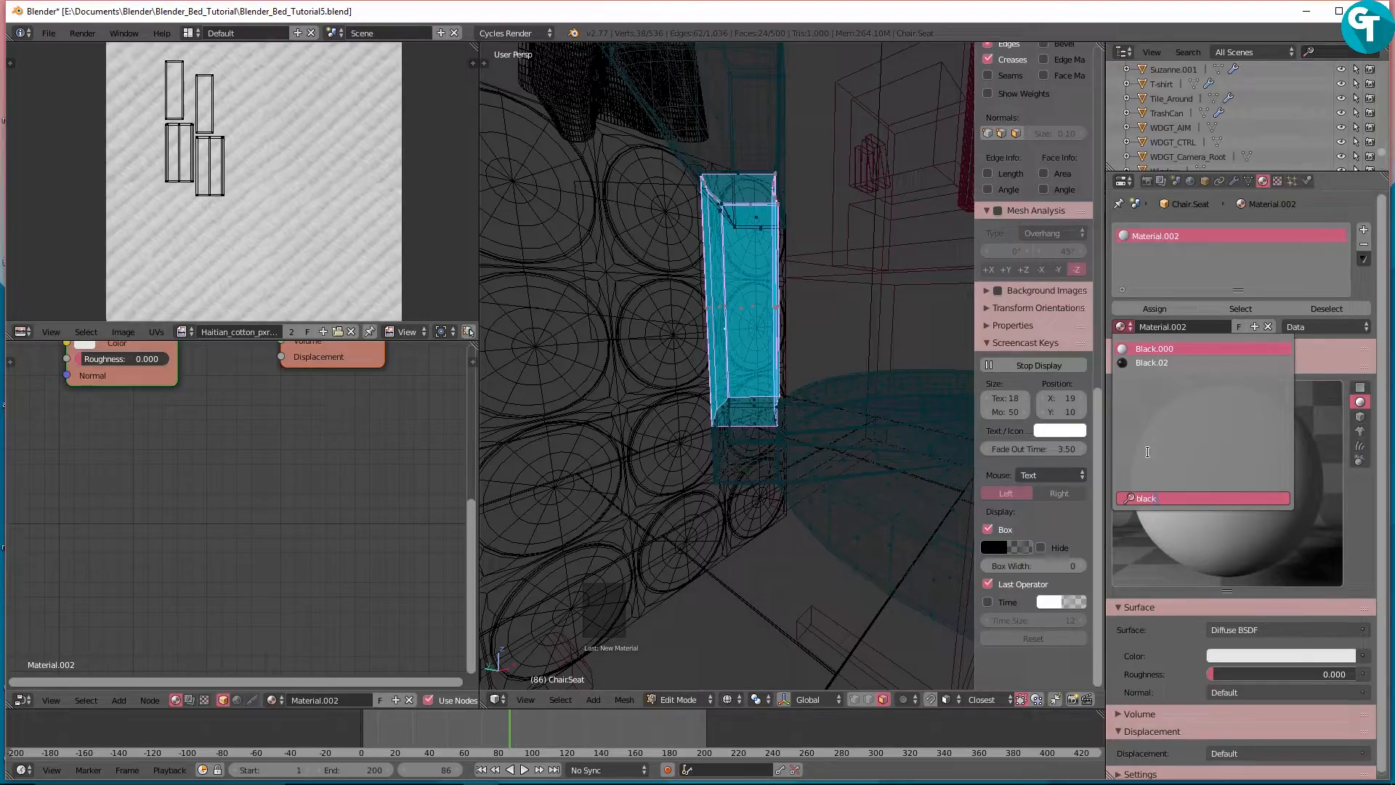
{"action": "left_click", "coordinate": [1155, 362]}
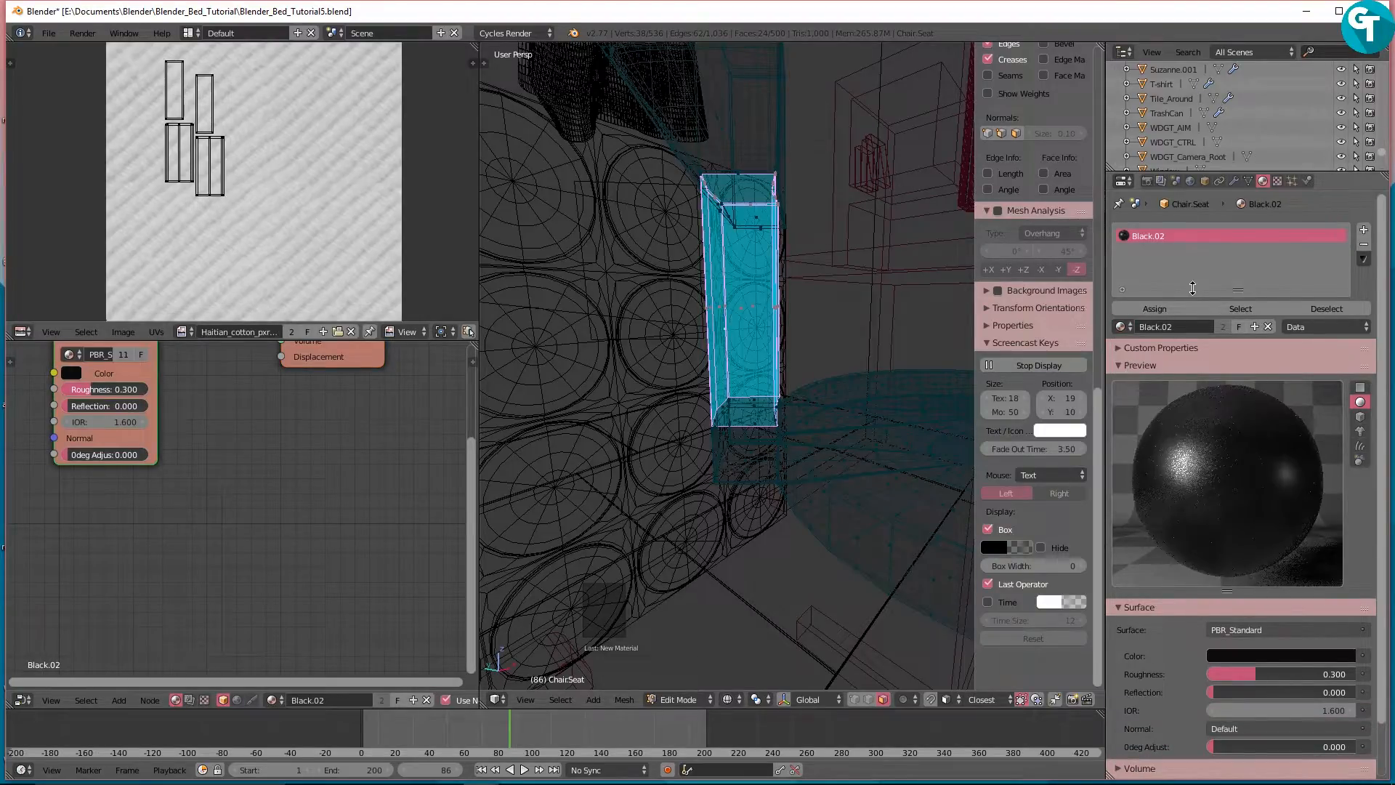
{"action": "left_click", "coordinate": [1156, 309]}
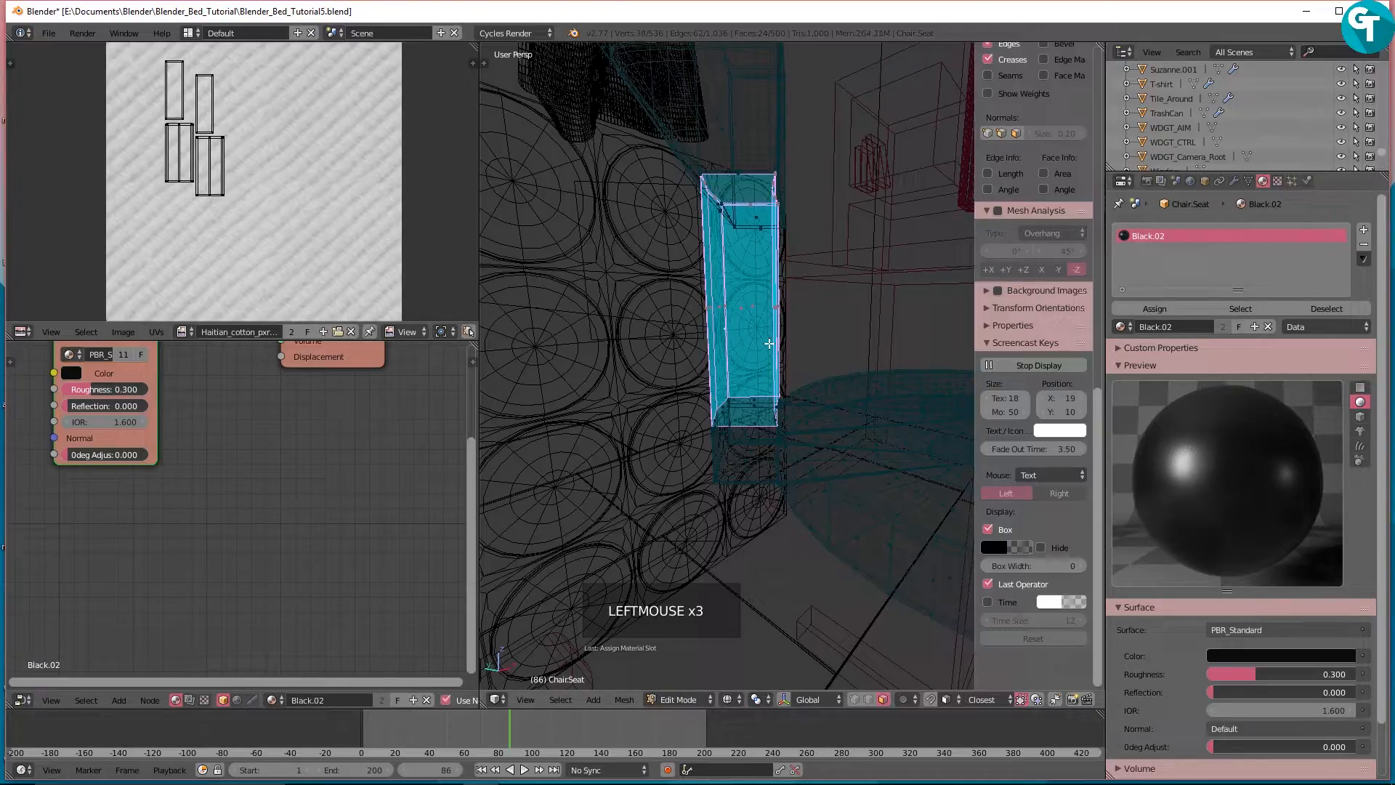
Step: Invert the face selection to cover everything except the upright support, and add a second material slot with a new material
{"action": "key", "text": "ctrl+i"}
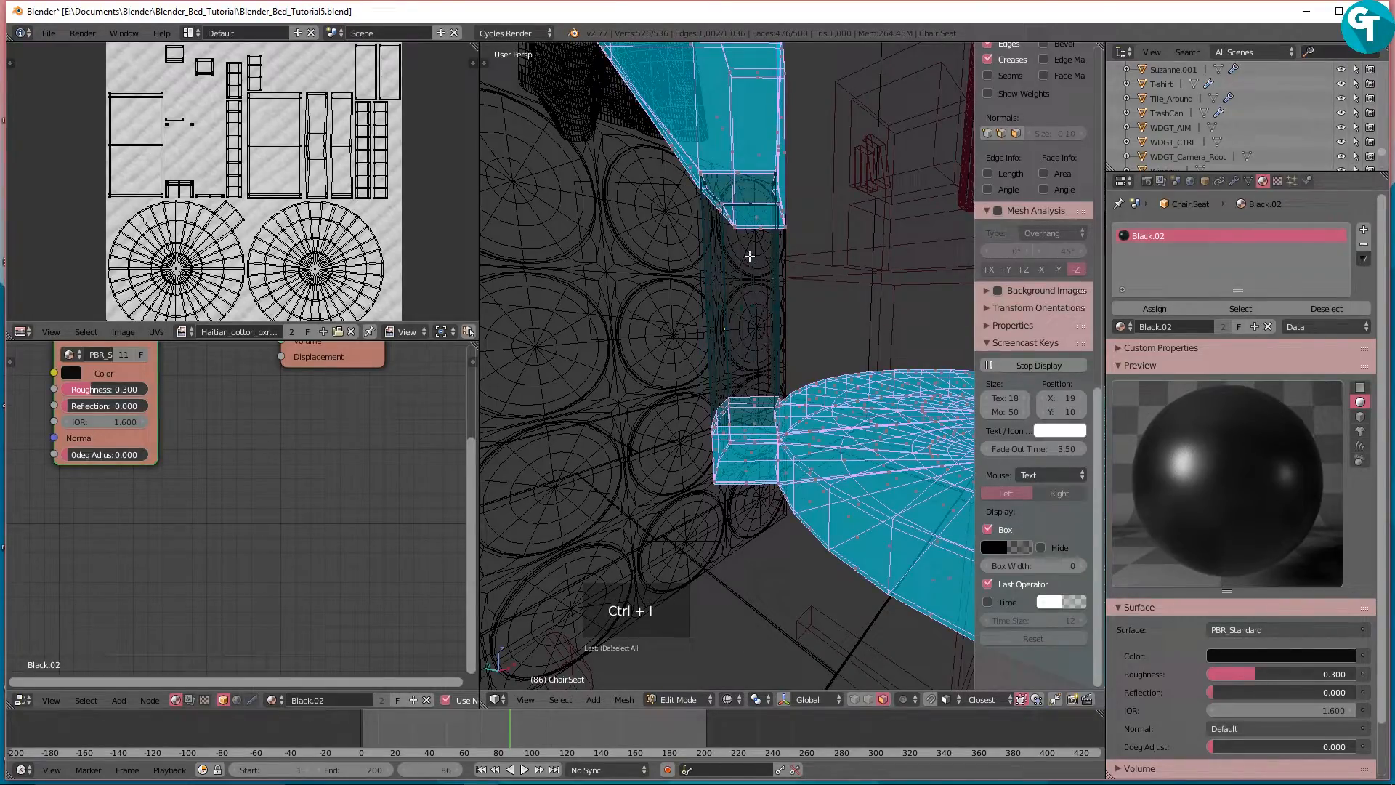
{"action": "scroll", "coordinate": [779, 244], "scroll_direction": "down", "scroll_amount": 1}
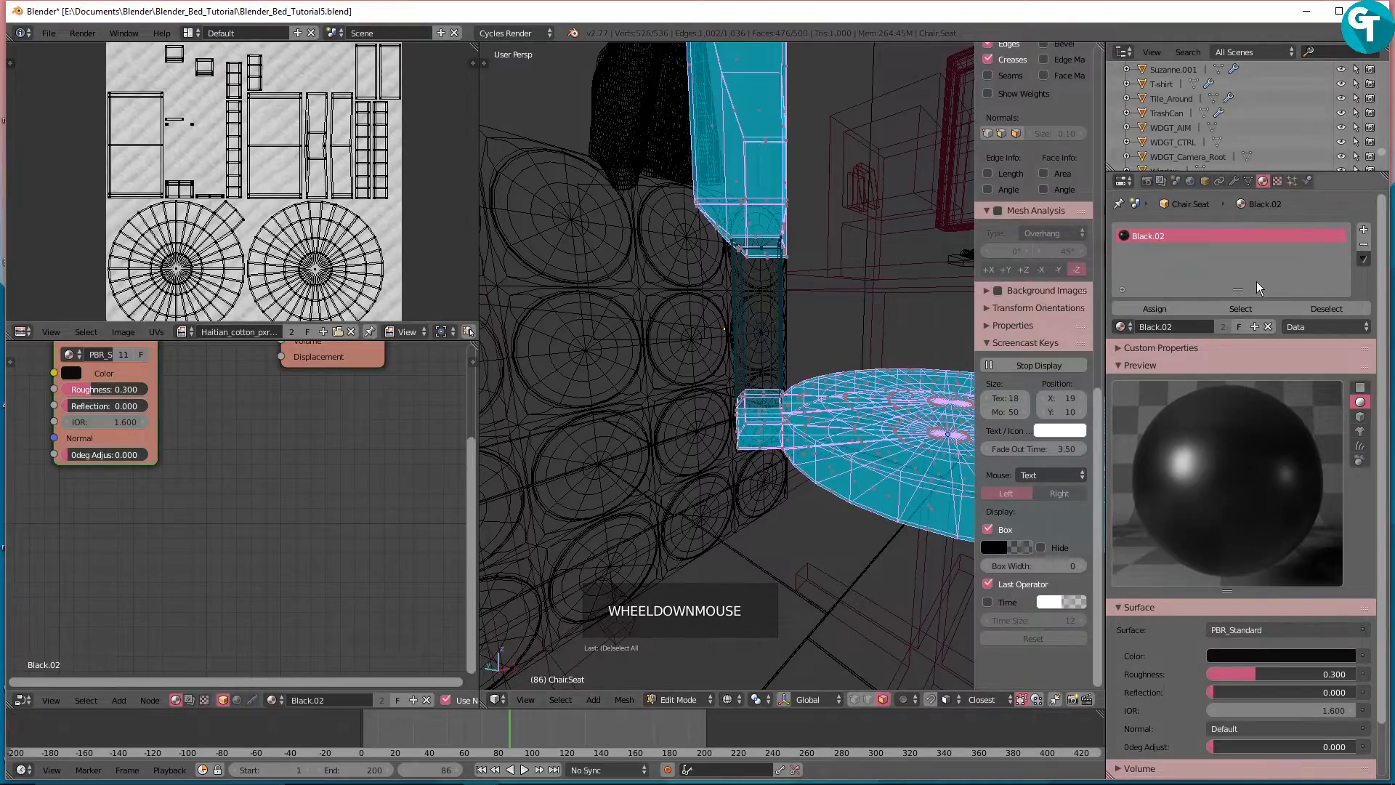
{"action": "left_click", "coordinate": [1364, 229]}
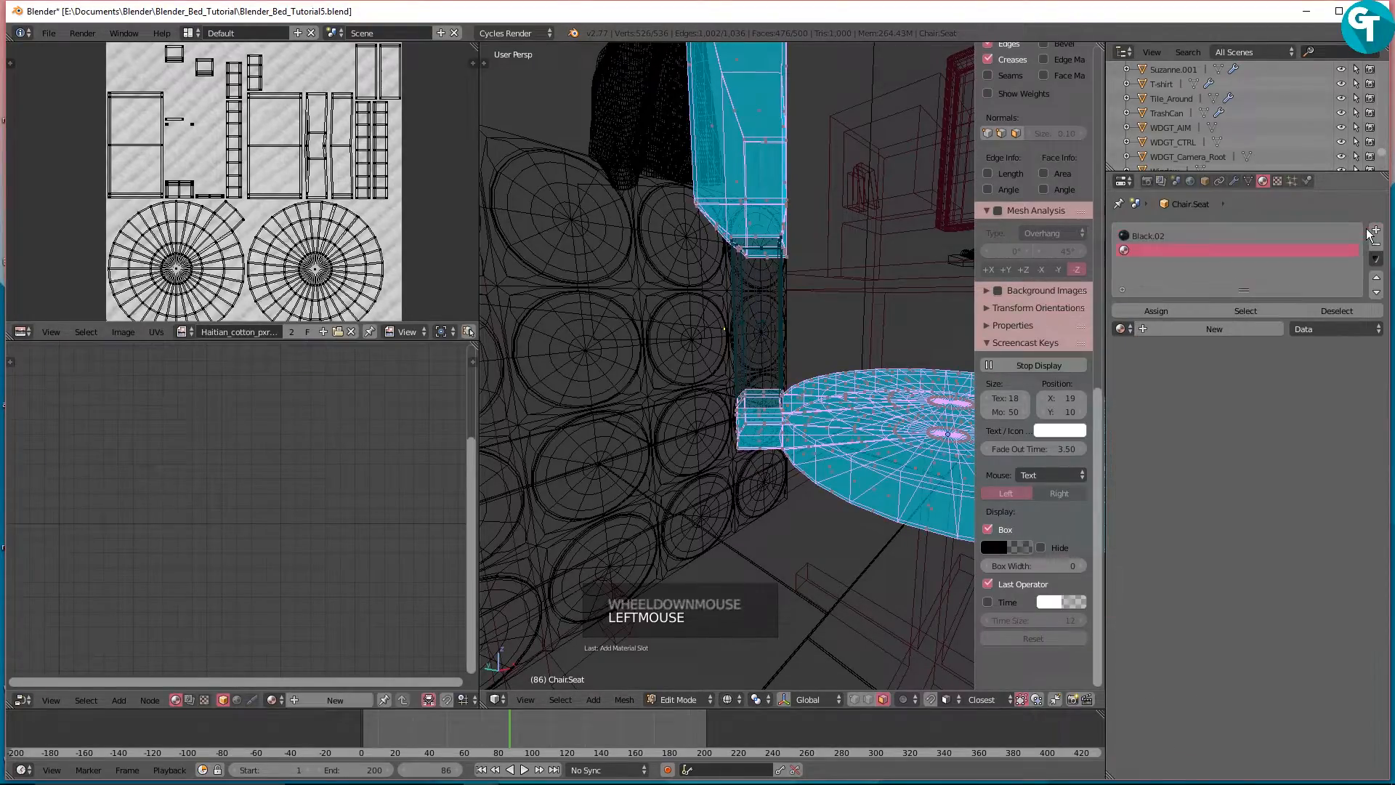
{"action": "left_click", "coordinate": [1211, 328]}
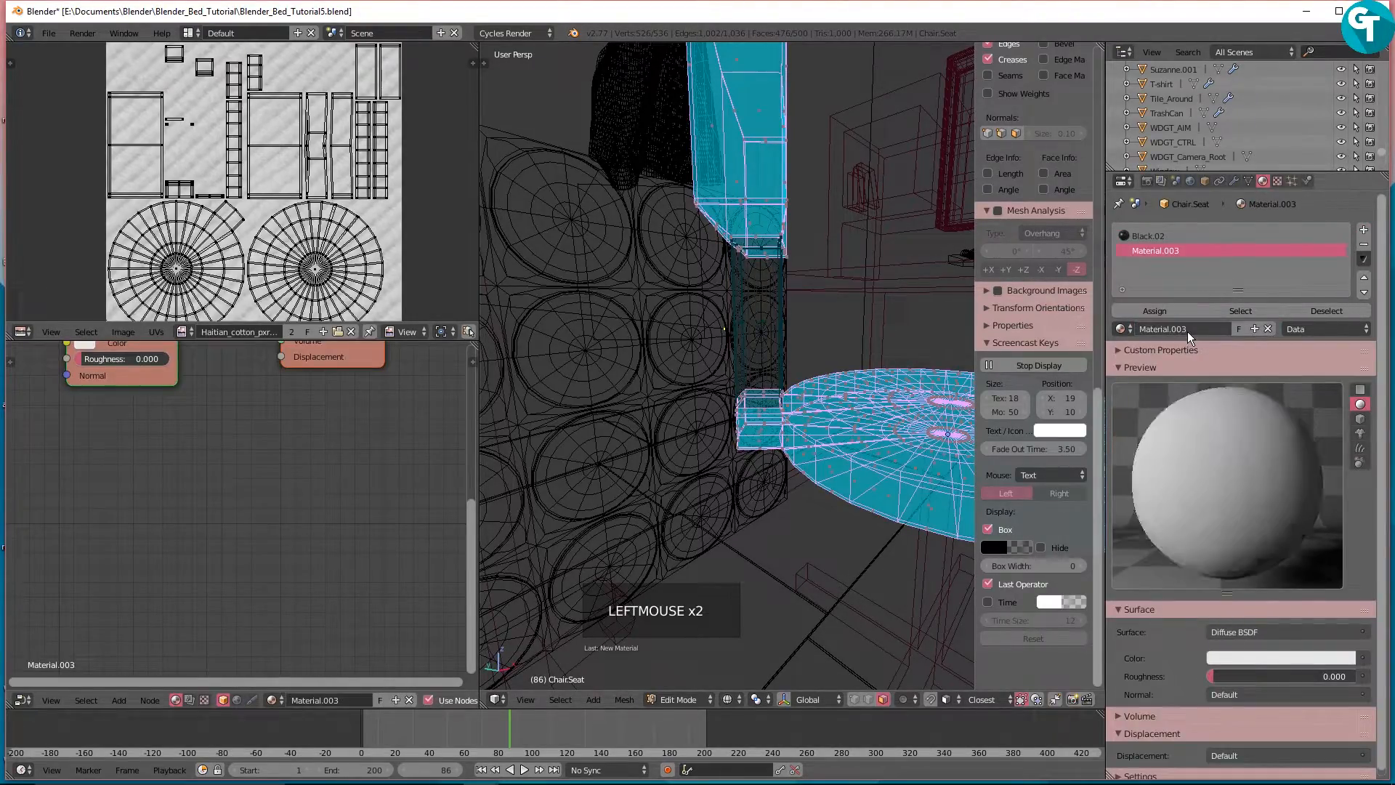
Step: Replace the new material with the existing drape material, assign it to the selected faces, and return to Object Mode
{"action": "left_click", "coordinate": [1120, 329]}
{"action": "type", "text": "dr"}
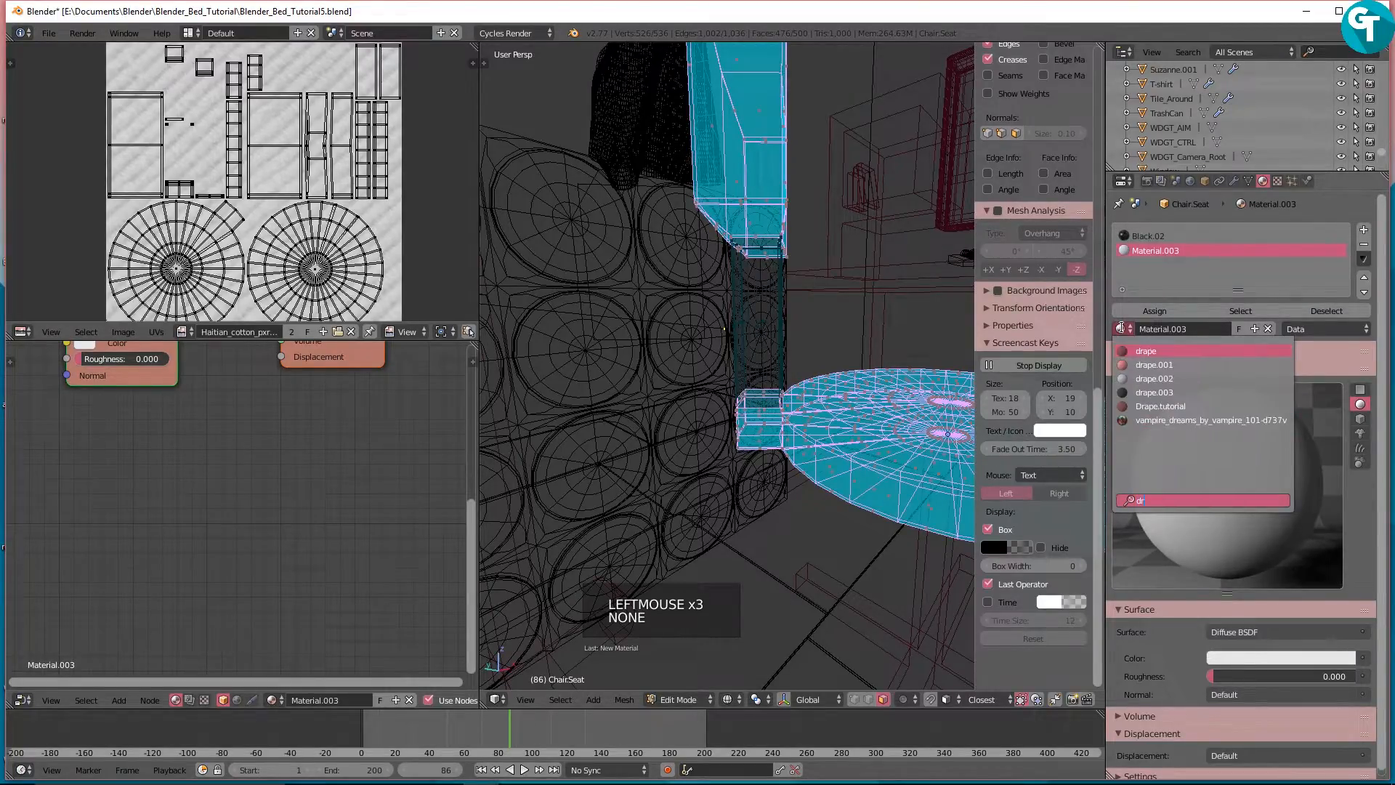
{"action": "type", "text": "ap"}
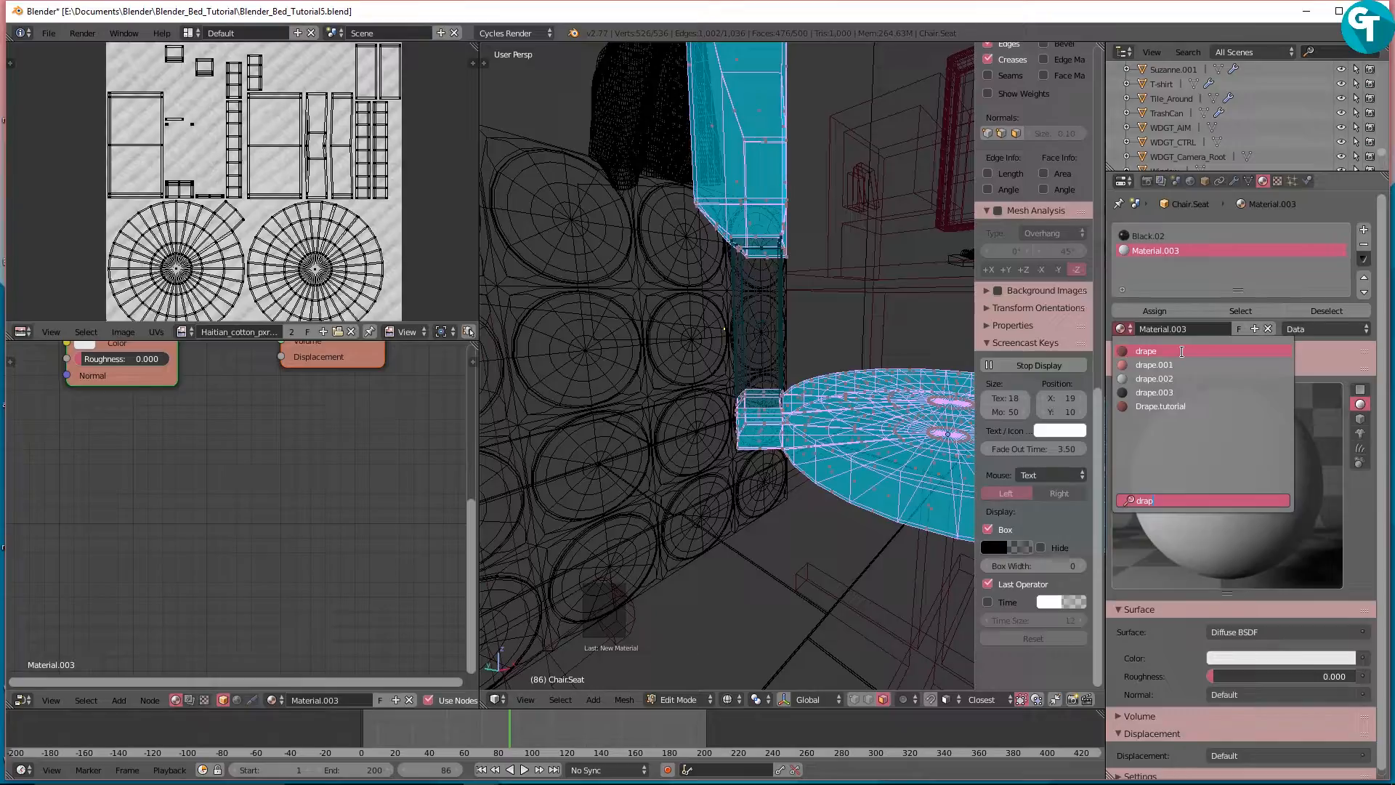
{"action": "key", "text": "Return"}
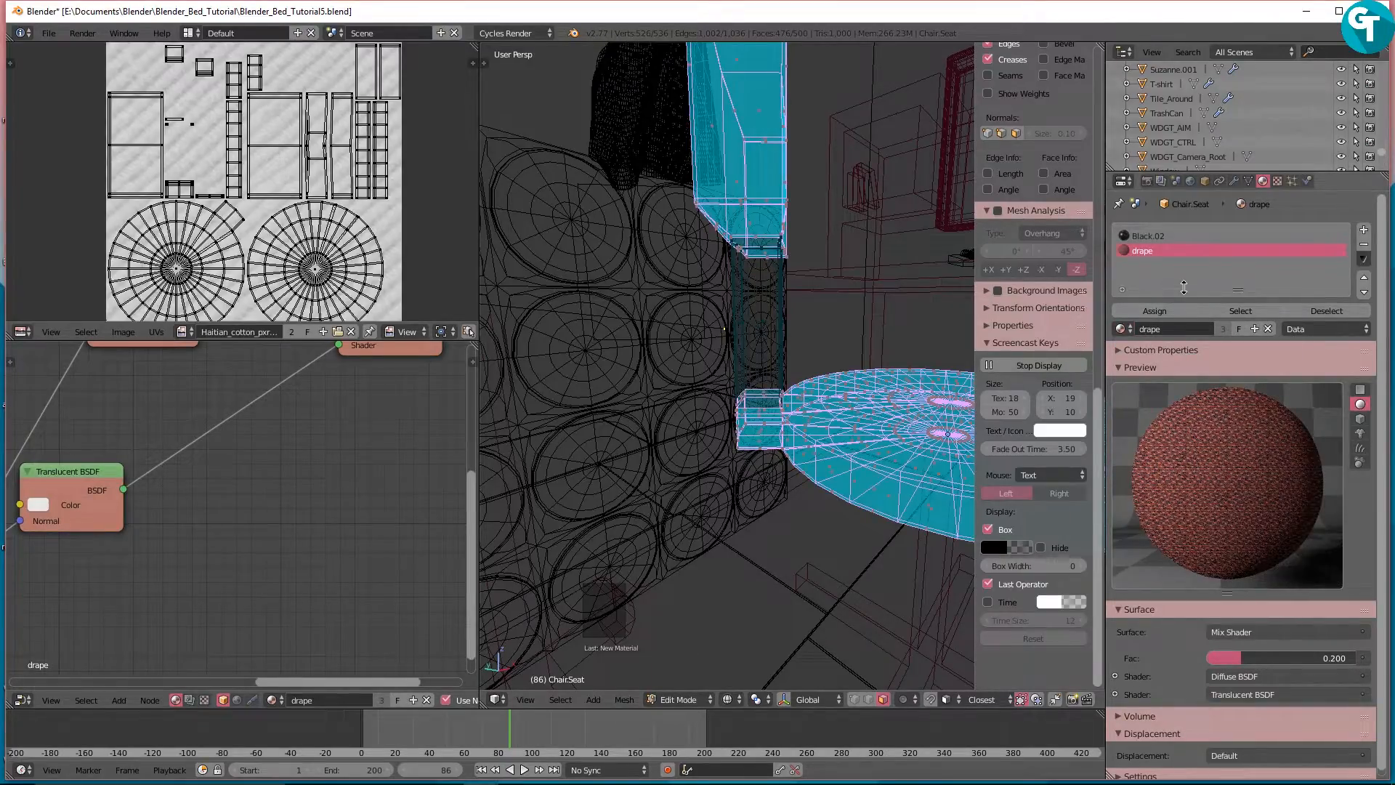
{"action": "left_click", "coordinate": [1155, 310]}
{"action": "key", "text": "Tab"}
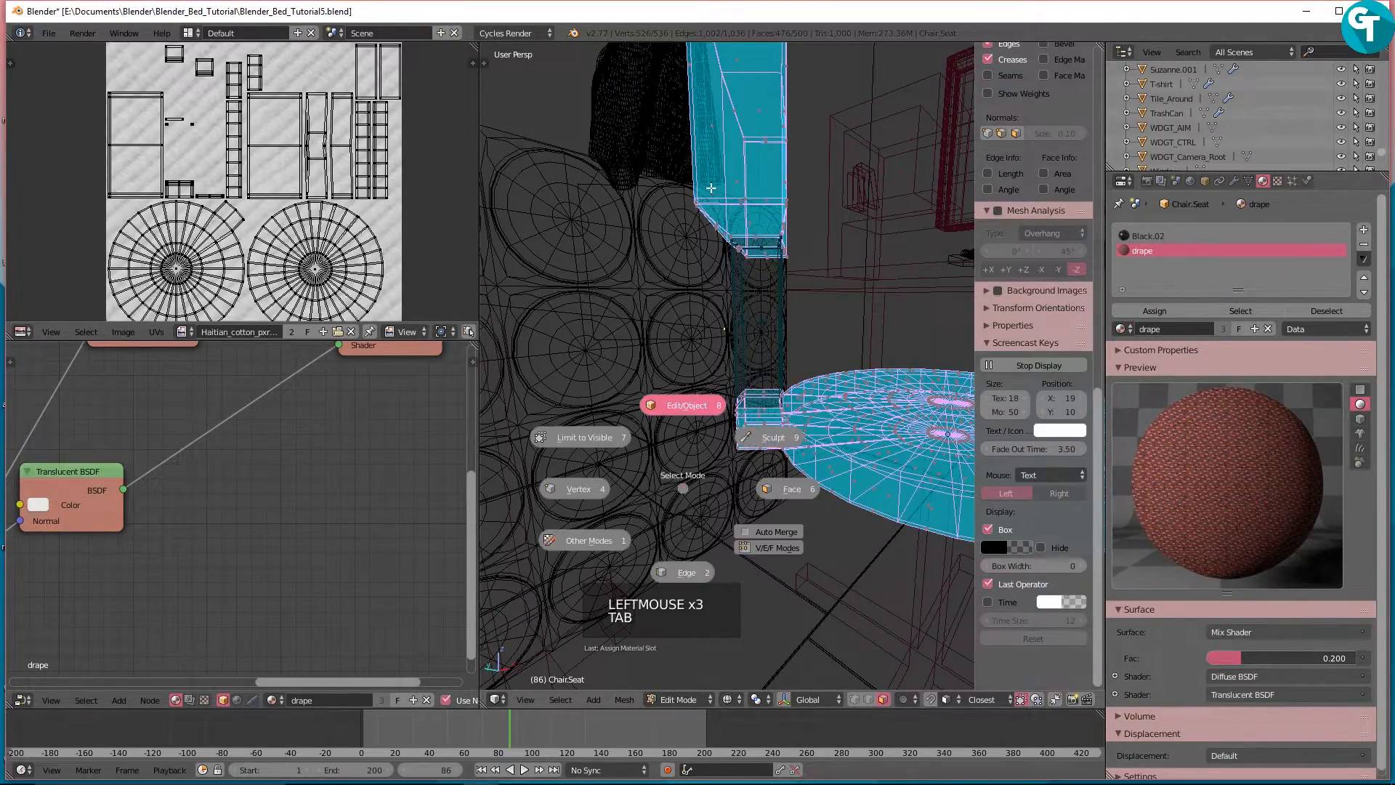
Step: Show the scene in solid shading and draw a render border around the chair's backrest, upright support and part of the seat
{"action": "scroll", "coordinate": [726, 278], "scroll_direction": "down", "scroll_amount": 4}
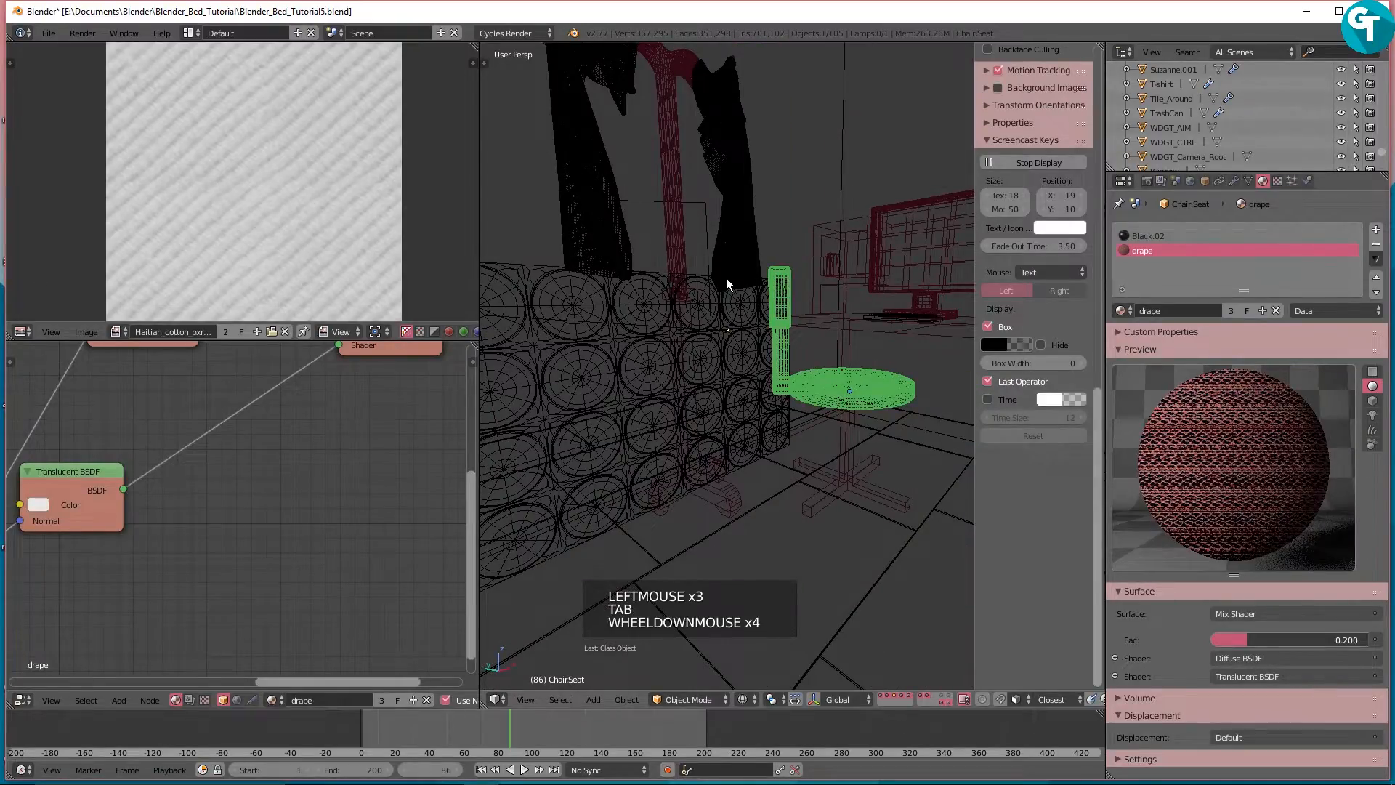
{"action": "middle_click_drag", "start_coordinate": [726, 277], "coordinate": [641, 266], "text": "shift"}
{"action": "key", "text": "z"}
{"action": "scroll", "coordinate": [619, 351], "scroll_direction": "up", "scroll_amount": 3}
{"action": "middle_click_drag", "start_coordinate": [619, 351], "coordinate": [712, 402], "text": "shift"}
{"action": "key", "text": "ctrl+b"}
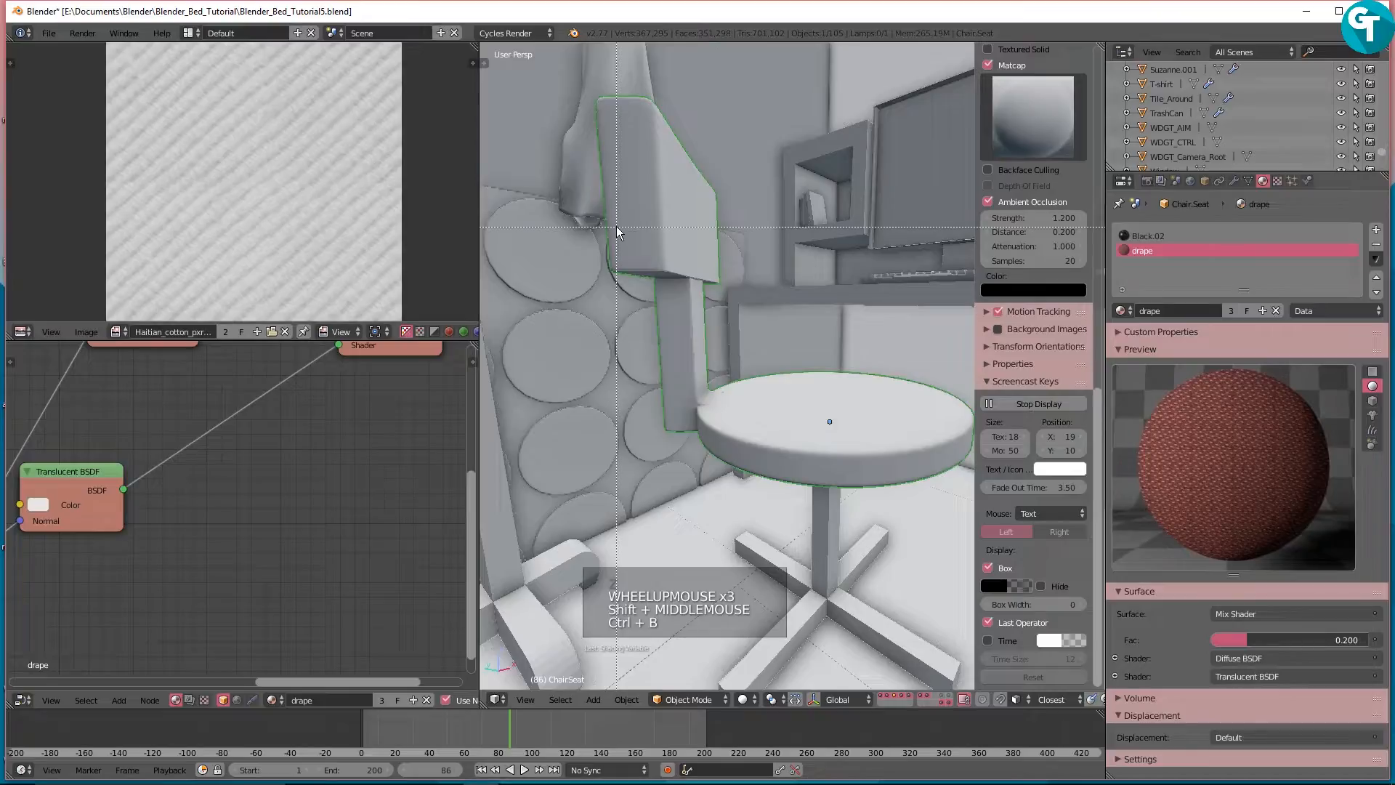
{"action": "left_click_drag", "start_coordinate": [598, 134], "coordinate": [702, 334]}
{"action": "left_click_drag", "start_coordinate": [775, 444], "coordinate": [839, 523]}
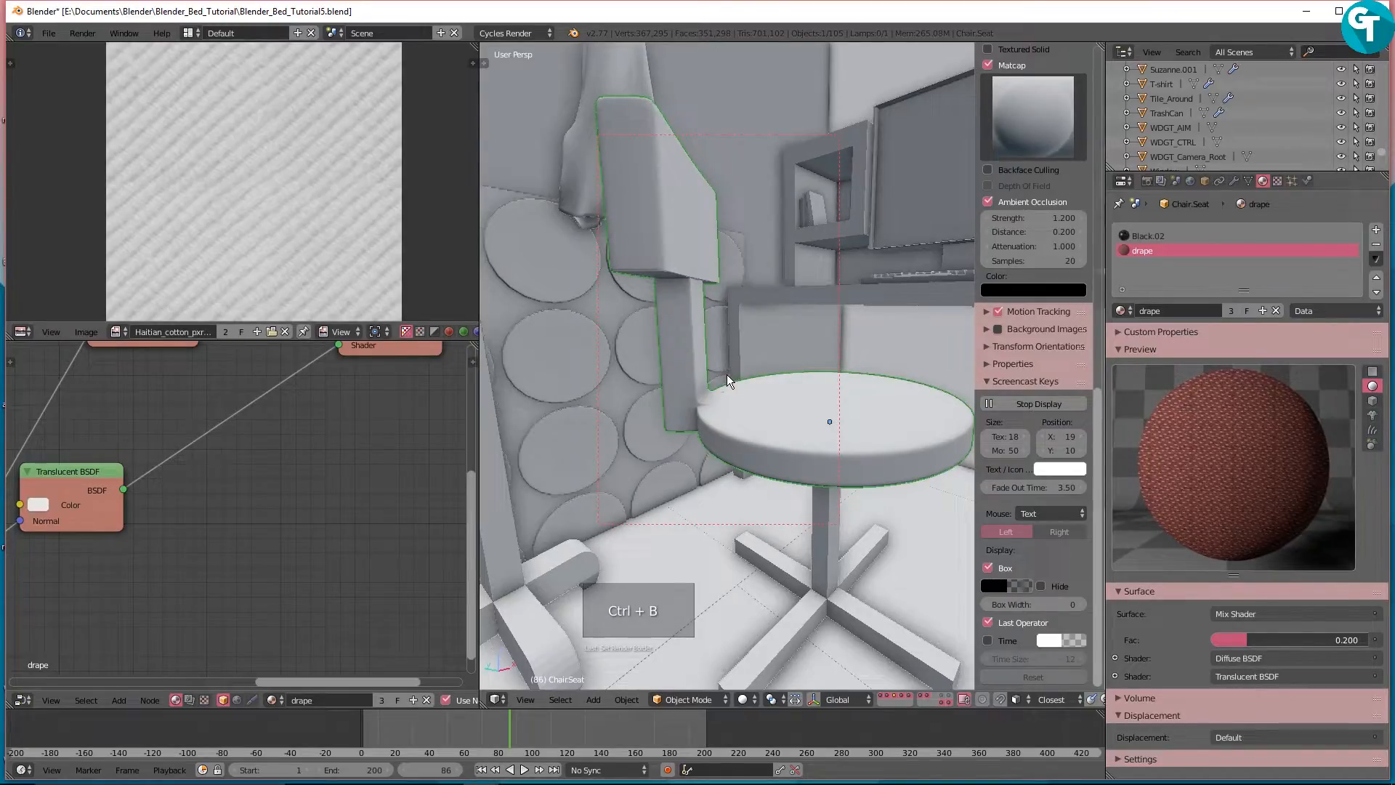
Step: Preview the bordered chair region in rendered shading, and return the viewport to solid shading
{"action": "key", "text": "z"}
{"action": "left_click", "coordinate": [848, 331]}
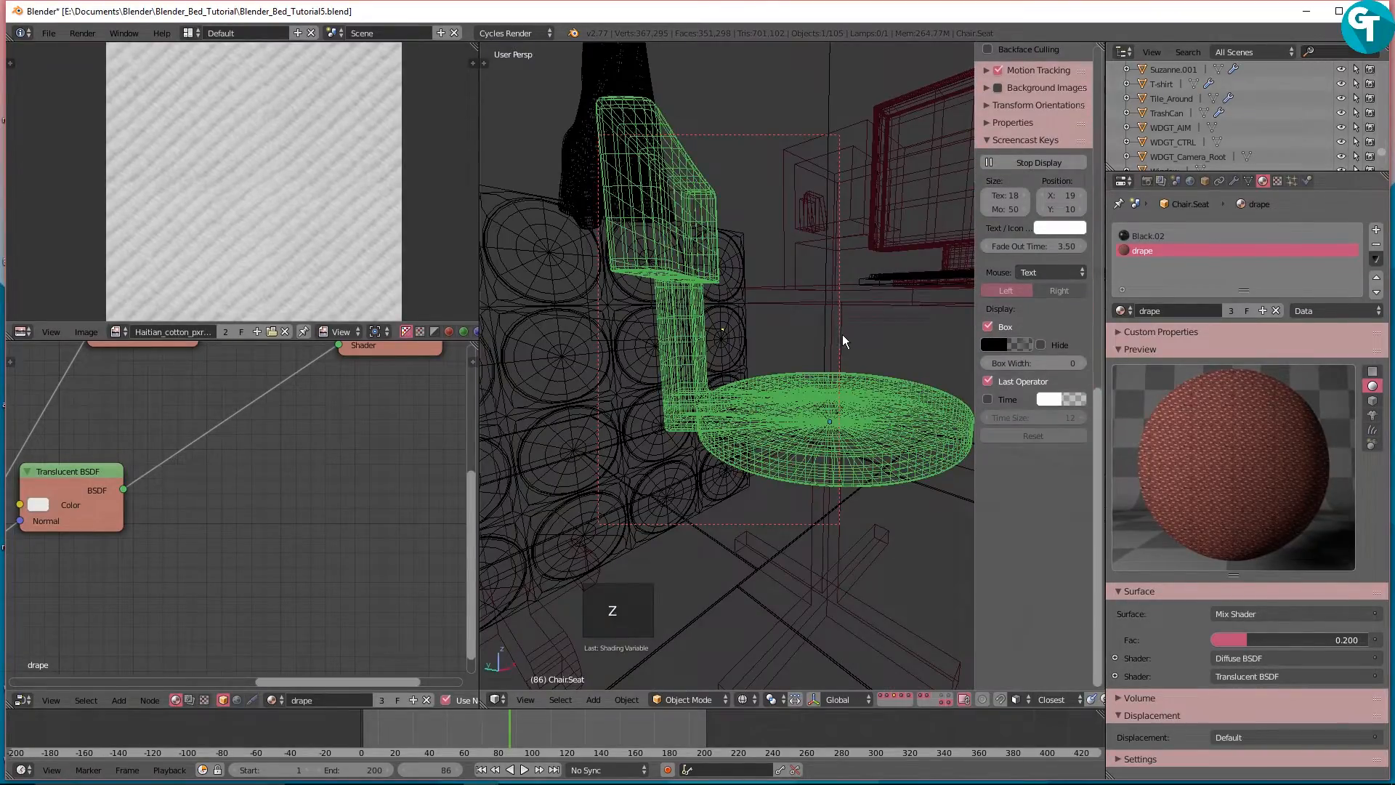
{"action": "key", "text": "z"}
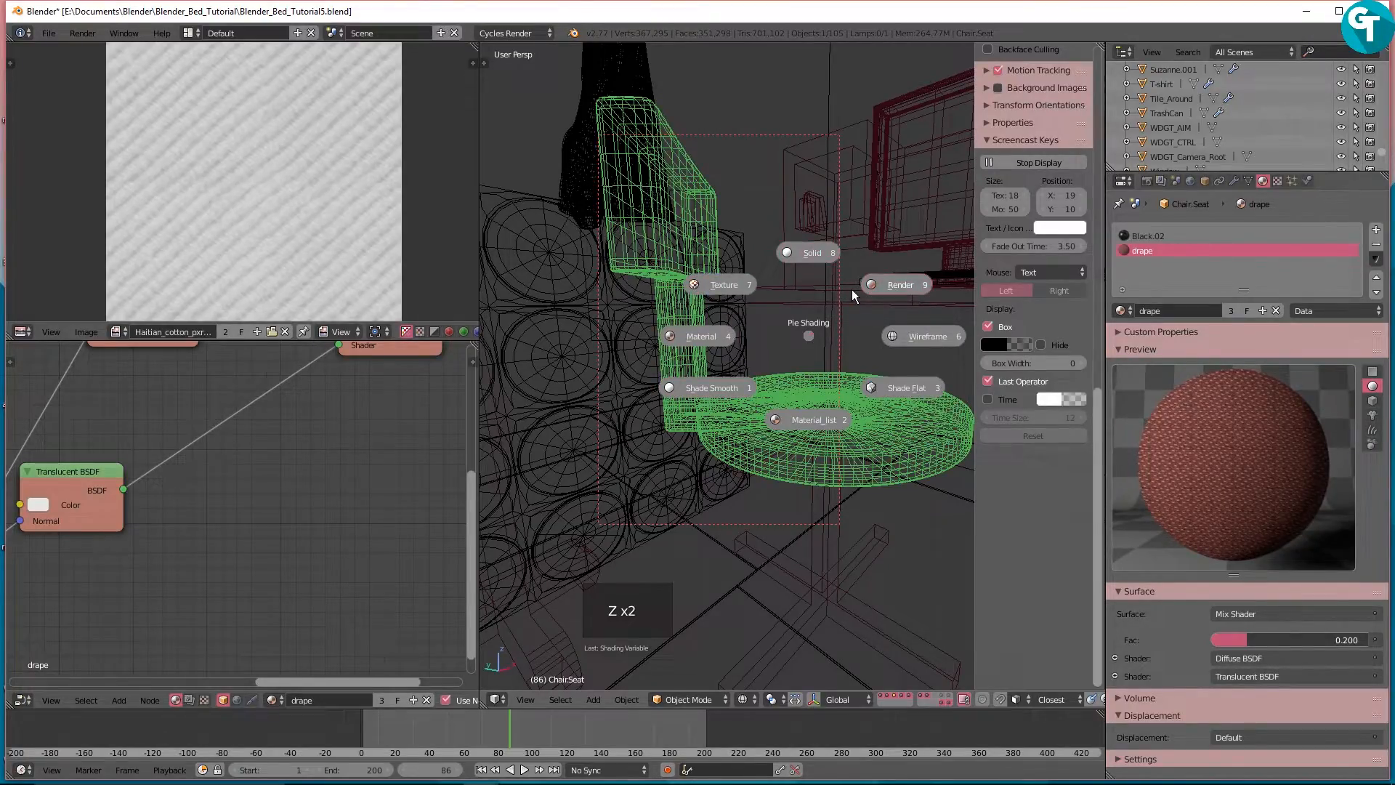
{"action": "left_click", "coordinate": [852, 289]}
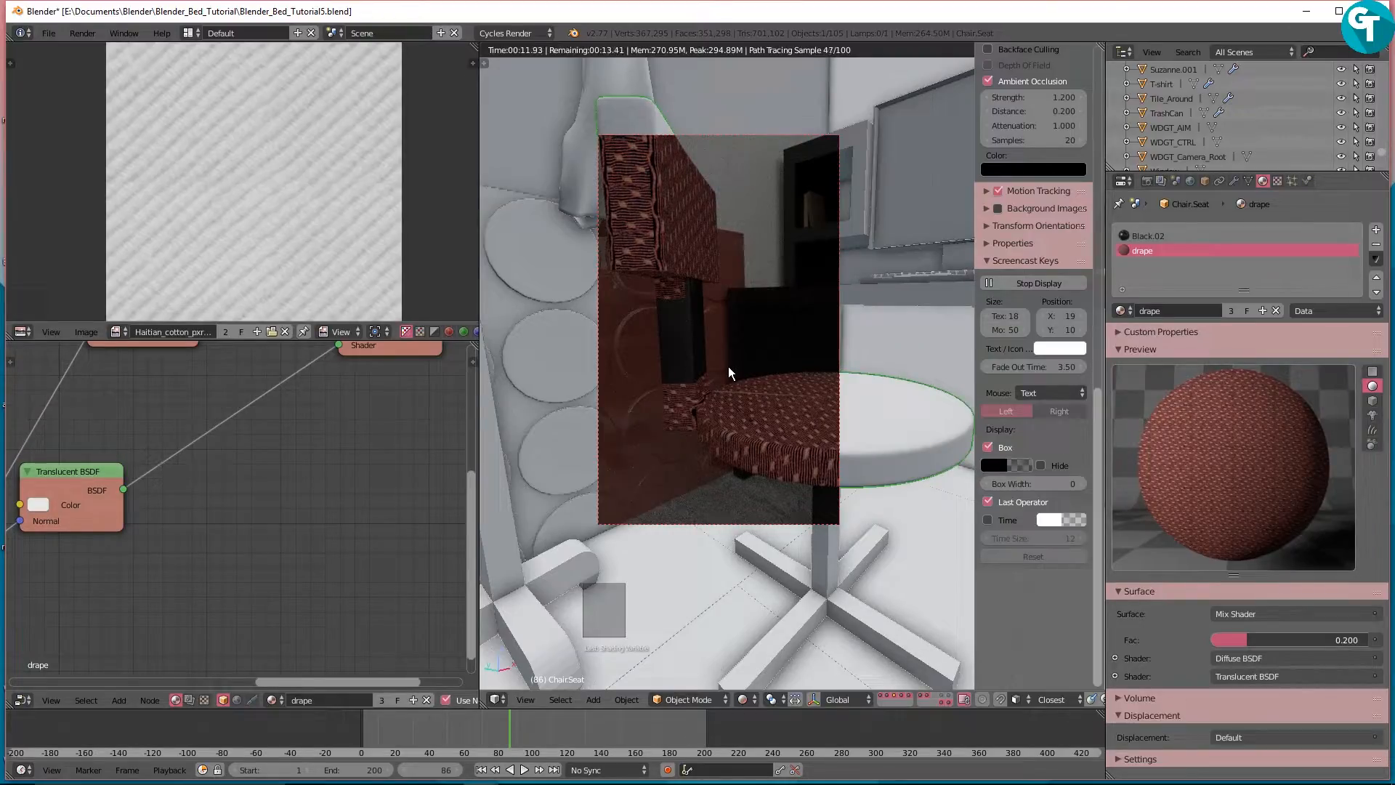
{"action": "key", "text": "z"}
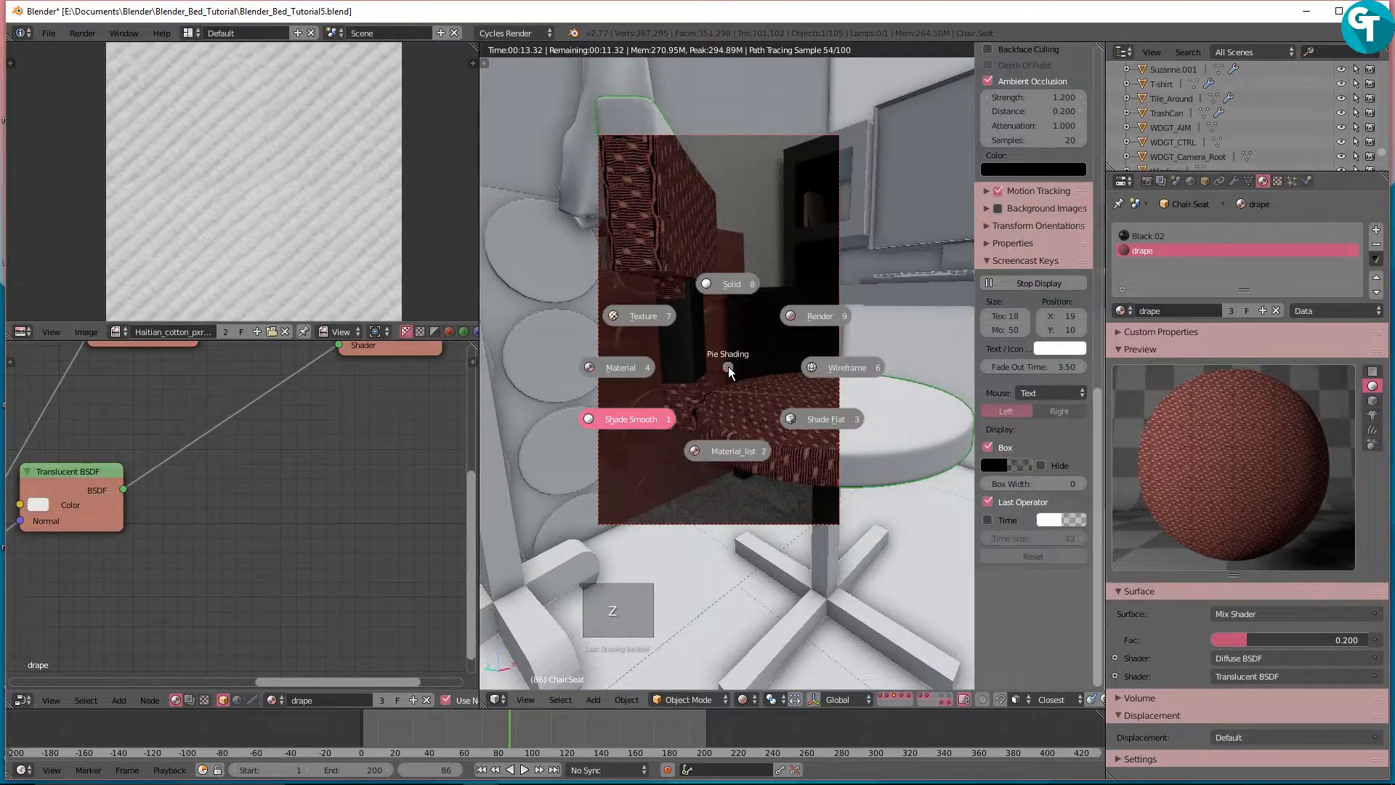
{"action": "left_click", "coordinate": [745, 294]}
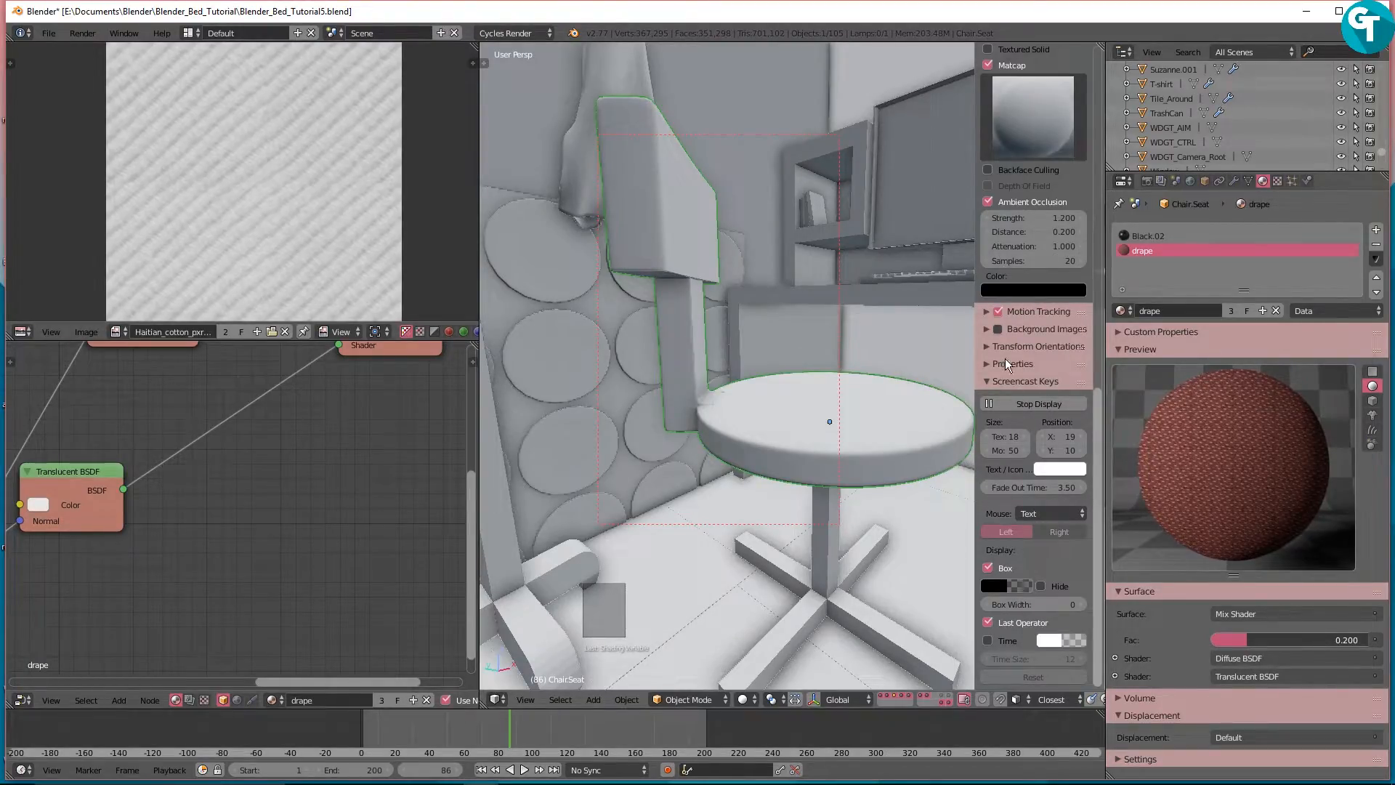
Step: Turn off the viewport's Render Border option and reveal all hidden objects in the scene
{"action": "scroll", "coordinate": [1030, 460], "scroll_direction": "down", "scroll_amount": 3}
{"action": "scroll", "coordinate": [1038, 407], "scroll_direction": "up", "scroll_amount": 11}
{"action": "scroll", "coordinate": [1030, 215], "scroll_direction": "up", "scroll_amount": 3}
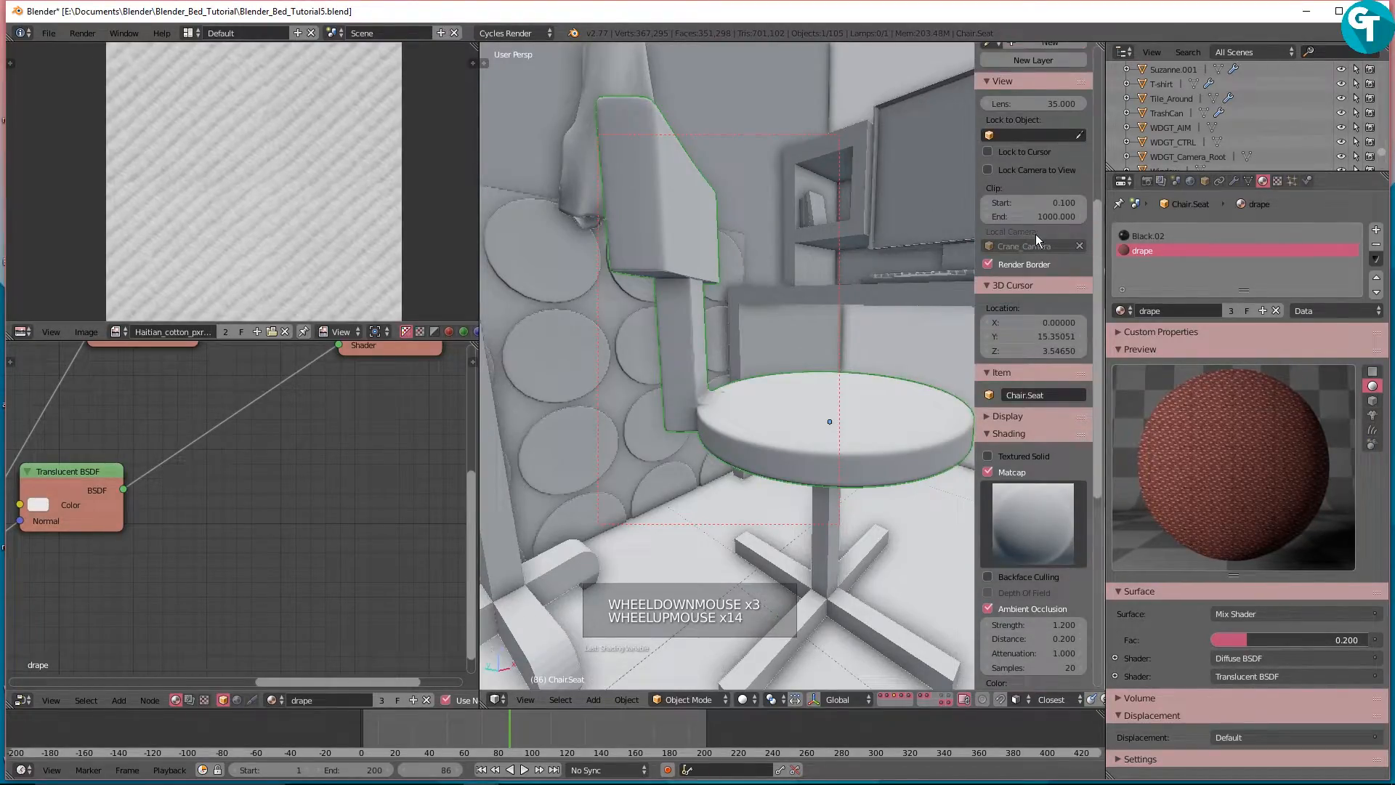
{"action": "left_click", "coordinate": [1014, 266]}
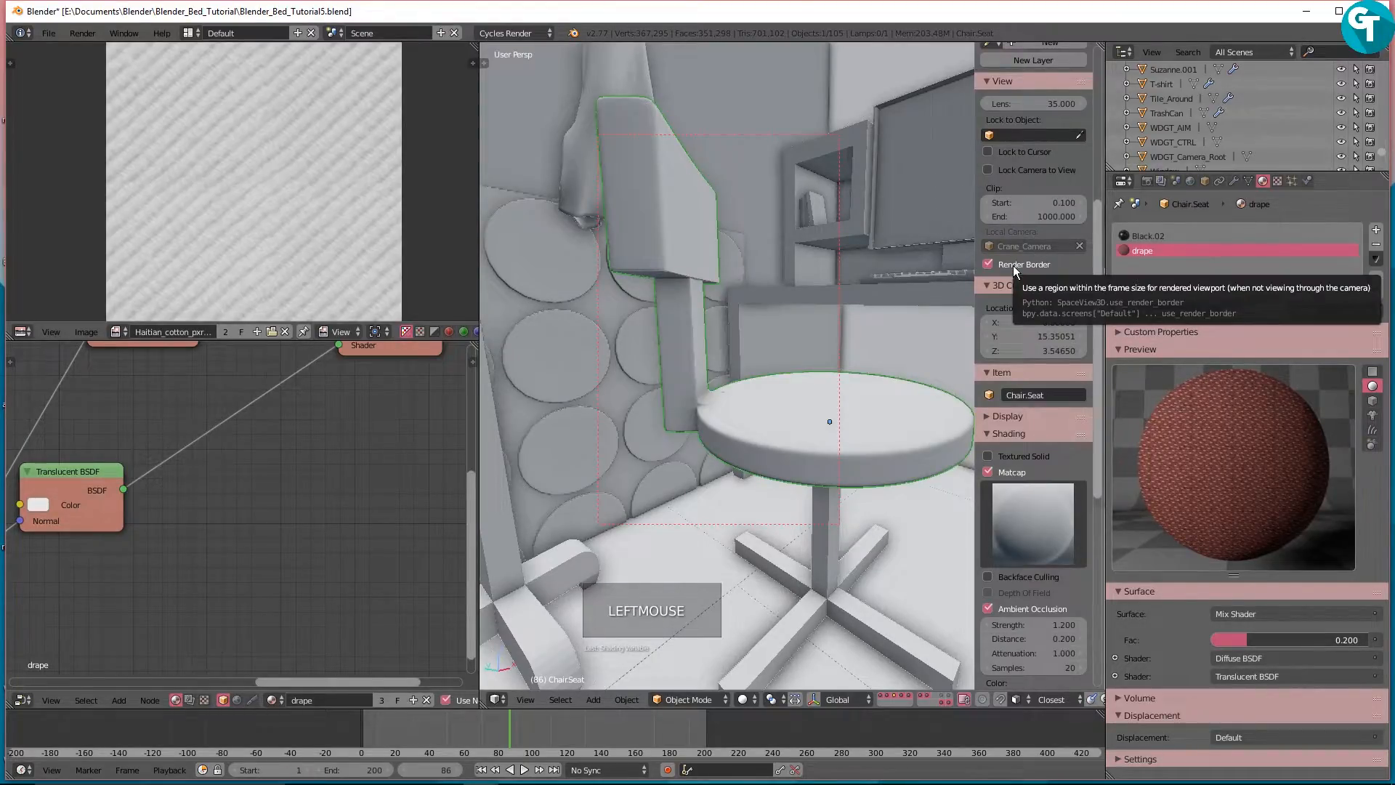
{"action": "left_click", "coordinate": [1014, 266]}
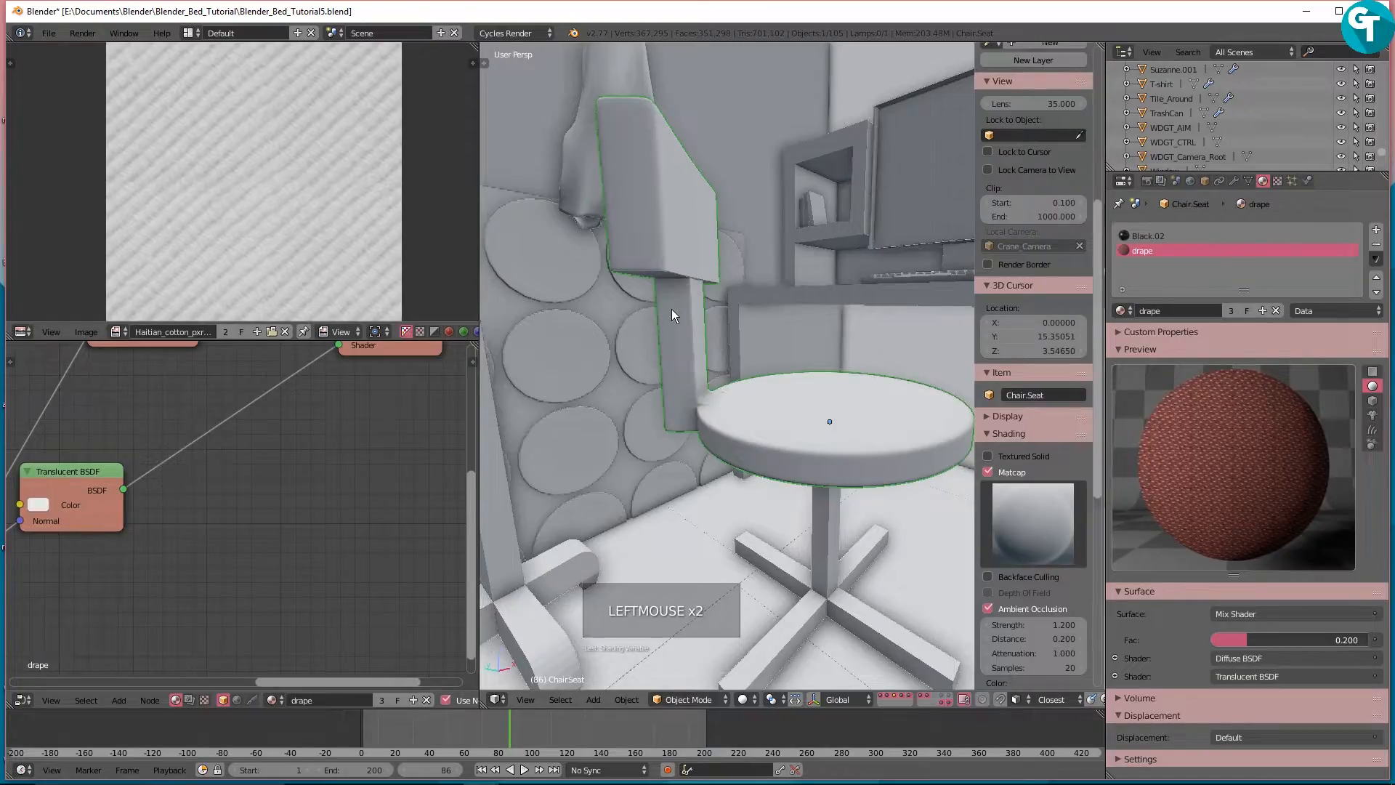
{"action": "key", "text": "alt+h"}
{"action": "scroll", "coordinate": [730, 271], "scroll_direction": "down", "scroll_amount": 2}
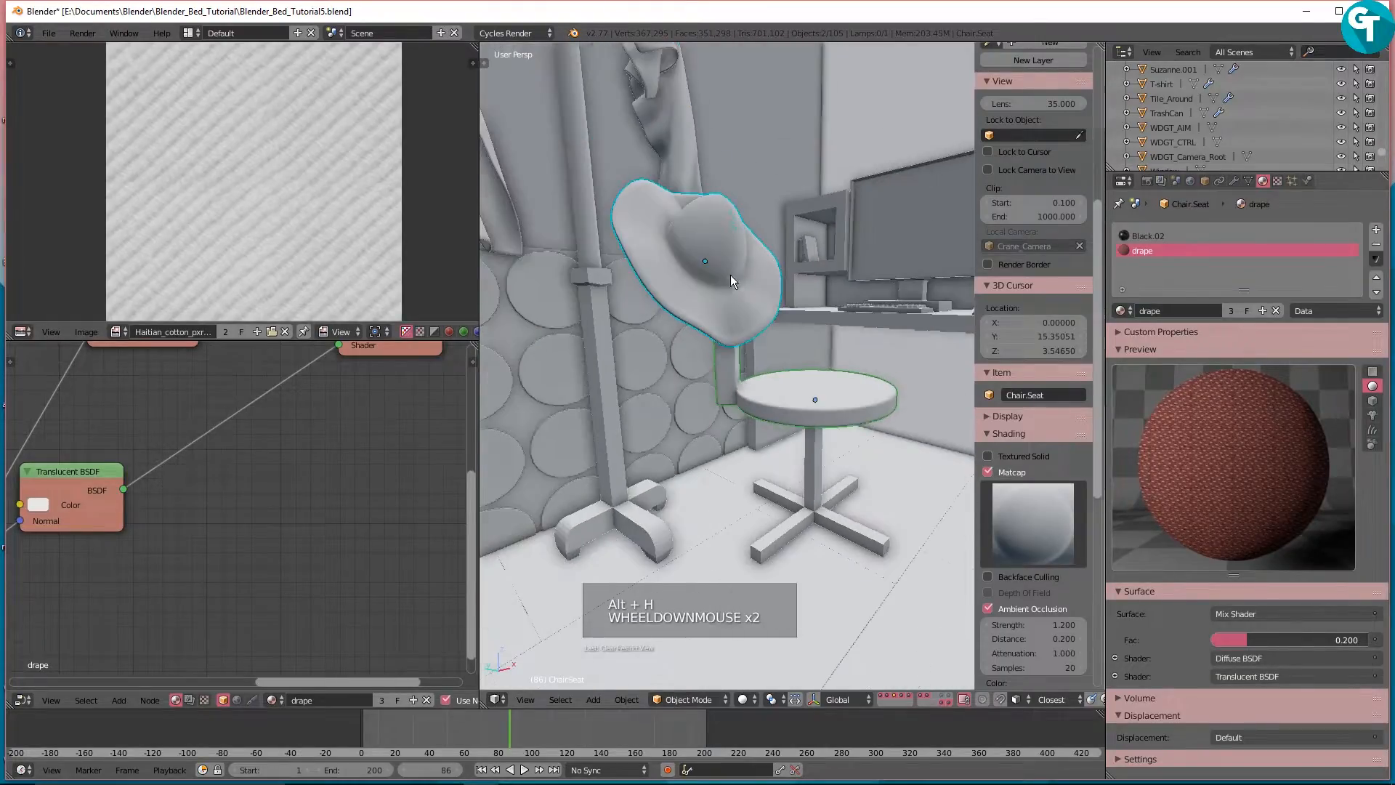
Step: Select the hat beside the chair and examine the image texture, RGB Curves and normal map nodes of its drape.003 material
{"action": "middle_click_drag", "start_coordinate": [807, 354], "coordinate": [785, 417]}
{"action": "scroll", "coordinate": [717, 359], "scroll_direction": "down", "scroll_amount": 2}
{"action": "left_click", "coordinate": [711, 355]}
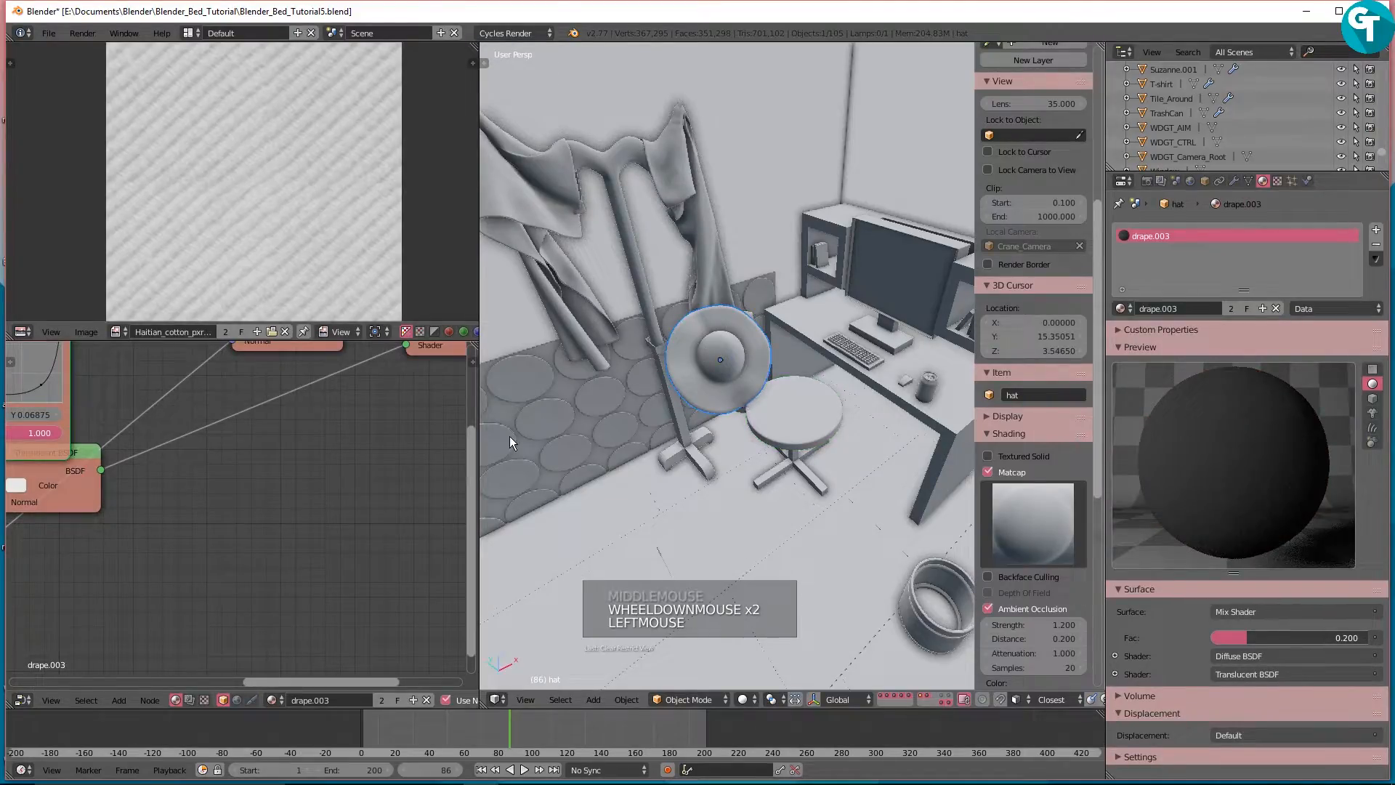
{"action": "middle_click_drag", "start_coordinate": [256, 496], "coordinate": [427, 533]}
{"action": "scroll", "coordinate": [383, 542], "scroll_direction": "down", "scroll_amount": 10}
{"action": "middle_click_drag", "start_coordinate": [331, 543], "coordinate": [313, 498]}
{"action": "scroll", "coordinate": [313, 499], "scroll_direction": "up", "scroll_amount": 5}
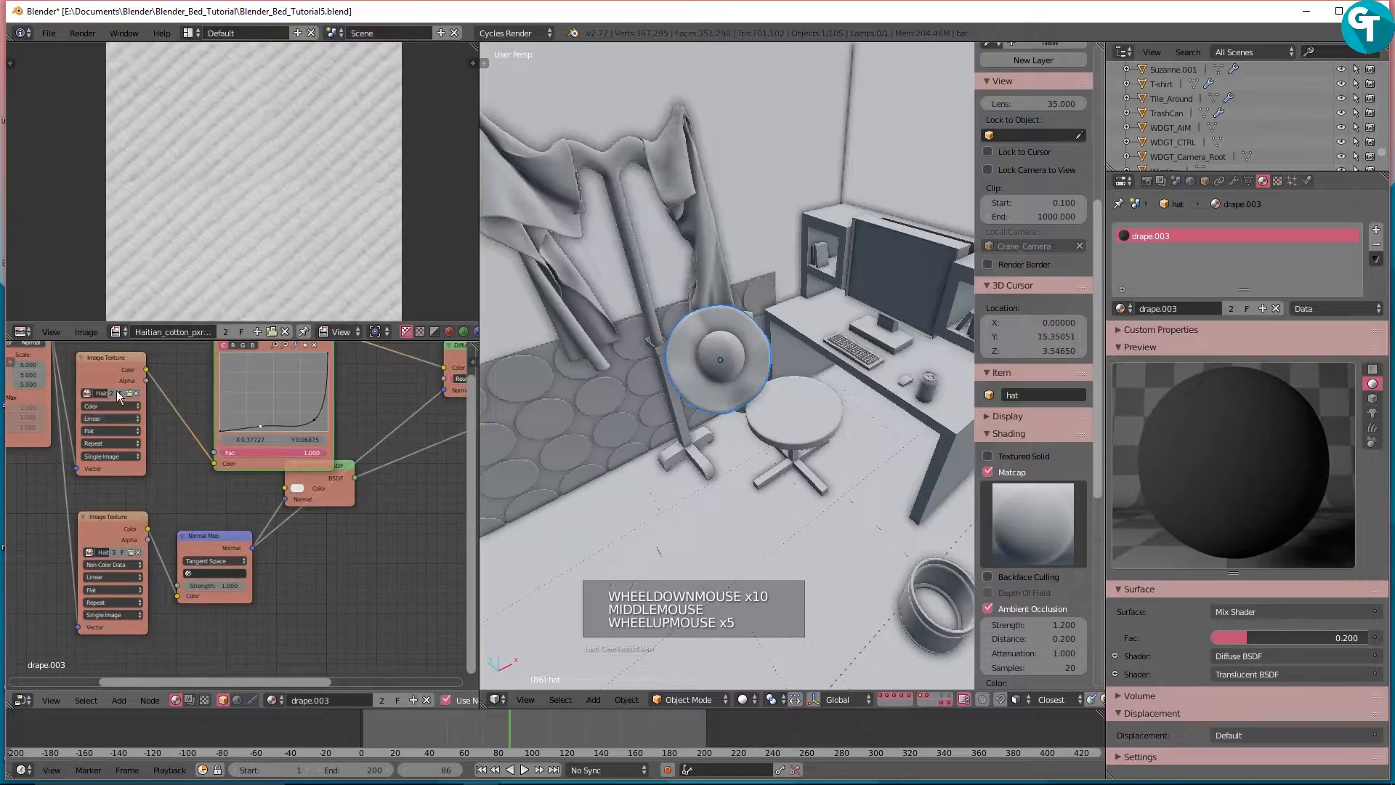
{"action": "middle_click_drag", "start_coordinate": [385, 591], "coordinate": [282, 648]}
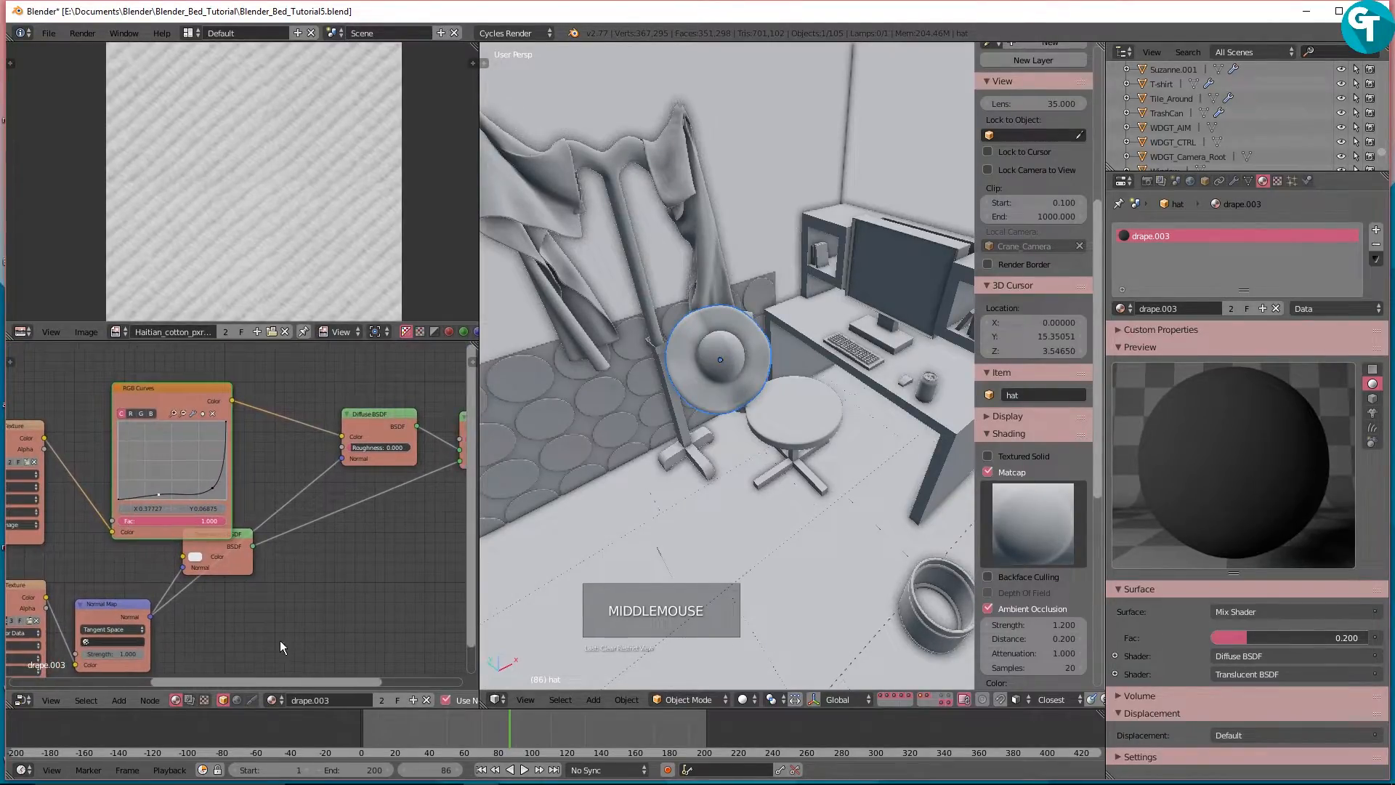
Step: Select the T-shirt lying on the bed and show the node setup of its drape.003 material slot
{"action": "scroll", "coordinate": [667, 445], "scroll_direction": "down", "scroll_amount": 4}
{"action": "middle_click_drag", "start_coordinate": [676, 466], "coordinate": [654, 394]}
{"action": "scroll", "coordinate": [699, 394], "scroll_direction": "down", "scroll_amount": 2}
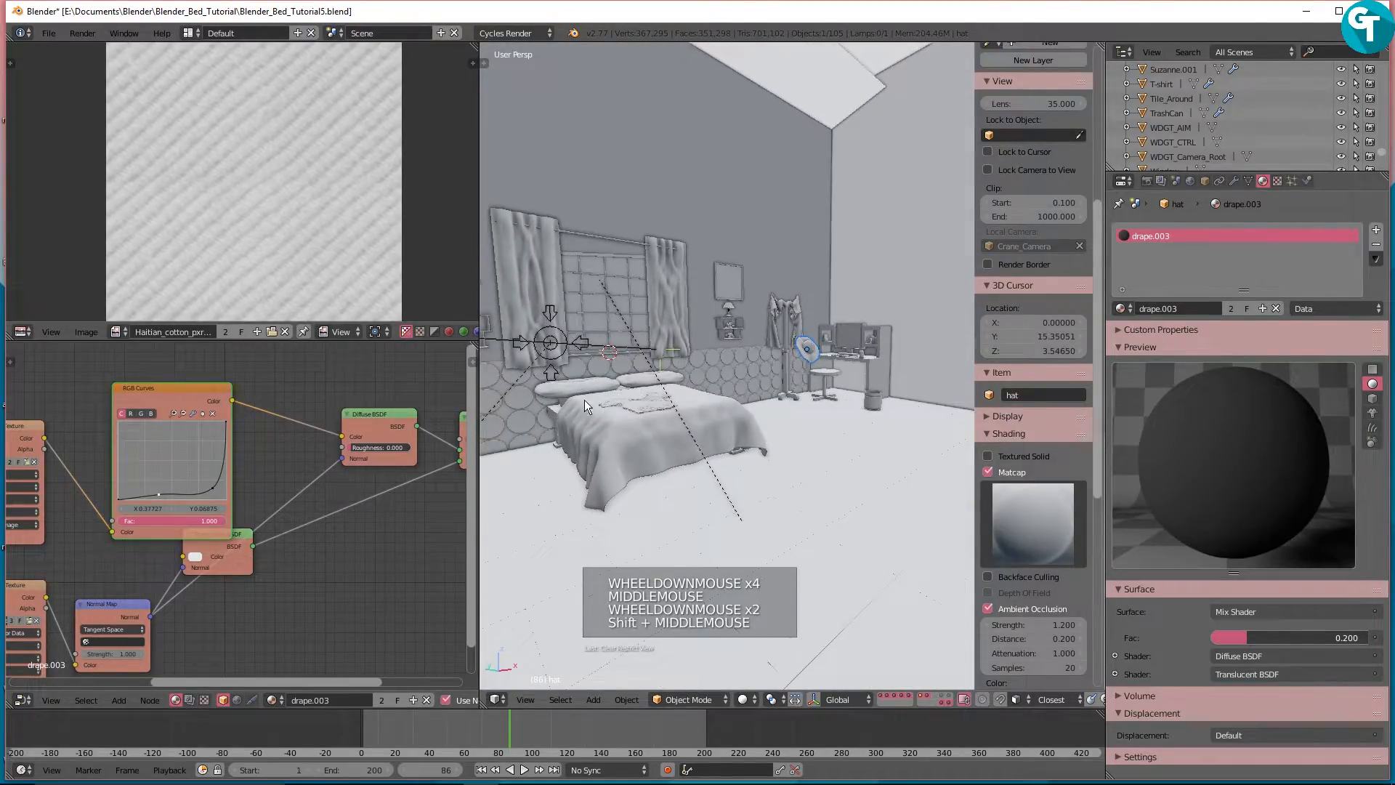
{"action": "left_click", "coordinate": [649, 405]}
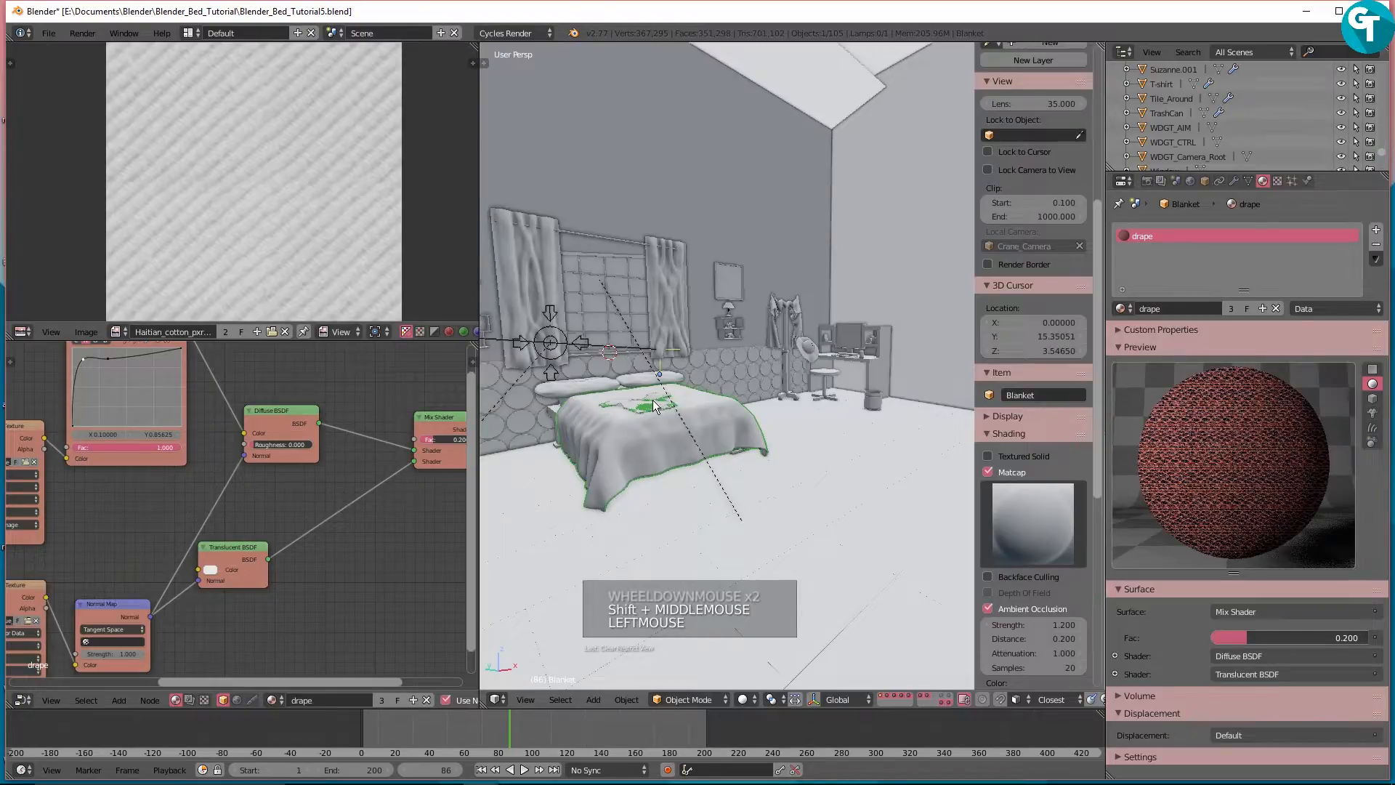
{"action": "left_click", "coordinate": [654, 406]}
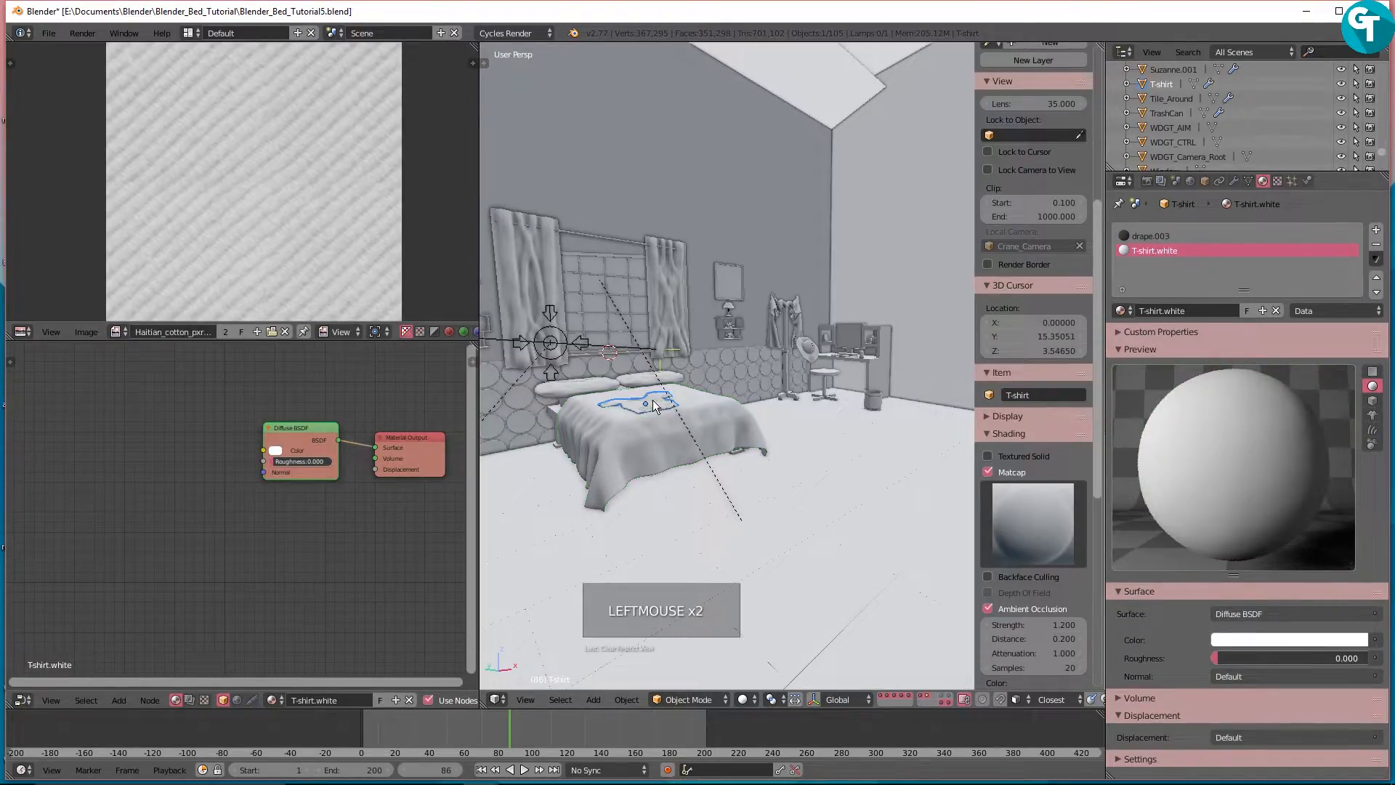
{"action": "left_click", "coordinate": [1155, 235]}
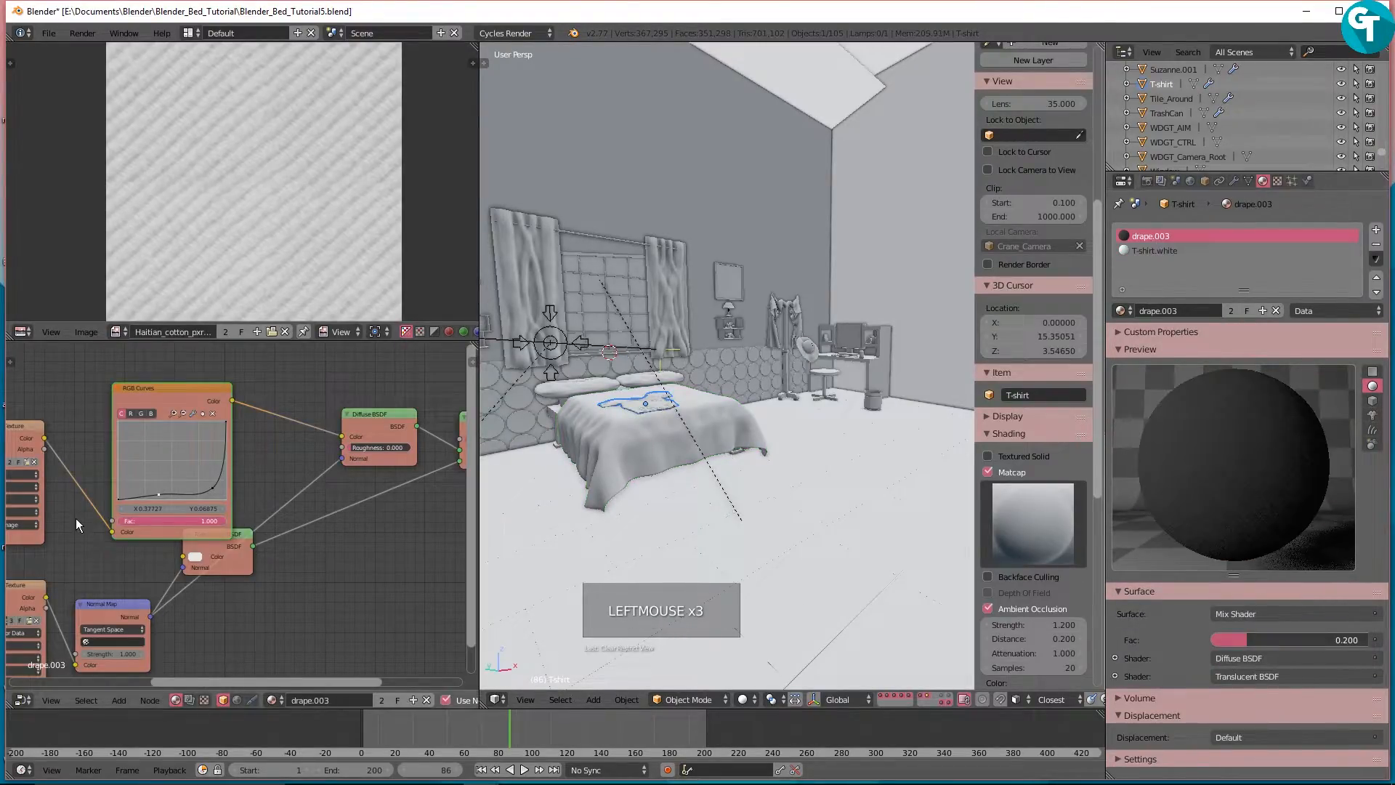
Step: Look over the desk area, and select the trash can to examine its frme.002 material nodes
{"action": "middle_click_drag", "start_coordinate": [843, 368], "coordinate": [703, 370]}
{"action": "scroll", "coordinate": [783, 367], "scroll_direction": "up", "scroll_amount": 2}
{"action": "scroll", "coordinate": [783, 368], "scroll_direction": "up", "scroll_amount": 1}
{"action": "scroll", "coordinate": [703, 371], "scroll_direction": "up", "scroll_amount": 4}
{"action": "middle_click_drag", "start_coordinate": [703, 370], "coordinate": [685, 472], "text": "shift"}
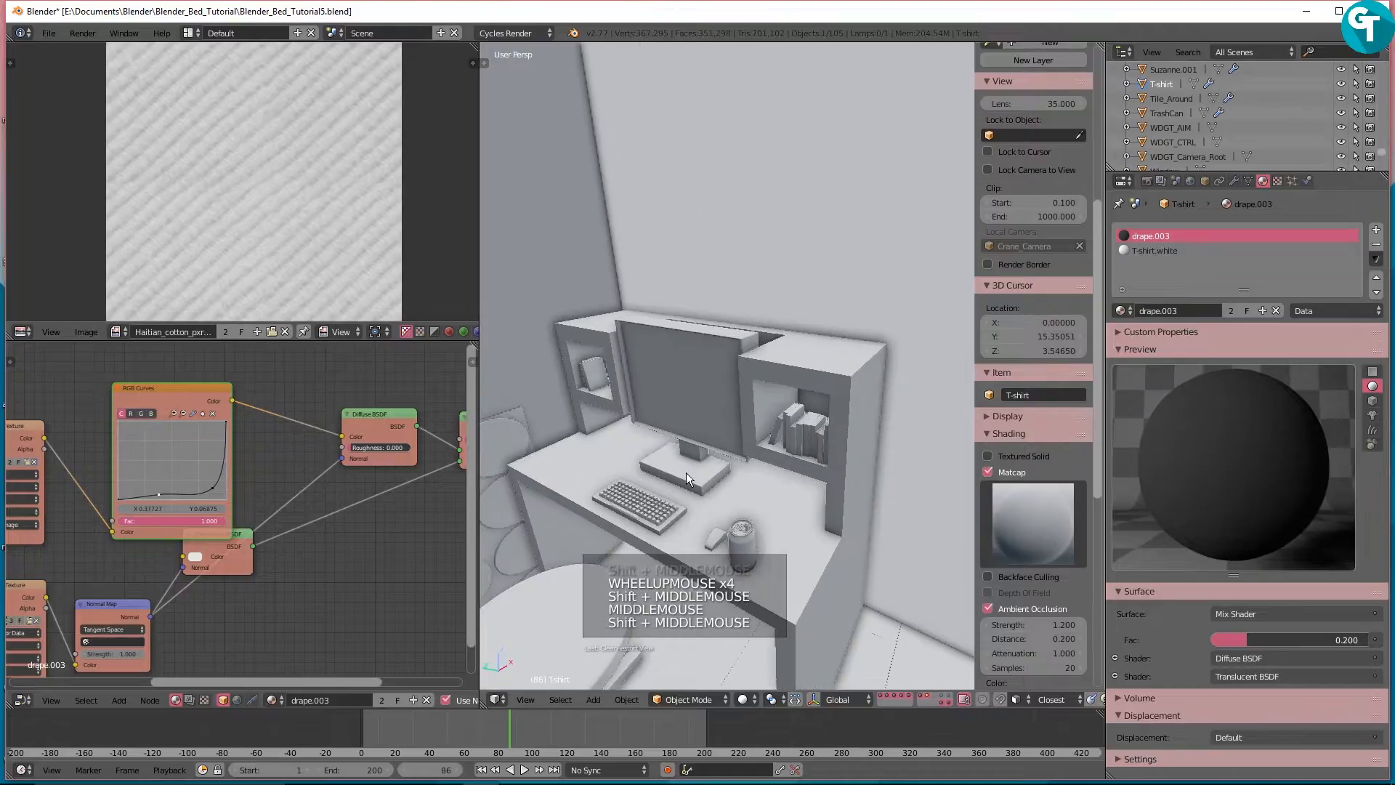
{"action": "scroll", "coordinate": [677, 414], "scroll_direction": "down", "scroll_amount": 4}
{"action": "middle_click_drag", "start_coordinate": [752, 420], "coordinate": [658, 422]}
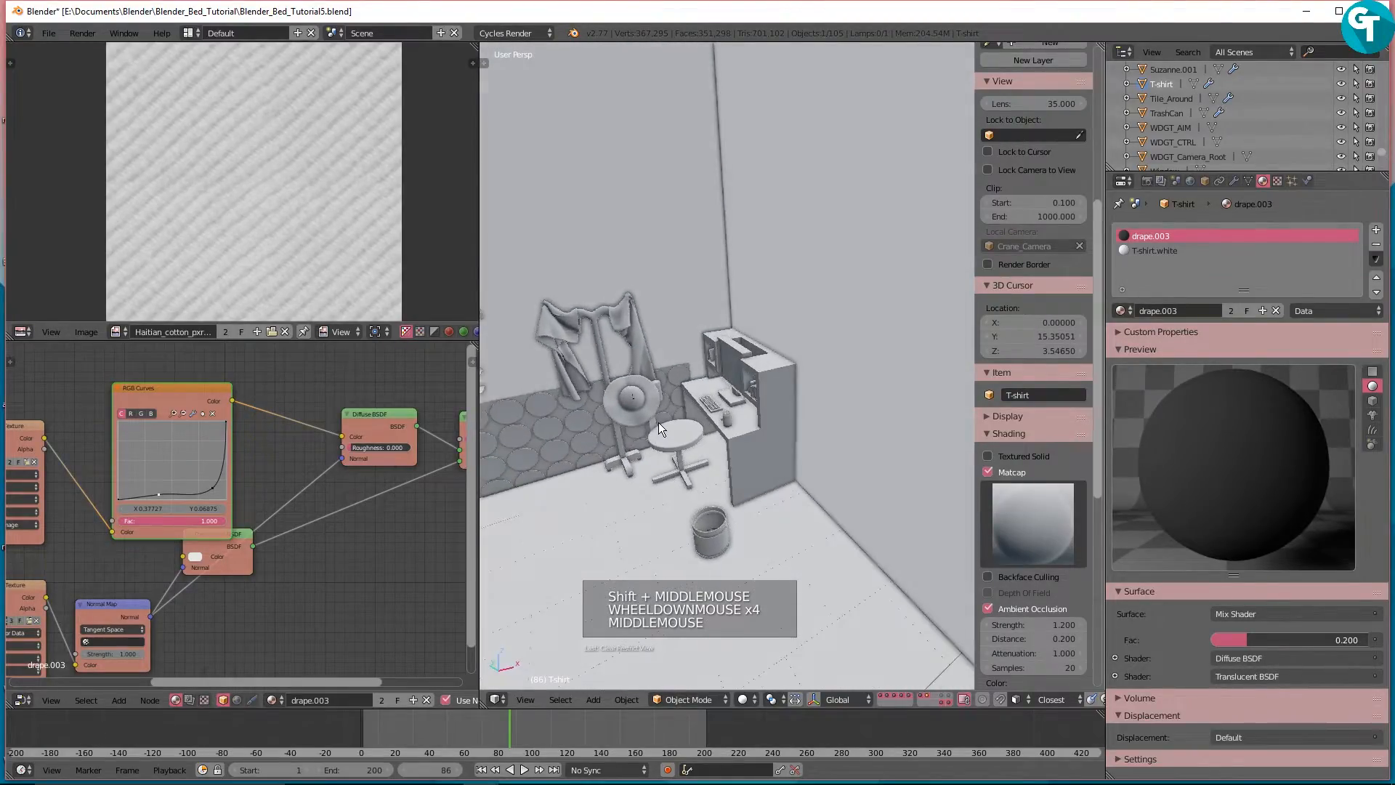
{"action": "left_click", "coordinate": [729, 518]}
{"action": "middle_click_drag", "start_coordinate": [272, 569], "coordinate": [252, 556]}
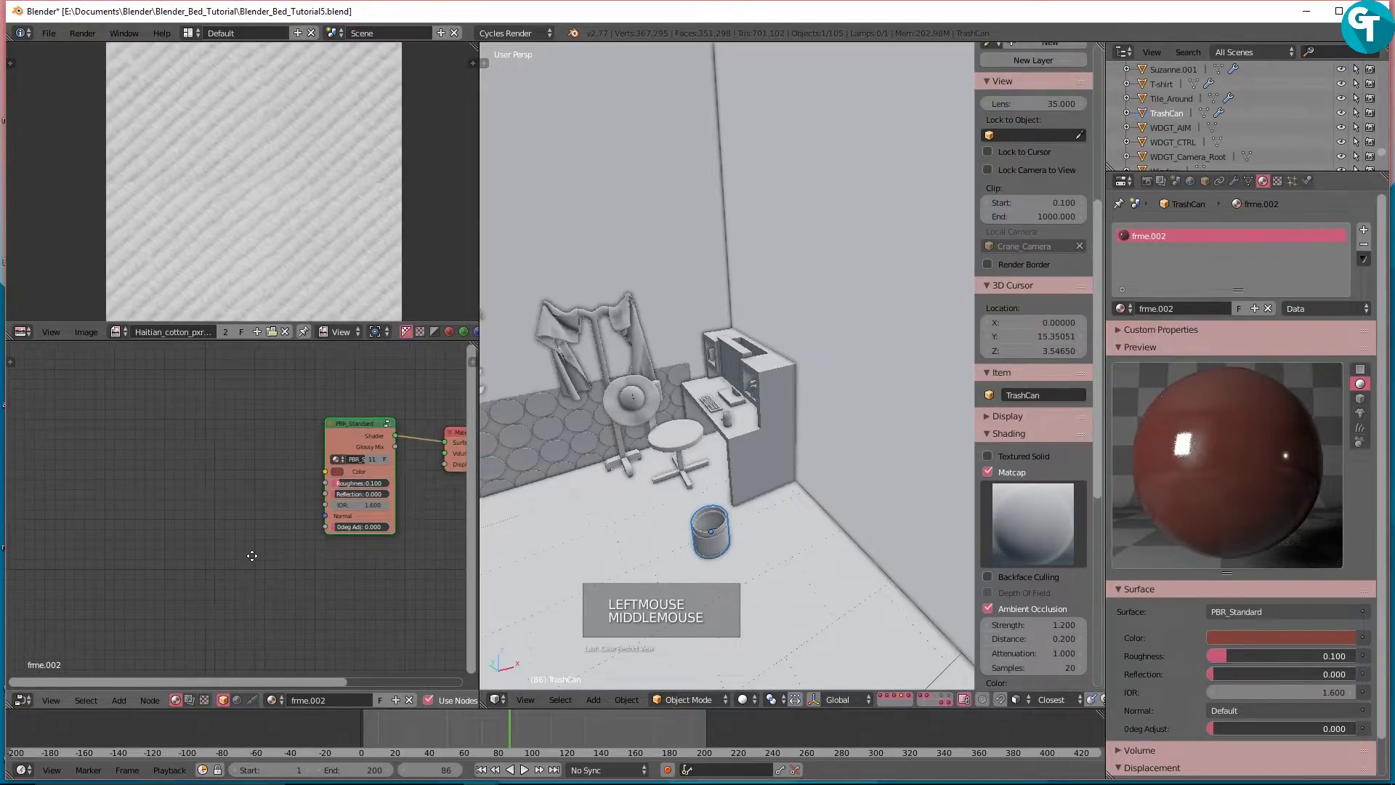
{"action": "scroll", "coordinate": [726, 443], "scroll_direction": "down", "scroll_amount": 2}
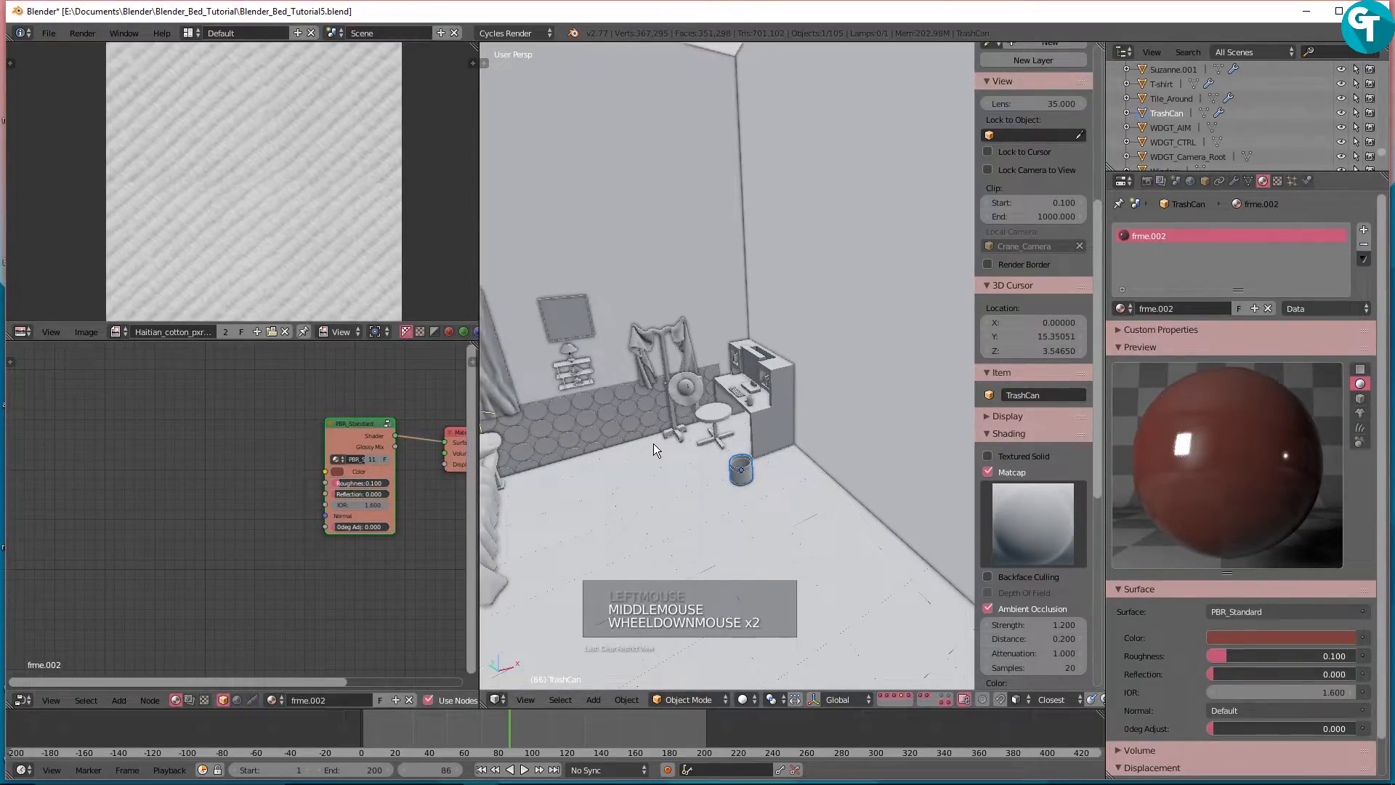
Step: Select the Sun lamp outside the room to show its lamp settings and emission nodes
{"action": "middle_click_drag", "start_coordinate": [673, 473], "coordinate": [914, 438], "text": "shift"}
{"action": "scroll", "coordinate": [833, 413], "scroll_direction": "up", "scroll_amount": 4}
{"action": "scroll", "coordinate": [723, 385], "scroll_direction": "down", "scroll_amount": 1}
{"action": "scroll", "coordinate": [723, 385], "scroll_direction": "down", "scroll_amount": 3}
{"action": "scroll", "coordinate": [739, 388], "scroll_direction": "down", "scroll_amount": 3}
{"action": "scroll", "coordinate": [727, 392], "scroll_direction": "down", "scroll_amount": 3}
{"action": "mouse_move", "coordinate": [633, 369]}
{"action": "middle_mouse_down", "text": "shift"}
{"action": "mouse_move", "coordinate": [551, 372]}
{"action": "mouse_move", "coordinate": [654, 367]}
{"action": "middle_mouse_up", "text": "shift"}
{"action": "scroll", "coordinate": [726, 398], "scroll_direction": "up", "scroll_amount": 3}
{"action": "middle_click_drag", "start_coordinate": [727, 398], "coordinate": [818, 387], "text": "shift"}
{"action": "left_click", "coordinate": [732, 339]}
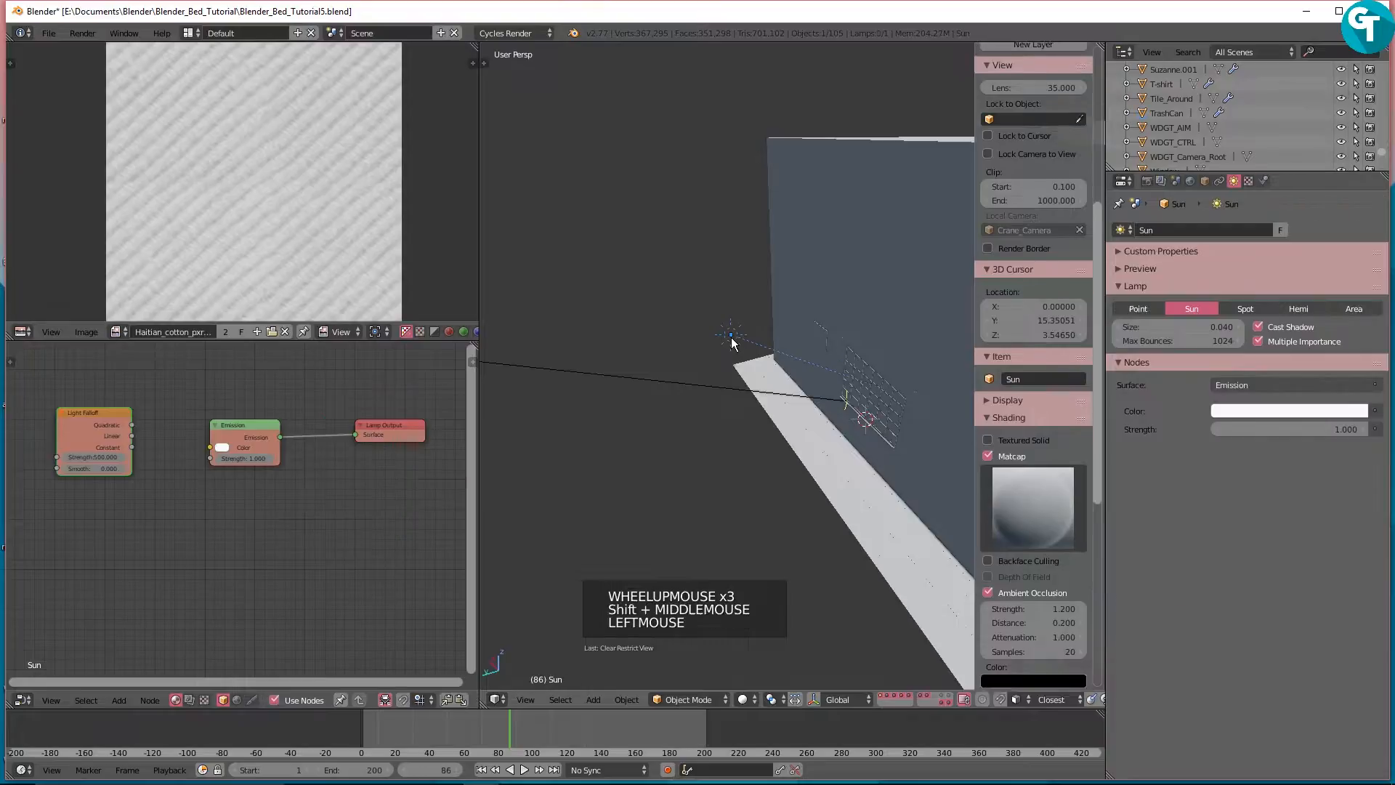
Step: Select the tree image plane standing outside the room's window and show its image texture and Diffuse BSDF nodes
{"action": "middle_click_drag", "start_coordinate": [804, 356], "coordinate": [813, 320]}
{"action": "scroll", "coordinate": [812, 320], "scroll_direction": "up", "scroll_amount": 2}
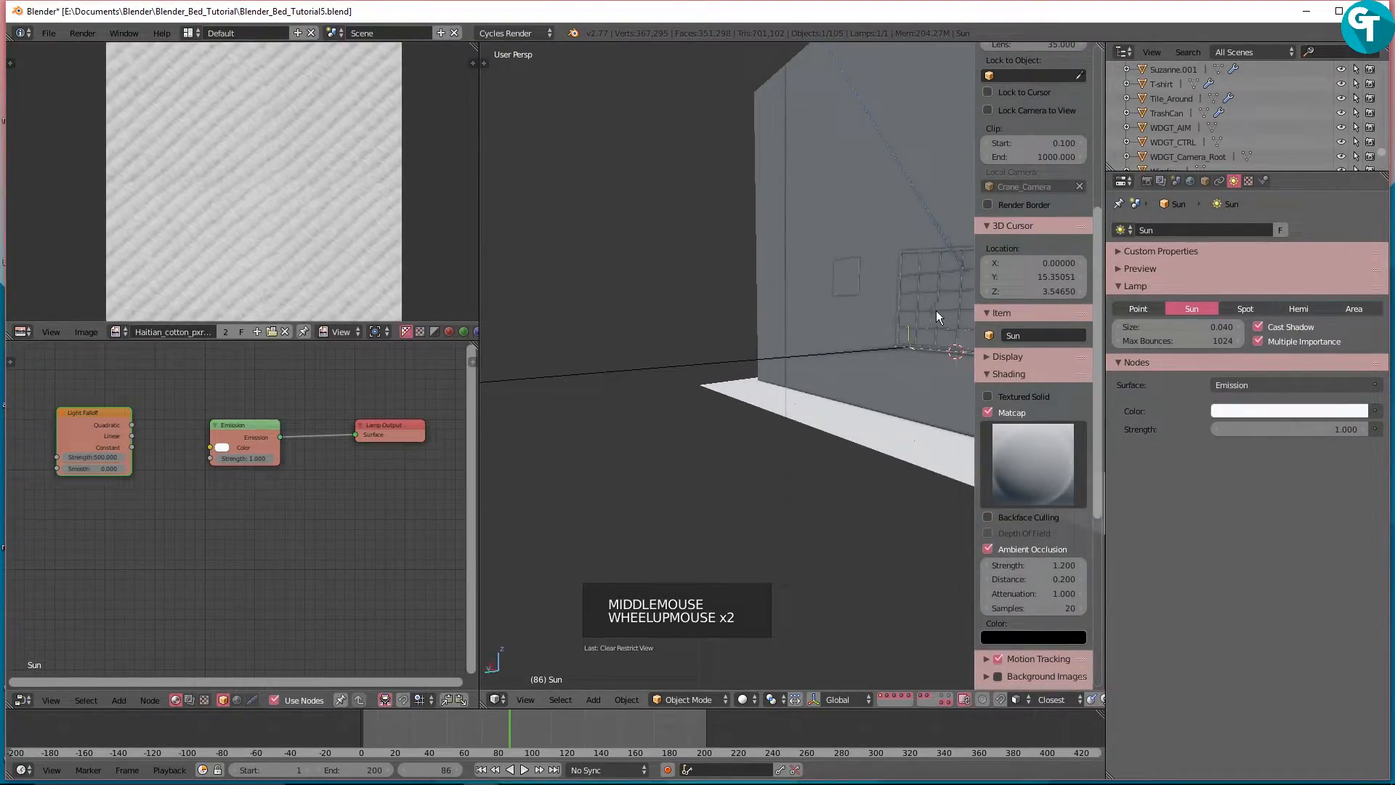
{"action": "middle_click_drag", "start_coordinate": [896, 315], "coordinate": [584, 273], "text": "shift"}
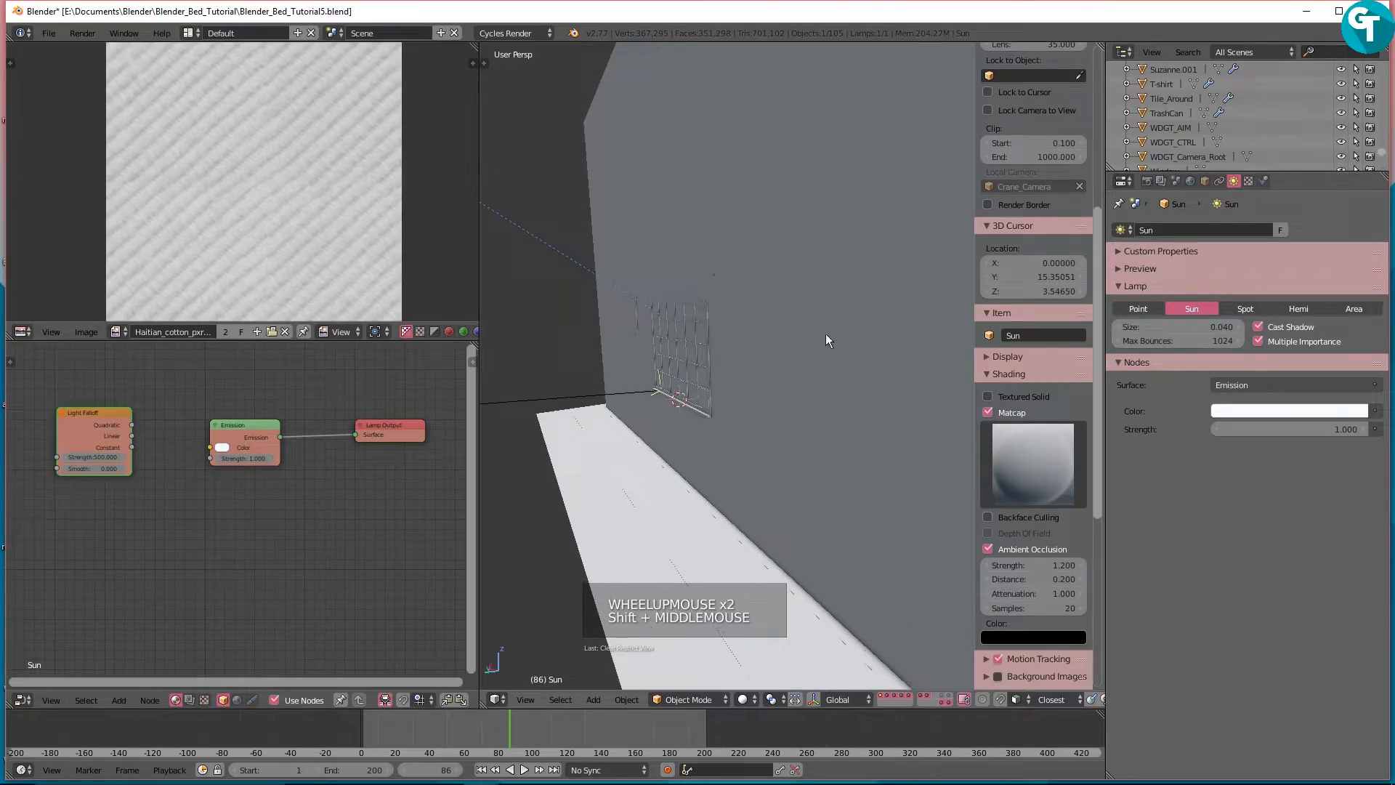
{"action": "scroll", "coordinate": [892, 361], "scroll_direction": "down", "scroll_amount": 5}
{"action": "scroll", "coordinate": [682, 408], "scroll_direction": "up", "scroll_amount": 1}
{"action": "middle_click_drag", "start_coordinate": [682, 408], "coordinate": [747, 460]}
{"action": "scroll", "coordinate": [629, 420], "scroll_direction": "down", "scroll_amount": 3}
{"action": "scroll", "coordinate": [747, 461], "scroll_direction": "up", "scroll_amount": 4}
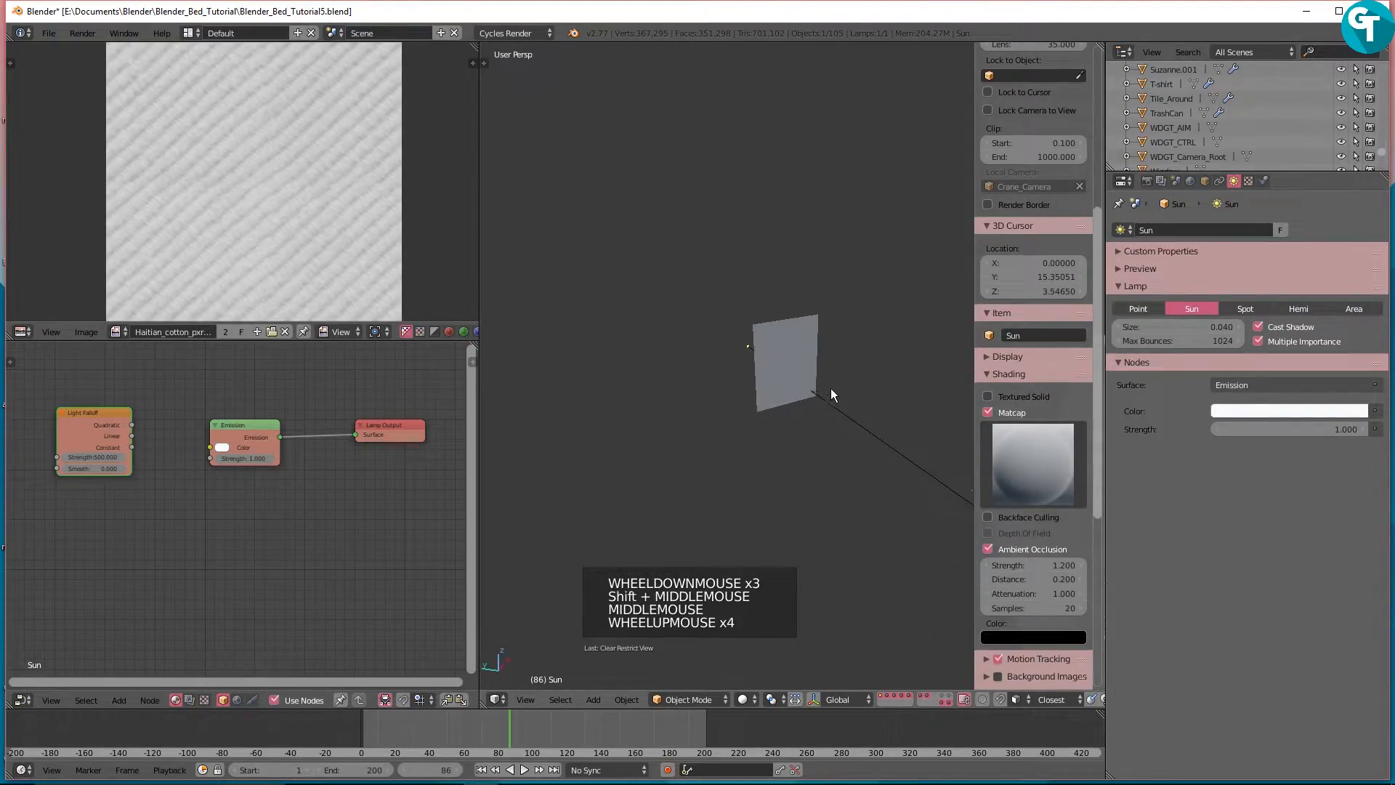
{"action": "left_click", "coordinate": [777, 342]}
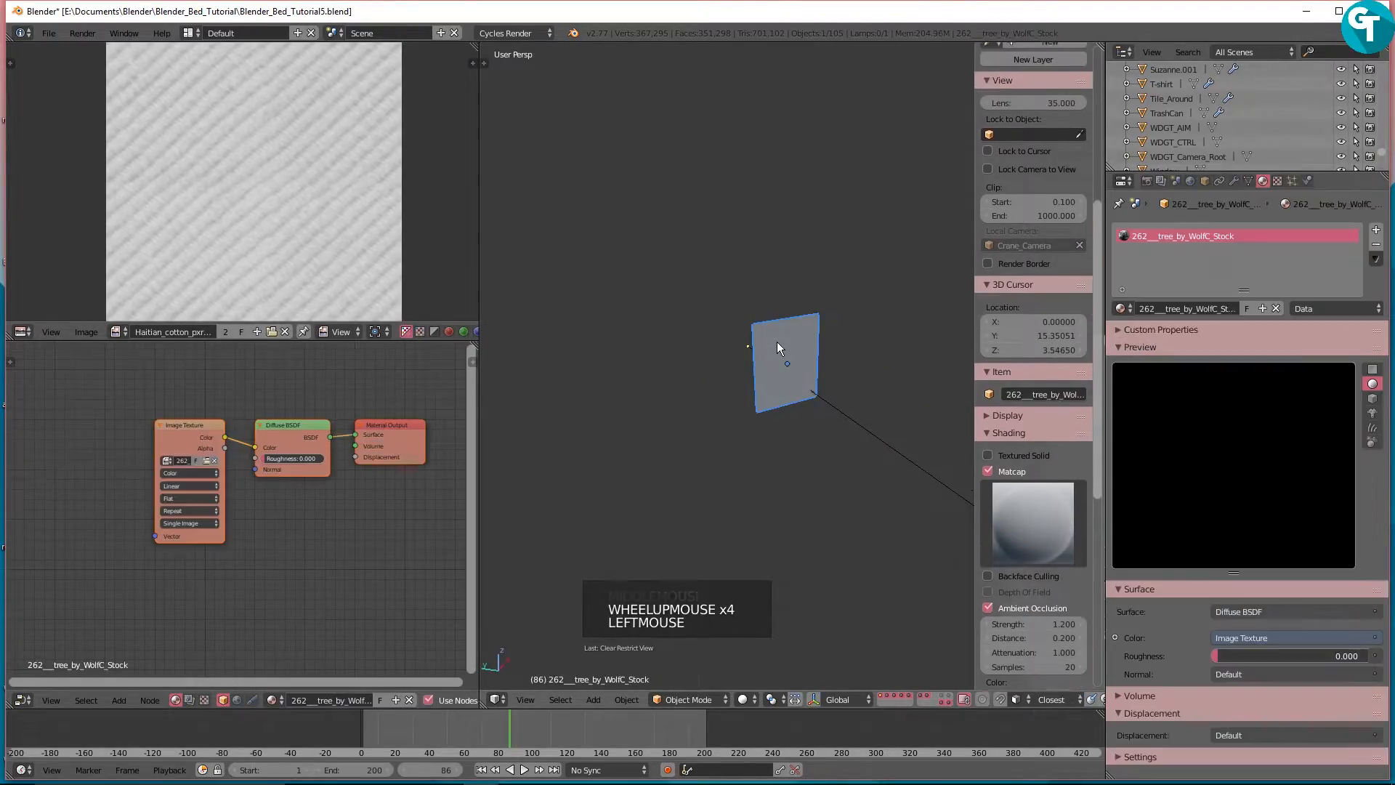
{"action": "scroll", "coordinate": [823, 487], "scroll_direction": "down", "scroll_amount": 5}
{"action": "middle_click_drag", "start_coordinate": [824, 487], "coordinate": [847, 458], "text": "shift"}
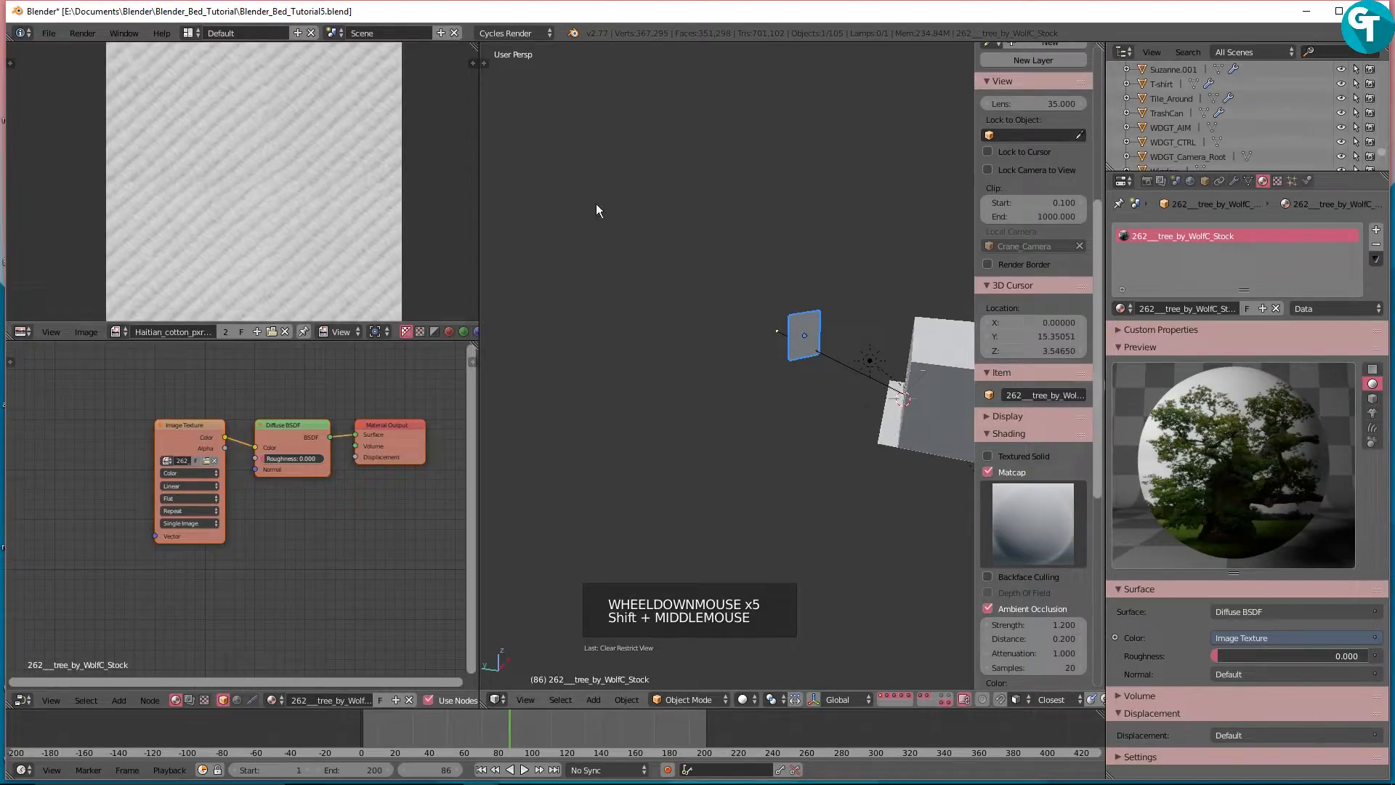
Step: Check the Import Images as Planes add-on by searching the user preferences' add-ons for "image", and close the preferences
{"action": "left_click", "coordinate": [47, 33]}
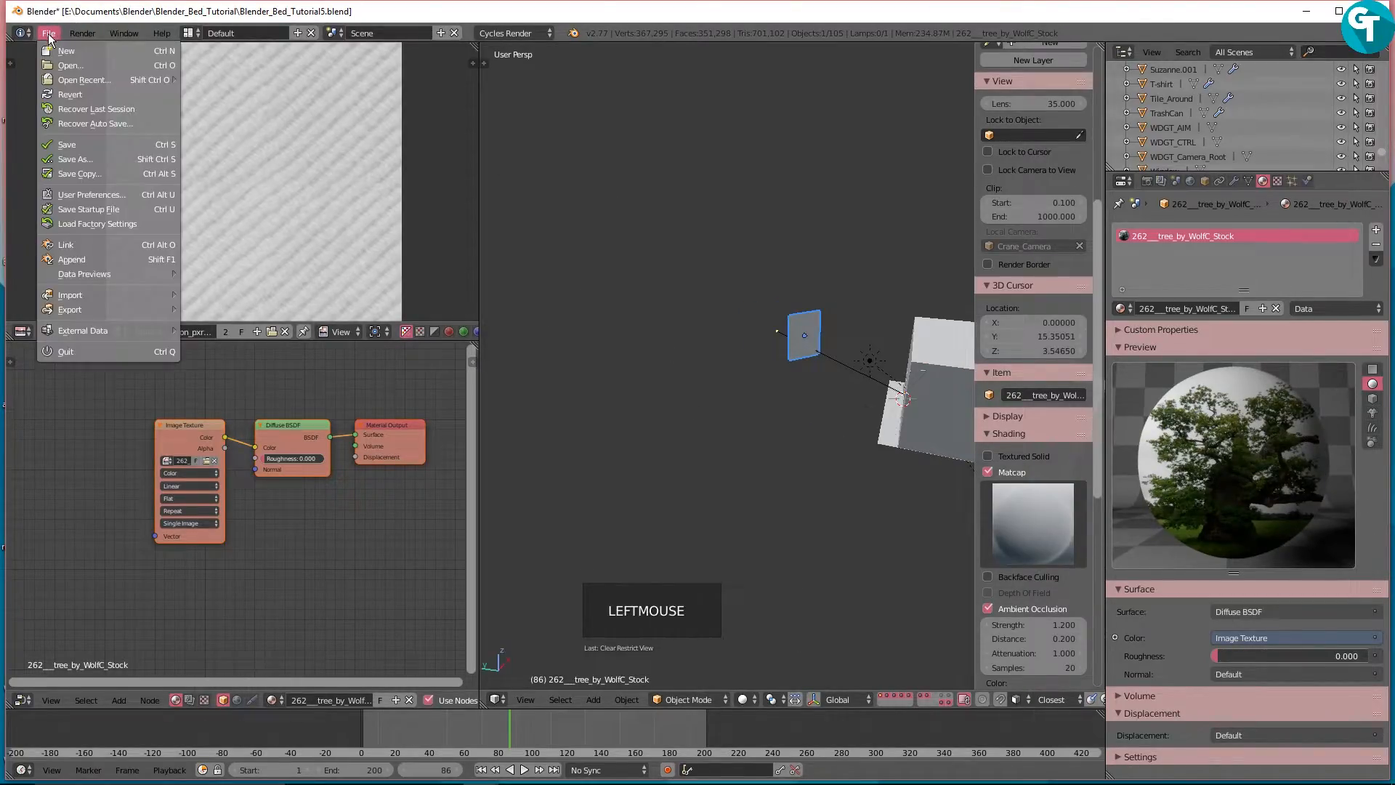
{"action": "left_click", "coordinate": [135, 194]}
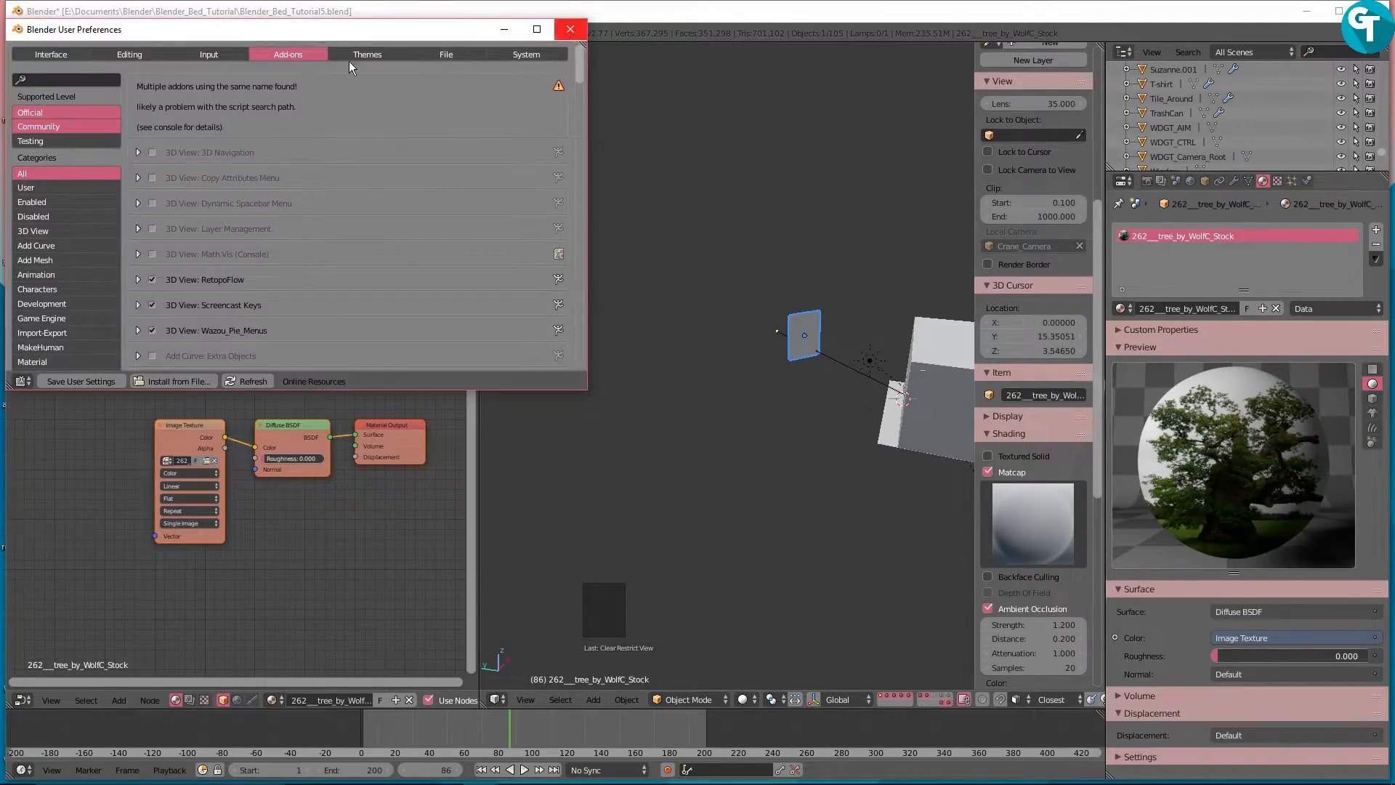
{"action": "left_click", "coordinate": [48, 75]}
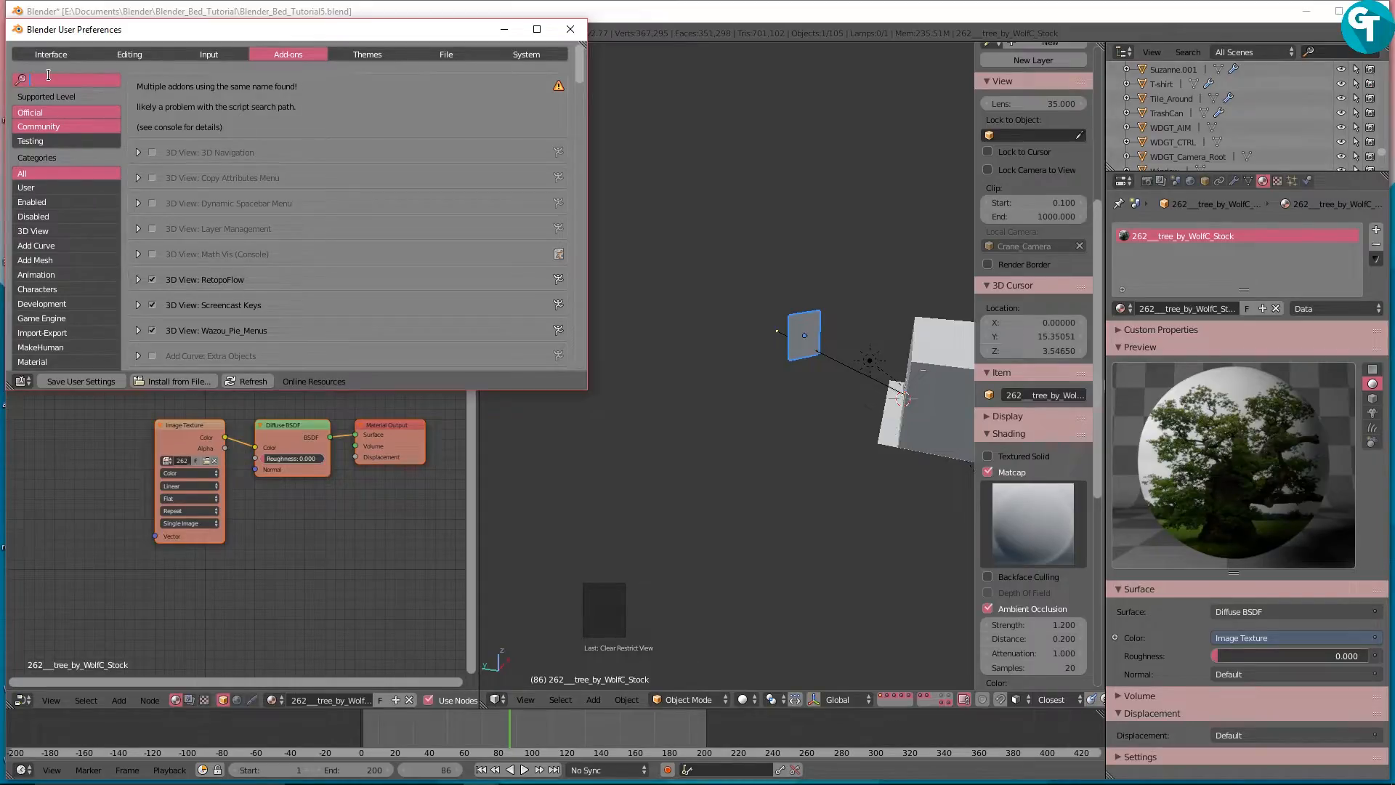
{"action": "type", "text": "image"}
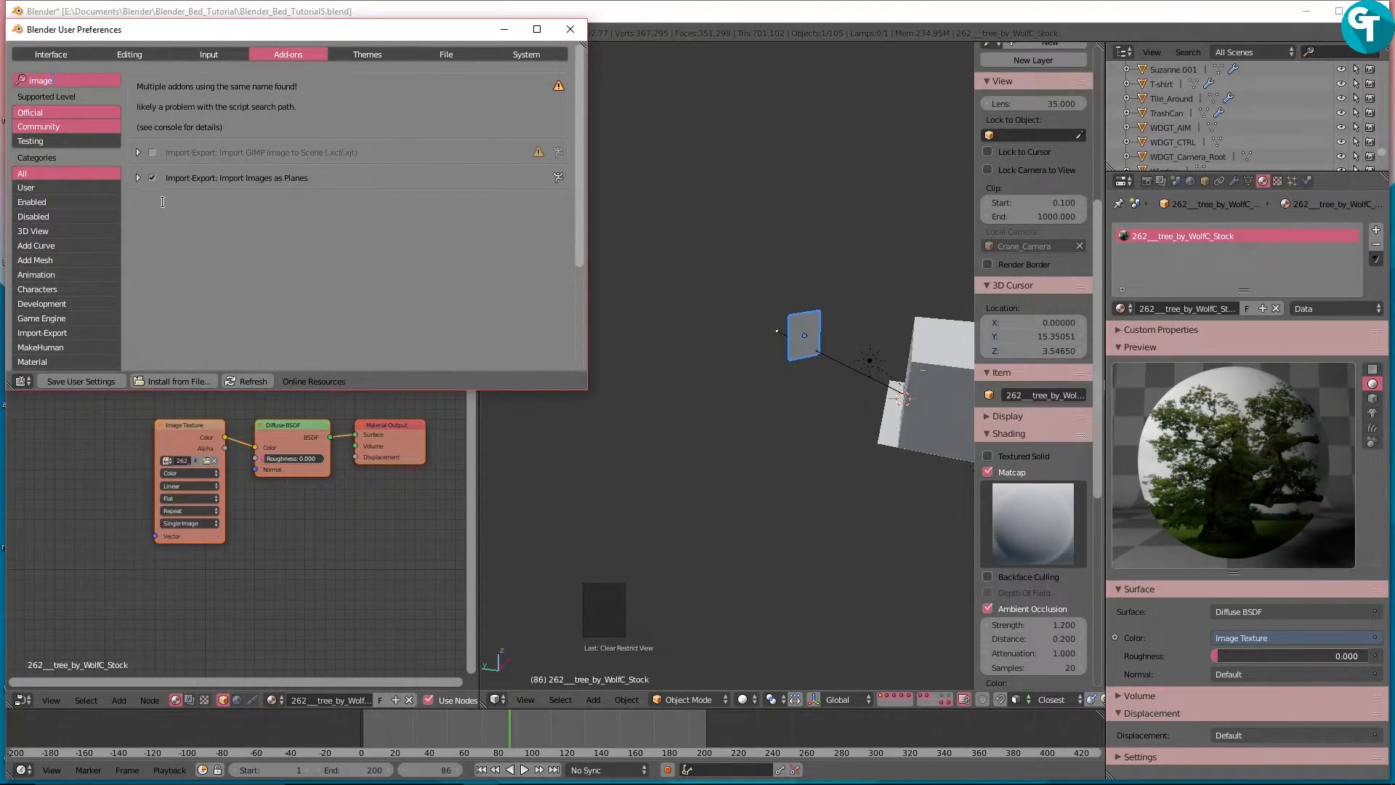
{"action": "left_click", "coordinate": [570, 29]}
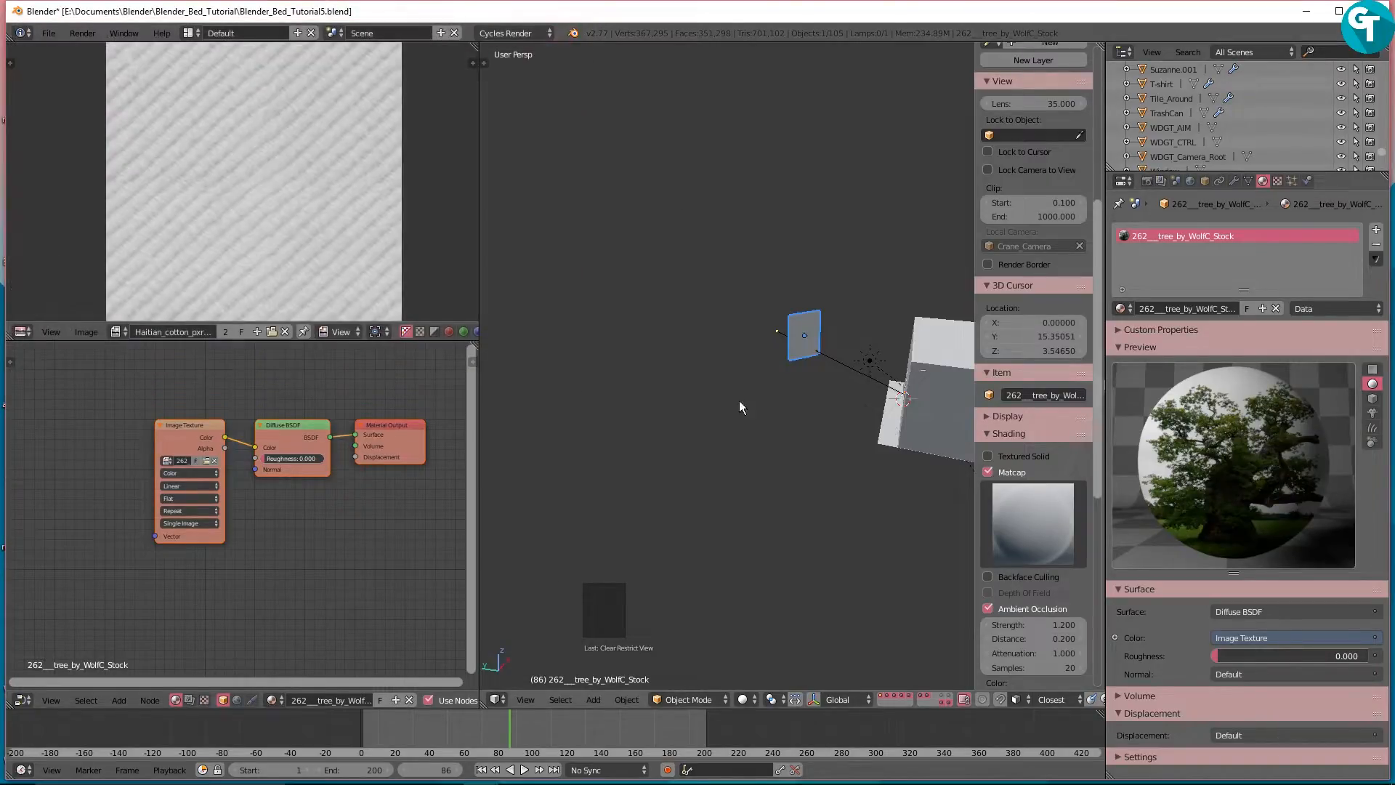
Step: Import 262___tree_by_WolfC_Stock.jpg from the Blender_Bed_Tutorial folder as an image plane, browsing the files as thumbnails
{"action": "mouse_move", "coordinate": [802, 470]}
{"action": "middle_mouse_down", "text": "shift"}
{"action": "mouse_move", "coordinate": [633, 435]}
{"action": "mouse_move", "coordinate": [744, 468]}
{"action": "mouse_move", "coordinate": [911, 473]}
{"action": "mouse_move", "coordinate": [784, 461]}
{"action": "middle_mouse_up", "text": "shift"}
{"action": "scroll", "coordinate": [611, 450], "scroll_direction": "up", "scroll_amount": 5}
{"action": "scroll", "coordinate": [911, 474], "scroll_direction": "up", "scroll_amount": 1, "text": "shift"}
{"action": "key", "text": "shift+a"}
{"action": "mouse_move", "coordinate": [695, 437]}
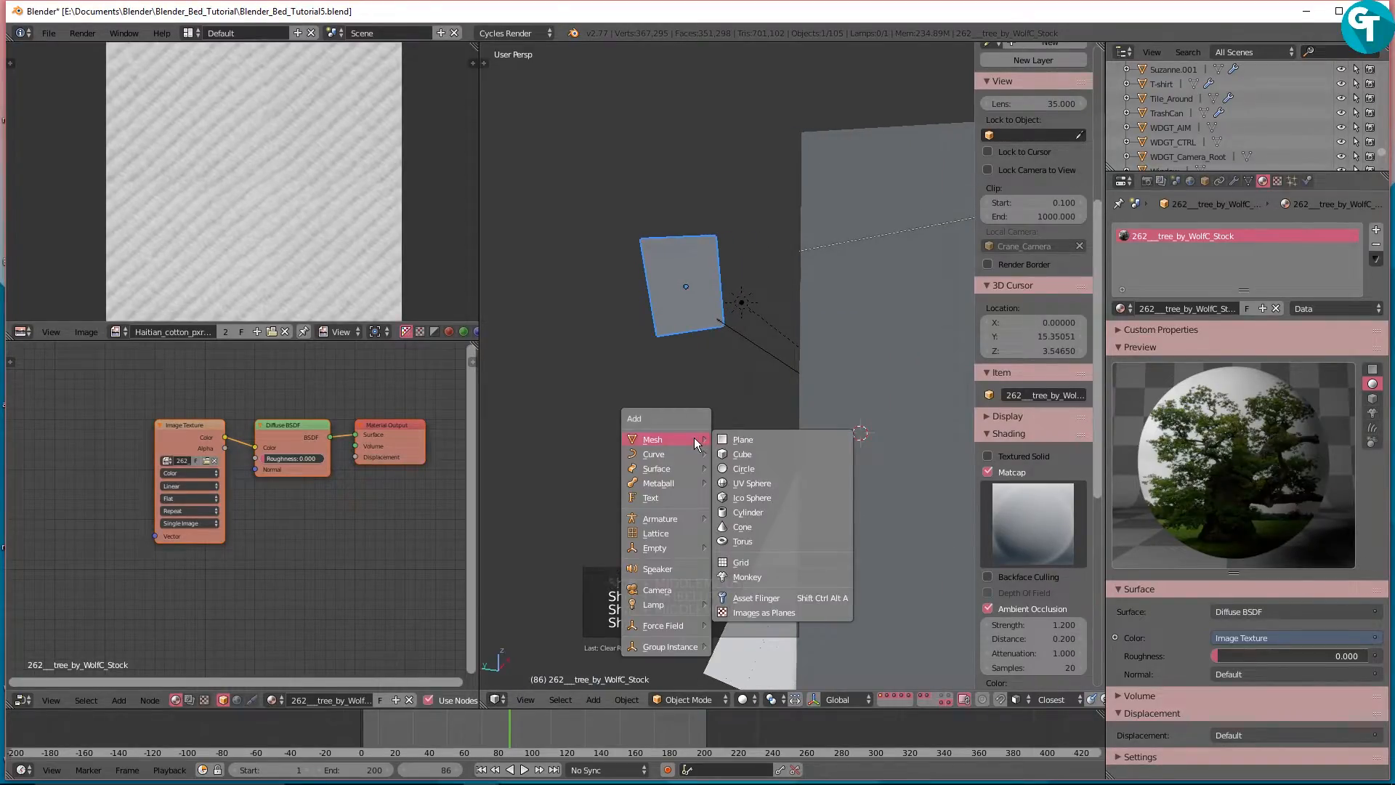
{"action": "left_click", "coordinate": [775, 614]}
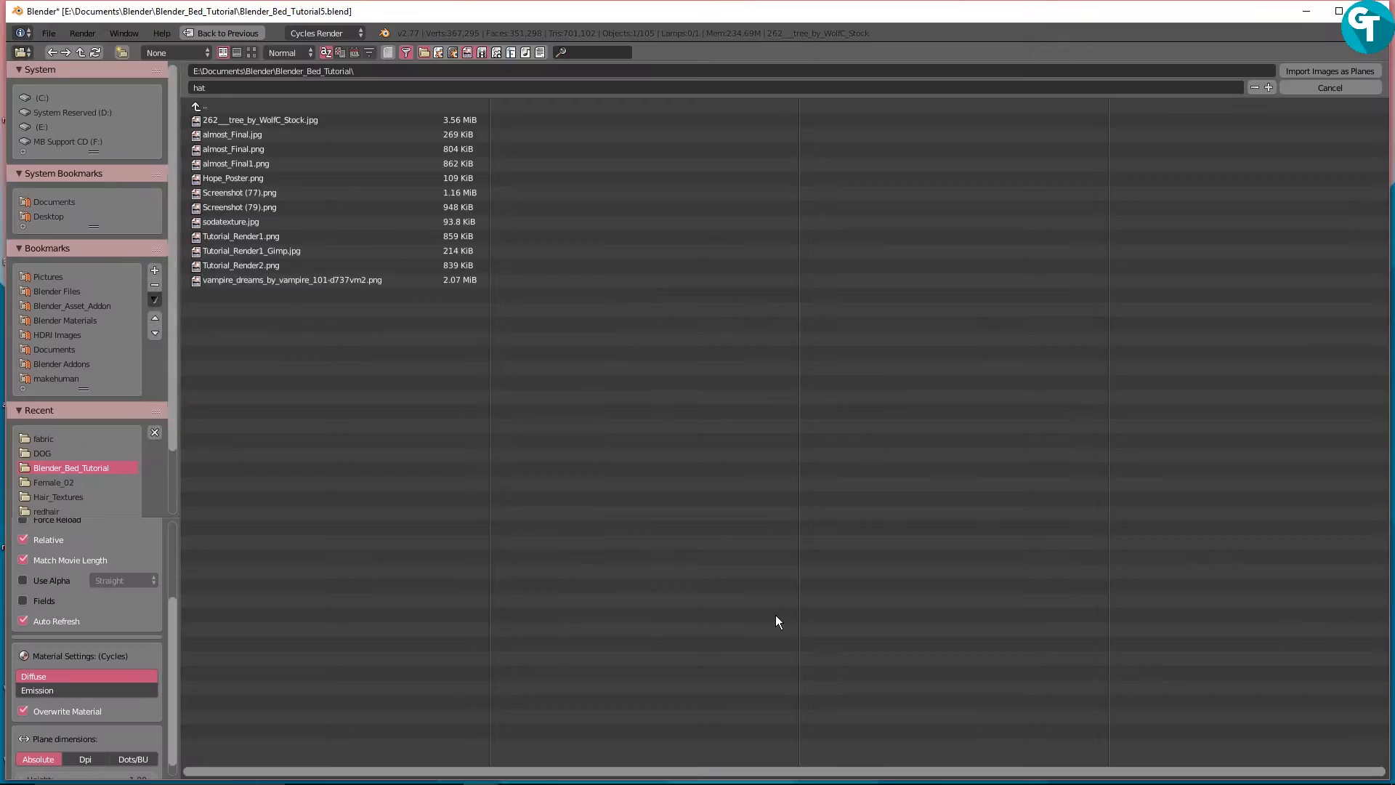
{"action": "left_click", "coordinate": [250, 53]}
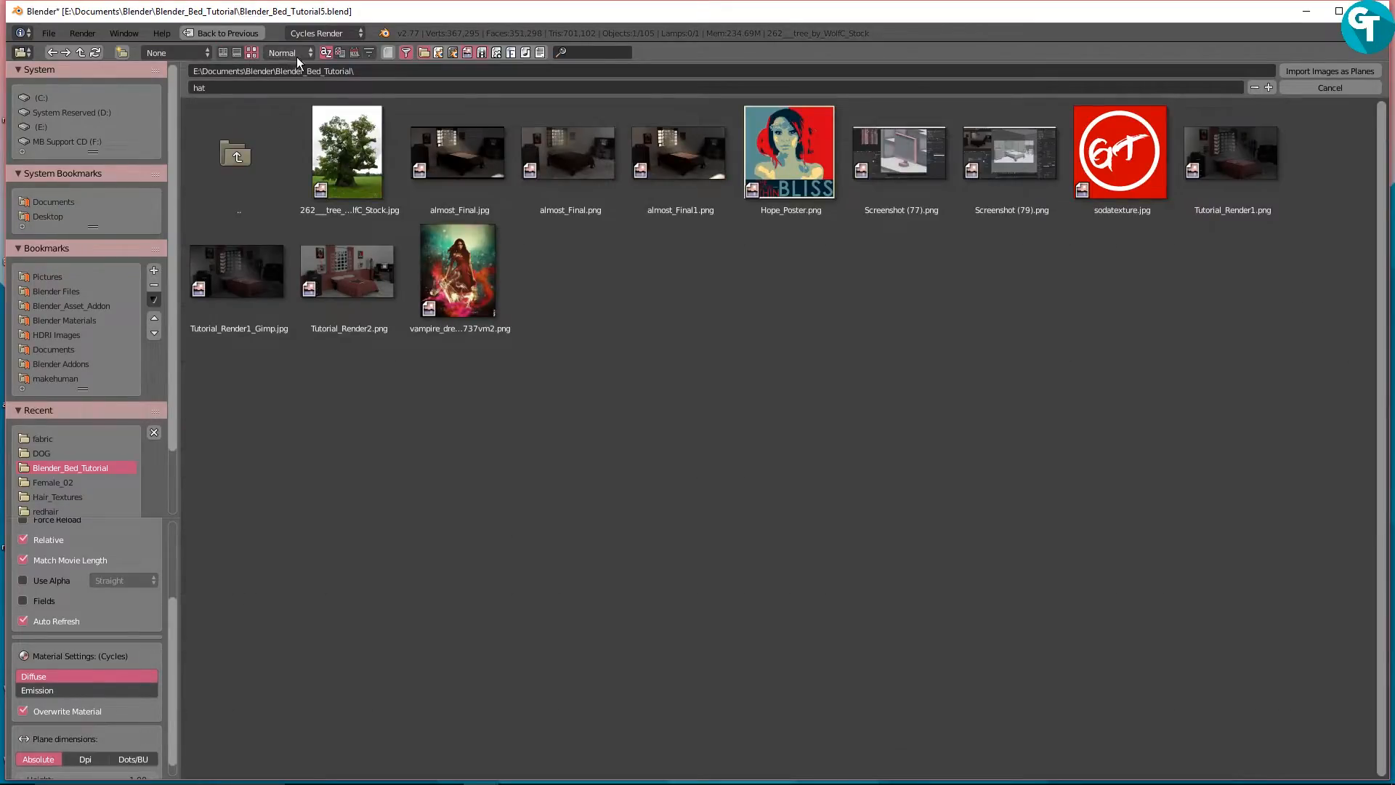
{"action": "left_click", "coordinate": [347, 136]}
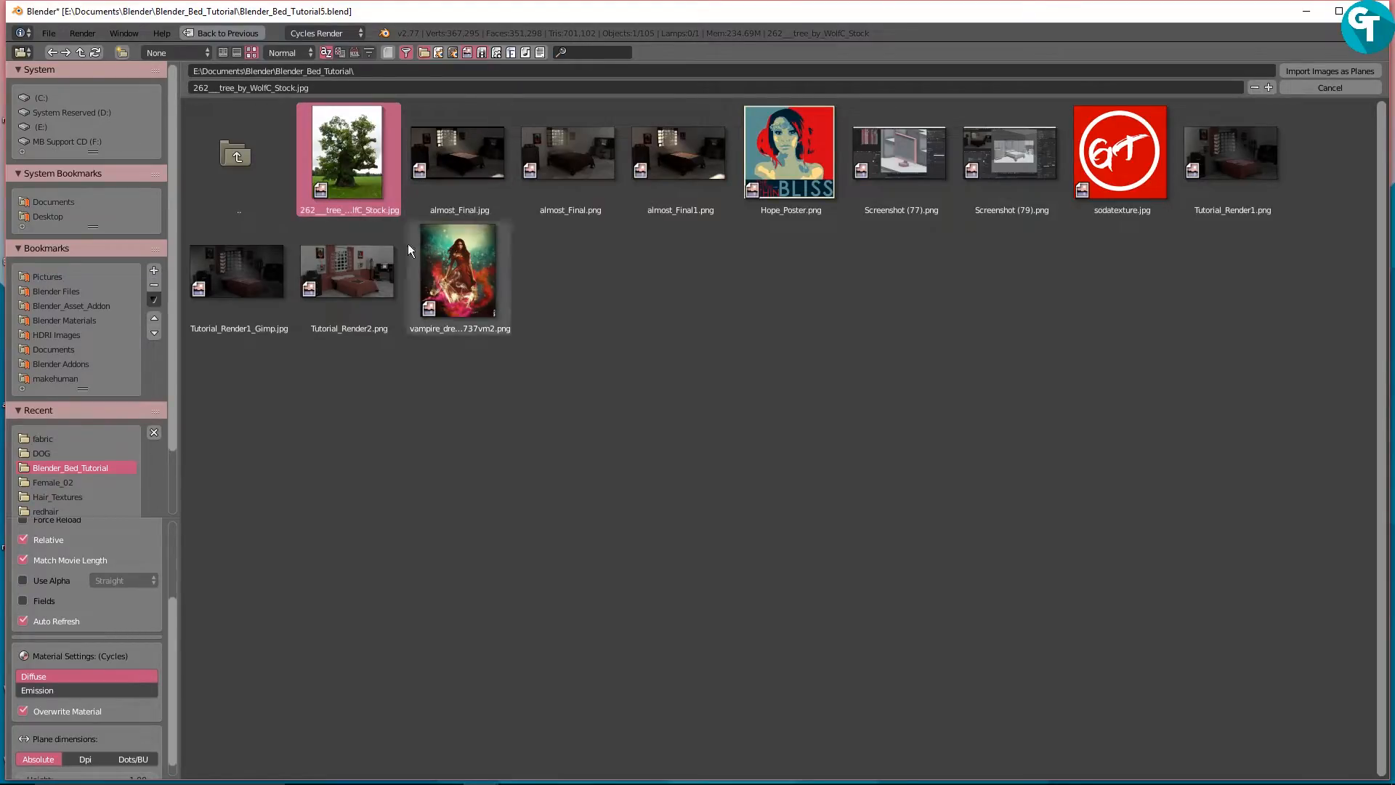
{"action": "double_click", "coordinate": [361, 147]}
{"action": "scroll", "coordinate": [632, 421], "scroll_direction": "down", "scroll_amount": 2}
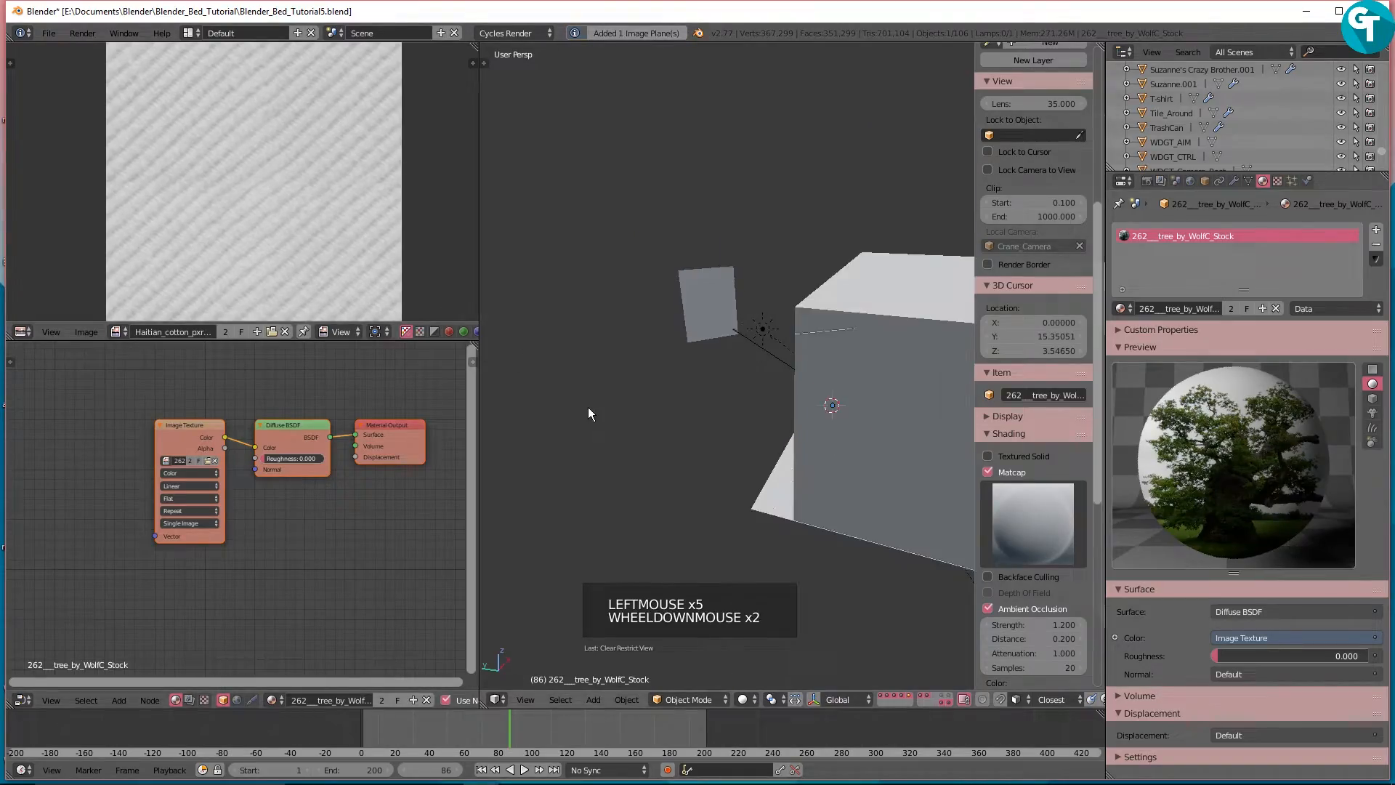
Step: Move the imported tree plane along the global Y axis out of the room and scale it up
{"action": "key", "text": "g"}
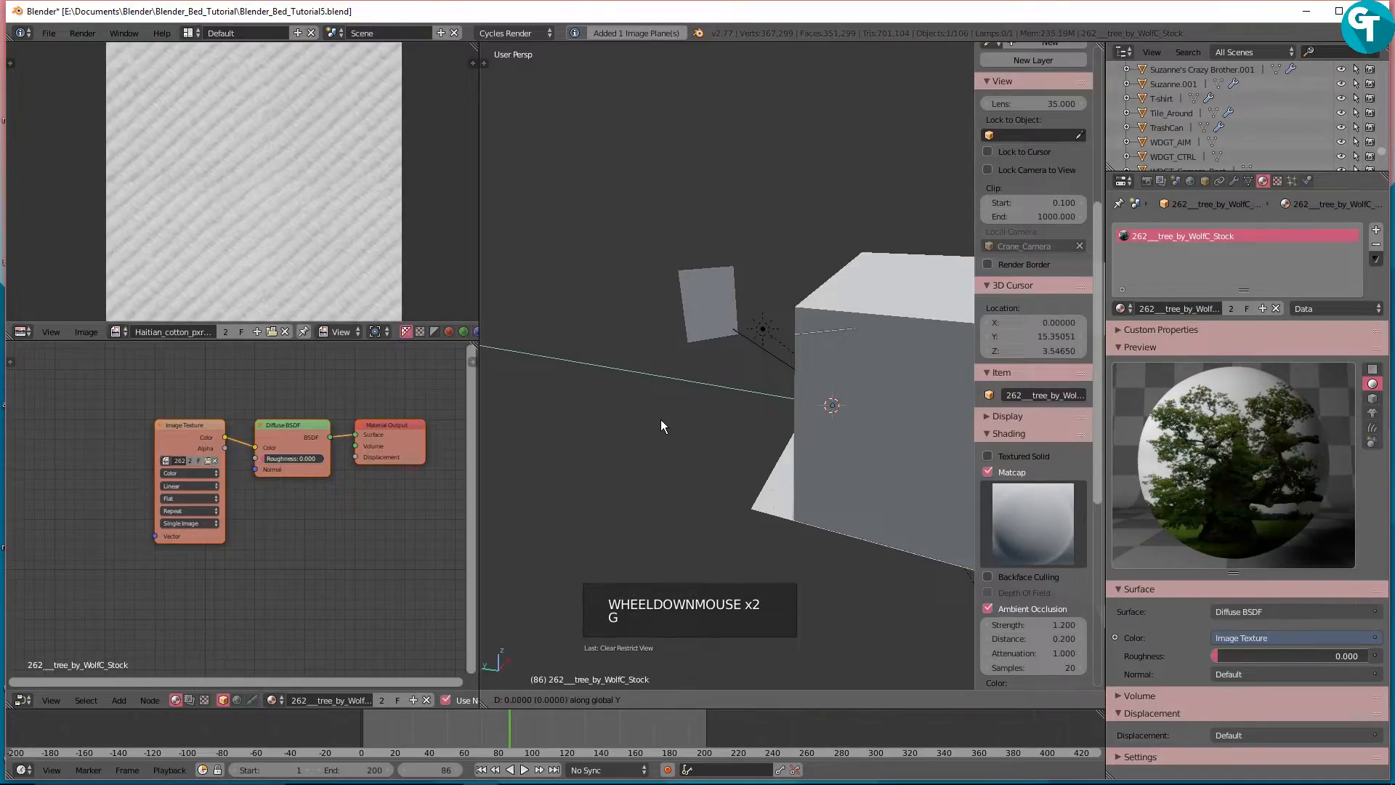
{"action": "left_click", "coordinate": [549, 410]}
{"action": "key", "text": "s"}
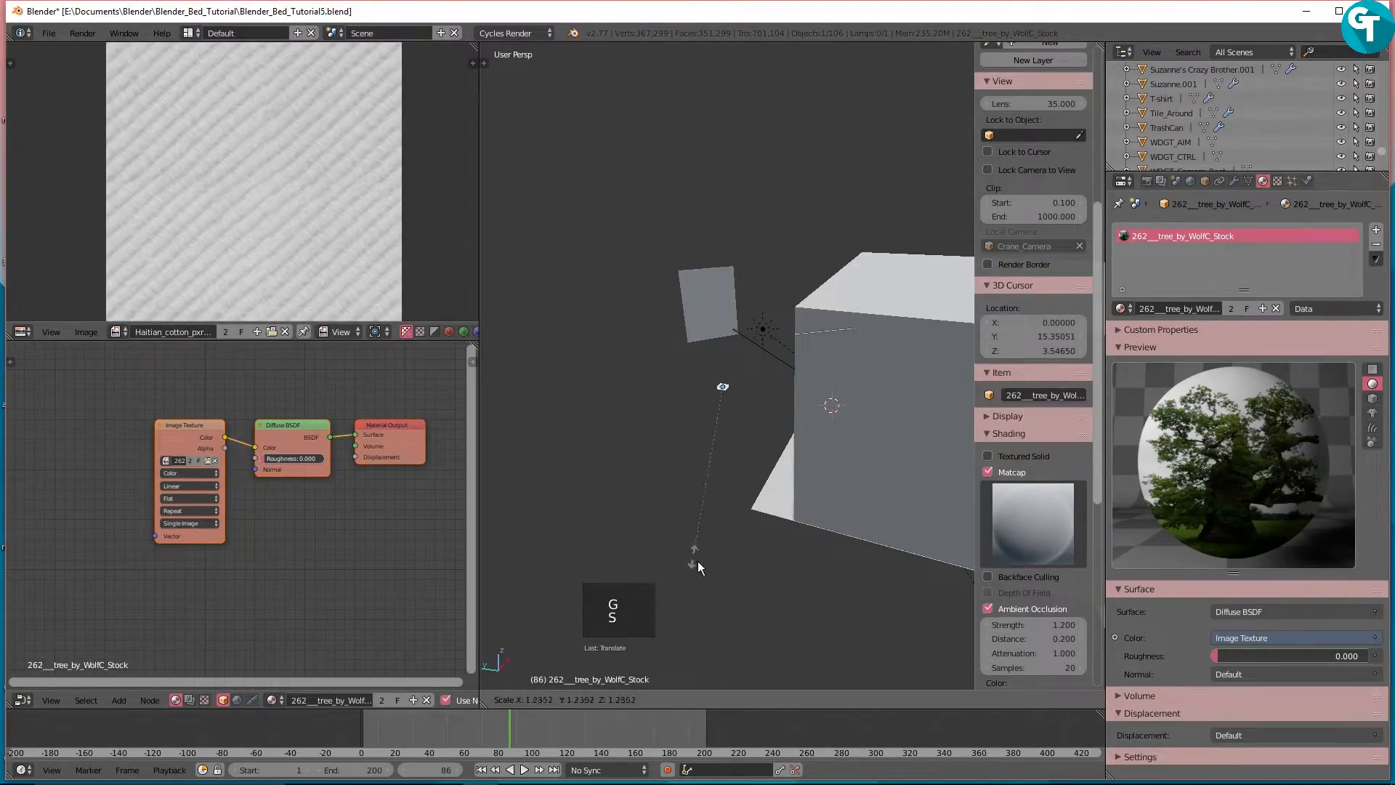
{"action": "left_click", "coordinate": [741, 280]}
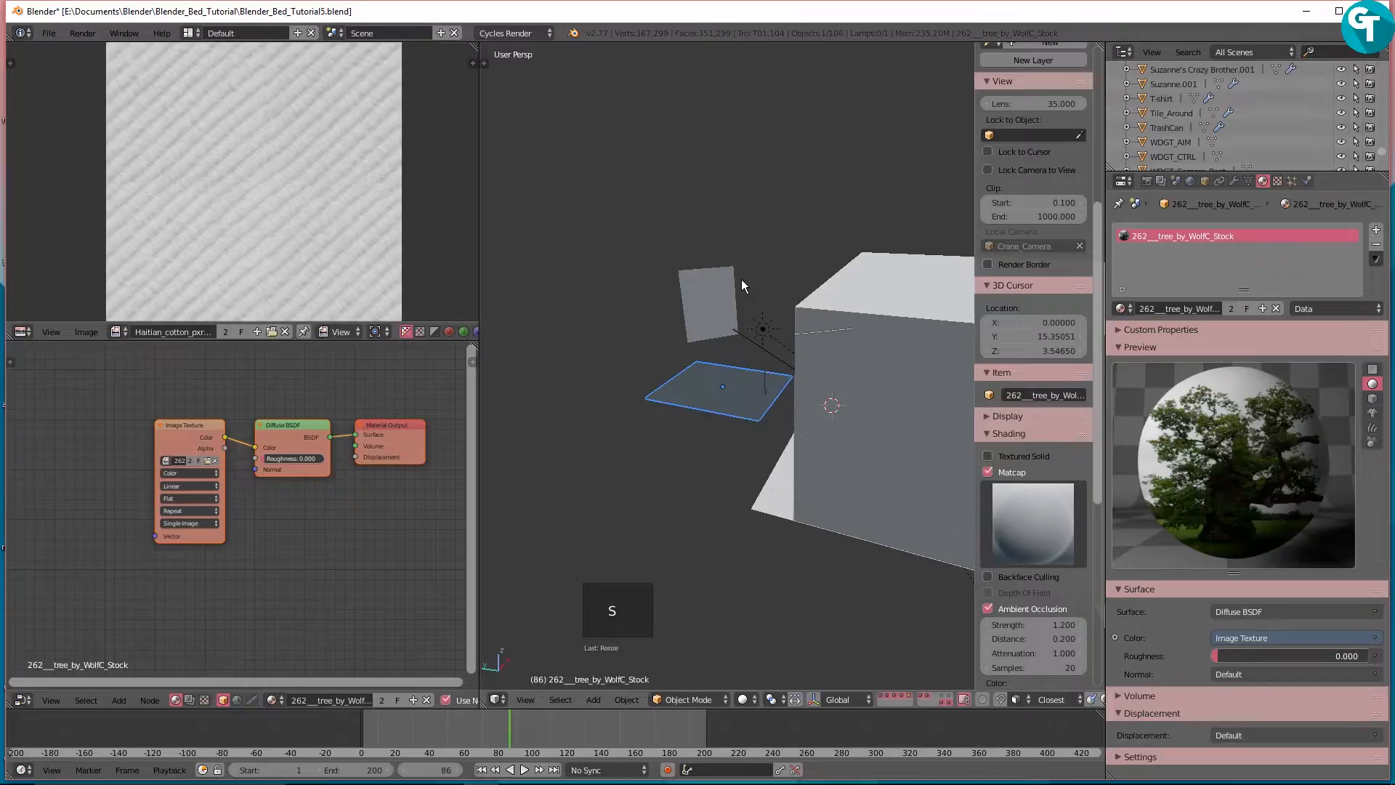
Step: Rotate the imported tree plane 90 degrees about the X axis so it stands upright
{"action": "type", "text": "rx"}
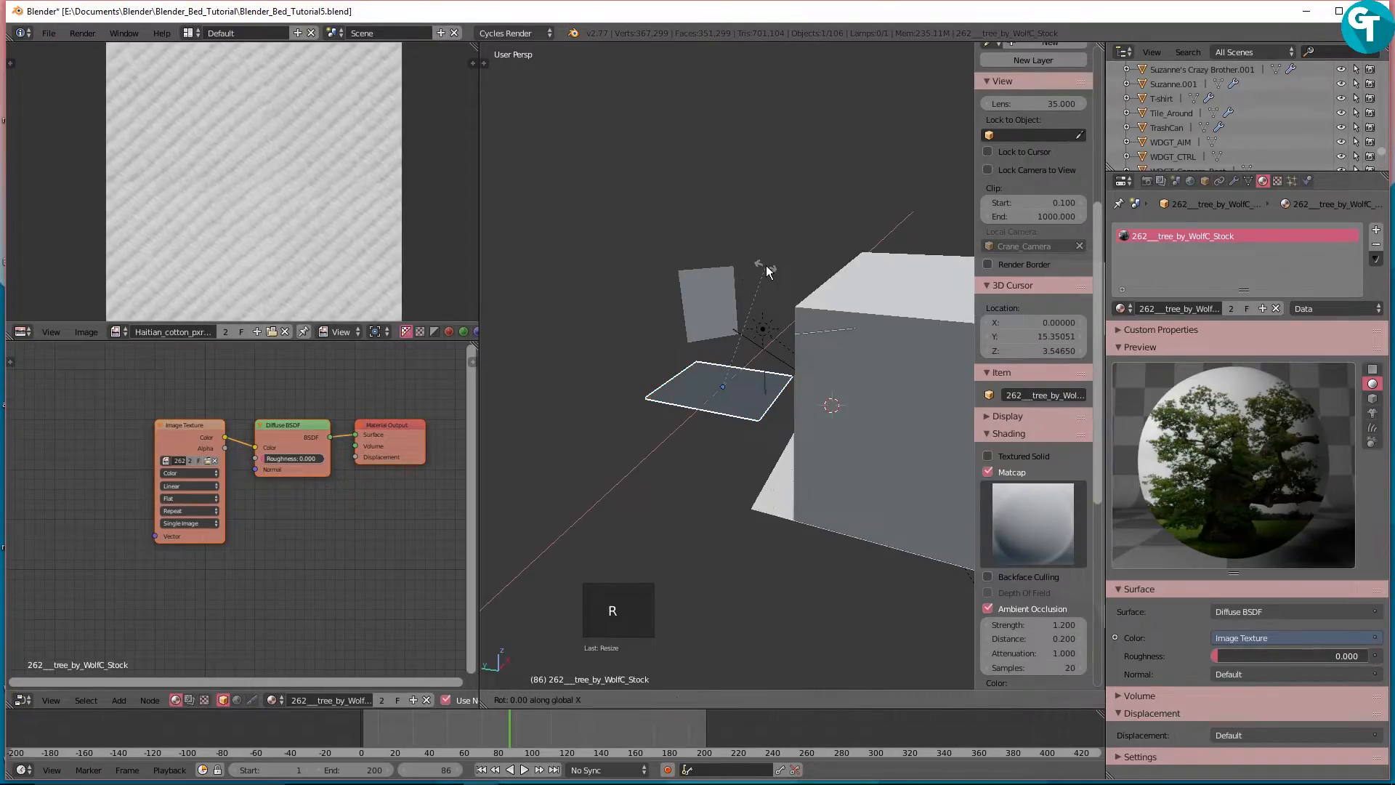
{"action": "type", "text": "90"}
{"action": "key", "text": "Return"}
{"action": "middle_click_drag", "start_coordinate": [759, 491], "coordinate": [834, 541]}
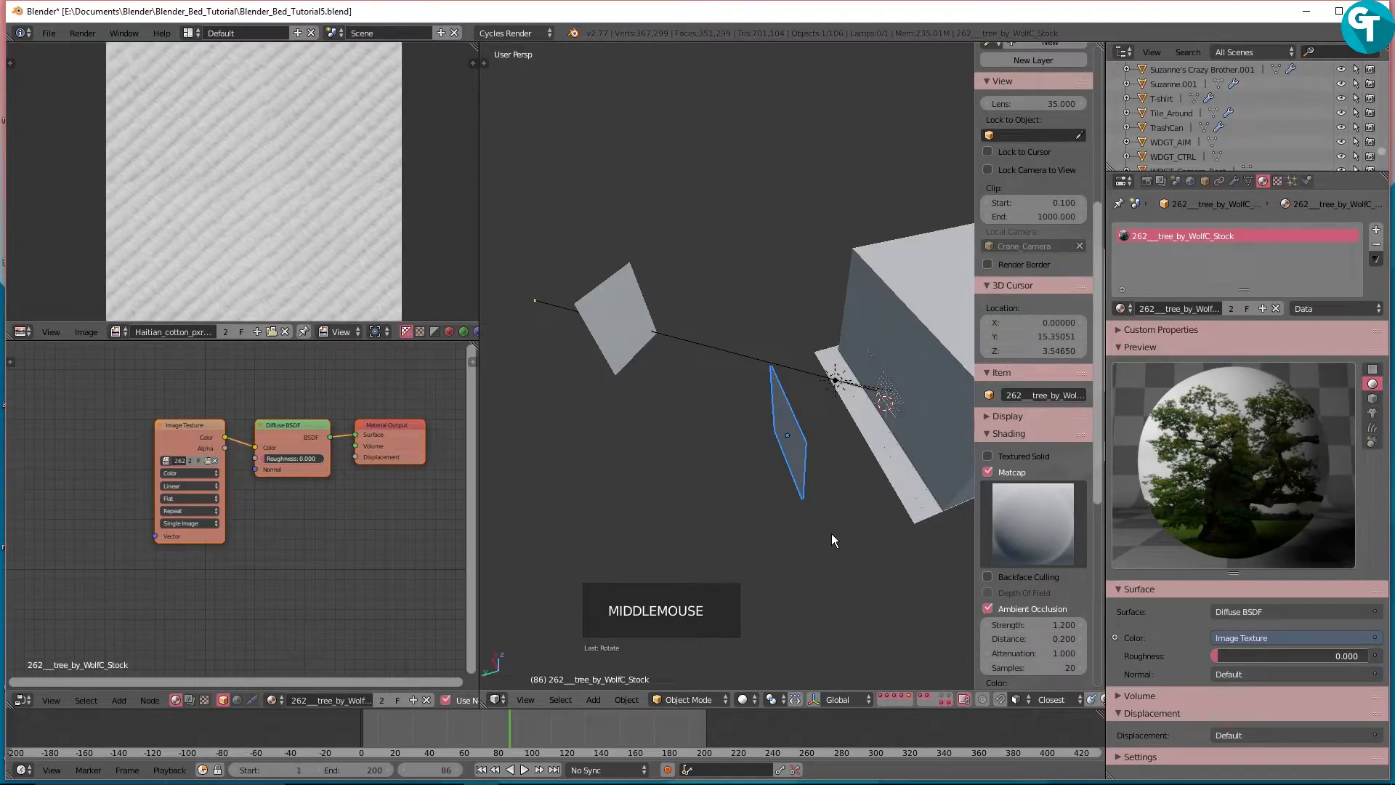
Step: From the top view, move the new tree plane beside the existing one and rotate it about Z towards the window
{"action": "key", "text": "KP_7"}
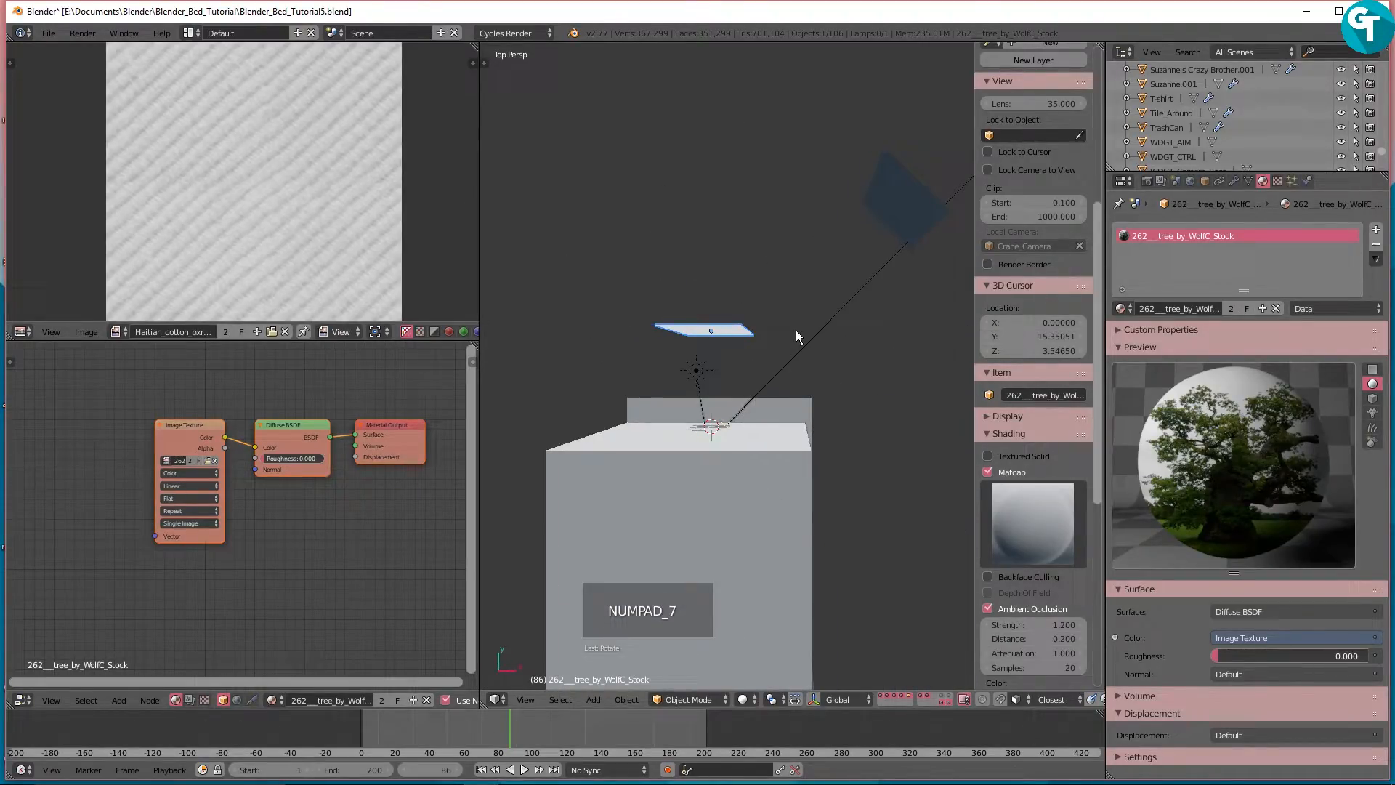
{"action": "key", "text": "g"}
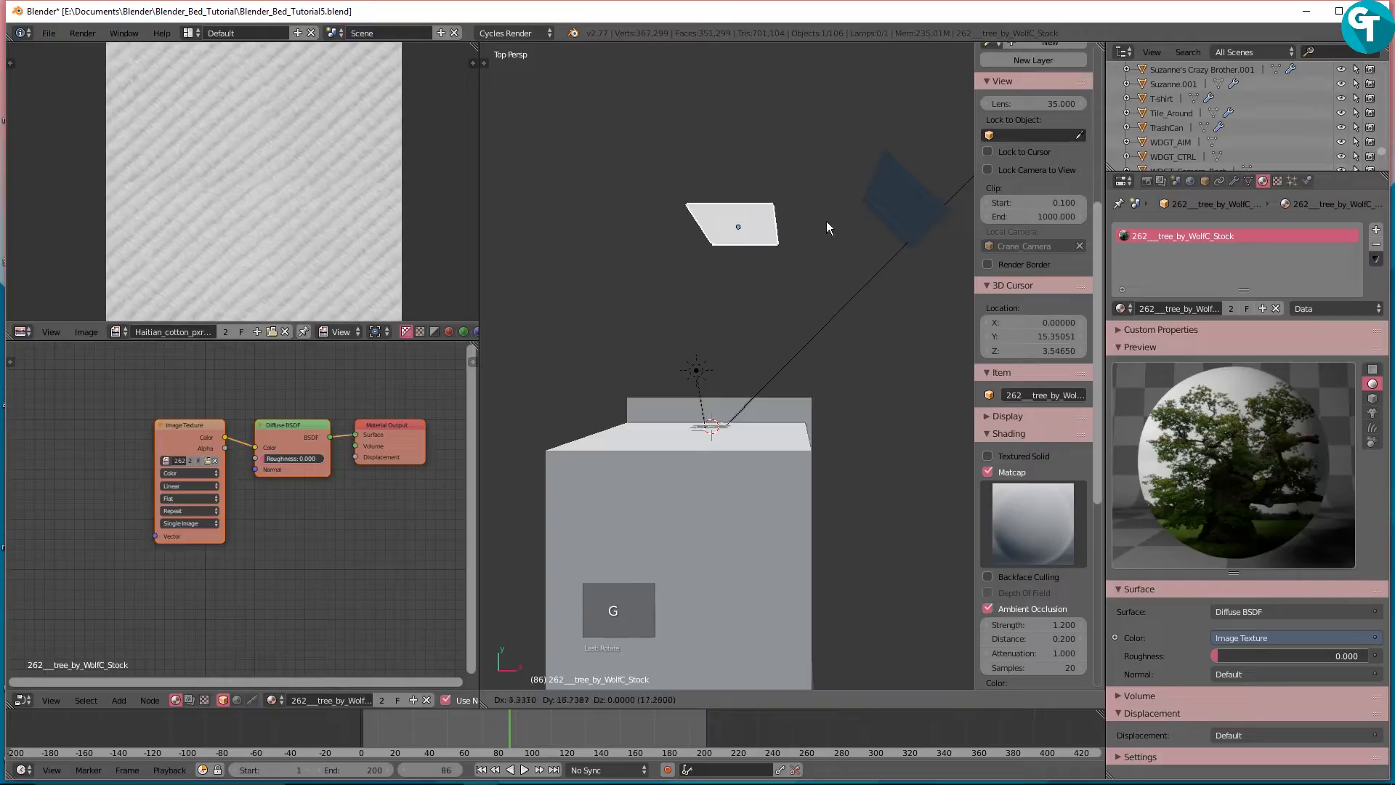
{"action": "left_click", "coordinate": [912, 177]}
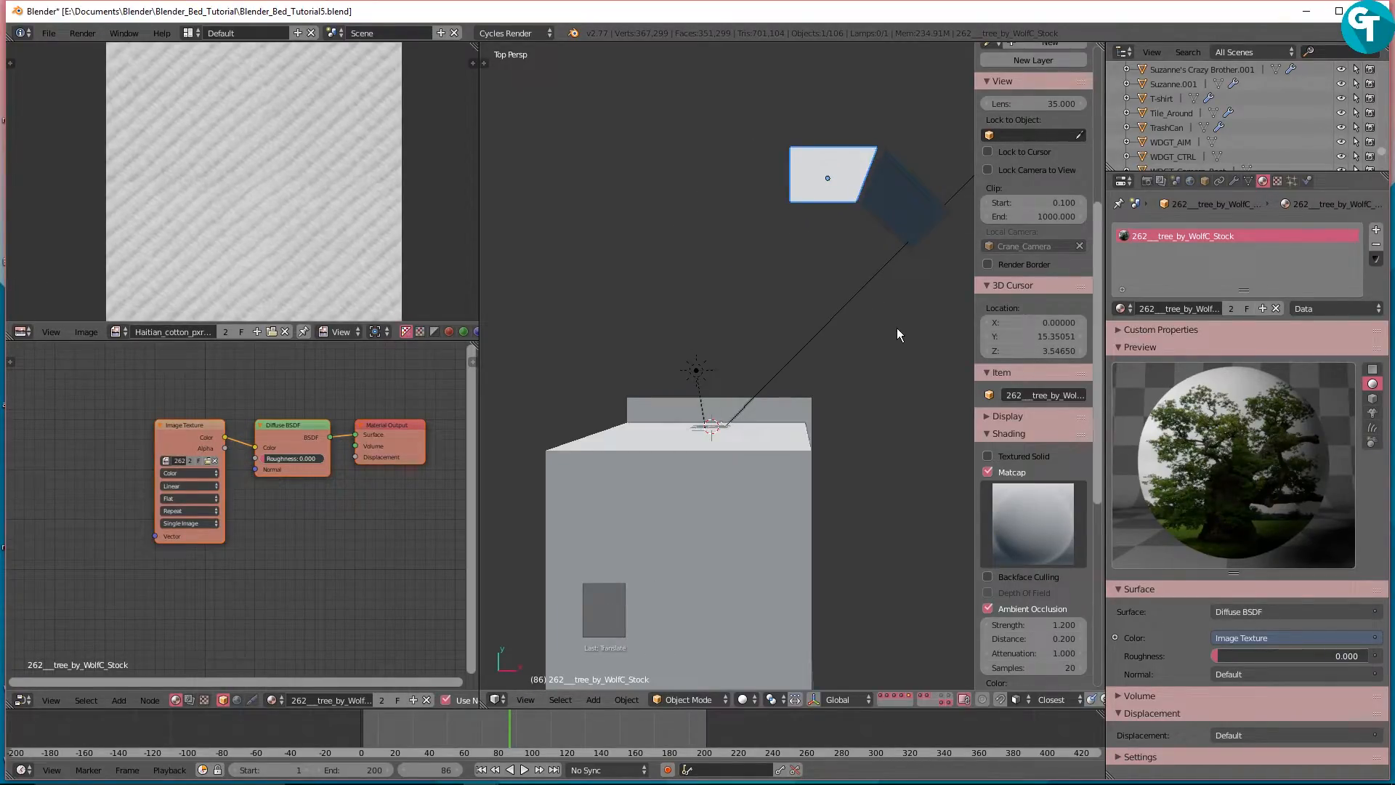
{"action": "key", "text": "r"}
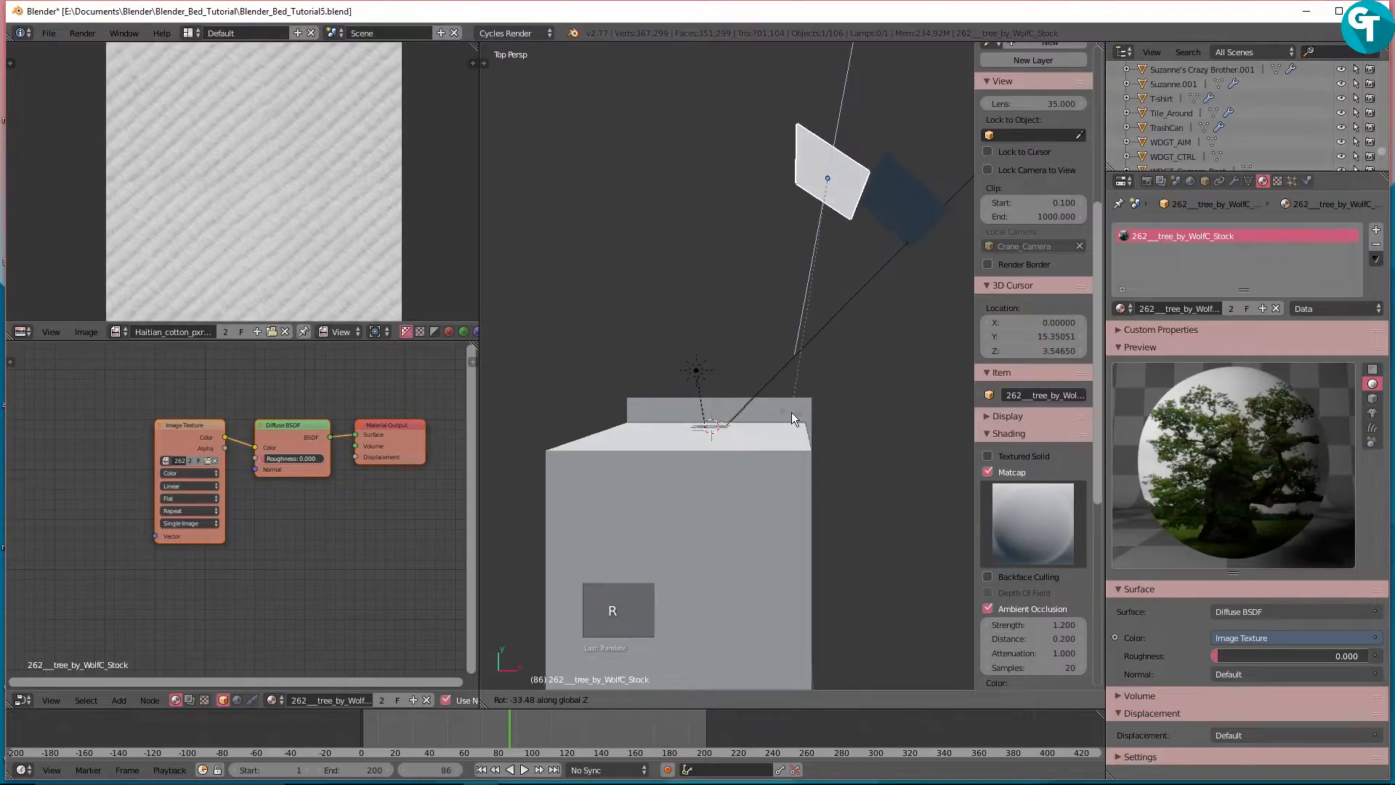
{"action": "left_click", "coordinate": [774, 416]}
{"action": "key", "text": "space"}
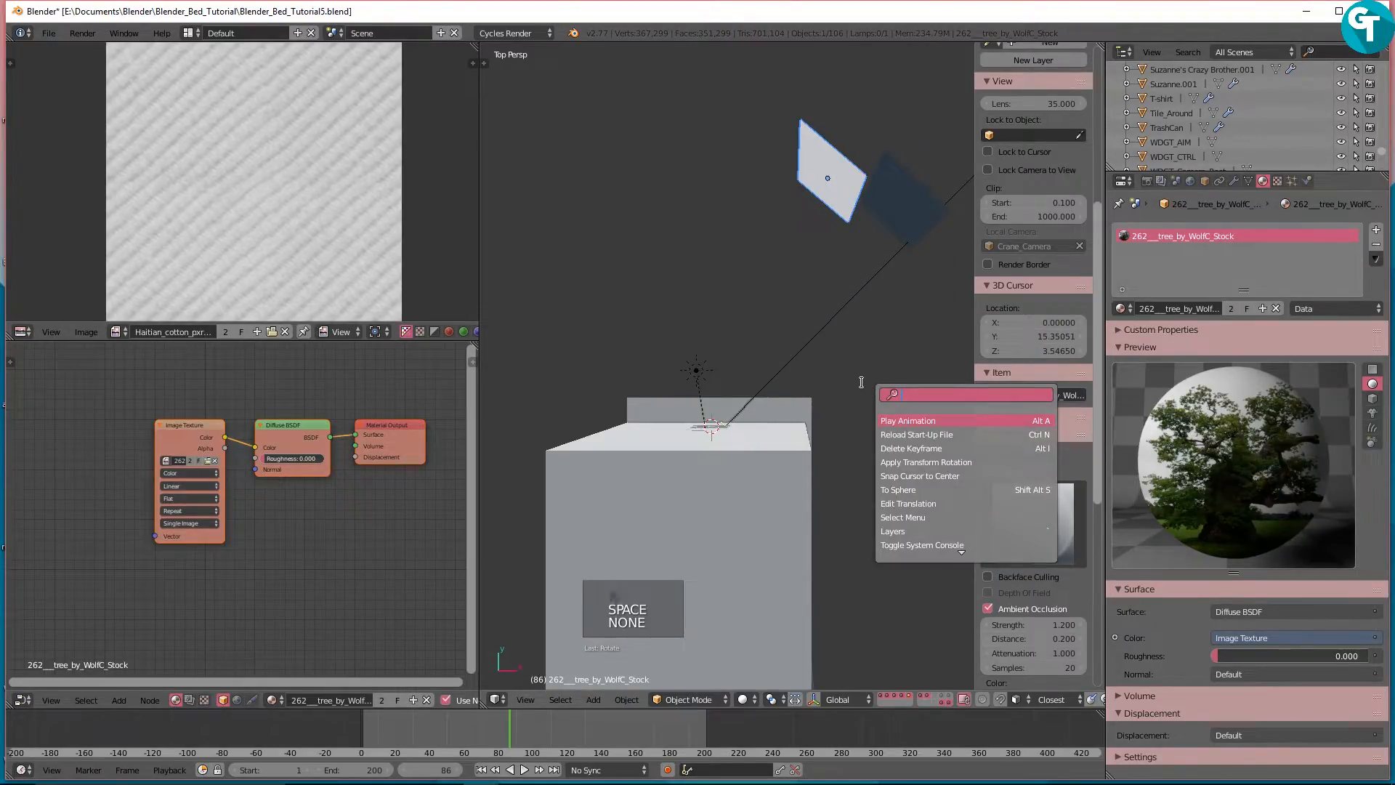
{"action": "left_click", "coordinate": [866, 369]}
Step: Check the window area of the bedroom through the scene camera
{"action": "scroll", "coordinate": [868, 385], "scroll_direction": "up", "scroll_amount": 3}
{"action": "middle_click_drag", "start_coordinate": [868, 385], "coordinate": [881, 233]}
{"action": "scroll", "coordinate": [881, 234], "scroll_direction": "down", "scroll_amount": 2}
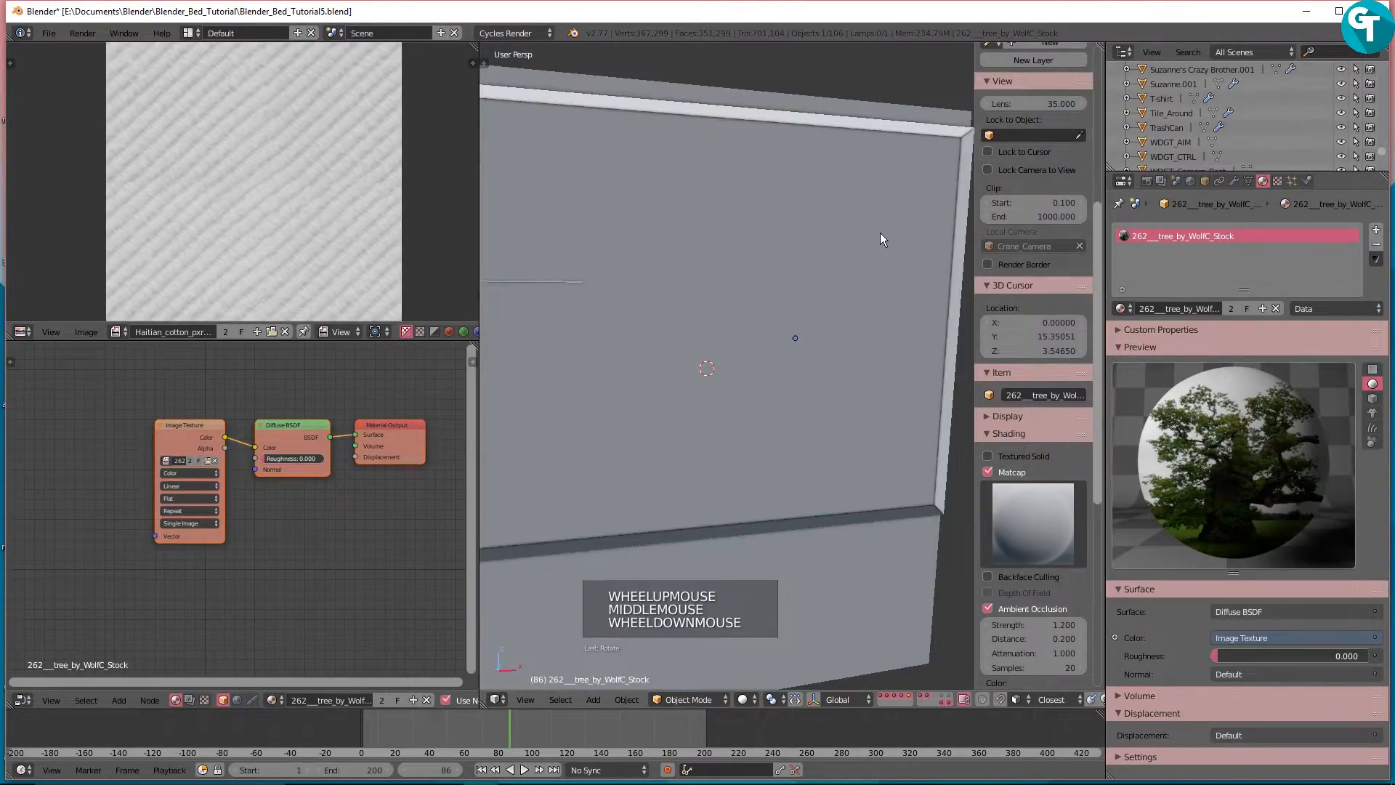
{"action": "key", "text": "KP_0"}
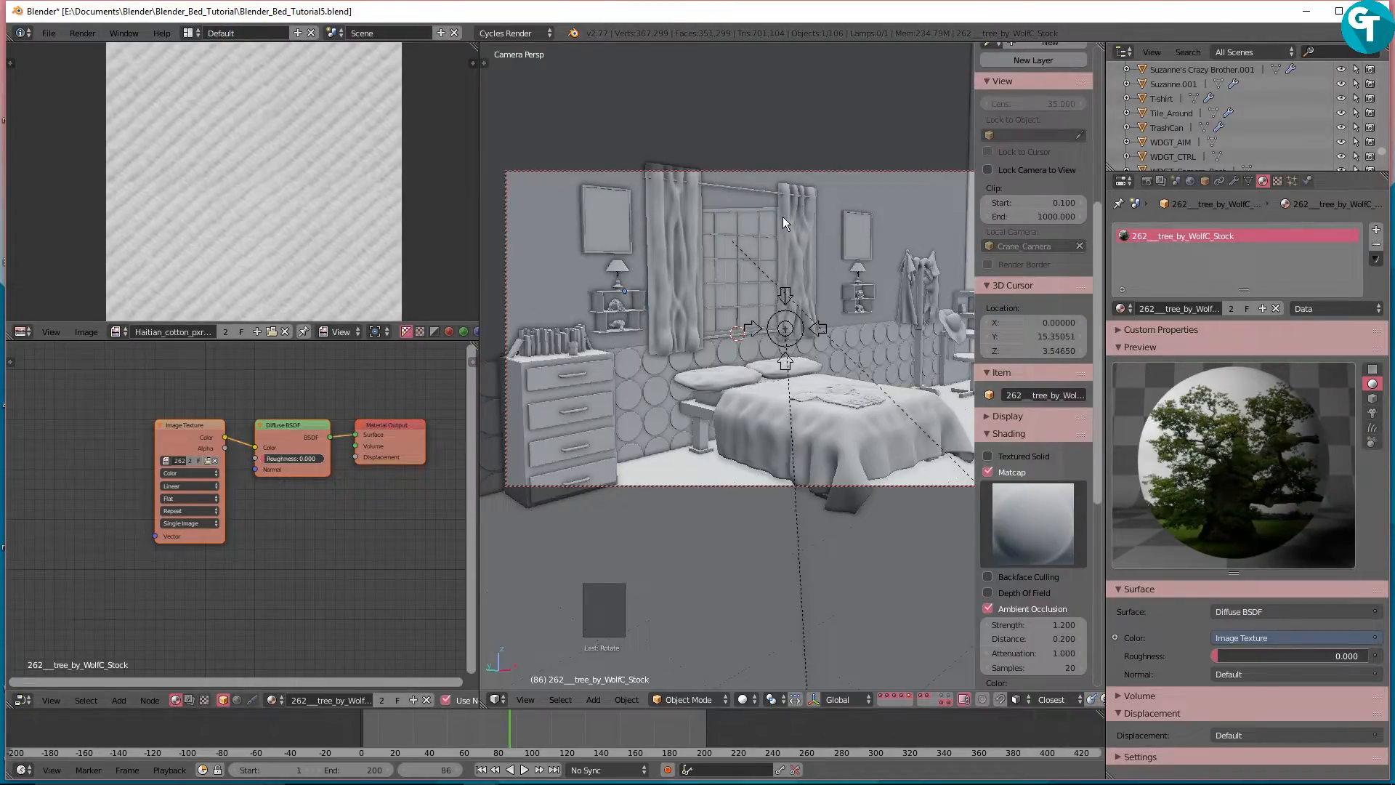
Step: Delete the newly imported tree plane, keeping the original one outside the window
{"action": "key", "text": "KP_7"}
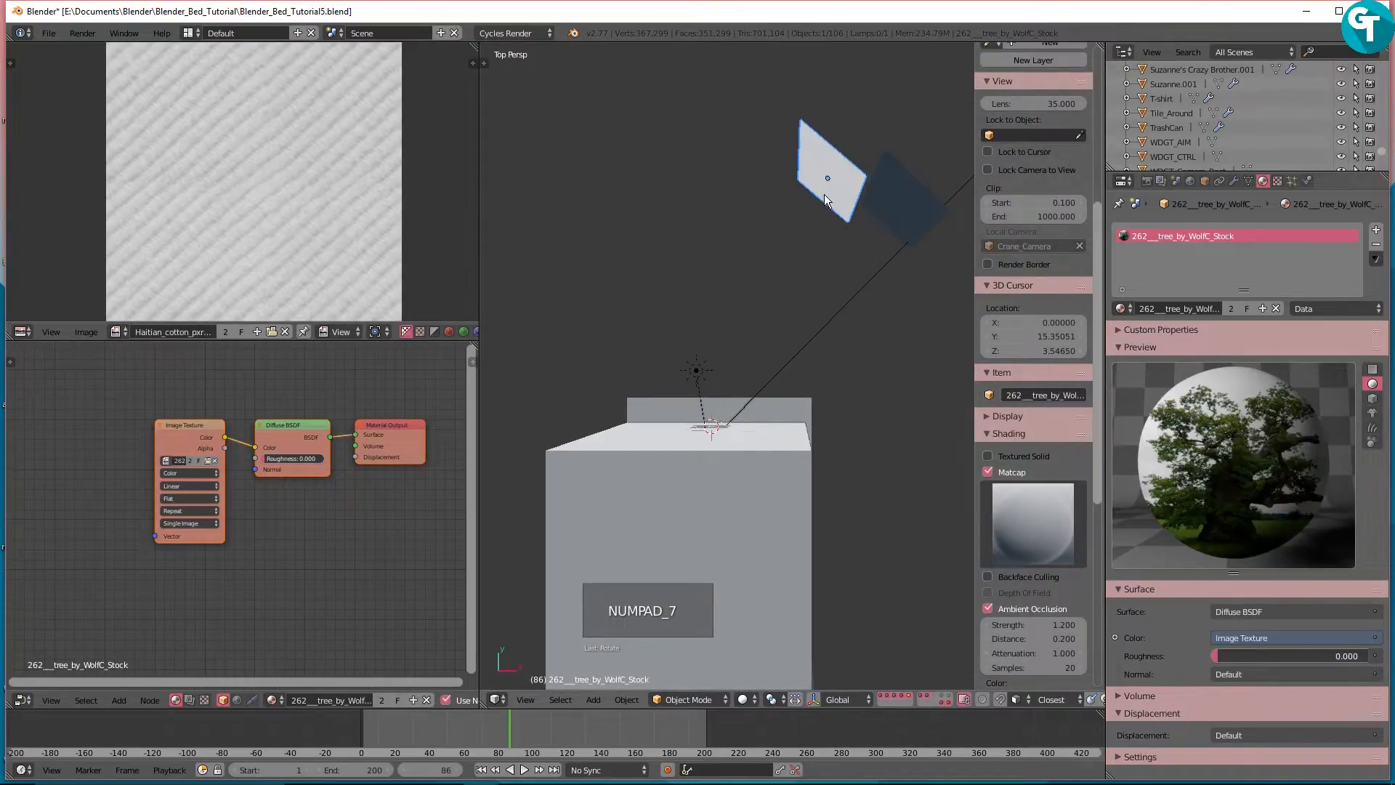
{"action": "key", "text": "x"}
{"action": "left_click", "coordinate": [805, 193]}
Step: Hide the 3D view's properties sidebar, and select the light plane under the ceiling to show its light01.001 emission material
{"action": "middle_click_drag", "start_coordinate": [800, 211], "coordinate": [782, 314]}
{"action": "scroll", "coordinate": [759, 324], "scroll_direction": "up", "scroll_amount": 4}
{"action": "scroll", "coordinate": [782, 314], "scroll_direction": "down", "scroll_amount": 1}
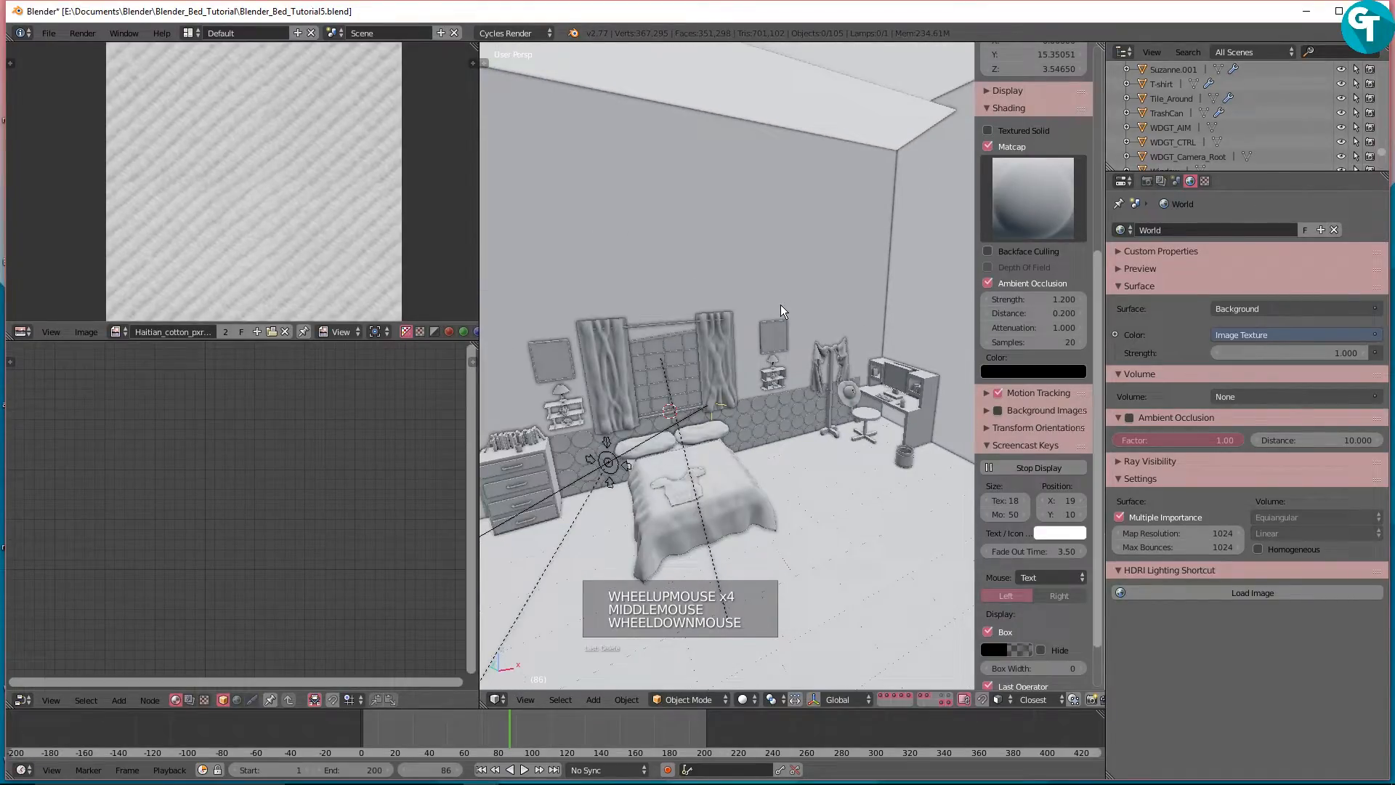
{"action": "key", "text": "n"}
{"action": "middle_click_drag", "start_coordinate": [662, 387], "coordinate": [595, 377]}
{"action": "scroll", "coordinate": [674, 325], "scroll_direction": "down", "scroll_amount": 1}
{"action": "middle_click_drag", "start_coordinate": [674, 325], "coordinate": [788, 329], "text": "shift"}
{"action": "scroll", "coordinate": [779, 248], "scroll_direction": "up", "scroll_amount": 1}
{"action": "left_click", "coordinate": [754, 76]}
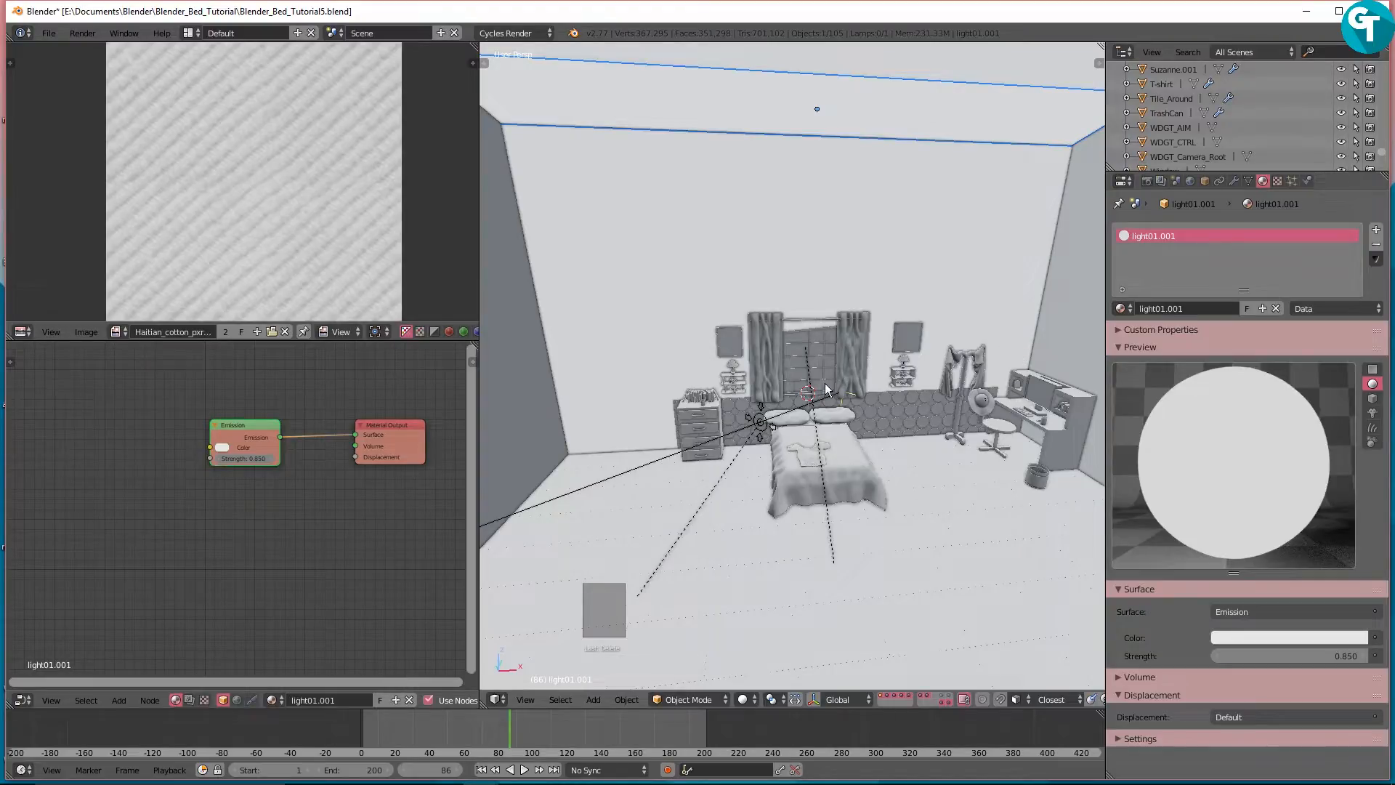
{"action": "middle_click_drag", "start_coordinate": [858, 407], "coordinate": [826, 412]}
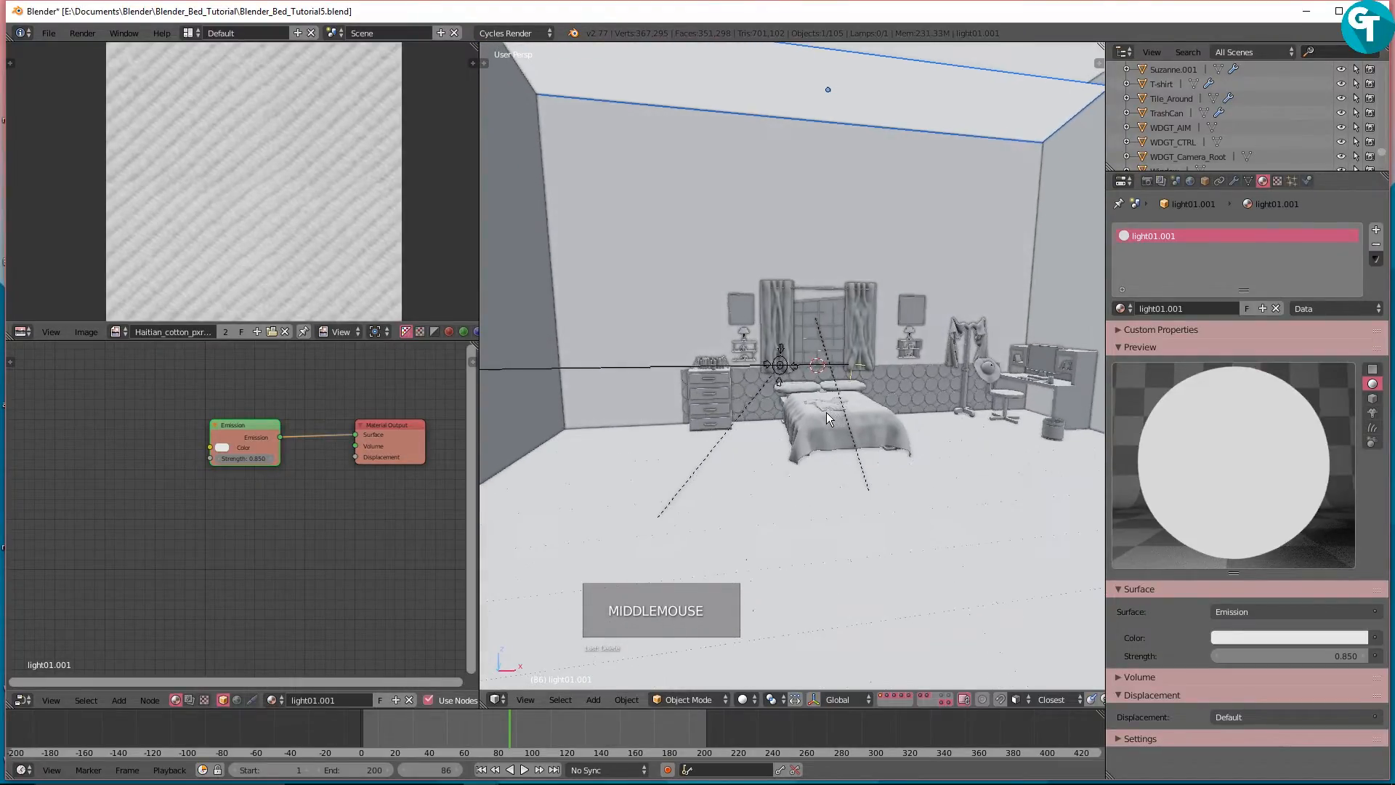
Step: View the room from outside and hide its Cube shell to expose the light planes
{"action": "middle_click_drag", "start_coordinate": [884, 309], "coordinate": [745, 391], "text": "shift"}
{"action": "middle_click_drag", "start_coordinate": [560, 392], "coordinate": [714, 368], "text": "shift"}
{"action": "middle_click_drag", "start_coordinate": [770, 236], "coordinate": [726, 343]}
{"action": "middle_click_drag", "start_coordinate": [625, 345], "coordinate": [686, 290], "text": "shift"}
{"action": "scroll", "coordinate": [686, 289], "scroll_direction": "down", "scroll_amount": 4}
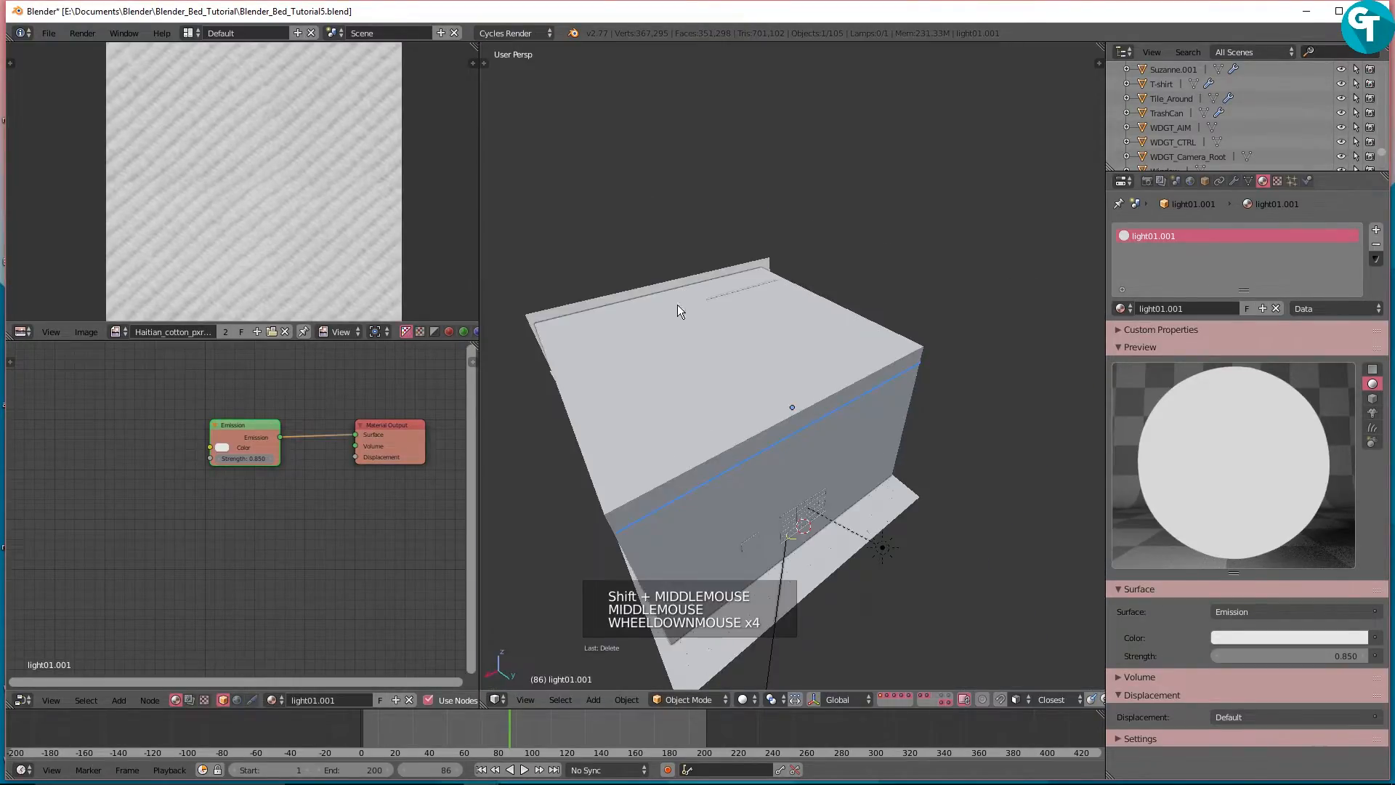
{"action": "left_click", "coordinate": [851, 341]}
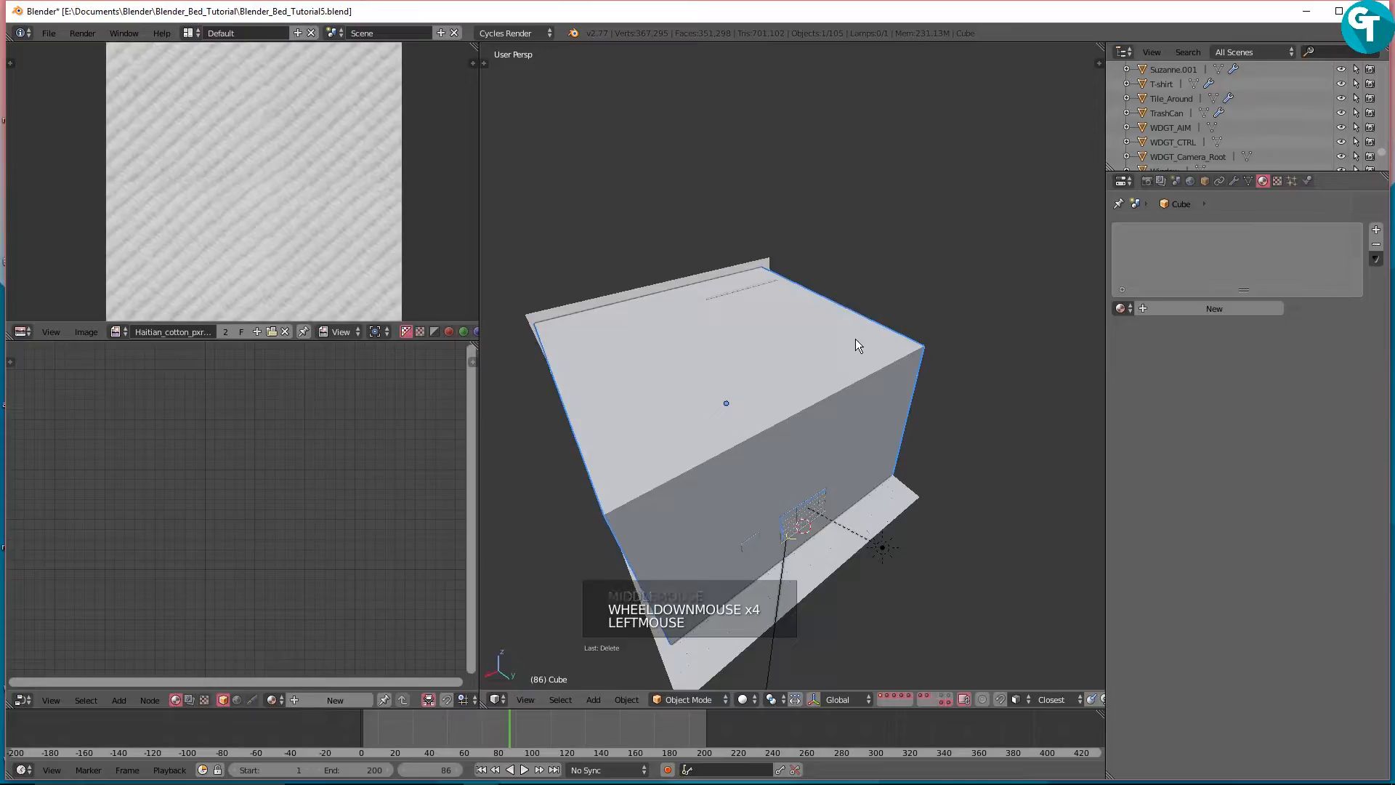
{"action": "key", "text": "h"}
Step: Select the smaller of the two overlapping light planes above the room to show its light02 emission material
{"action": "middle_click_drag", "start_coordinate": [848, 343], "coordinate": [817, 329]}
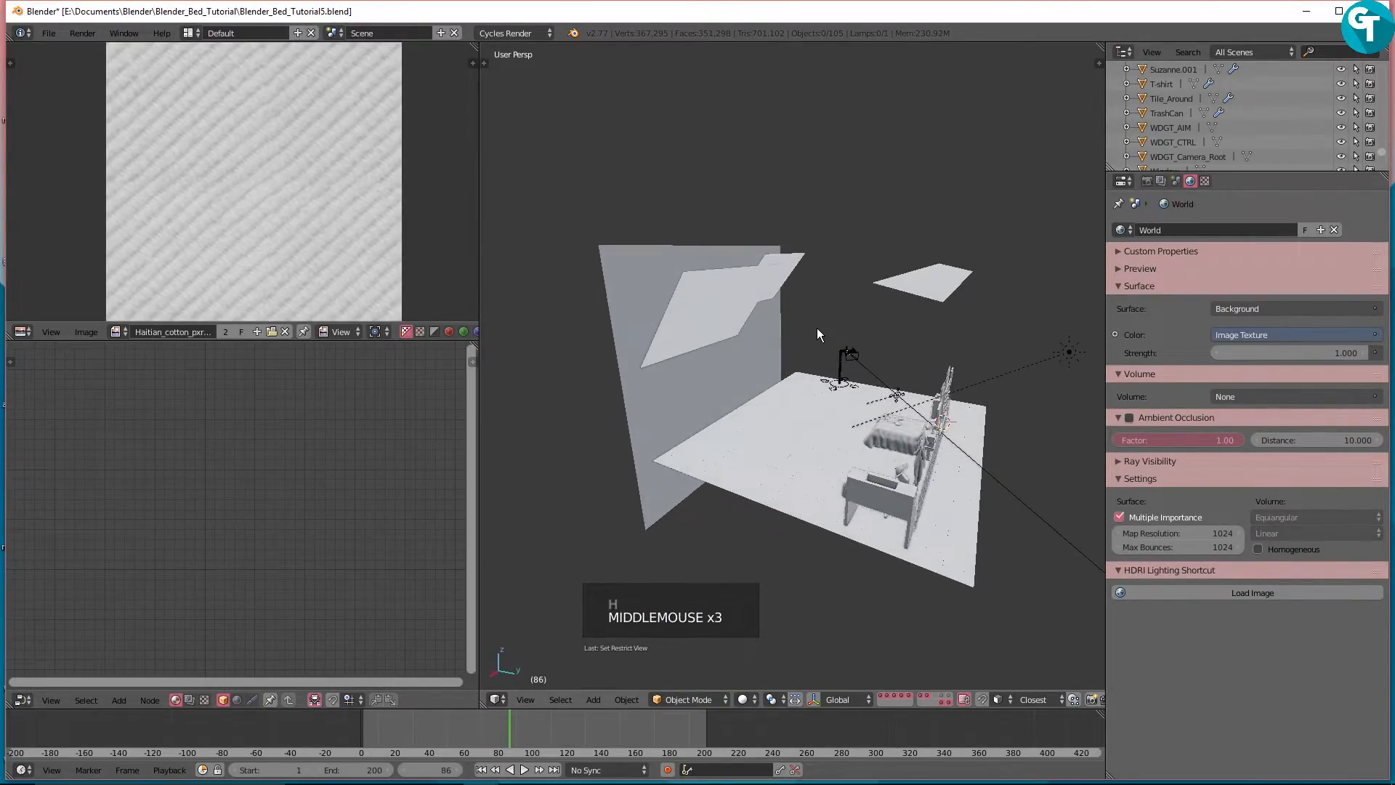
{"action": "left_click", "coordinate": [692, 298]}
{"action": "left_click", "coordinate": [802, 264]}
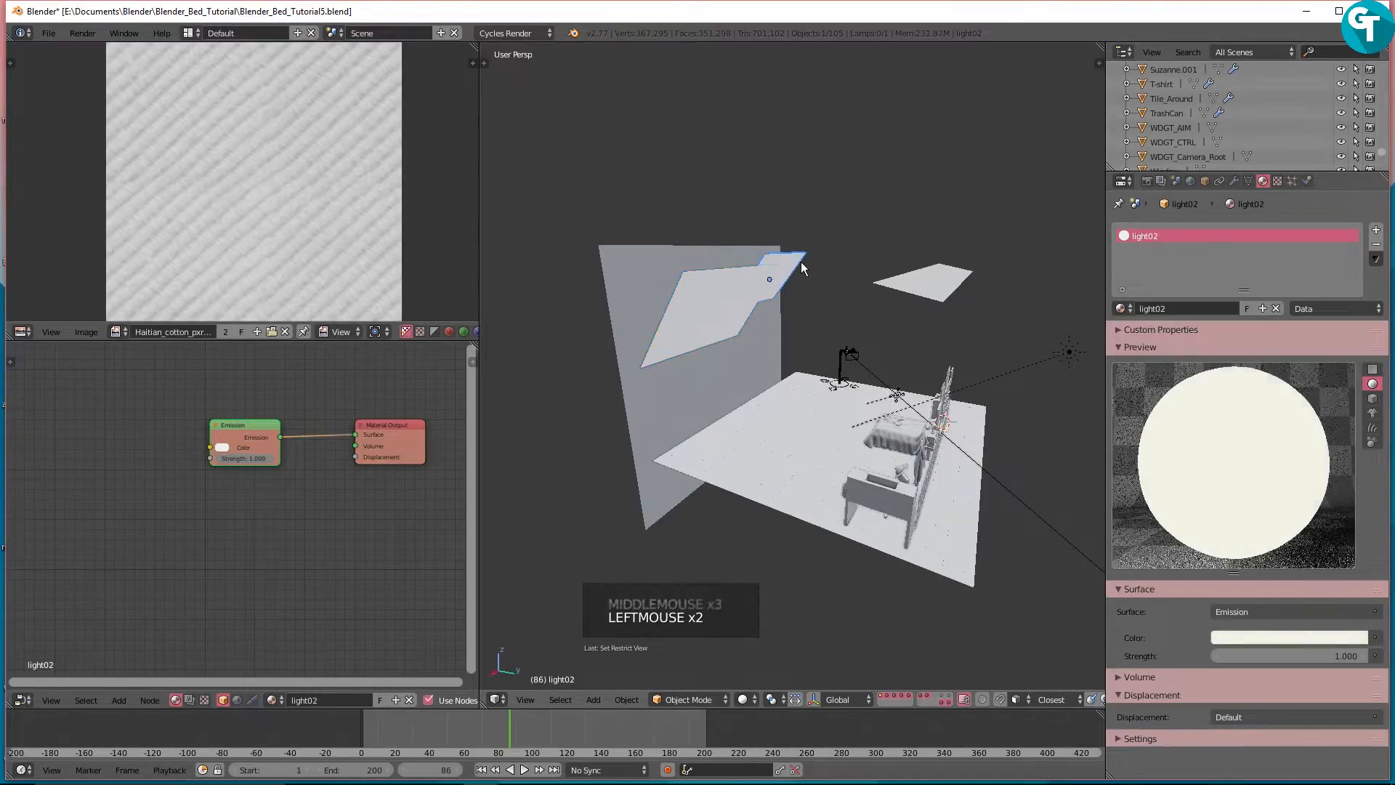
Step: Compare the emission materials of the large light01 plane and the smaller light02 plane by selecting each in turn
{"action": "left_click", "coordinate": [716, 308]}
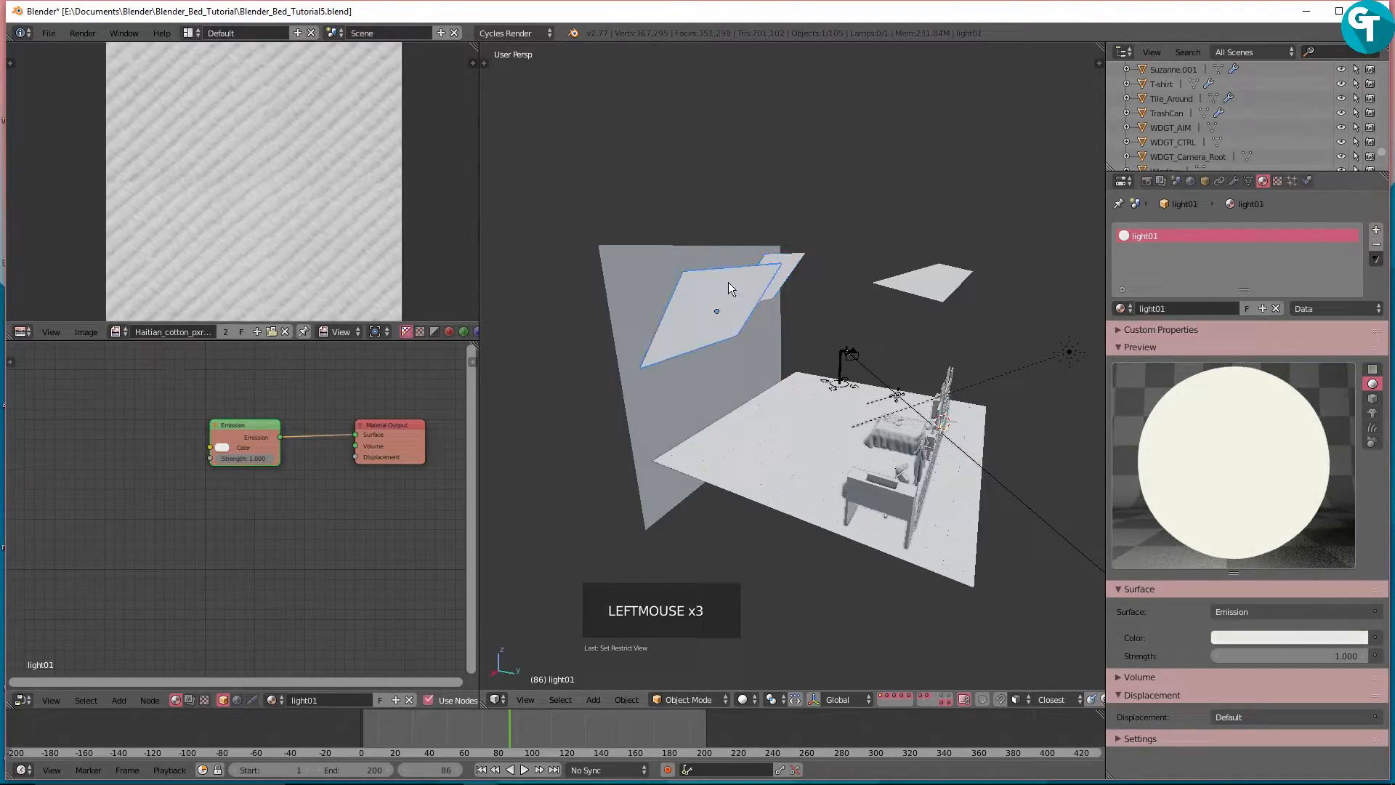
{"action": "left_click", "coordinate": [799, 258]}
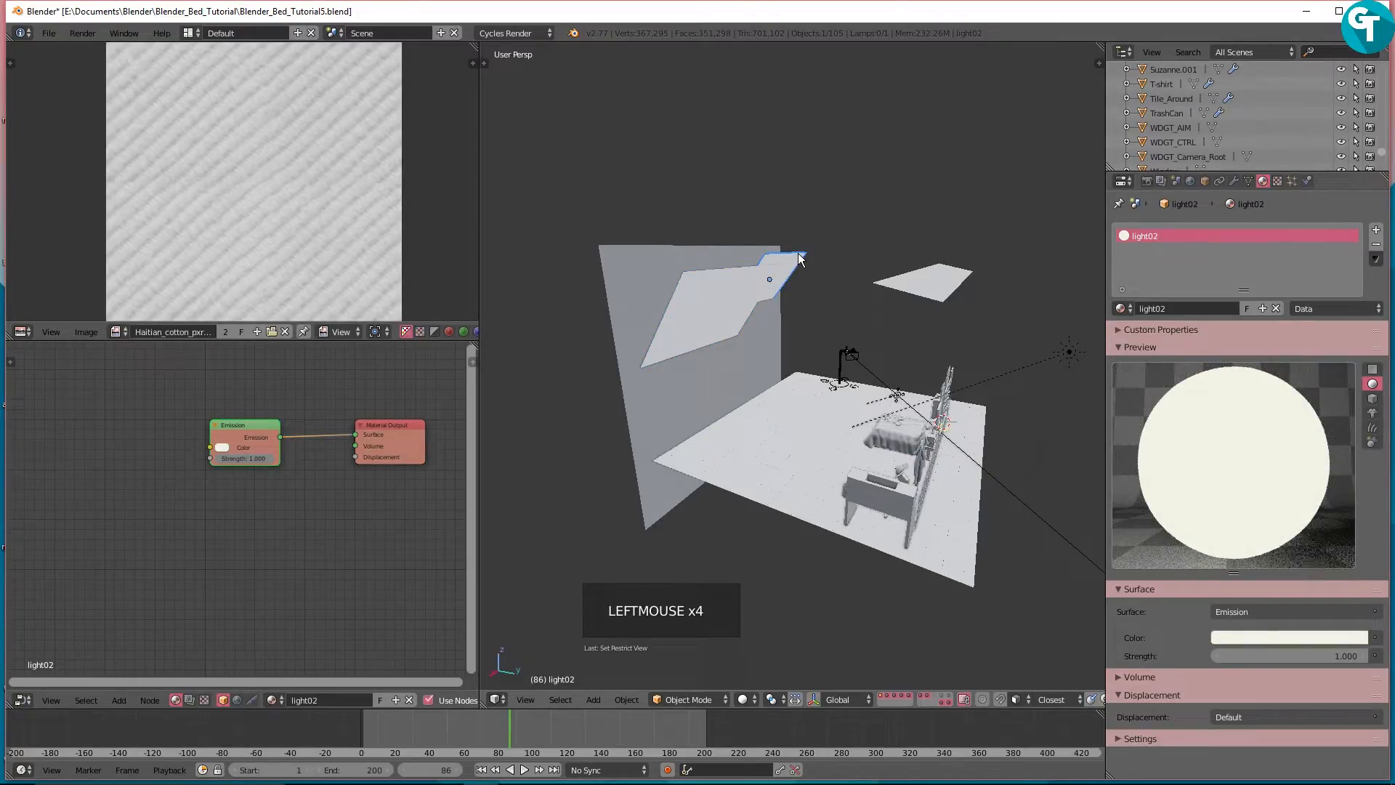
{"action": "middle_click_drag", "start_coordinate": [784, 341], "coordinate": [718, 347]}
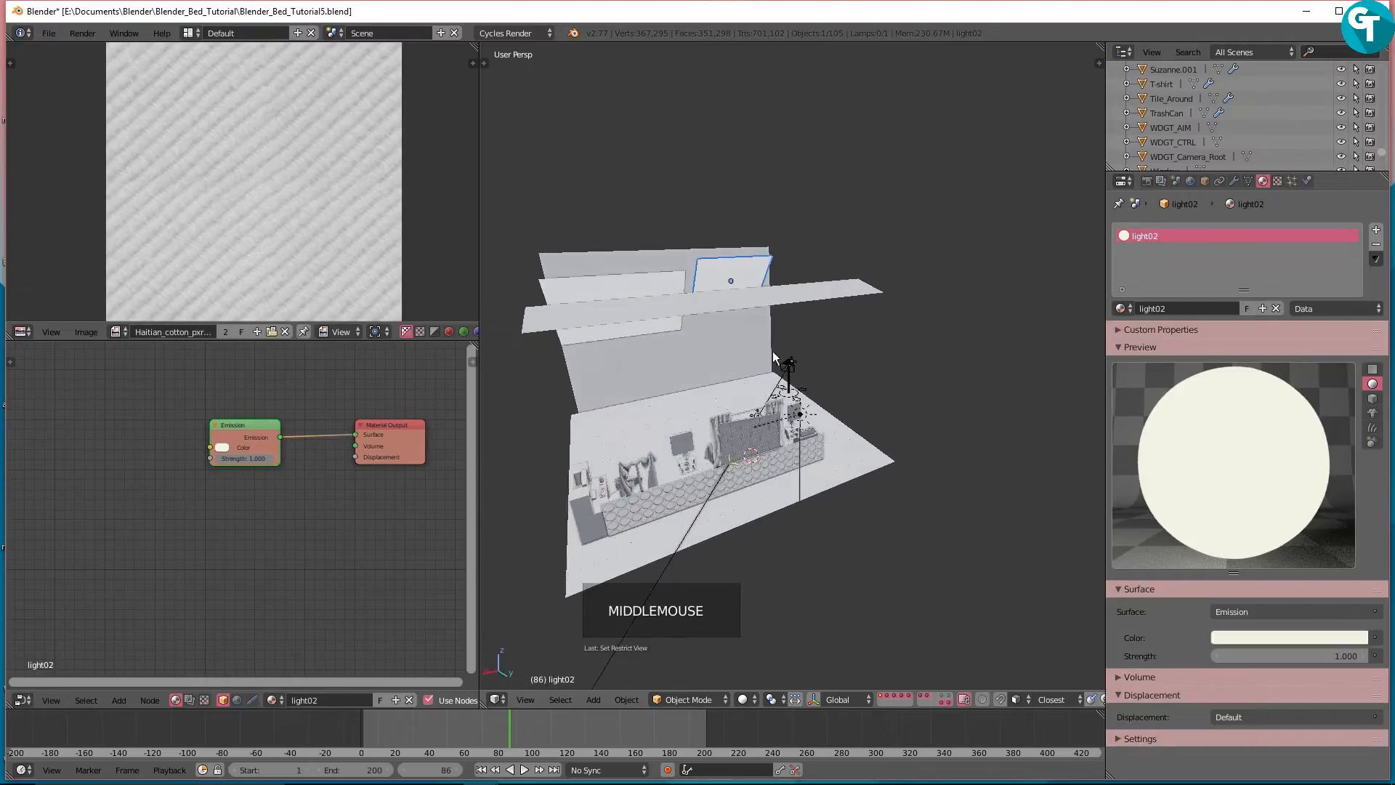
{"action": "scroll", "coordinate": [720, 369], "scroll_direction": "up", "scroll_amount": 3}
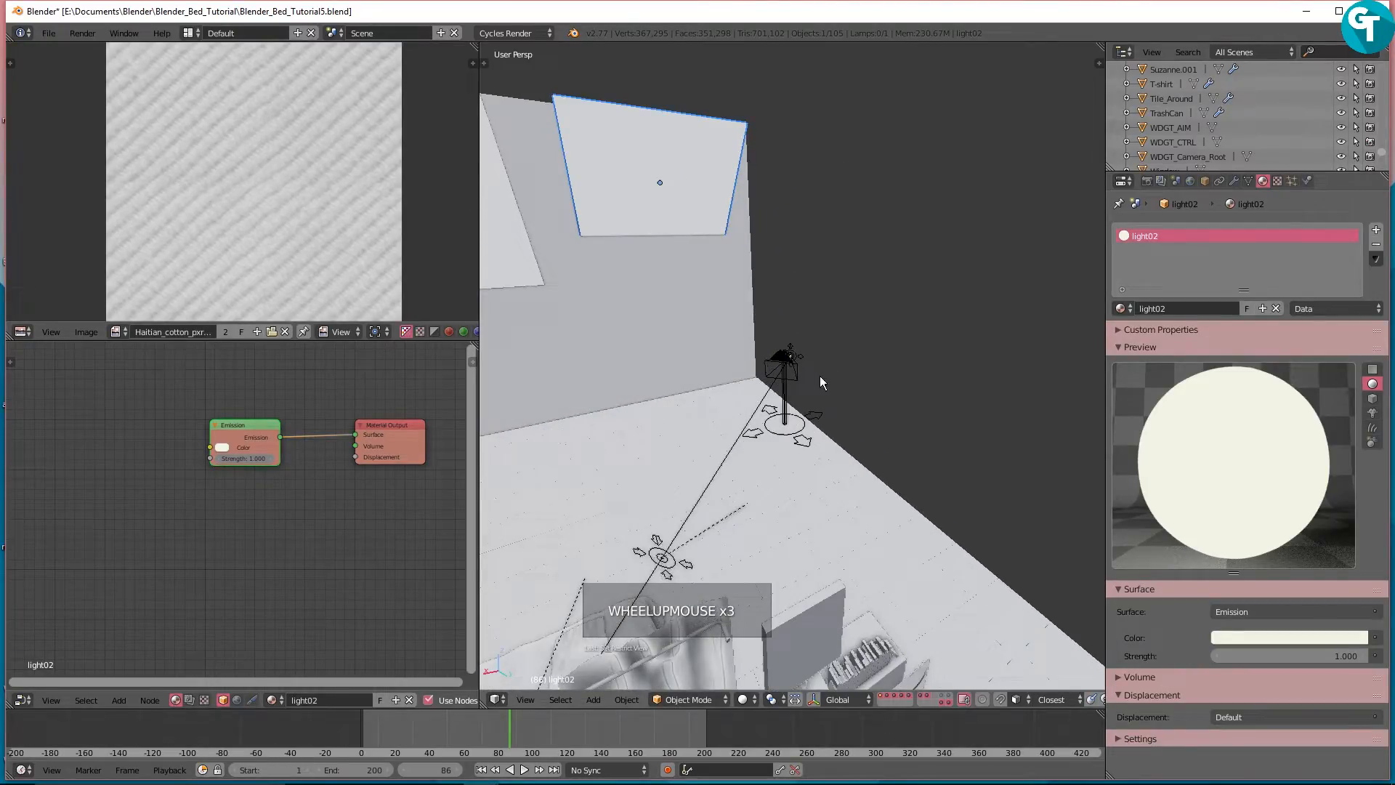
{"action": "scroll", "coordinate": [659, 320], "scroll_direction": "down", "scroll_amount": 1, "text": "shift"}
{"action": "middle_click_drag", "start_coordinate": [658, 319], "coordinate": [756, 335], "text": "shift"}
{"action": "left_click", "coordinate": [625, 194]}
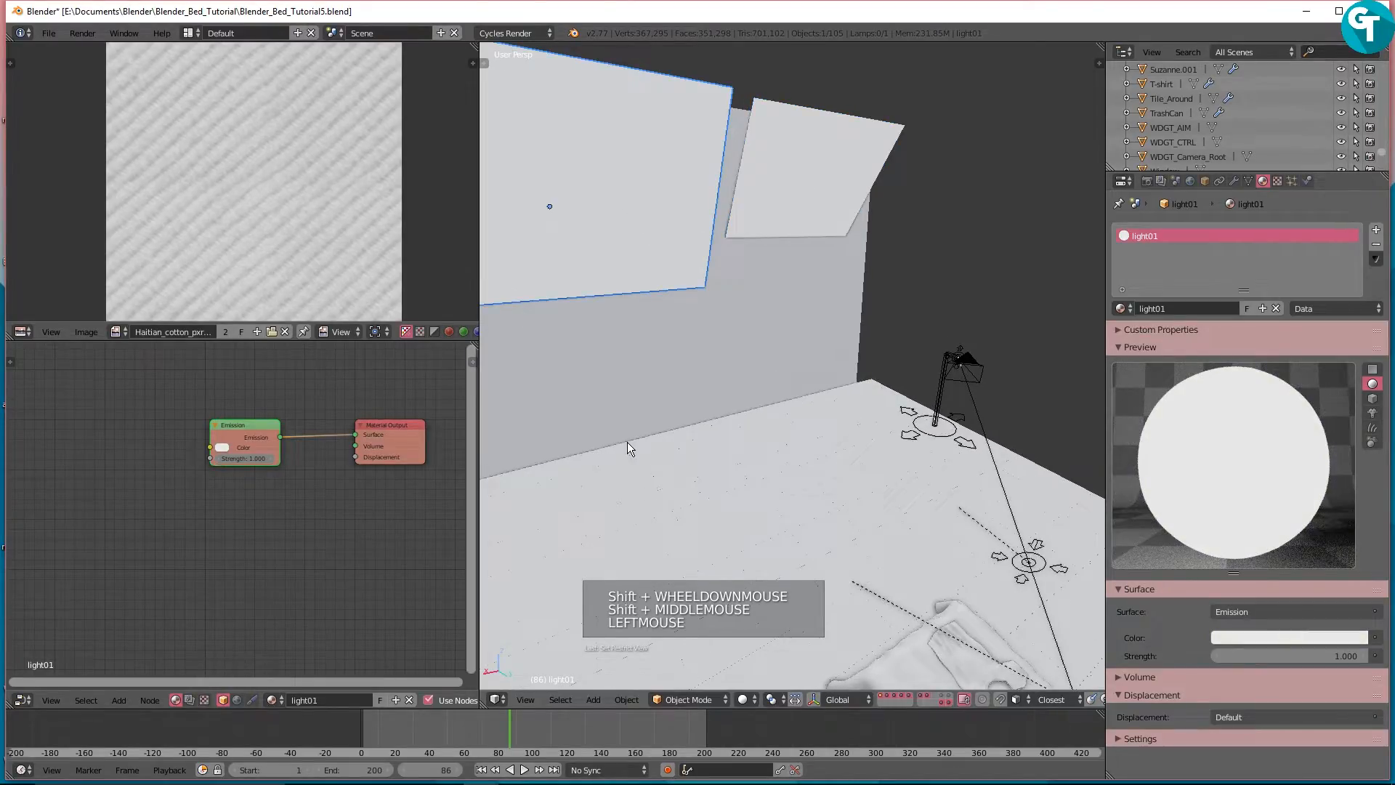
Step: Select the crane camera rig standing on the floor in front of the bed
{"action": "scroll", "coordinate": [689, 482], "scroll_direction": "down", "scroll_amount": 2}
{"action": "middle_click_drag", "start_coordinate": [790, 428], "coordinate": [634, 389]}
{"action": "scroll", "coordinate": [726, 431], "scroll_direction": "up", "scroll_amount": 5}
{"action": "scroll", "coordinate": [719, 432], "scroll_direction": "up", "scroll_amount": 1, "text": "shift"}
{"action": "scroll", "coordinate": [891, 375], "scroll_direction": "down", "scroll_amount": 2}
{"action": "left_click", "coordinate": [768, 350]}
{"action": "scroll", "coordinate": [690, 378], "scroll_direction": "down", "scroll_amount": 3}
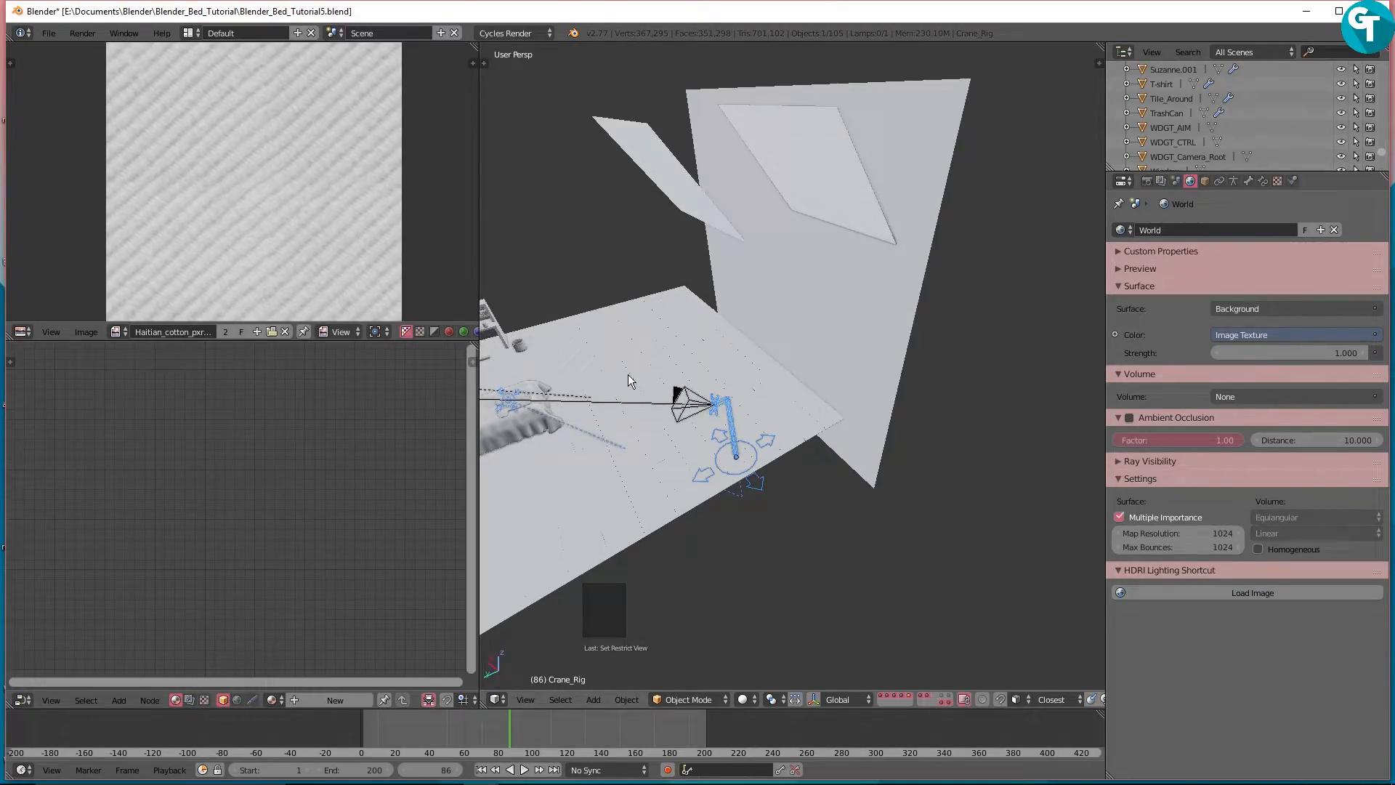
Step: Look up the Dolly and Crane camera rigs among the armatures that can be added, without adding one
{"action": "key", "text": "shift+a"}
{"action": "mouse_move", "coordinate": [628, 373]}
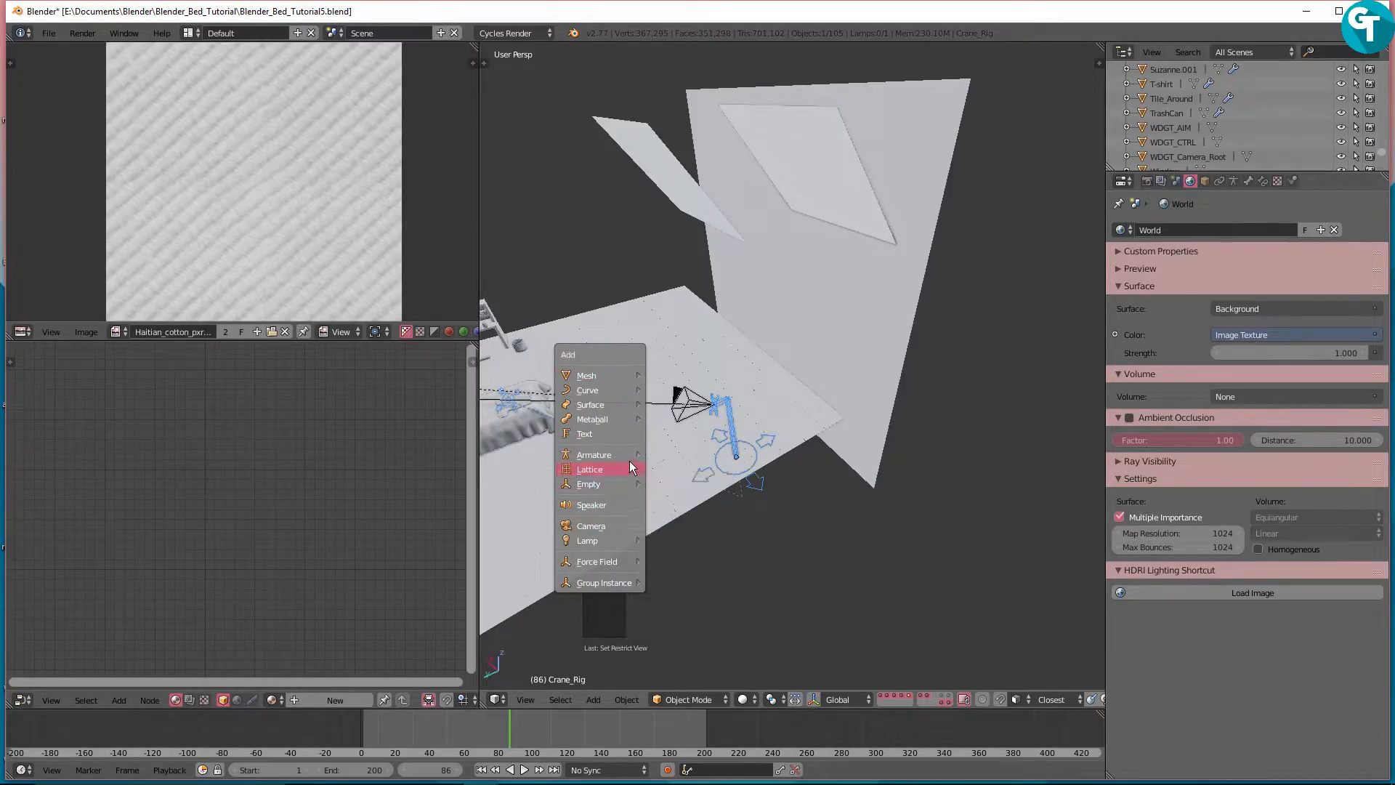
{"action": "mouse_move", "coordinate": [625, 453]}
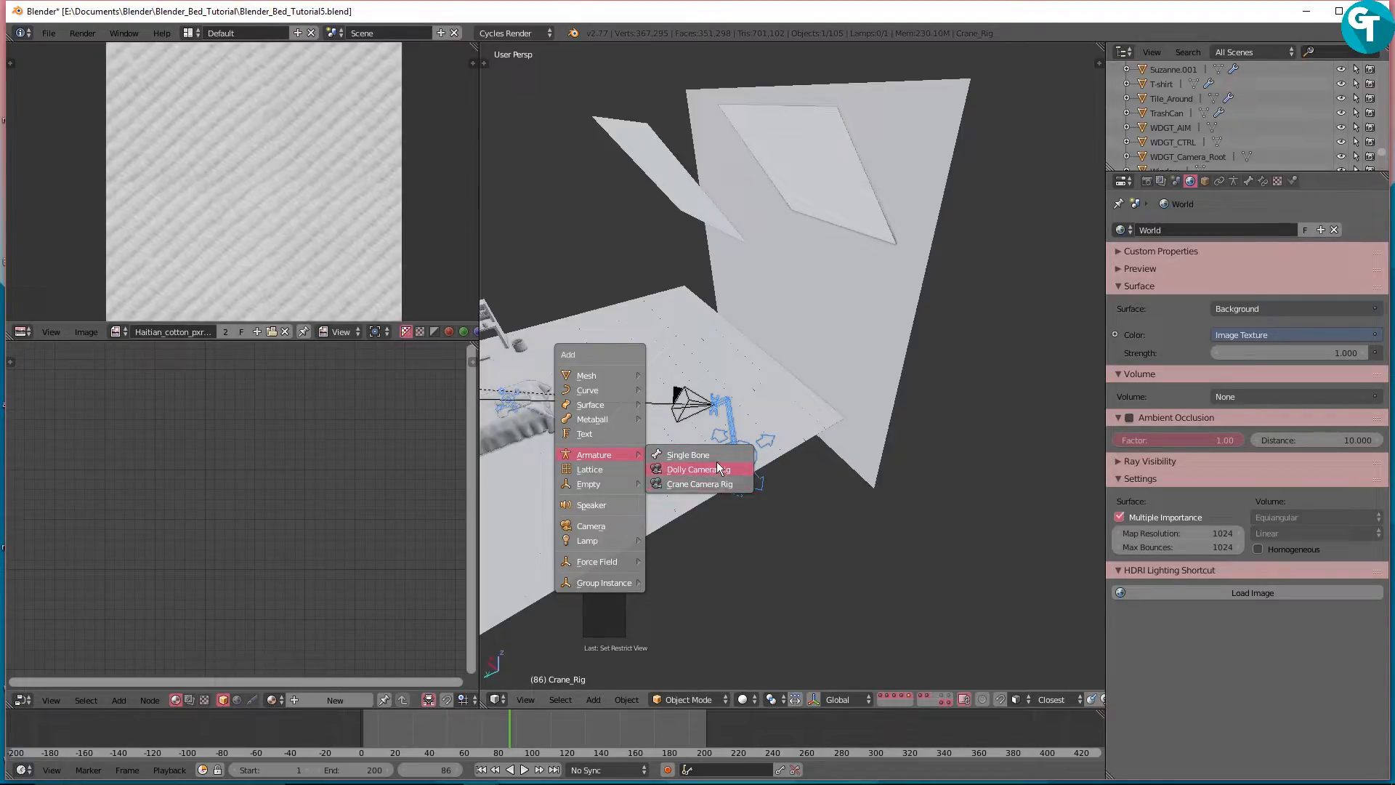
Step: Show the 3D view's properties sidebar with Shading and Screencast Keys collapsed, and check the Crane Camera UI's projection types, keeping Perspective
{"action": "middle_click_drag", "start_coordinate": [740, 417], "coordinate": [705, 419]}
{"action": "scroll", "coordinate": [713, 420], "scroll_direction": "up", "scroll_amount": 2}
{"action": "scroll", "coordinate": [714, 419], "scroll_direction": "up", "scroll_amount": 1, "text": "shift"}
{"action": "key", "text": "n"}
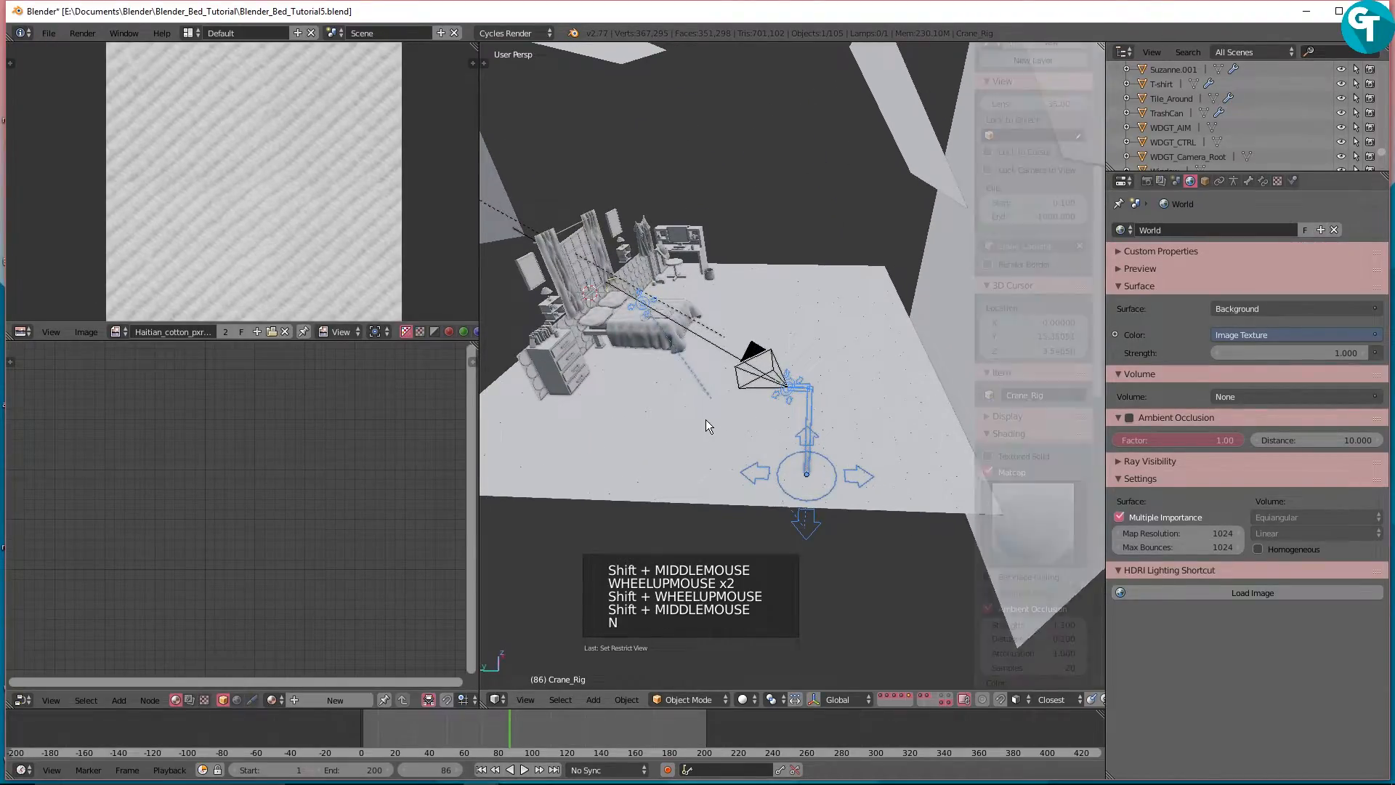
{"action": "scroll", "coordinate": [1054, 501], "scroll_direction": "down", "scroll_amount": 4}
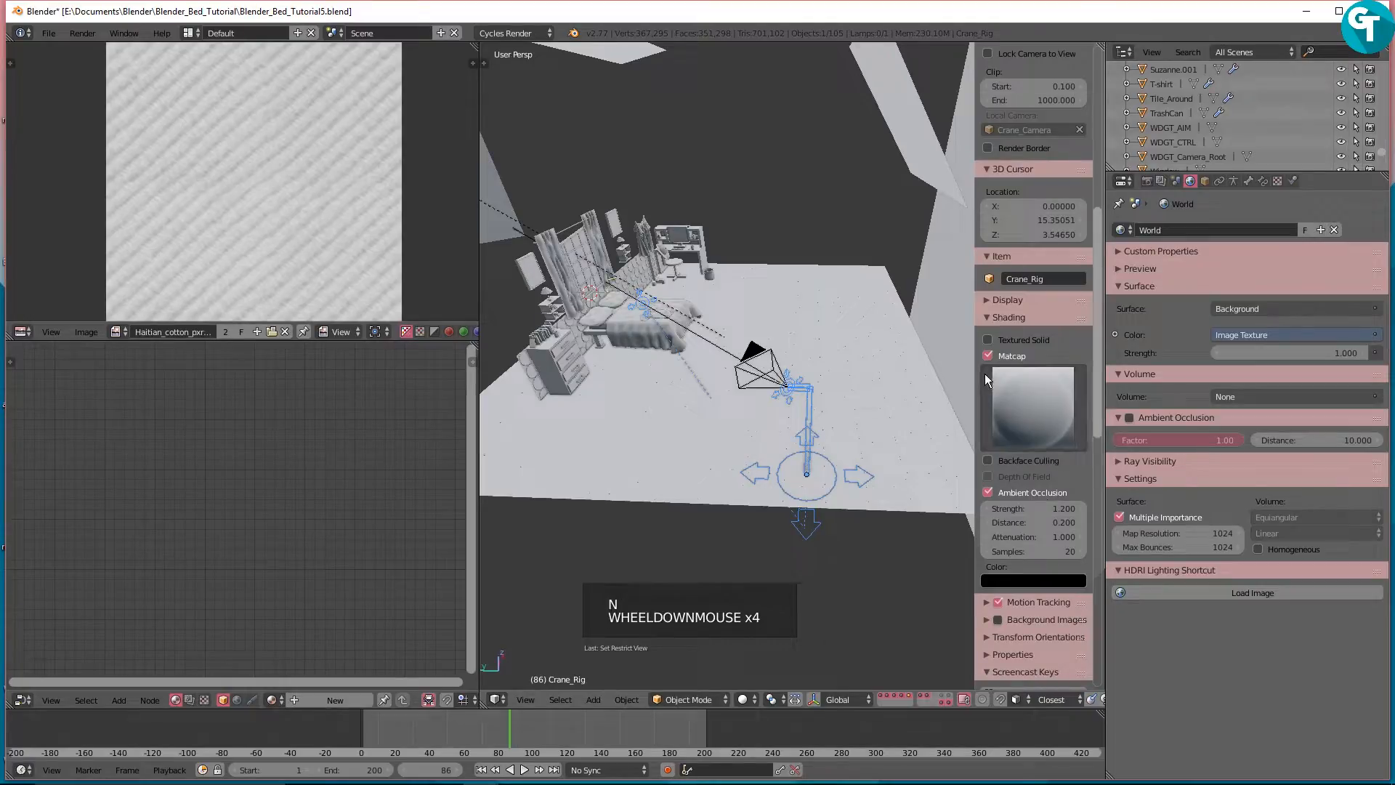
{"action": "left_click", "coordinate": [994, 320]}
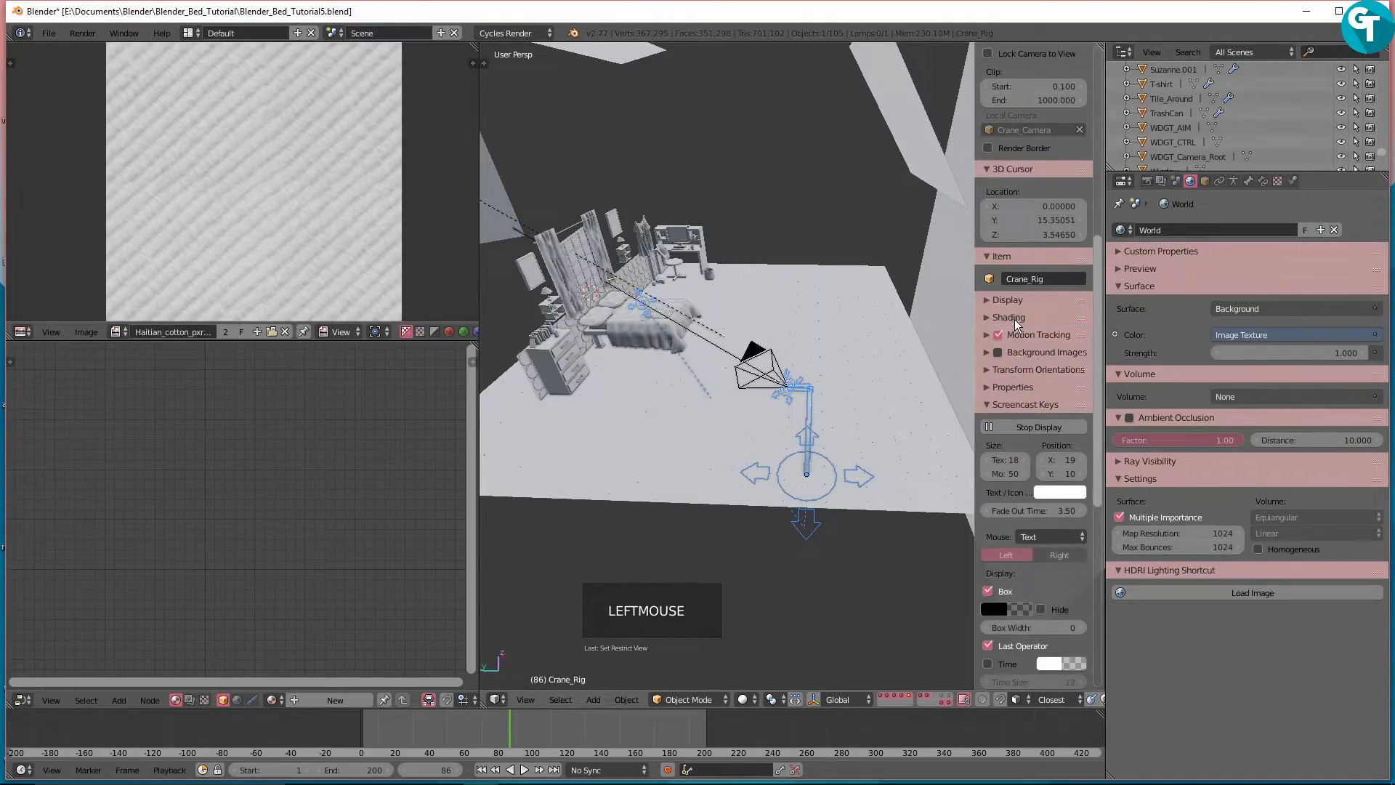
{"action": "left_click", "coordinate": [999, 404]}
{"action": "scroll", "coordinate": [1024, 414], "scroll_direction": "down", "scroll_amount": 4}
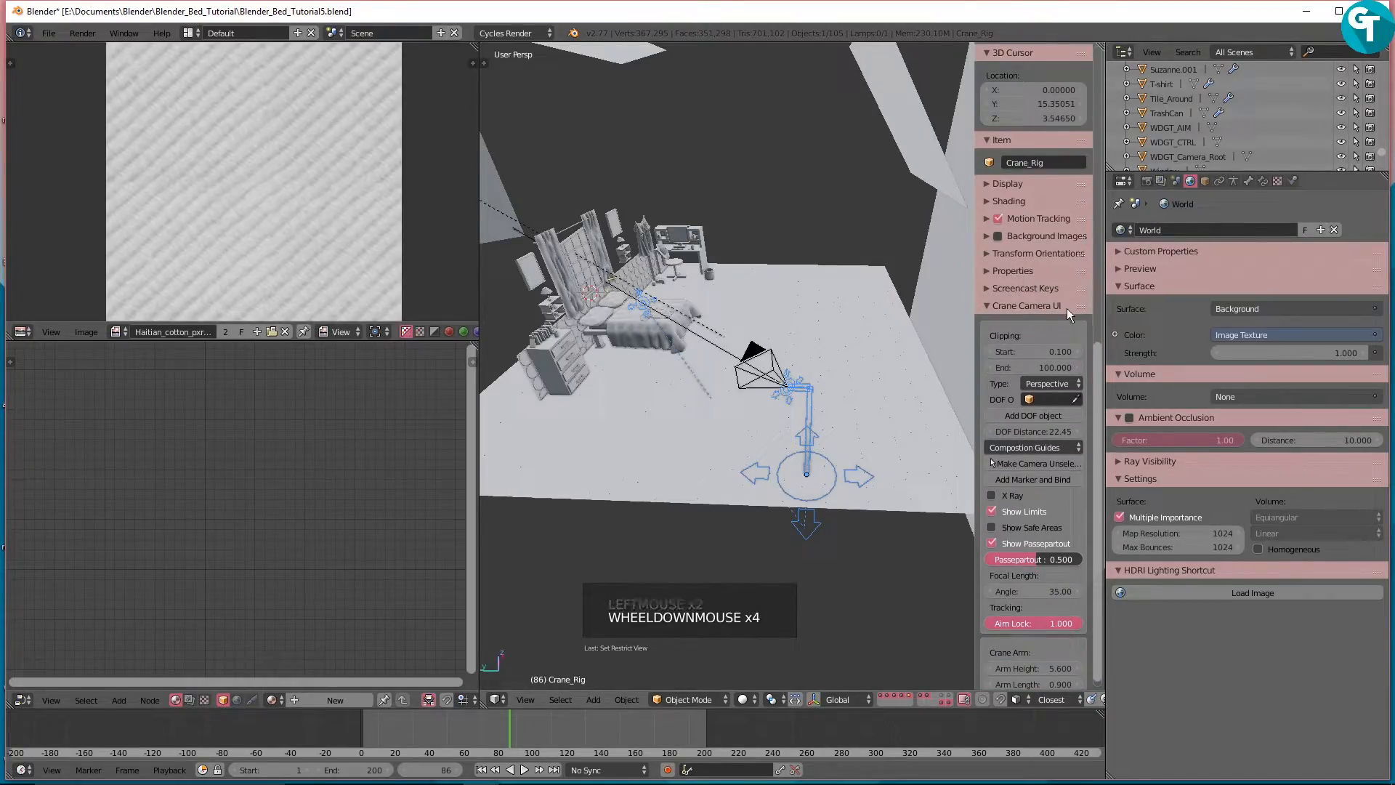
{"action": "scroll", "coordinate": [1068, 363], "scroll_direction": "down", "scroll_amount": 3}
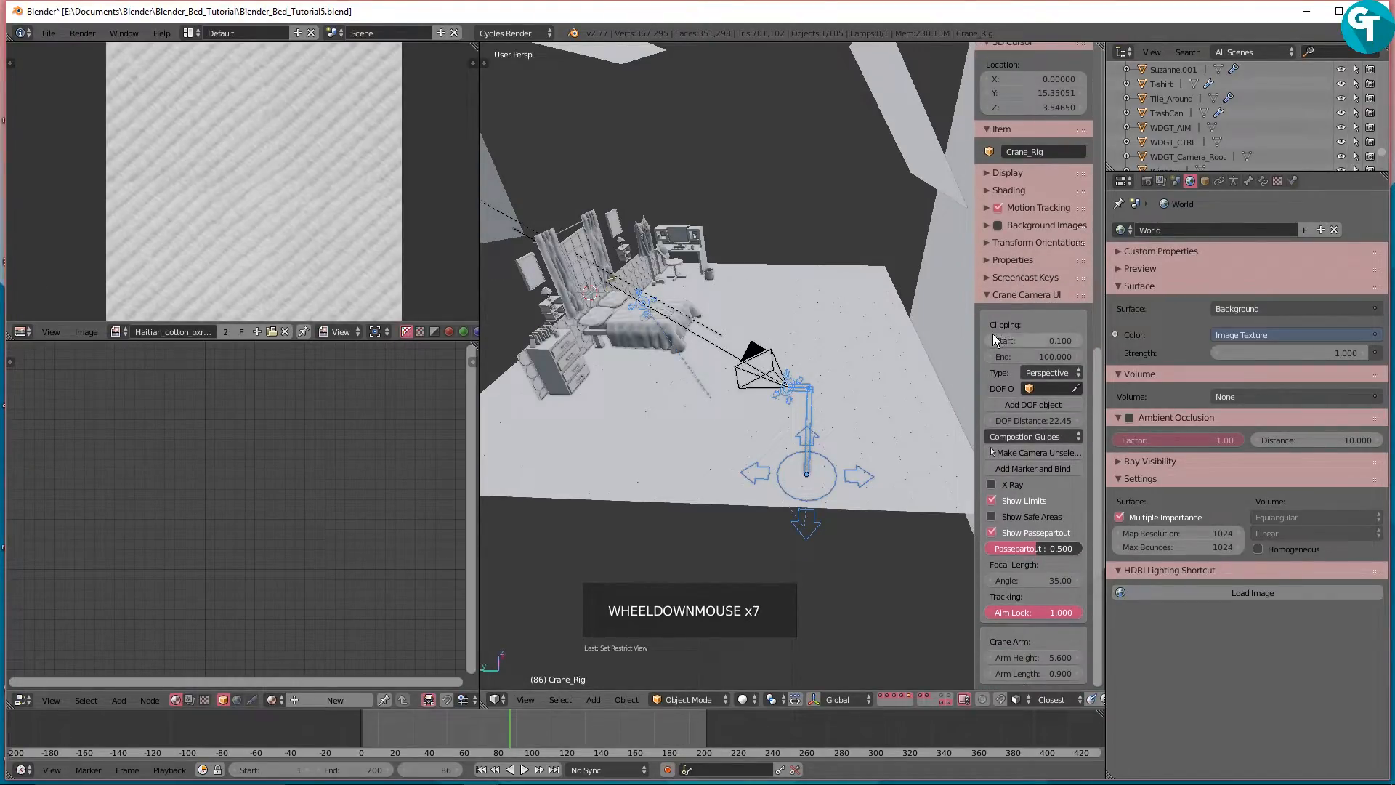
{"action": "left_click", "coordinate": [1052, 372]}
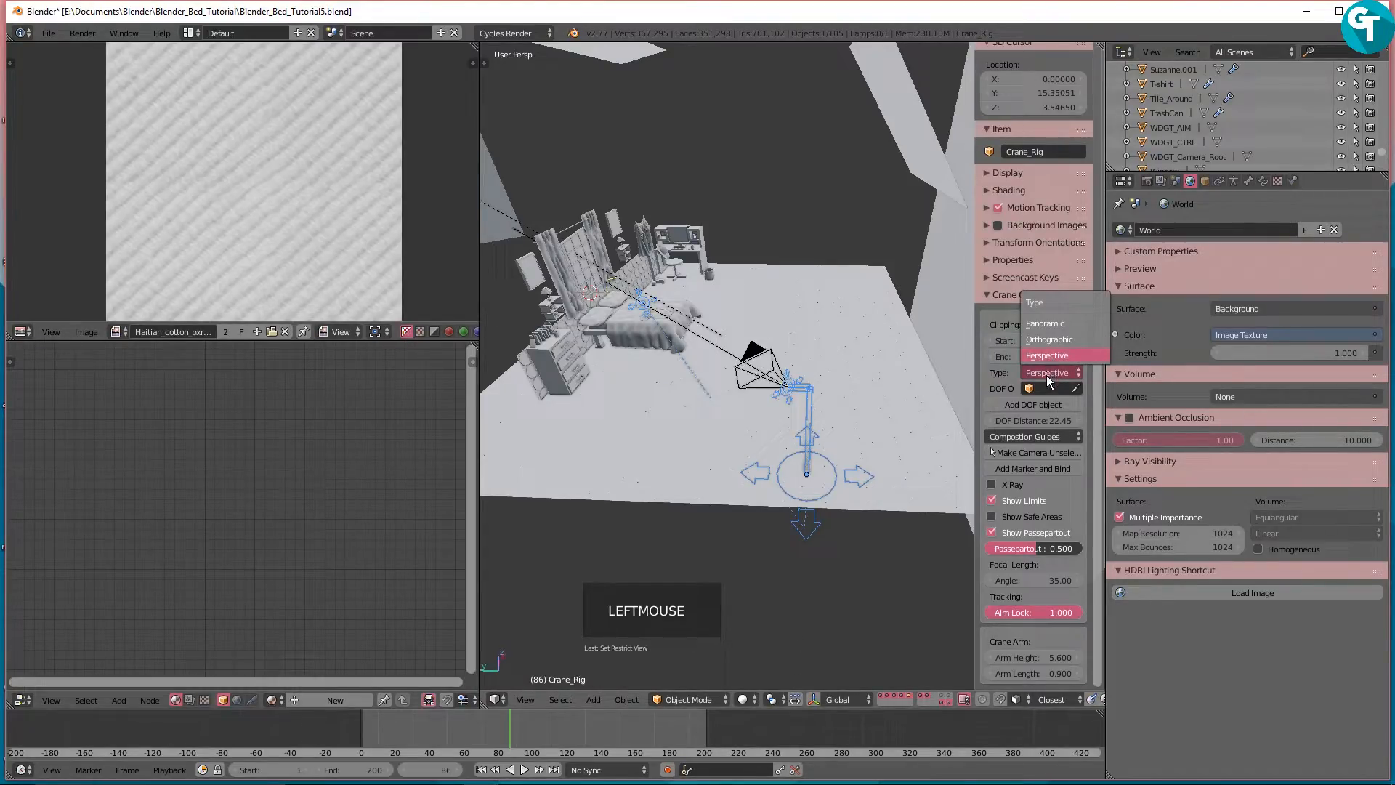
{"action": "left_click", "coordinate": [1046, 375]}
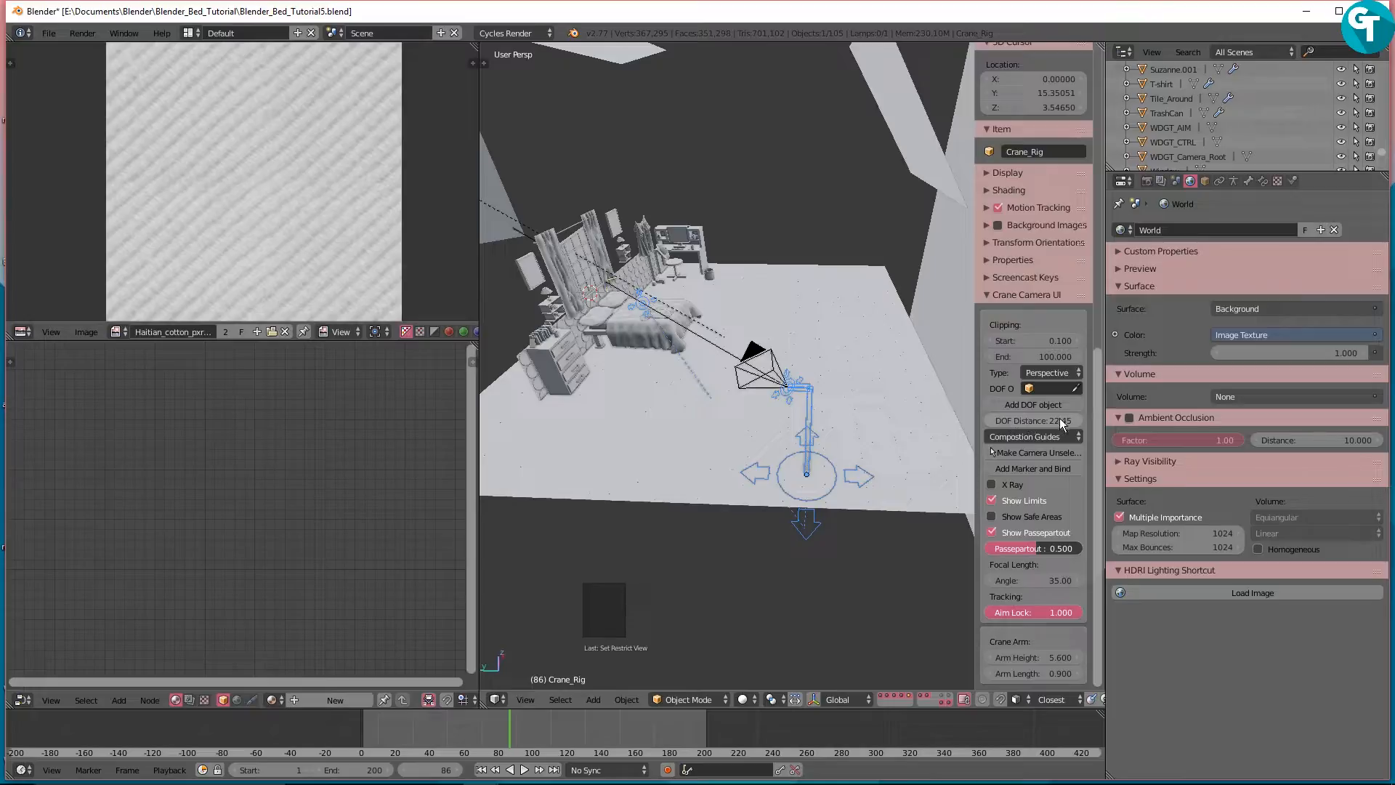
Step: Inspect the span between the crane camera and the window wall, and set the camera's depth-of-field distance to 22.35
{"action": "middle_click_drag", "start_coordinate": [643, 339], "coordinate": [662, 337]}
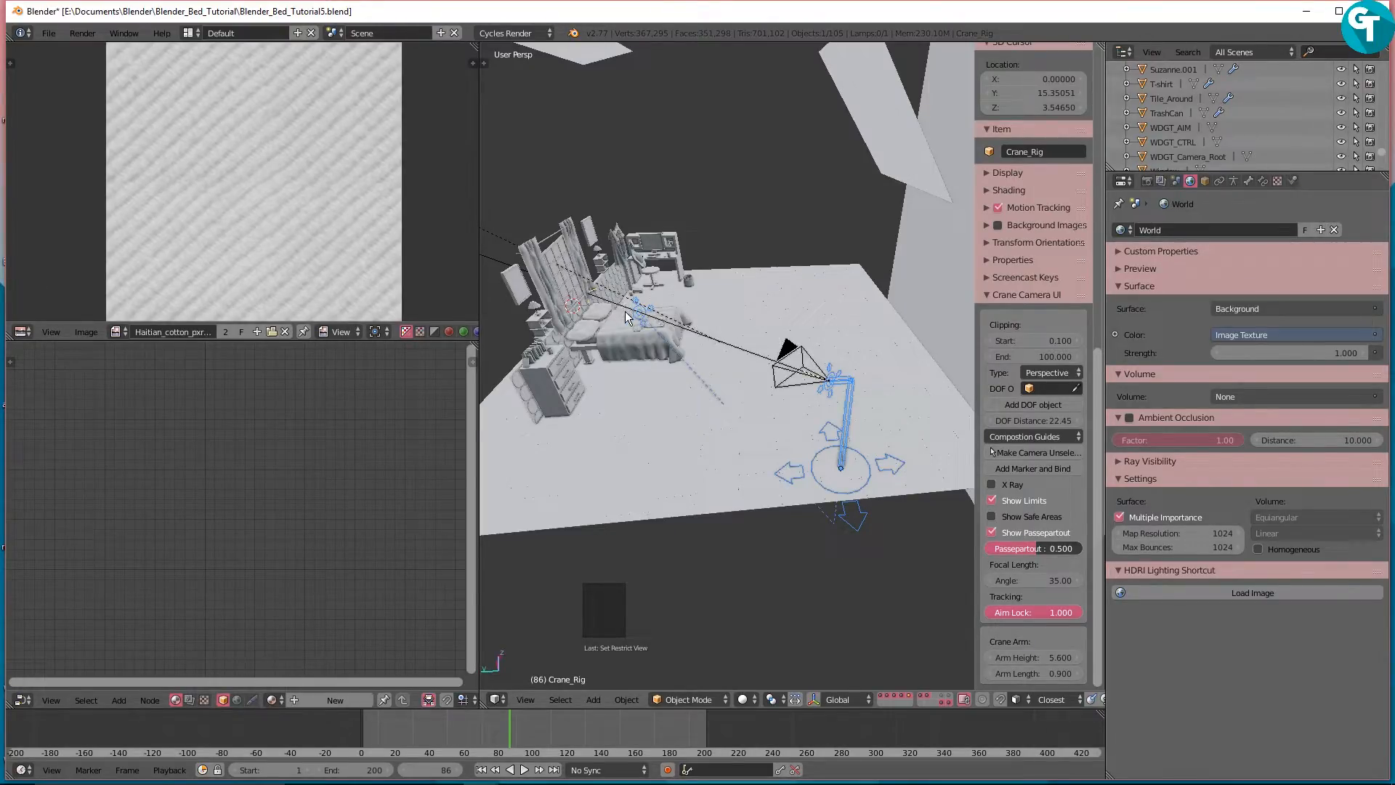
{"action": "scroll", "coordinate": [625, 311], "scroll_direction": "up", "scroll_amount": 4}
{"action": "middle_click_drag", "start_coordinate": [625, 311], "coordinate": [660, 301]}
{"action": "middle_click_drag", "start_coordinate": [630, 355], "coordinate": [756, 367]}
{"action": "middle_click_drag", "start_coordinate": [756, 366], "coordinate": [791, 461], "text": "shift"}
{"action": "scroll", "coordinate": [756, 419], "scroll_direction": "up", "scroll_amount": 4}
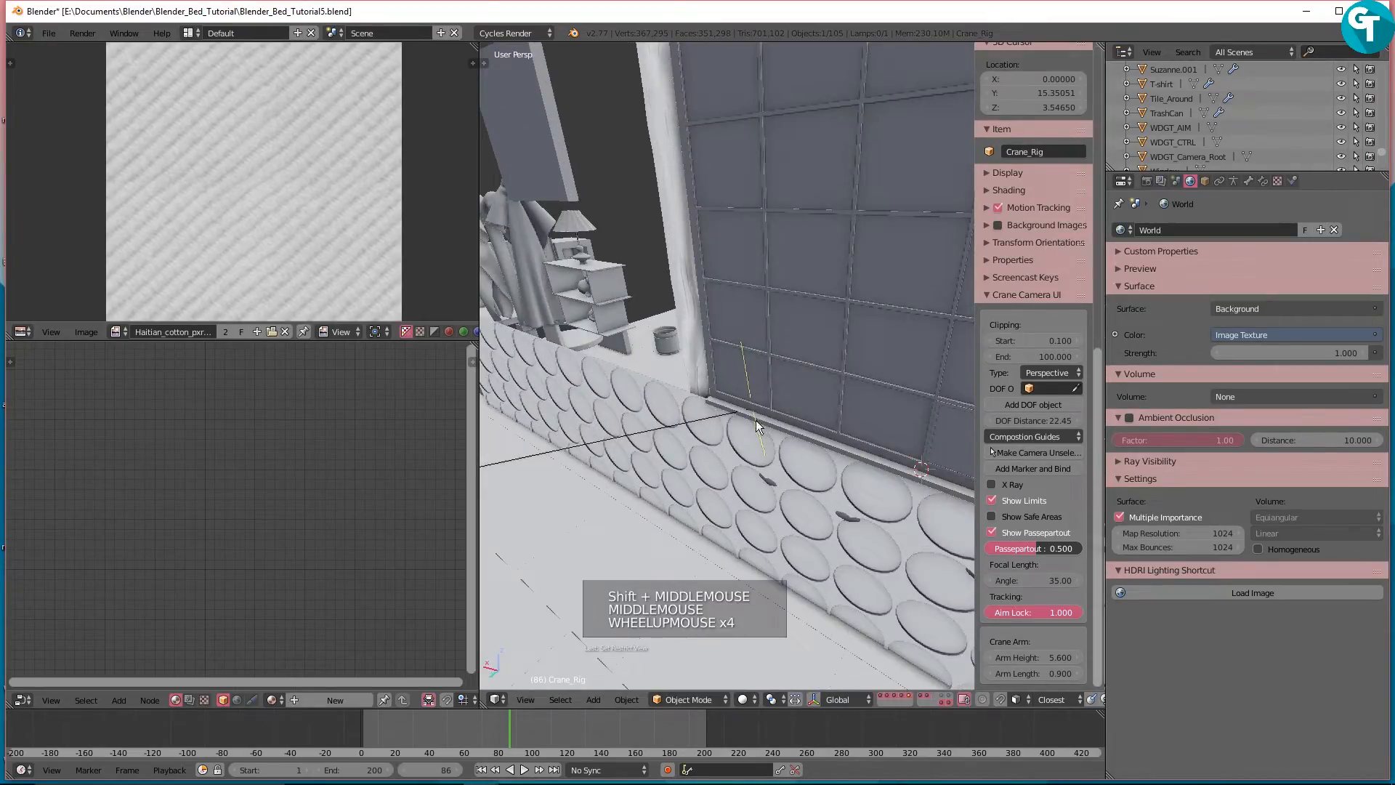
{"action": "scroll", "coordinate": [791, 423], "scroll_direction": "down", "scroll_amount": 4}
{"action": "middle_click_drag", "start_coordinate": [816, 424], "coordinate": [647, 435], "text": "shift"}
{"action": "scroll", "coordinate": [853, 405], "scroll_direction": "down", "scroll_amount": 1, "text": "shift"}
{"action": "middle_click_drag", "start_coordinate": [853, 405], "coordinate": [719, 432], "text": "shift"}
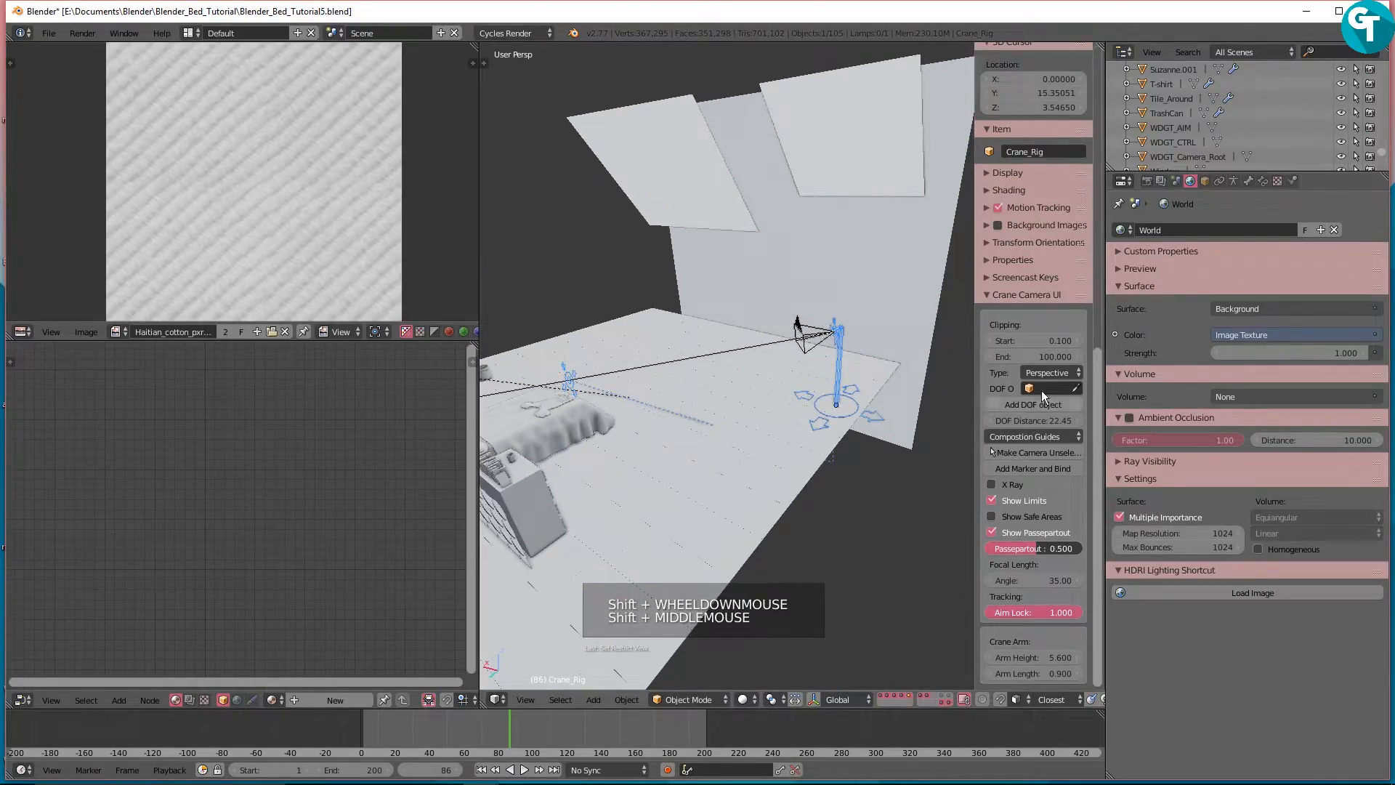
{"action": "middle_click_drag", "start_coordinate": [643, 464], "coordinate": [677, 445]}
{"action": "left_click", "coordinate": [1053, 420]}
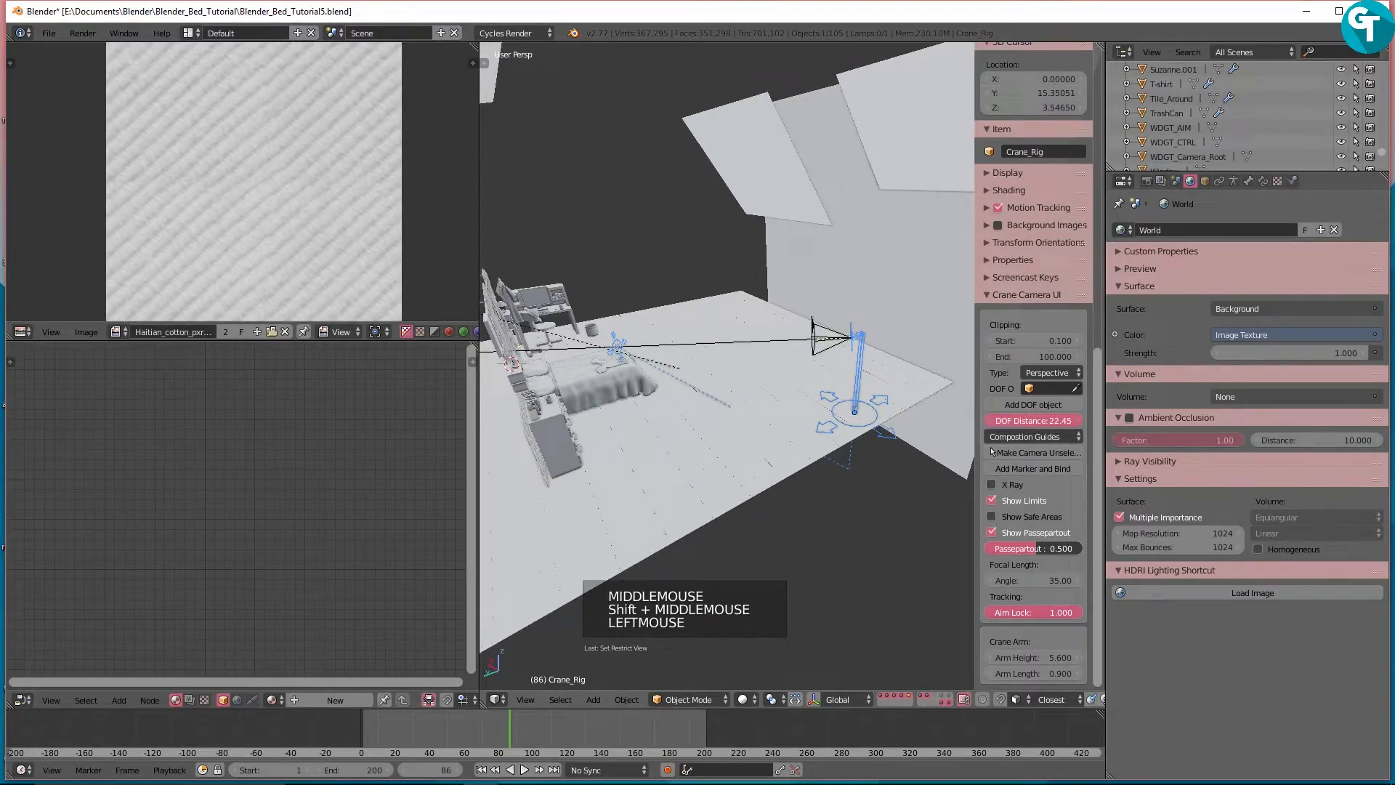
{"action": "left_click_drag", "start_coordinate": [991, 452], "coordinate": [991, 451]}
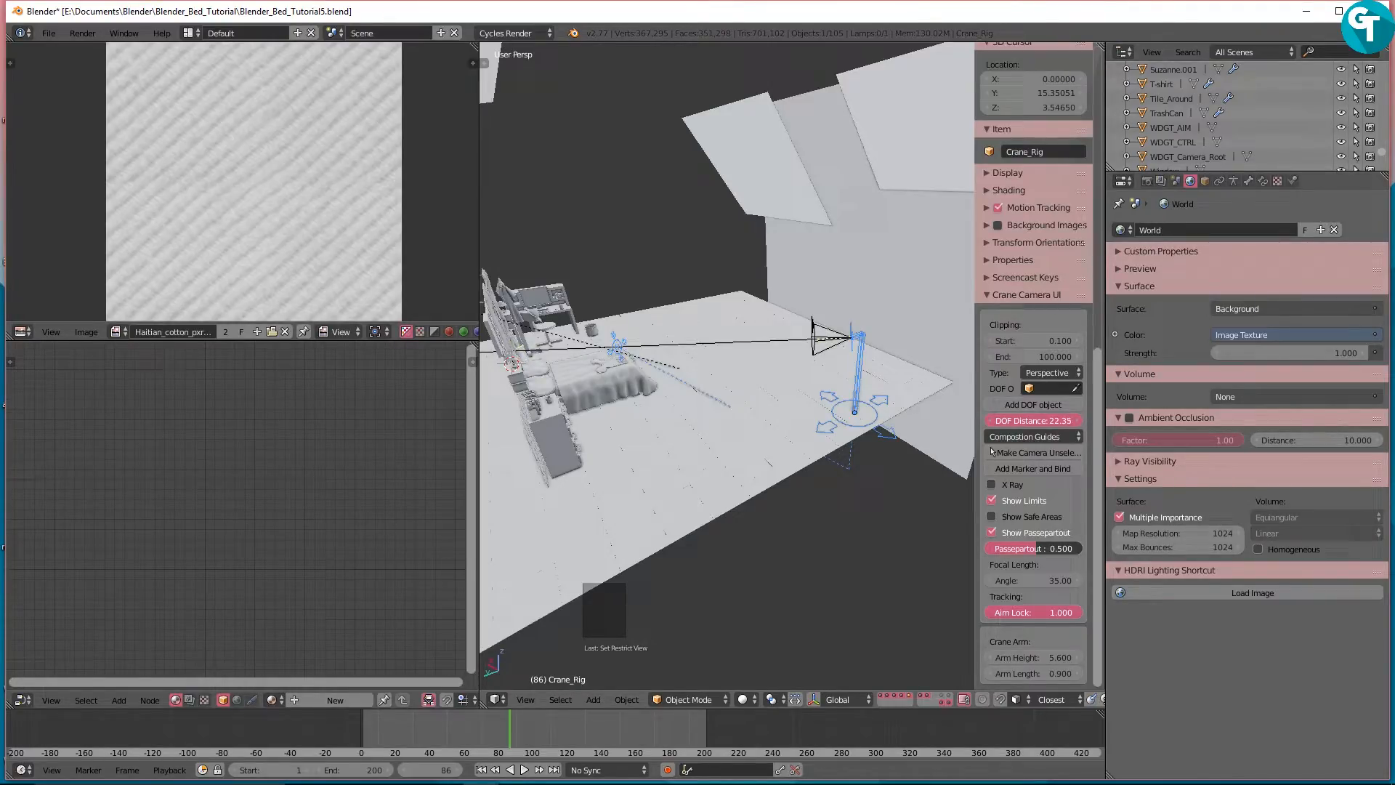
Step: Select the crane camera to view its lens and depth-of-field settings, and reselect its rig
{"action": "middle_click_drag", "start_coordinate": [682, 440], "coordinate": [658, 463]}
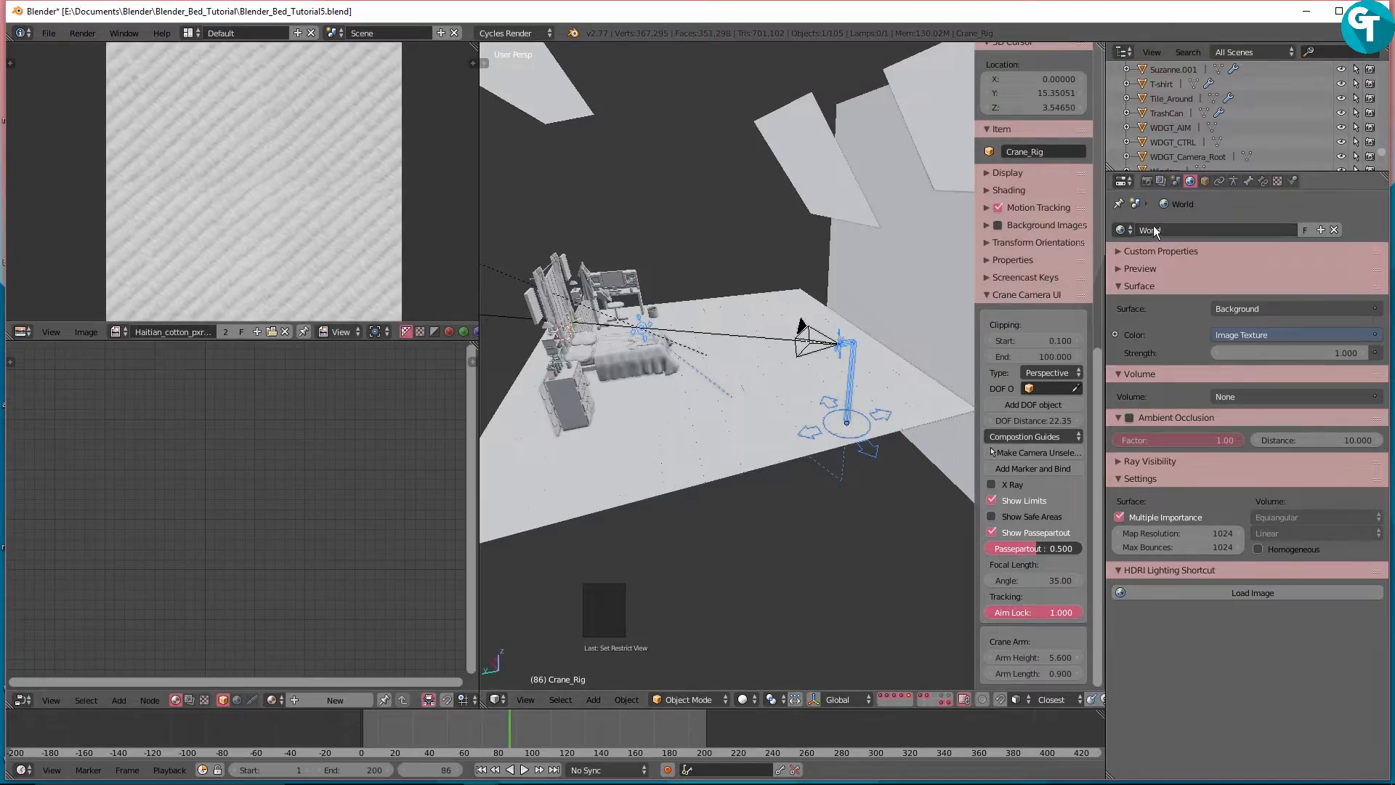
{"action": "left_click", "coordinate": [806, 339]}
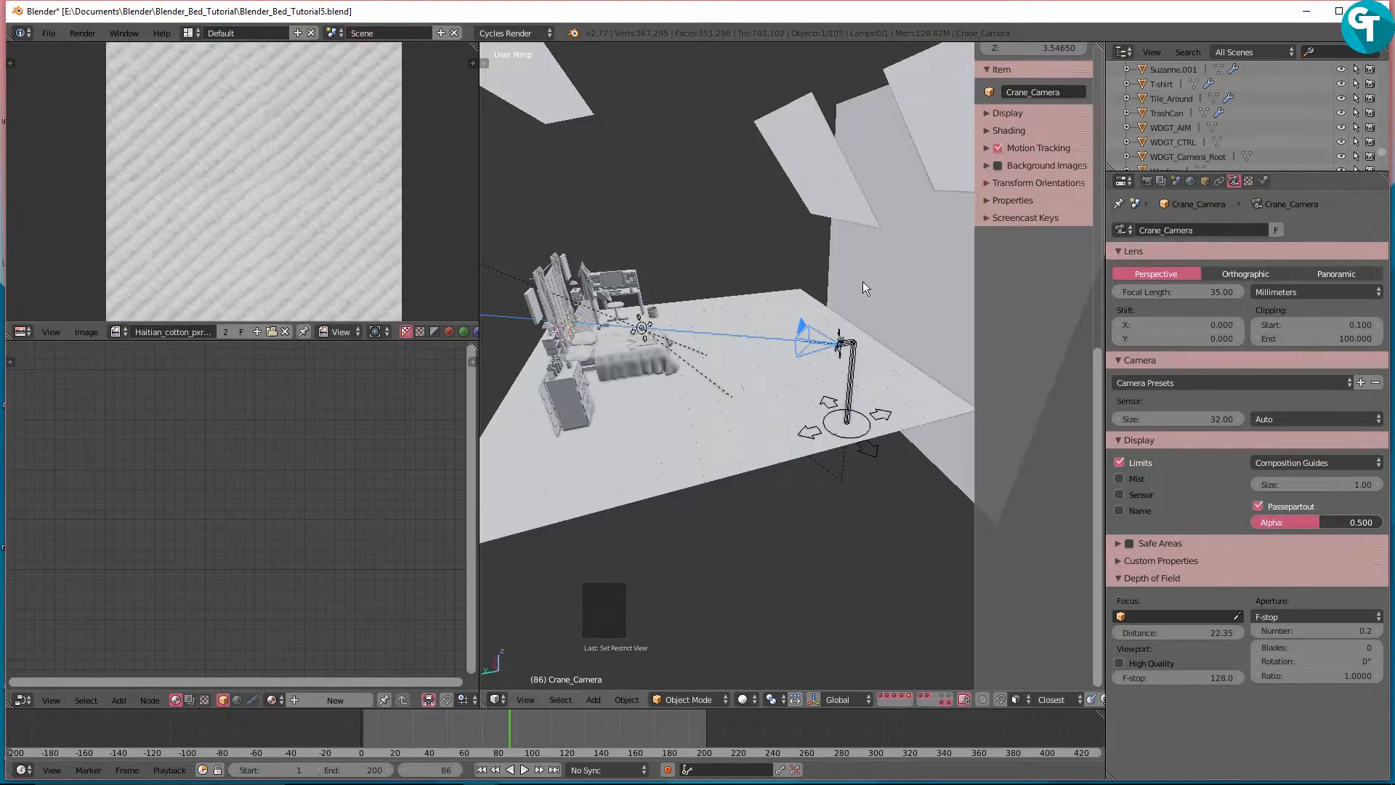
{"action": "left_click", "coordinate": [860, 362]}
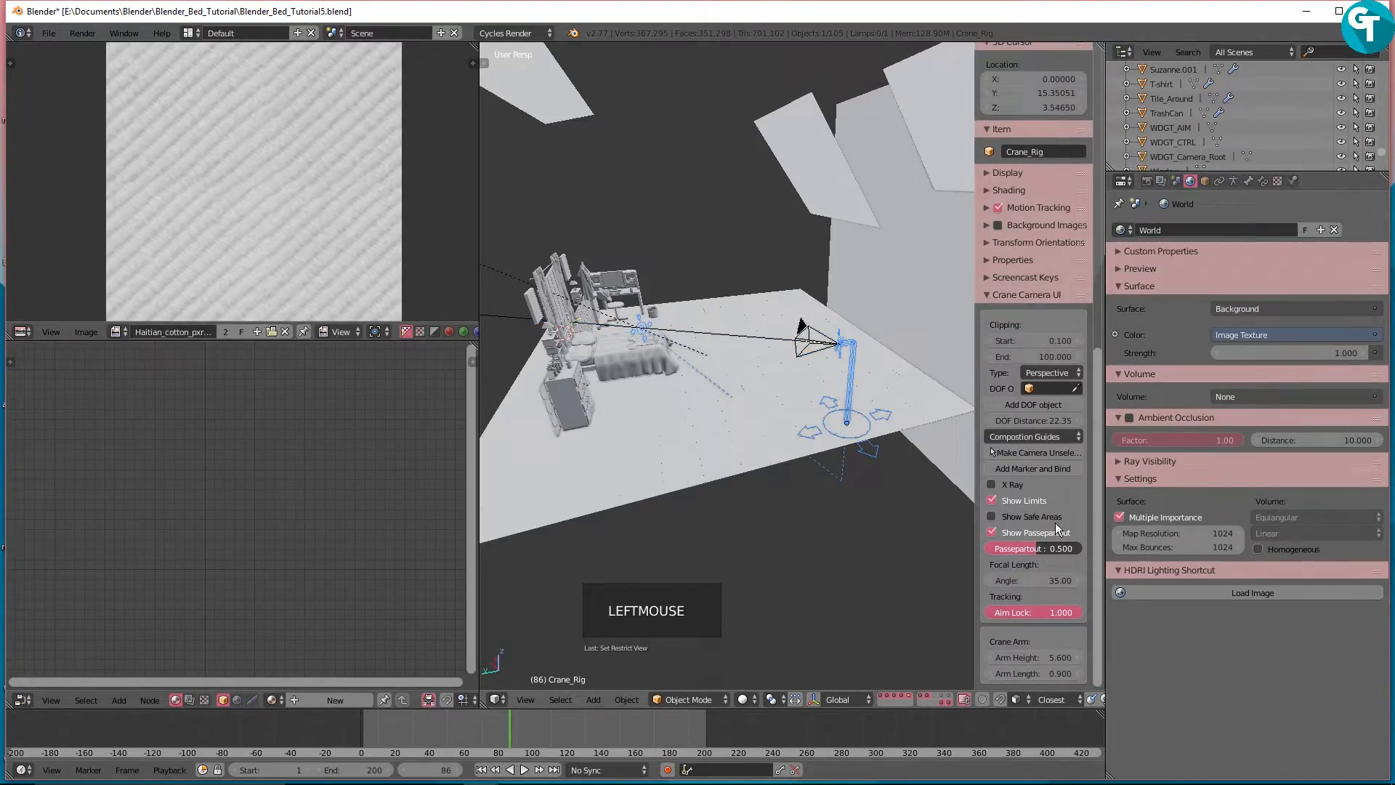
{"action": "scroll", "coordinate": [1053, 610], "scroll_direction": "down", "scroll_amount": 3}
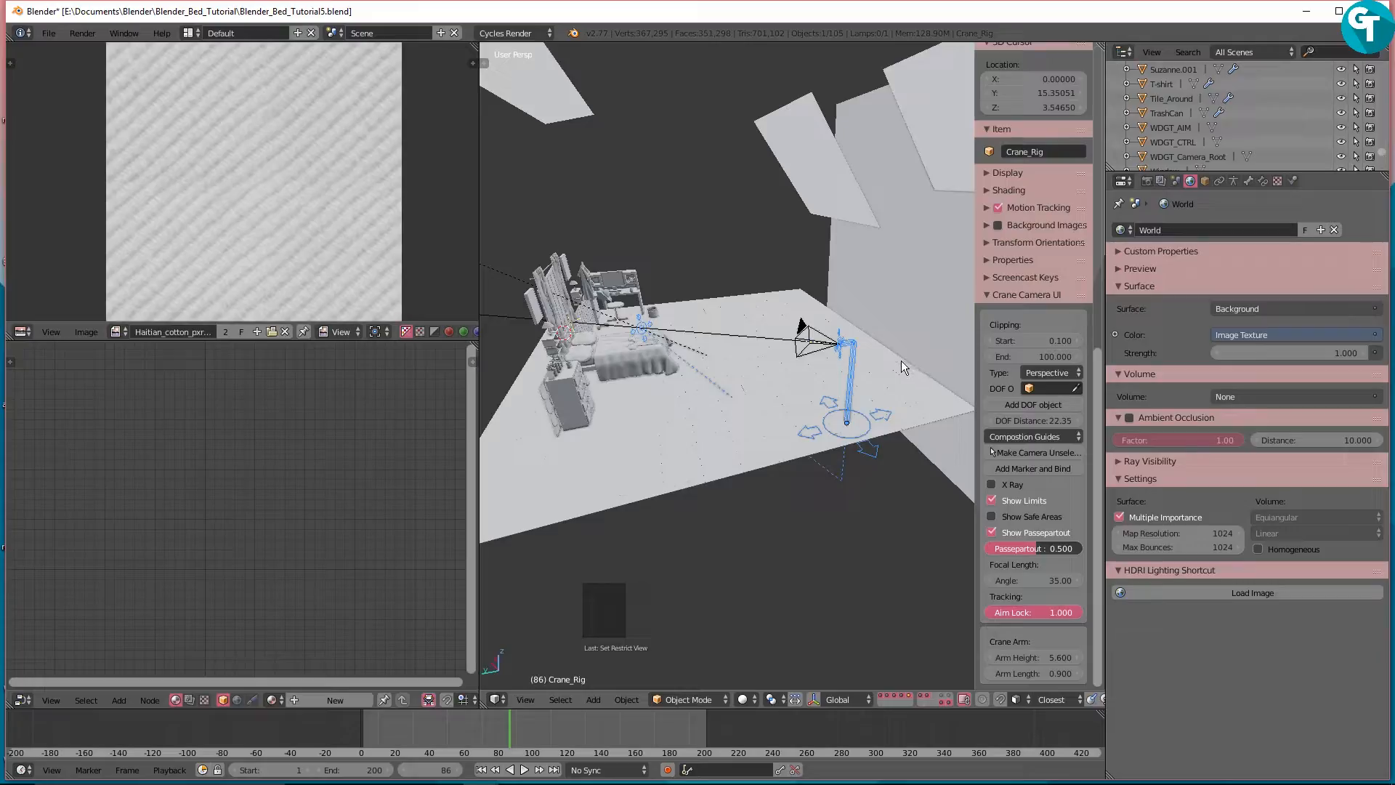
Step: Select the crane camera again and check its depth-of-field aperture types, keeping F-stop
{"action": "middle_click_drag", "start_coordinate": [664, 374], "coordinate": [844, 324]}
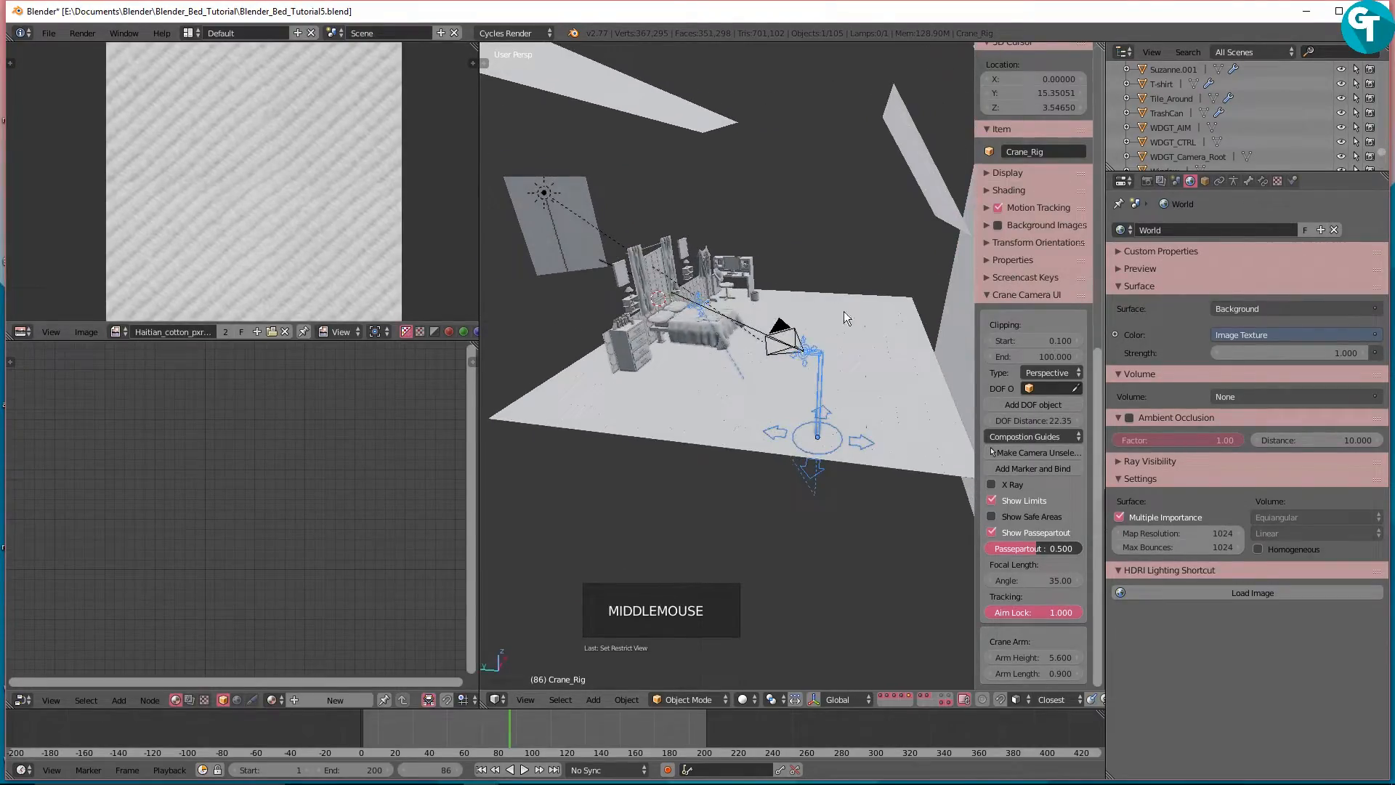
{"action": "middle_click_drag", "start_coordinate": [595, 311], "coordinate": [815, 367]}
{"action": "scroll", "coordinate": [814, 360], "scroll_direction": "up", "scroll_amount": 2}
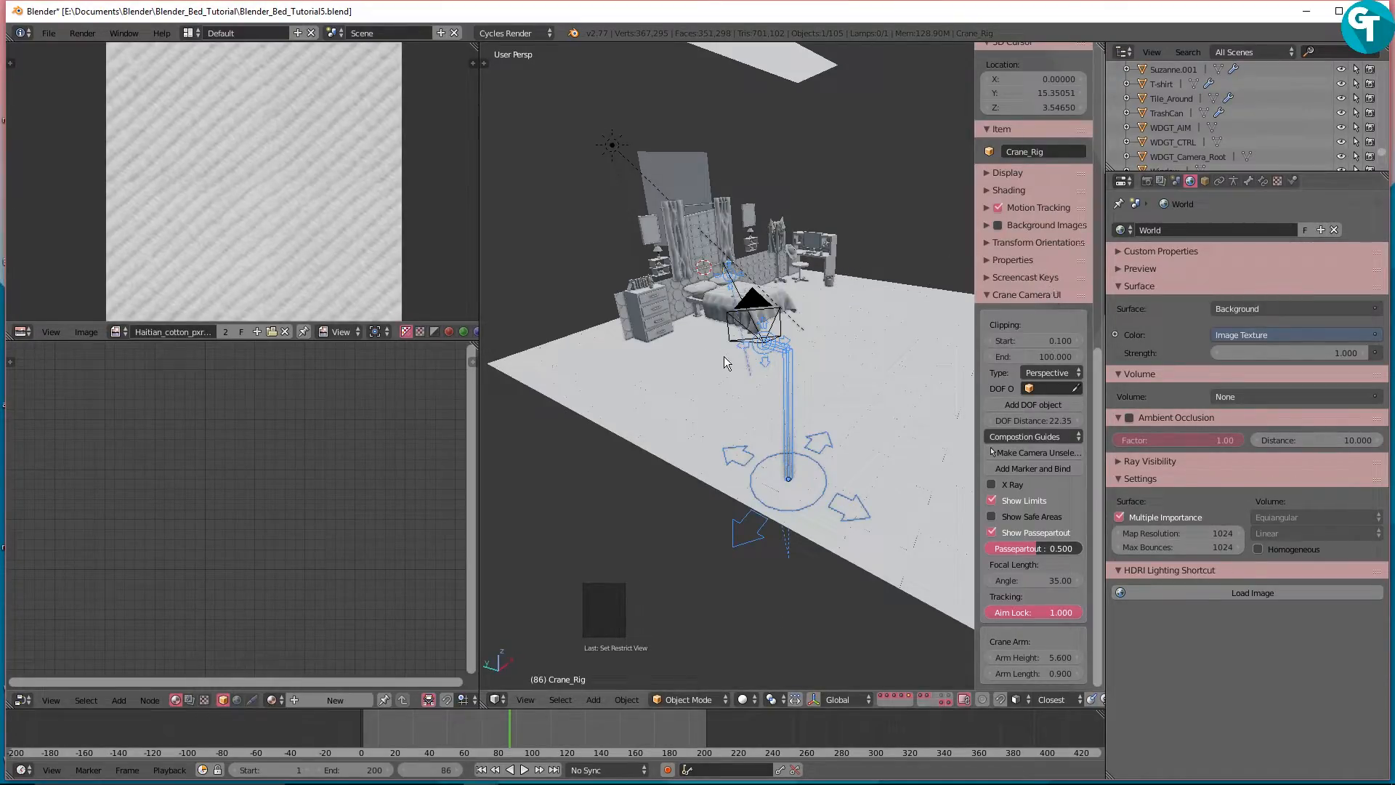
{"action": "left_click", "coordinate": [751, 319]}
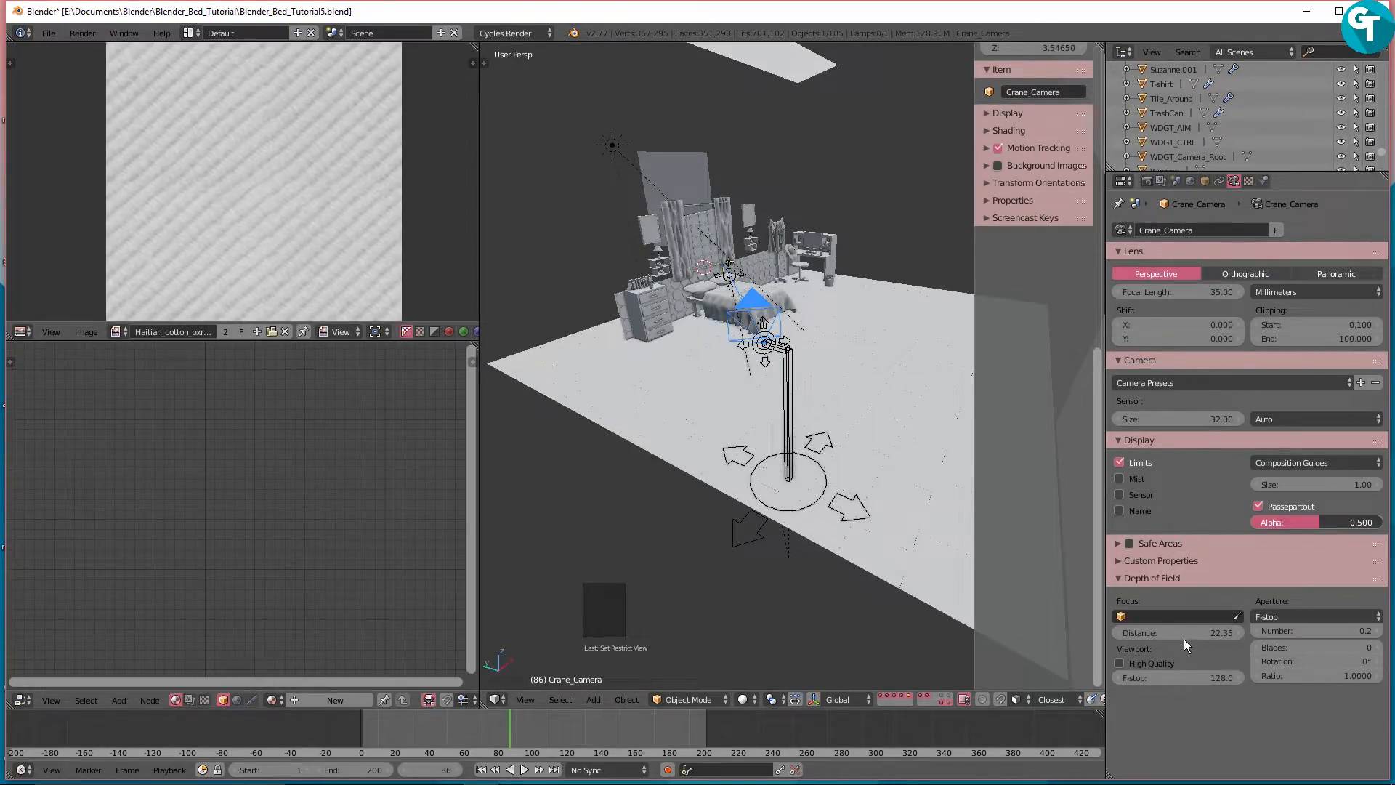
{"action": "left_click", "coordinate": [1258, 614]}
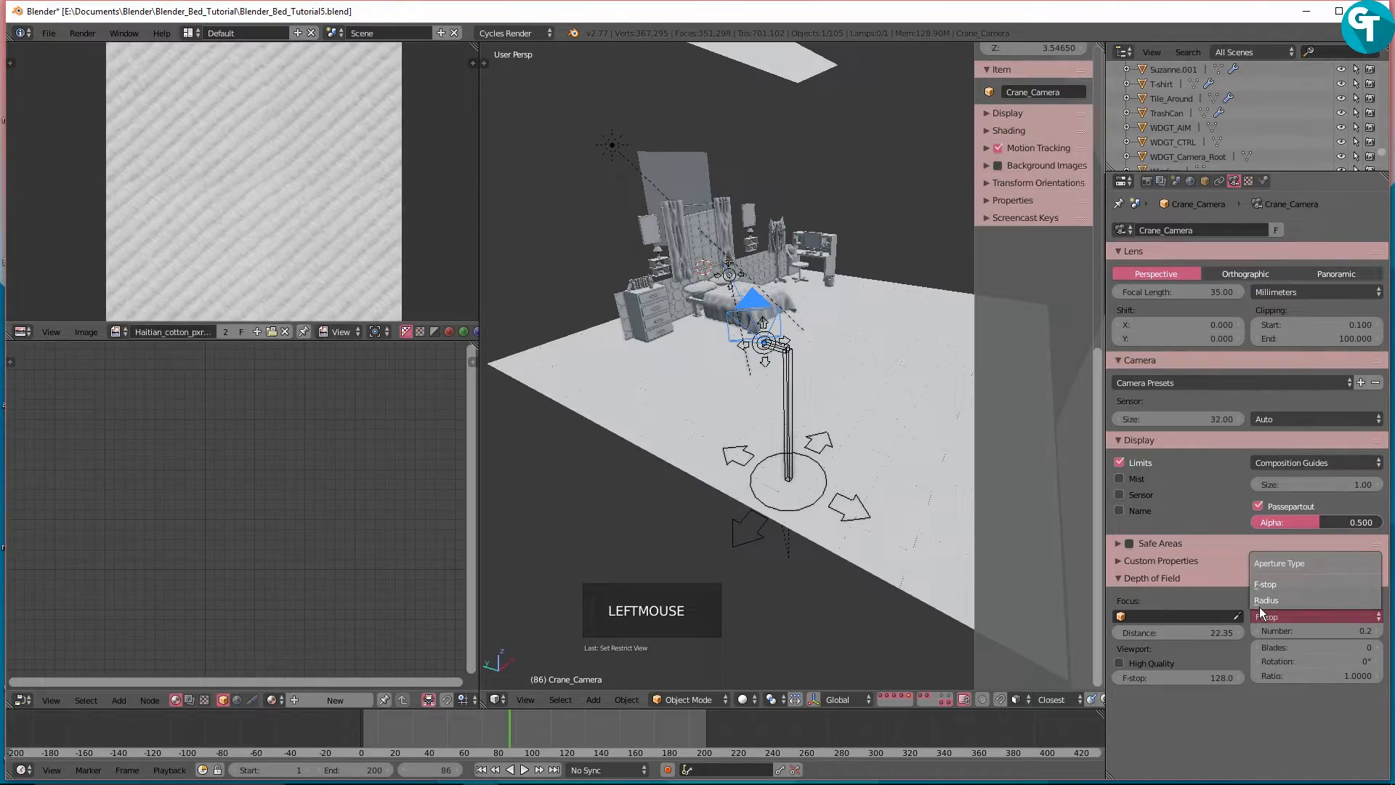
{"action": "left_click", "coordinate": [1259, 610]}
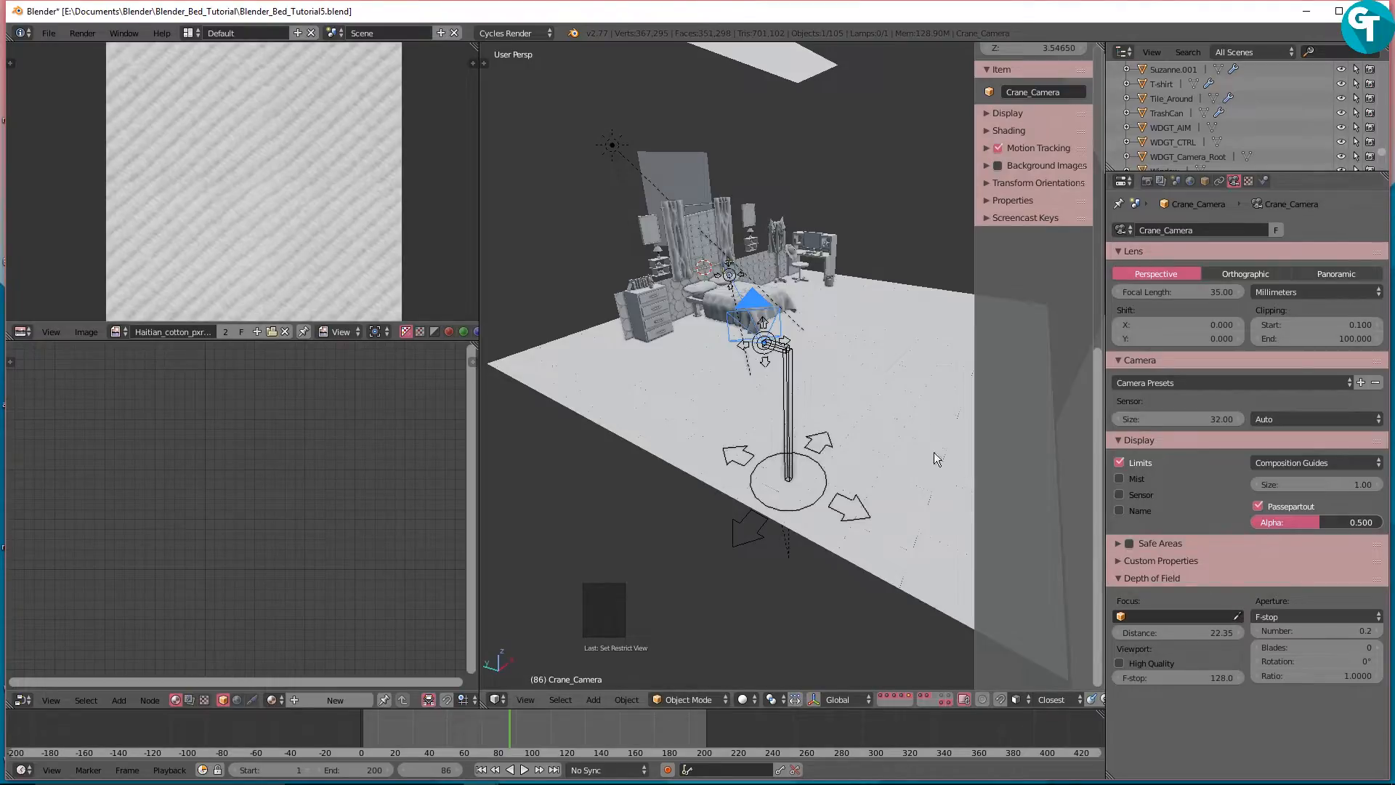
Step: Examine the bed, window wall and desk area from several angles relative to the crane camera
{"action": "mouse_move", "coordinate": [644, 447]}
{"action": "middle_mouse_down"}
{"action": "mouse_move", "coordinate": [812, 430]}
{"action": "mouse_move", "coordinate": [781, 410]}
{"action": "mouse_move", "coordinate": [890, 484]}
{"action": "mouse_move", "coordinate": [748, 463]}
{"action": "mouse_move", "coordinate": [752, 452]}
{"action": "mouse_move", "coordinate": [616, 469]}
{"action": "mouse_move", "coordinate": [681, 454]}
{"action": "mouse_move", "coordinate": [636, 453]}
{"action": "middle_mouse_up"}
{"action": "scroll", "coordinate": [636, 453], "scroll_direction": "down", "scroll_amount": 3}
{"action": "middle_click_drag", "start_coordinate": [799, 478], "coordinate": [924, 508], "text": "shift"}
{"action": "scroll", "coordinate": [842, 458], "scroll_direction": "up", "scroll_amount": 3}
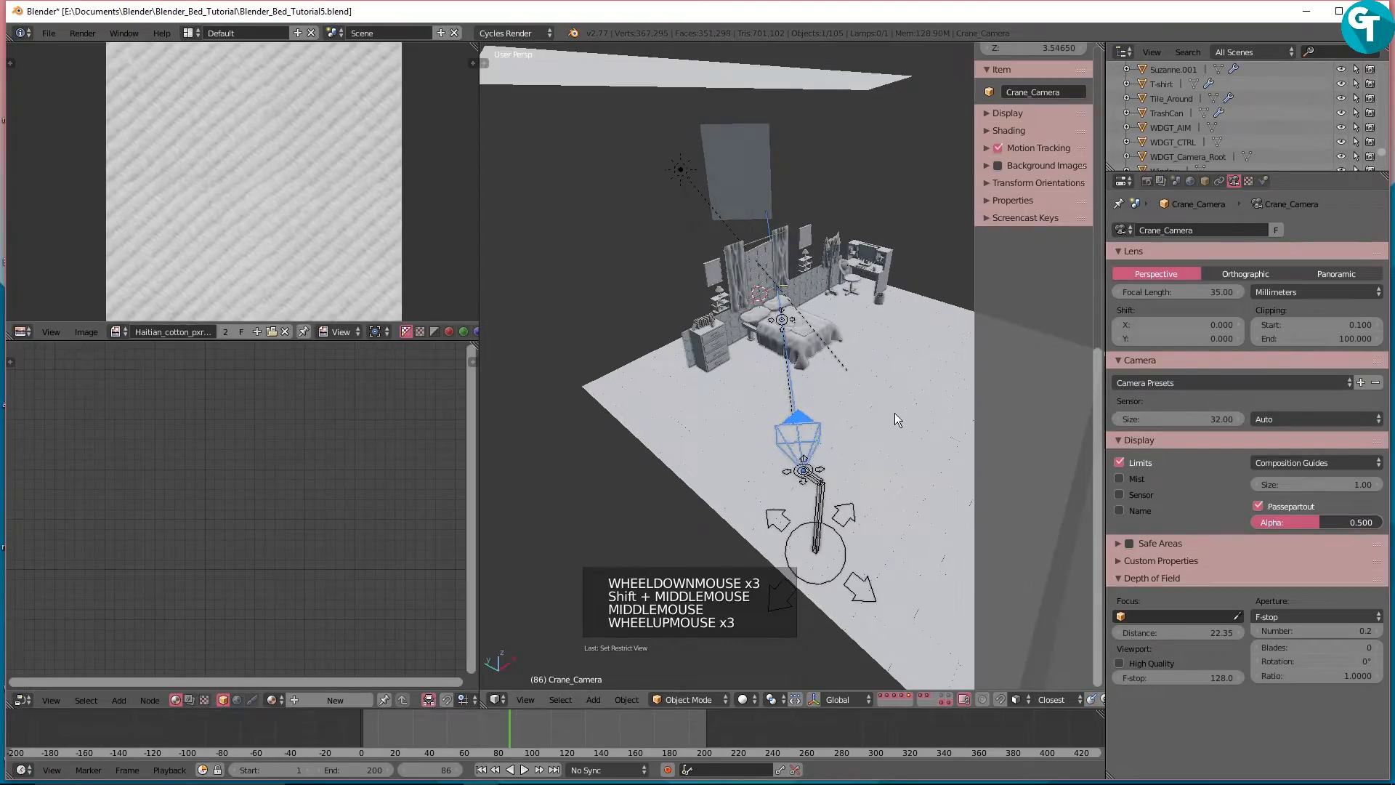
{"action": "middle_click_drag", "start_coordinate": [895, 413], "coordinate": [819, 413], "text": "shift"}
{"action": "scroll", "coordinate": [830, 322], "scroll_direction": "up", "scroll_amount": 11}
{"action": "middle_click_drag", "start_coordinate": [858, 364], "coordinate": [1070, 333]}
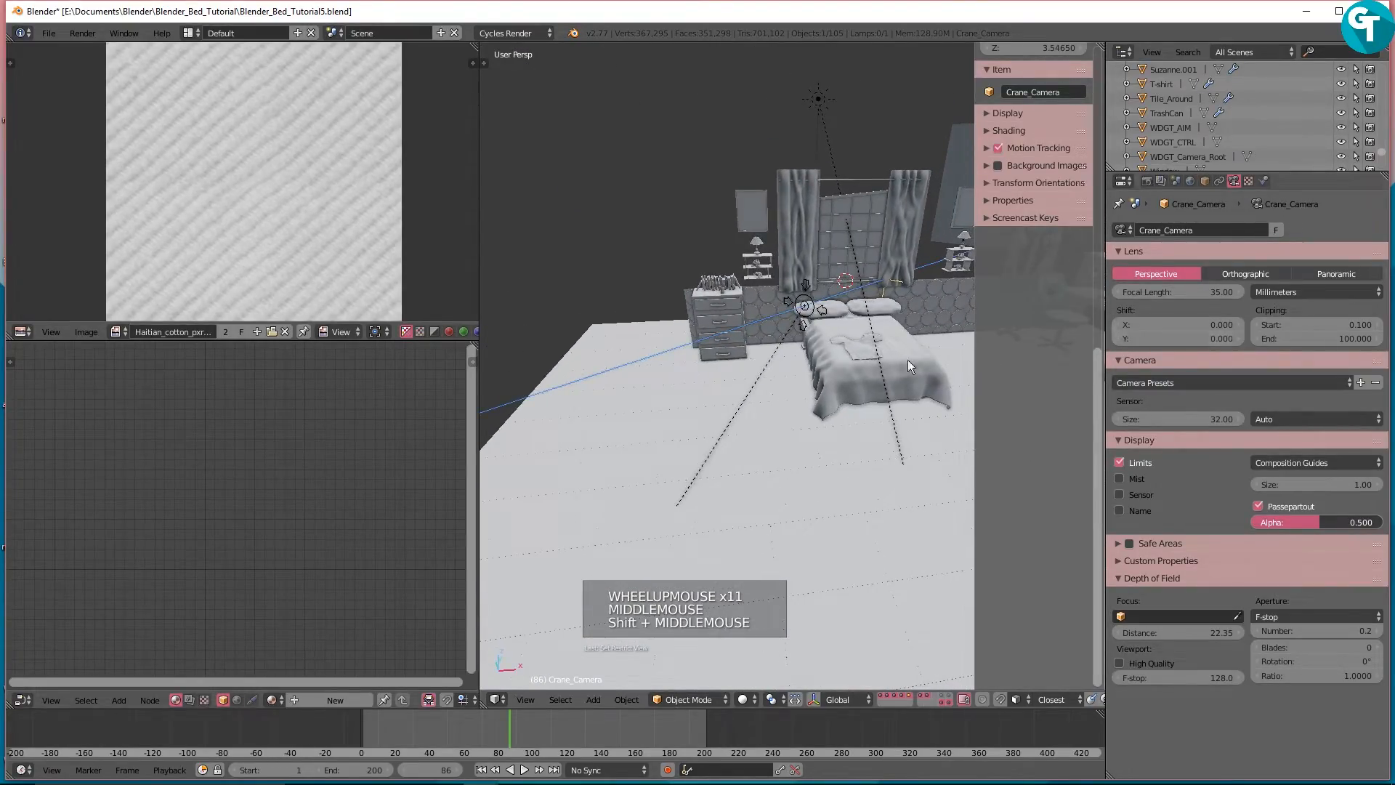
{"action": "middle_click_drag", "start_coordinate": [673, 310], "coordinate": [786, 325]}
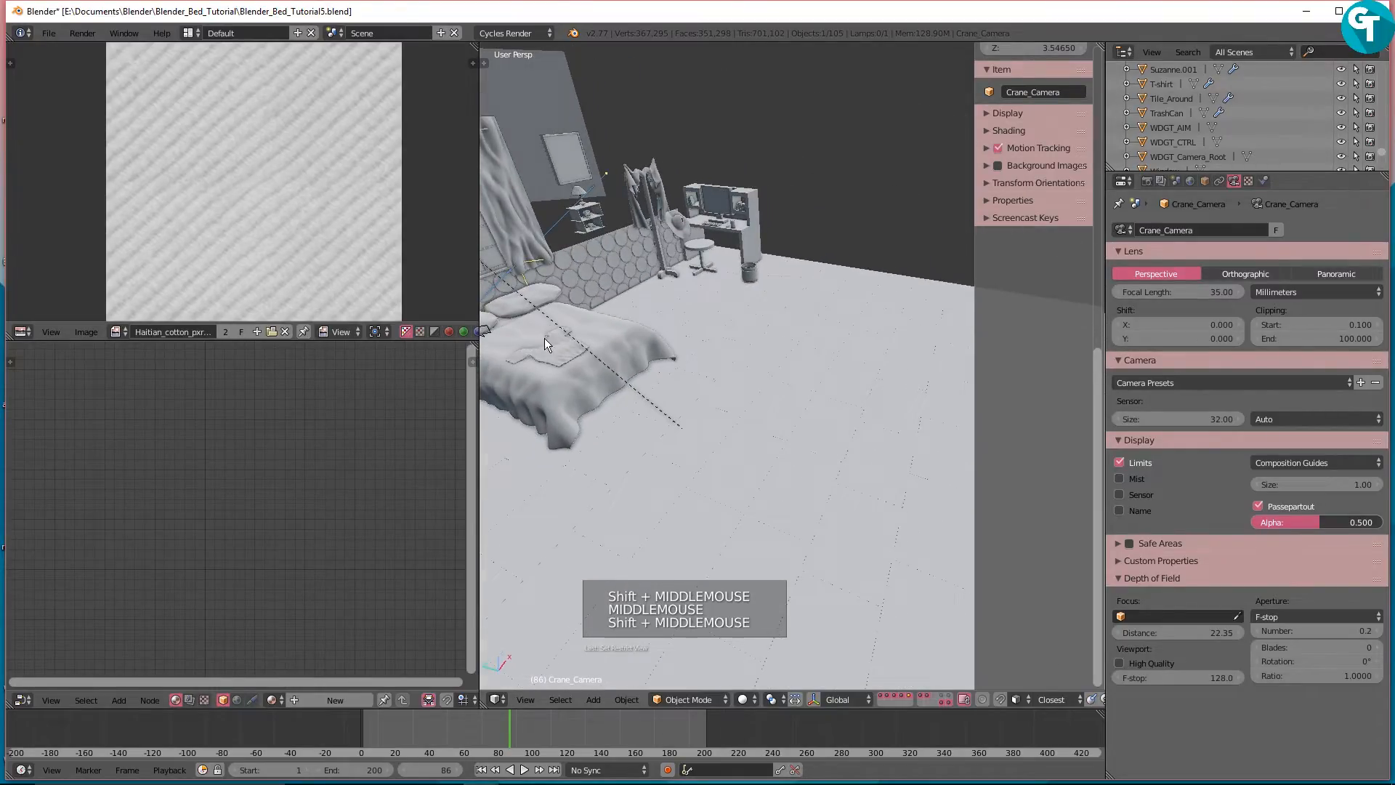
{"action": "middle_click_drag", "start_coordinate": [533, 337], "coordinate": [1028, 367], "text": "shift"}
{"action": "middle_click_drag", "start_coordinate": [654, 407], "coordinate": [713, 421]}
{"action": "scroll", "coordinate": [631, 429], "scroll_direction": "down", "scroll_amount": 3}
{"action": "scroll", "coordinate": [587, 438], "scroll_direction": "down", "scroll_amount": 5}
Step: Select the Tile_Around wall strip behind the bed to show its Wall_plaster material, and view the whole room
{"action": "left_click", "coordinate": [712, 421]}
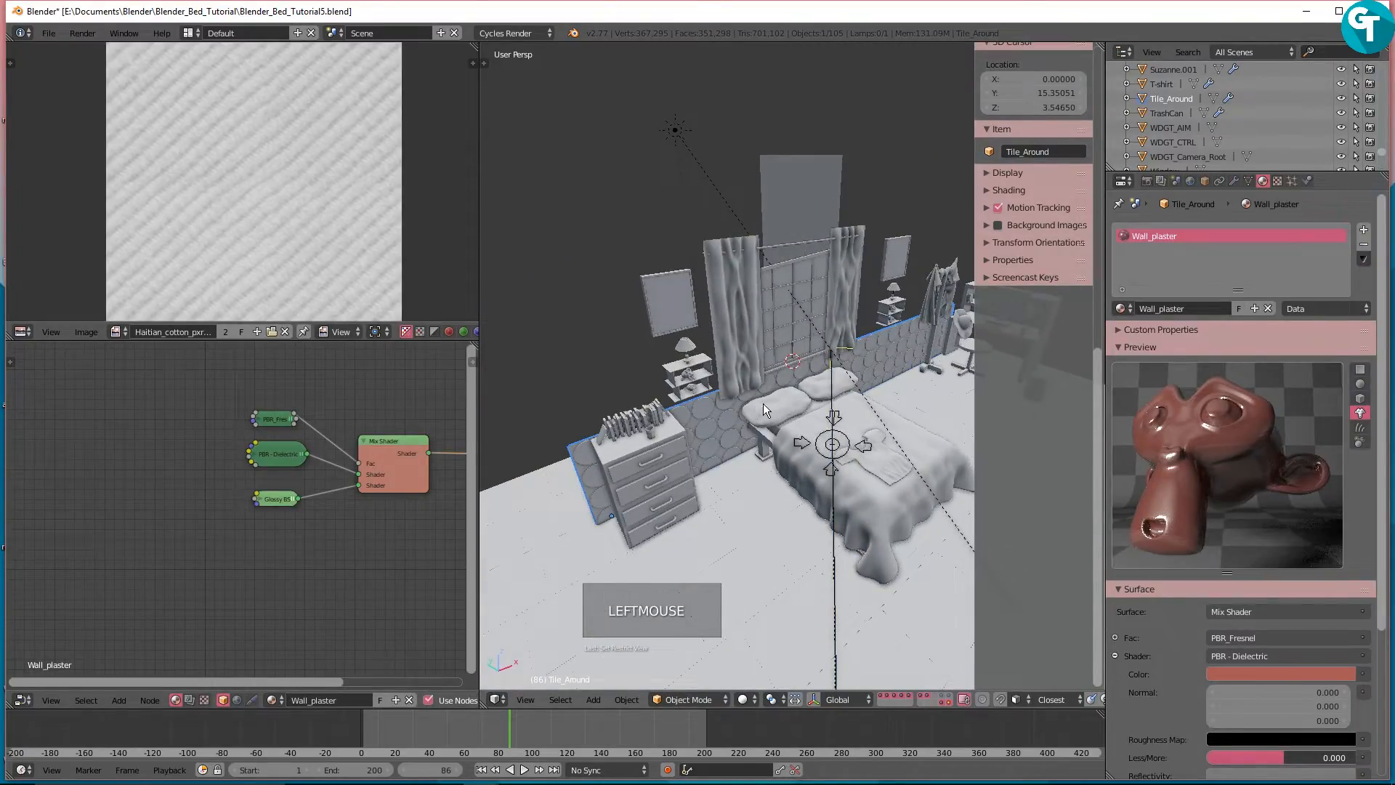
{"action": "middle_click_drag", "start_coordinate": [862, 415], "coordinate": [812, 387], "text": "shift"}
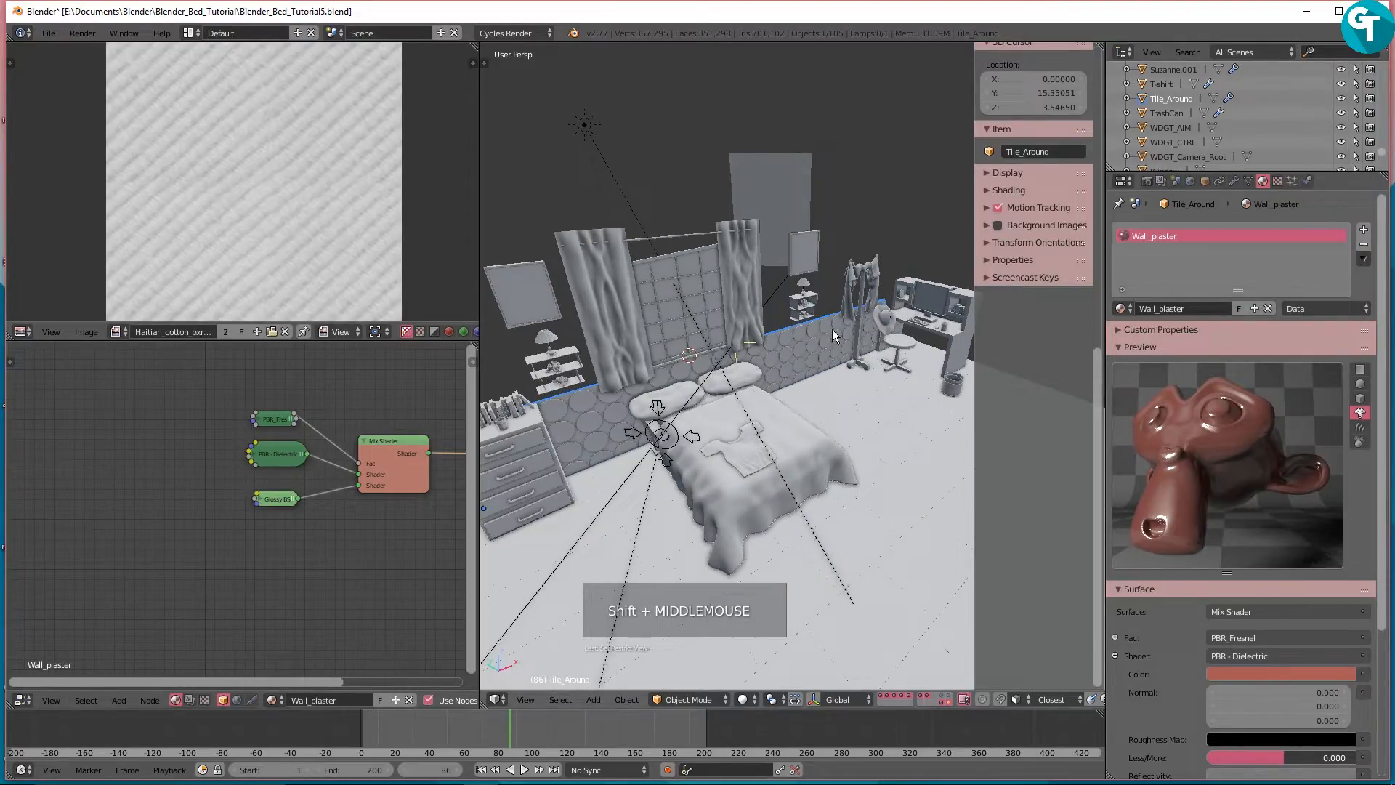
{"action": "middle_click_drag", "start_coordinate": [831, 329], "coordinate": [859, 417]}
{"action": "scroll", "coordinate": [763, 392], "scroll_direction": "down", "scroll_amount": 6}
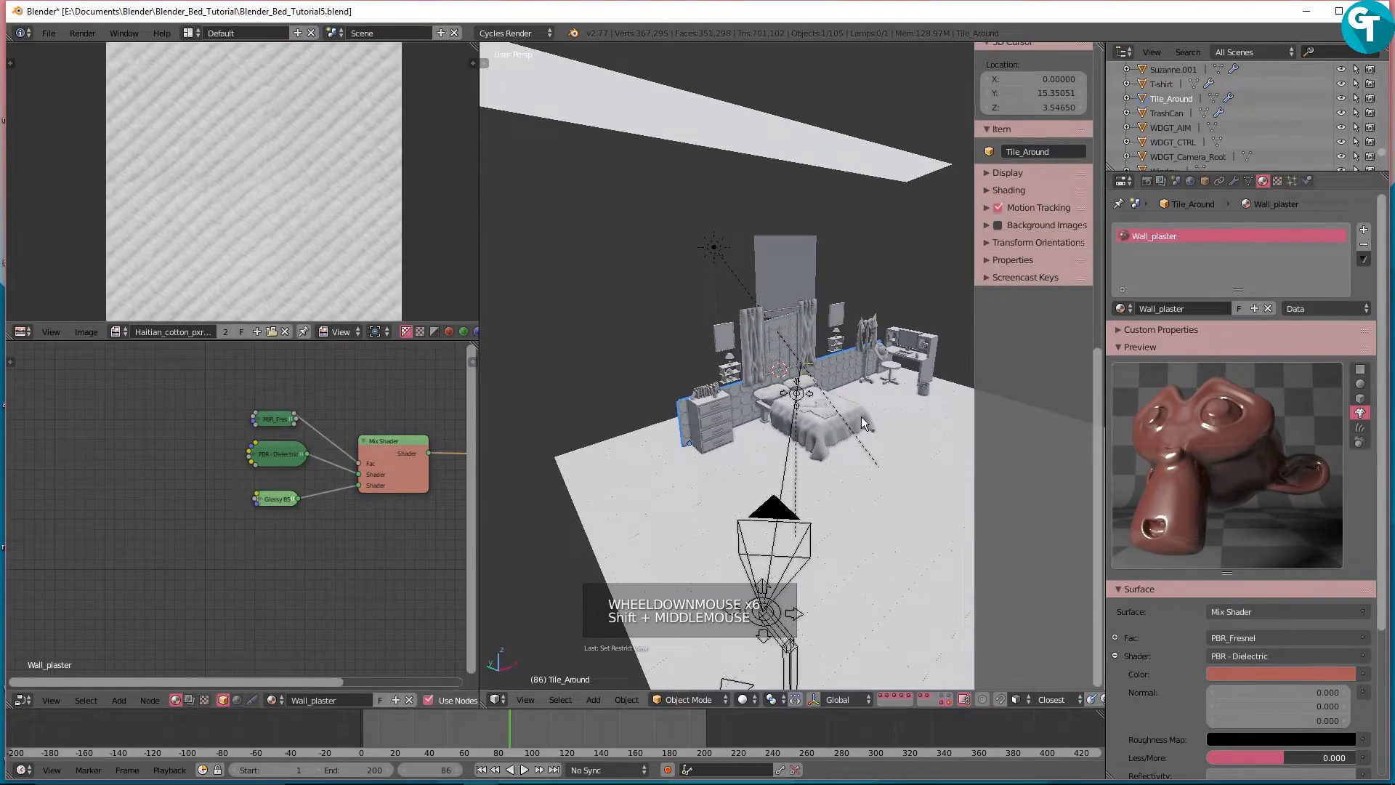
Step: Unhide all hidden objects and preview the room through the camera in rendered shading
{"action": "key", "text": "alt+h"}
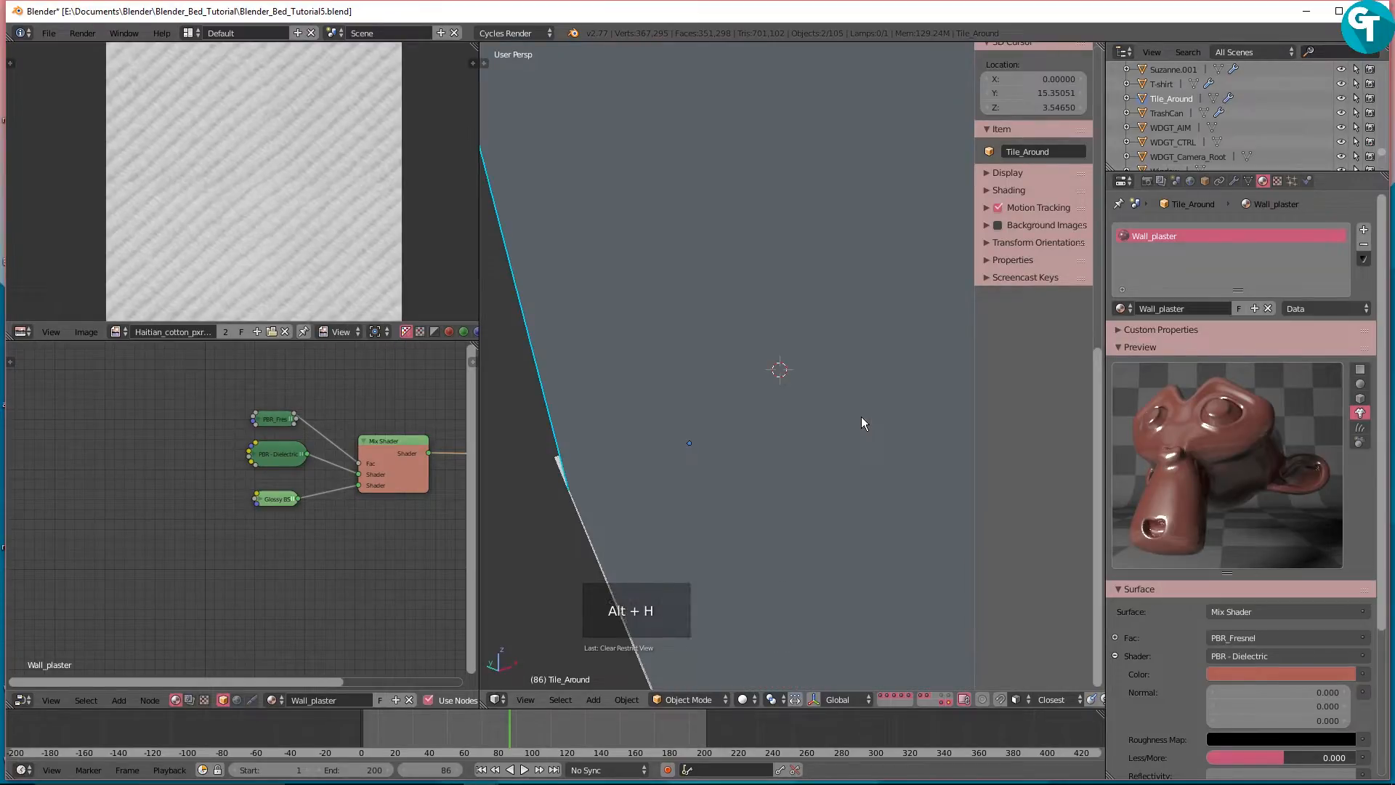
{"action": "key", "text": "KP_0"}
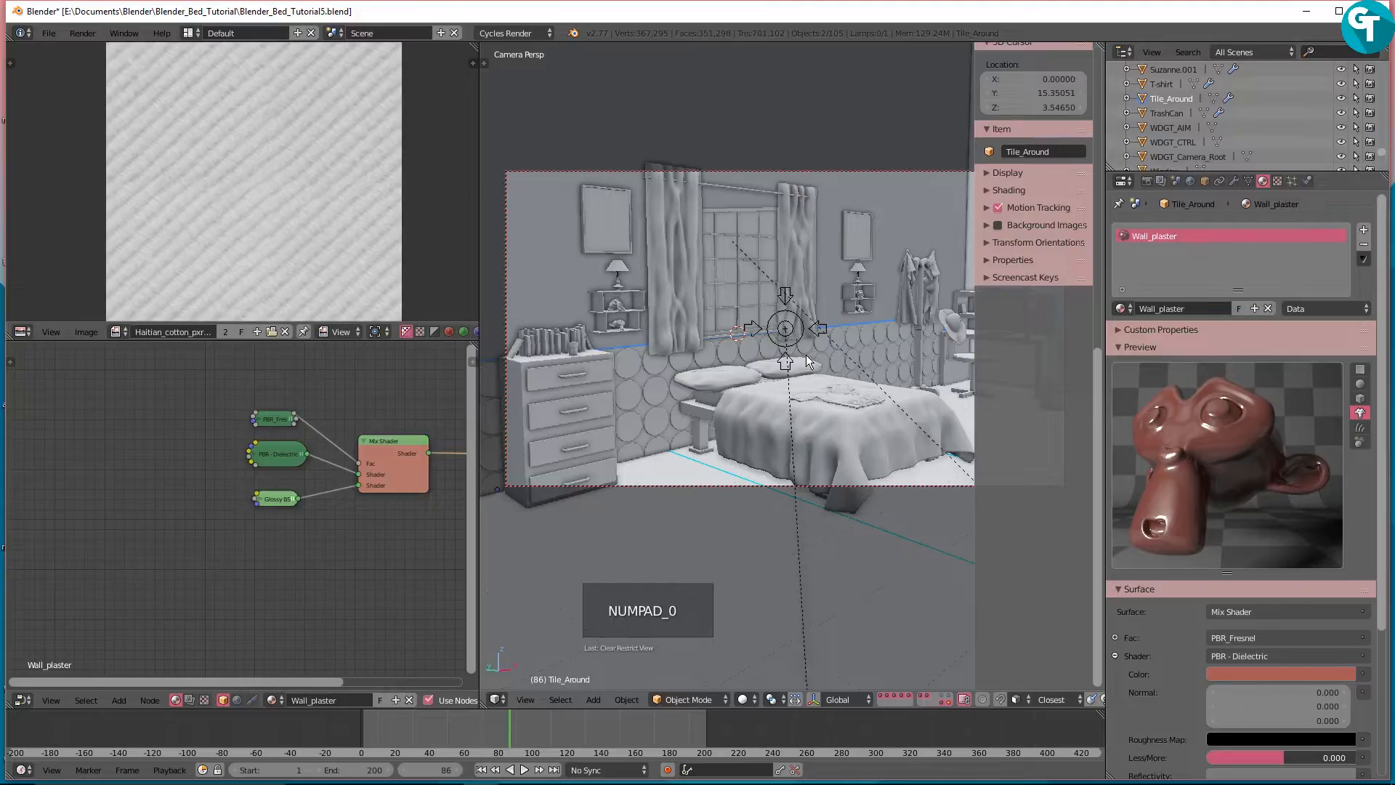
{"action": "key", "text": "n"}
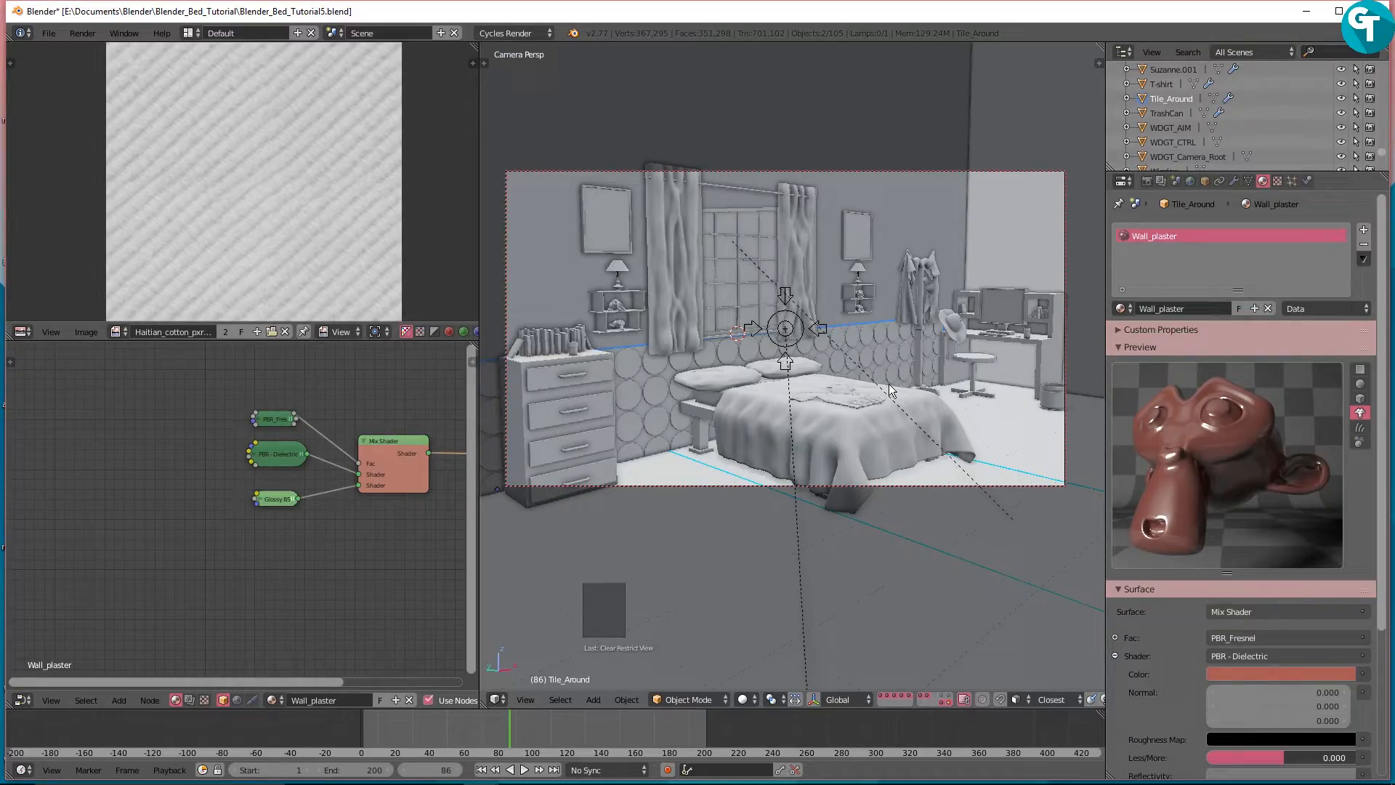
{"action": "key", "text": "z"}
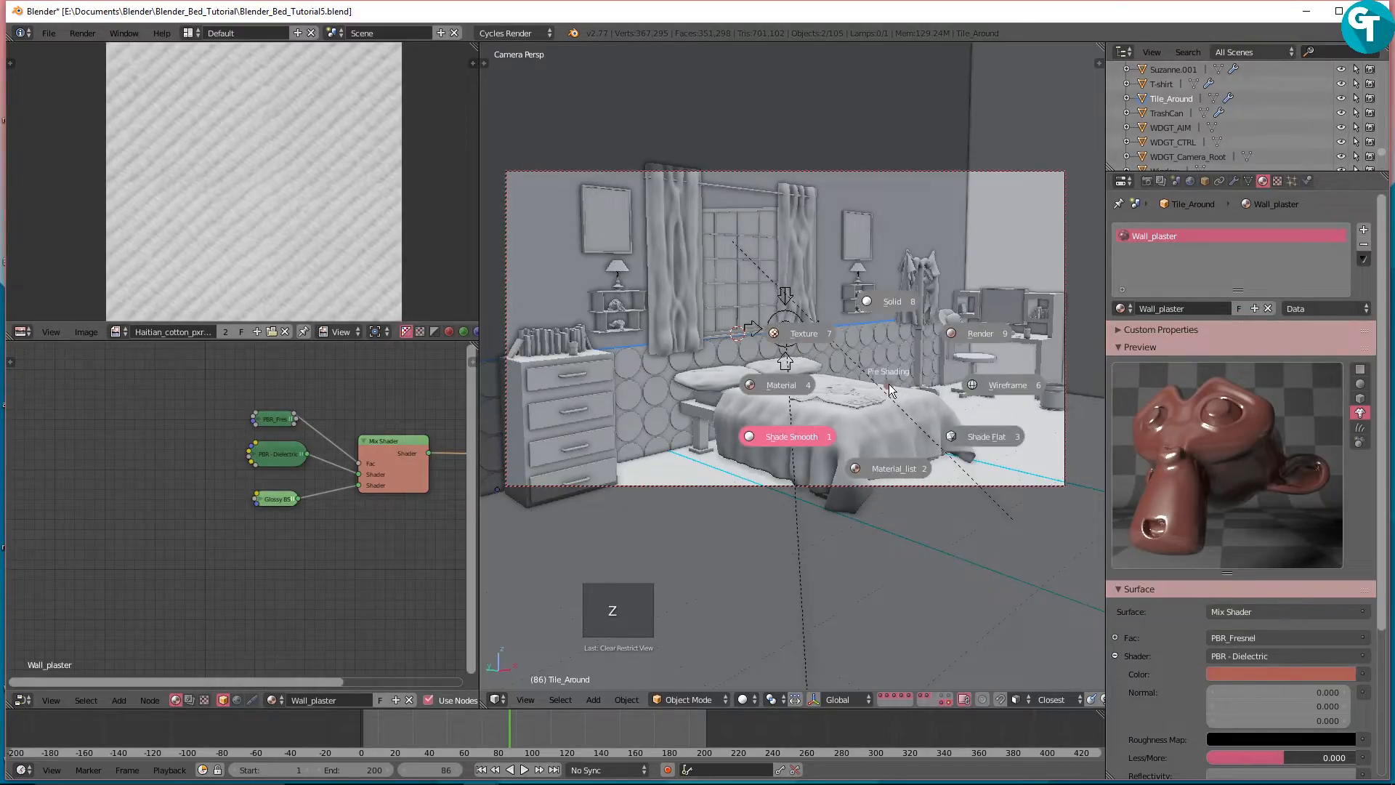
{"action": "left_click", "coordinate": [946, 338]}
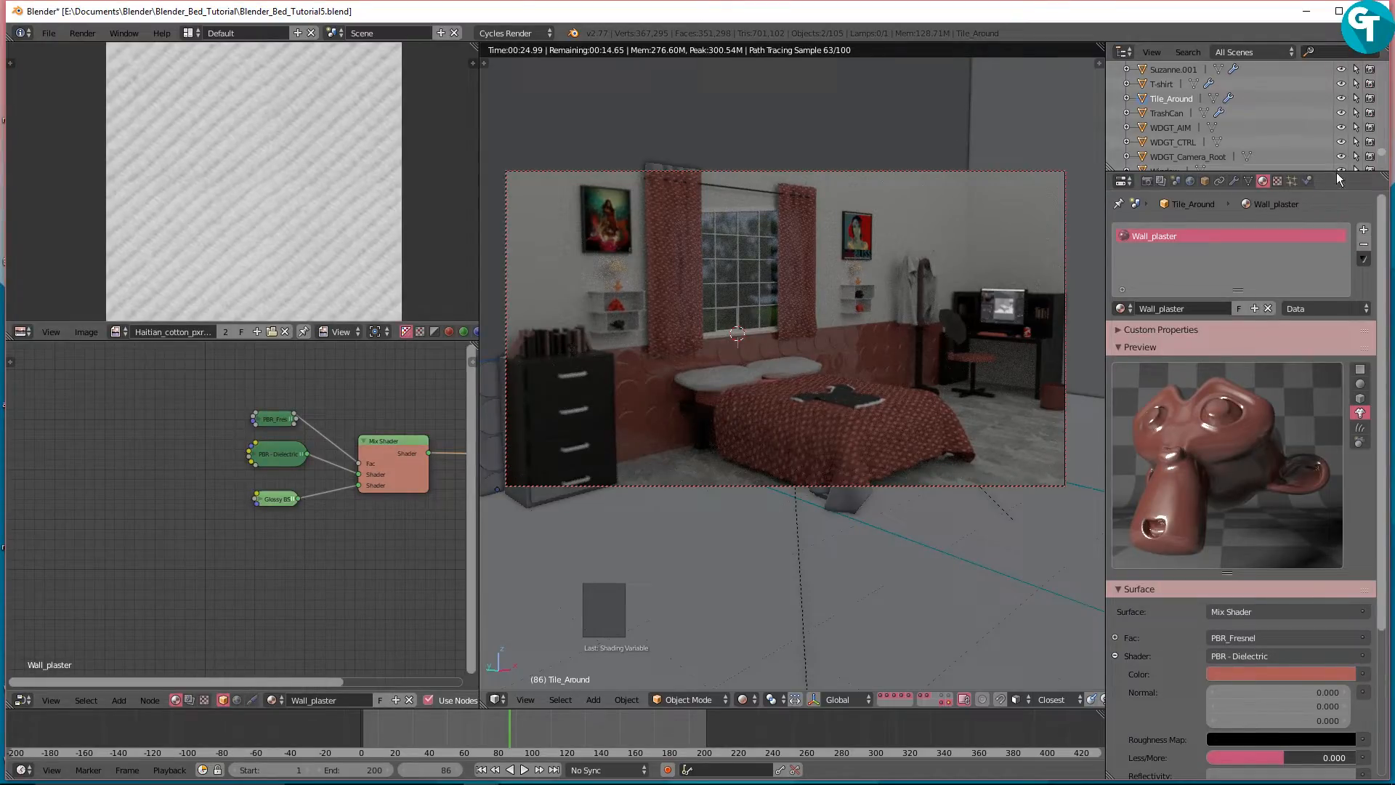
Step: Select the bed's blanket and check its Subsurf modifier settings
{"action": "left_click", "coordinate": [852, 503]}
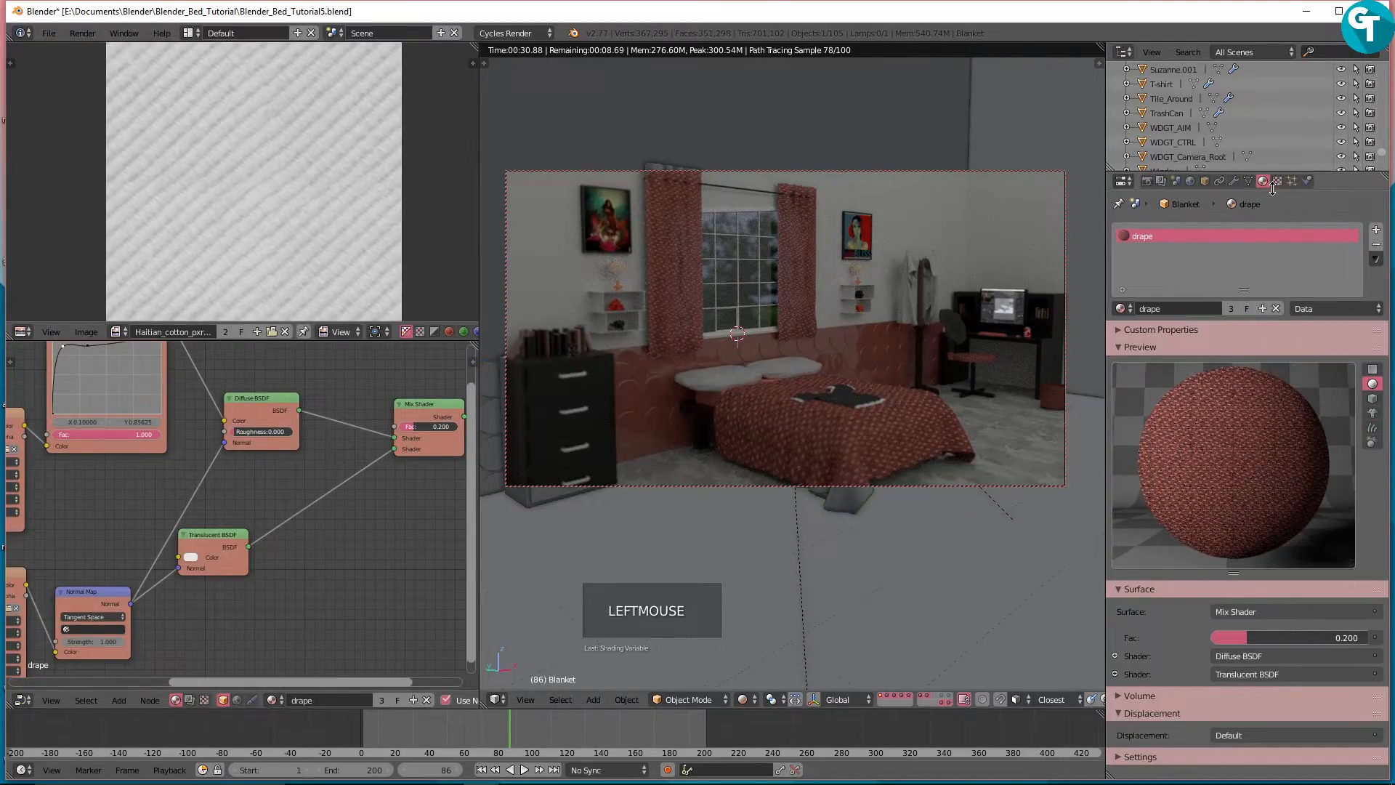
{"action": "left_click", "coordinate": [1233, 181]}
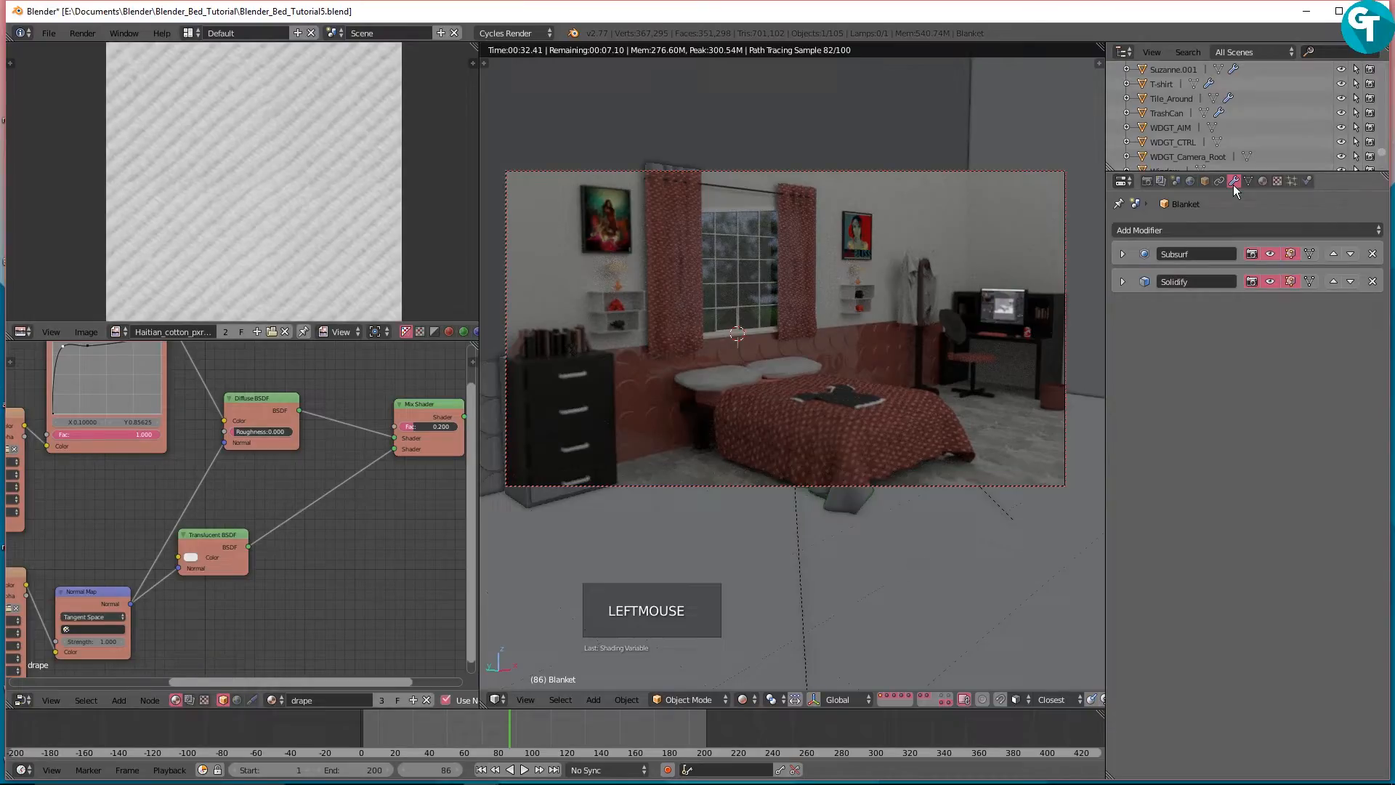
{"action": "left_click", "coordinate": [1121, 255]}
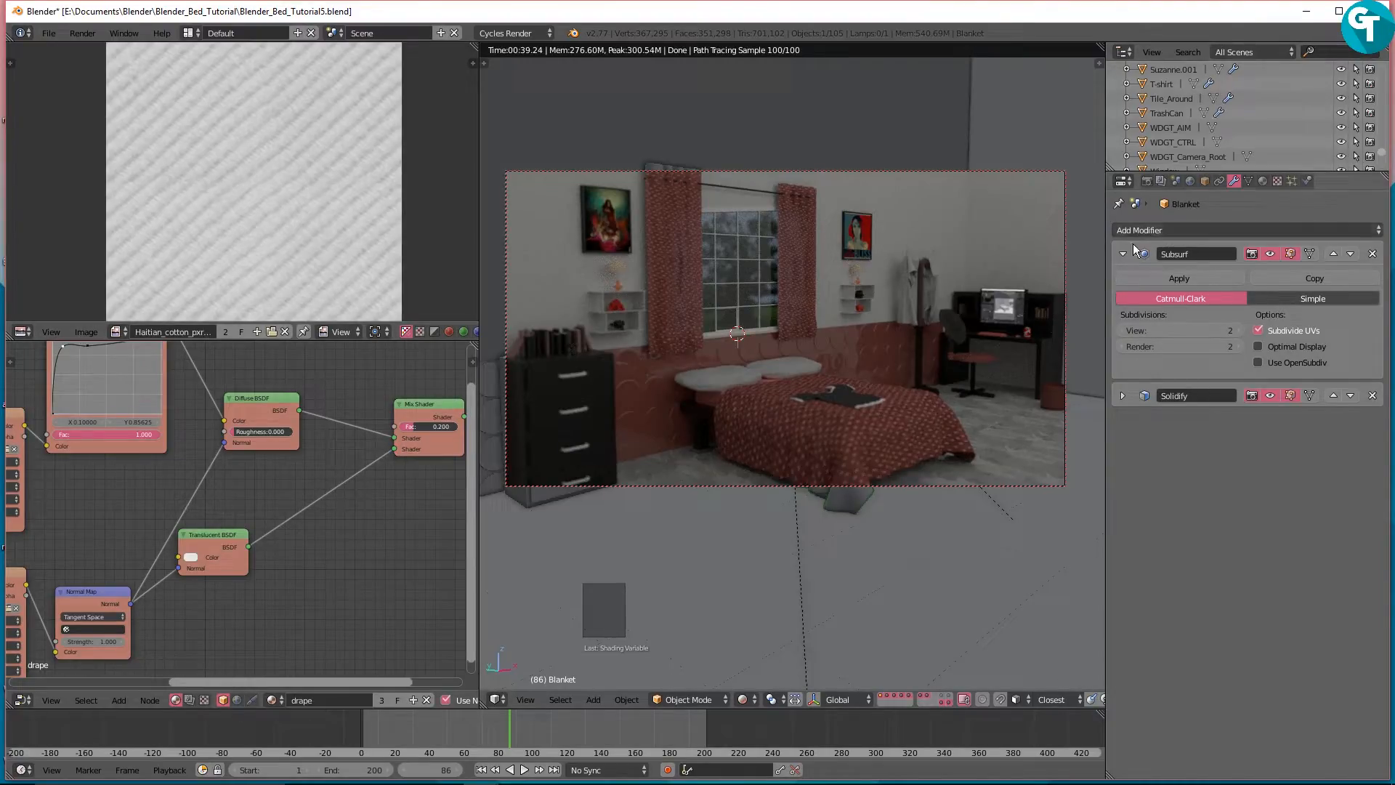
{"action": "left_click", "coordinate": [1121, 255]}
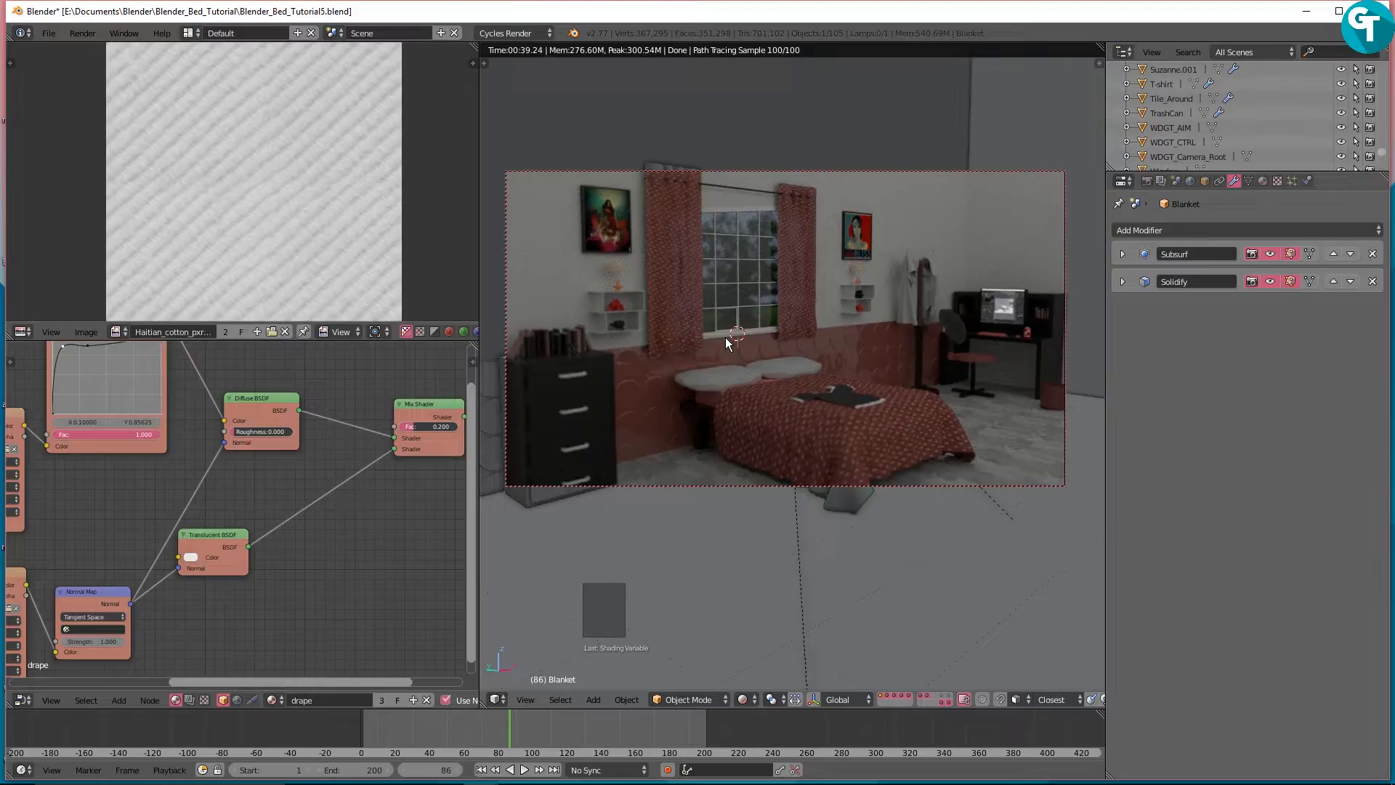
Step: Return to solid shading, then inspect the materials and modifiers of the blanket, hanging coat and coat rack
{"action": "key", "text": "z"}
{"action": "left_click", "coordinate": [764, 277]}
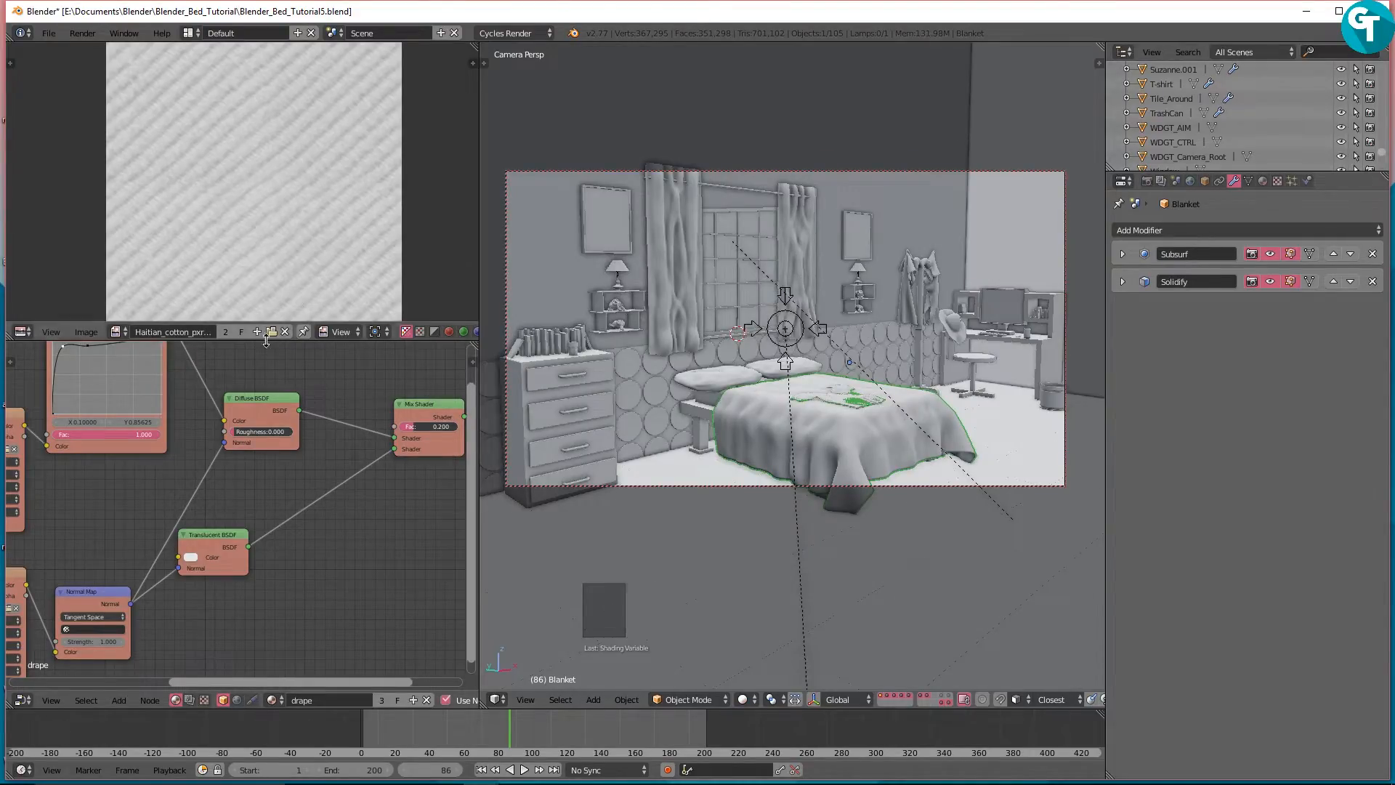
{"action": "scroll", "coordinate": [359, 425], "scroll_direction": "down", "scroll_amount": 5}
{"action": "middle_click_drag", "start_coordinate": [296, 494], "coordinate": [347, 517]}
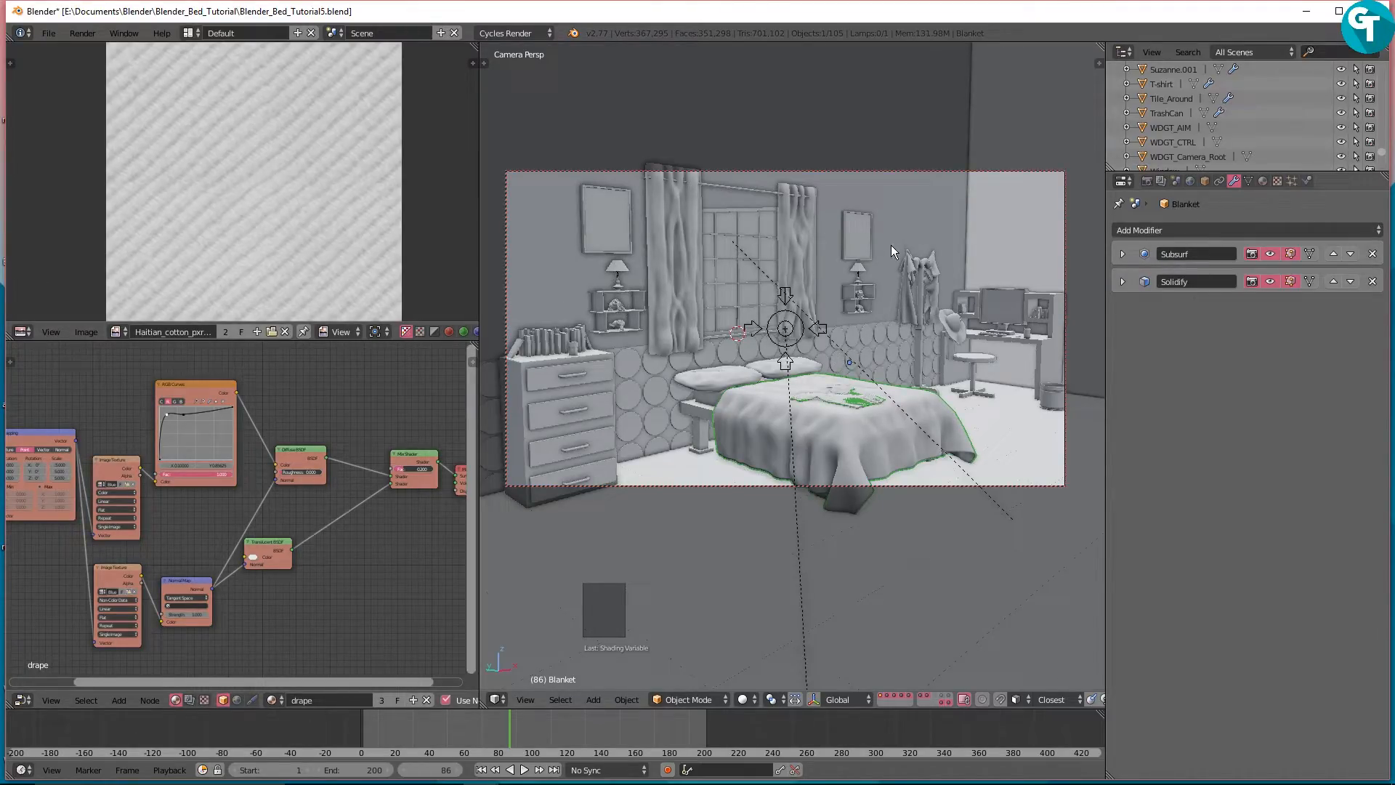
{"action": "left_click", "coordinate": [909, 260]}
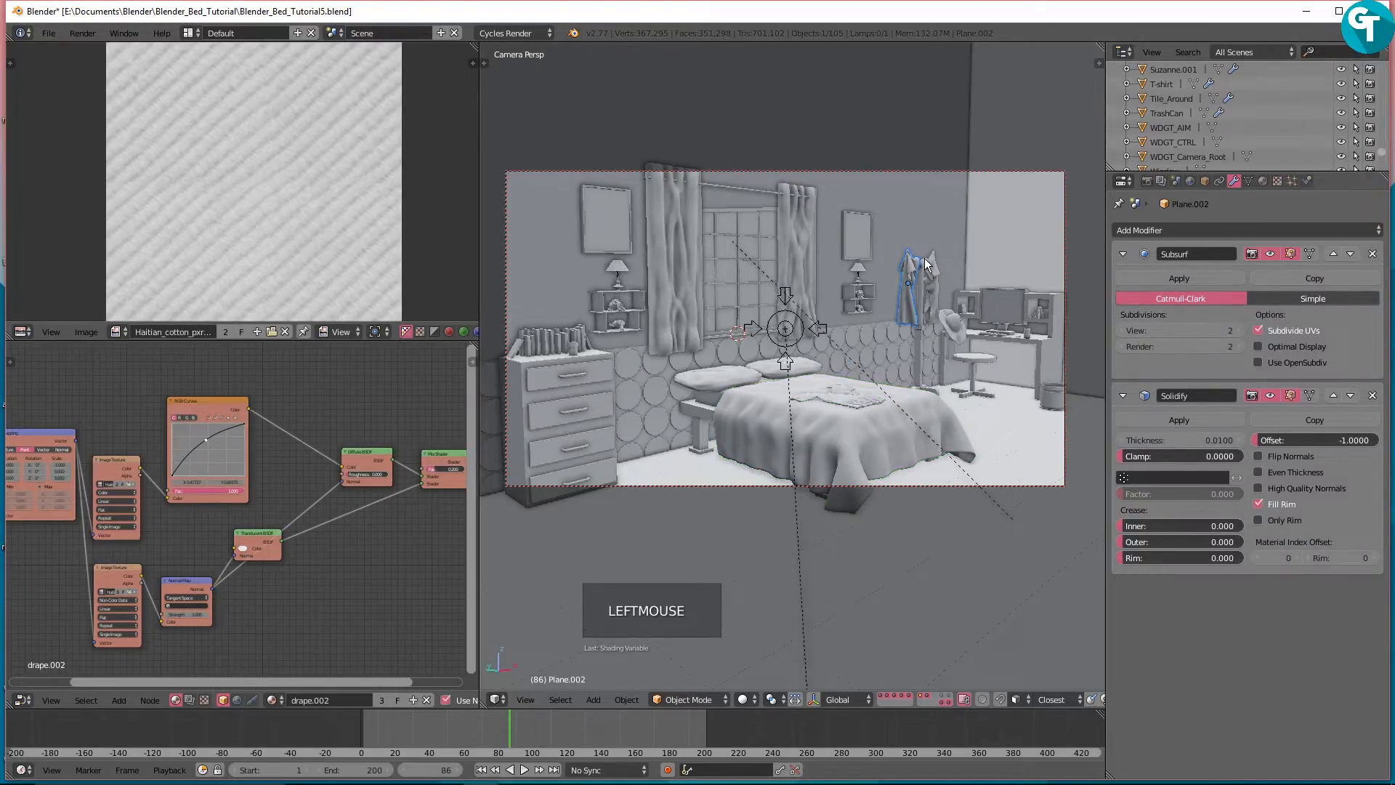
{"action": "left_click", "coordinate": [926, 265]}
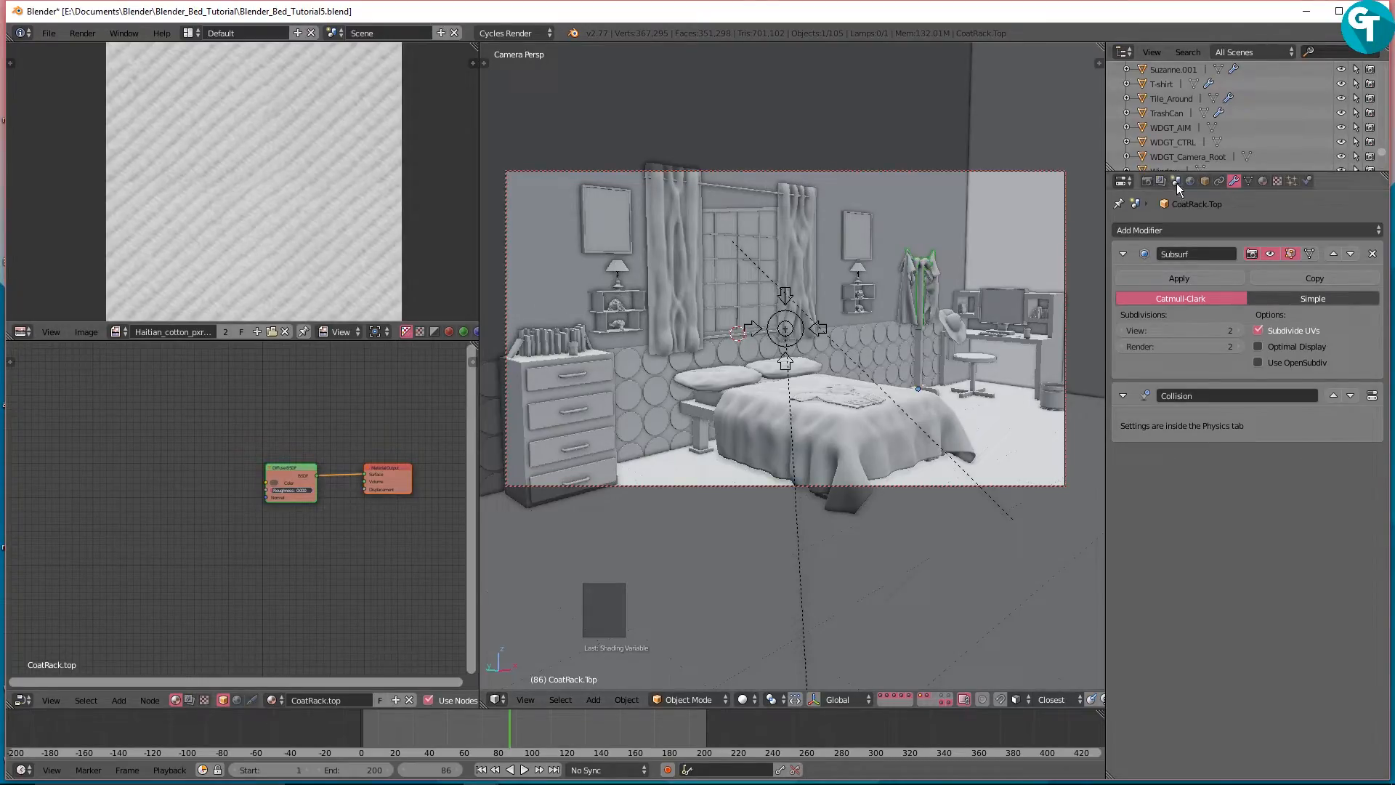
Step: Show the scene's render settings and check the render device options, keeping GPU Compute
{"action": "left_click", "coordinate": [1146, 181]}
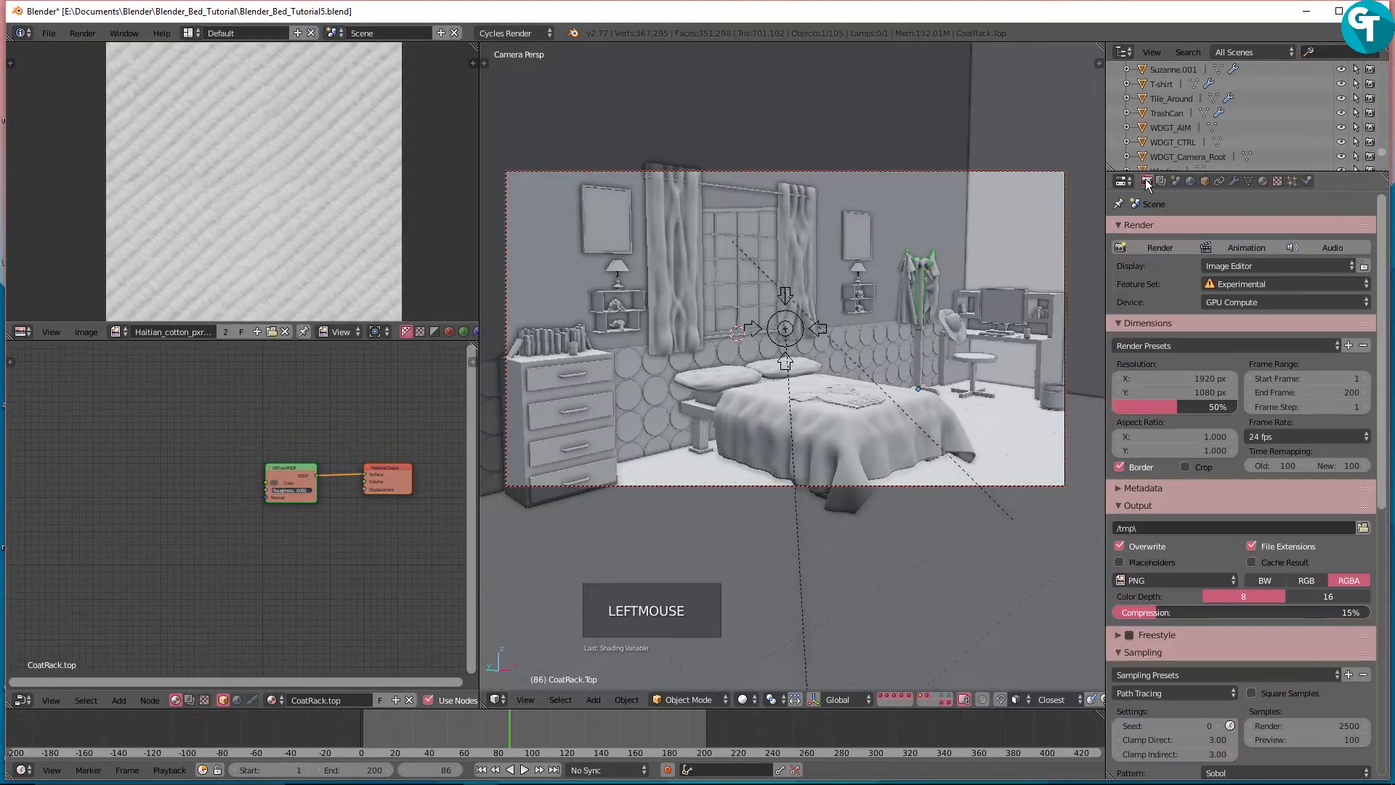
{"action": "left_click", "coordinate": [1218, 304]}
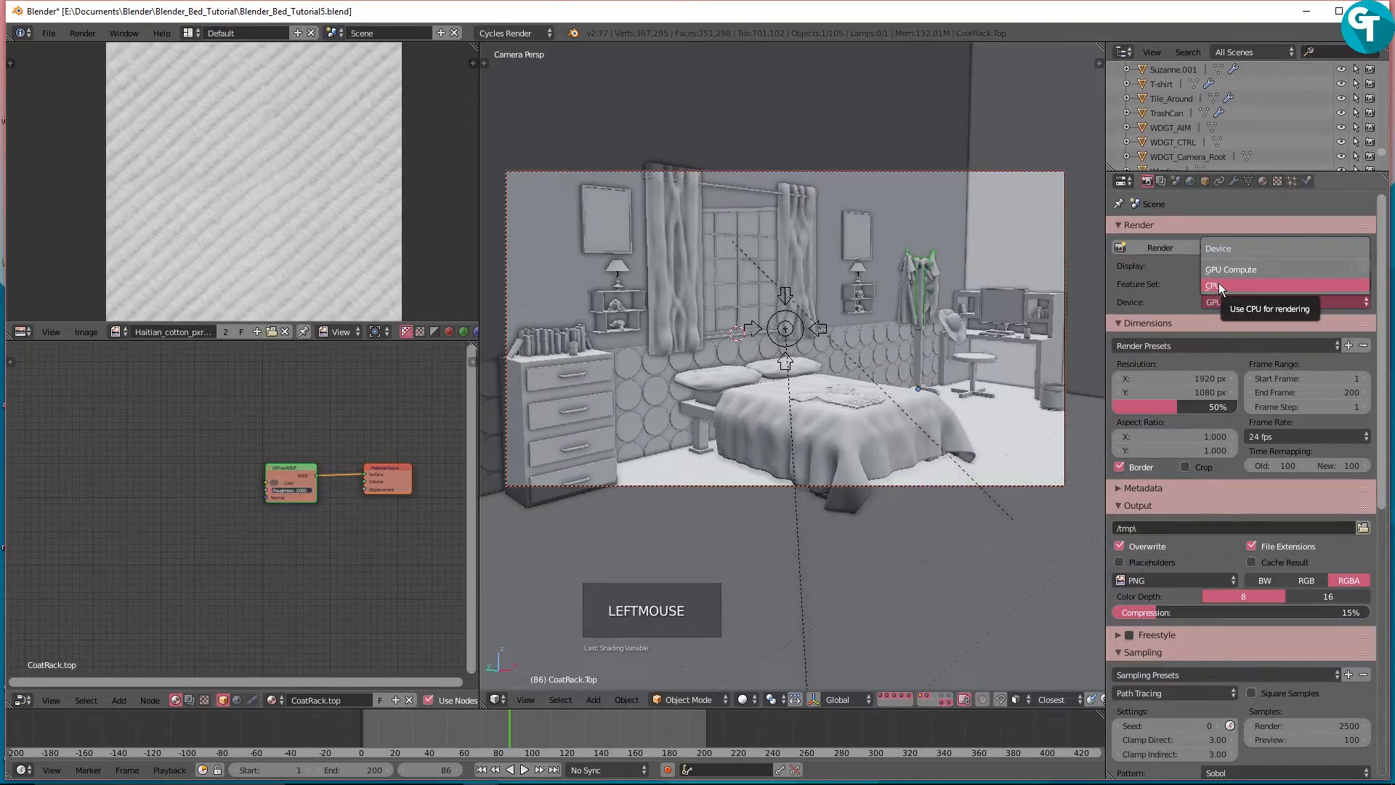
{"action": "left_click", "coordinate": [1223, 303]}
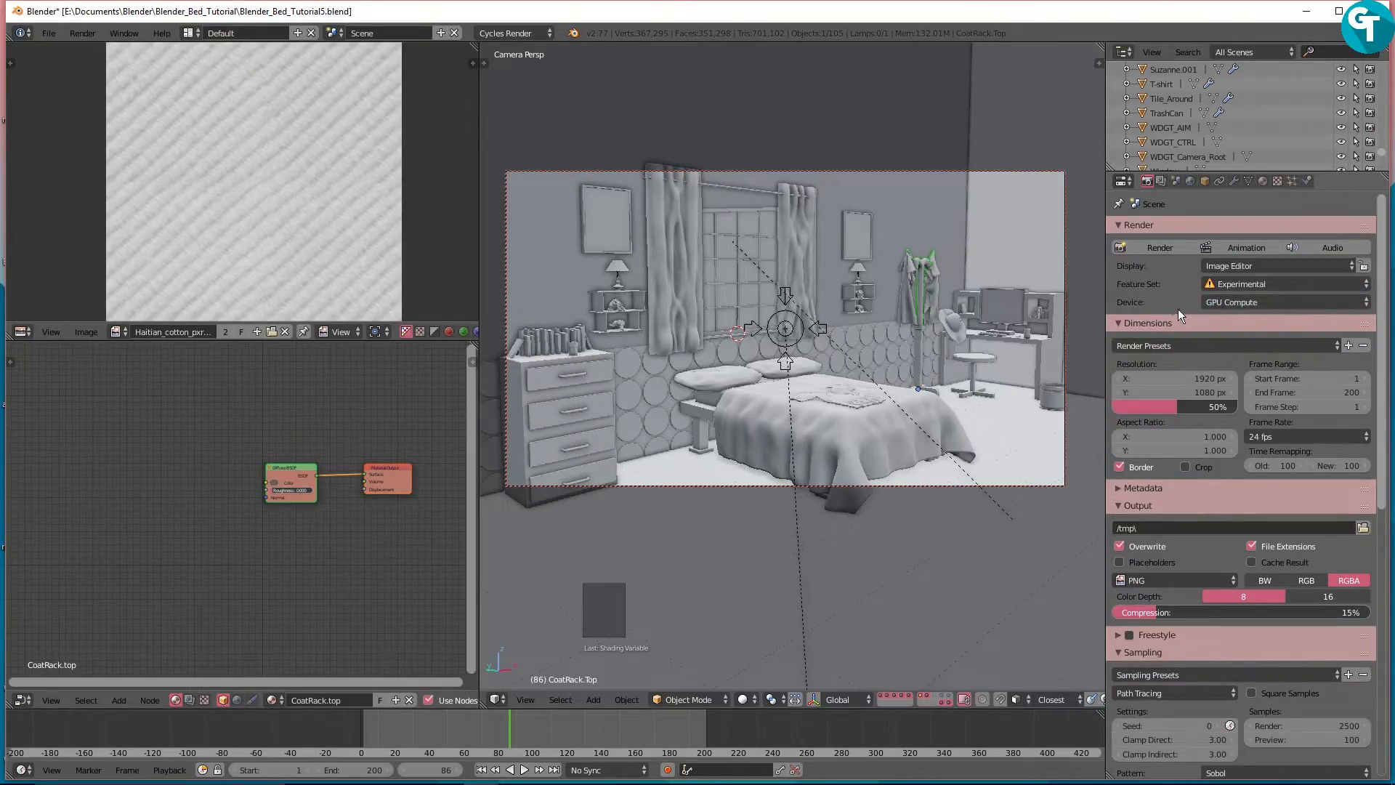
Step: Set the render resolution to 1280 × 720 px at 100% scale
{"action": "scroll", "coordinate": [1195, 336], "scroll_direction": "down", "scroll_amount": 2}
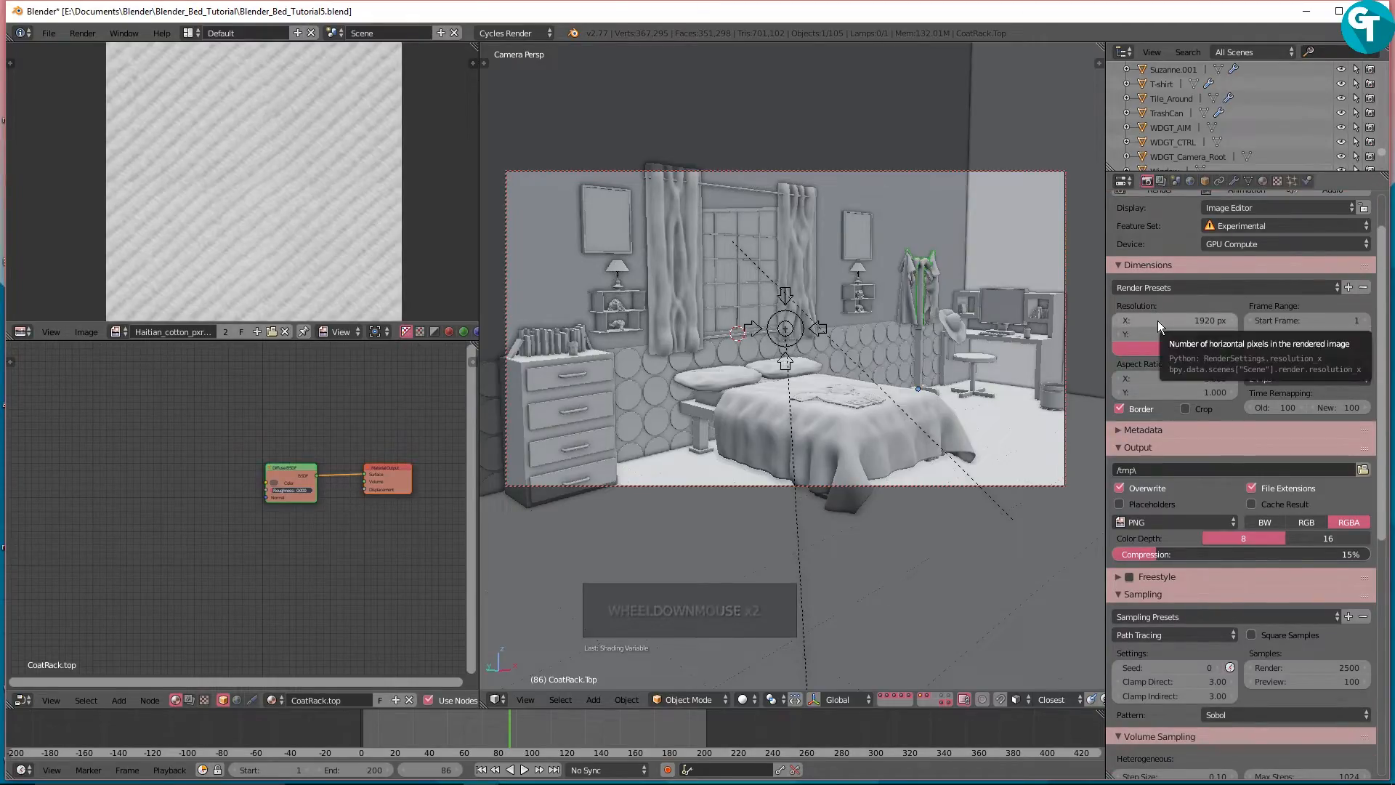
{"action": "left_click", "coordinate": [1193, 320]}
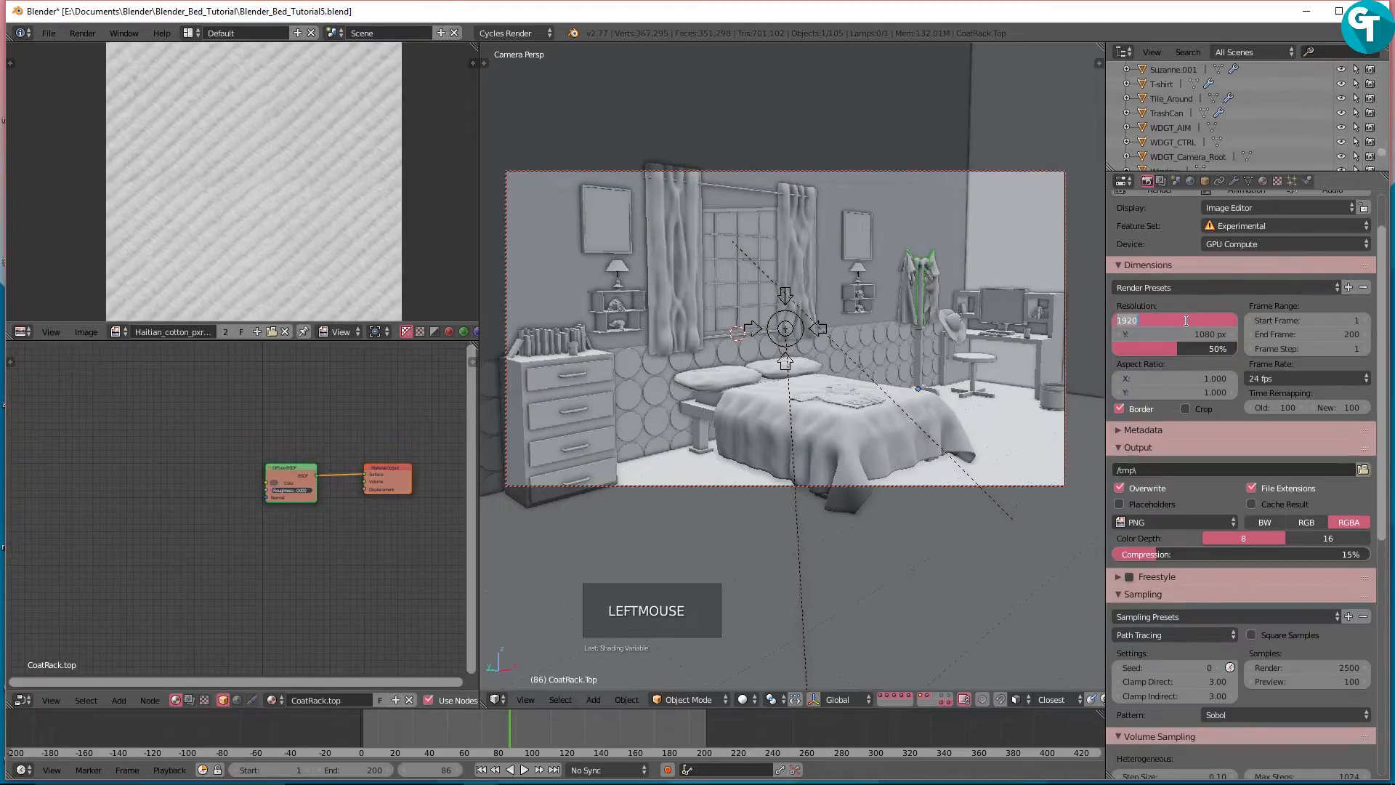
{"action": "type", "text": "1280"}
{"action": "key", "text": "Return"}
{"action": "left_click", "coordinate": [1210, 334]}
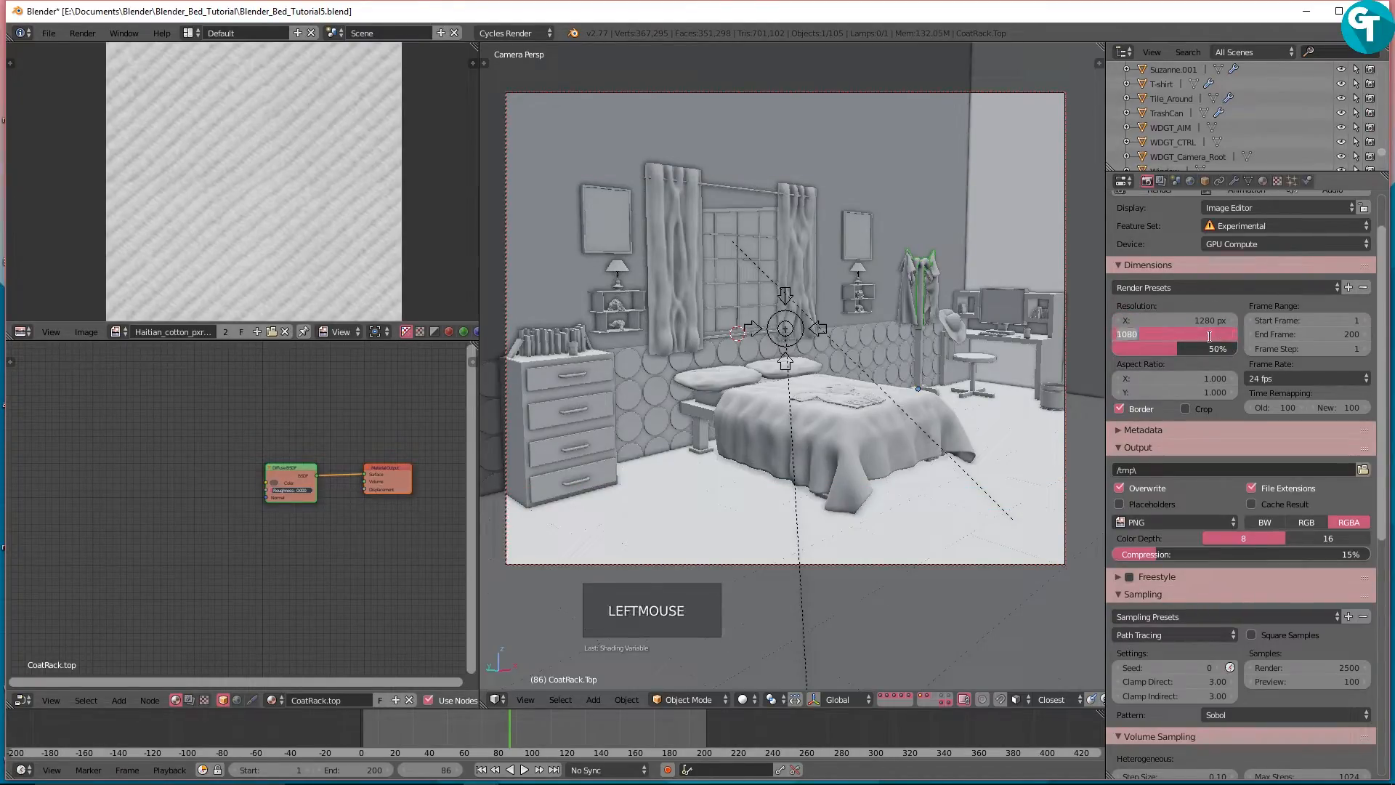
{"action": "type", "text": "720"}
{"action": "key", "text": "Return"}
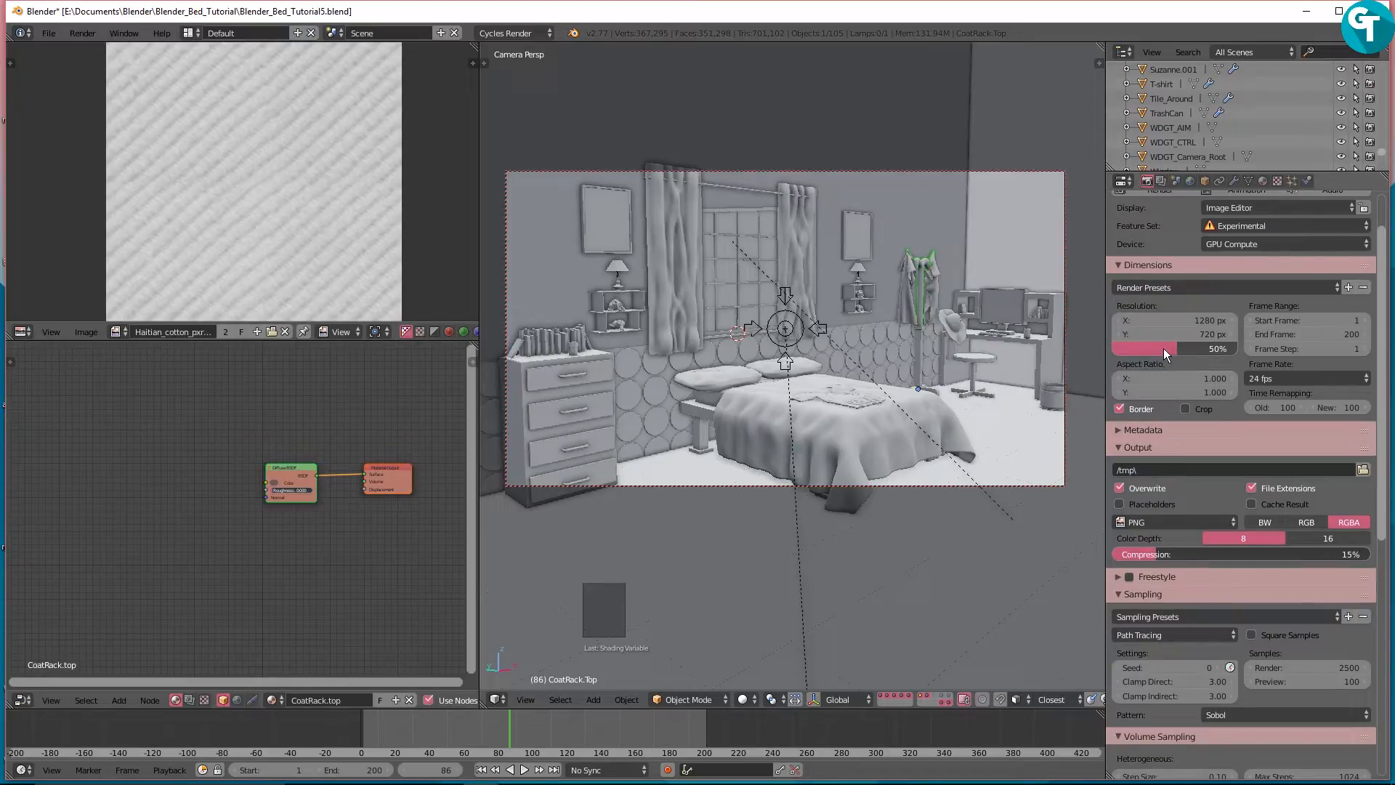
{"action": "left_click_drag", "start_coordinate": [1162, 347], "coordinate": [1235, 347]}
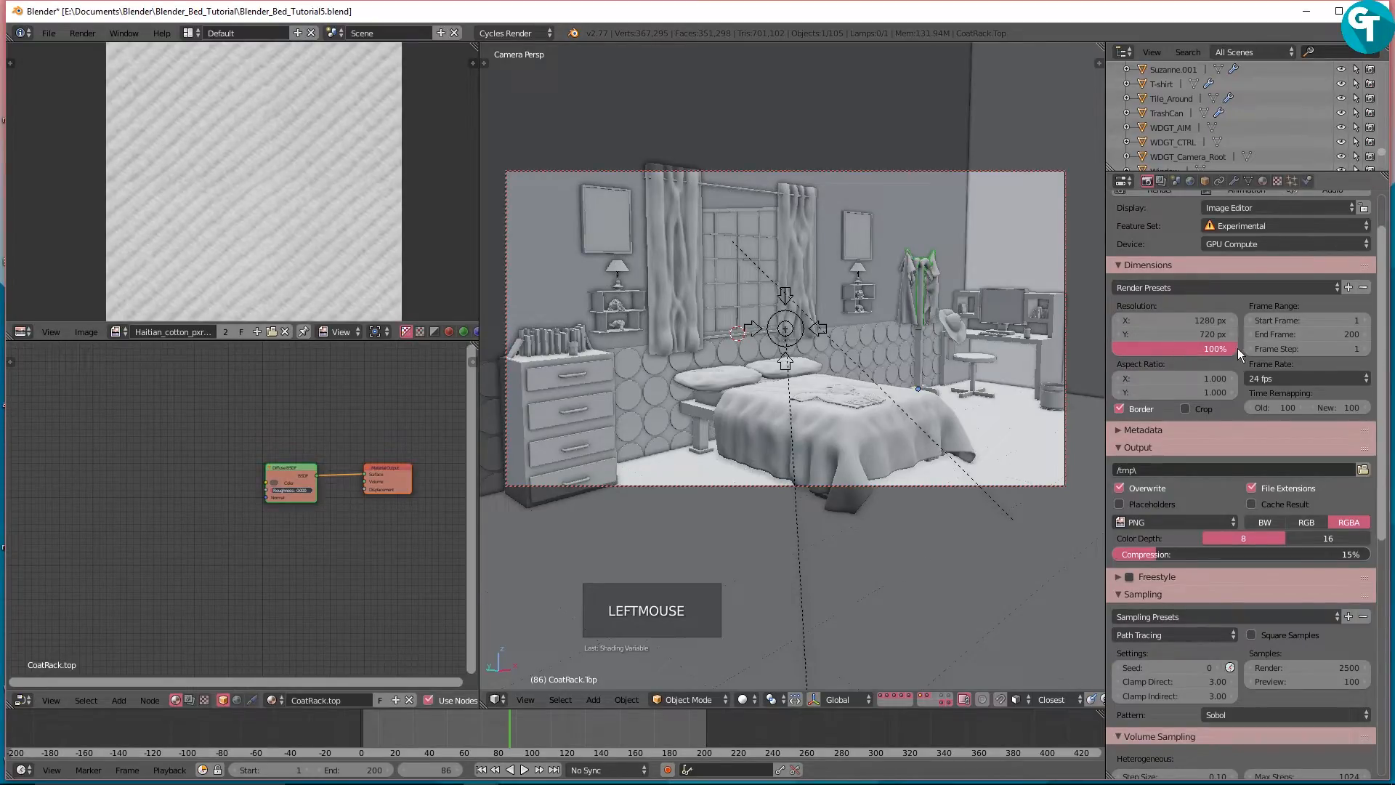
Step: Review the output, sampling and light path settings, collapsing the Volume Sampling and Light Paths sections
{"action": "scroll", "coordinate": [1243, 341], "scroll_direction": "down", "scroll_amount": 4}
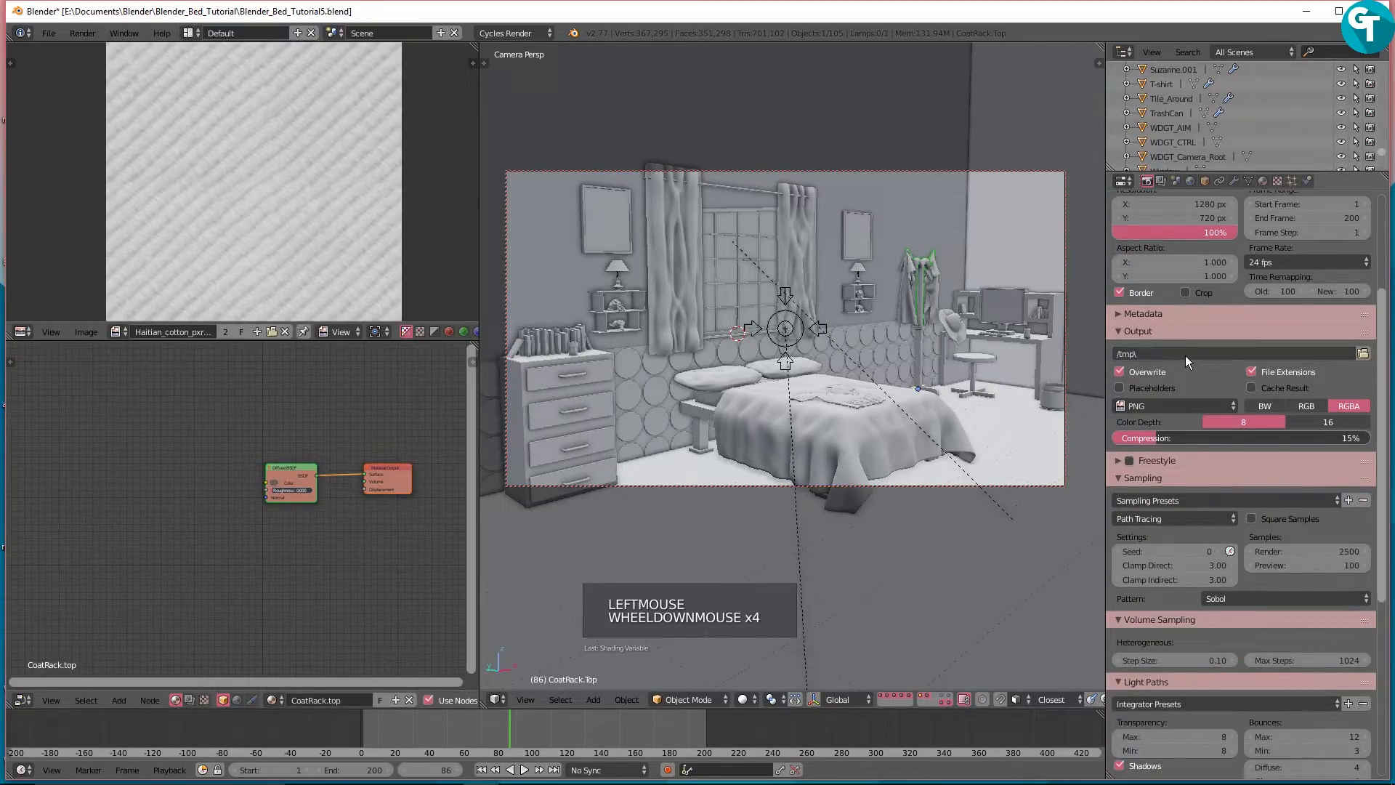
{"action": "scroll", "coordinate": [1184, 356], "scroll_direction": "down", "scroll_amount": 1}
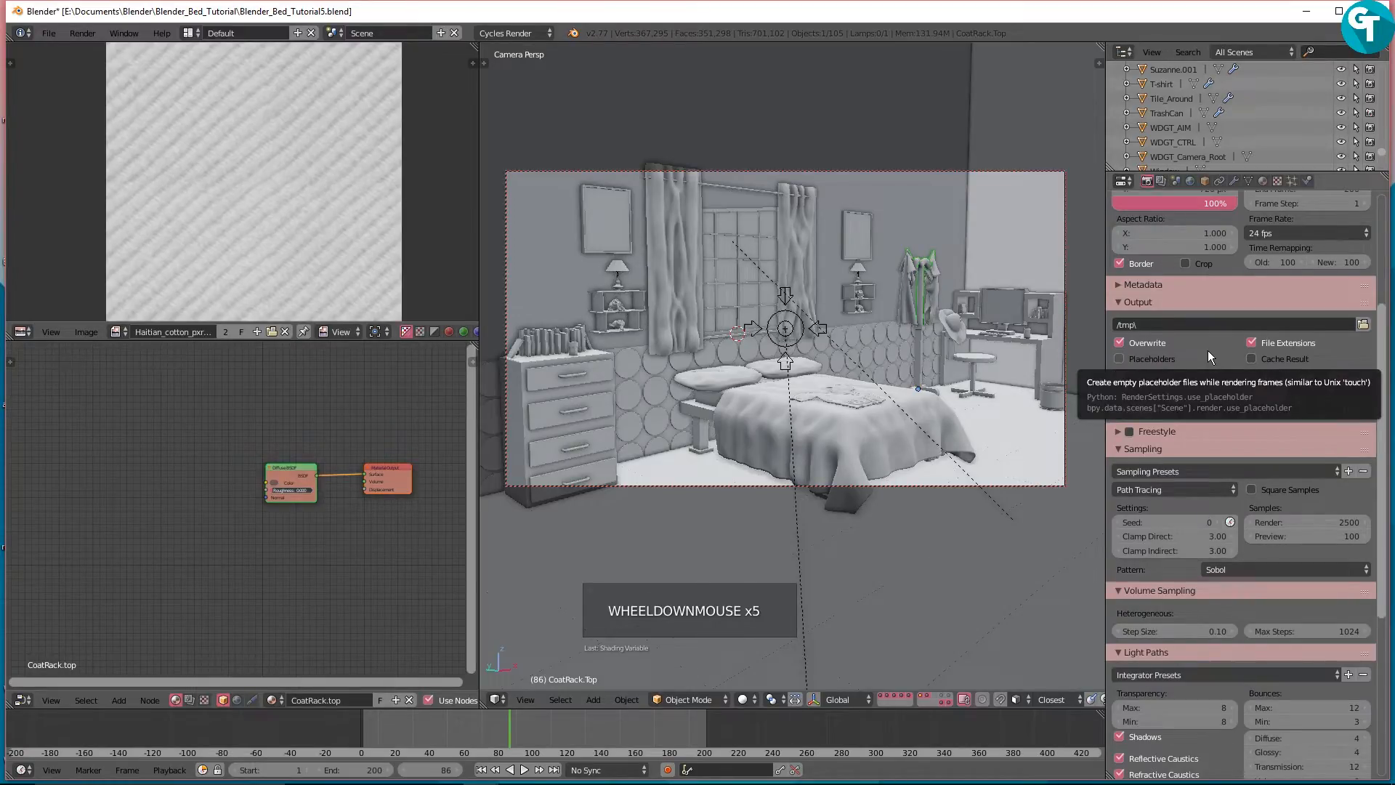
{"action": "scroll", "coordinate": [1207, 350], "scroll_direction": "down", "scroll_amount": 2}
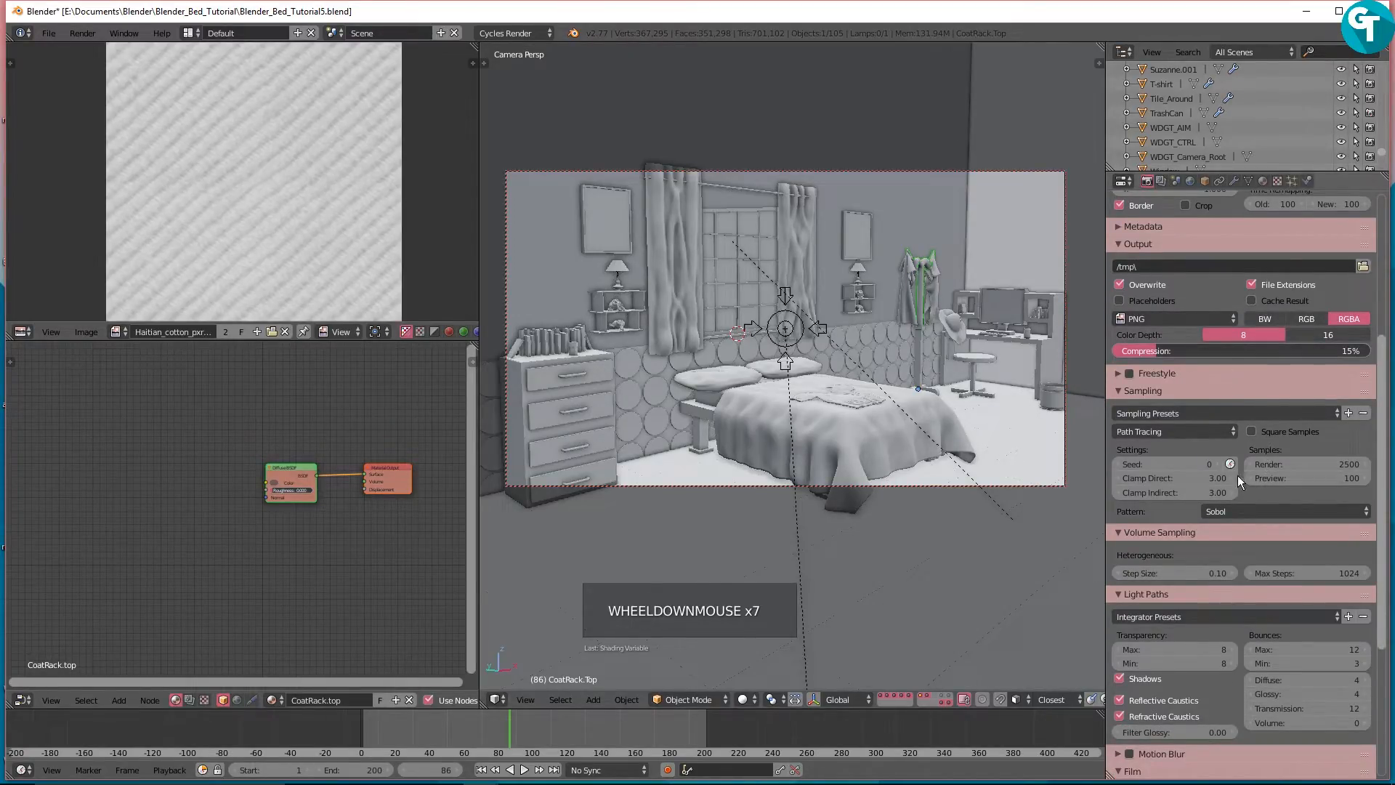
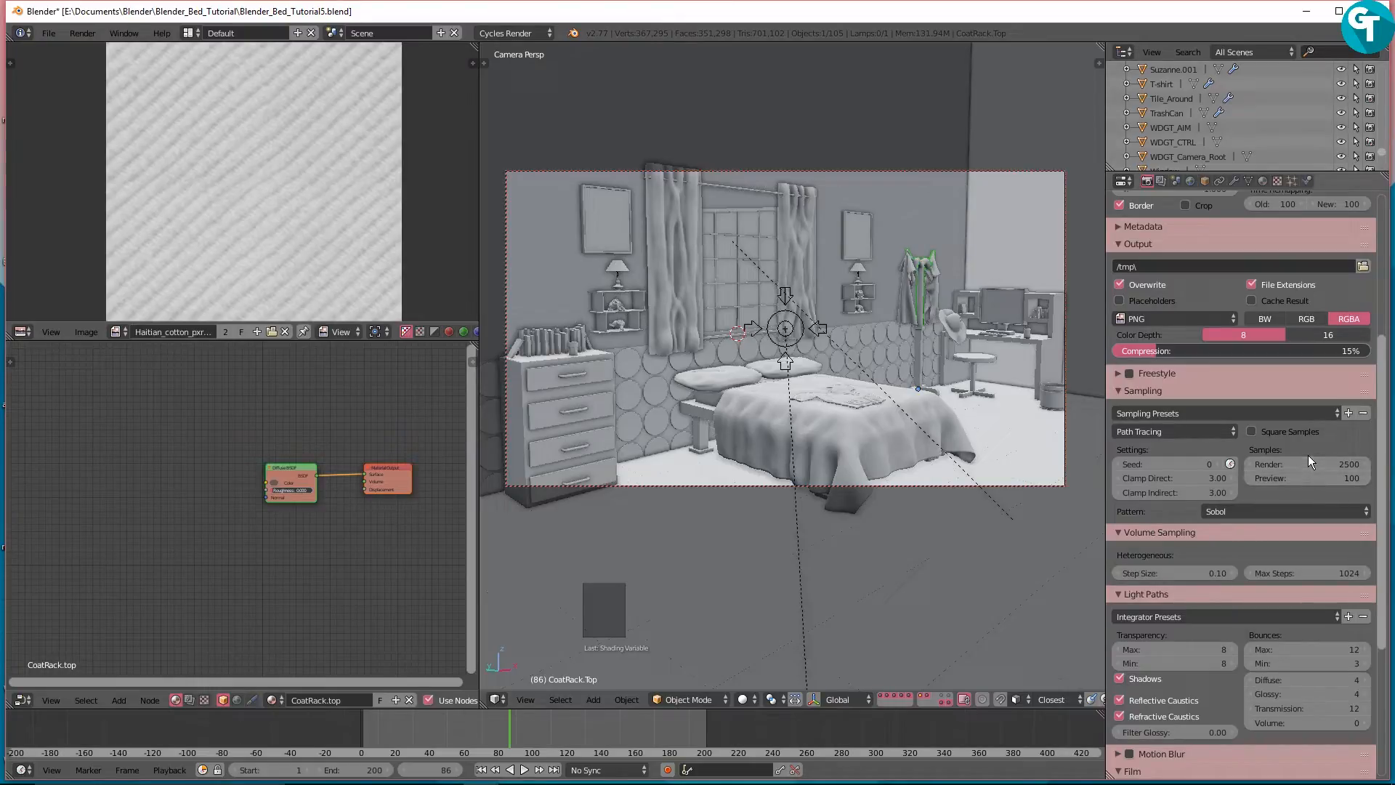
{"action": "scroll", "coordinate": [1281, 488], "scroll_direction": "down", "scroll_amount": 1}
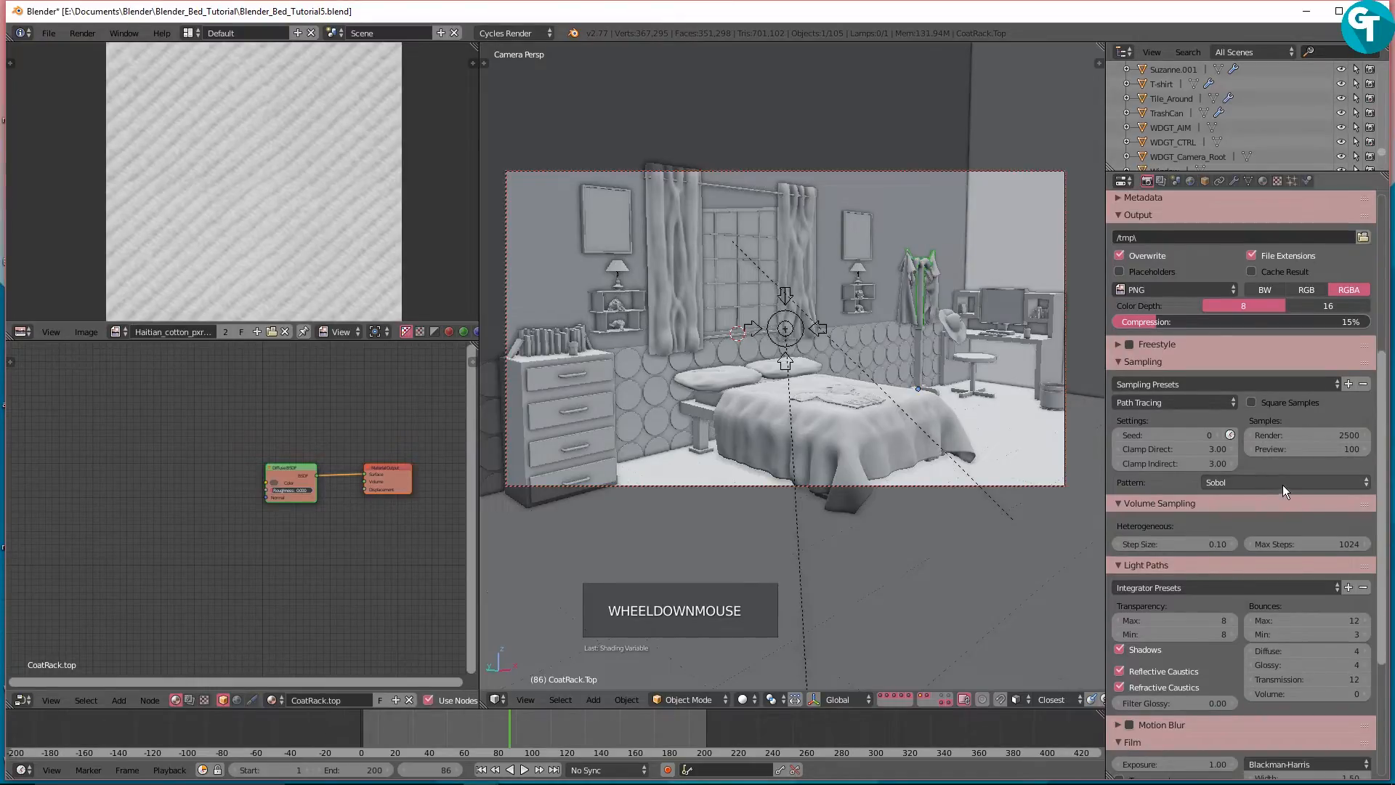
{"action": "left_click", "coordinate": [1135, 501]}
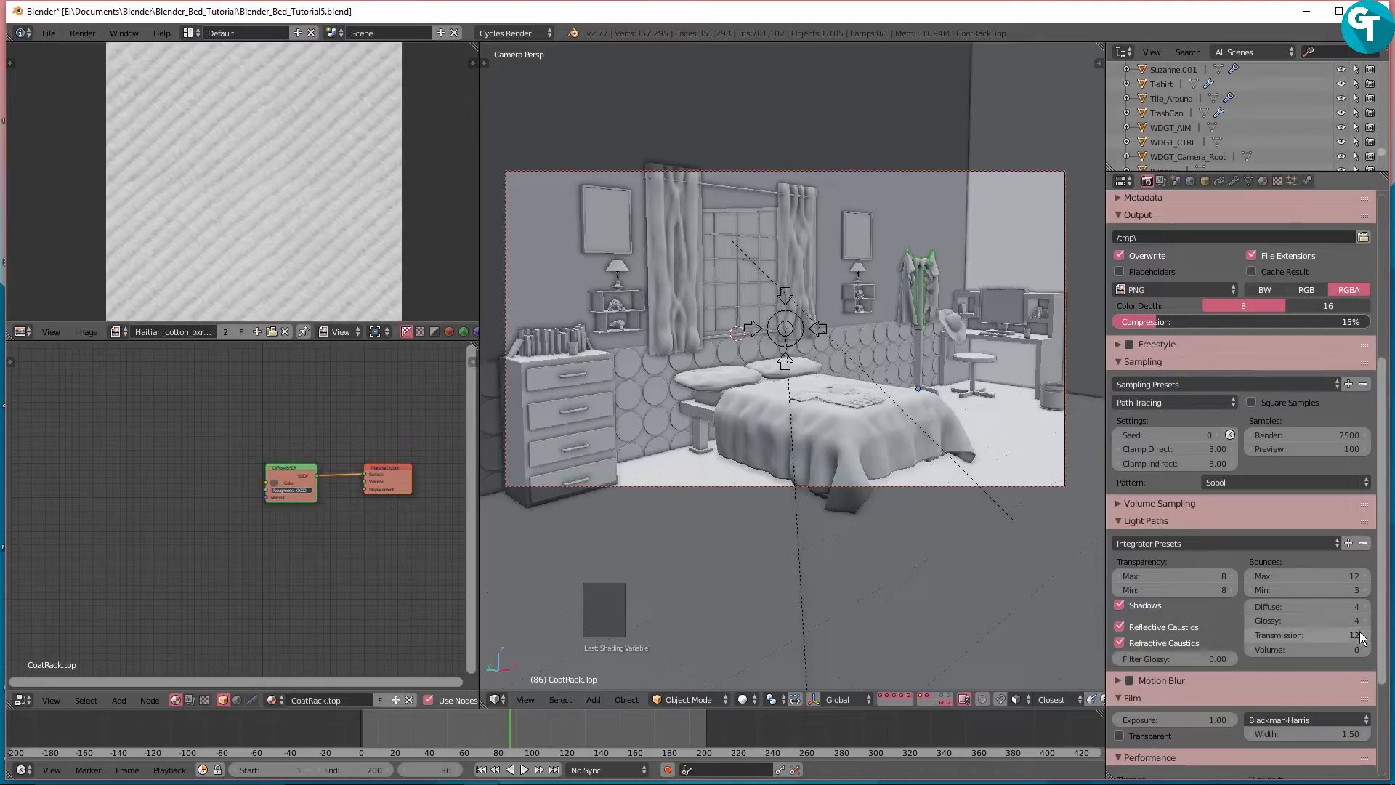
{"action": "left_click", "coordinate": [1127, 522]}
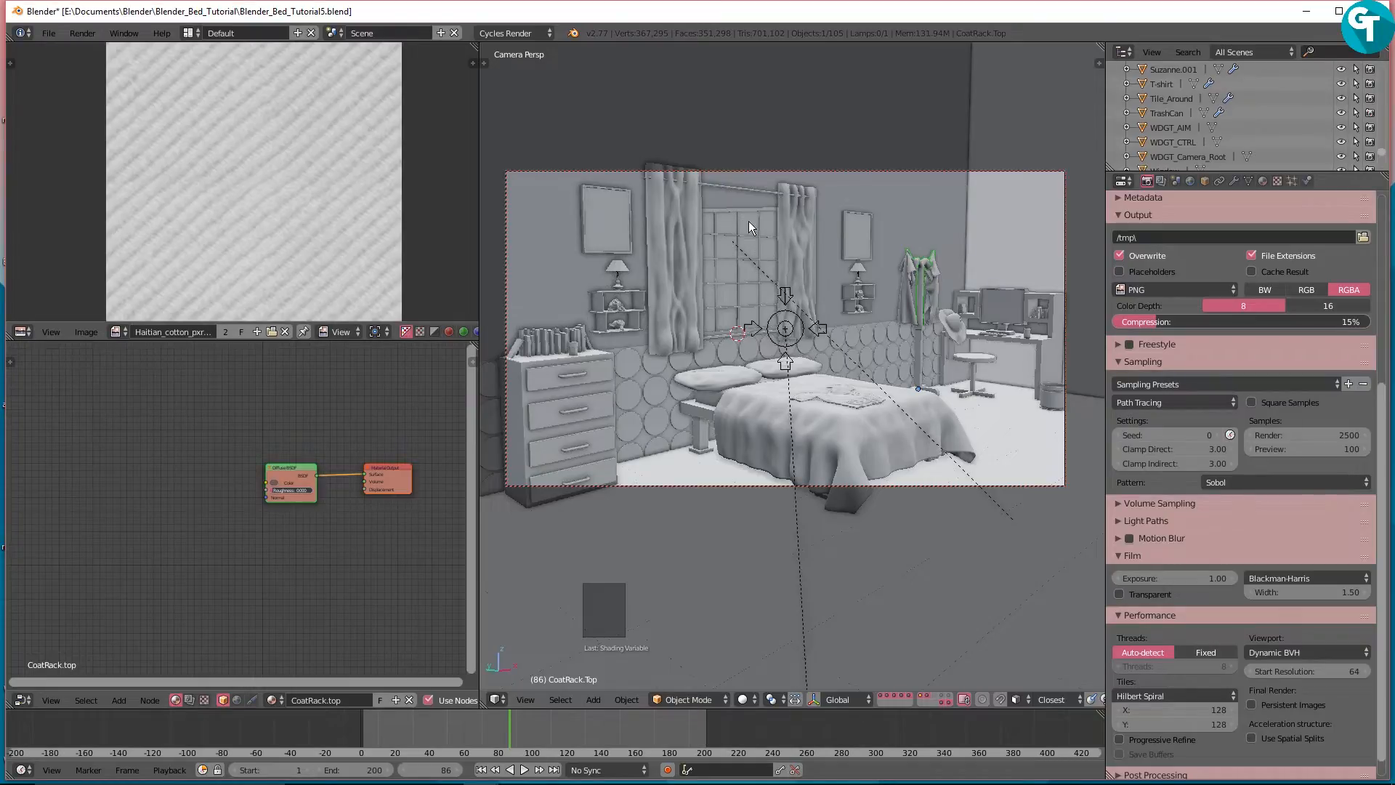
Step: Try the transparent film option and turn it back off, then check the Performance and Bake settings
{"action": "left_click", "coordinate": [1119, 594]}
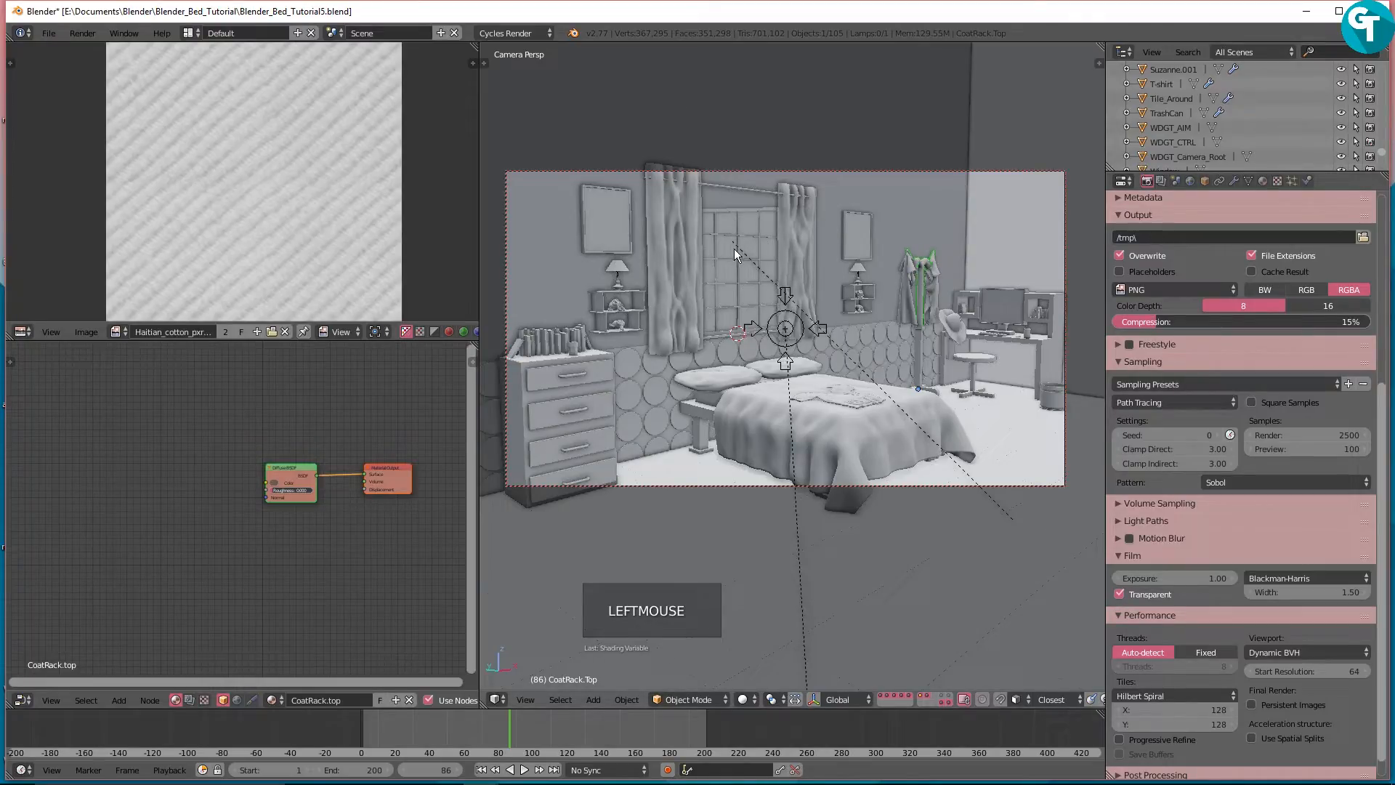
{"action": "left_click", "coordinate": [1119, 594]}
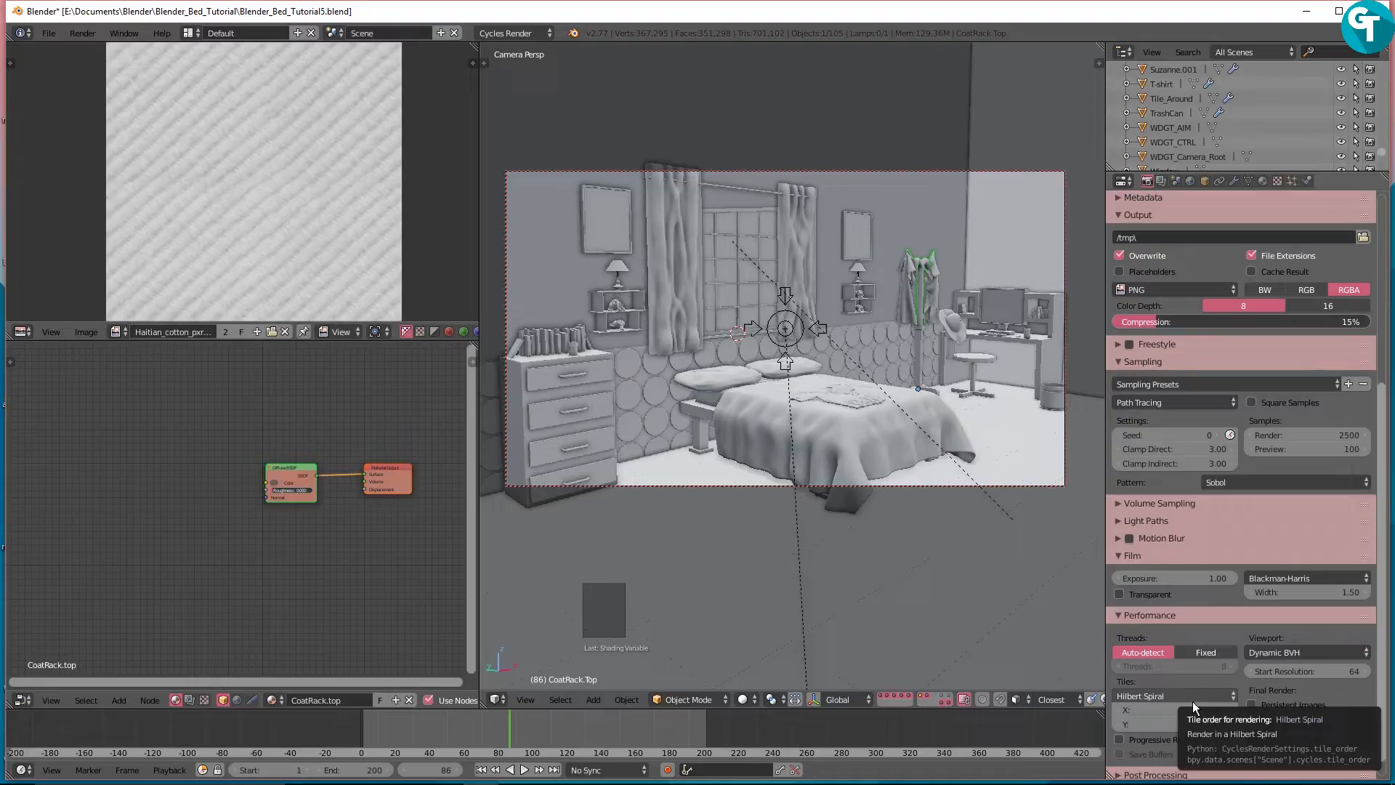
{"action": "scroll", "coordinate": [1162, 617], "scroll_direction": "down", "scroll_amount": 4}
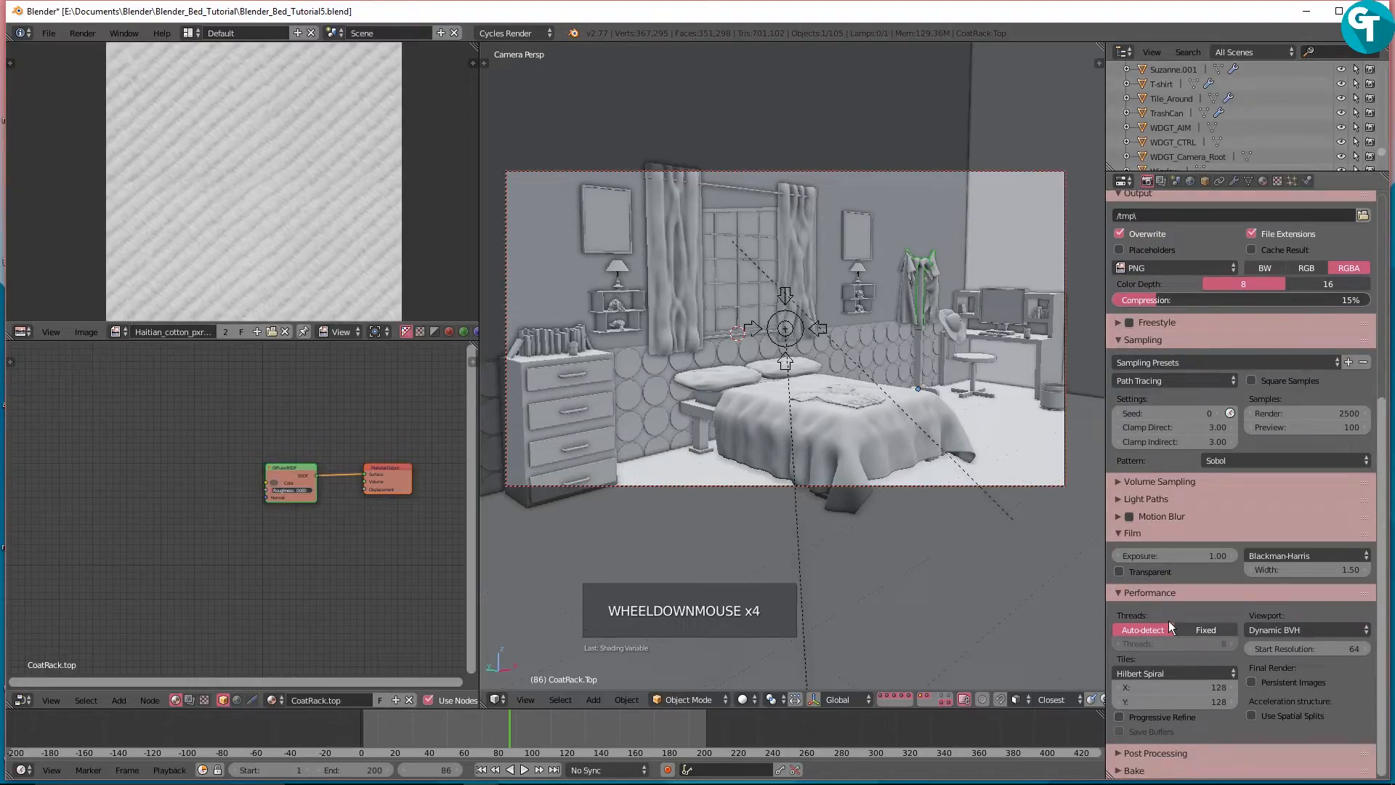
{"action": "left_click", "coordinate": [1151, 772]}
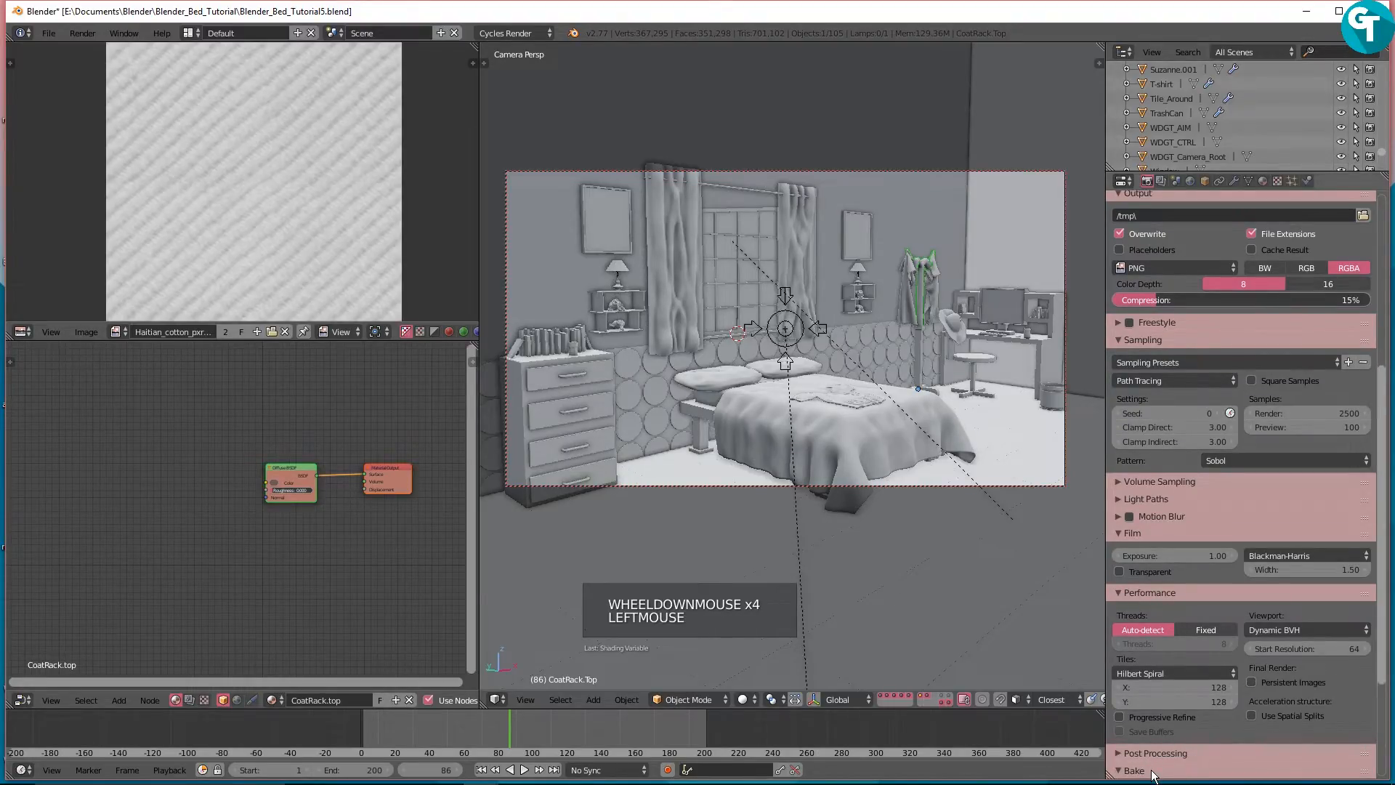
{"action": "left_click", "coordinate": [1153, 772]}
Step: Render frame 86 of the bedroom from the camera as a still image
{"action": "scroll", "coordinate": [1195, 364], "scroll_direction": "up", "scroll_amount": 9}
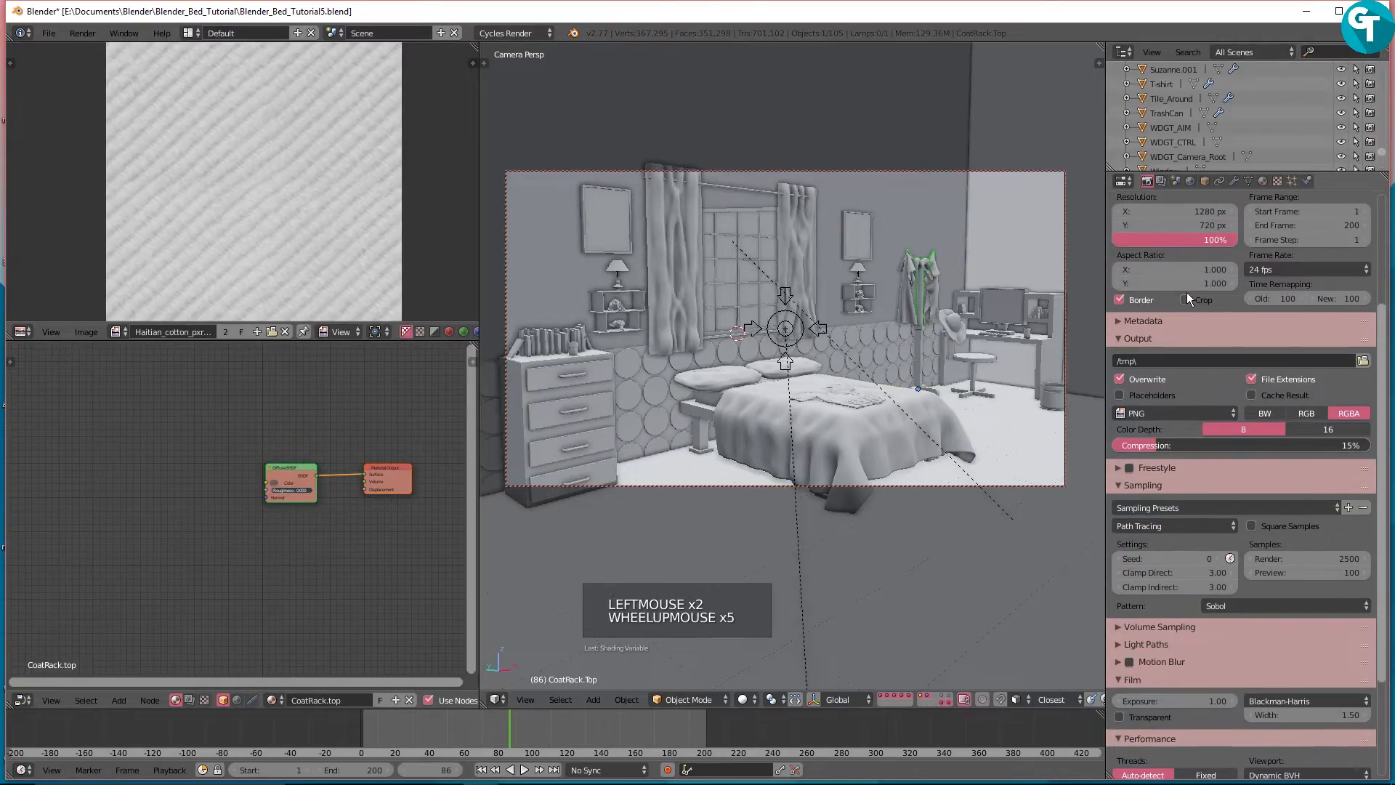
{"action": "scroll", "coordinate": [1185, 292], "scroll_direction": "up", "scroll_amount": 3}
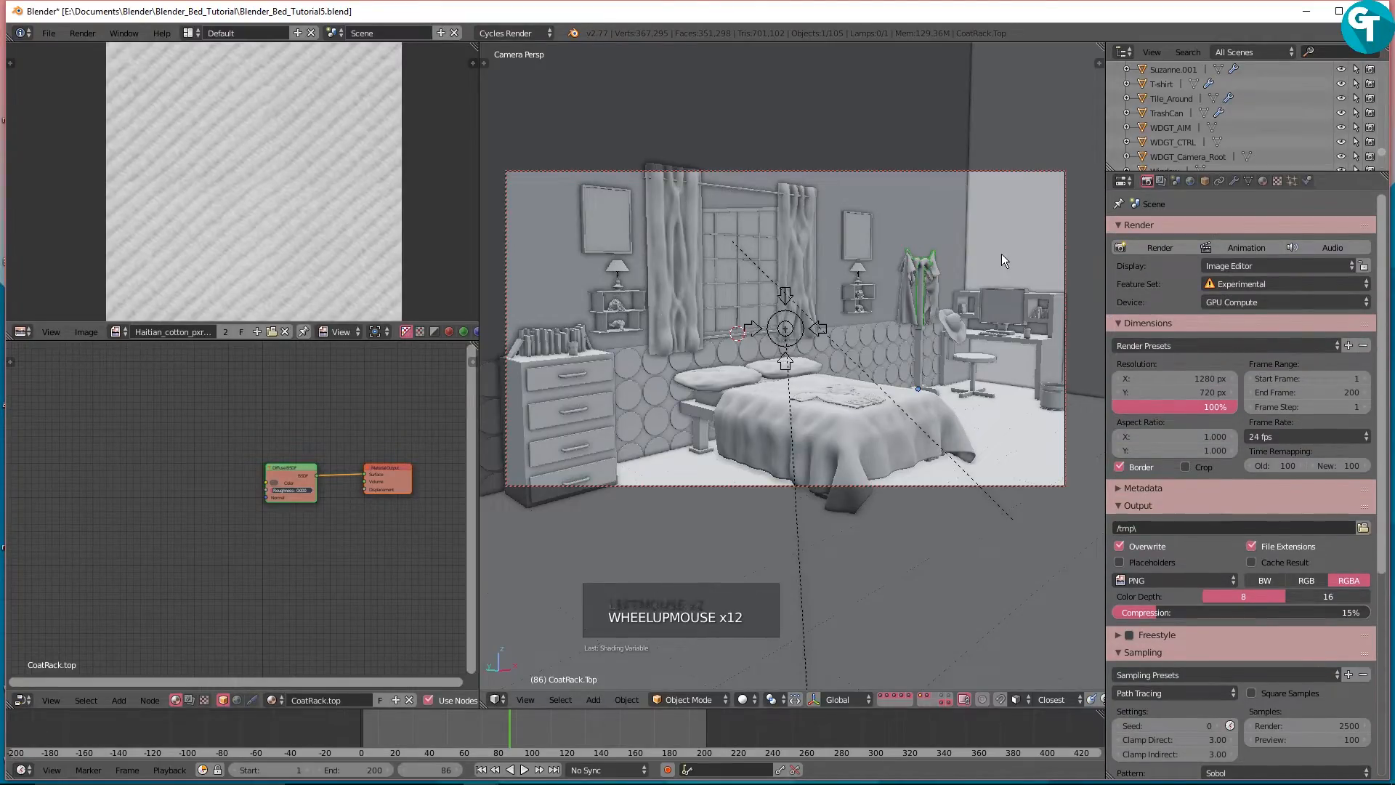
{"action": "left_click", "coordinate": [1143, 246]}
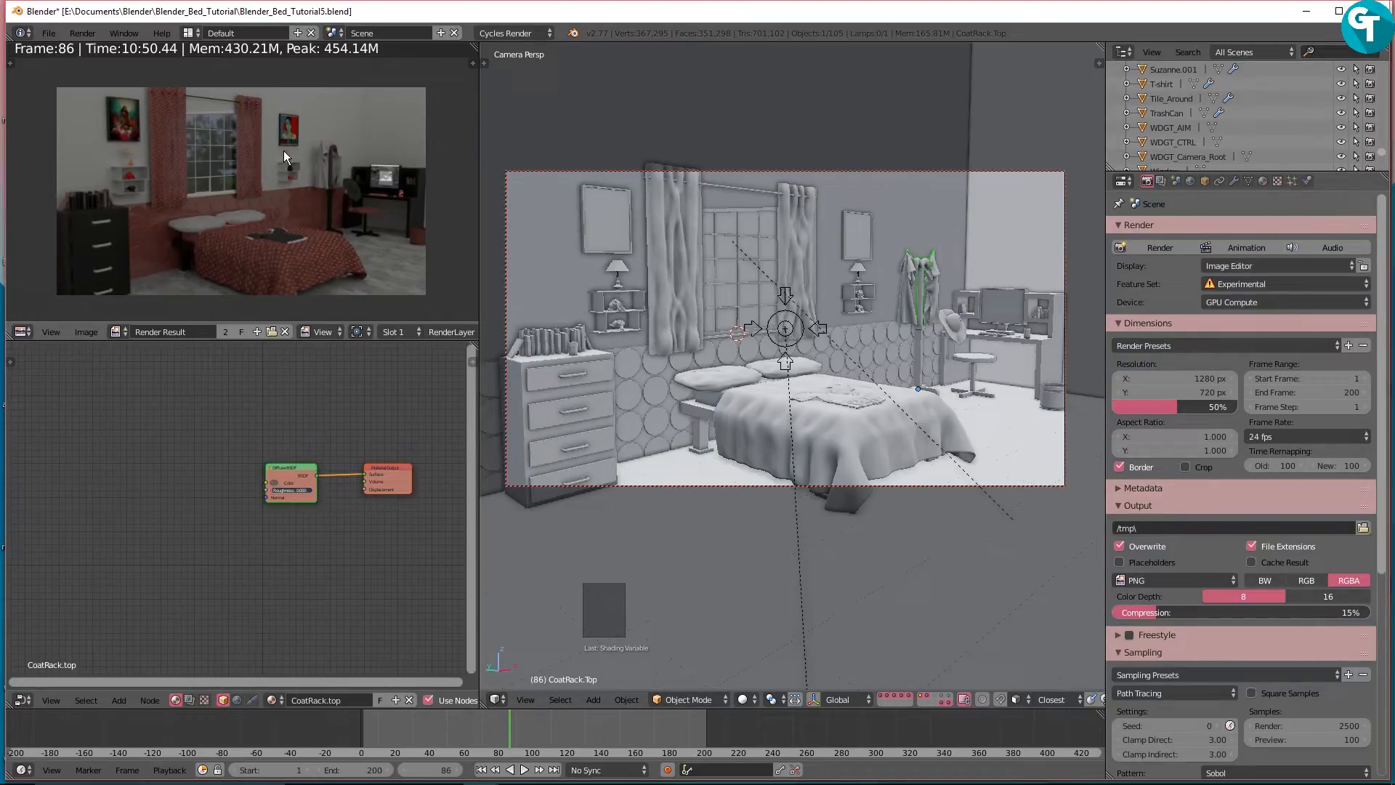
Step: Examine the rendered bedroom image up close and in an enlarged view, then restore the previous layout
{"action": "scroll", "coordinate": [283, 150], "scroll_direction": "down", "scroll_amount": 1}
{"action": "scroll", "coordinate": [284, 150], "scroll_direction": "up", "scroll_amount": 4}
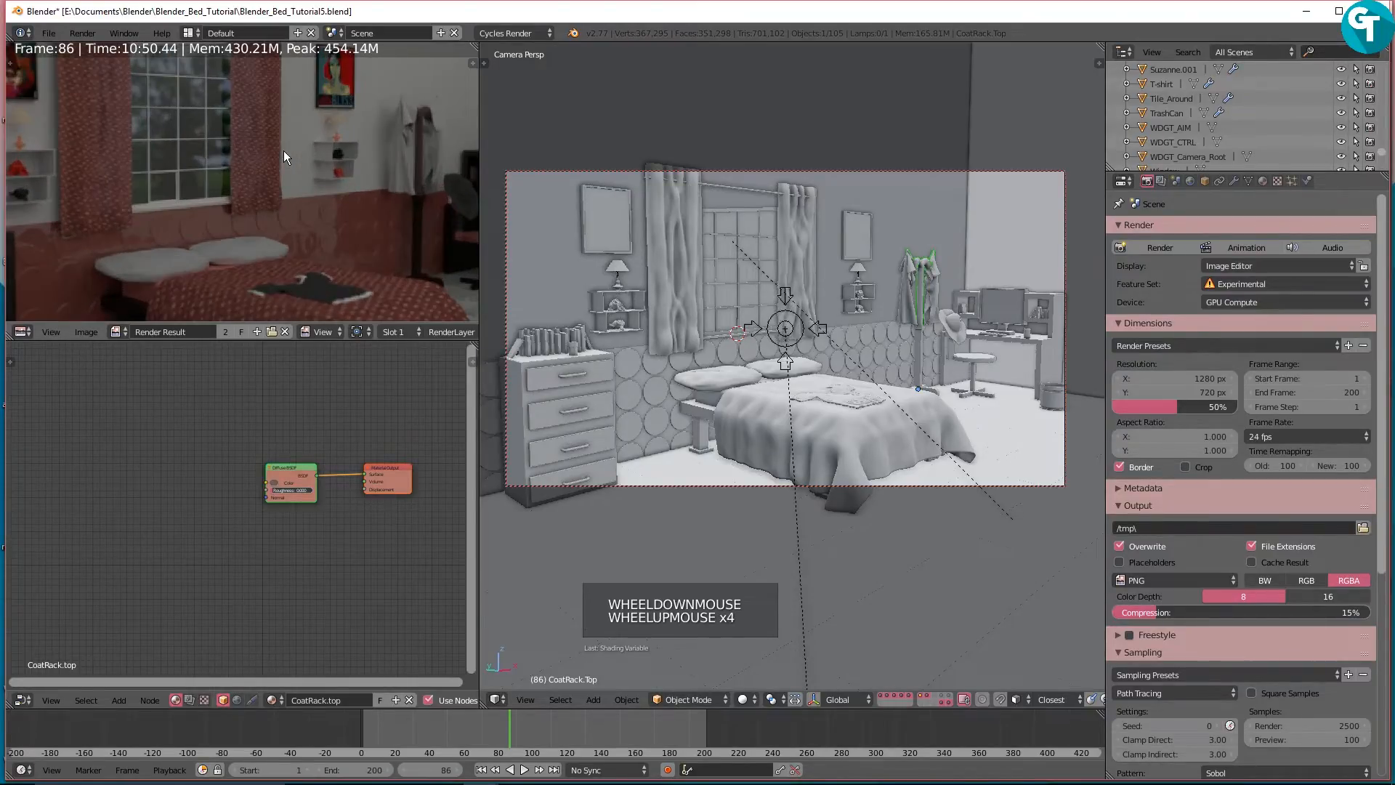
{"action": "scroll", "coordinate": [285, 145], "scroll_direction": "up", "scroll_amount": 2}
{"action": "scroll", "coordinate": [298, 102], "scroll_direction": "down", "scroll_amount": 4}
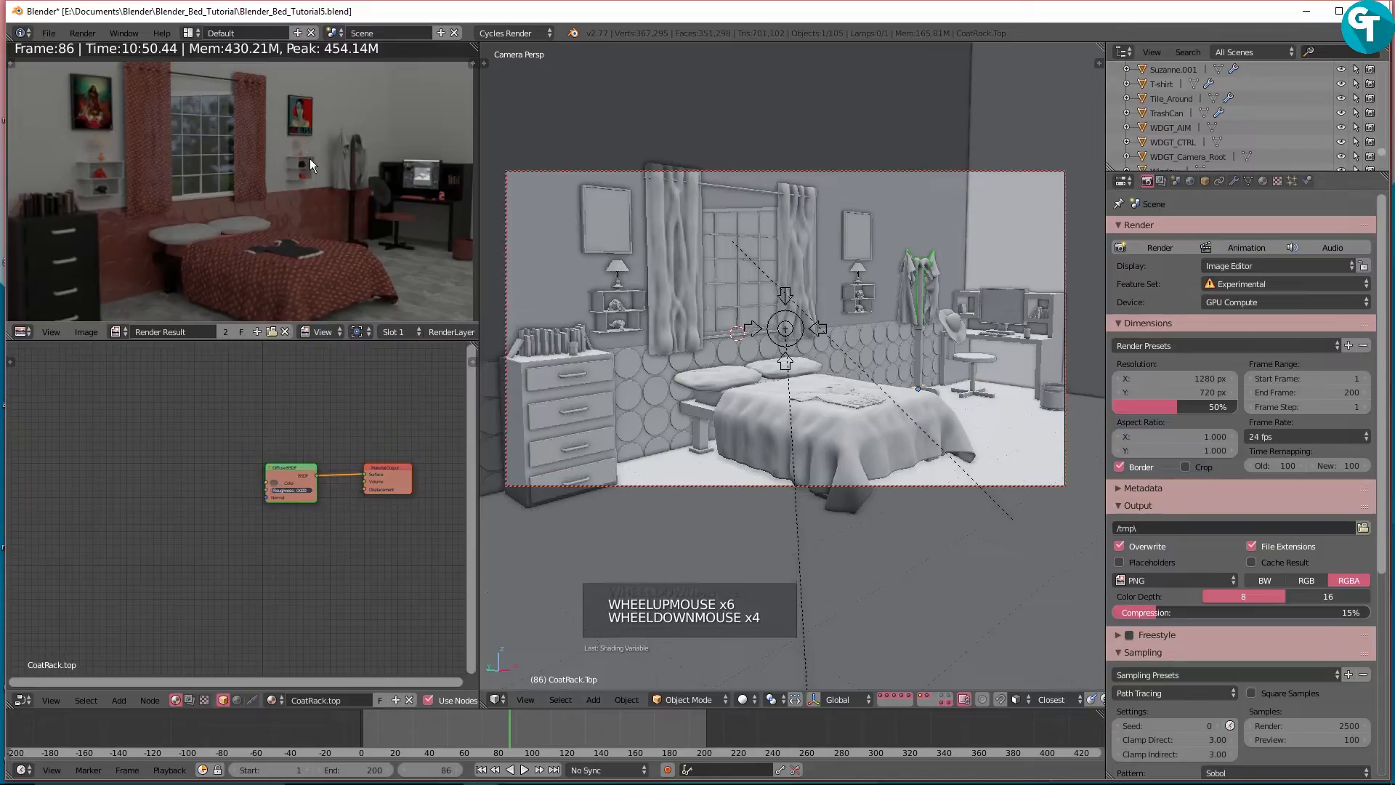
{"action": "scroll", "coordinate": [311, 161], "scroll_direction": "down", "scroll_amount": 1}
{"action": "scroll", "coordinate": [311, 161], "scroll_direction": "up", "scroll_amount": 1}
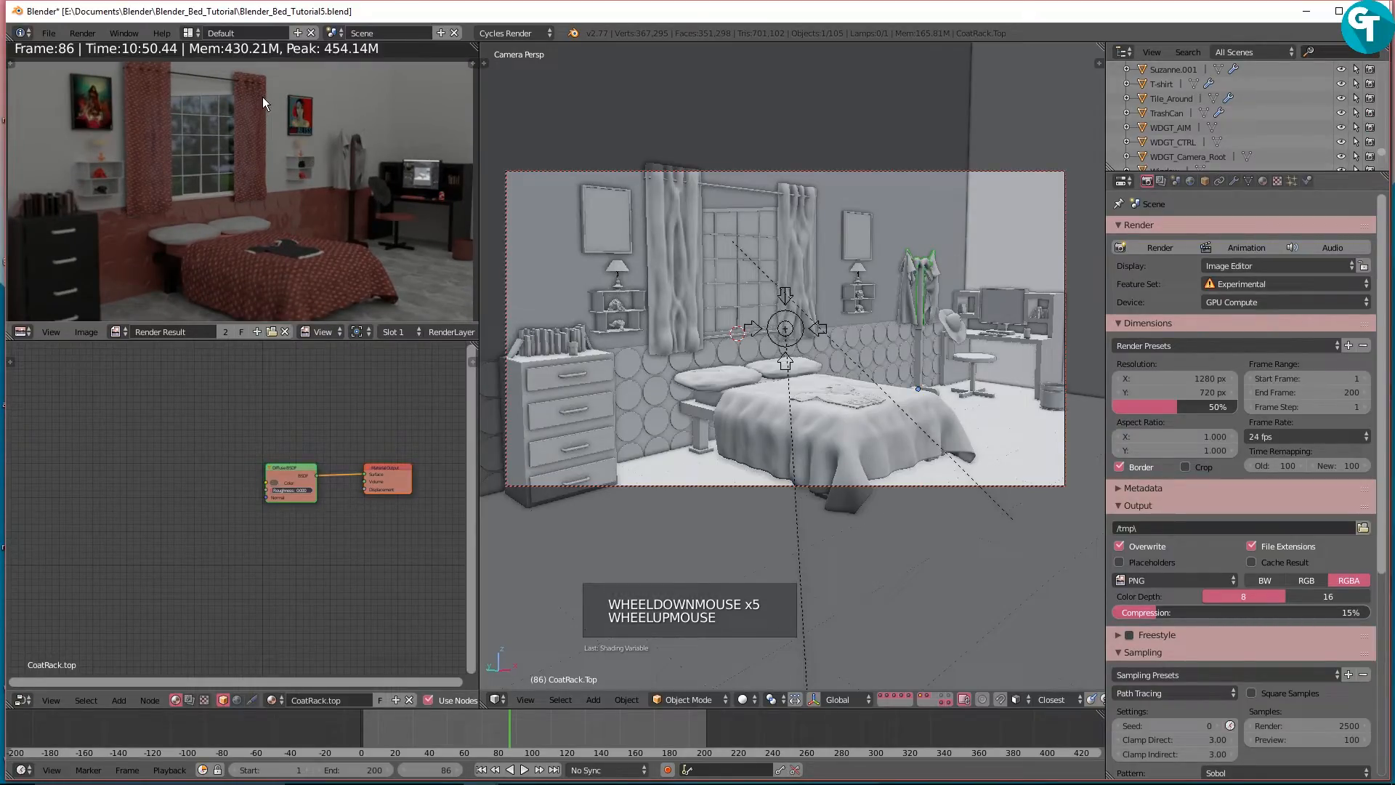
{"action": "scroll", "coordinate": [271, 111], "scroll_direction": "down", "scroll_amount": 1}
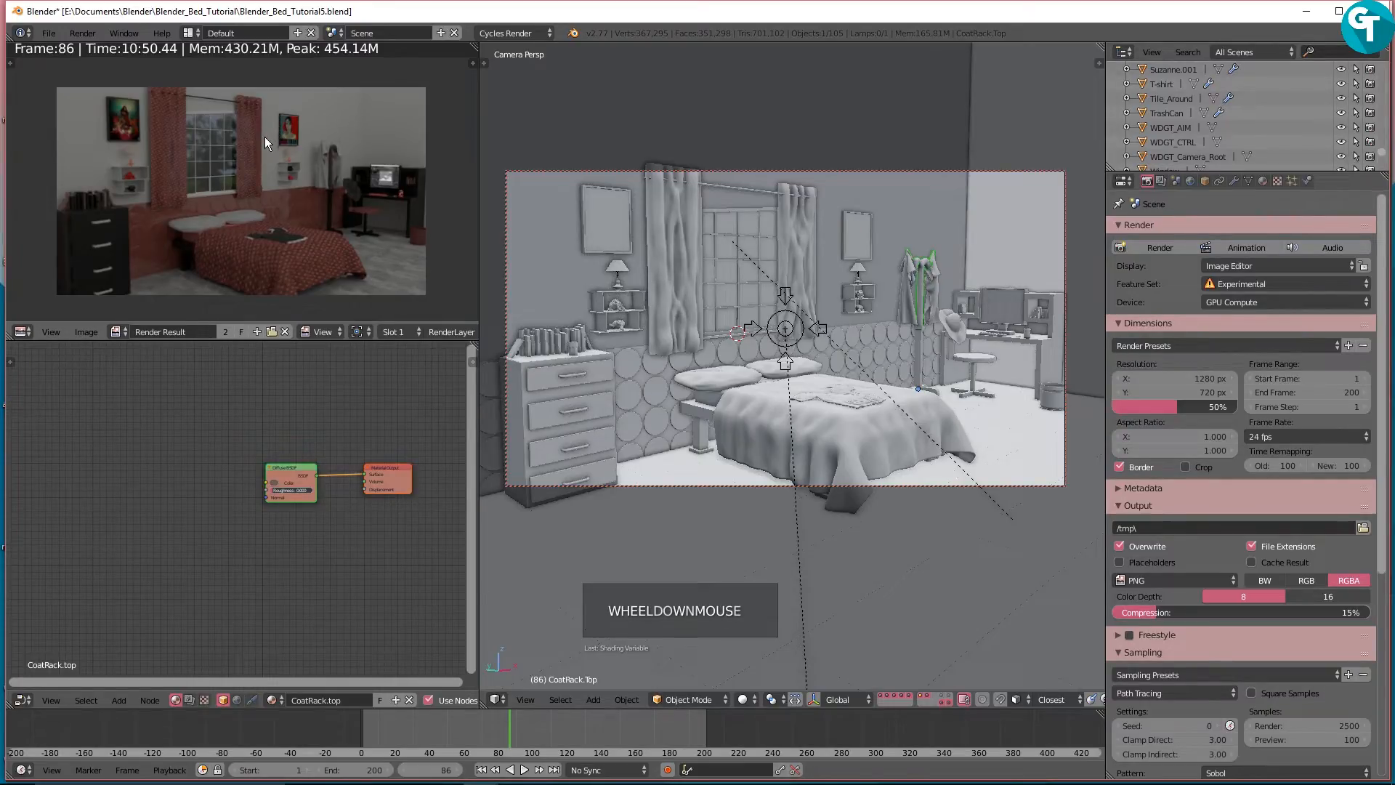
{"action": "key", "text": "ctrl+space"}
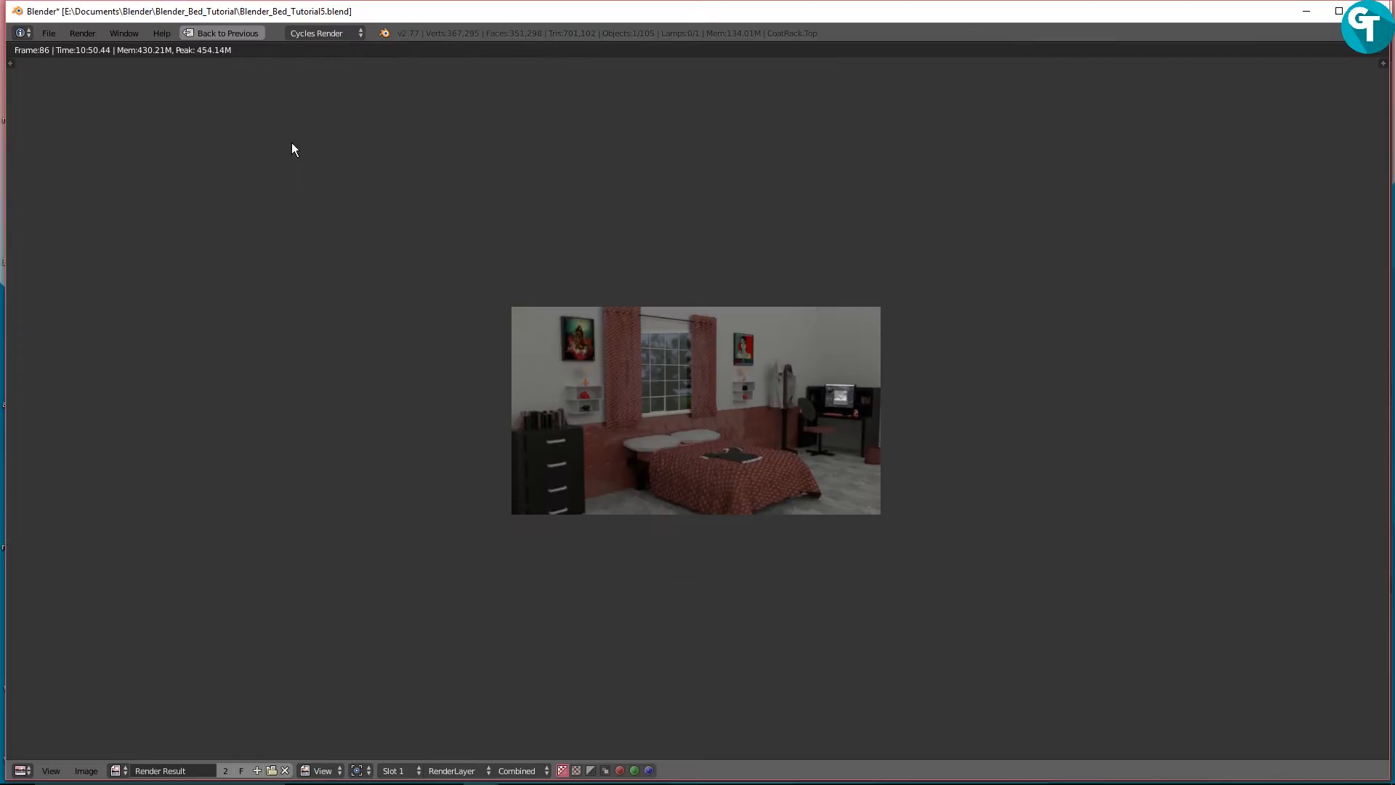
{"action": "scroll", "coordinate": [908, 399], "scroll_direction": "up", "scroll_amount": 3}
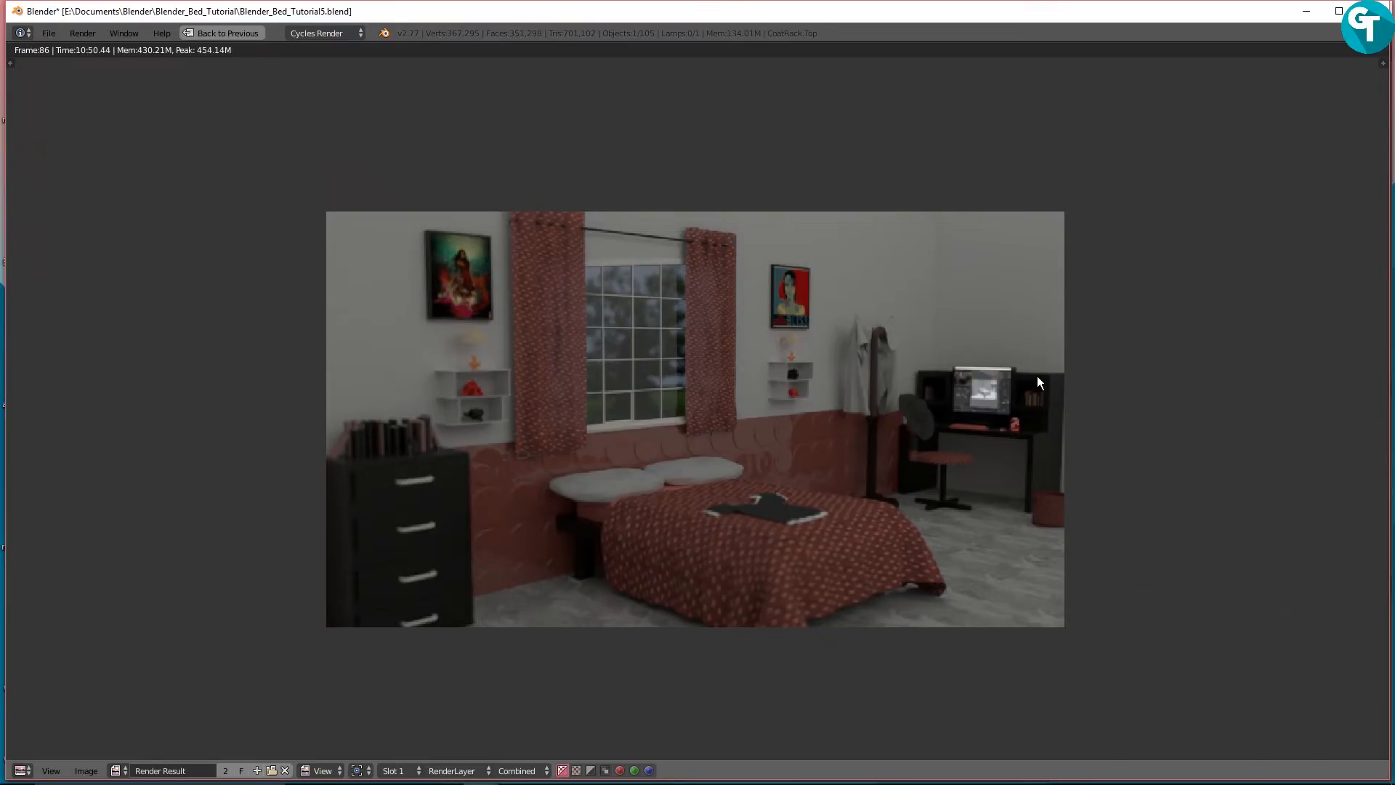
{"action": "key", "text": "shift+space"}
{"action": "scroll", "coordinate": [150, 286], "scroll_direction": "down", "scroll_amount": 1}
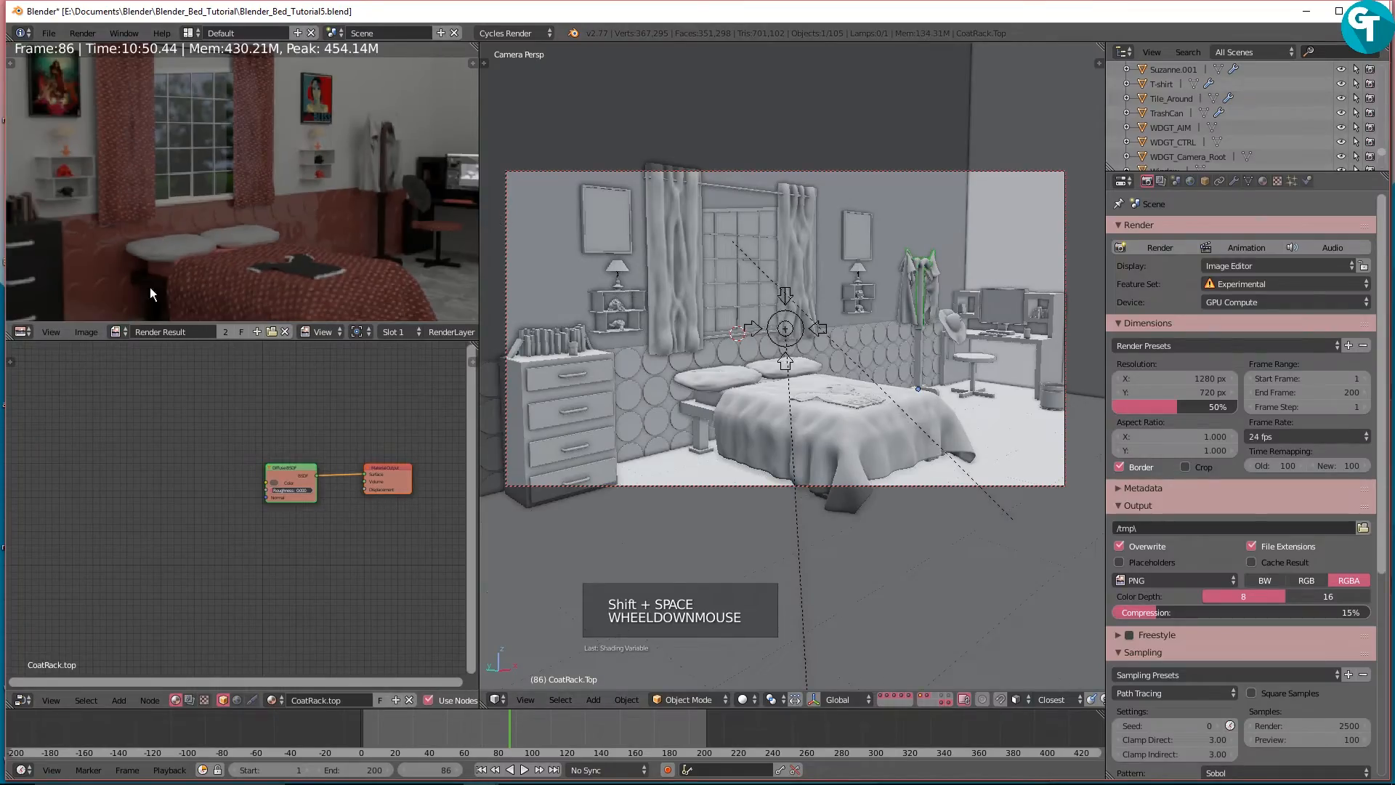
{"action": "left_click", "coordinate": [80, 332]}
{"action": "left_click", "coordinate": [122, 236]}
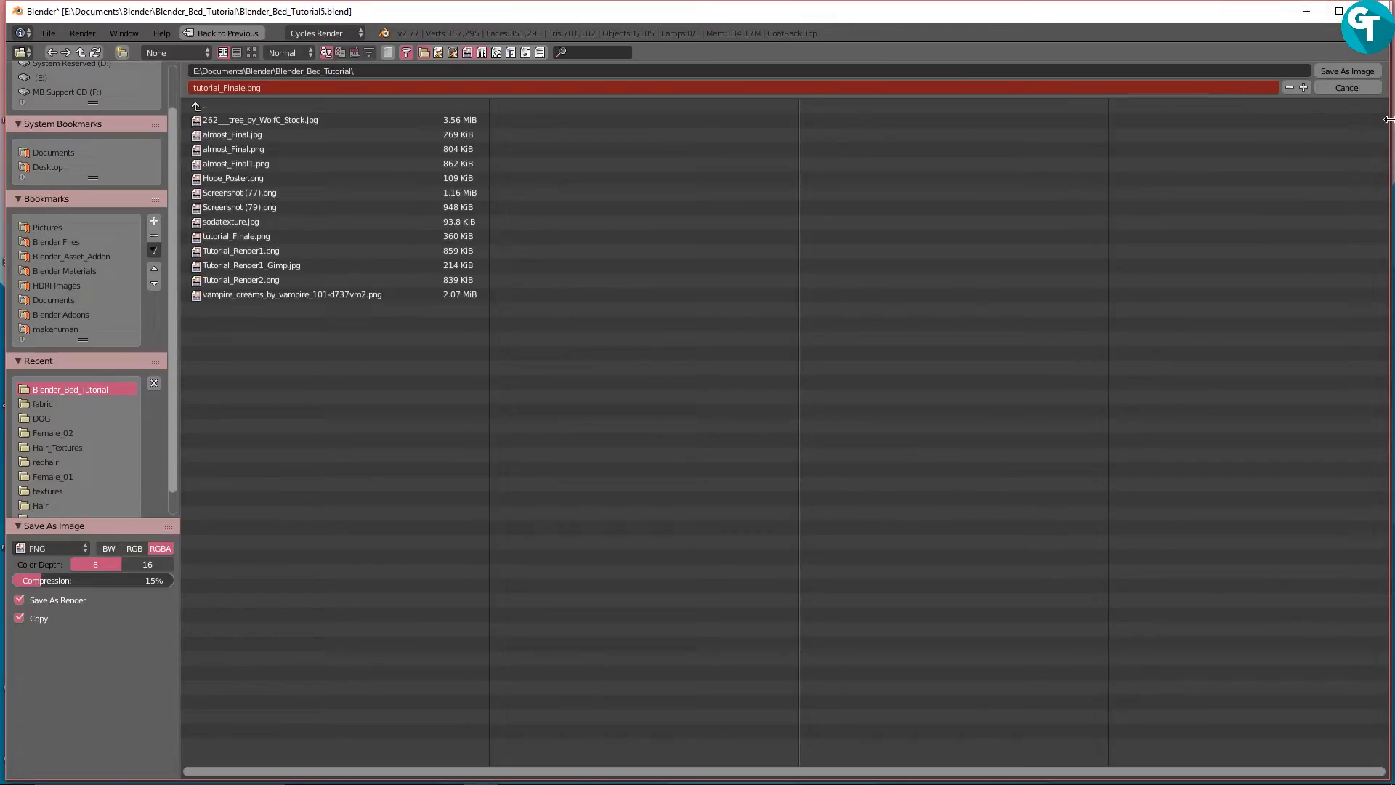
{"action": "double_click", "coordinate": [1332, 84]}
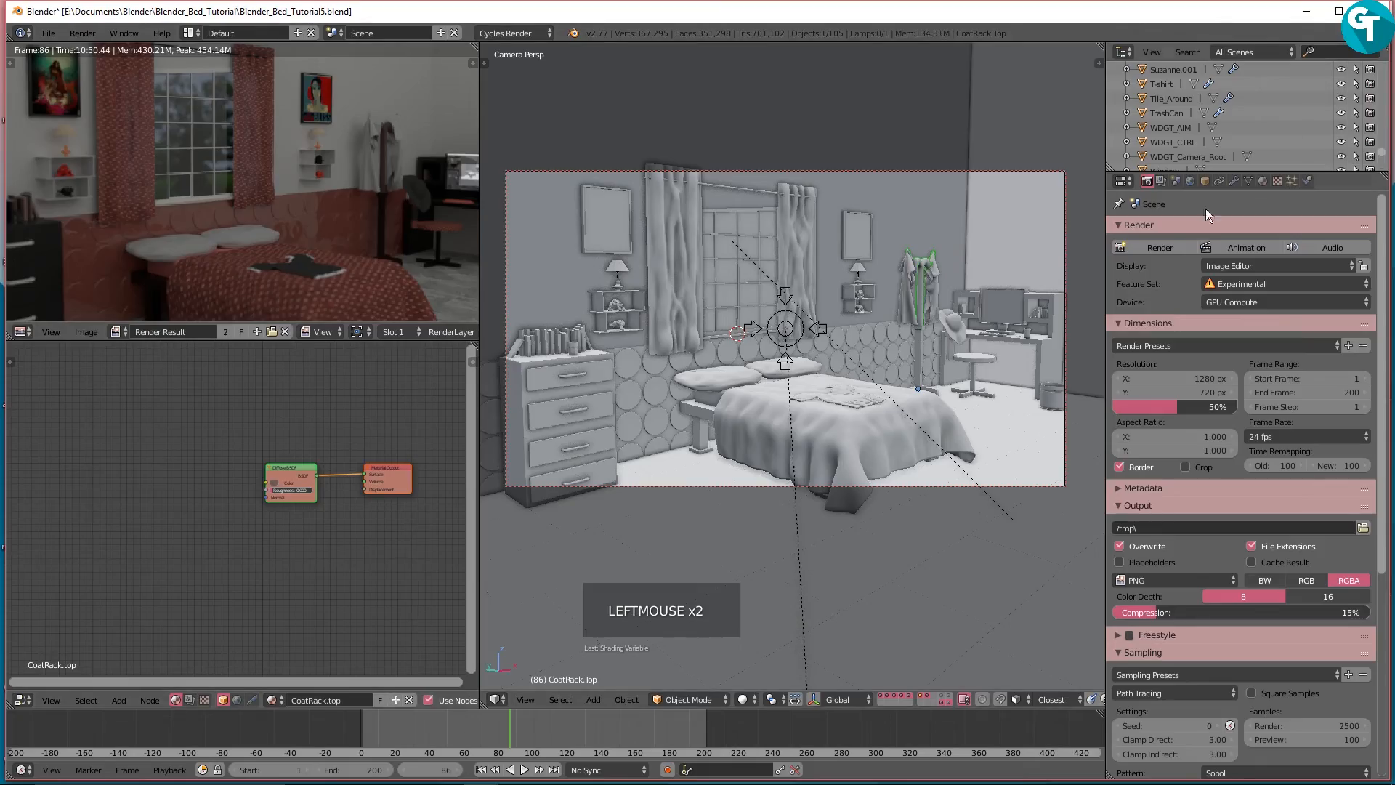
Step: Switch to GIMP and open tutorial_Finale.png from the Blender_Bed_Tutorial folder
{"action": "left_click", "coordinate": [517, 771]}
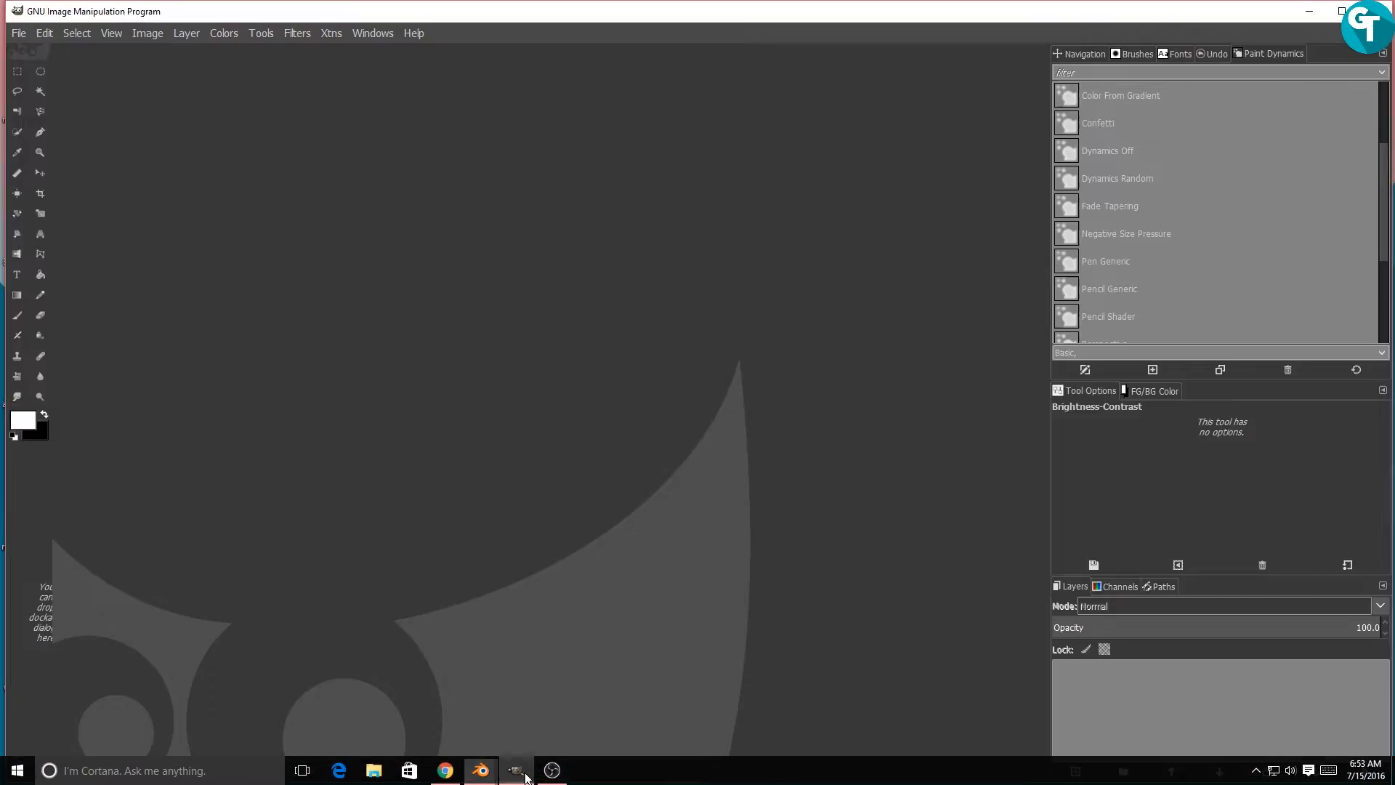
{"action": "left_click", "coordinate": [18, 34]}
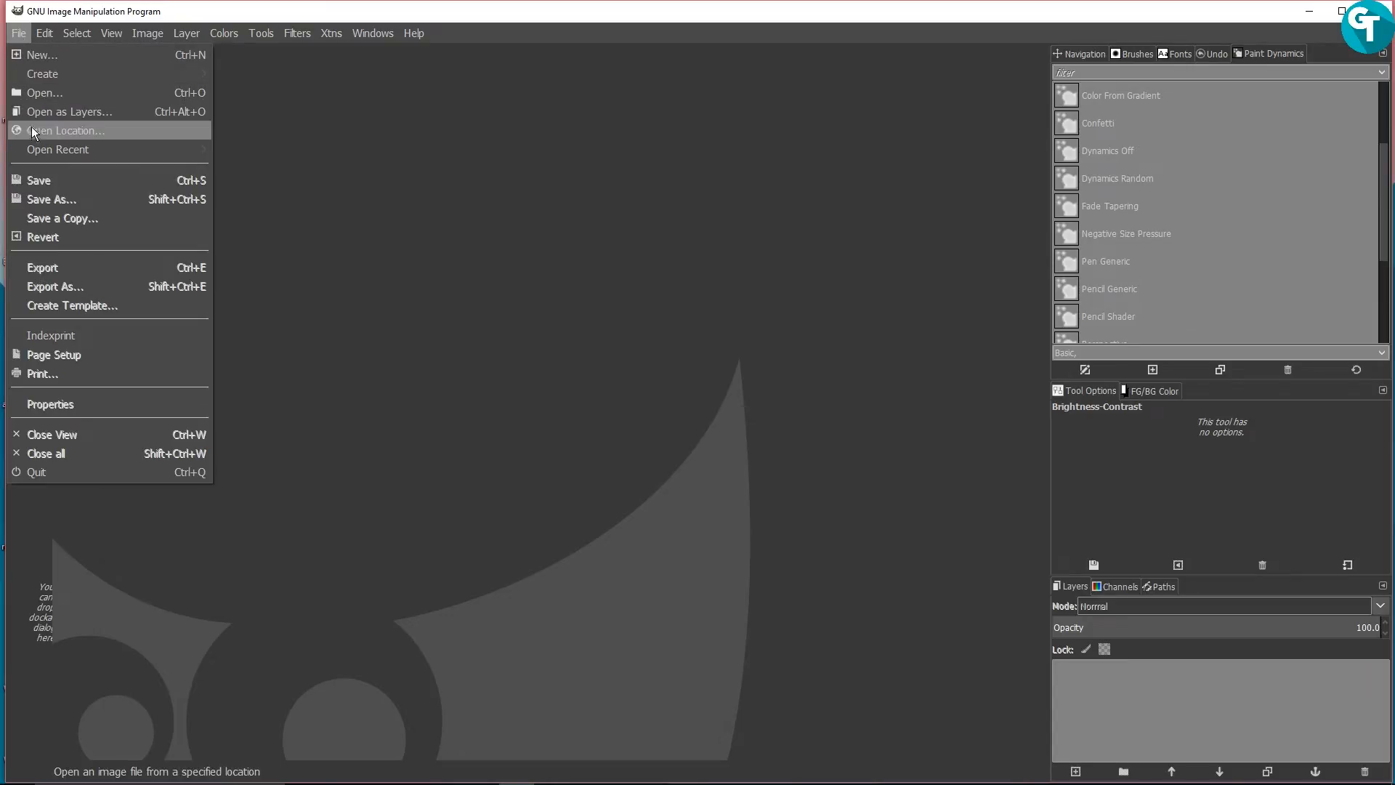
{"action": "left_click", "coordinate": [51, 91]}
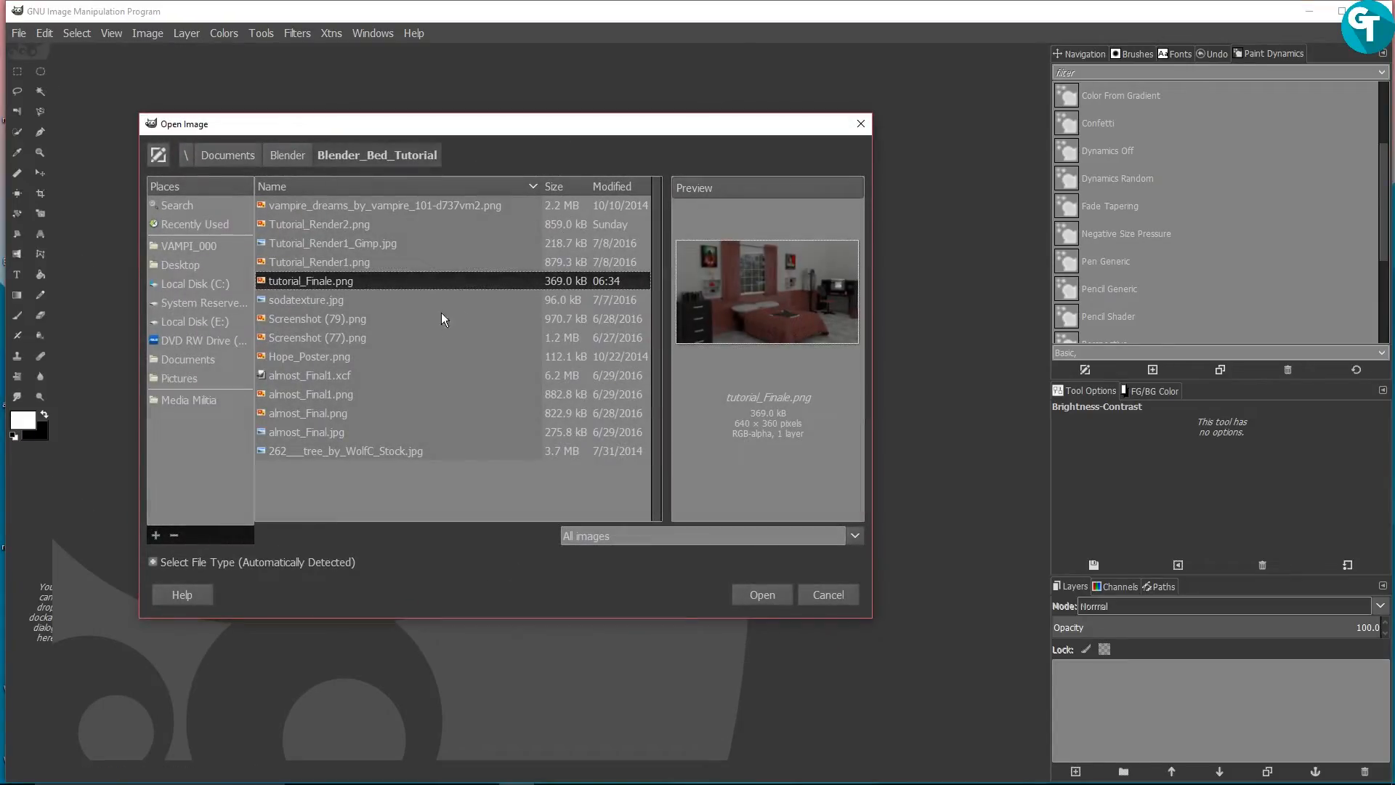
{"action": "left_click", "coordinate": [528, 280]}
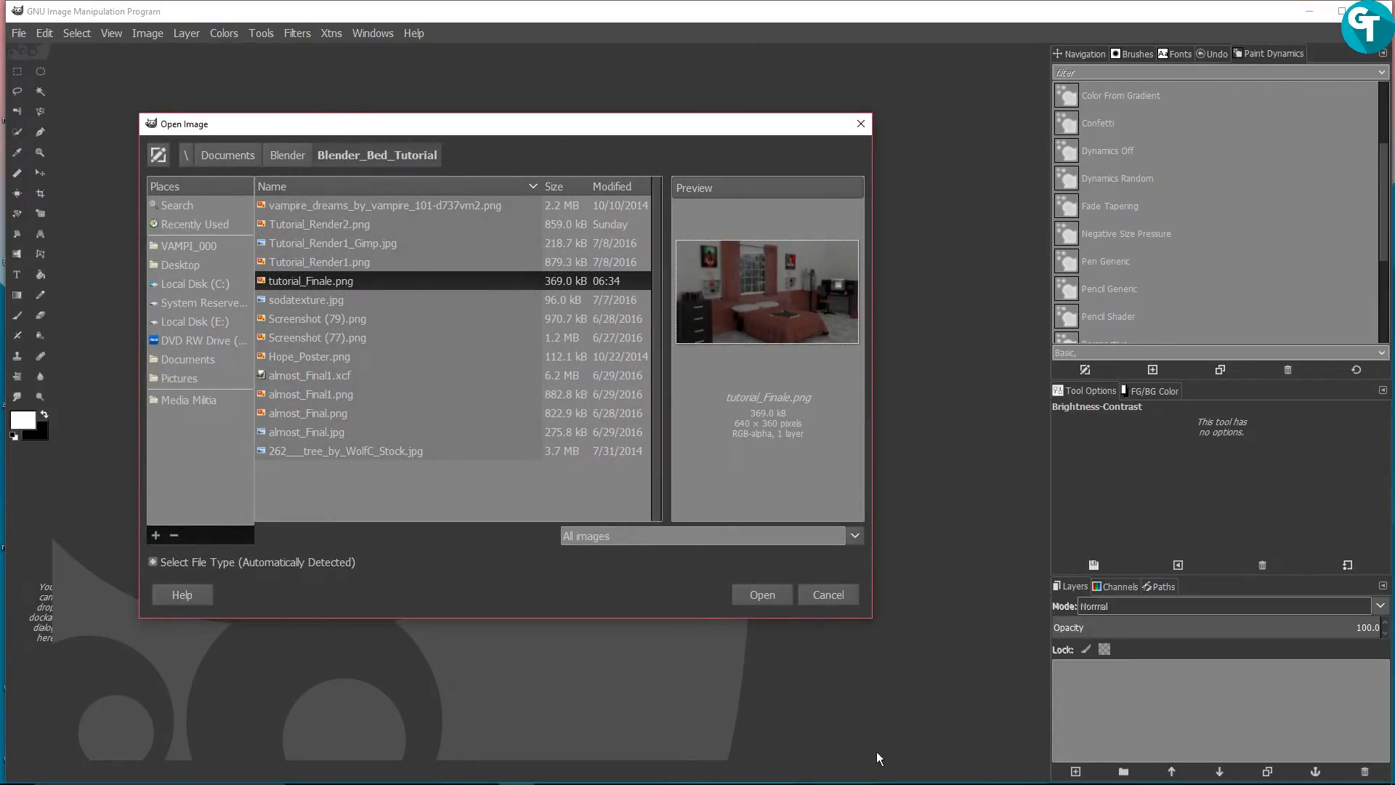
{"action": "left_click", "coordinate": [774, 591]}
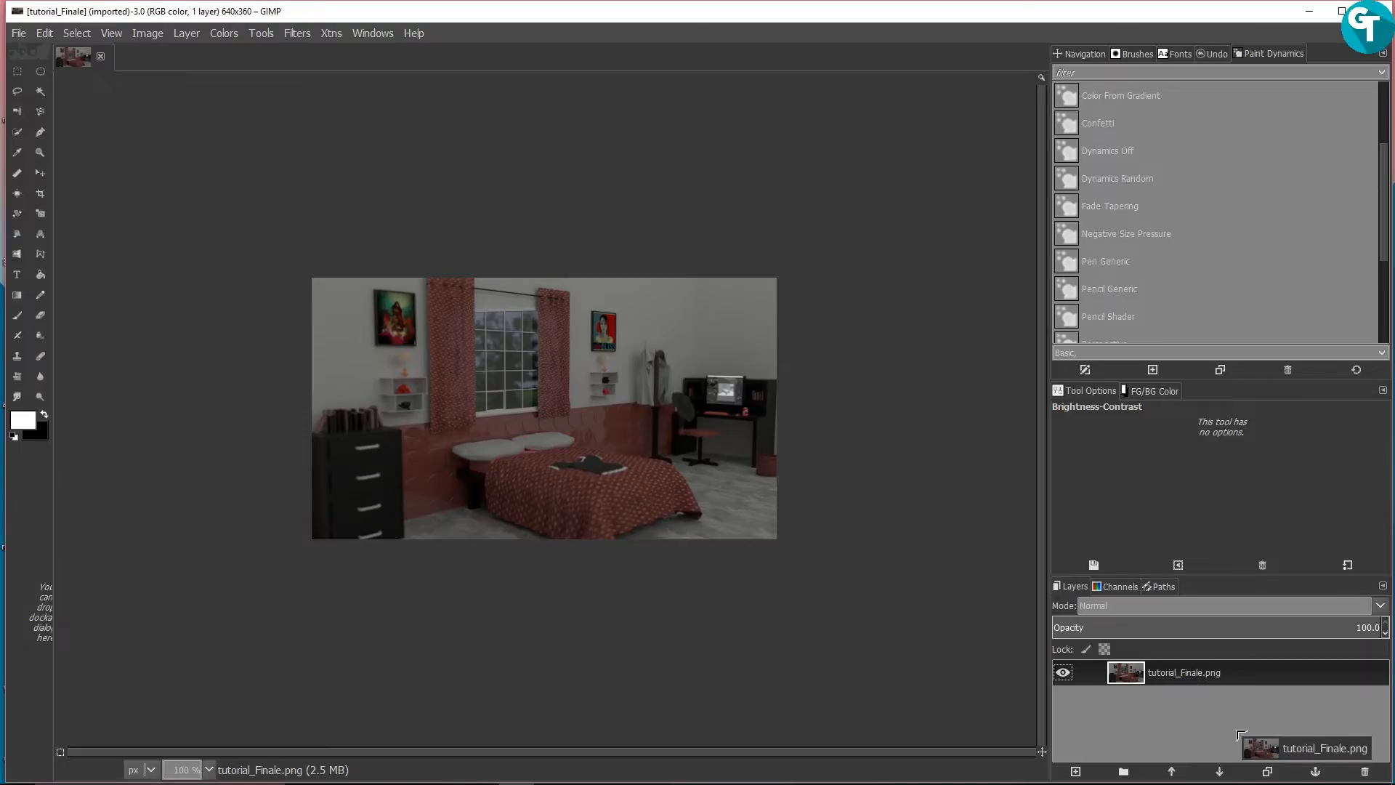
Step: Duplicate the tutorial_Finale.png layer and slightly adjust the copy's midtone cyan–red level with Color Balance
{"action": "left_click", "coordinate": [1267, 771]}
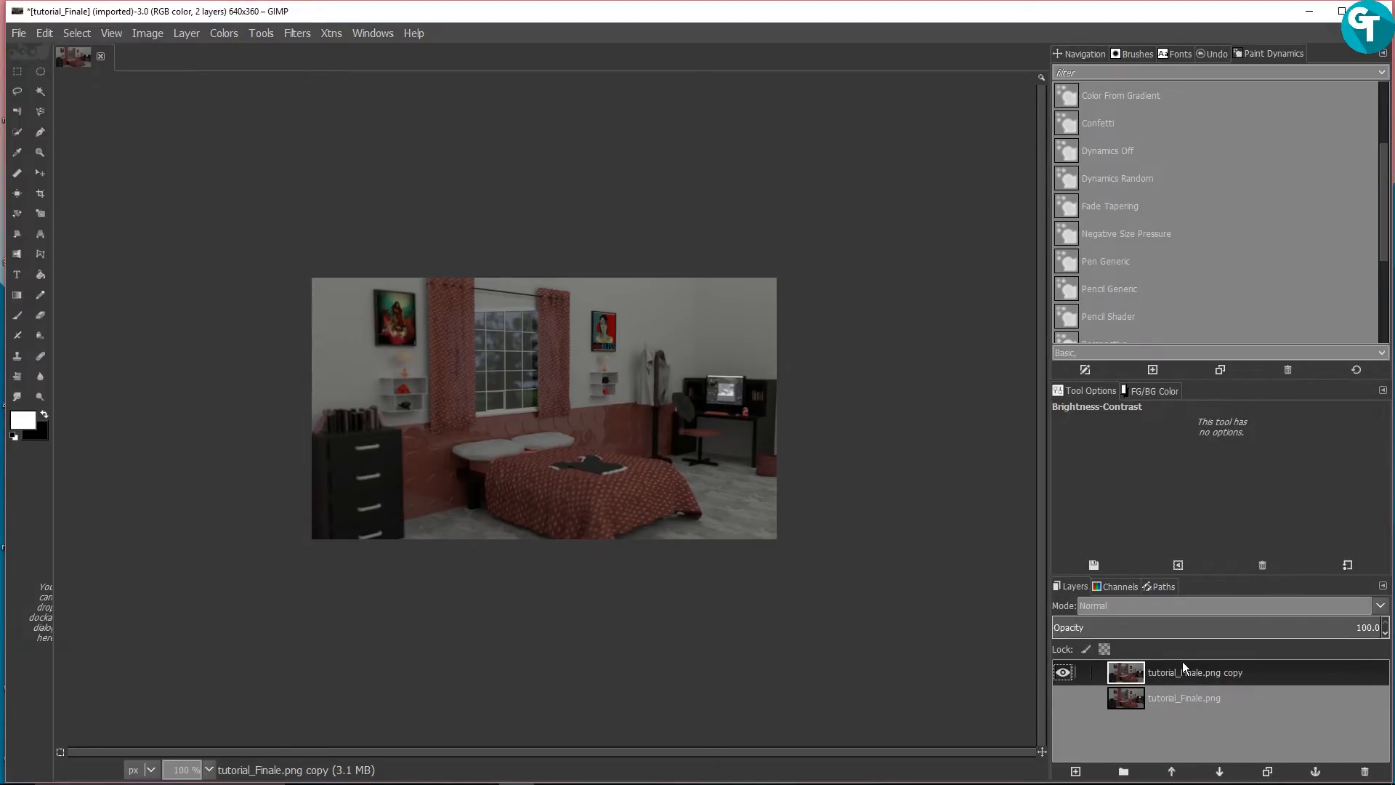
{"action": "left_click", "coordinate": [225, 33]}
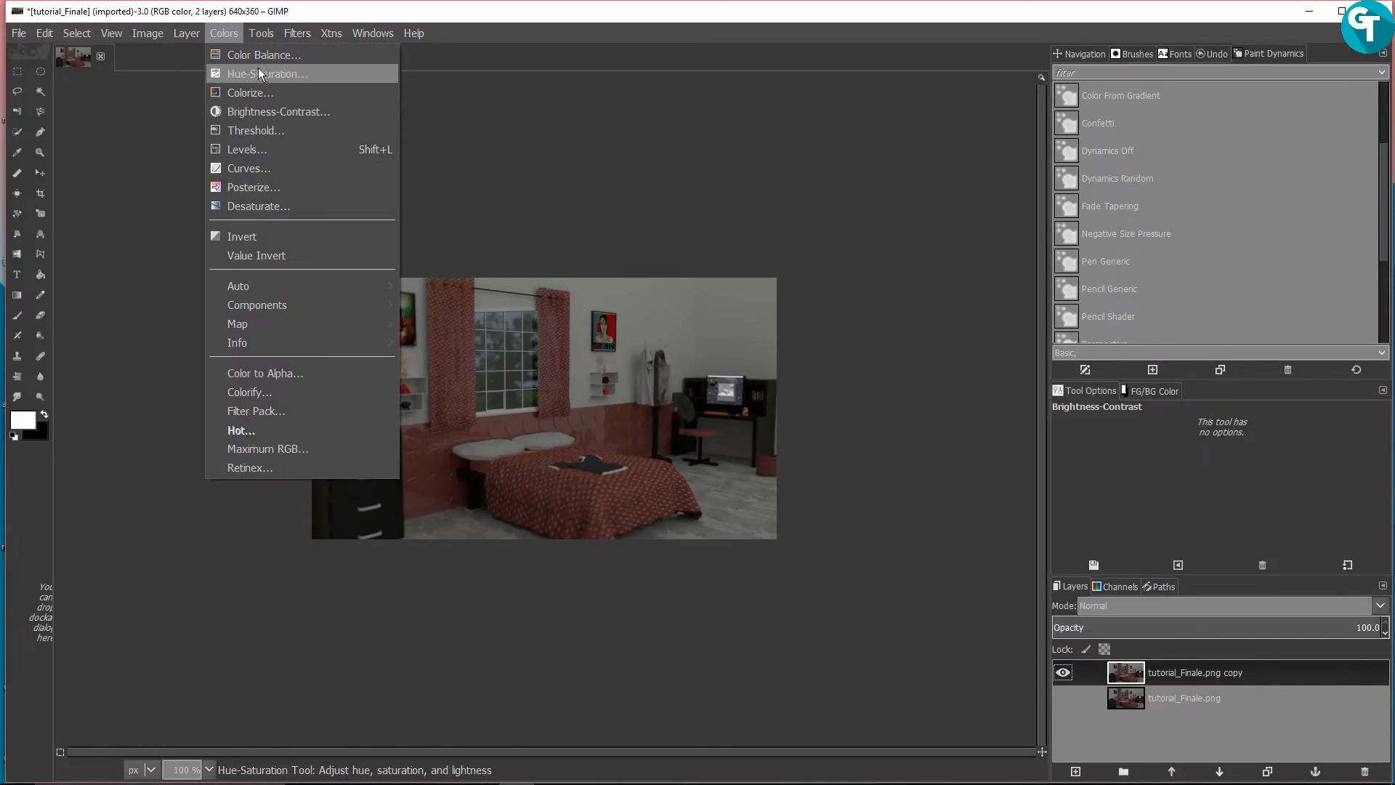
{"action": "left_click", "coordinate": [263, 57]}
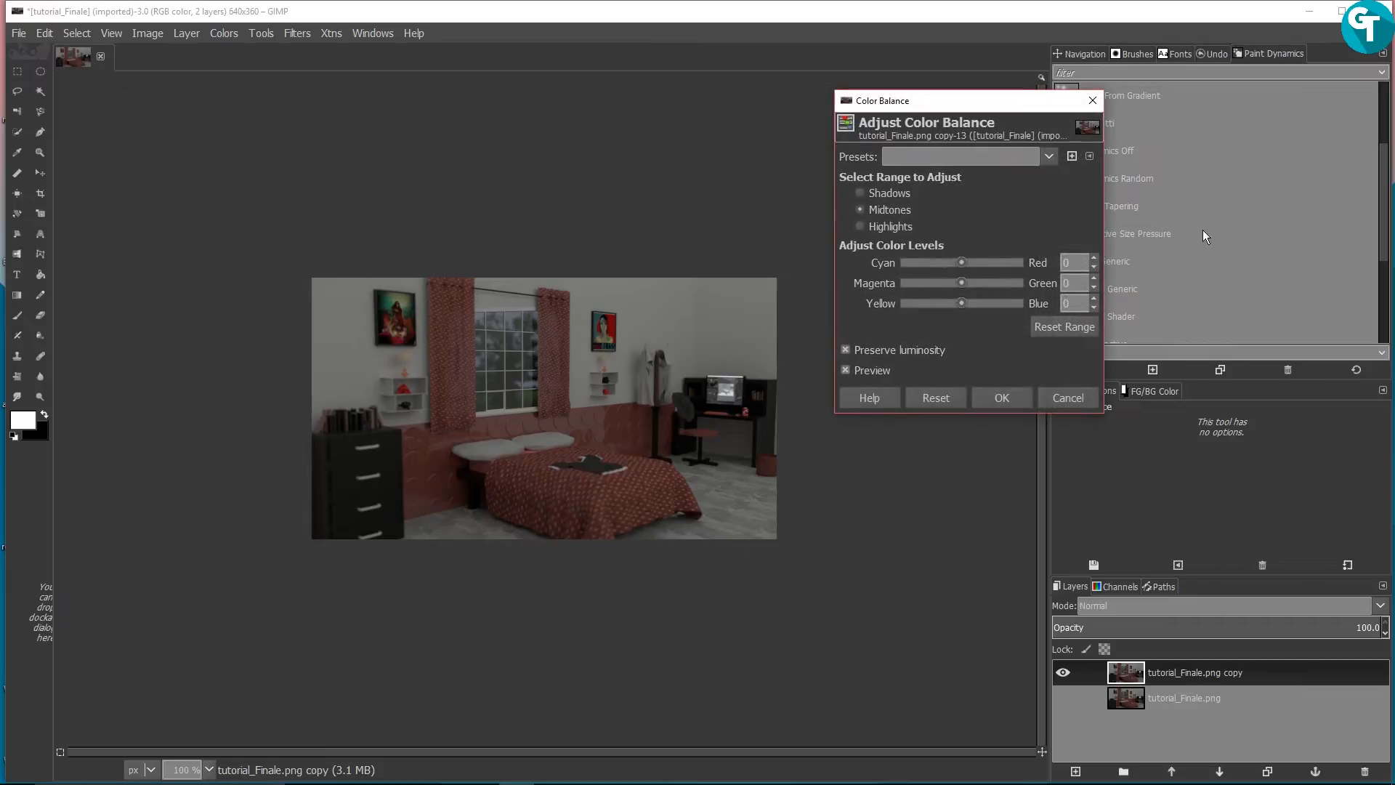
{"action": "left_click", "coordinate": [962, 262]}
{"action": "left_click_drag", "start_coordinate": [960, 263], "coordinate": [964, 262]}
{"action": "left_click", "coordinate": [1094, 266]}
{"action": "left_click", "coordinate": [1093, 266]}
{"action": "left_click", "coordinate": [1094, 267]}
{"action": "left_click", "coordinate": [1011, 398]}
Step: Duplicate the color-balanced layer and raise the copy's Value curve slightly, to about x 109, y 119, with smooth Curves
{"action": "left_click_drag", "start_coordinate": [1191, 697], "coordinate": [1267, 770]}
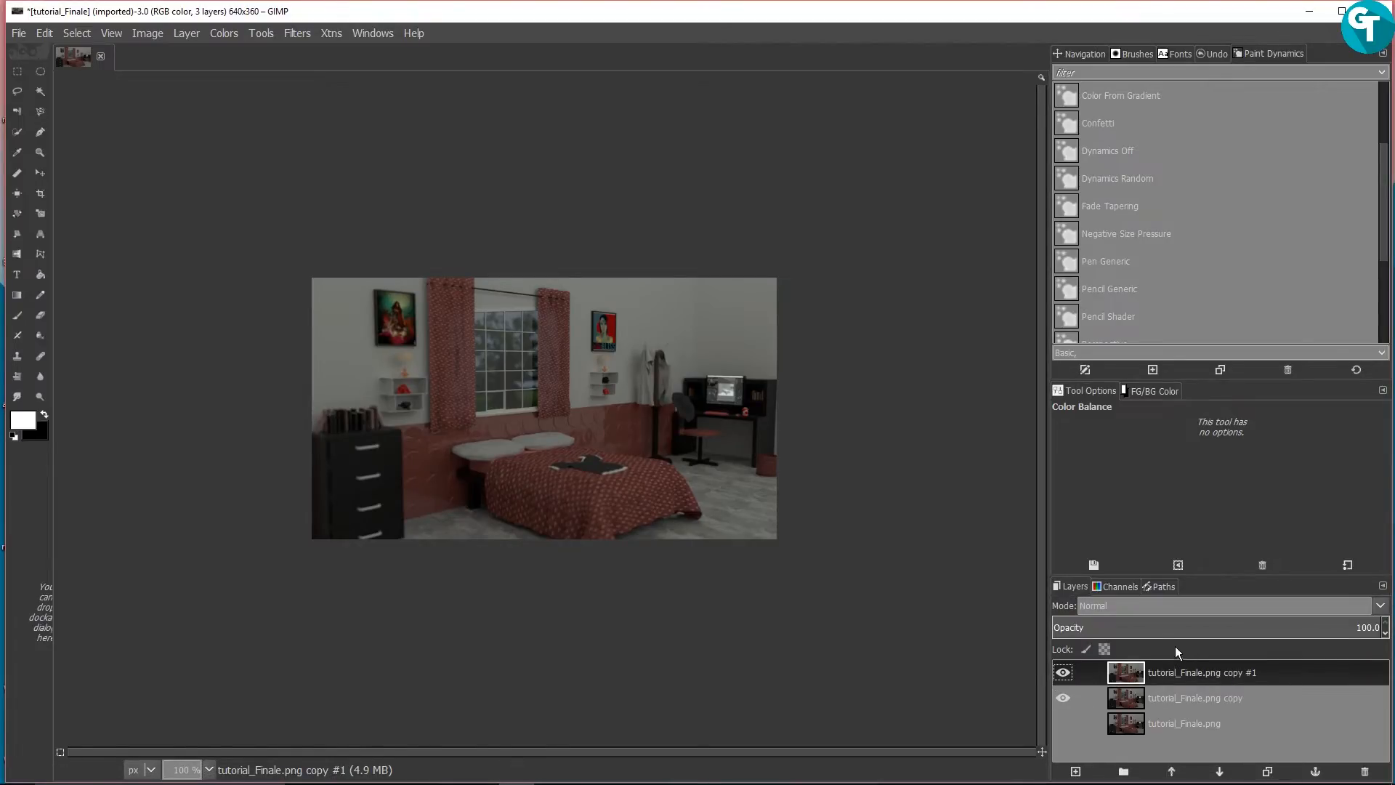
{"action": "left_click", "coordinate": [225, 33]}
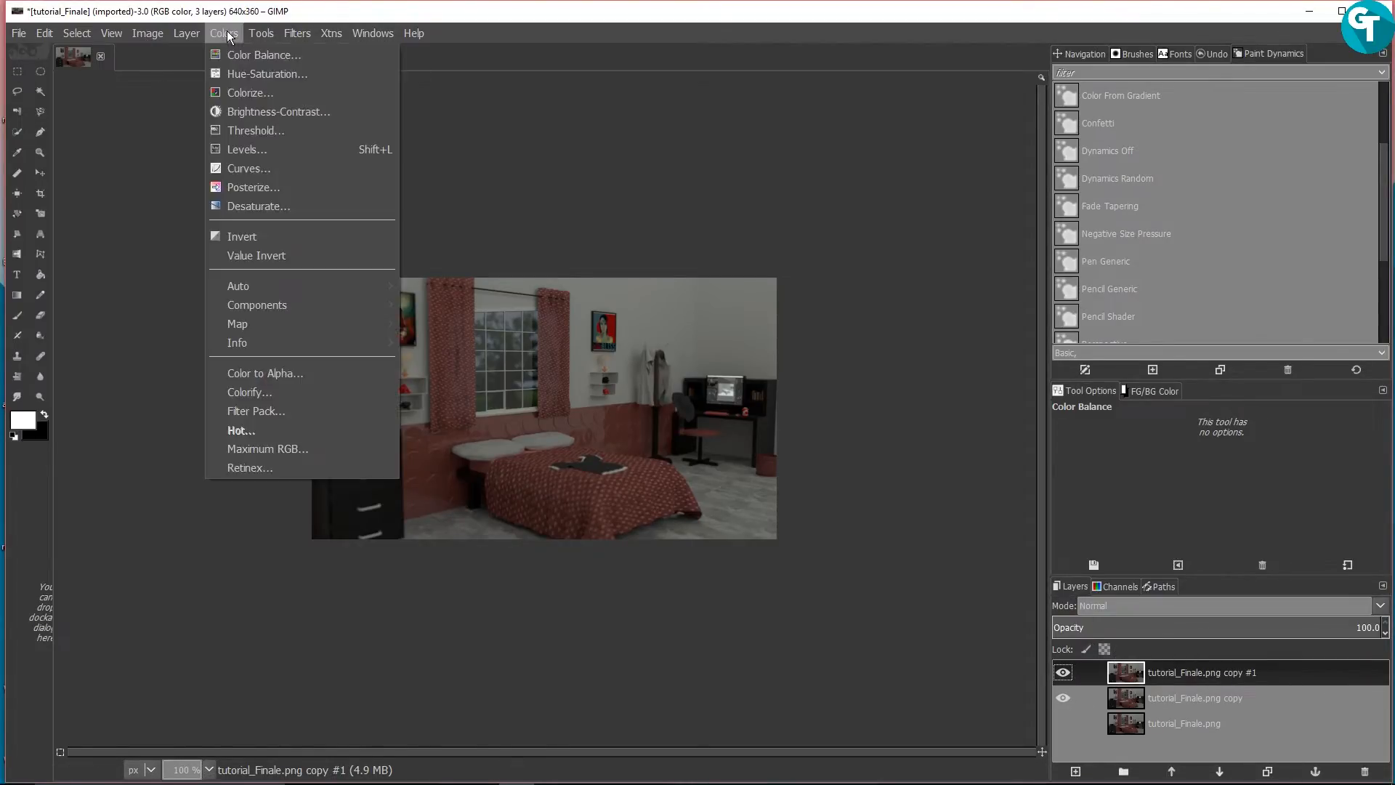
{"action": "left_click", "coordinate": [352, 168]}
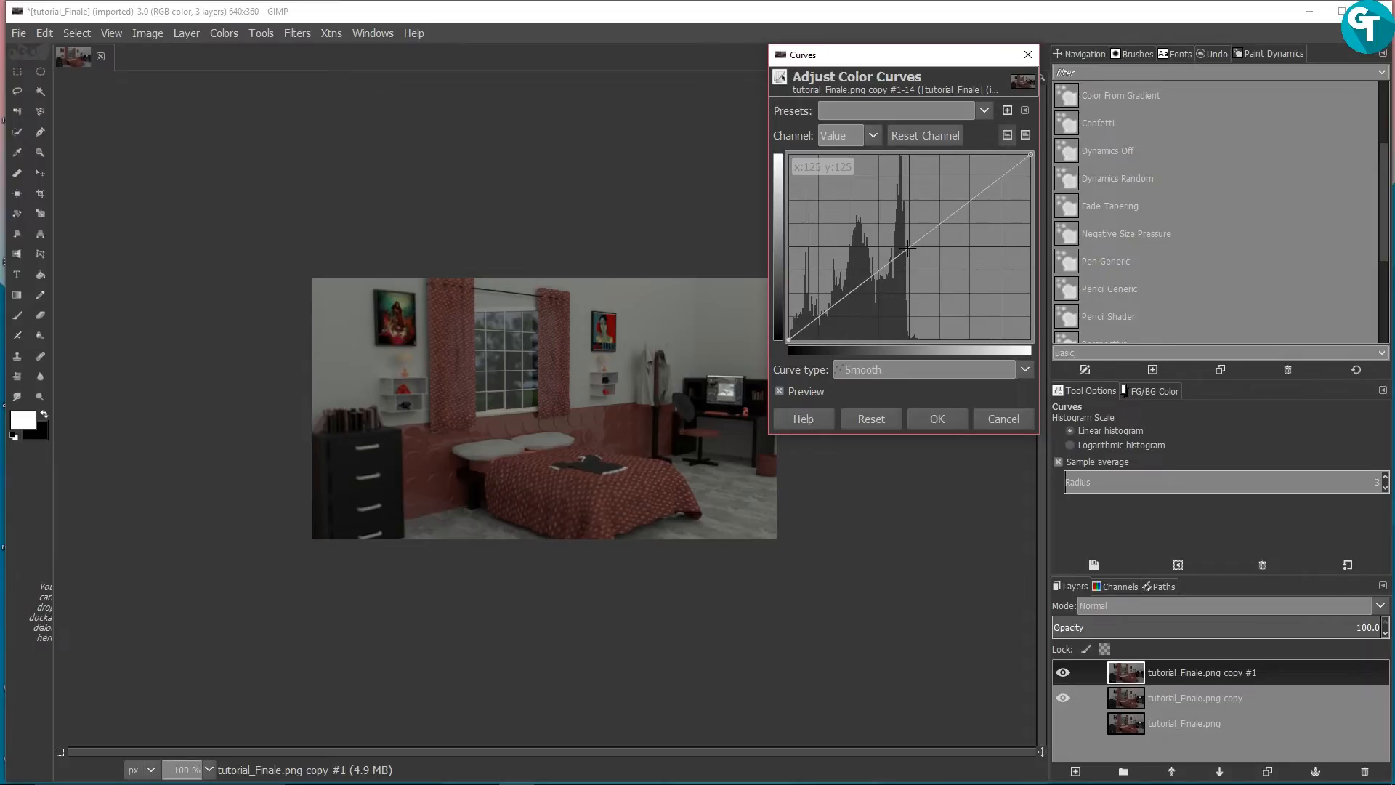
{"action": "left_click_drag", "start_coordinate": [907, 248], "coordinate": [892, 252]}
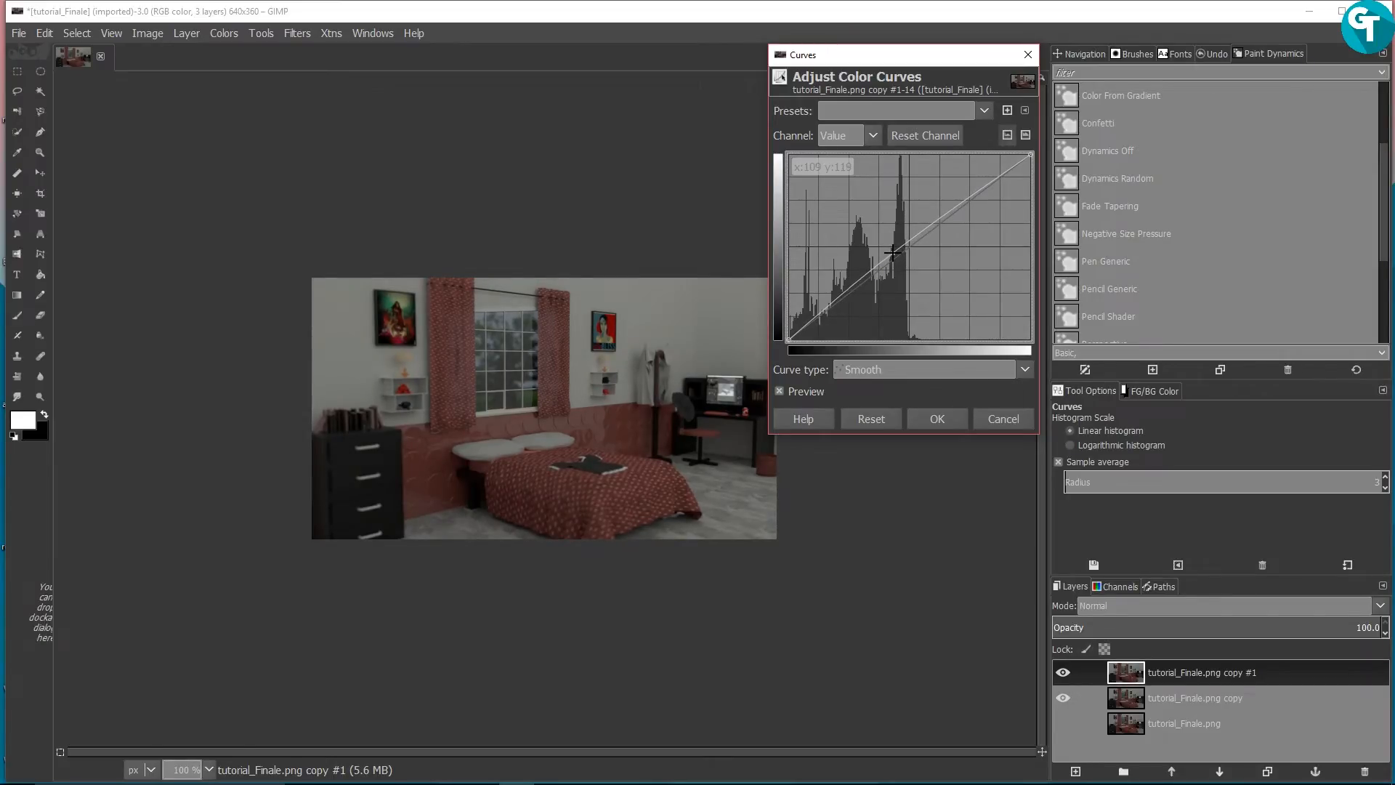
{"action": "left_click", "coordinate": [937, 419]}
Step: Duplicate the curves-adjusted layer and set the copy's master saturation to -14 with Hue-Saturation
{"action": "left_click_drag", "start_coordinate": [1244, 724], "coordinate": [1267, 770]}
{"action": "left_click", "coordinate": [226, 33]}
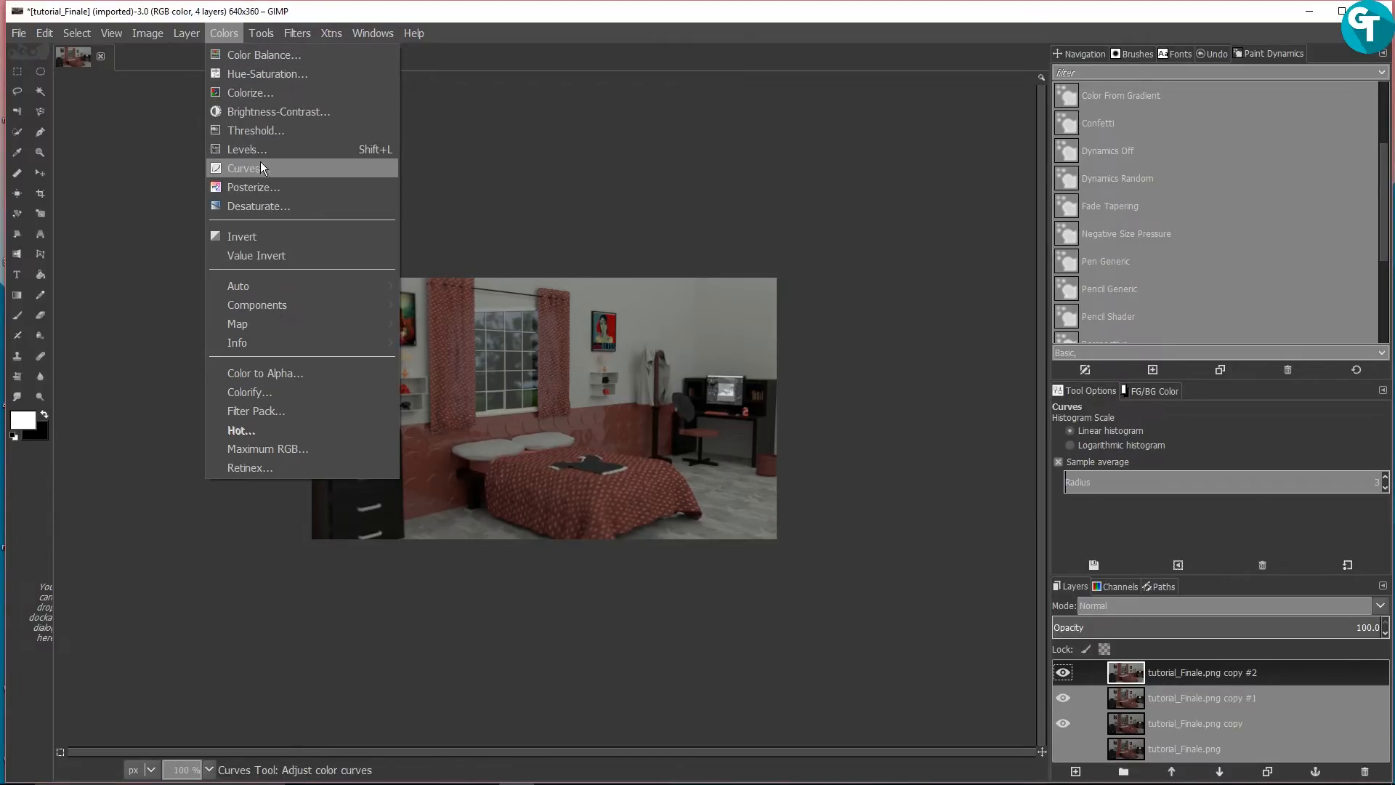
{"action": "left_click", "coordinate": [265, 75]}
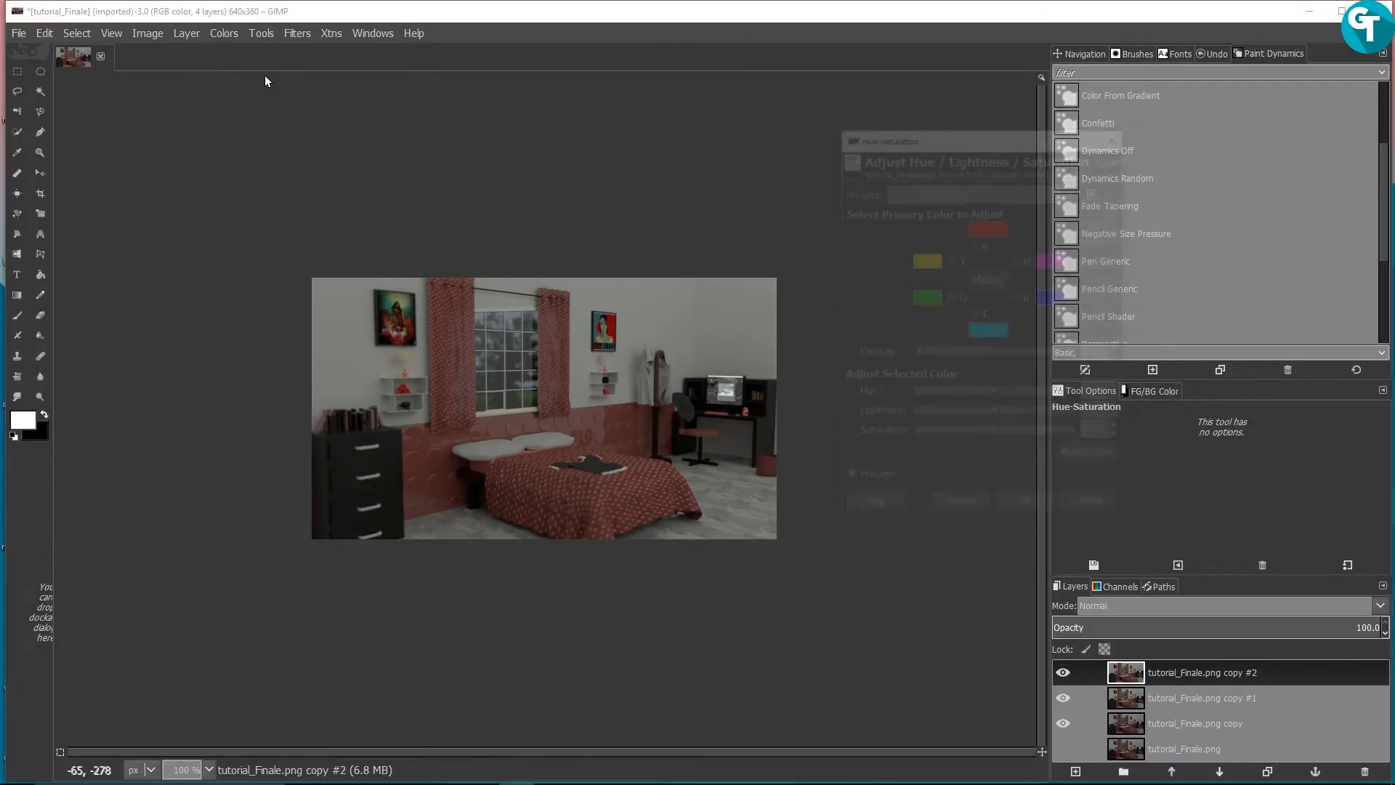
{"action": "left_click_drag", "start_coordinate": [1000, 433], "coordinate": [984, 433]}
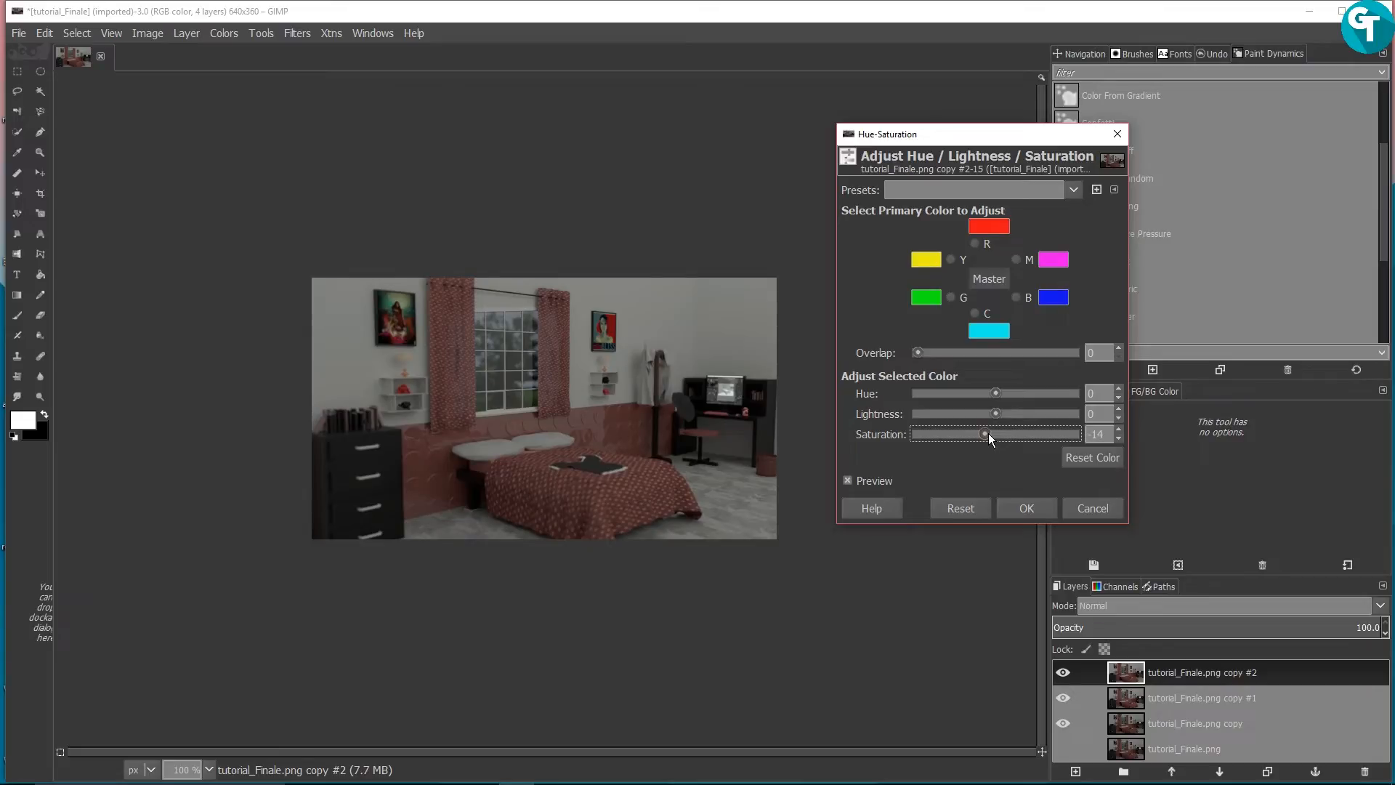
{"action": "left_click", "coordinate": [1025, 509]}
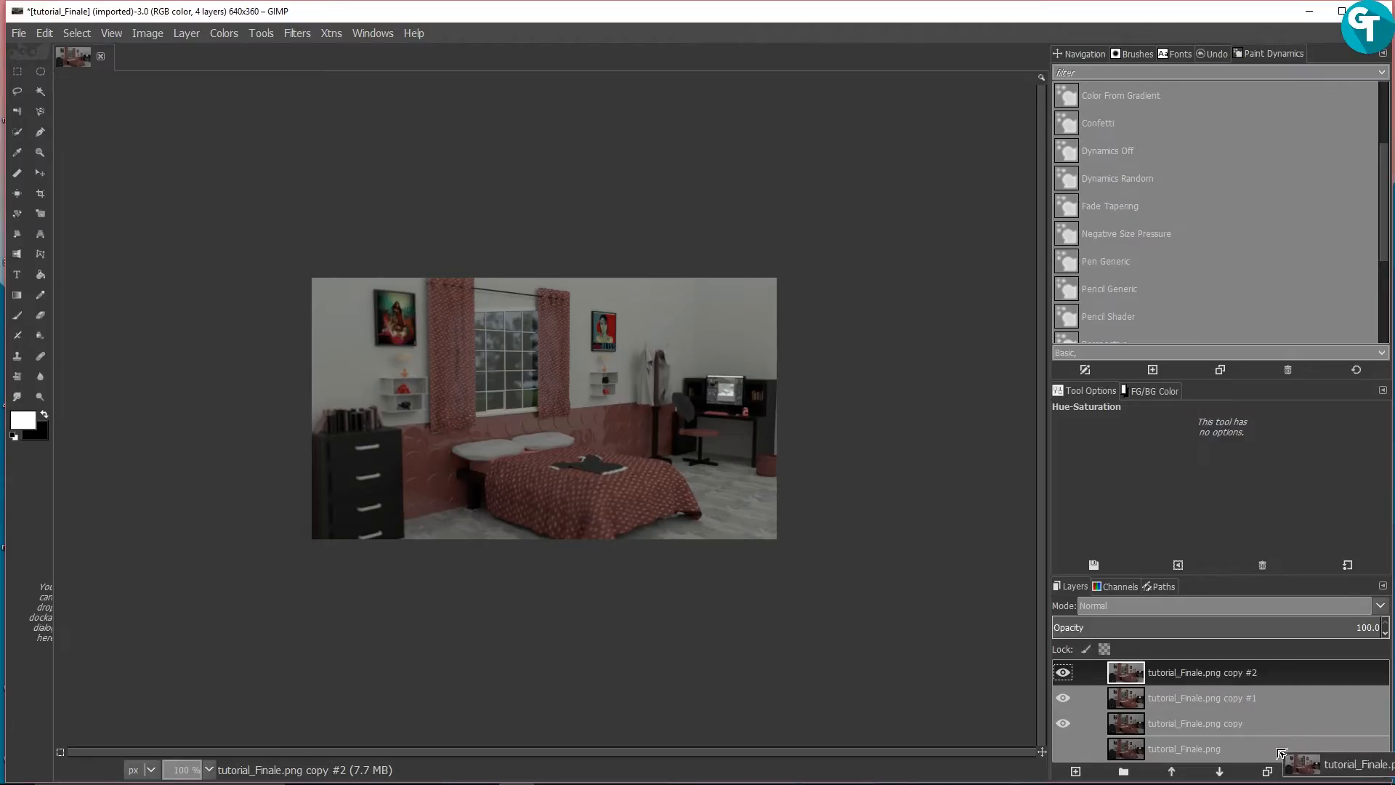
Step: Duplicate the desaturated layer and lower the copy's brightness slightly with Brightness-Contrast
{"action": "left_click", "coordinate": [1267, 770]}
{"action": "left_click", "coordinate": [224, 32]}
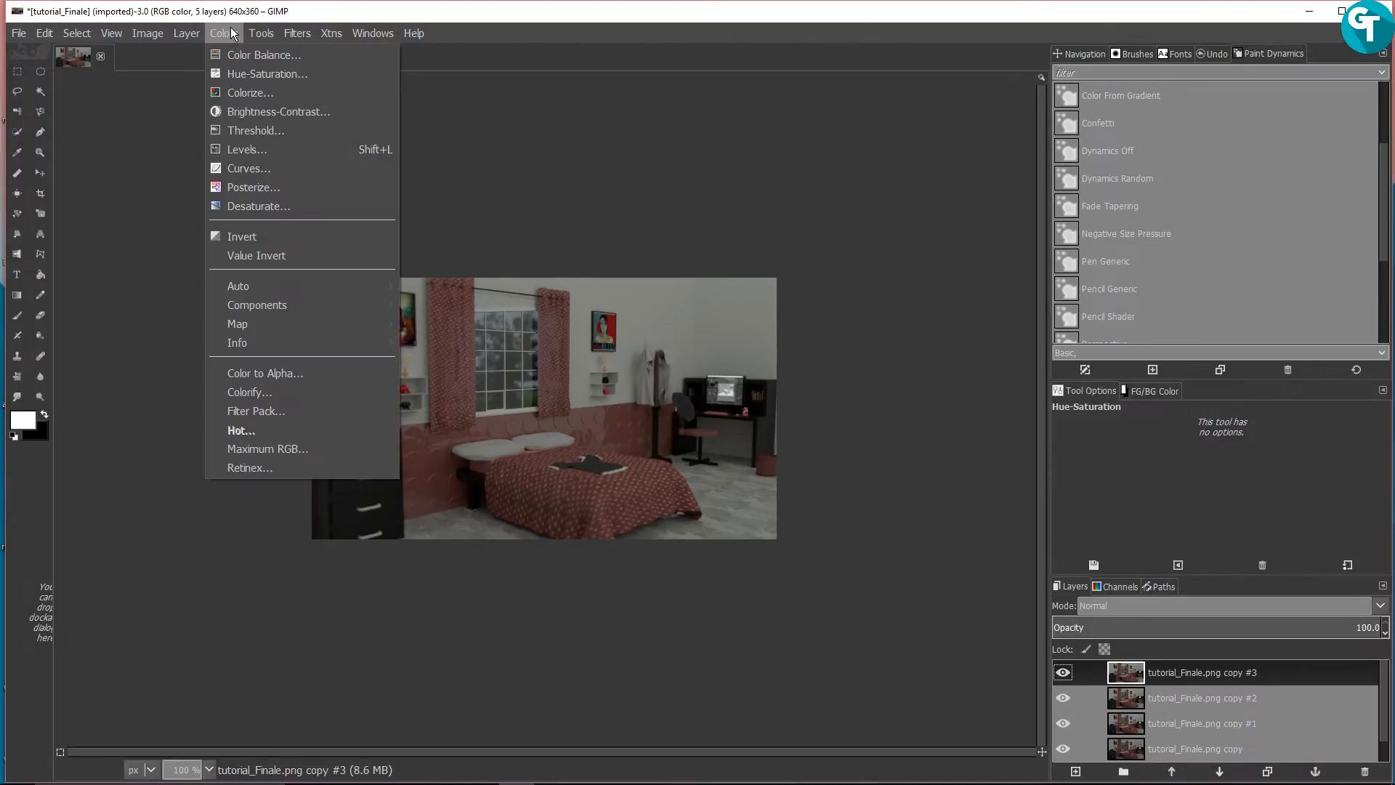
{"action": "left_click", "coordinate": [308, 113]}
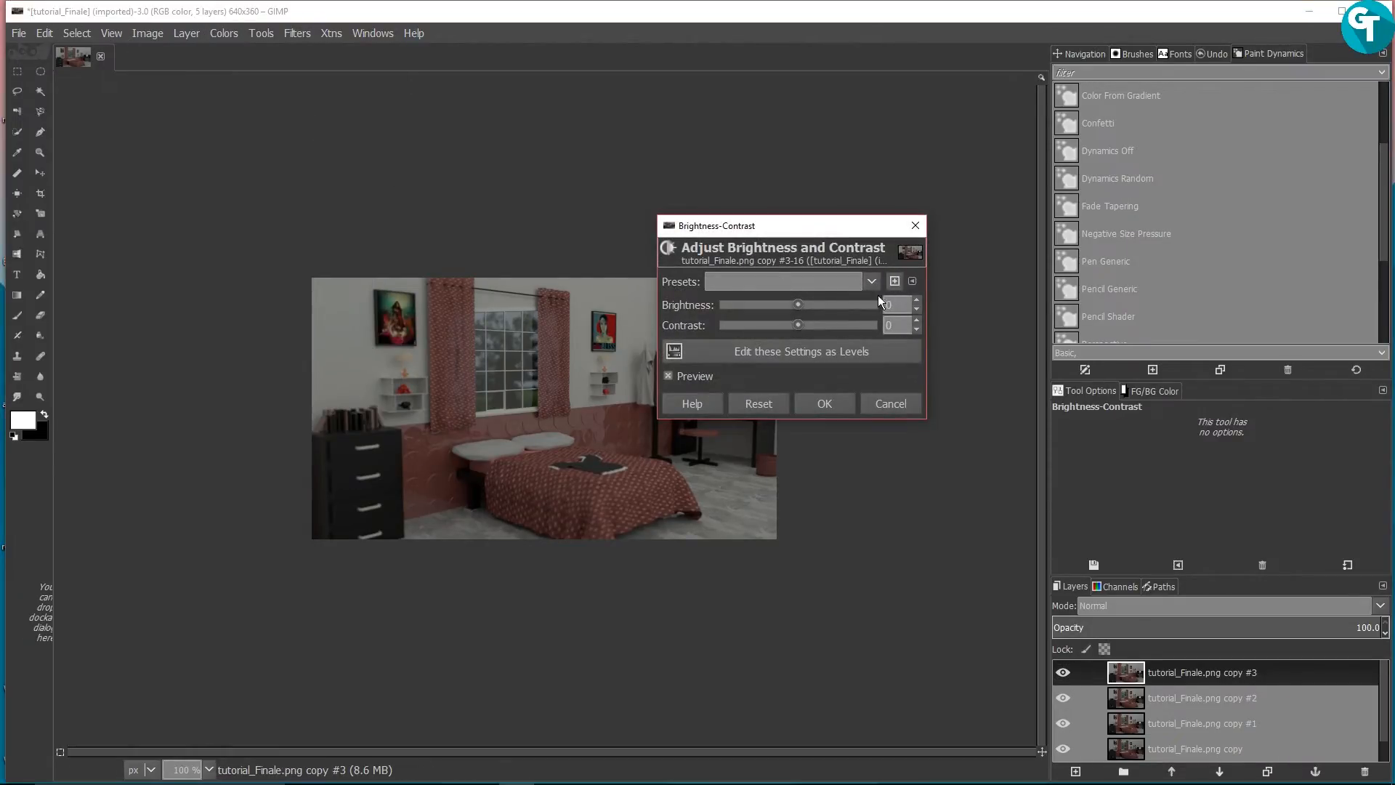
{"action": "left_click", "coordinate": [918, 308]}
{"action": "left_click", "coordinate": [824, 400]}
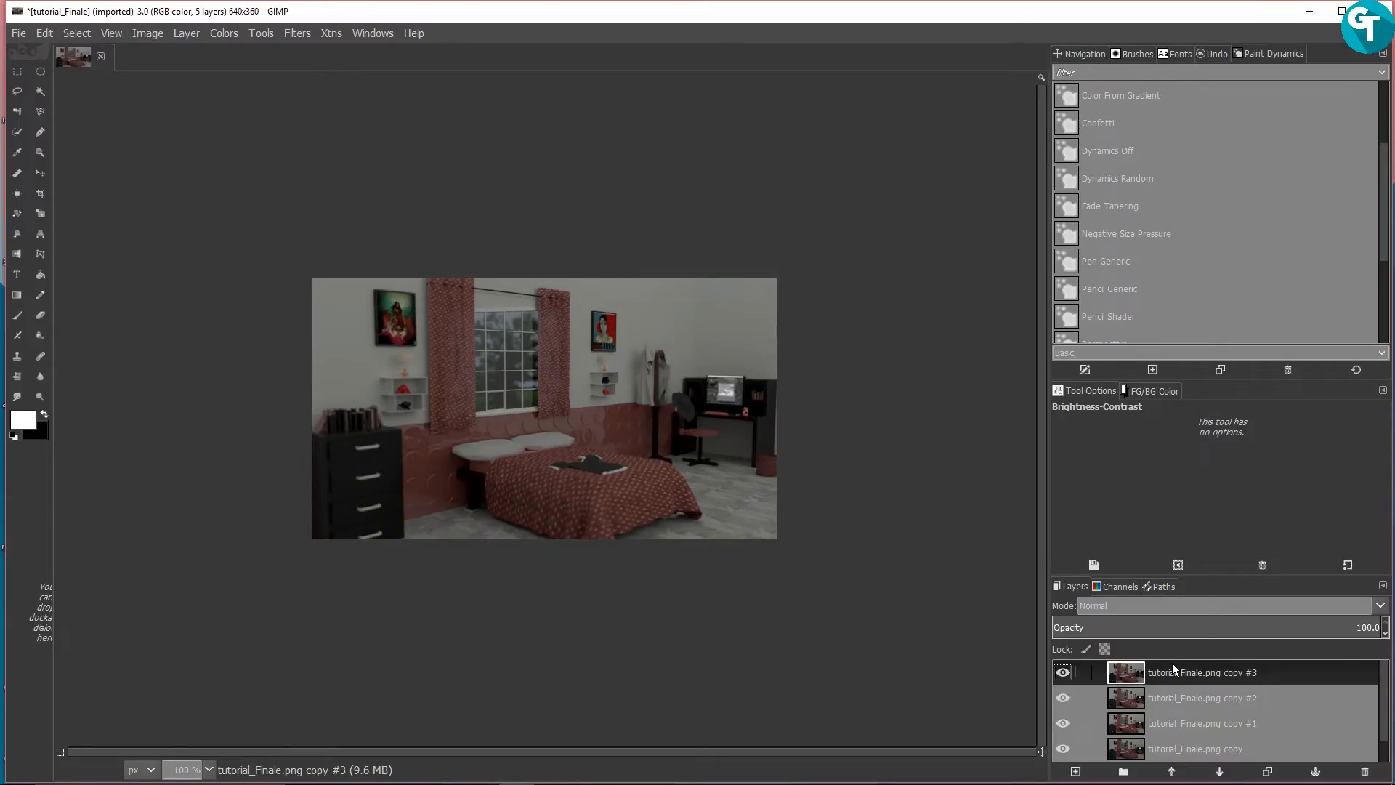
Step: Duplicate the brightness-adjusted layer and toggle the top layer's visibility to compare, leaving it shown
{"action": "left_click", "coordinate": [1267, 771]}
{"action": "left_click", "coordinate": [1062, 674]}
{"action": "left_click", "coordinate": [1062, 675]}
{"action": "left_click", "coordinate": [1062, 674]}
{"action": "left_click", "coordinate": [1063, 672]}
Step: Add a new 640 × 360 px layer with transparency fill on top of the image copies
{"action": "left_click", "coordinate": [1075, 770]}
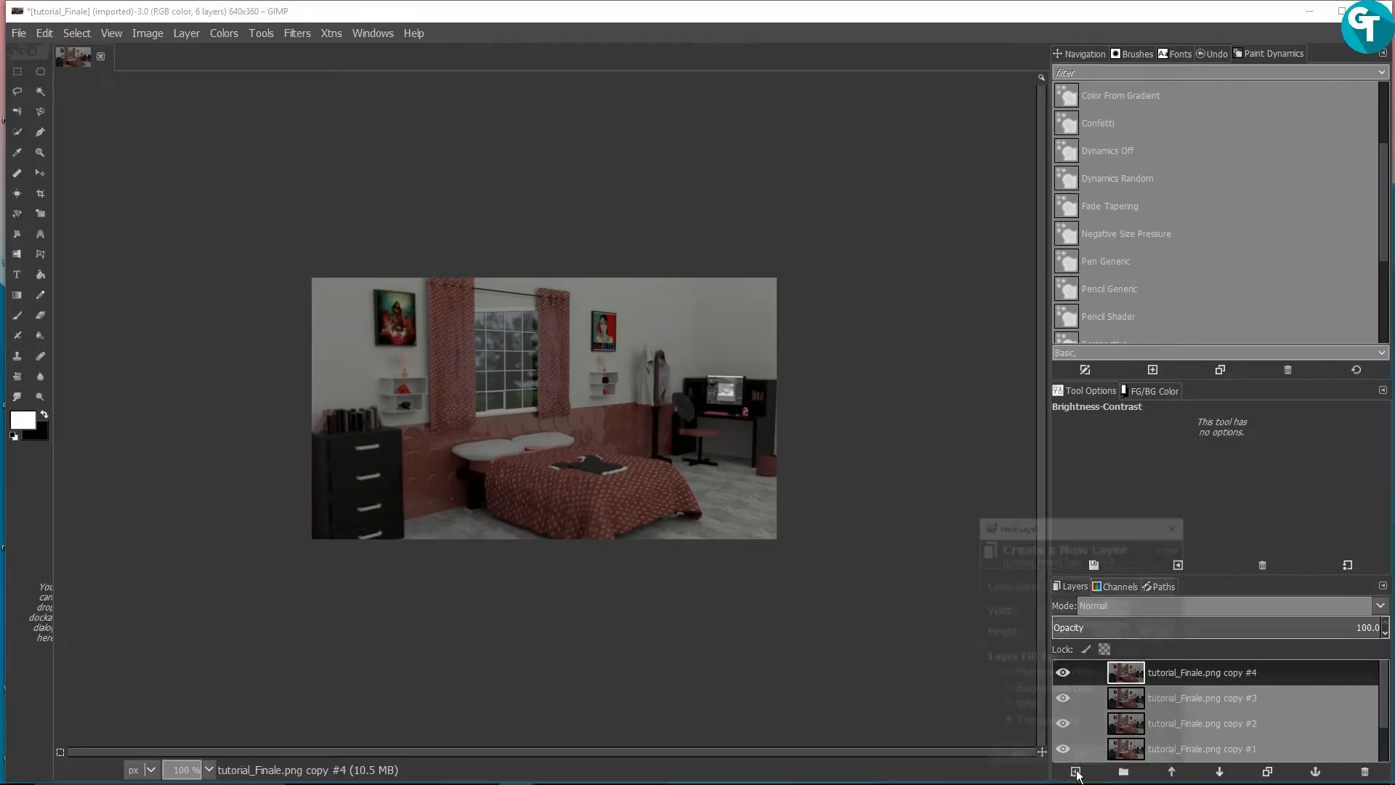
{"action": "left_click", "coordinate": [1081, 759]}
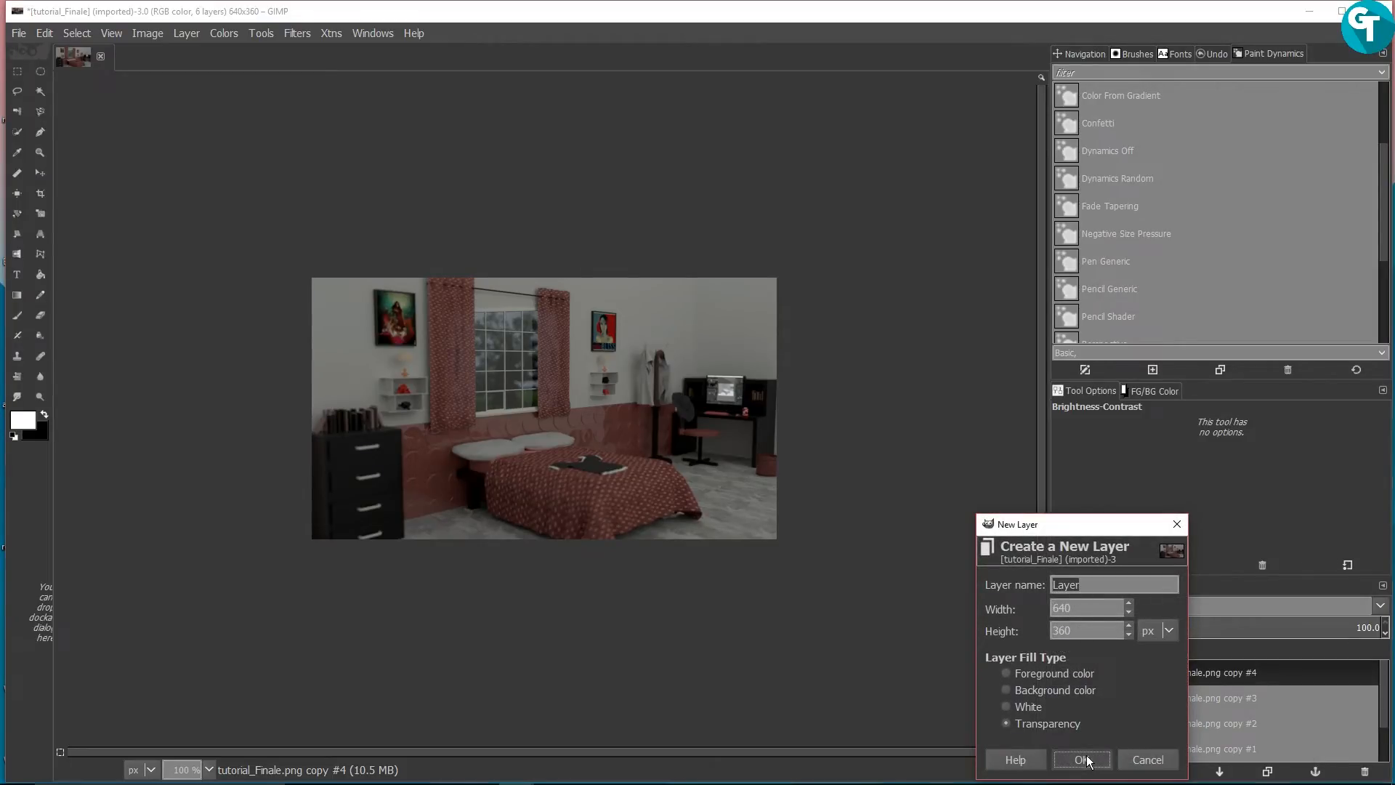
{"action": "scroll", "coordinate": [521, 438], "scroll_direction": "up", "scroll_amount": 3, "text": "ctrl"}
{"action": "scroll", "coordinate": [582, 438], "scroll_direction": "down", "scroll_amount": 1, "text": "ctrl"}
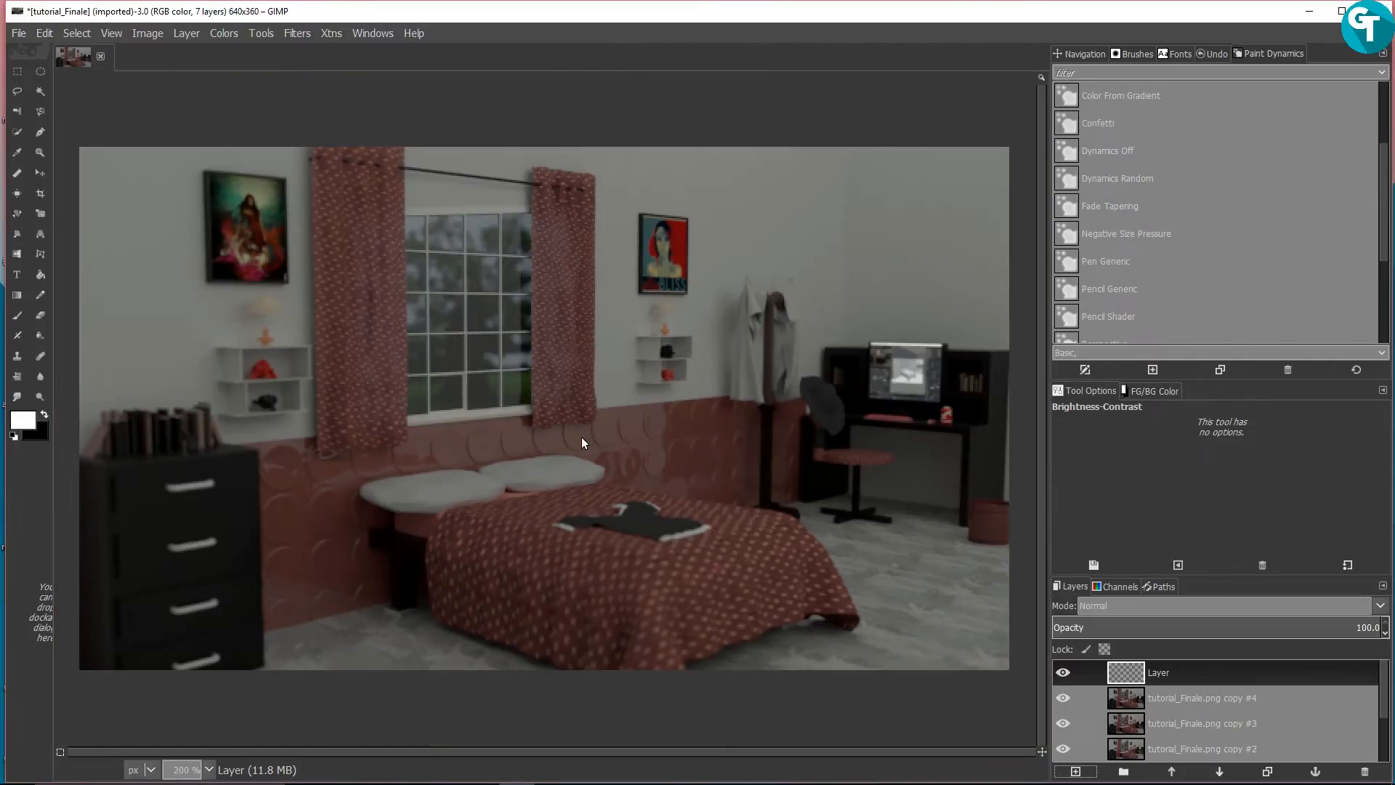
{"action": "scroll", "coordinate": [586, 404], "scroll_direction": "up", "scroll_amount": 5, "text": "ctrl"}
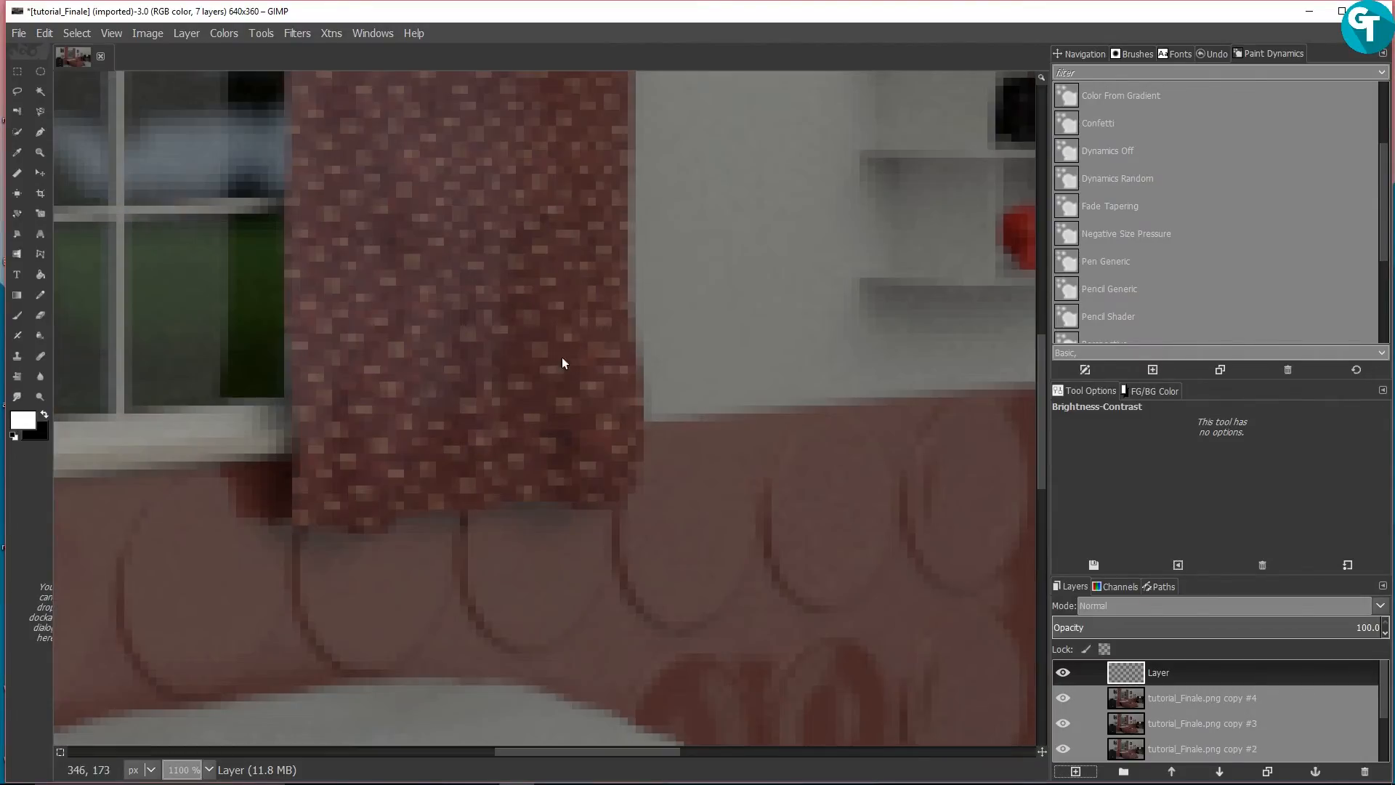
{"action": "scroll", "coordinate": [598, 313], "scroll_direction": "down", "scroll_amount": 5, "text": "ctrl"}
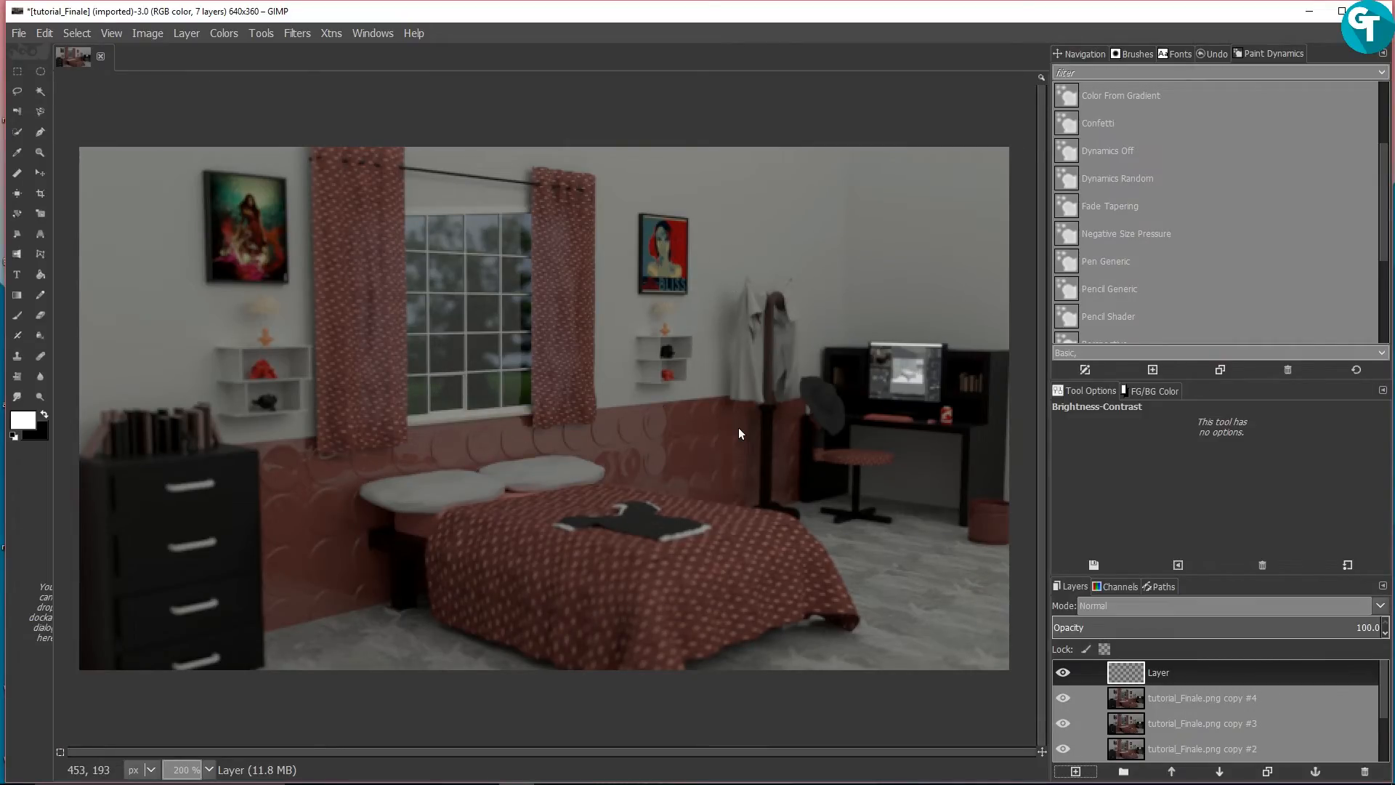
{"action": "scroll", "coordinate": [879, 384], "scroll_direction": "down", "scroll_amount": 1, "text": "ctrl"}
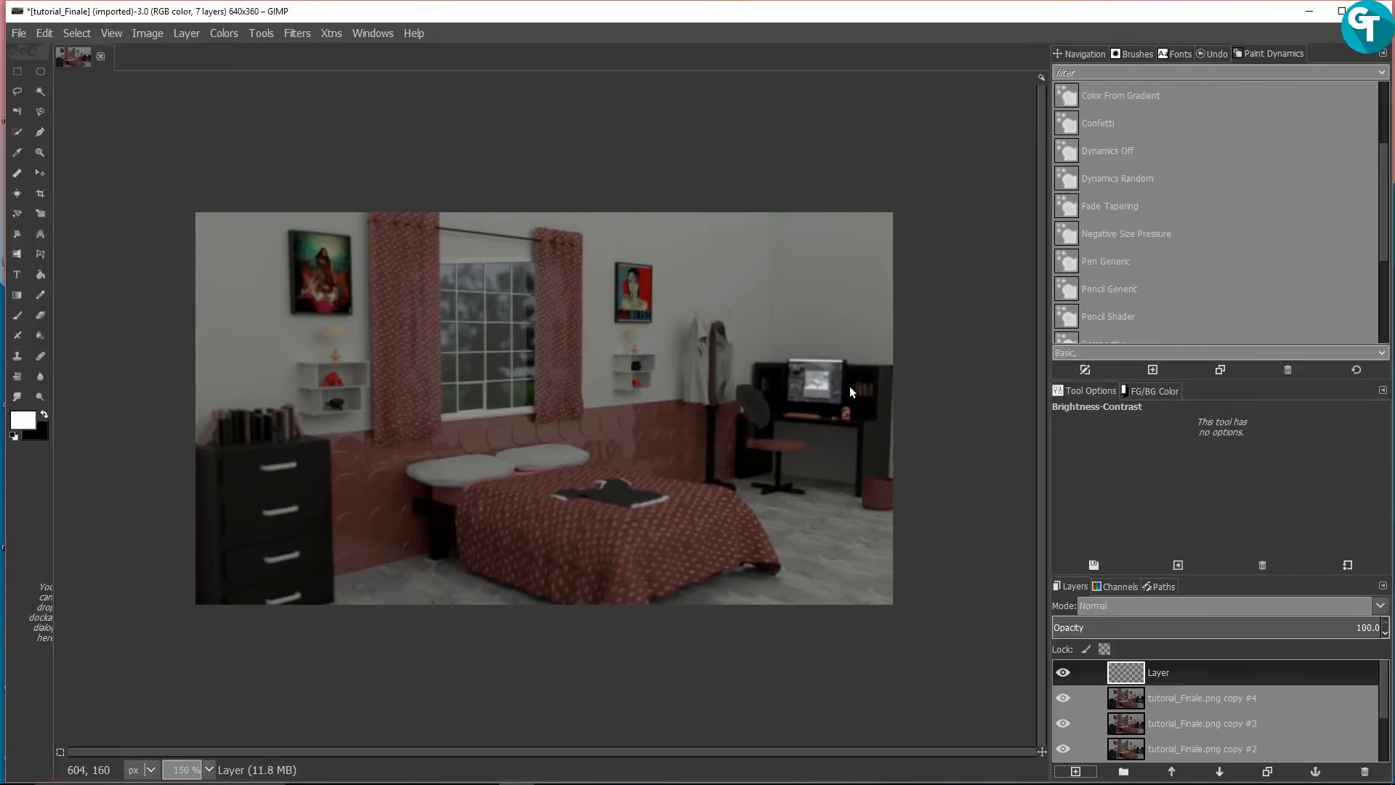
{"action": "scroll", "coordinate": [819, 385], "scroll_direction": "up", "scroll_amount": 1, "text": "ctrl"}
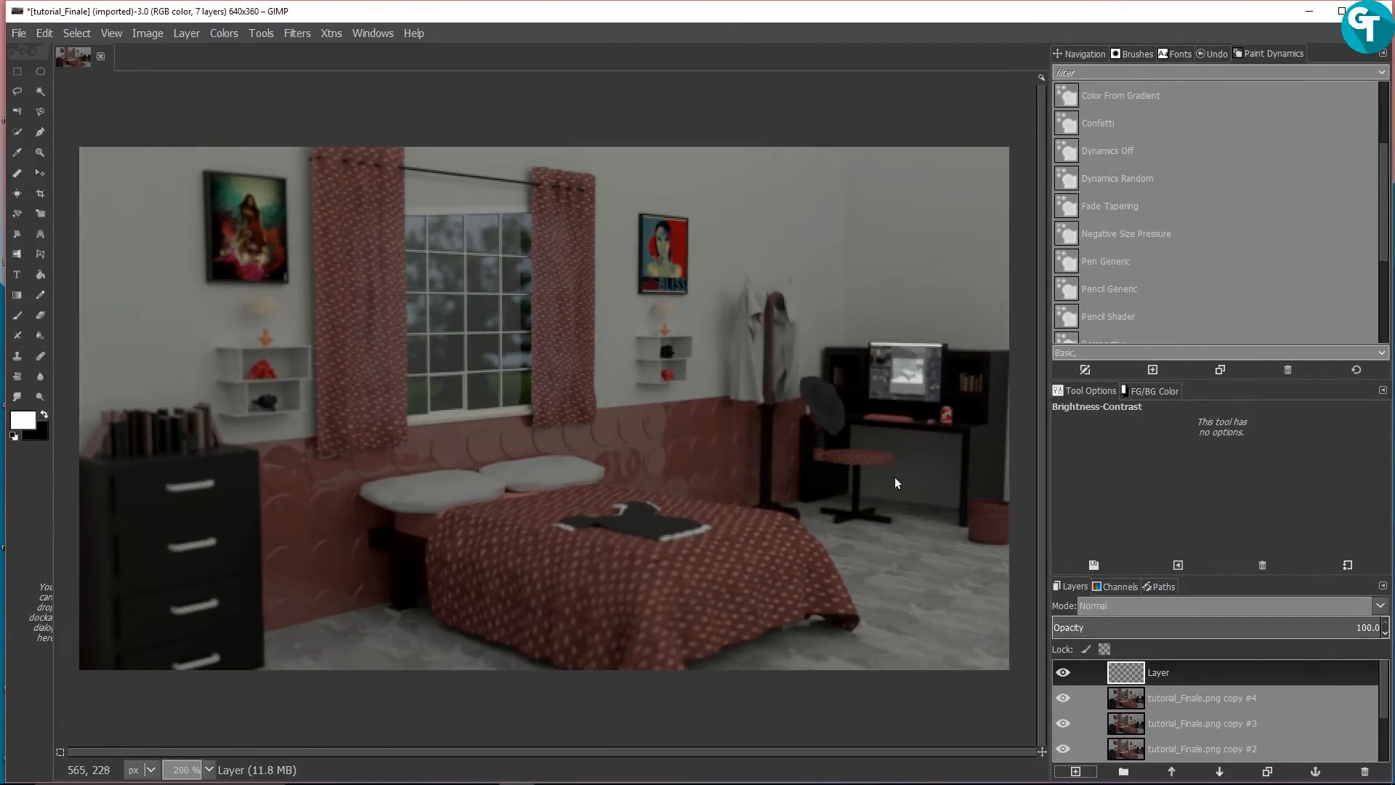
{"action": "left_click", "coordinate": [263, 33]}
{"action": "left_click", "coordinate": [341, 225]}
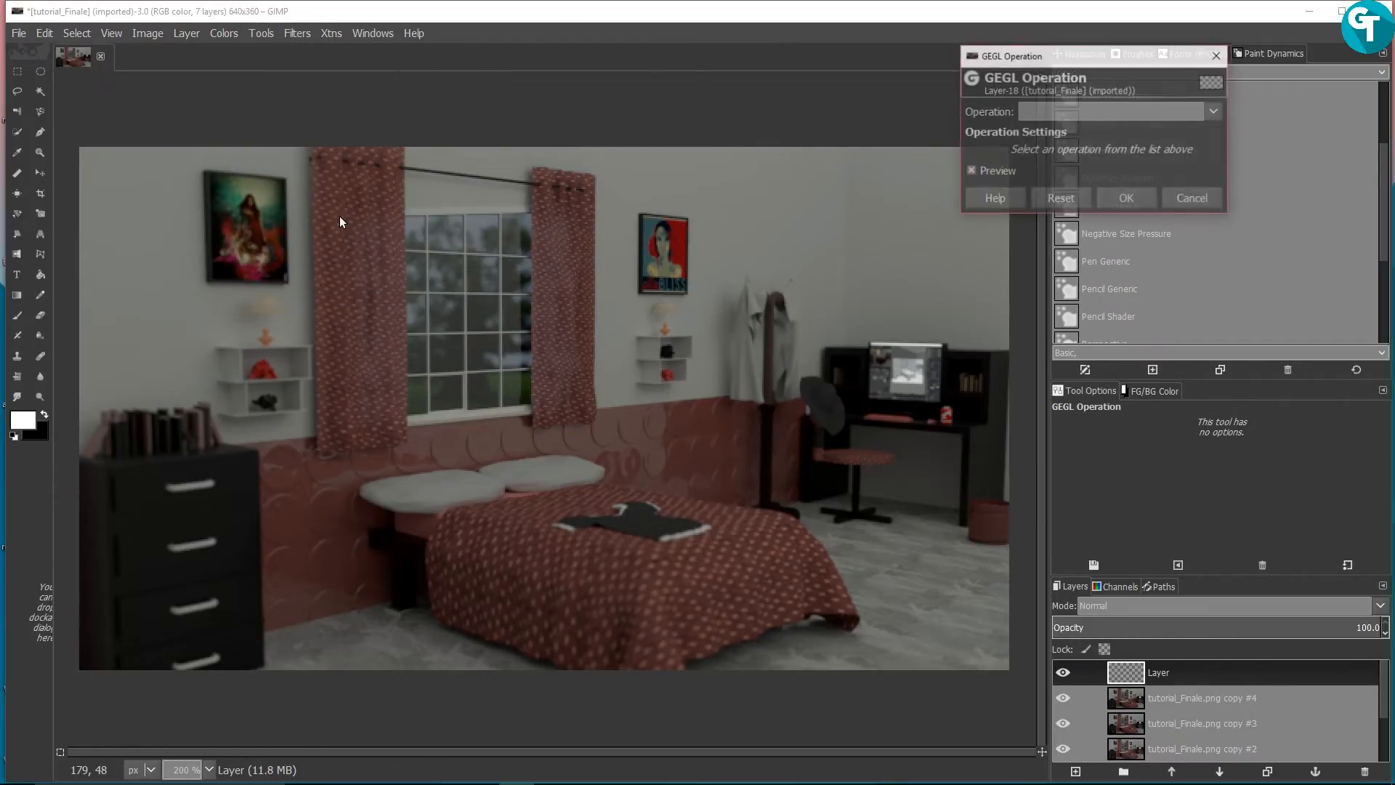
{"action": "left_click", "coordinate": [1193, 197]}
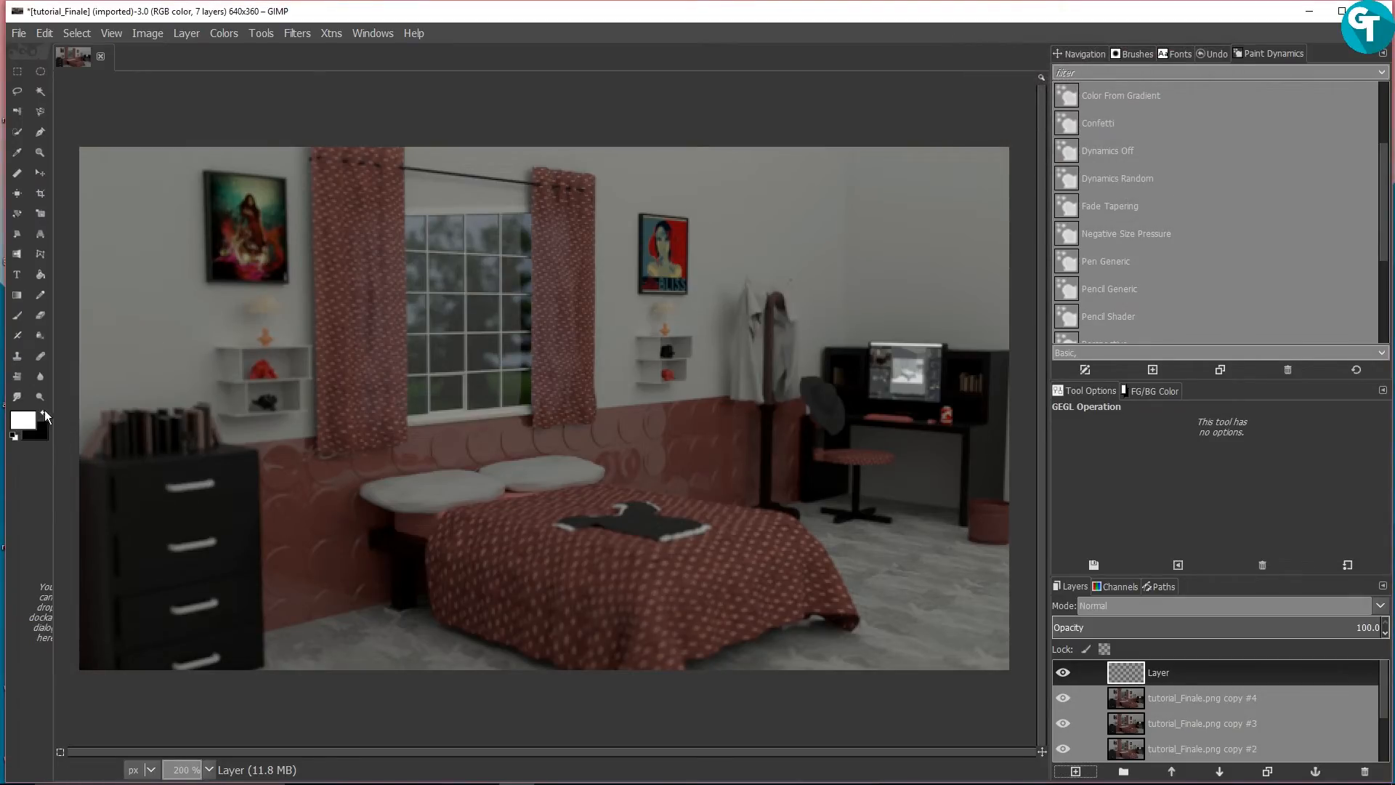
Step: Activate the Blend tool, add the Gradients list to the dock and browse the available gradient presets
{"action": "left_click", "coordinate": [17, 295]}
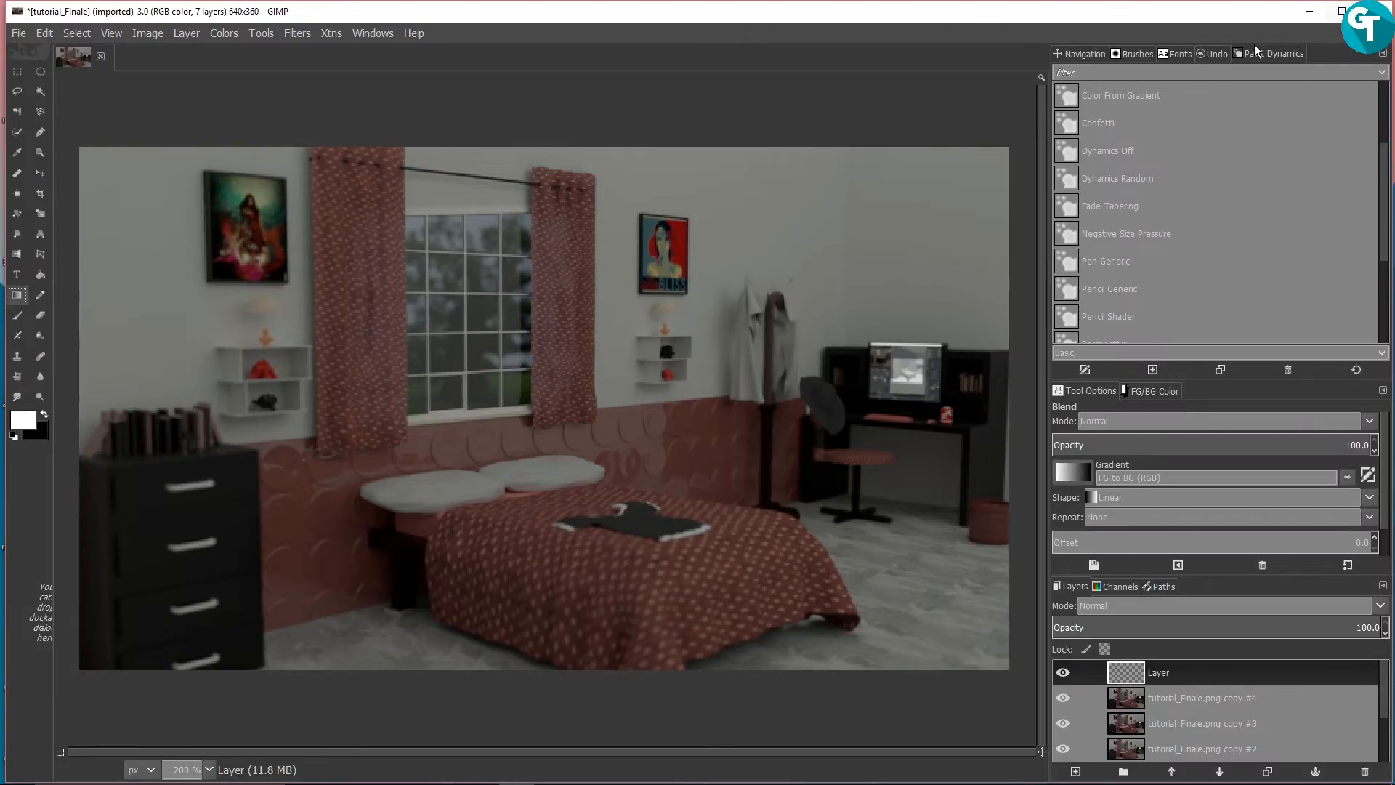
{"action": "left_click", "coordinate": [1385, 53]}
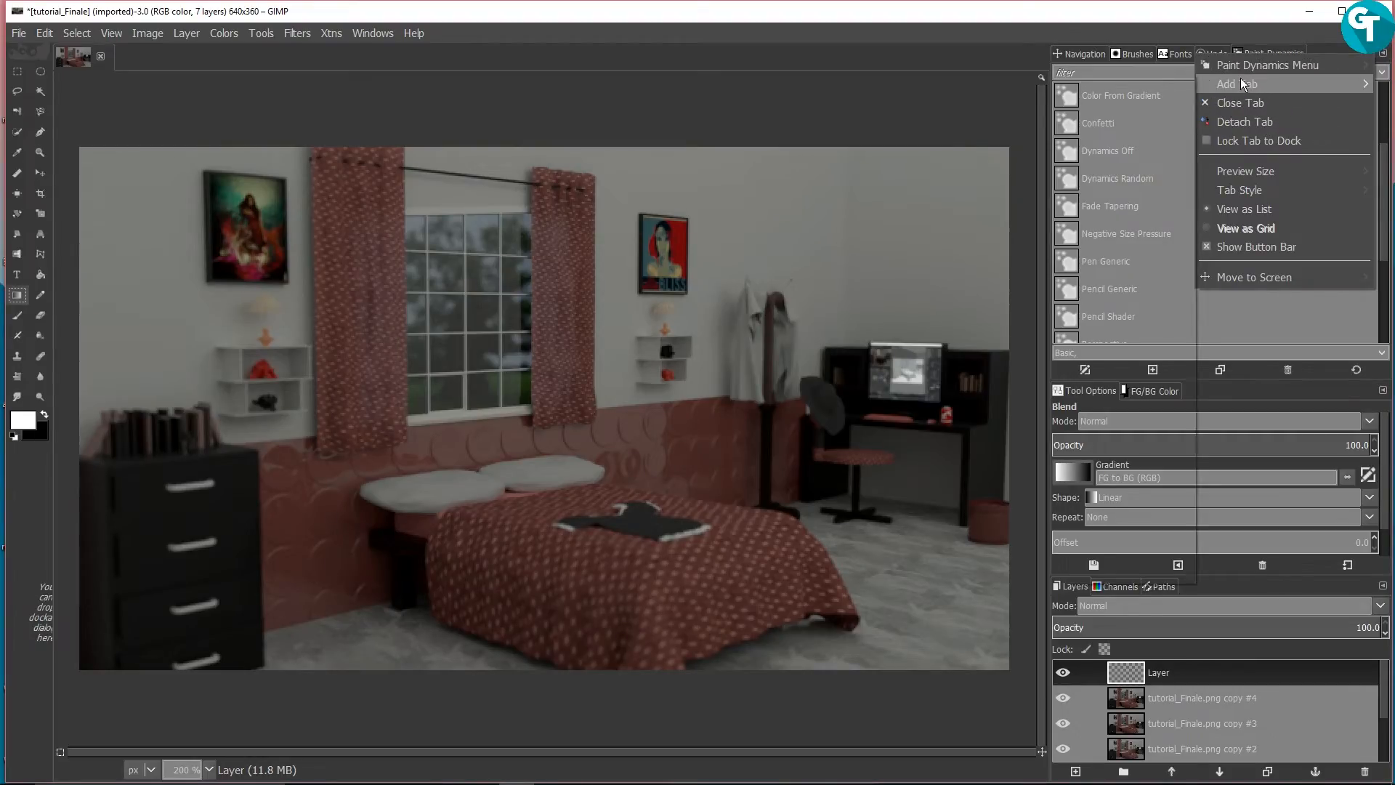
{"action": "mouse_move", "coordinate": [1240, 79]}
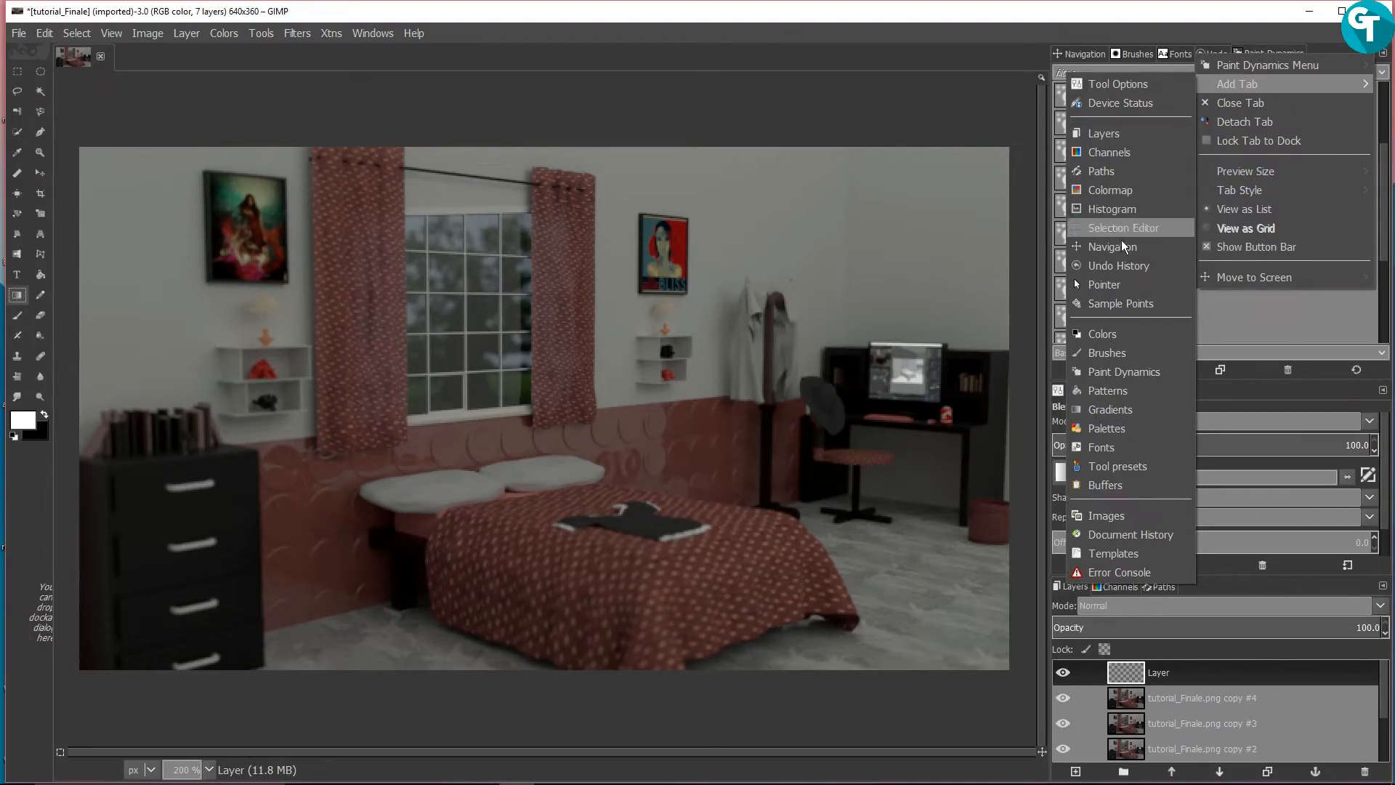
{"action": "left_click", "coordinate": [1118, 411]}
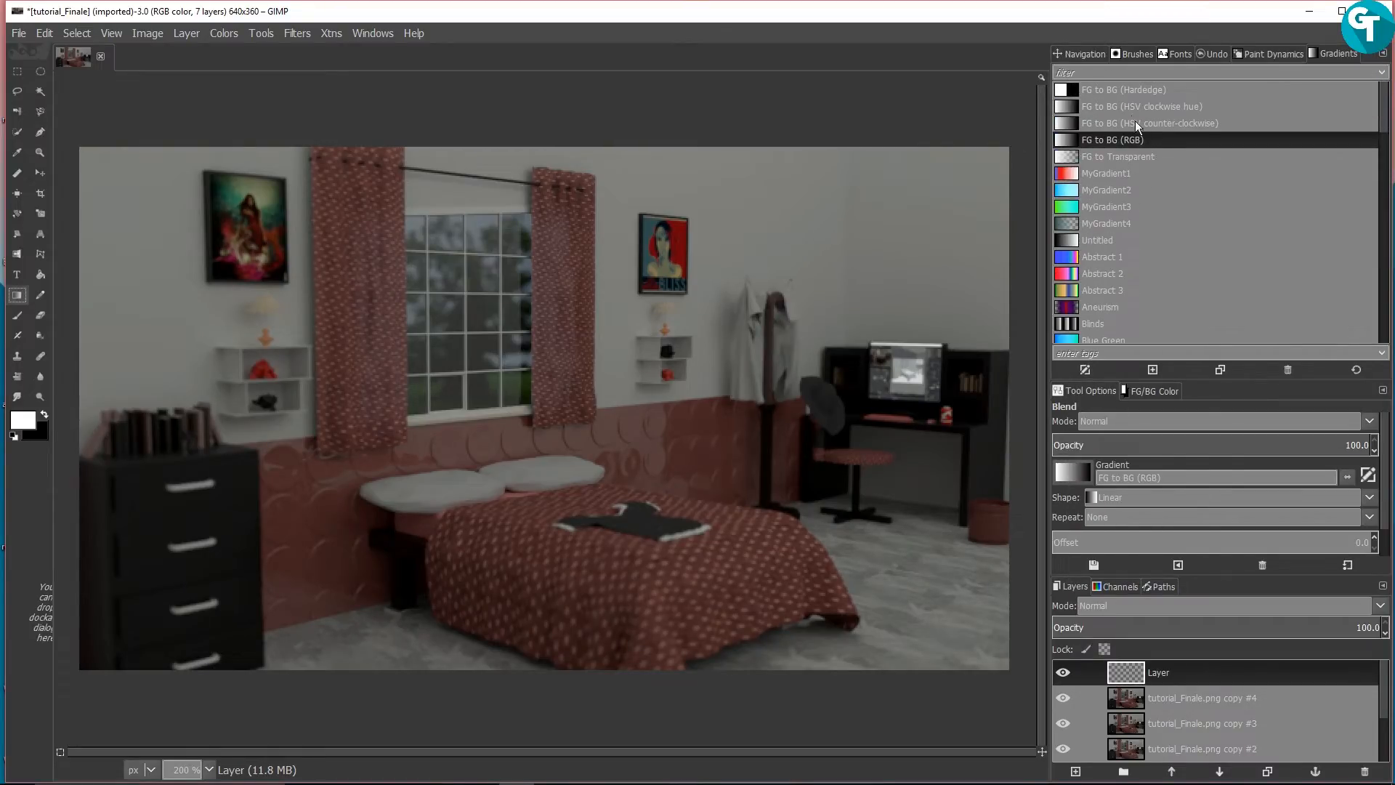
{"action": "scroll", "coordinate": [1133, 152], "scroll_direction": "down", "scroll_amount": 5}
{"action": "scroll", "coordinate": [1131, 111], "scroll_direction": "down", "scroll_amount": 10}
{"action": "scroll", "coordinate": [1126, 117], "scroll_direction": "down", "scroll_amount": 10}
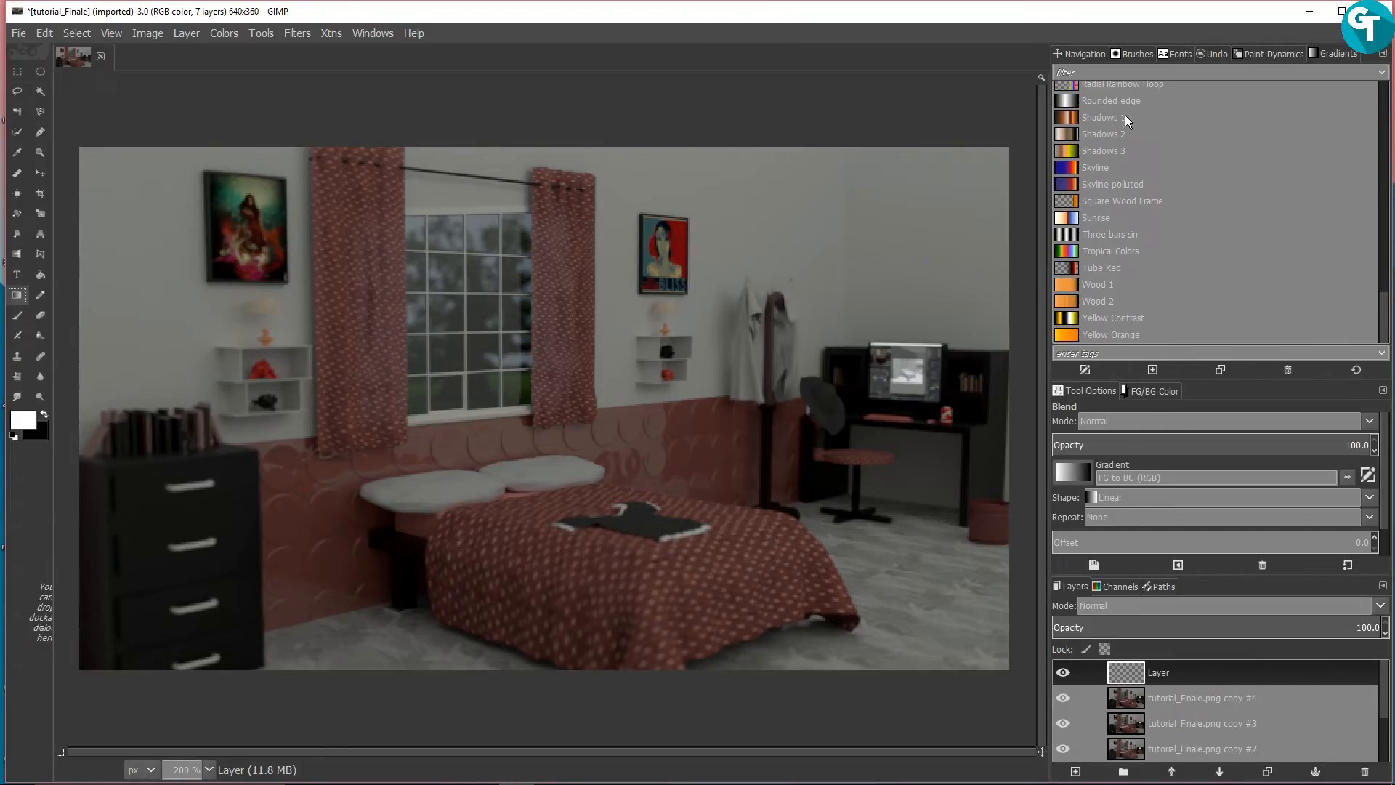
{"action": "scroll", "coordinate": [1158, 228], "scroll_direction": "up", "scroll_amount": 3}
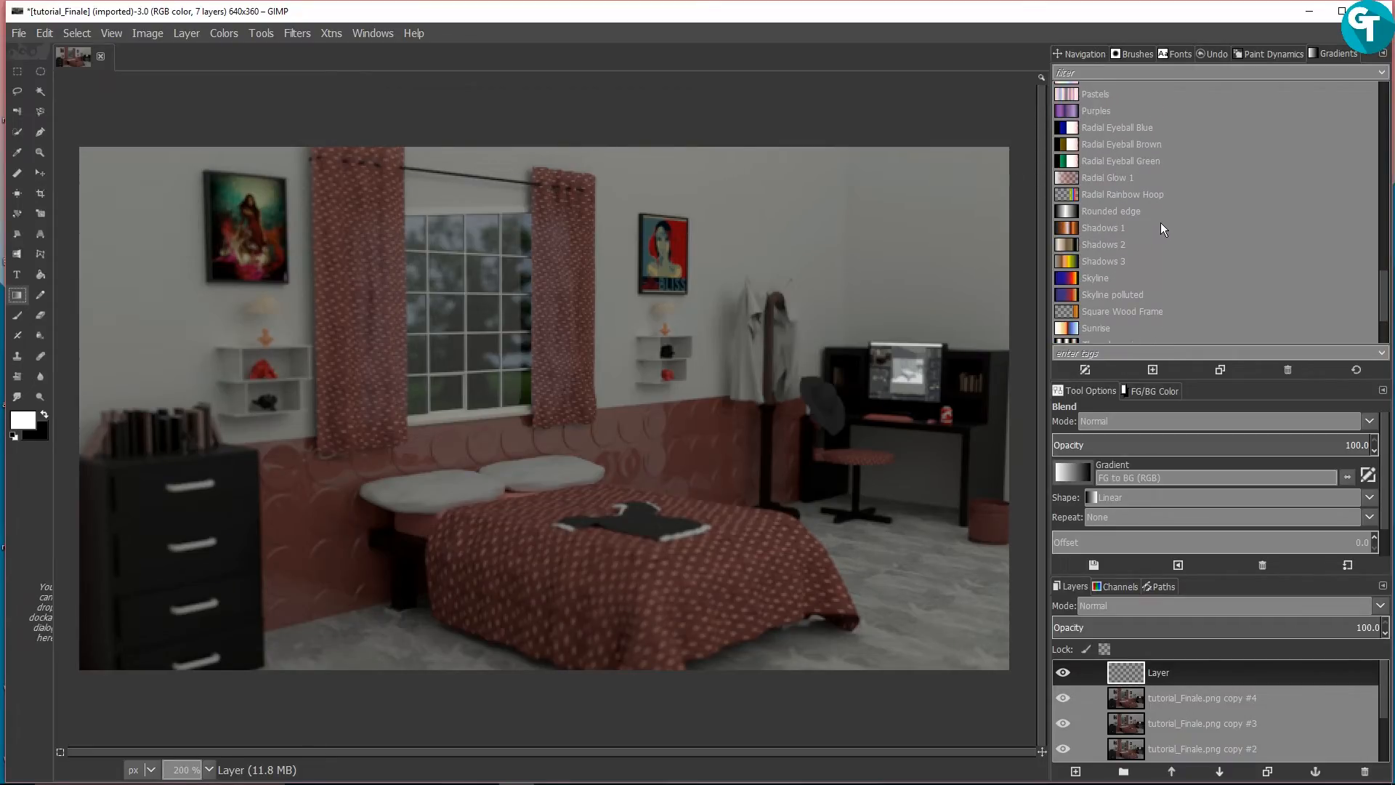
{"action": "scroll", "coordinate": [1161, 228], "scroll_direction": "up", "scroll_amount": 2}
{"action": "scroll", "coordinate": [1159, 221], "scroll_direction": "up", "scroll_amount": 6}
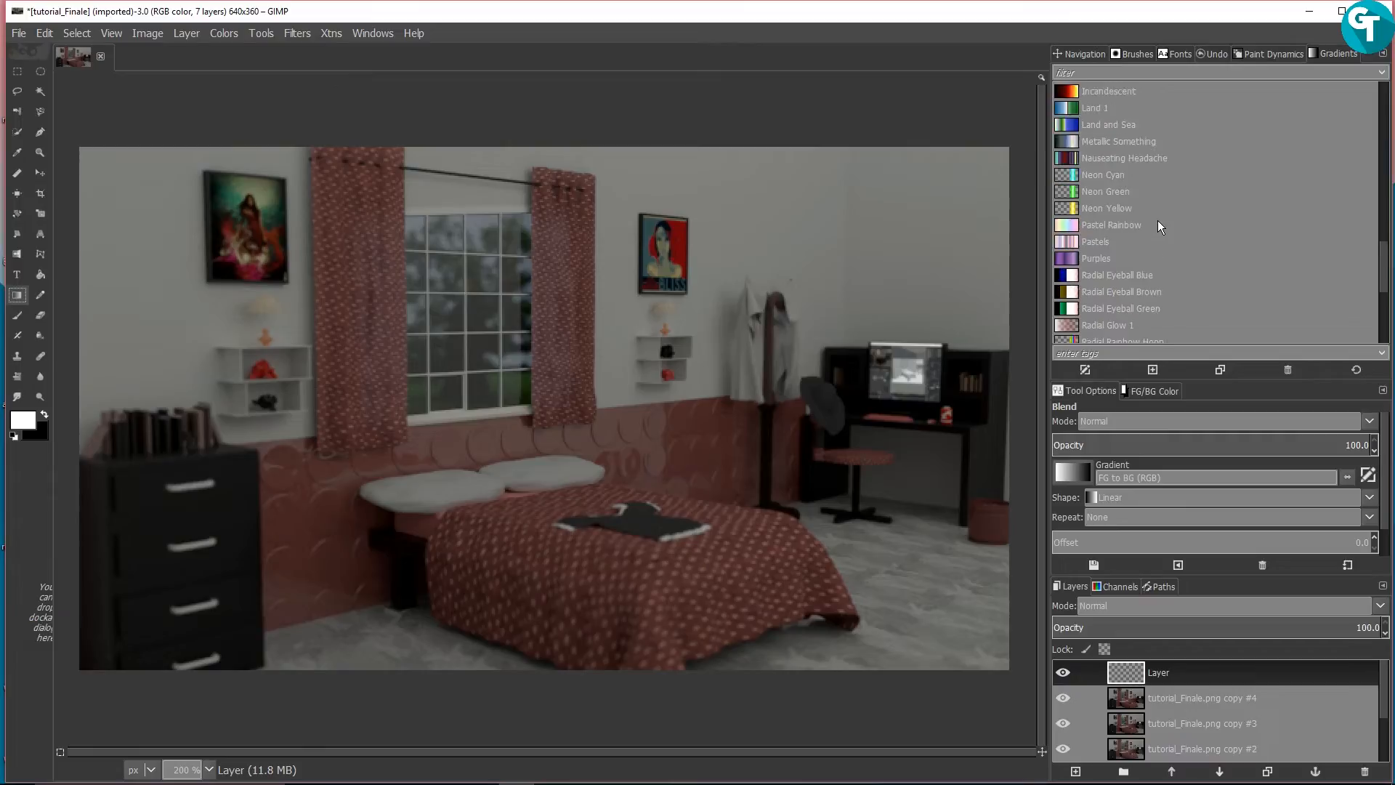
{"action": "scroll", "coordinate": [1157, 220], "scroll_direction": "up", "scroll_amount": 15}
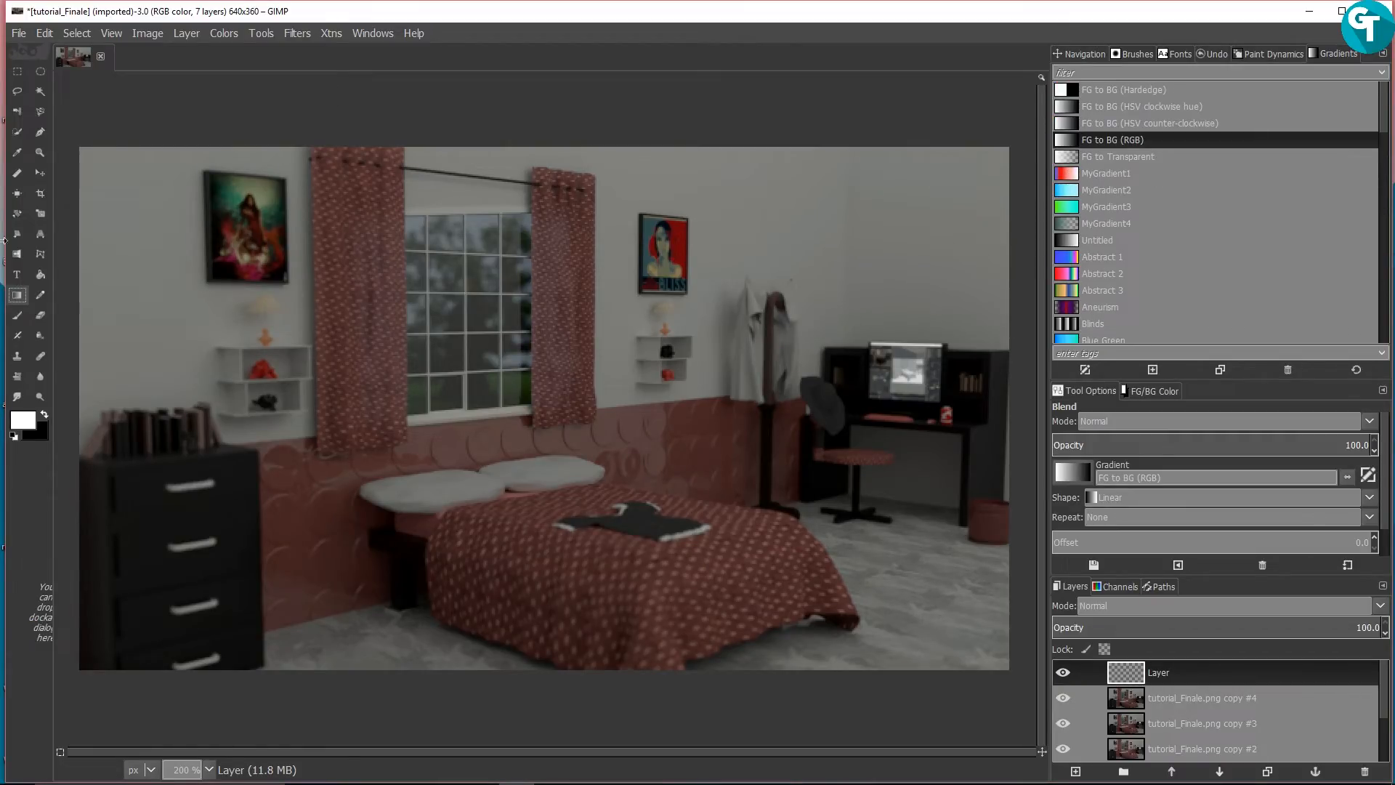
Step: Set the foreground color to the dark orange ac7500
{"action": "left_click", "coordinate": [34, 417]}
{"action": "left_click_drag", "start_coordinate": [1114, 235], "coordinate": [1118, 237]}
{"action": "mouse_move", "coordinate": [1055, 137]}
{"action": "left_mouse_down"}
{"action": "mouse_move", "coordinate": [1035, 126]}
{"action": "mouse_move", "coordinate": [1077, 121]}
{"action": "mouse_move", "coordinate": [1051, 106]}
{"action": "mouse_move", "coordinate": [1070, 108]}
{"action": "left_mouse_up"}
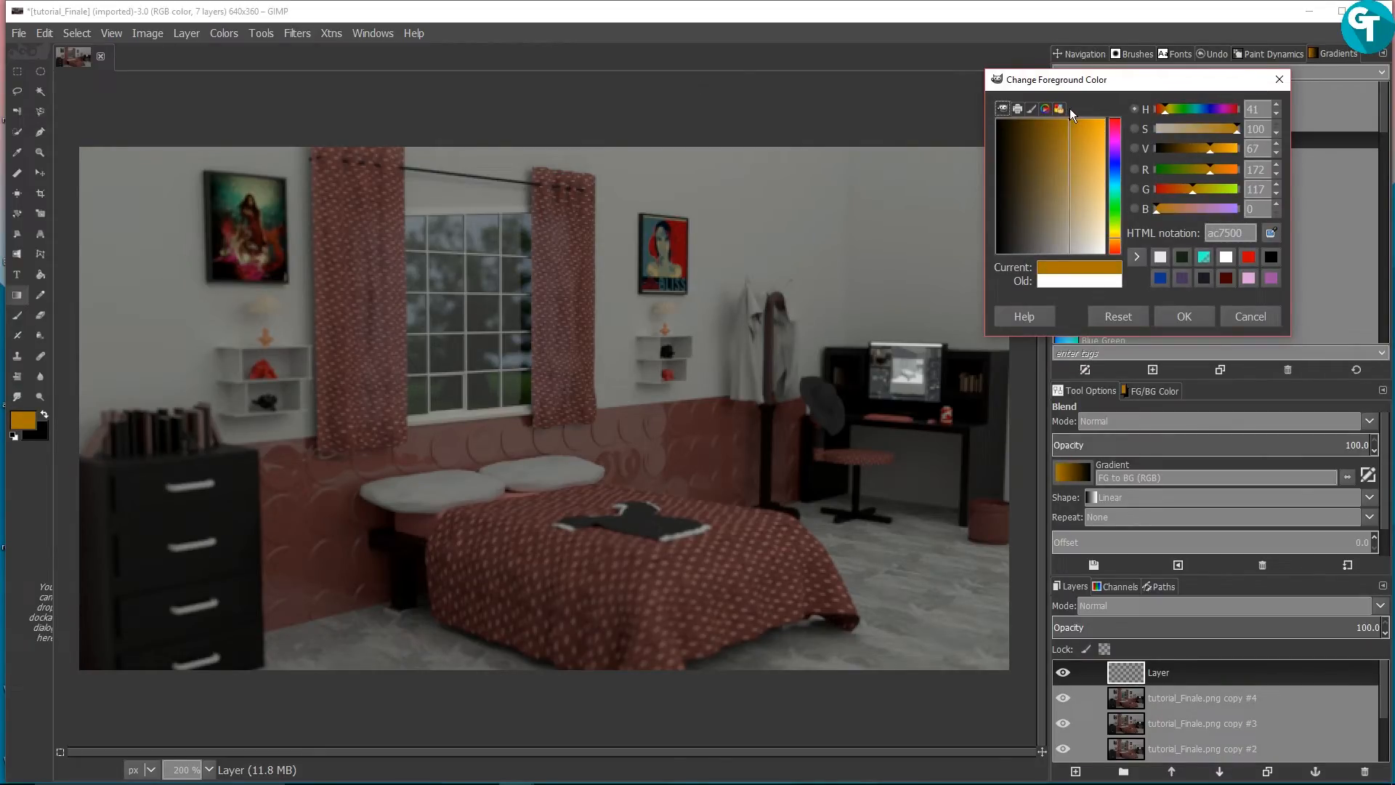
{"action": "left_click", "coordinate": [1184, 316]}
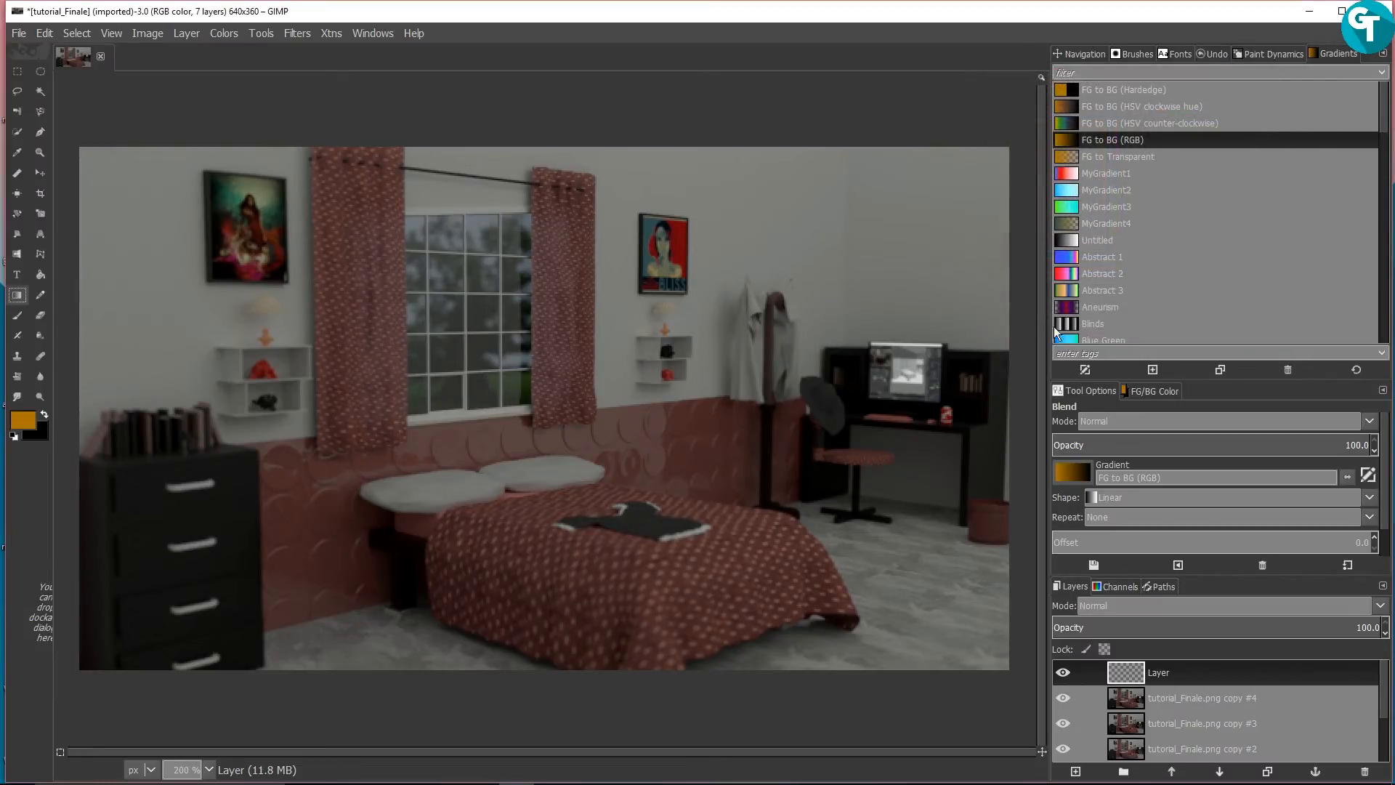
Step: Swap the foreground and background colors, and set the new foreground color to the dark purple 200036
{"action": "left_click", "coordinate": [45, 413]}
{"action": "left_click", "coordinate": [35, 414]}
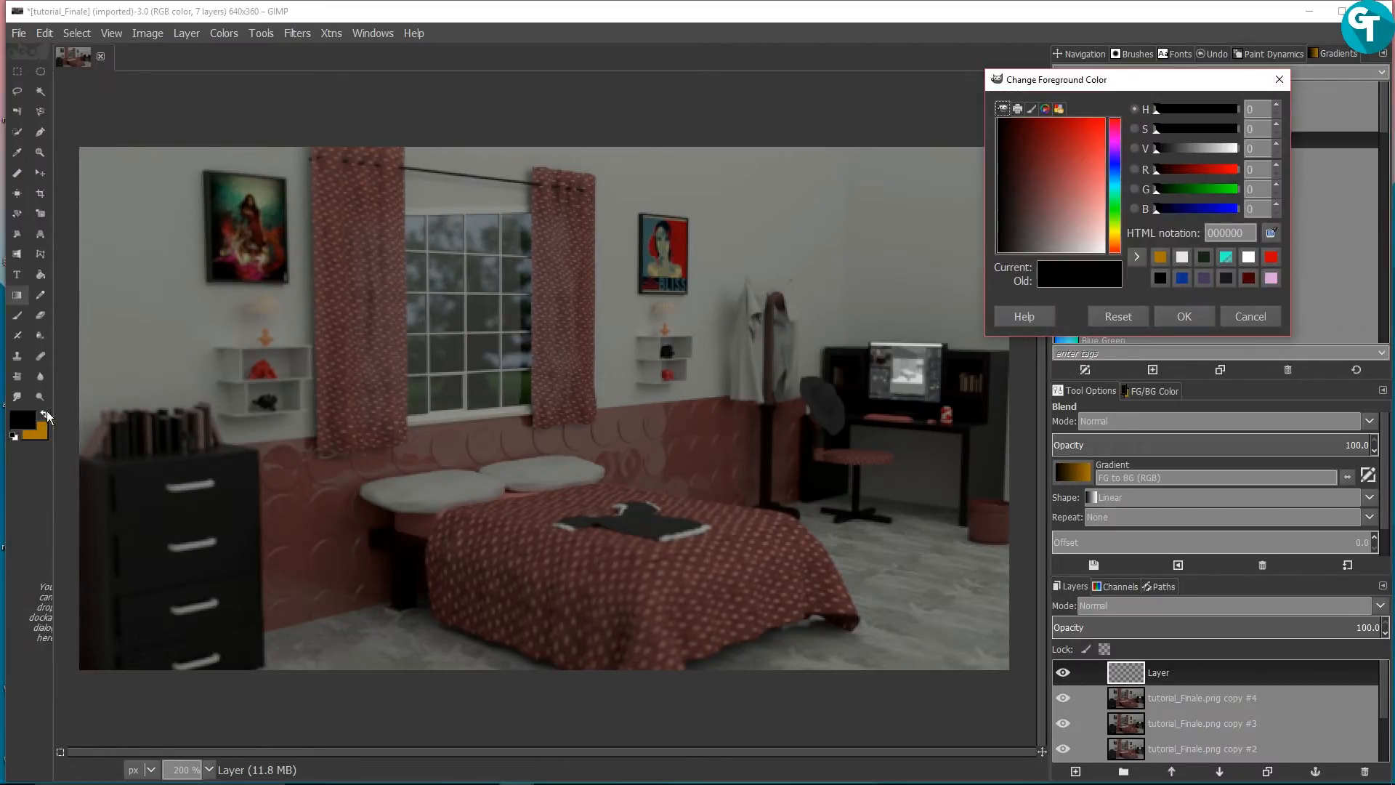
{"action": "left_click", "coordinate": [1118, 150]}
{"action": "left_click_drag", "start_coordinate": [1083, 146], "coordinate": [1020, 112]}
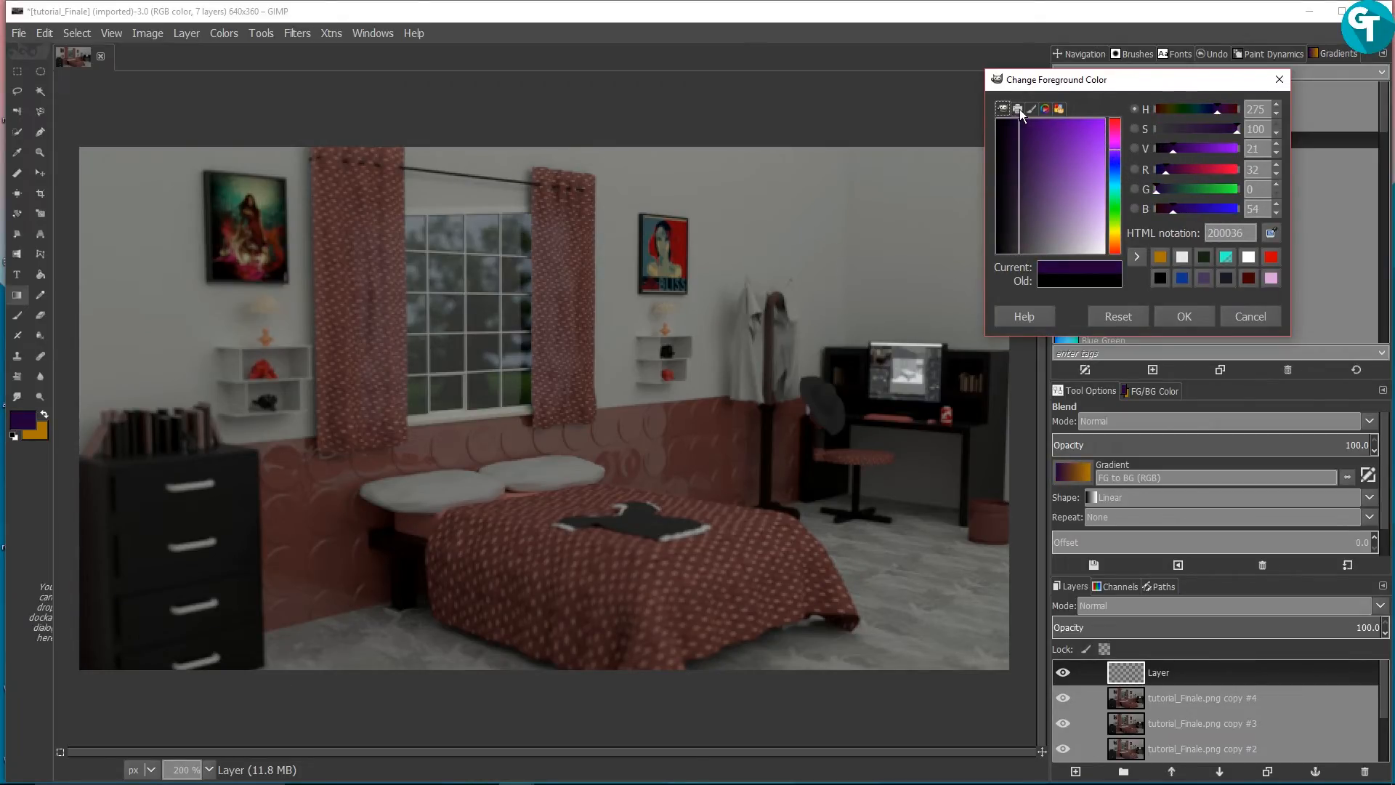
{"action": "left_click", "coordinate": [1195, 316]}
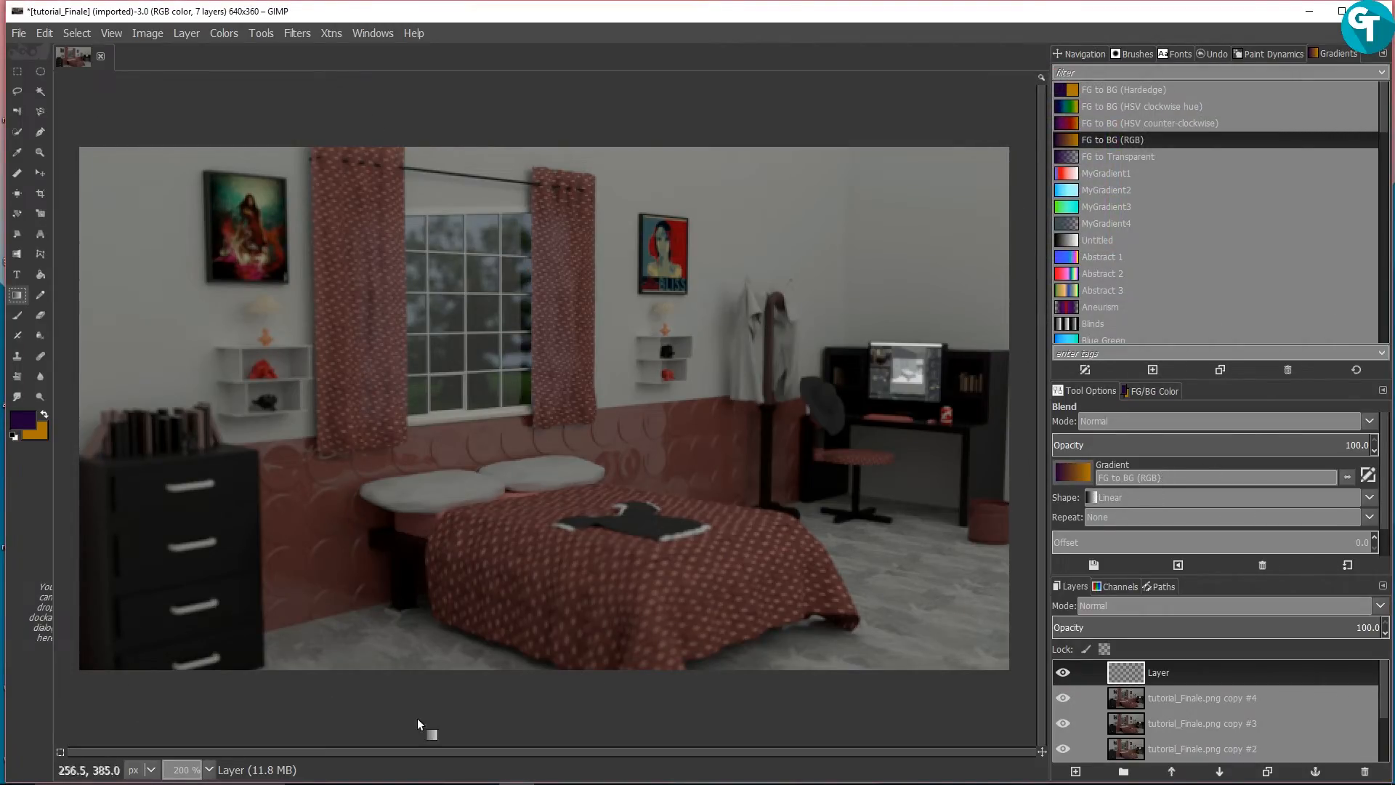
Step: Fill the new layer with a linear FG to BG gradient running from below the canvas's lower edge to above its upper edge
{"action": "left_click_drag", "start_coordinate": [550, 667], "coordinate": [561, 213]}
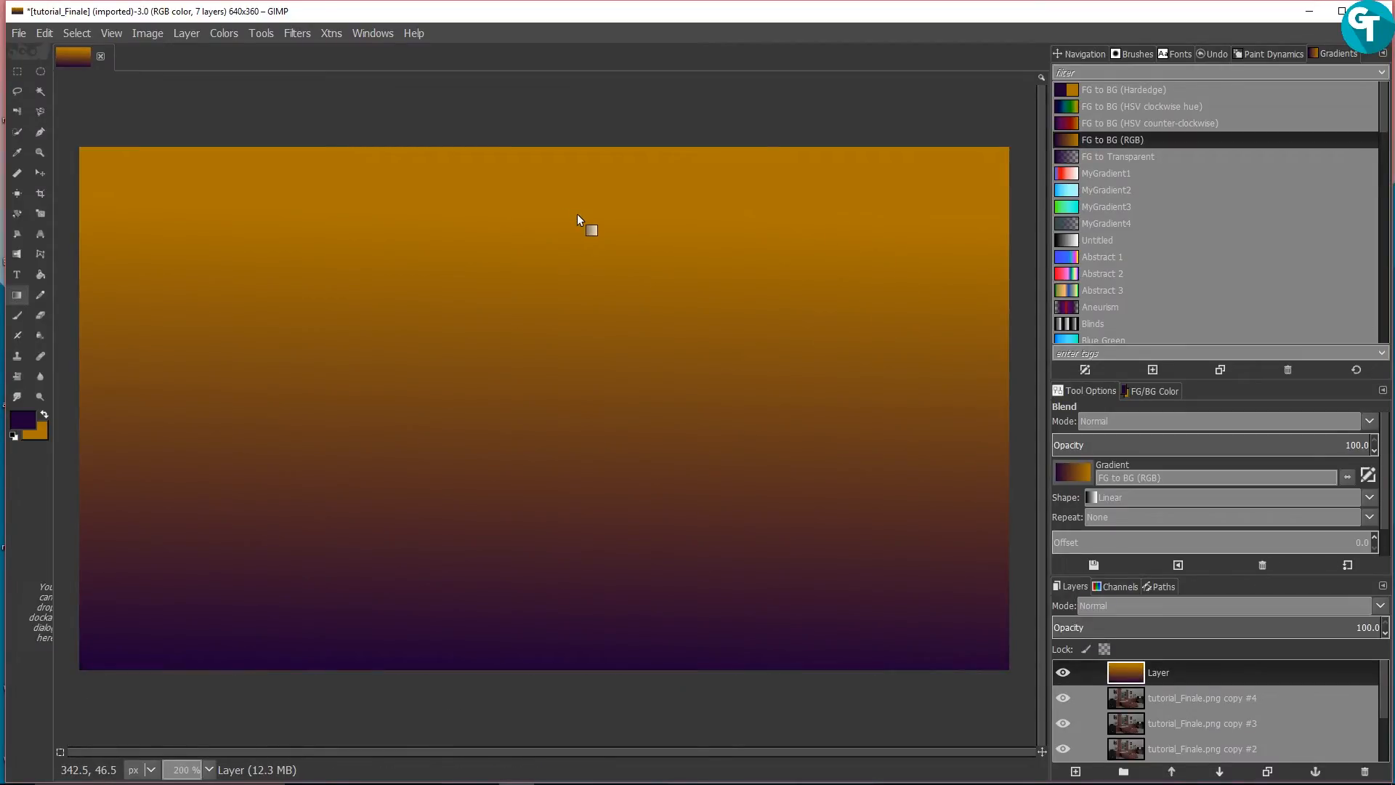
{"action": "key", "text": "ctrl+z"}
{"action": "left_click_drag", "start_coordinate": [577, 691], "coordinate": [594, 81]}
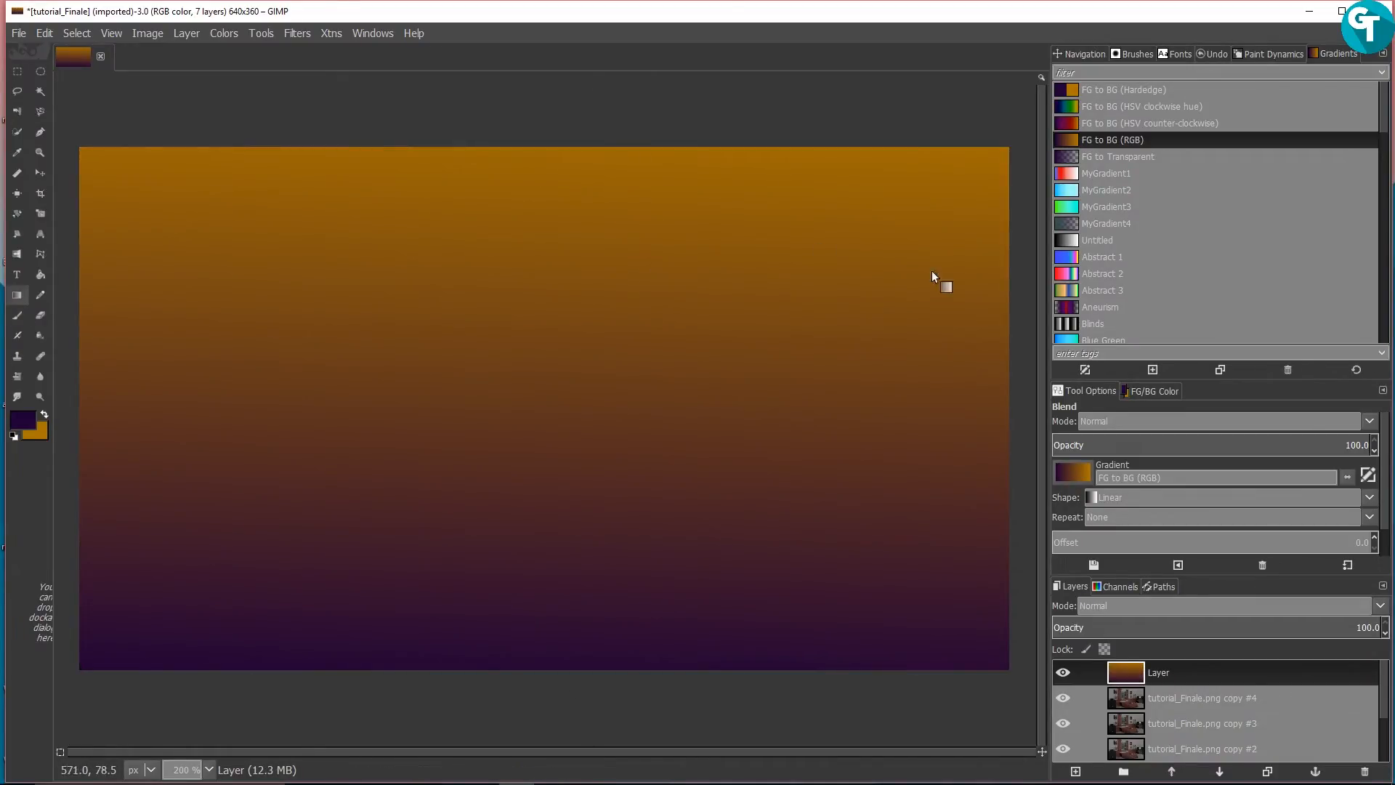
Step: Try Overlay on the gradient layer, settle on Soft light as its blend mode and lower its opacity to about 17.9
{"action": "left_click", "coordinate": [1160, 607]}
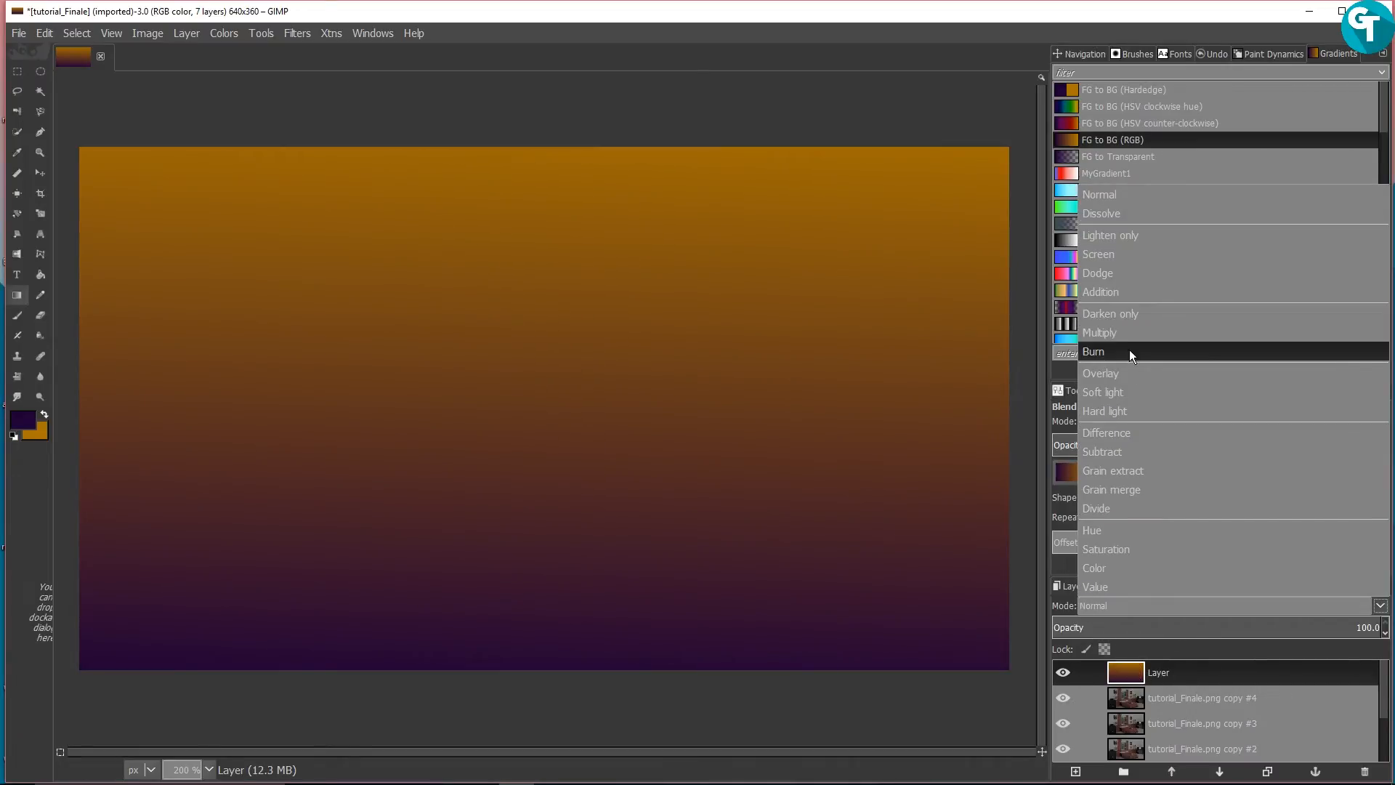
{"action": "left_click", "coordinate": [1130, 372]}
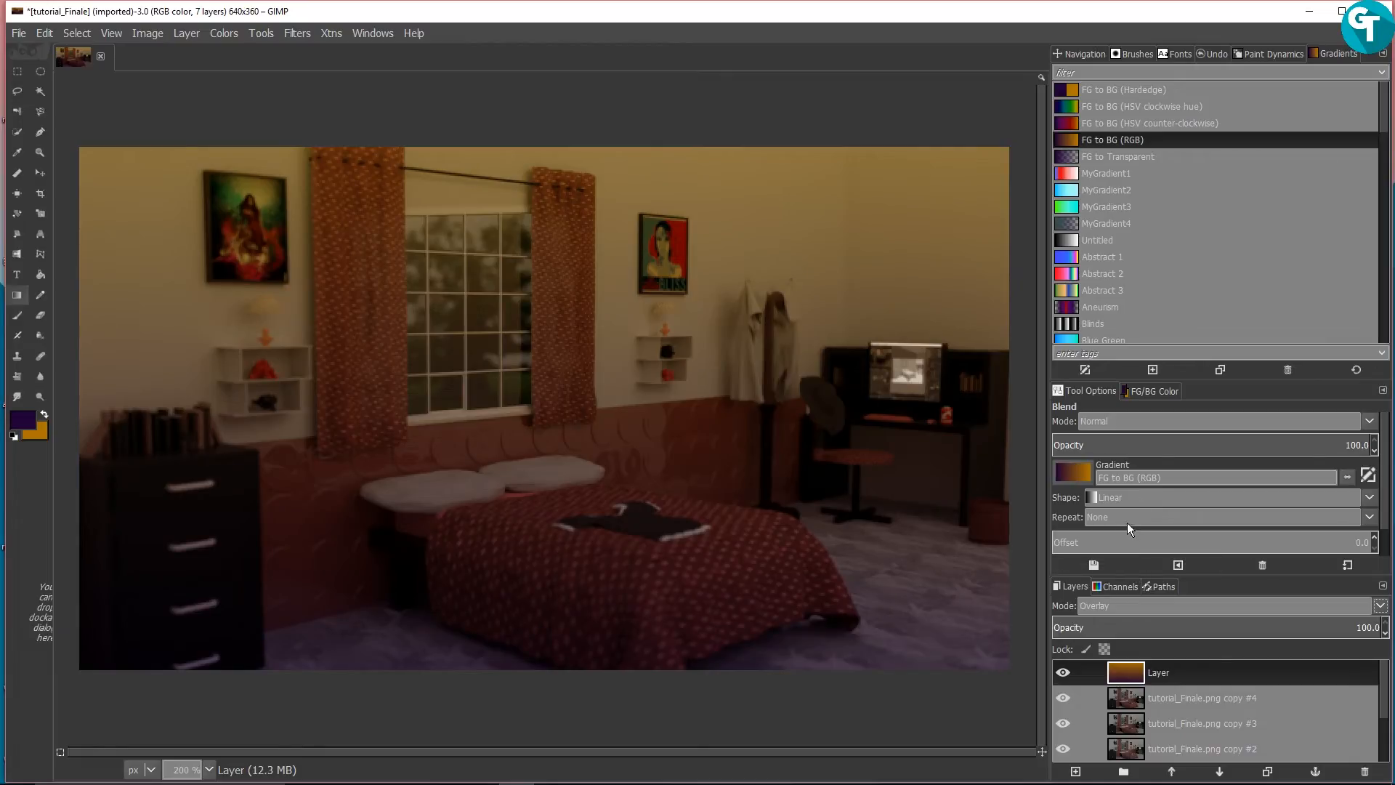
{"action": "left_click", "coordinate": [1146, 603]}
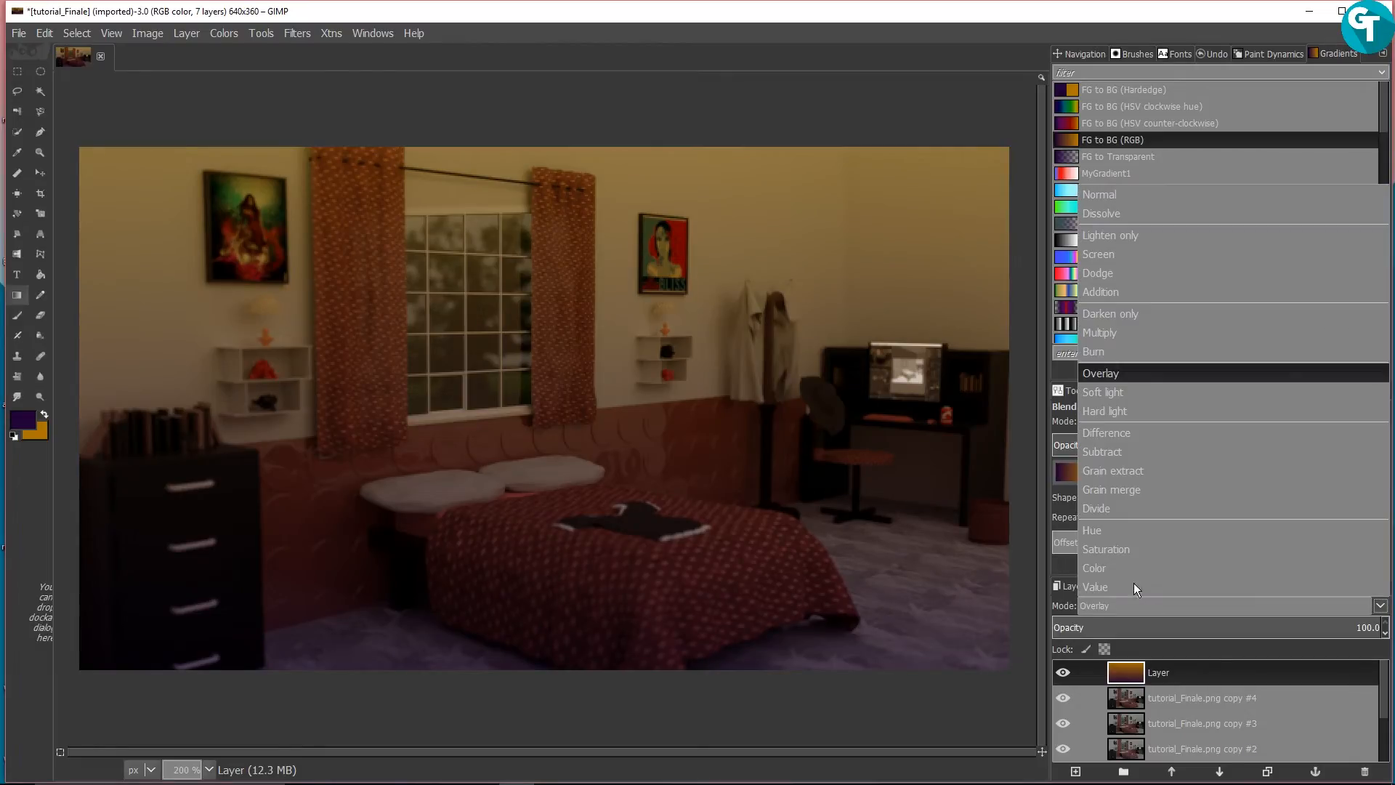
{"action": "left_click", "coordinate": [1134, 383]}
{"action": "left_click_drag", "start_coordinate": [1210, 628], "coordinate": [1160, 632]}
{"action": "scroll", "coordinate": [411, 182], "scroll_direction": "down", "scroll_amount": 3, "text": "ctrl"}
{"action": "key", "text": "1"}
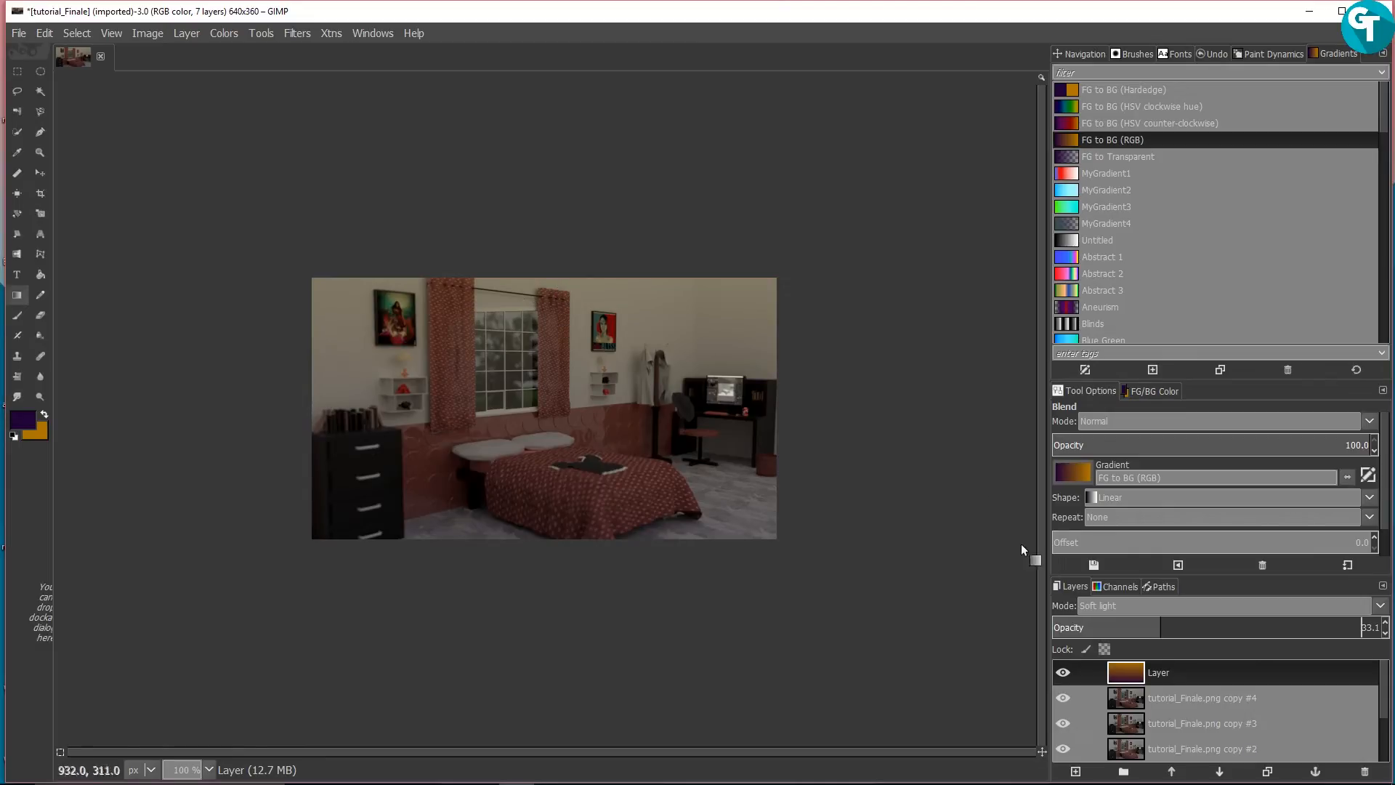
{"action": "left_click_drag", "start_coordinate": [1151, 622], "coordinate": [1111, 631]}
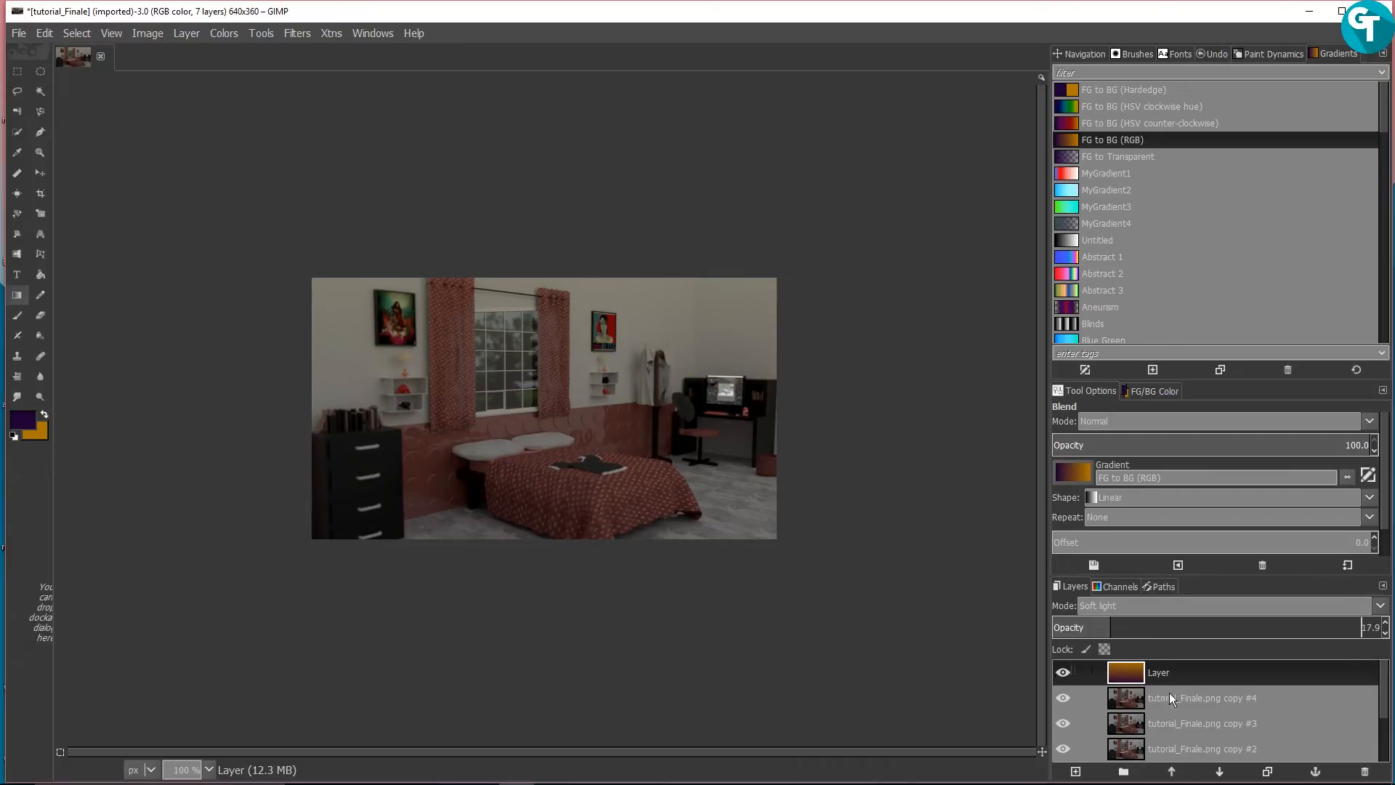
Step: Add a new transparent layer above the gradient layer and start the GEGL vignette operation on it
{"action": "left_click", "coordinate": [1076, 771]}
{"action": "left_click", "coordinate": [1082, 760]}
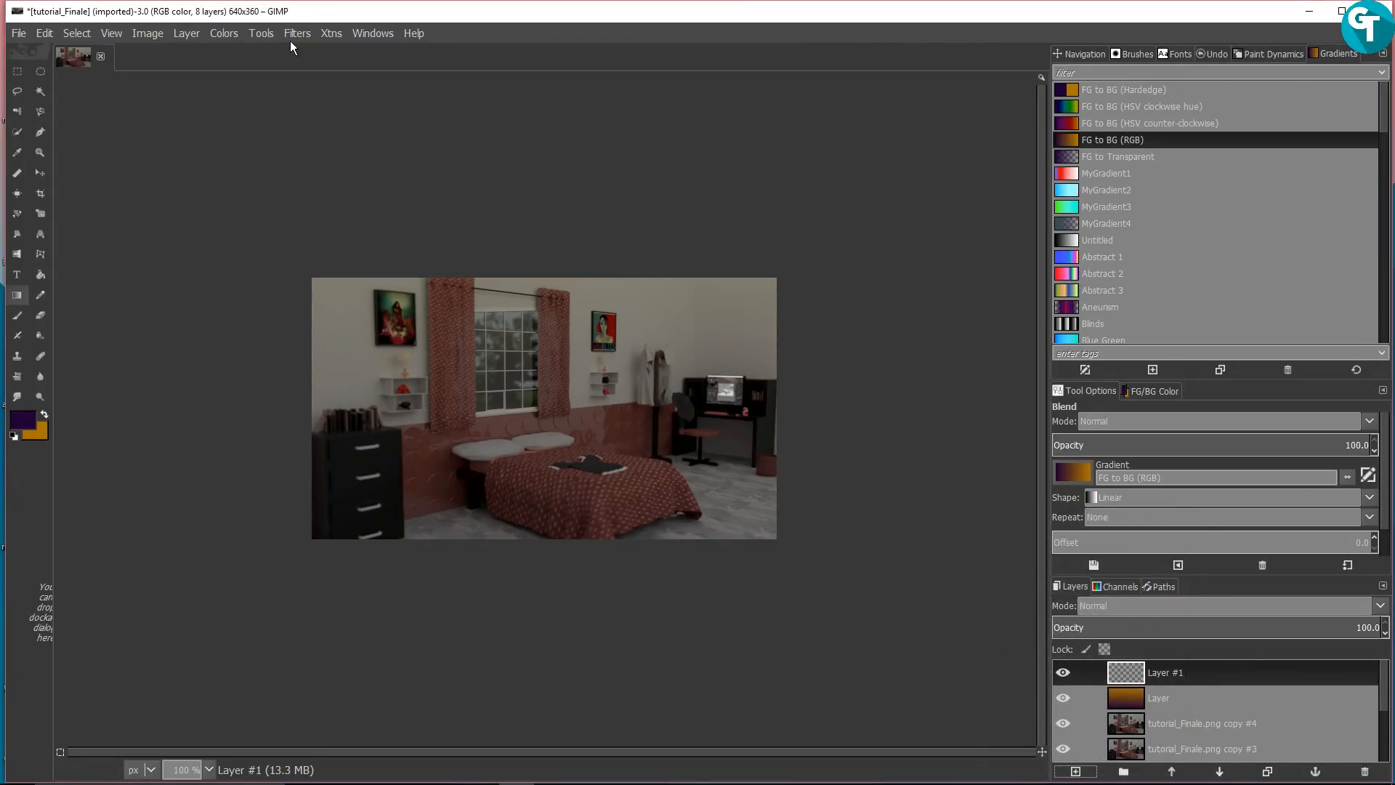
{"action": "left_click", "coordinate": [261, 34]}
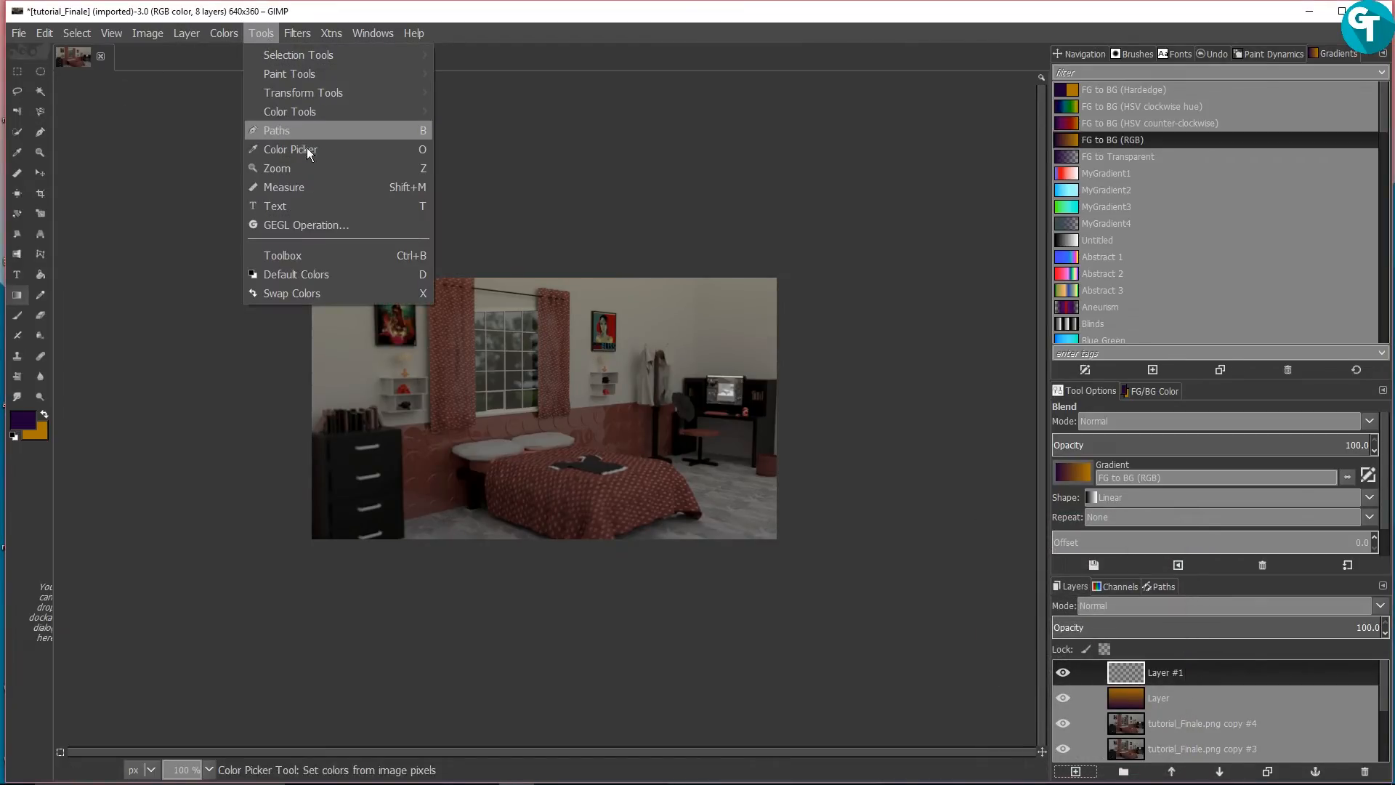
{"action": "left_click", "coordinate": [337, 228]}
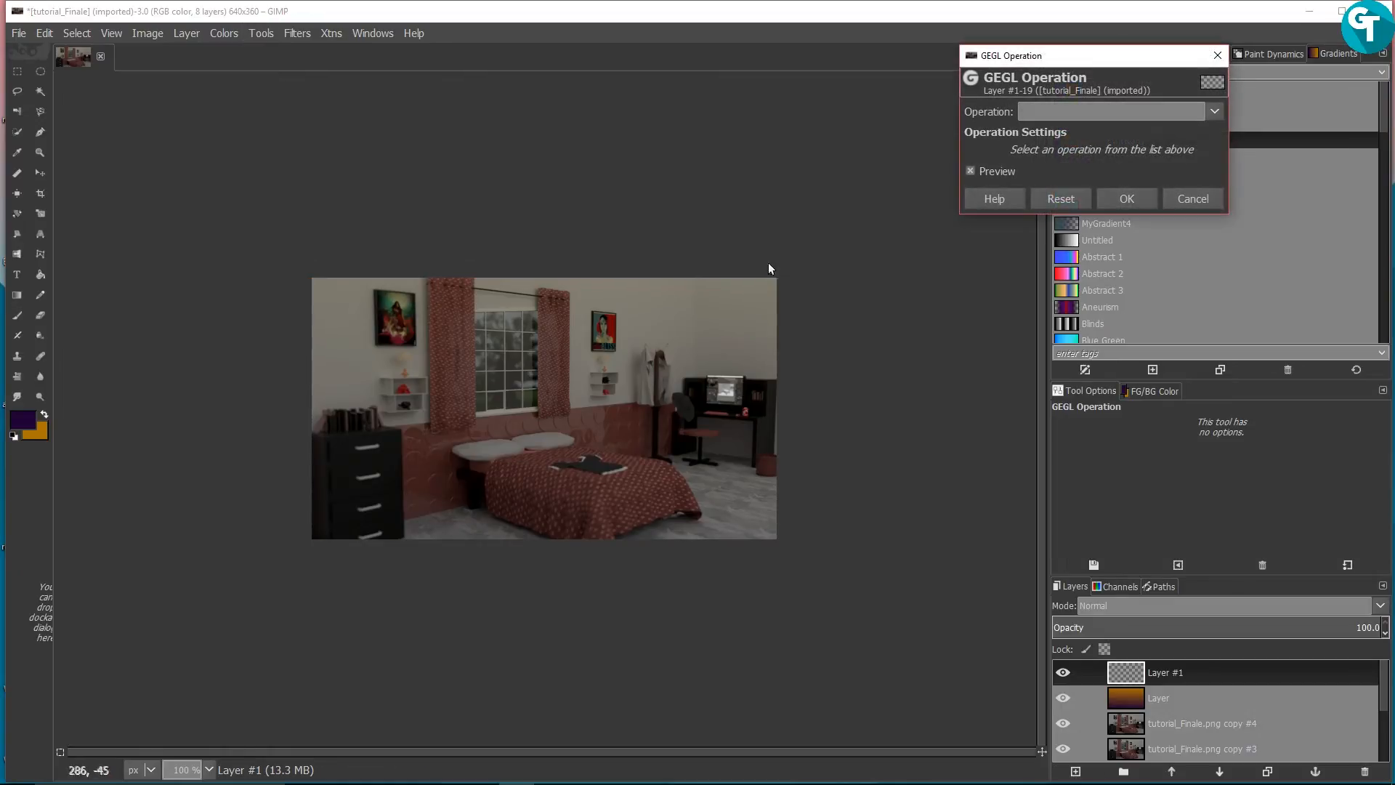
{"action": "left_click", "coordinate": [1094, 110]}
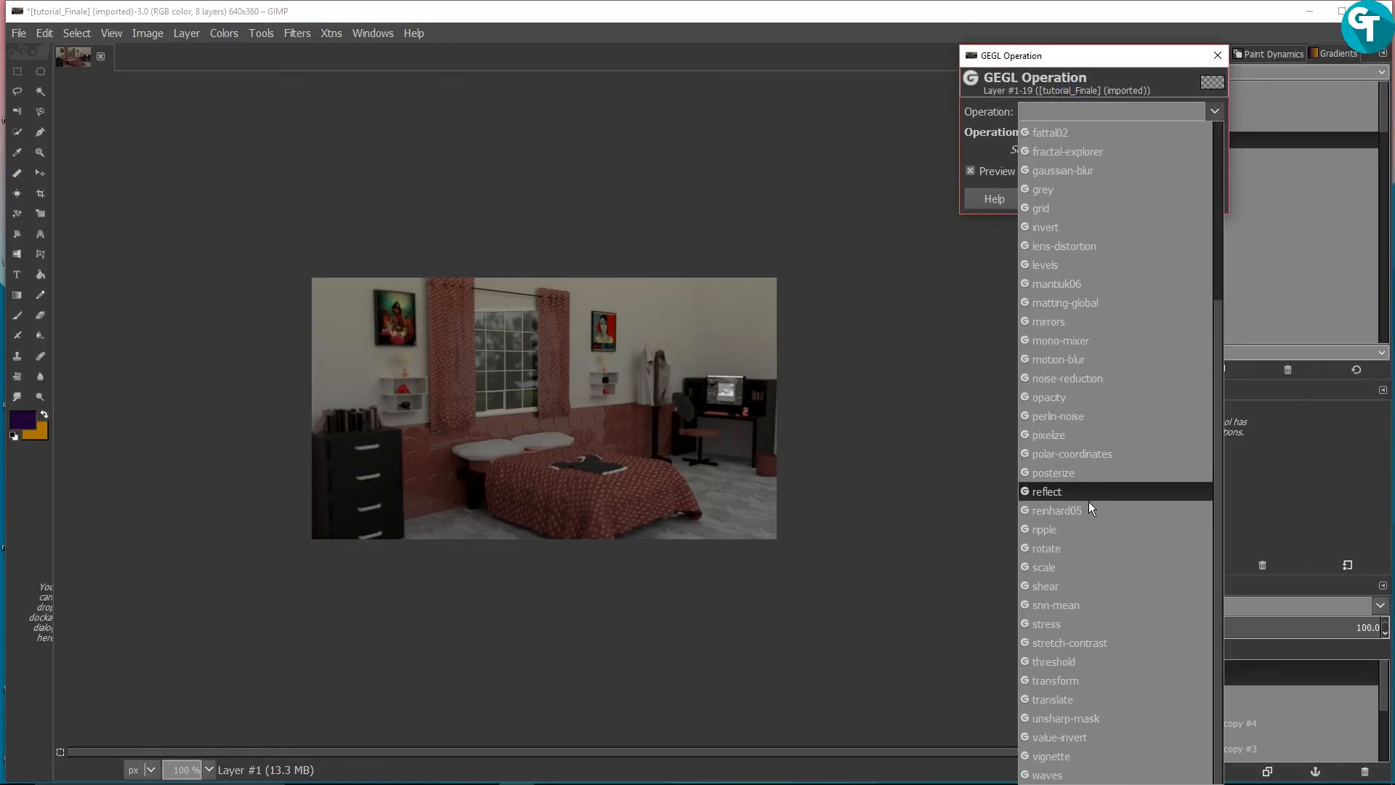
{"action": "left_click", "coordinate": [1077, 755]}
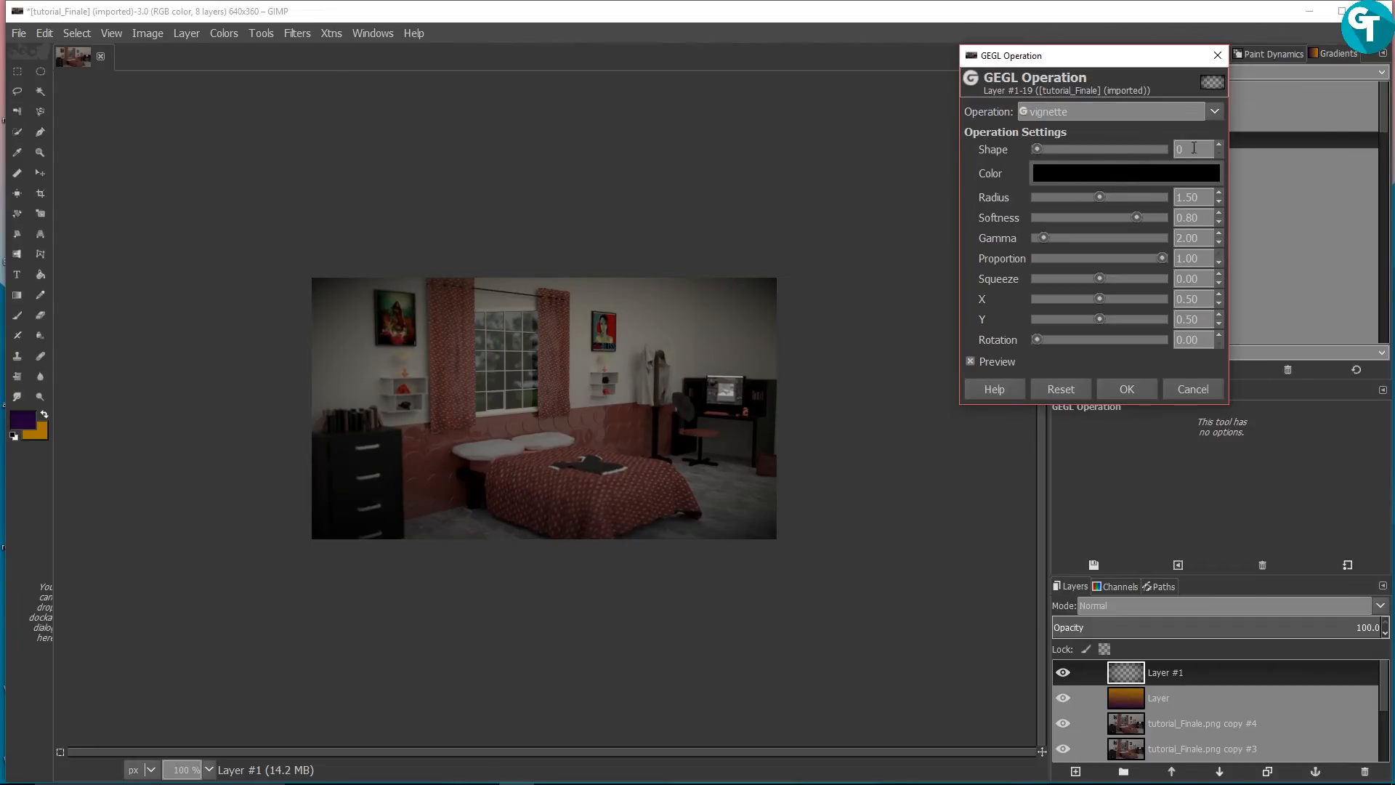
Step: Try the vignette's available shapes and settle on shape 1
{"action": "left_click", "coordinate": [1218, 146]}
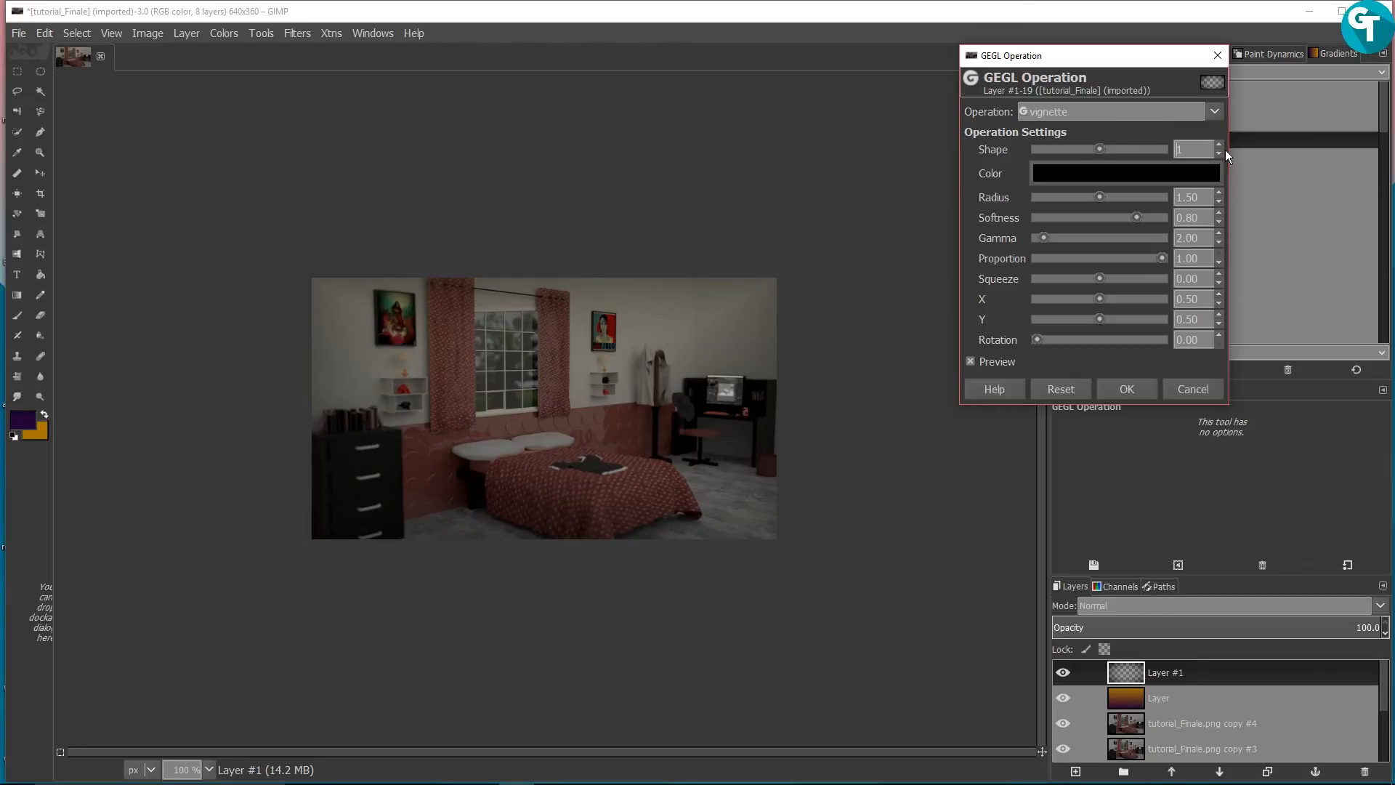
{"action": "left_click", "coordinate": [1219, 145]}
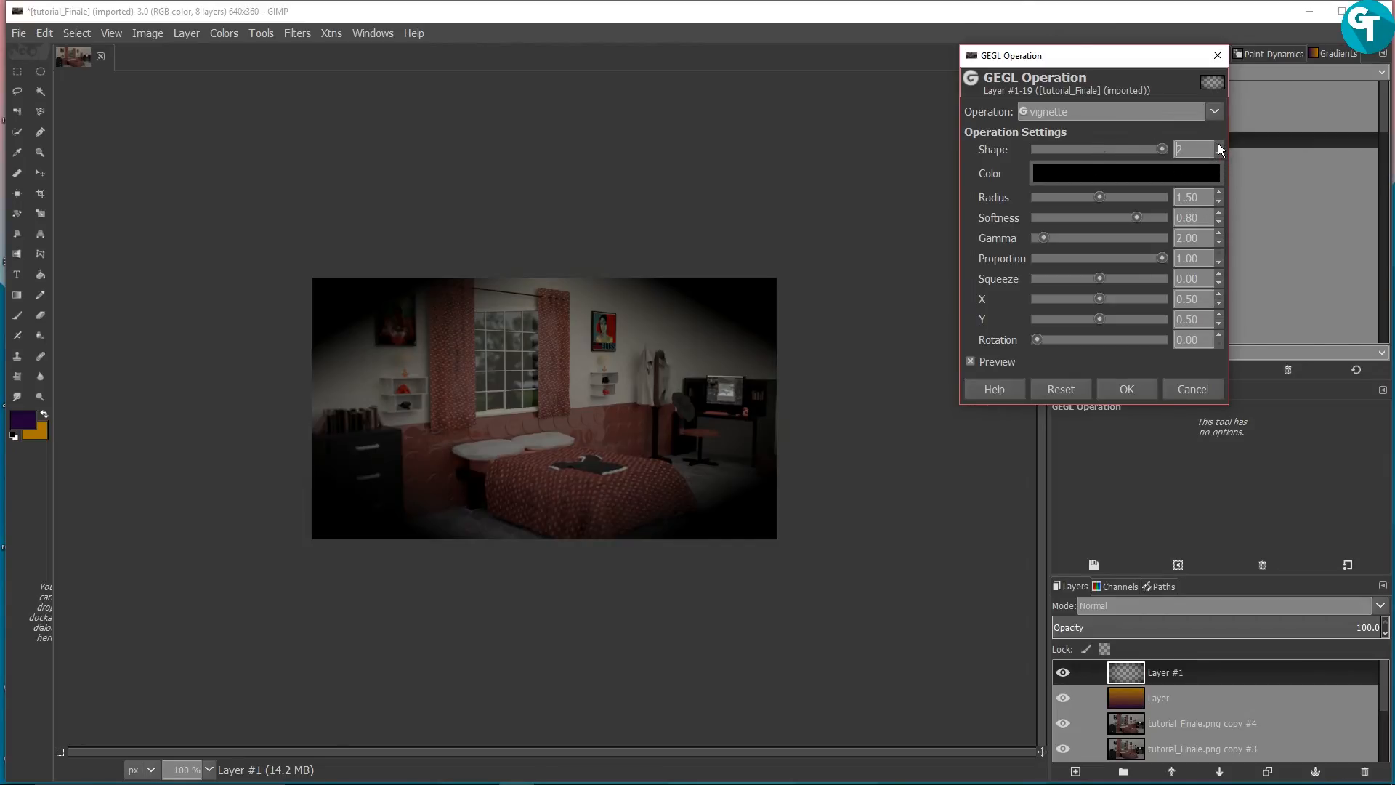
{"action": "left_click", "coordinate": [1220, 151]}
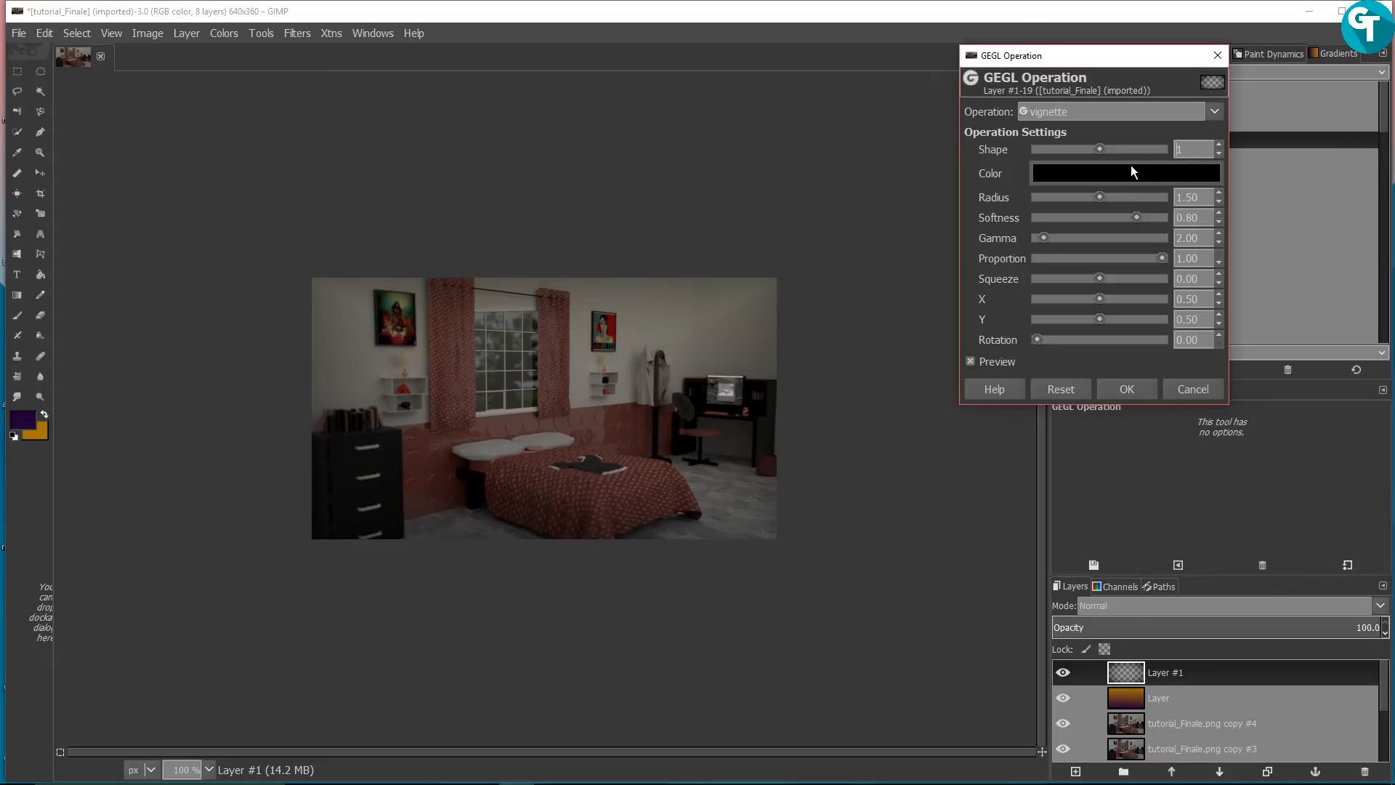
Step: Try several vignette radii and settle on 1.50, then set the softness to 0.87 and apply the operation
{"action": "mouse_move", "coordinate": [1099, 197]}
{"action": "left_mouse_down"}
{"action": "mouse_move", "coordinate": [1112, 197]}
{"action": "mouse_move", "coordinate": [1087, 199]}
{"action": "left_mouse_up"}
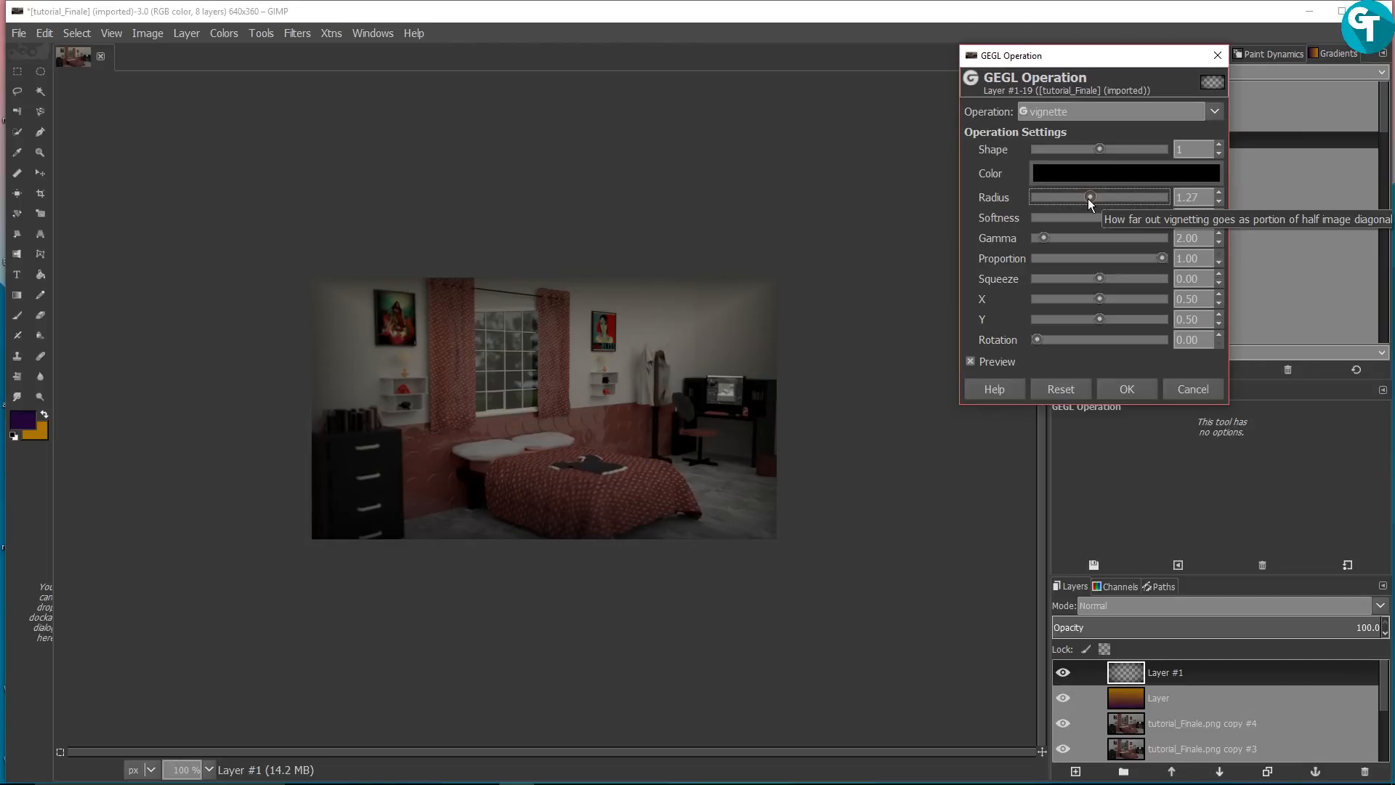
{"action": "left_click_drag", "start_coordinate": [1087, 198], "coordinate": [1101, 198]}
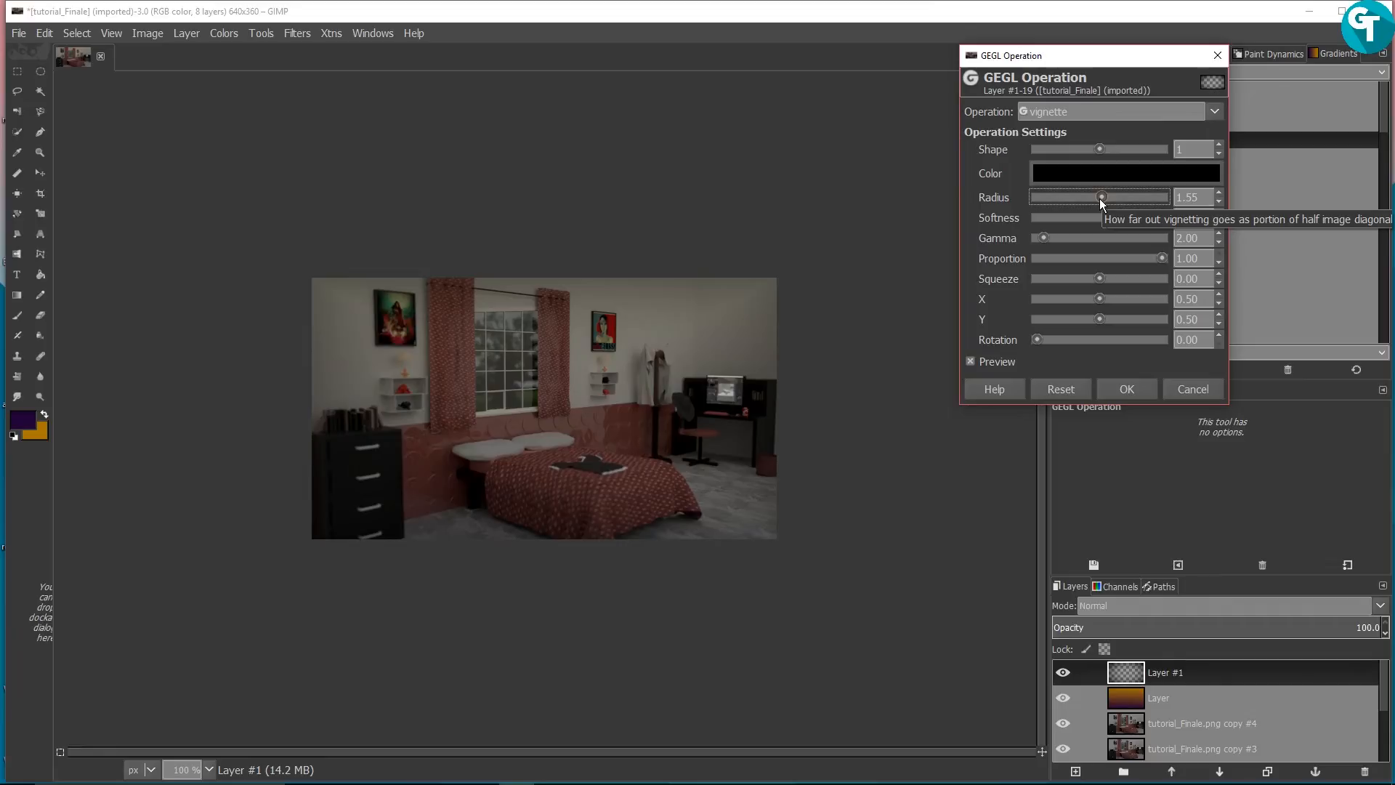
{"action": "left_click", "coordinate": [1219, 200]}
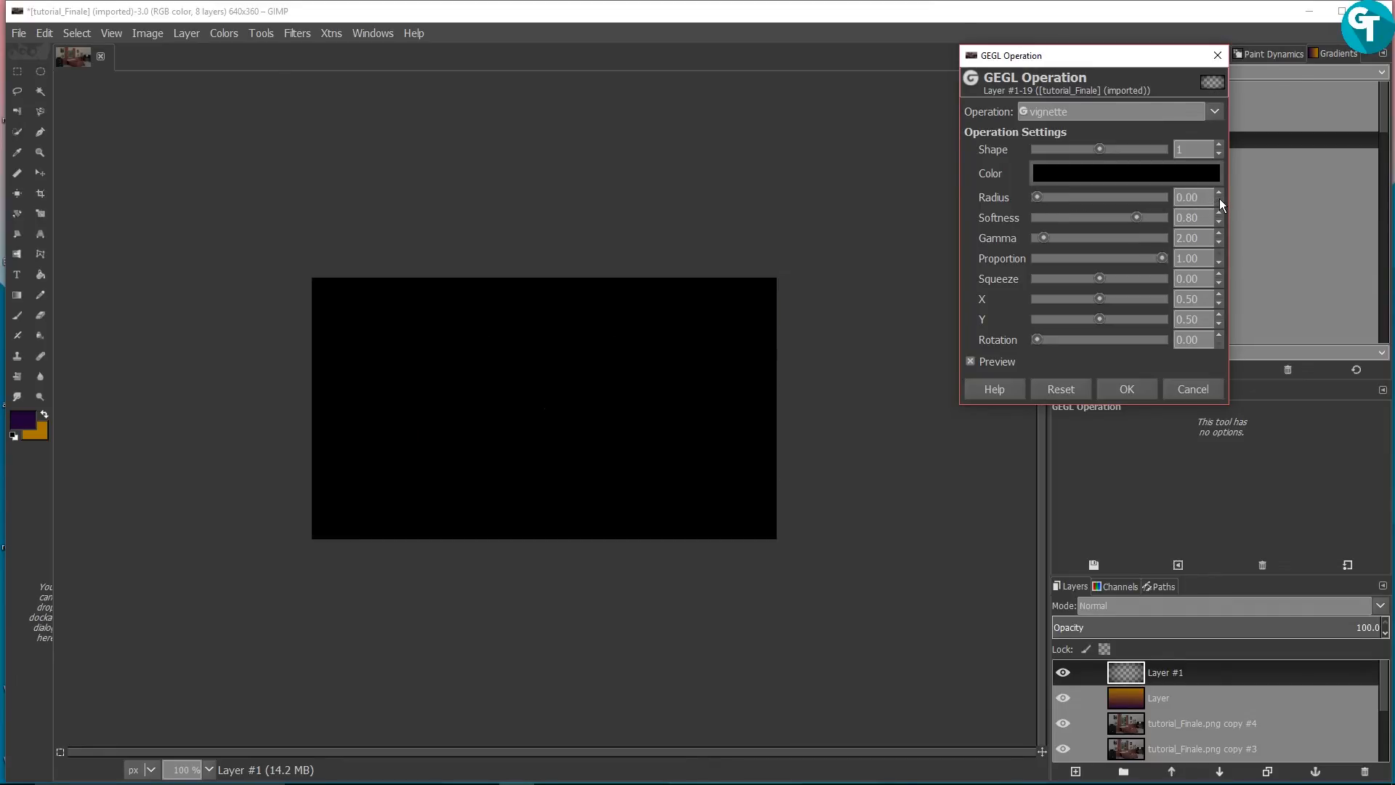
{"action": "left_click", "coordinate": [1219, 194]}
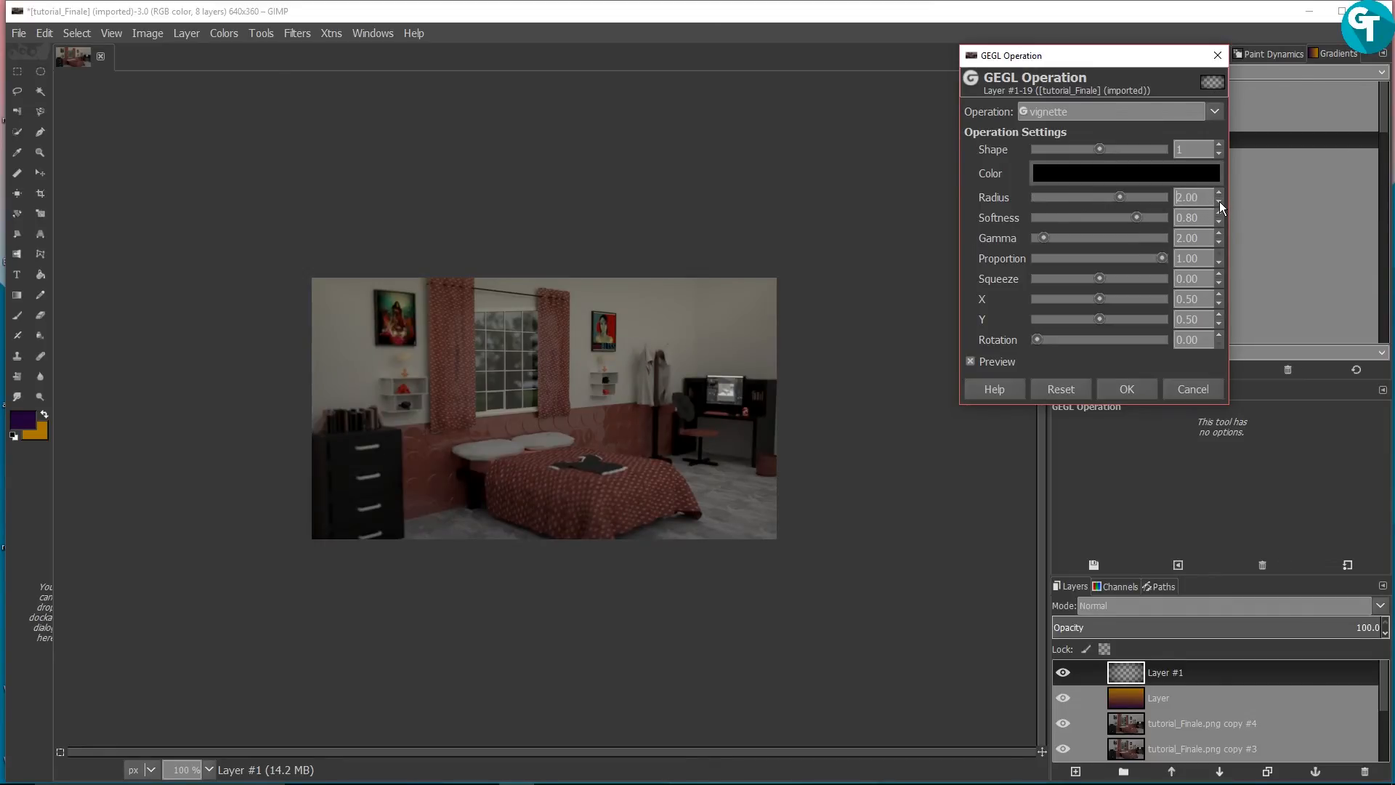
{"action": "left_click", "coordinate": [1219, 202]}
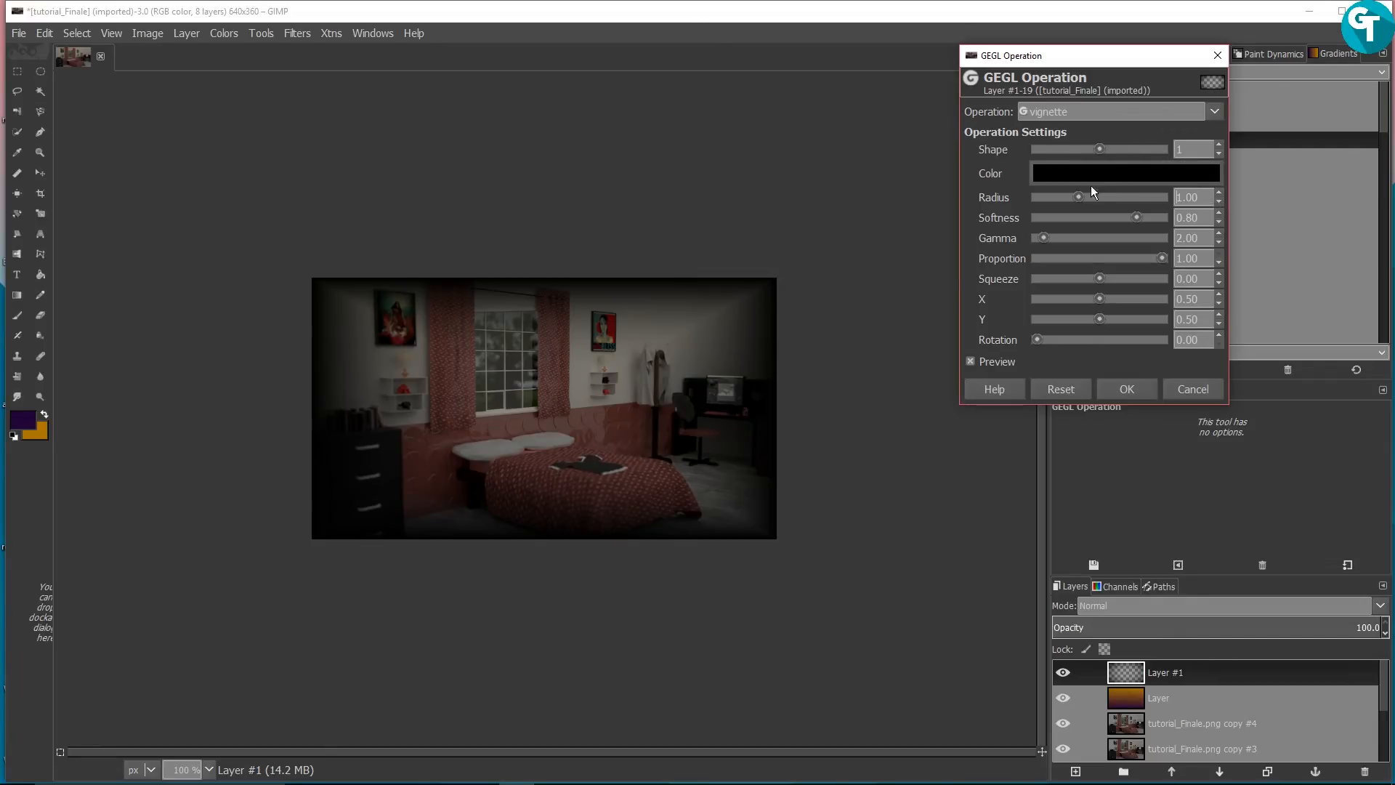
{"action": "left_click_drag", "start_coordinate": [1081, 195], "coordinate": [1093, 197]}
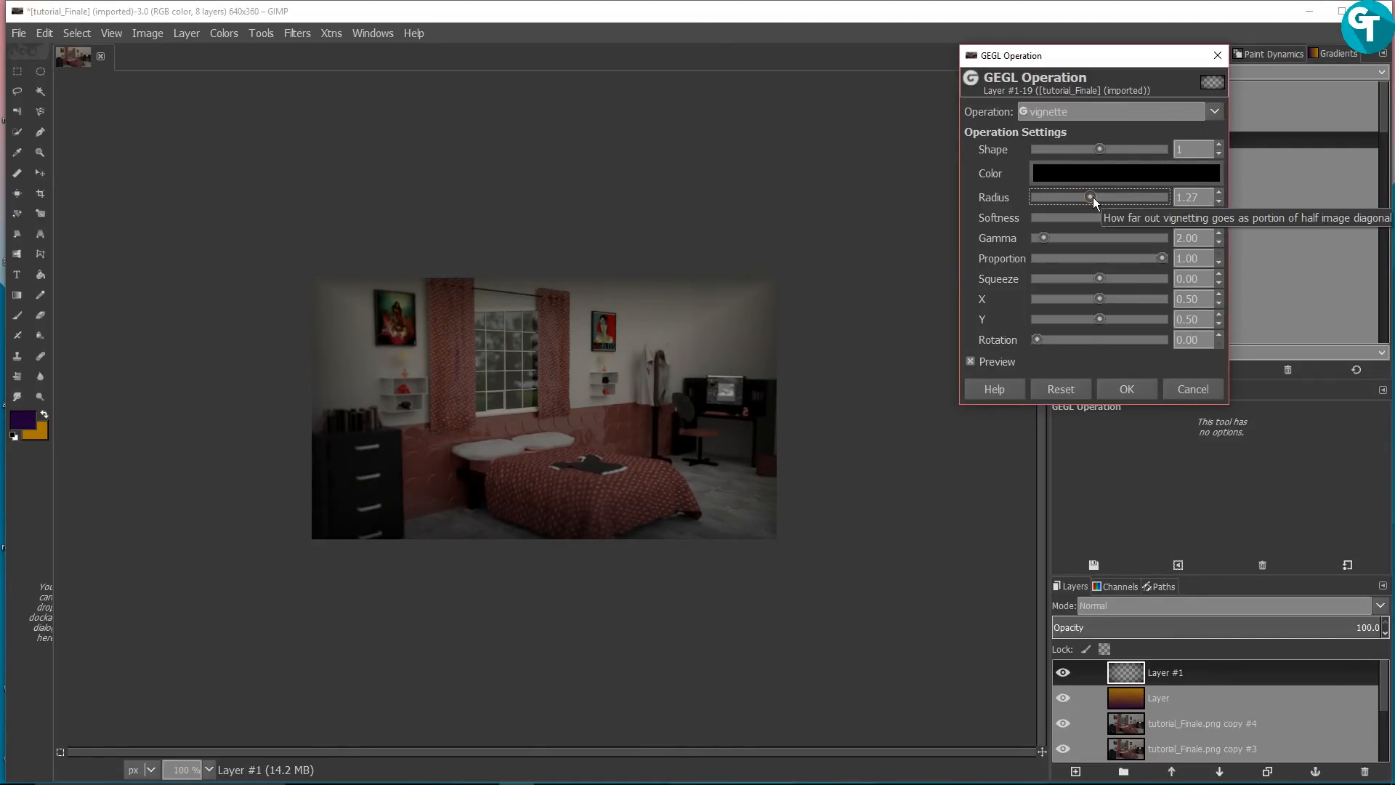
{"action": "left_click_drag", "start_coordinate": [1093, 198], "coordinate": [1101, 198]}
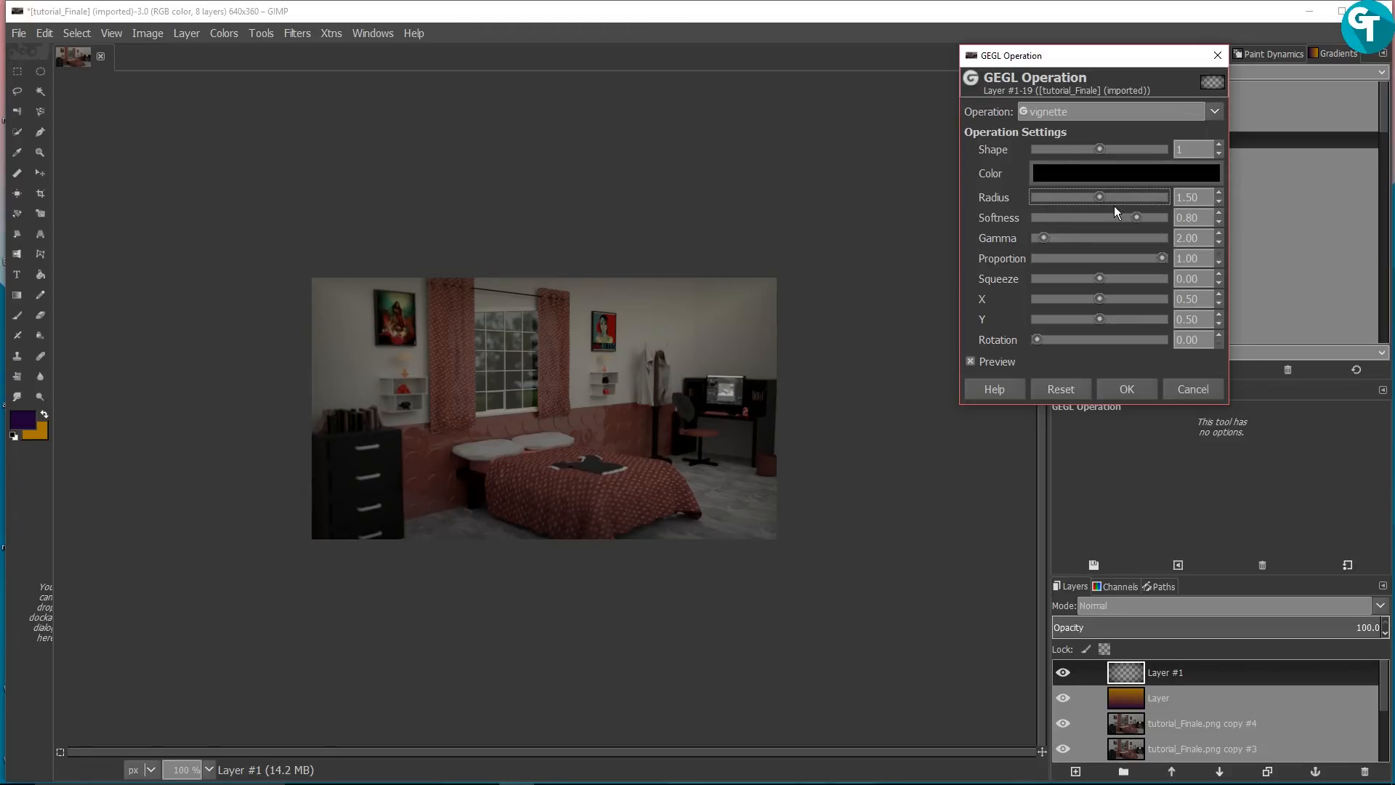
{"action": "left_click_drag", "start_coordinate": [1135, 218], "coordinate": [1149, 218]}
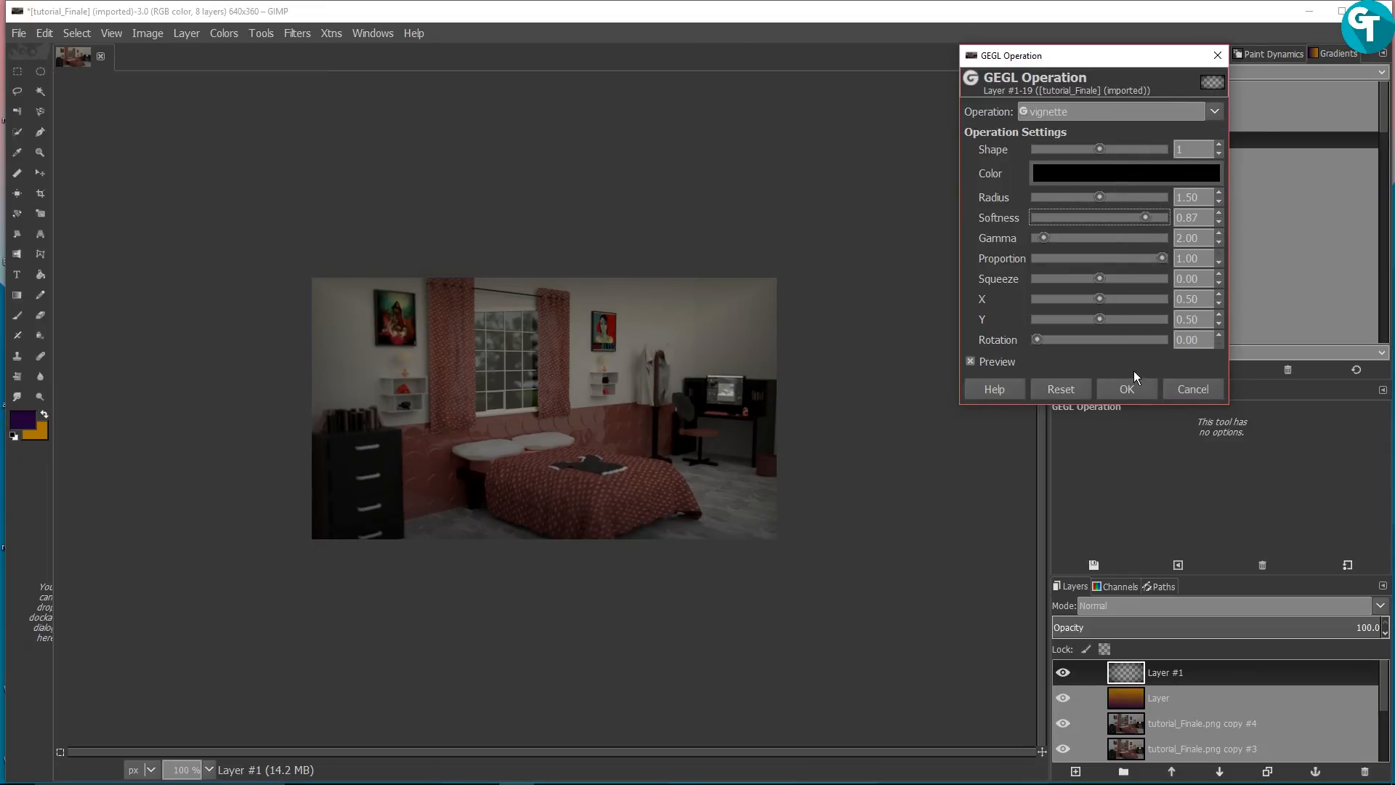
{"action": "left_click", "coordinate": [1127, 389]}
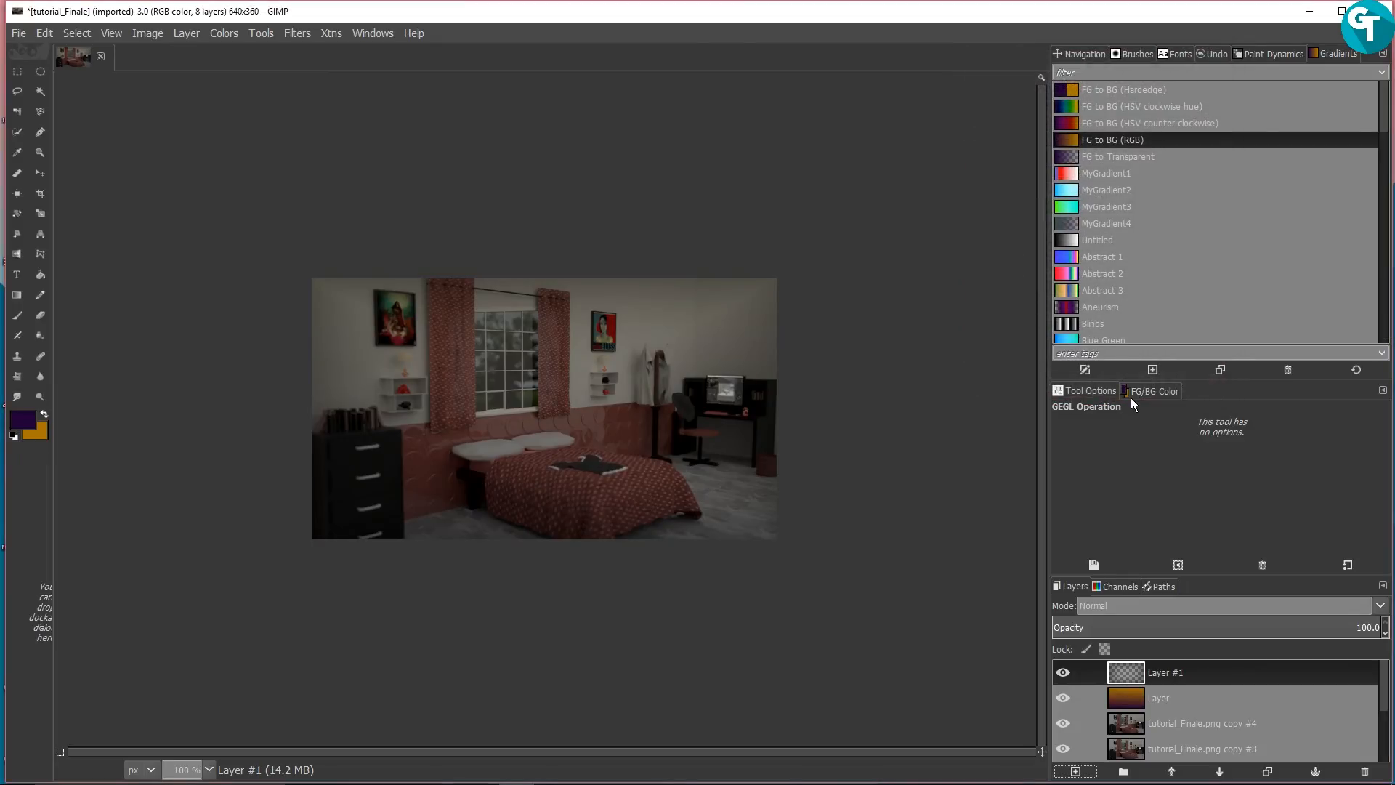
Step: Set the vignette layer's blend mode to Multiply and its opacity to about 64.9, and show the navigation preview
{"action": "left_click", "coordinate": [1151, 608]}
{"action": "left_click", "coordinate": [1140, 330]}
{"action": "left_click_drag", "start_coordinate": [1214, 628], "coordinate": [1262, 632]}
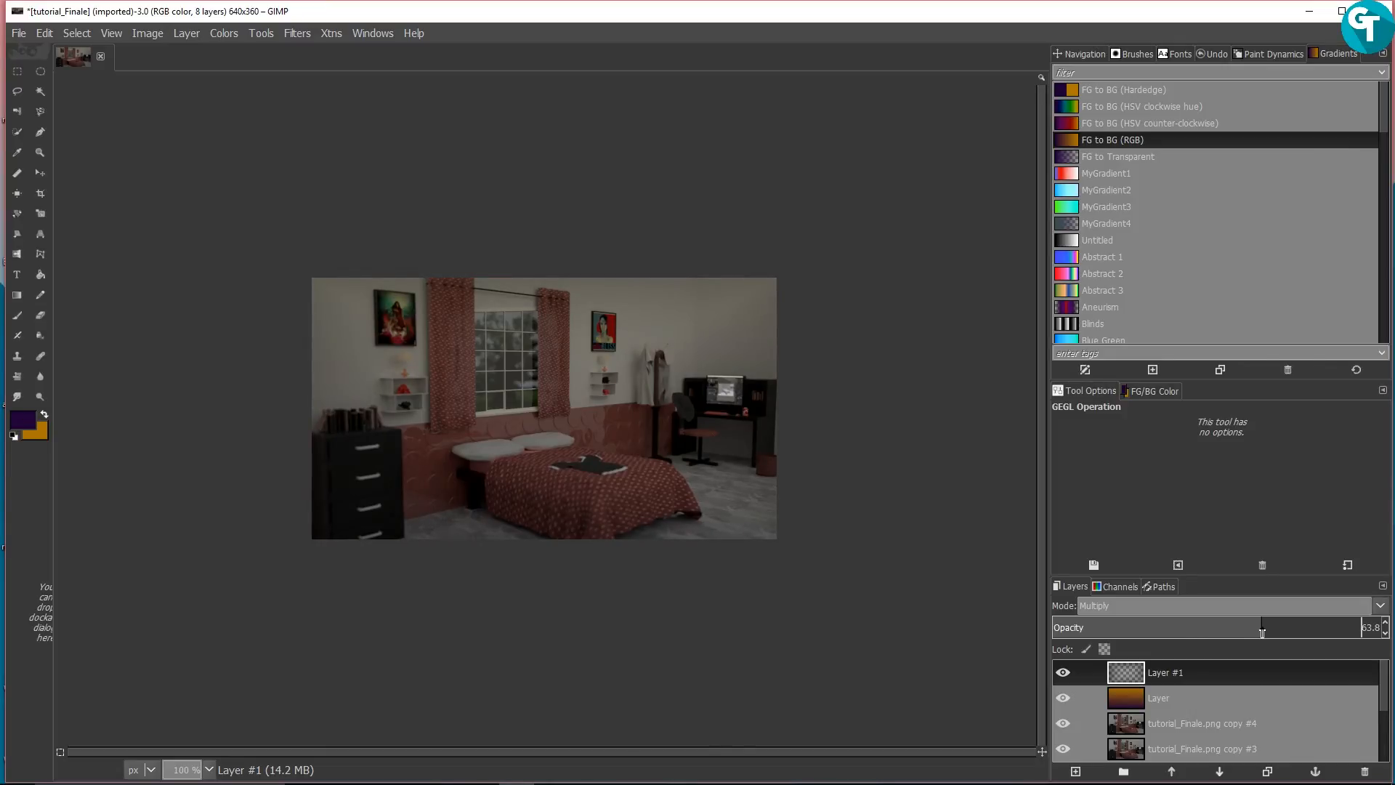
{"action": "left_click_drag", "start_coordinate": [1262, 632], "coordinate": [1265, 632]}
{"action": "left_click", "coordinate": [1082, 61]}
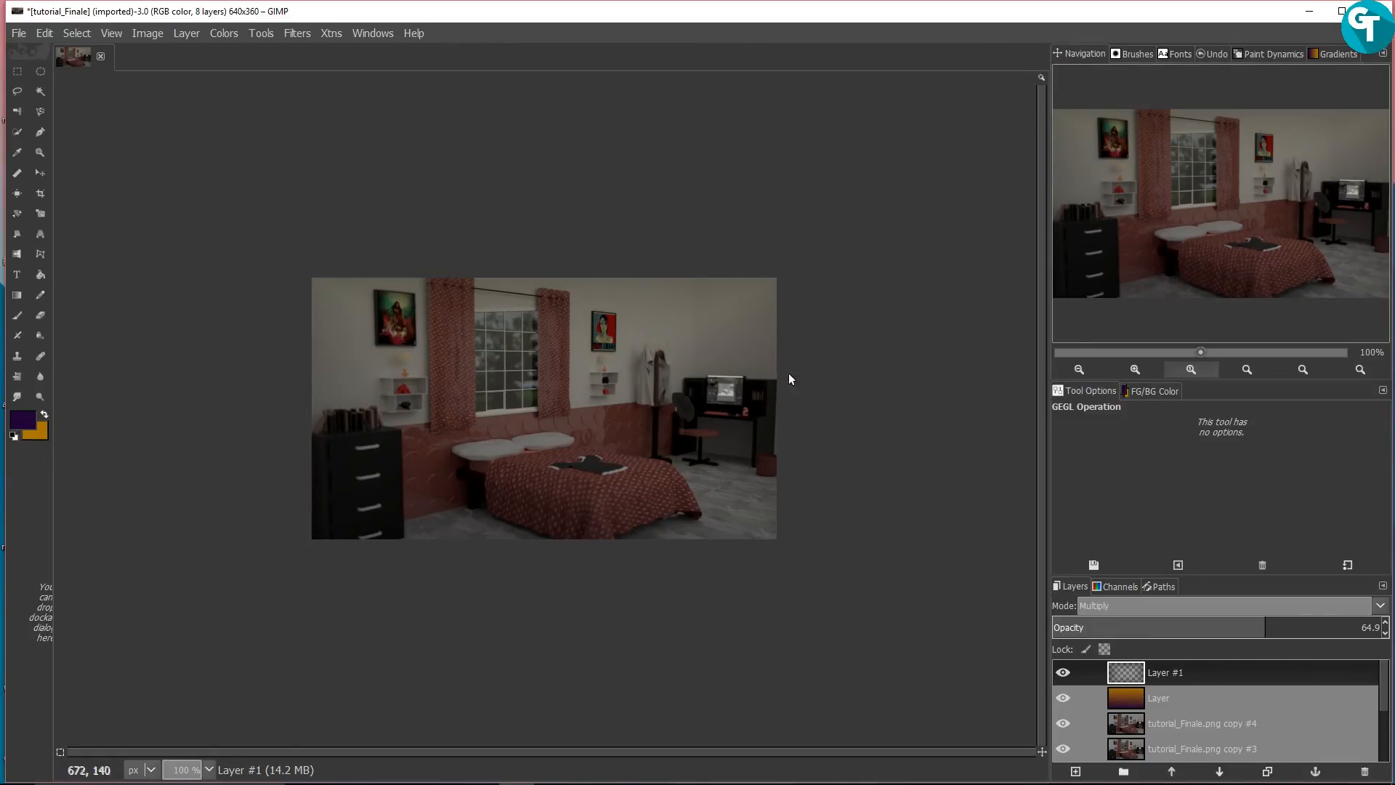
Step: Add the text "GimpTOOTS" near the lower edge of the bed and set its size to 20 px
{"action": "left_click", "coordinate": [17, 275]}
{"action": "left_click", "coordinate": [593, 508]}
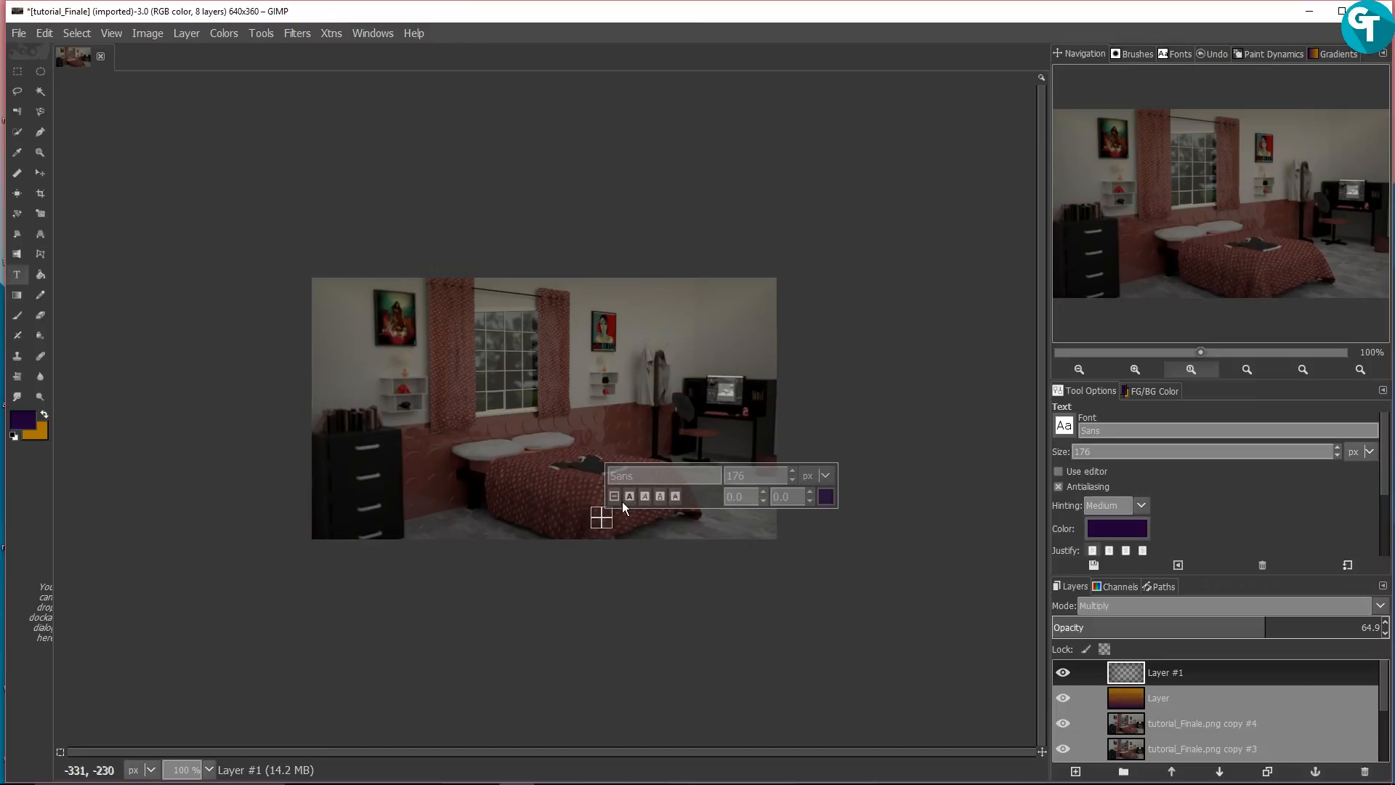
{"action": "type", "text": "Gim"}
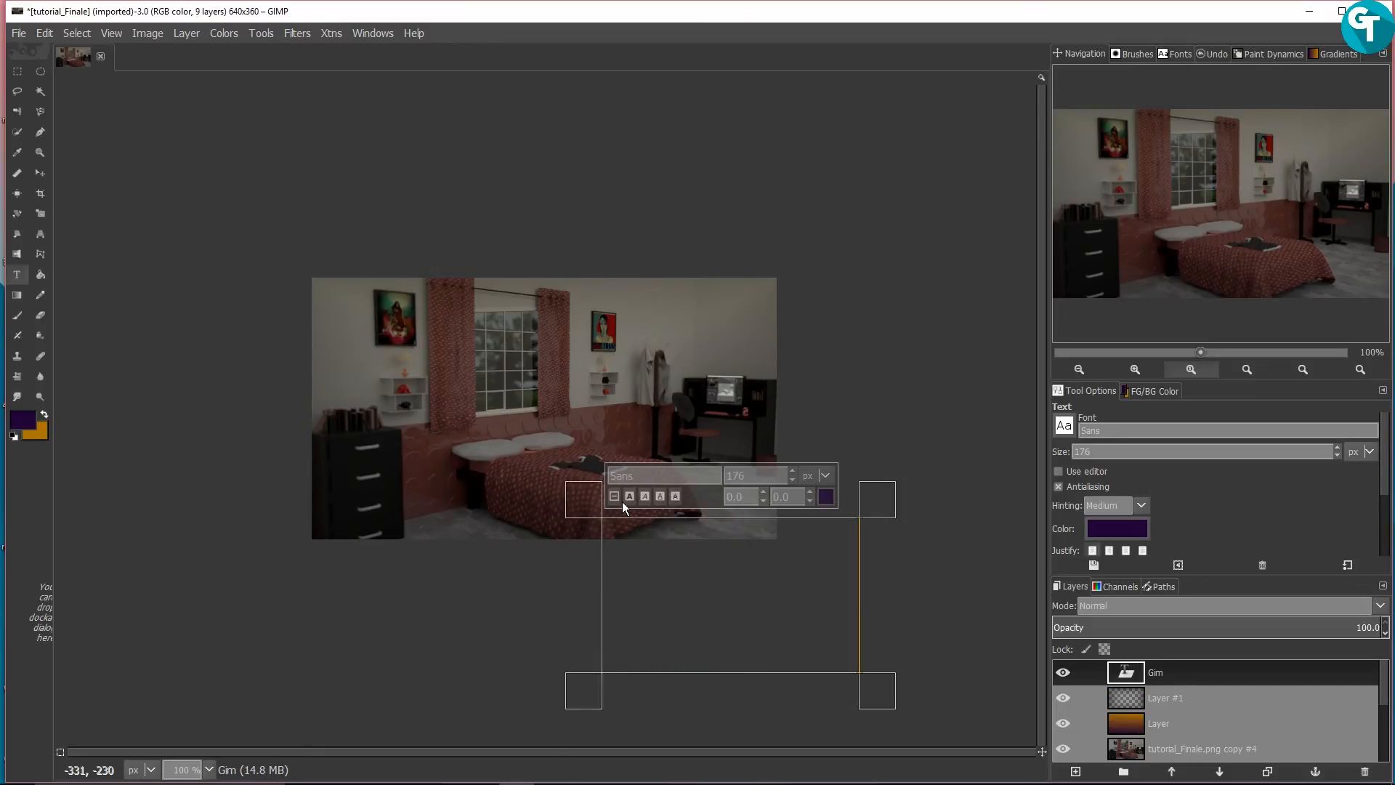
{"action": "type", "text": "pTOOTS"}
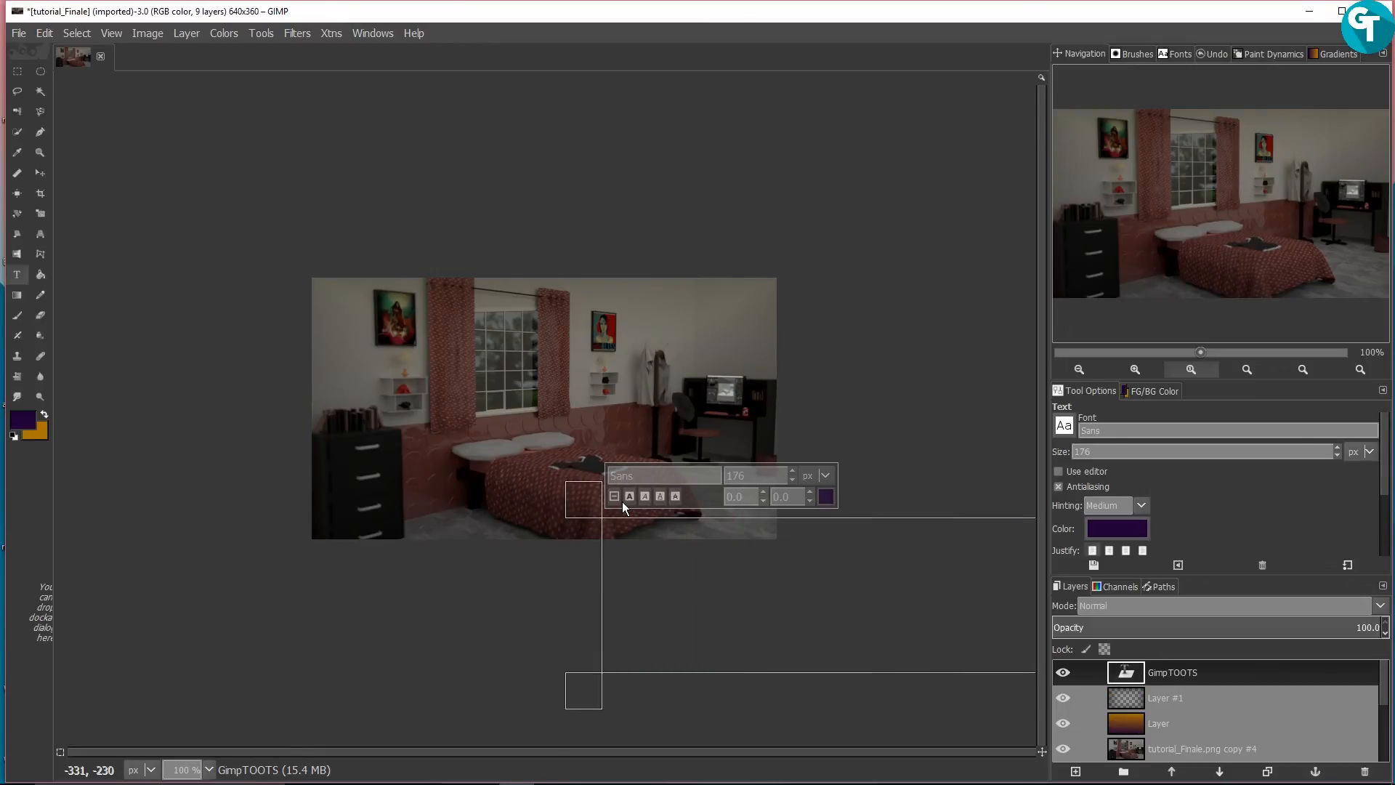
{"action": "double_click", "coordinate": [630, 566]}
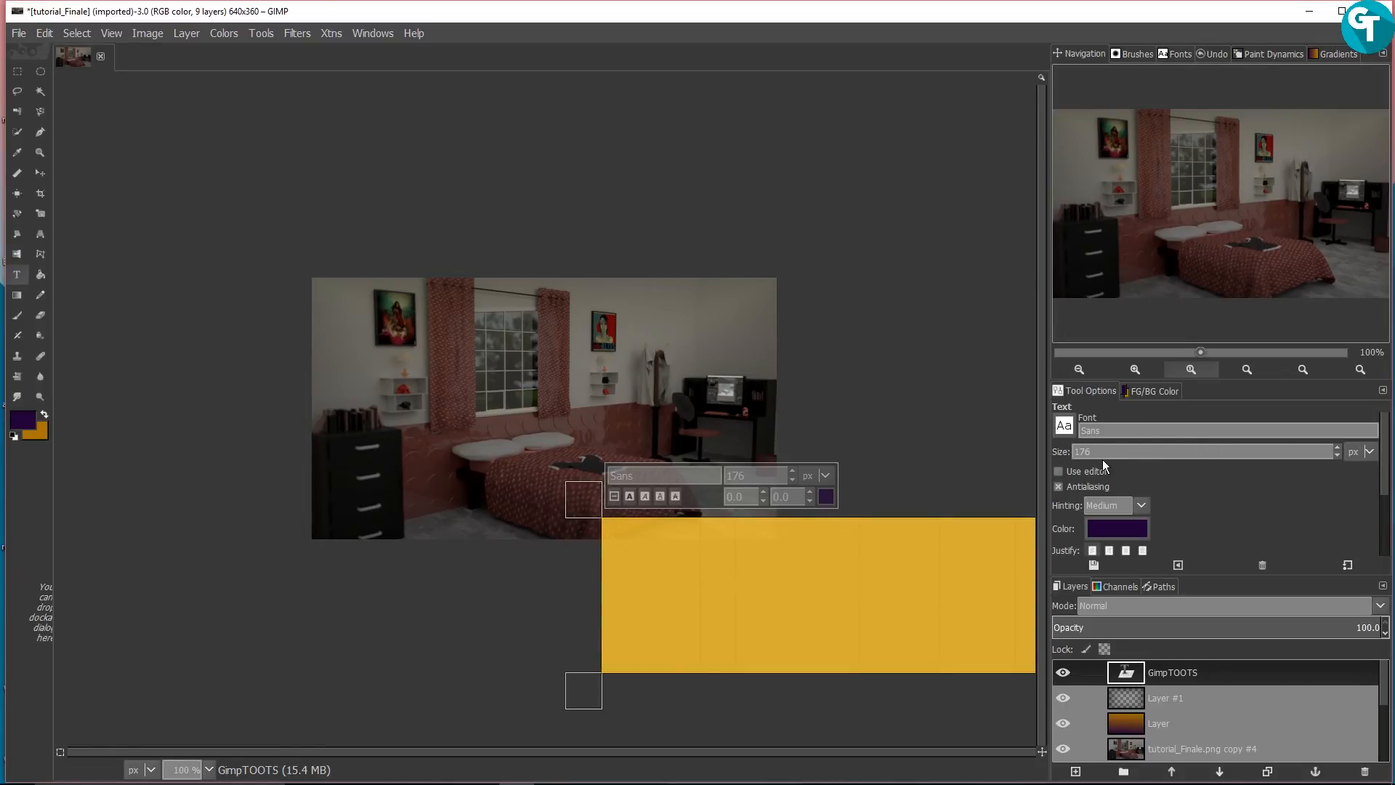
{"action": "left_click", "coordinate": [1337, 455]}
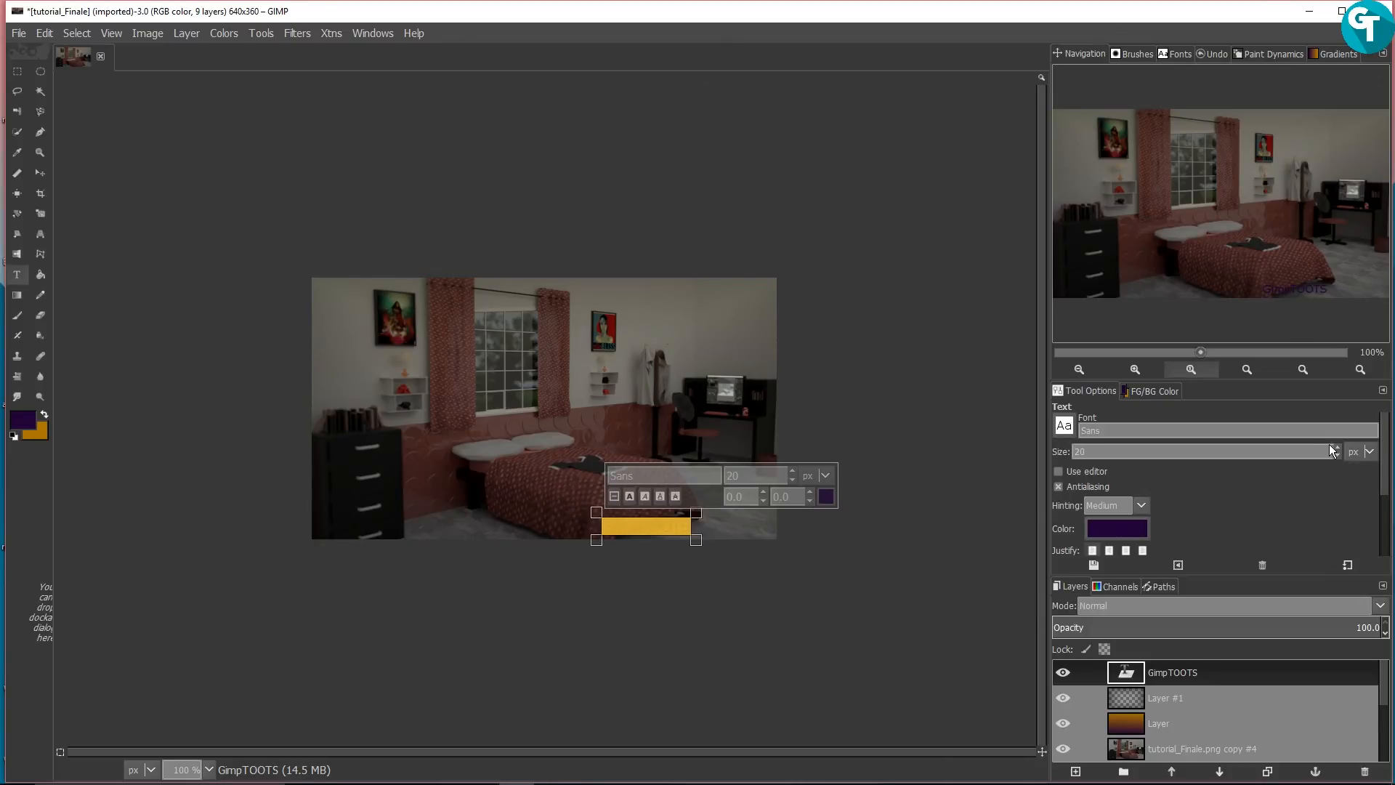
Step: Try the Orator Std font on the GimpTOOTS text and check how it looks on the image
{"action": "left_click", "coordinate": [1063, 426]}
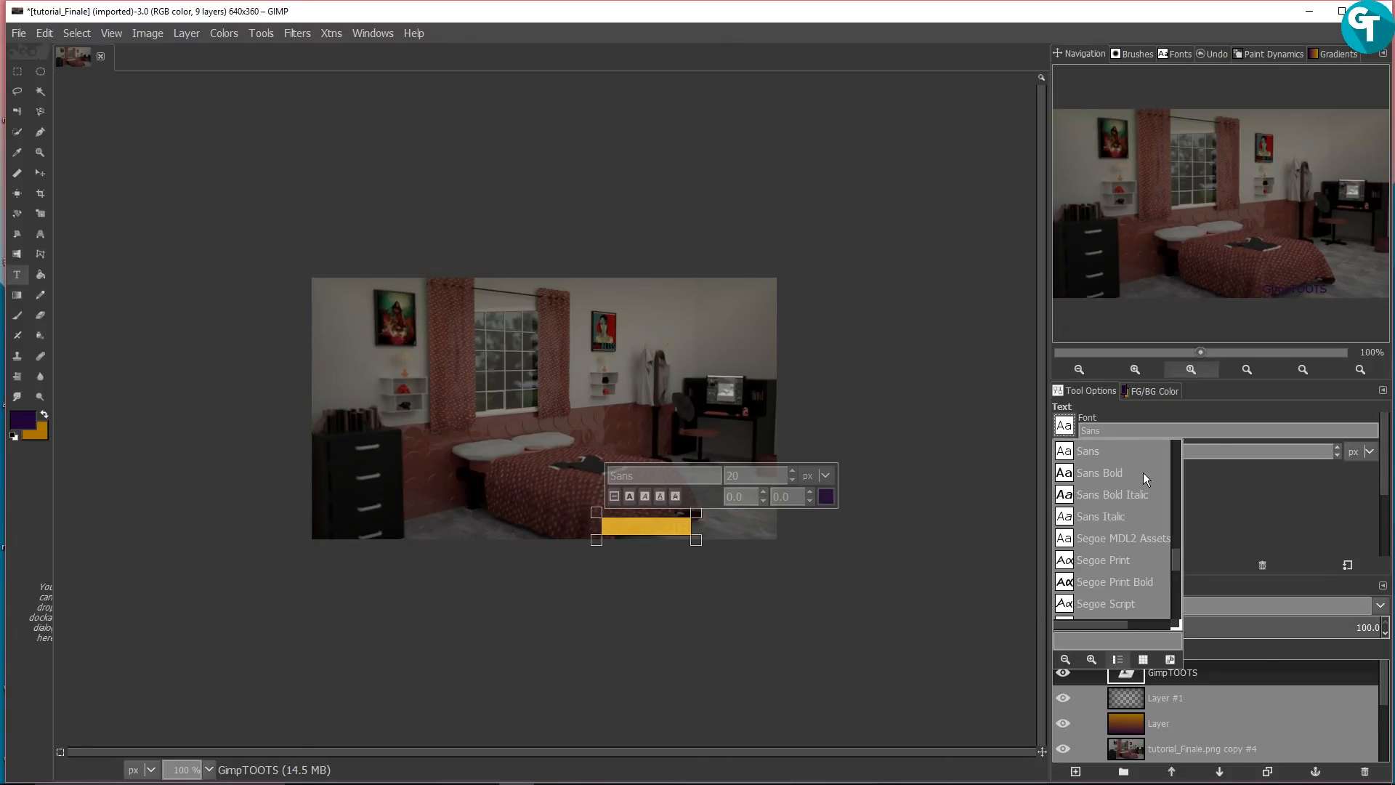
{"action": "left_click_drag", "start_coordinate": [1178, 557], "coordinate": [1178, 443]}
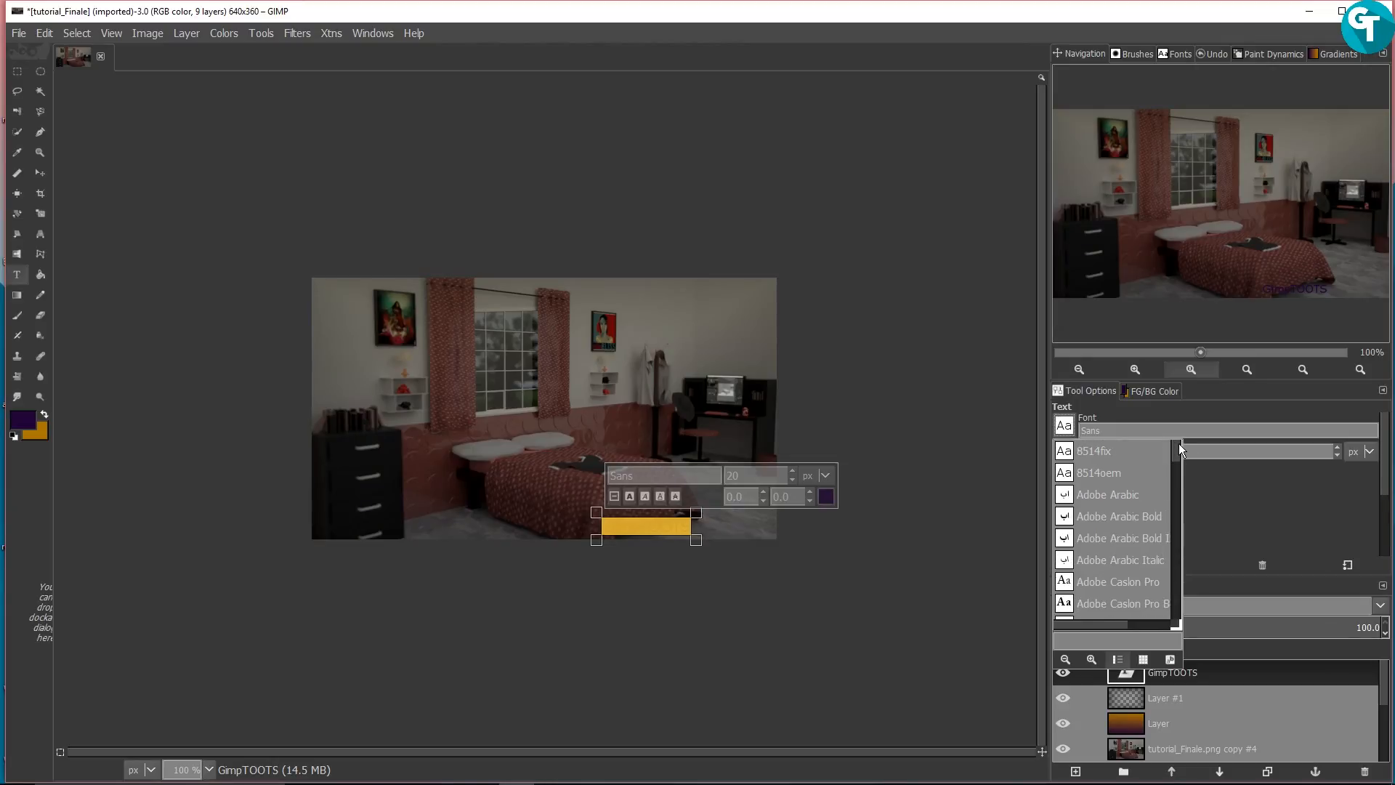
{"action": "left_click", "coordinate": [1168, 49]}
{"action": "left_click", "coordinate": [1168, 50]}
{"action": "scroll", "coordinate": [1144, 256], "scroll_direction": "down", "scroll_amount": 15}
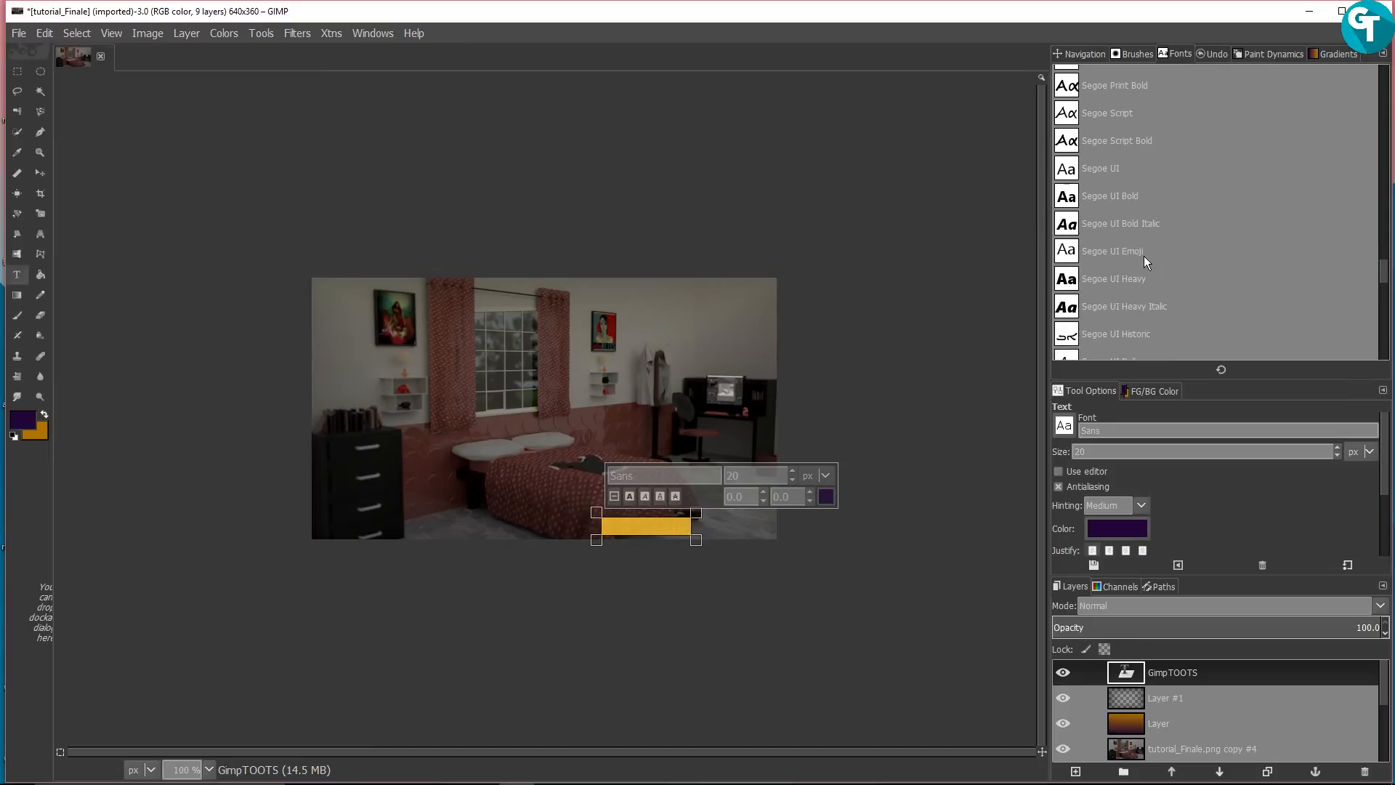
{"action": "scroll", "coordinate": [1144, 255], "scroll_direction": "up", "scroll_amount": 5}
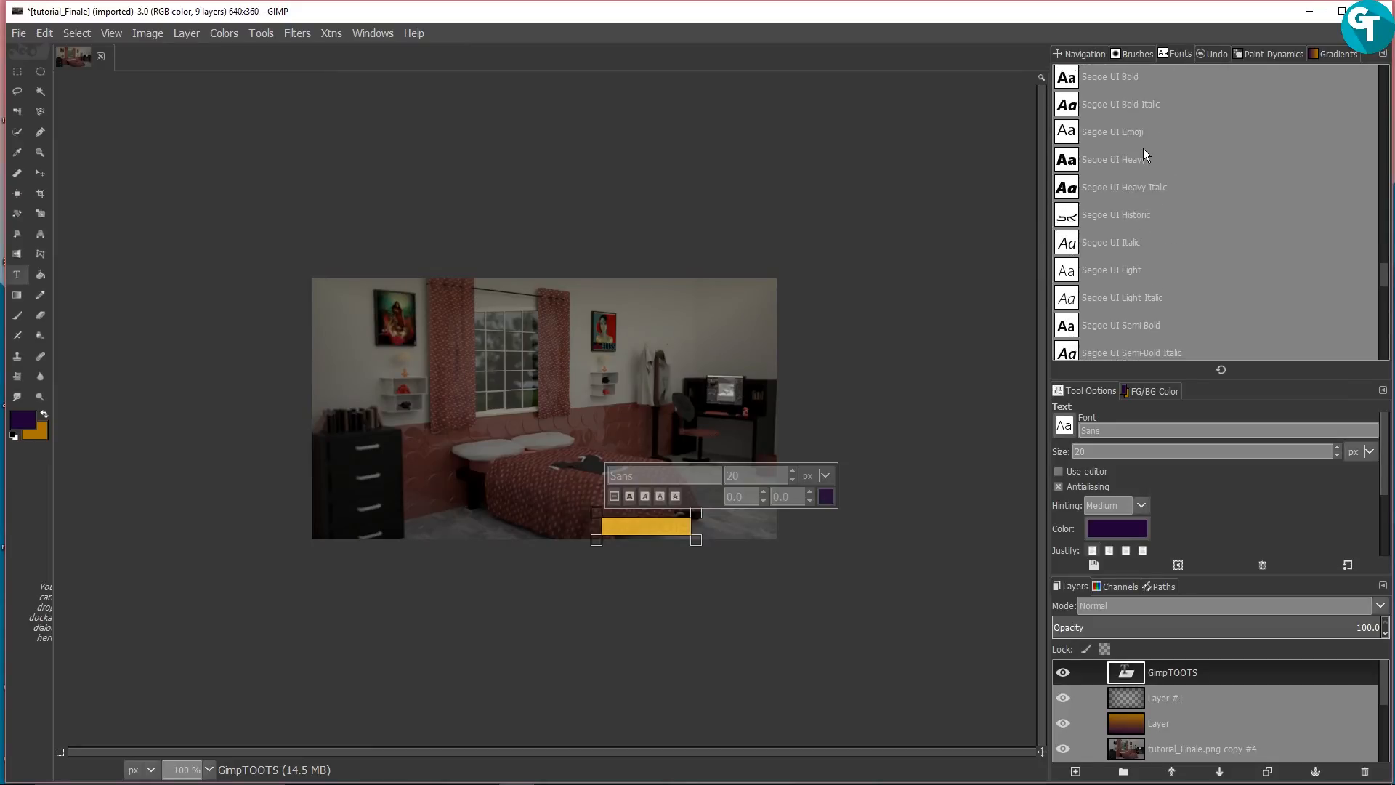
{"action": "scroll", "coordinate": [1143, 148], "scroll_direction": "up", "scroll_amount": 4}
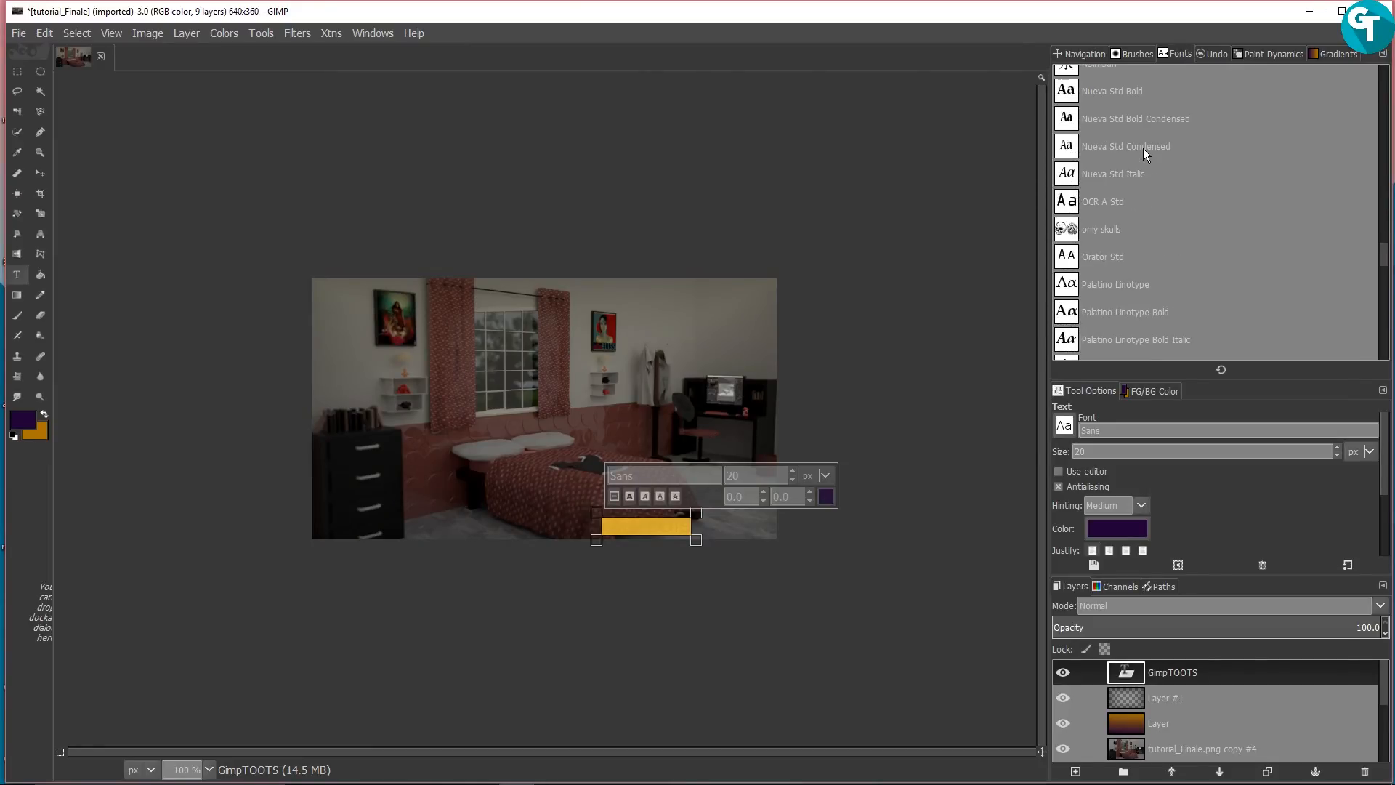
{"action": "left_click", "coordinate": [1116, 259]}
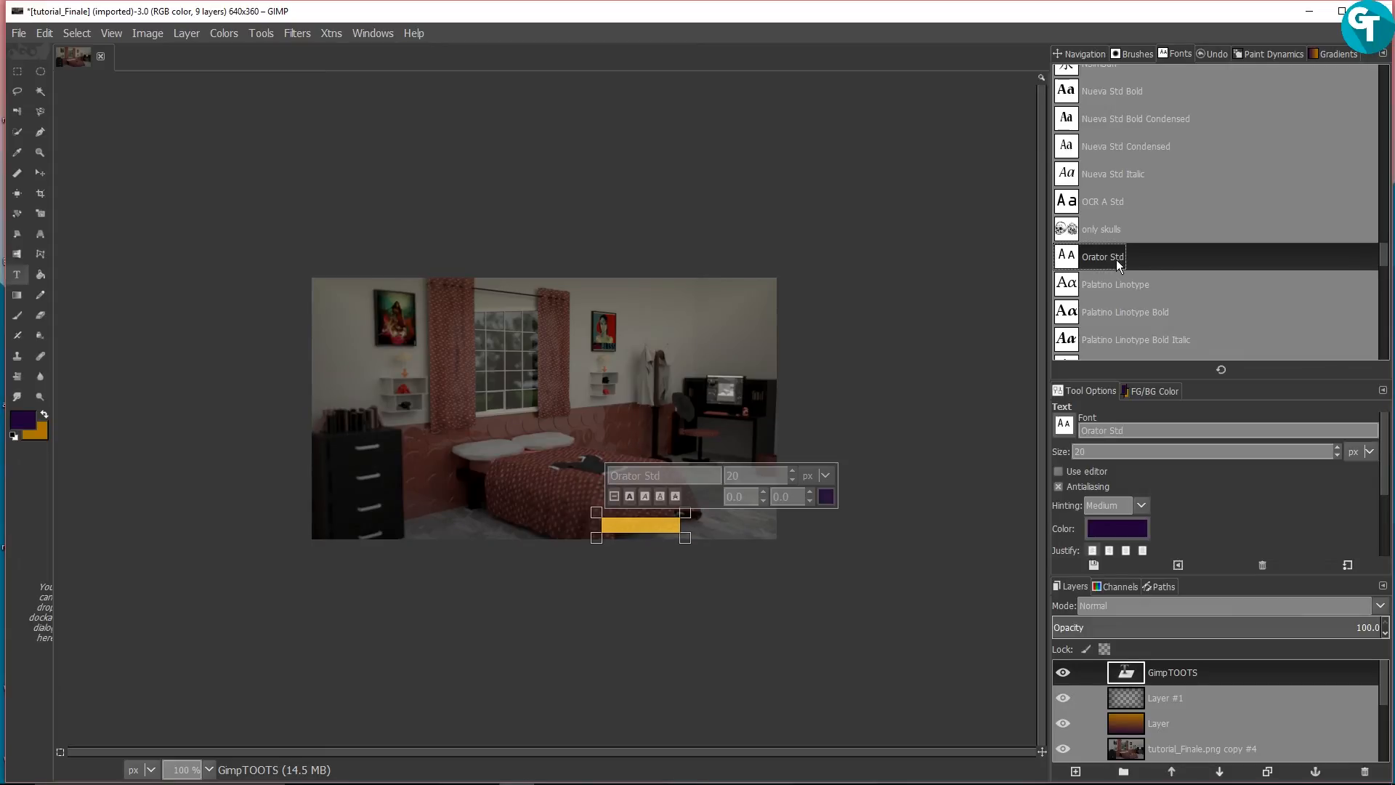
{"action": "scroll", "coordinate": [708, 525], "scroll_direction": "up", "scroll_amount": 1, "text": "ctrl"}
{"action": "scroll", "coordinate": [710, 526], "scroll_direction": "up", "scroll_amount": 1, "text": "ctrl"}
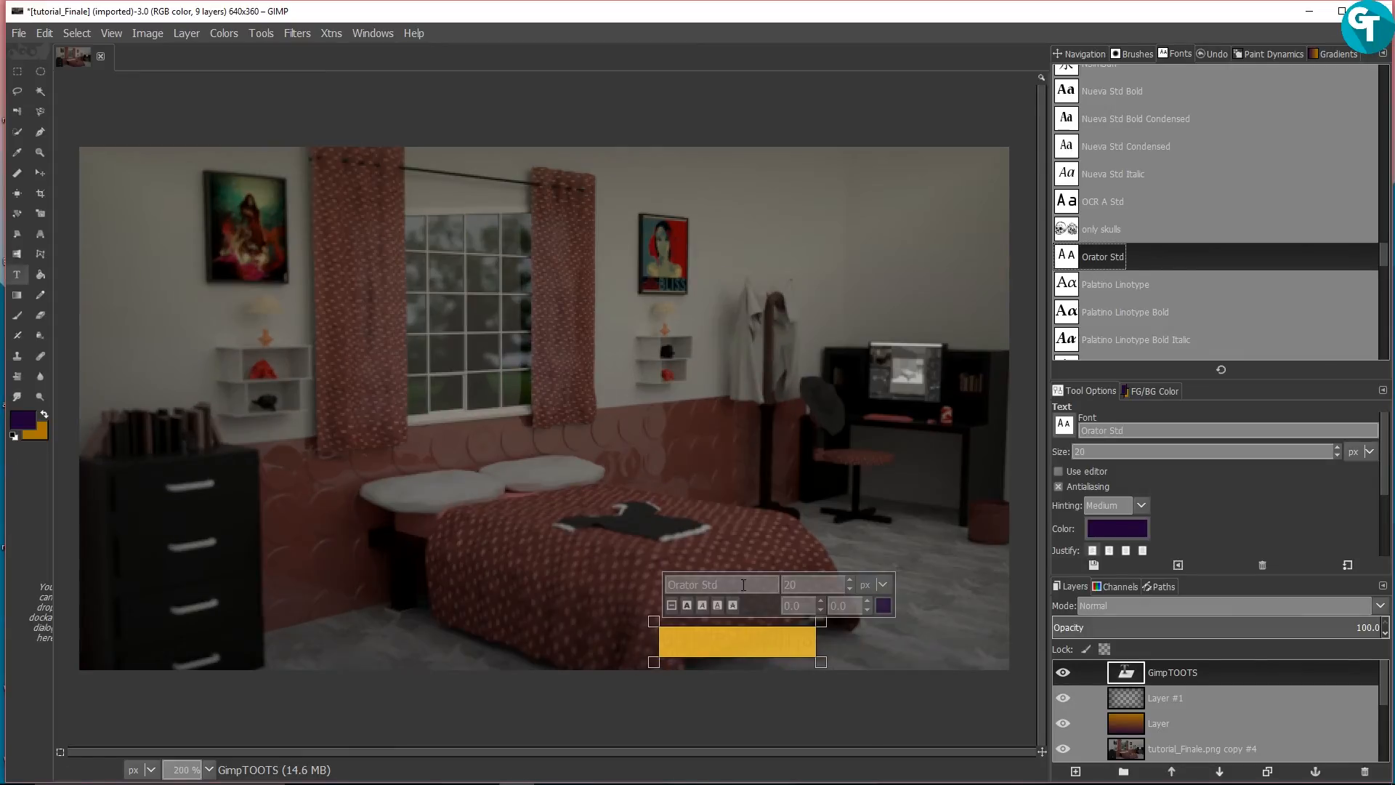
{"action": "left_click", "coordinate": [812, 644]}
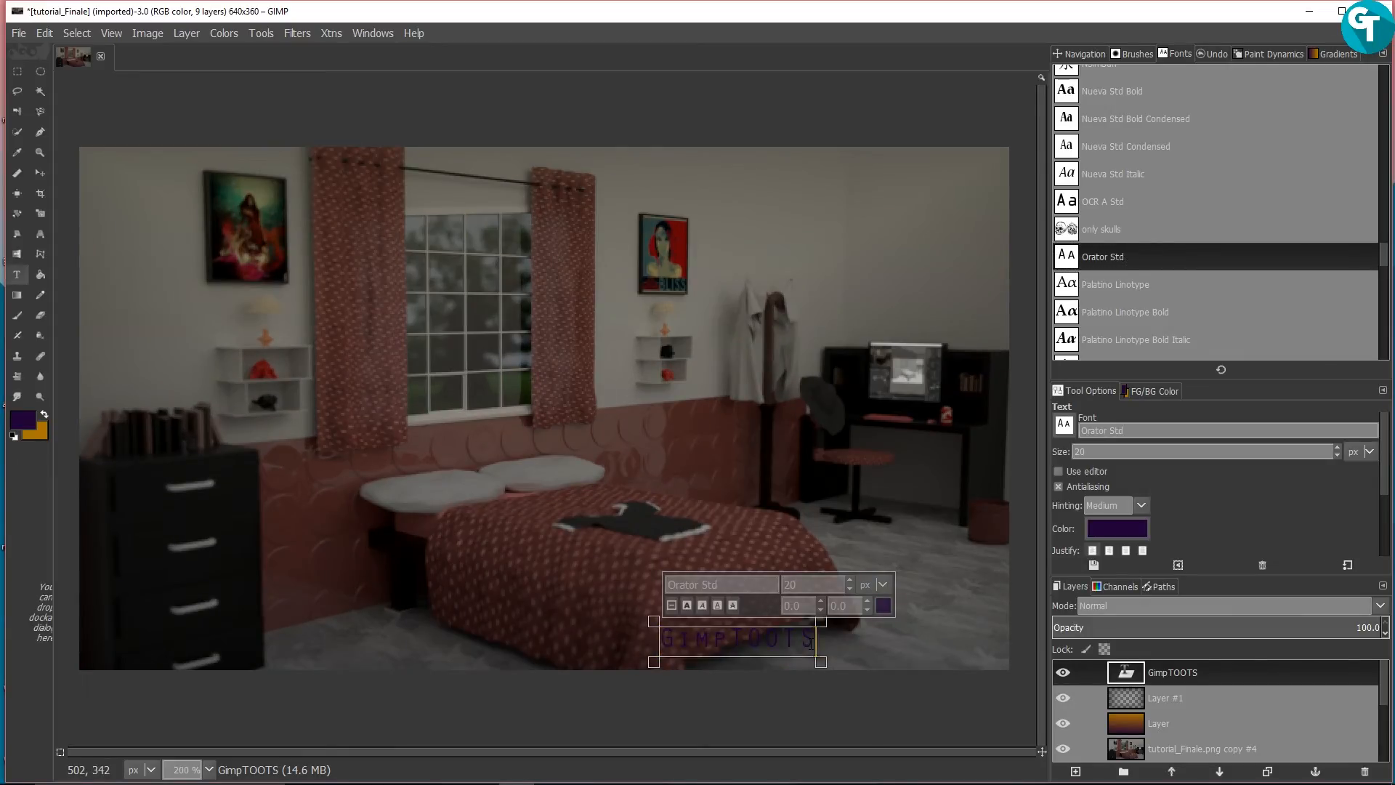
Step: Select the whole GimpTOOTS text and change its font to Luna
{"action": "key", "text": "ctrl+a"}
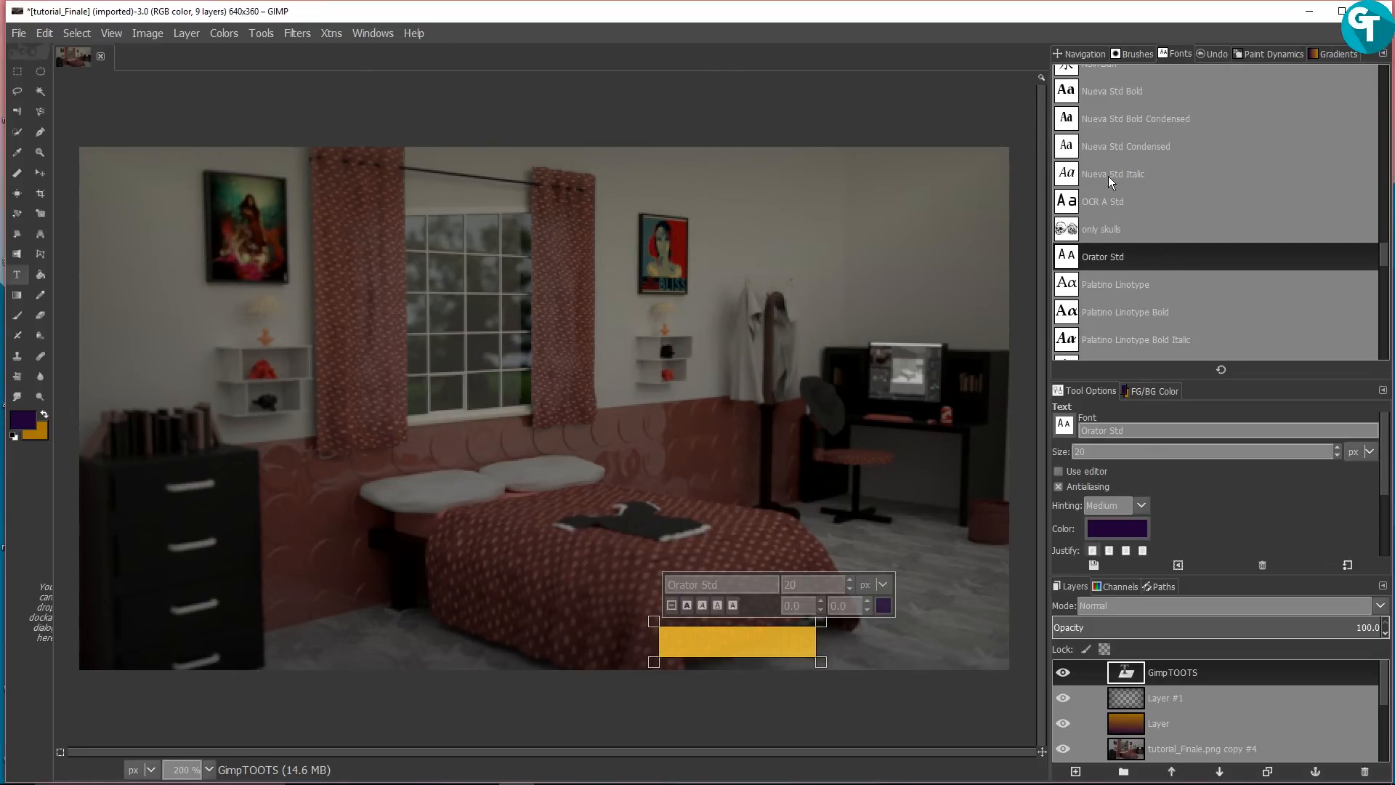
{"action": "scroll", "coordinate": [1112, 175], "scroll_direction": "up", "scroll_amount": 5}
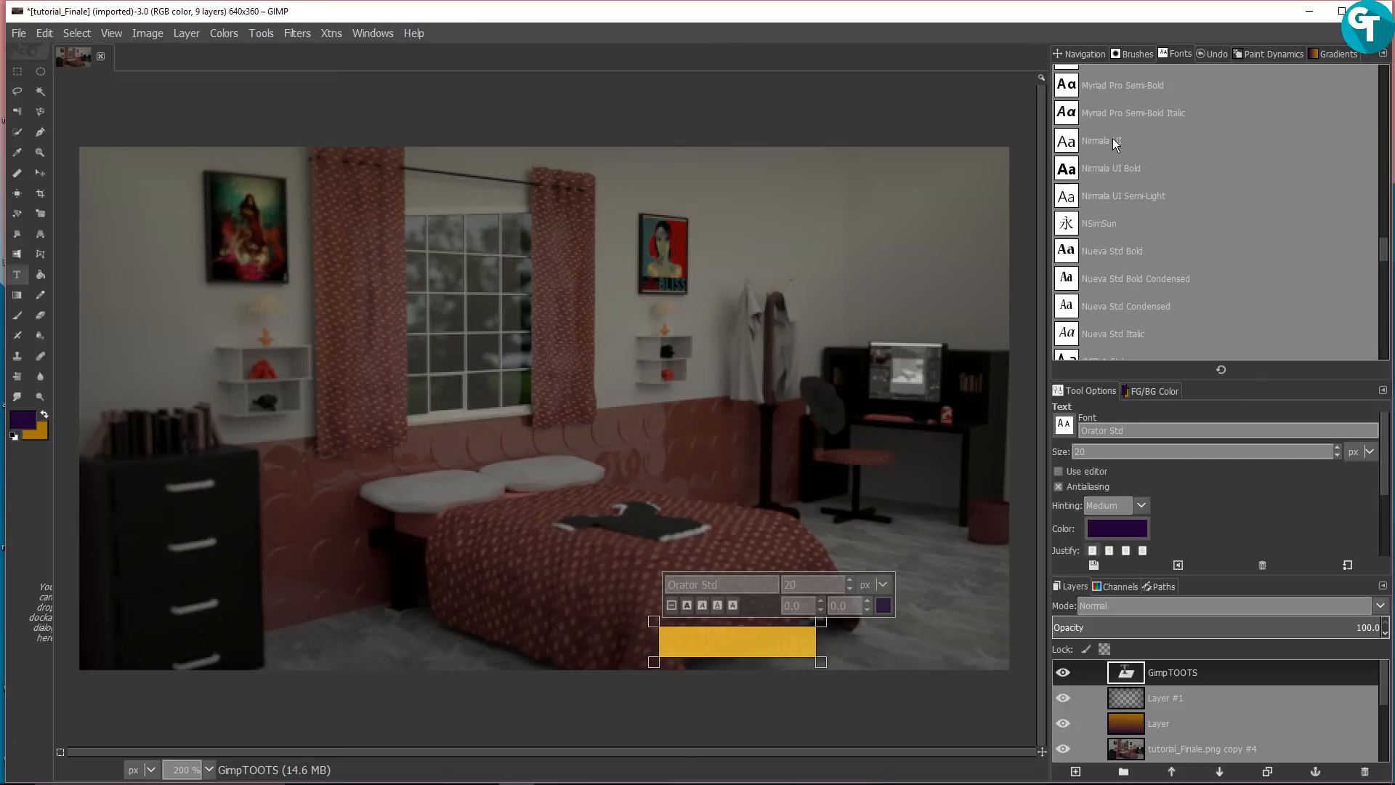
{"action": "scroll", "coordinate": [1113, 138], "scroll_direction": "up", "scroll_amount": 6}
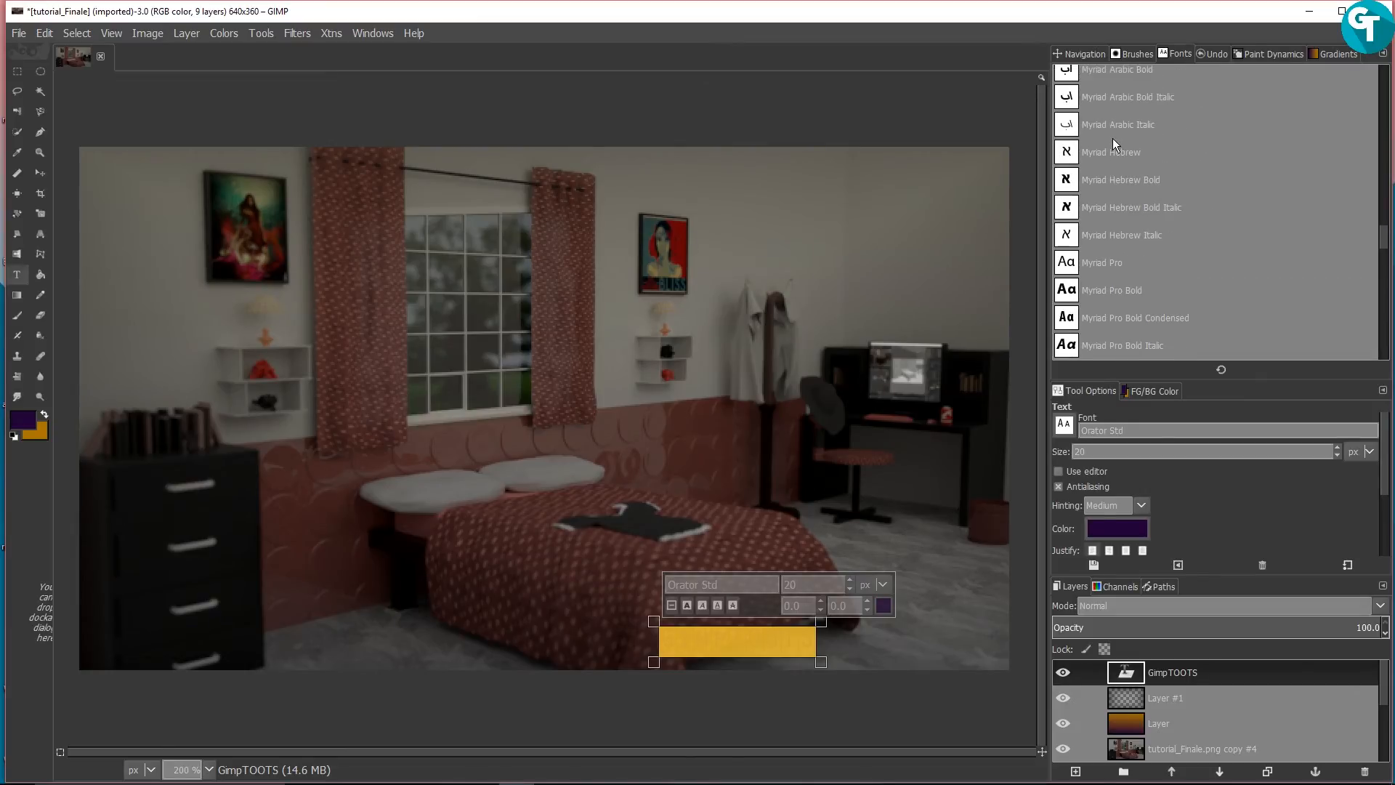
{"action": "scroll", "coordinate": [1113, 138], "scroll_direction": "up", "scroll_amount": 4}
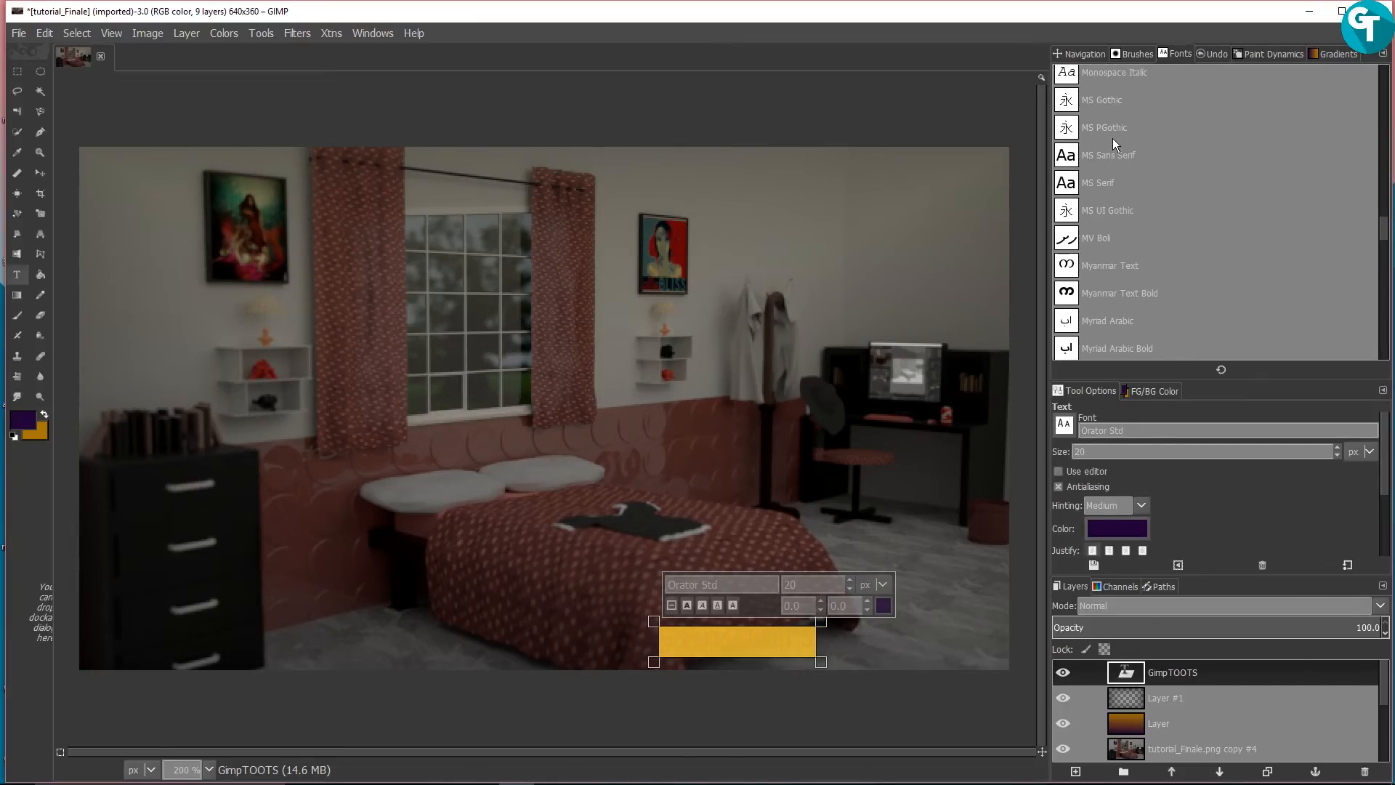
{"action": "scroll", "coordinate": [1112, 137], "scroll_direction": "up", "scroll_amount": 5}
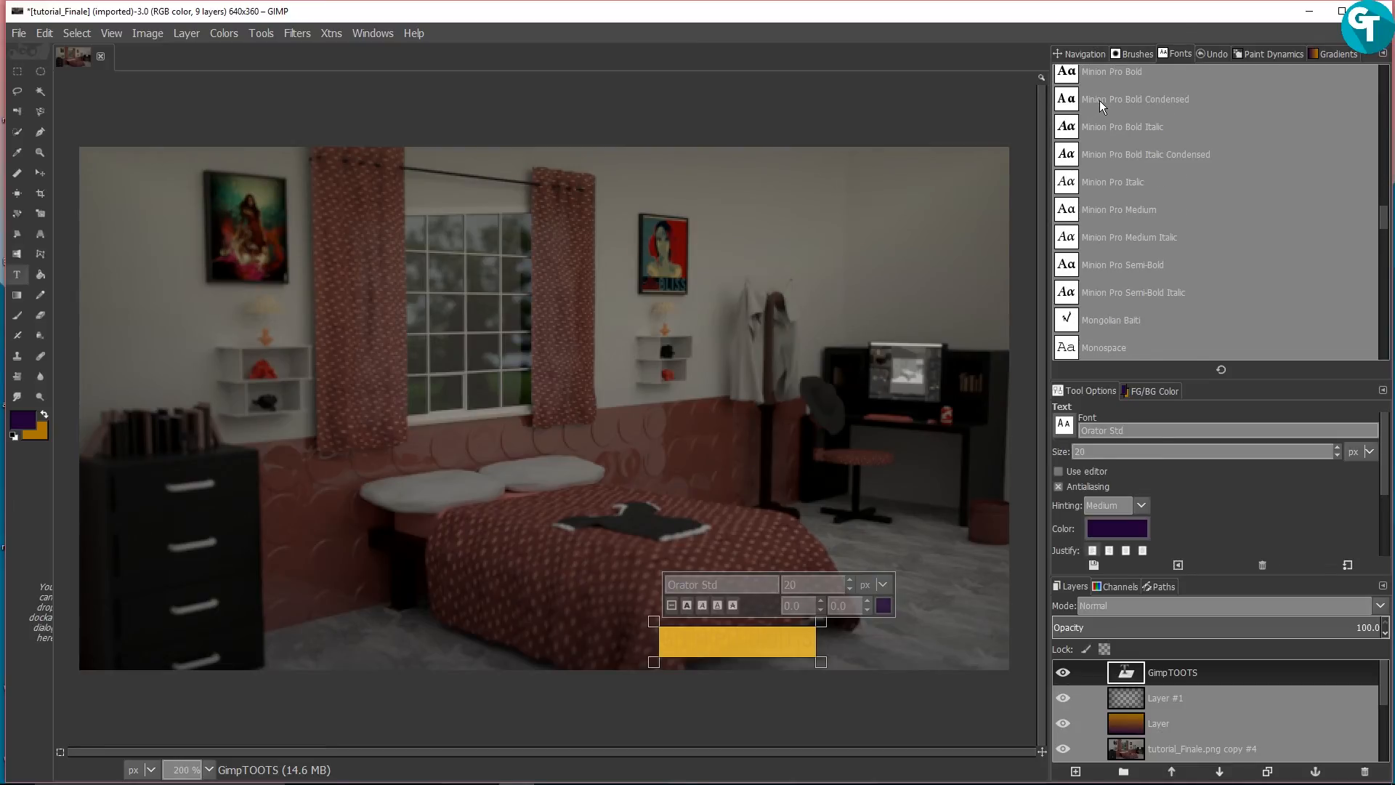
{"action": "scroll", "coordinate": [1100, 100], "scroll_direction": "up", "scroll_amount": 3}
{"action": "scroll", "coordinate": [1100, 101], "scroll_direction": "up", "scroll_amount": 5}
{"action": "scroll", "coordinate": [1100, 100], "scroll_direction": "up", "scroll_amount": 5}
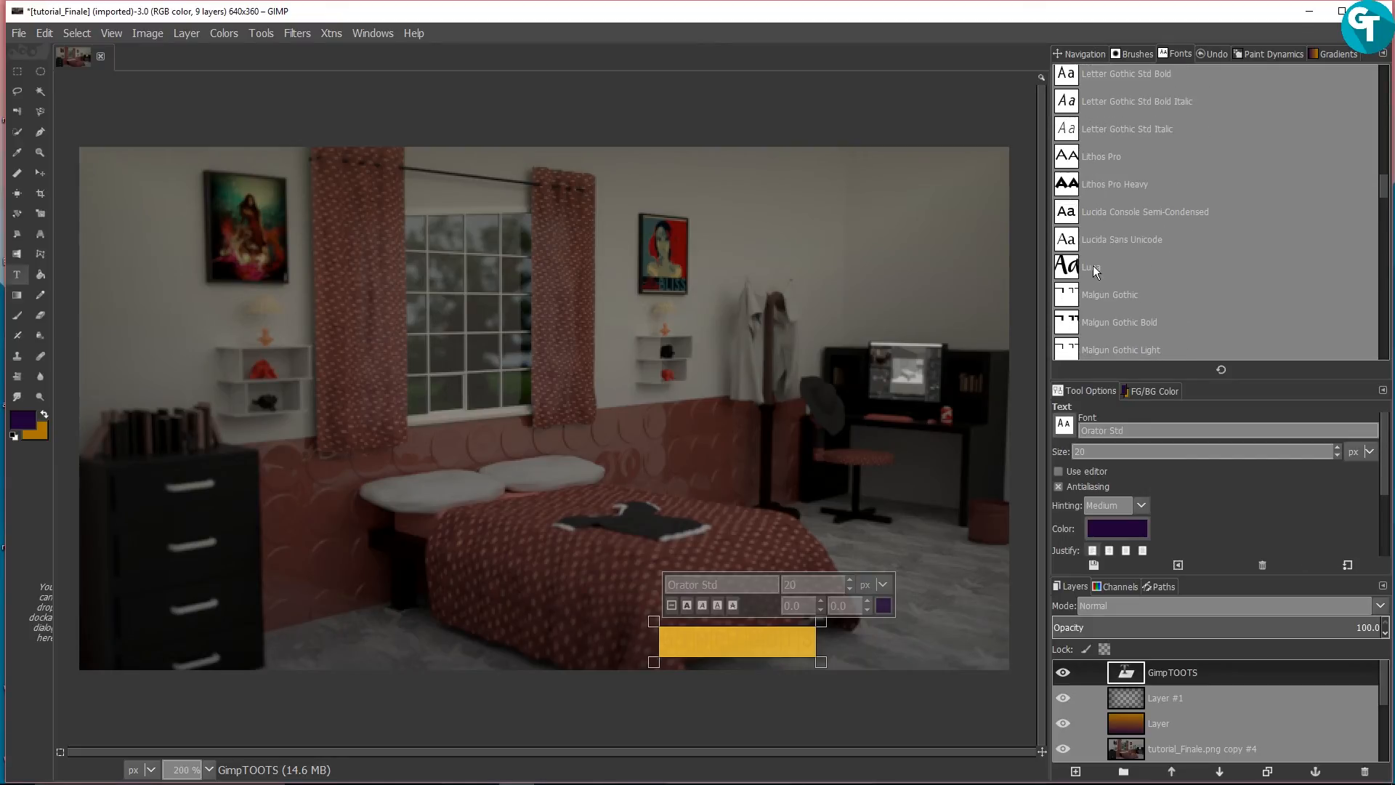
{"action": "left_click", "coordinate": [1093, 267]}
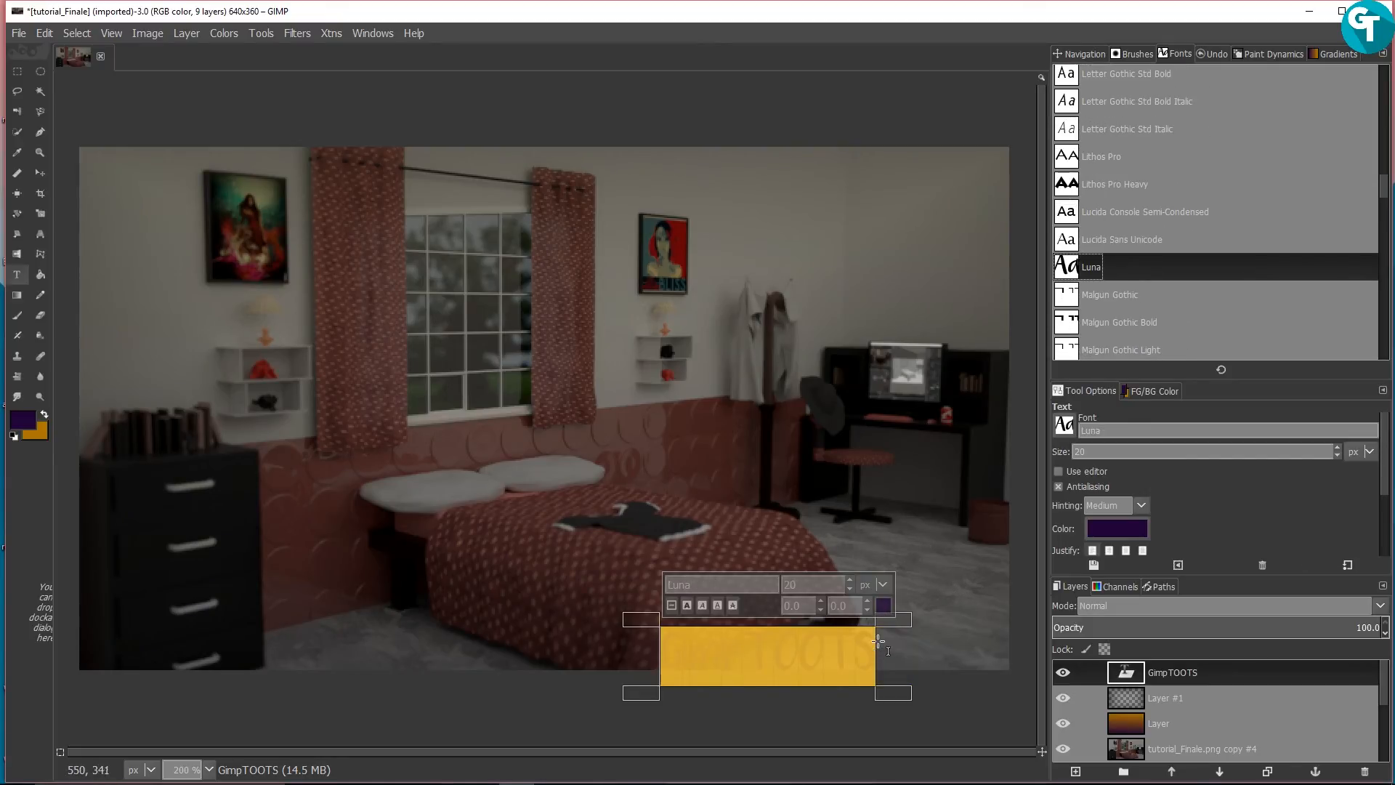
Step: Color the selected GimpTOOTS text white (ffffff) and reduce its size to 8 px
{"action": "left_click", "coordinate": [1091, 530]}
{"action": "left_click_drag", "start_coordinate": [1051, 541], "coordinate": [1080, 627]}
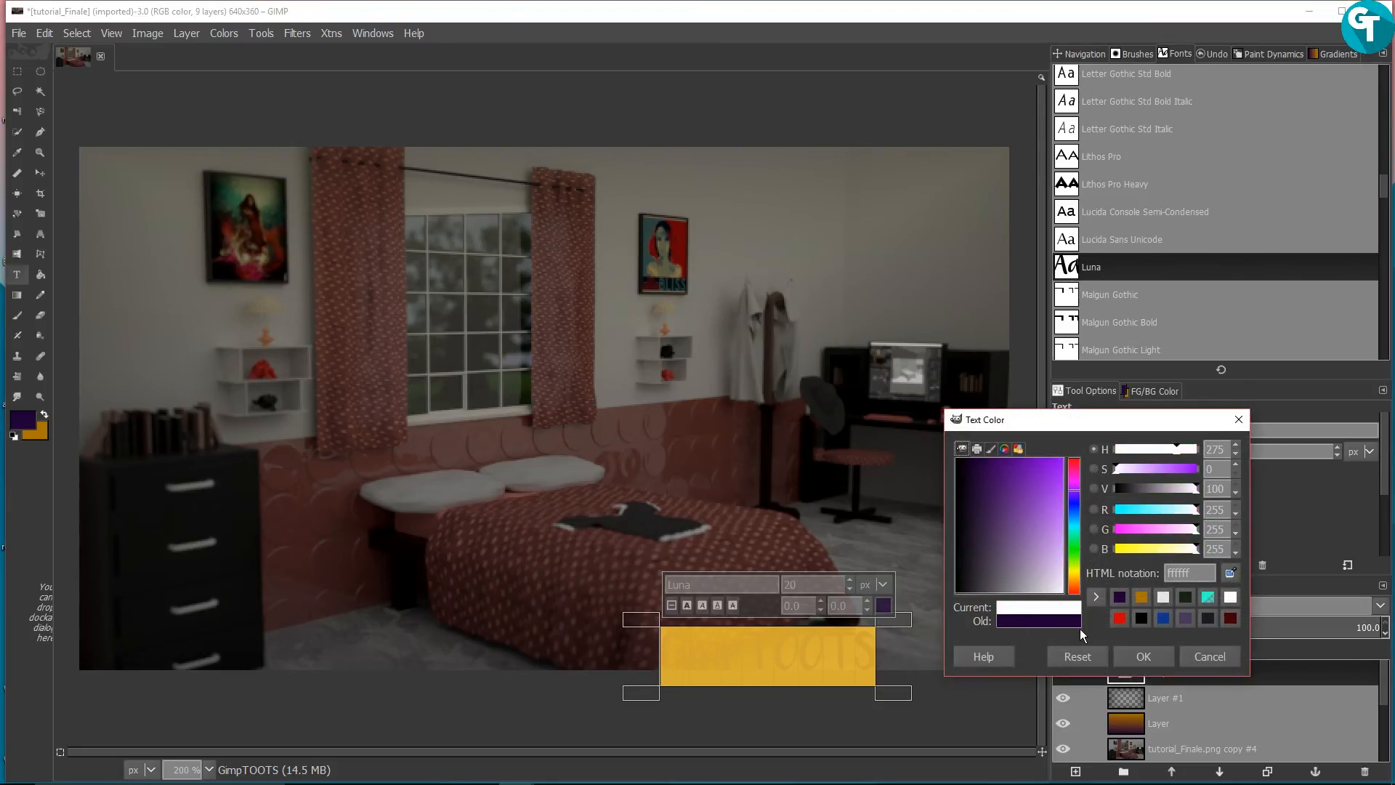
{"action": "left_click", "coordinate": [1142, 656]}
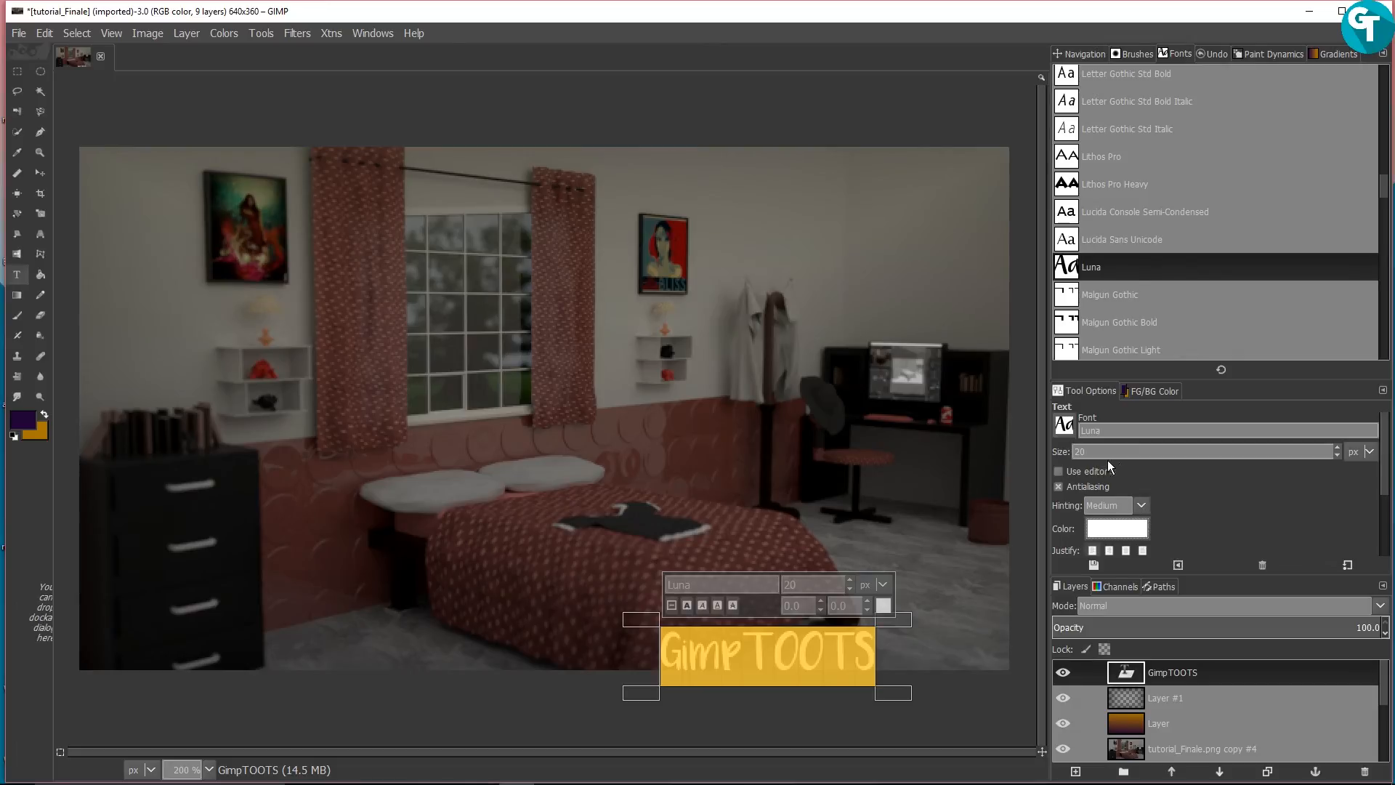
{"action": "scroll", "coordinate": [852, 587], "scroll_direction": "down", "scroll_amount": 6}
{"action": "scroll", "coordinate": [852, 587], "scroll_direction": "down", "scroll_amount": 6}
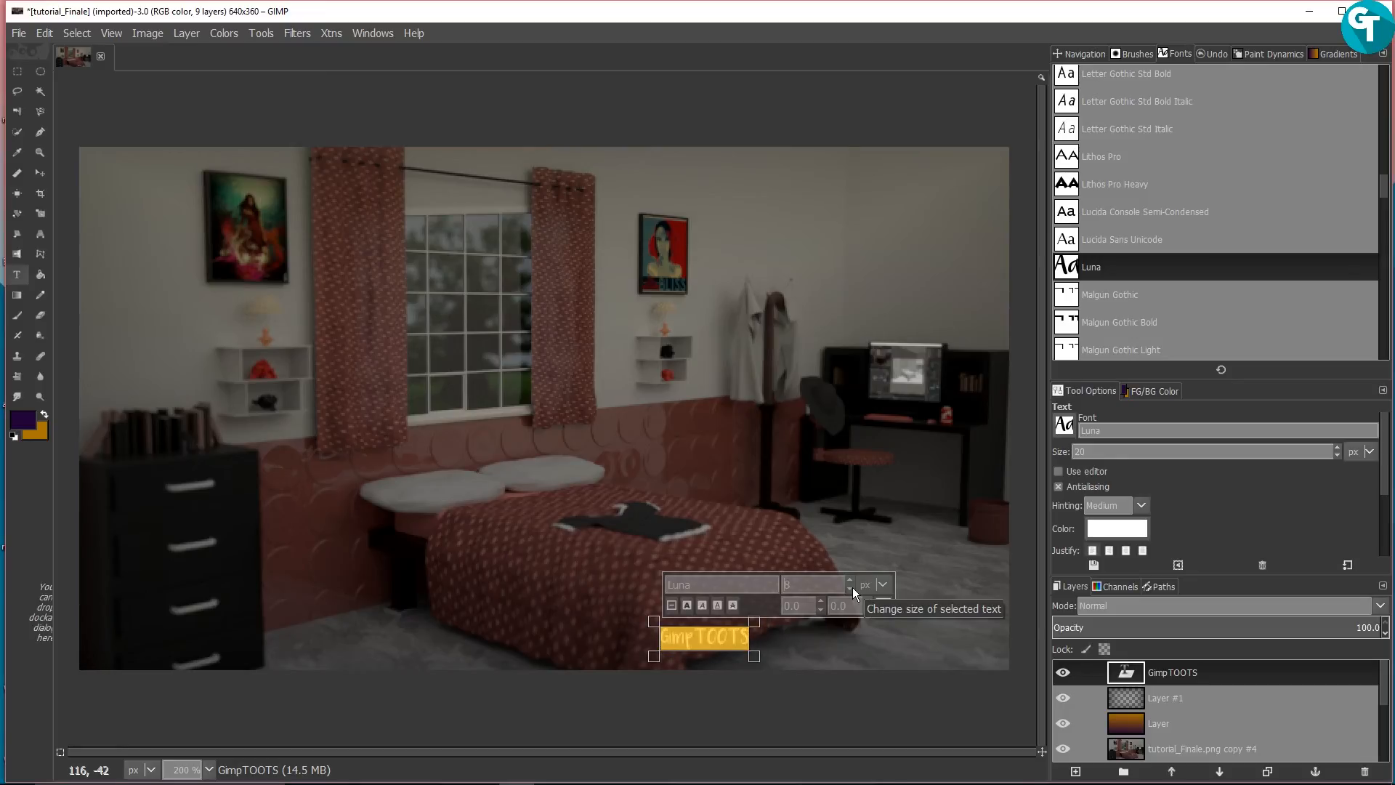
Step: Move the GimpTOOTS text layer into the image's lower-right corner and view the whole picture
{"action": "left_click", "coordinate": [40, 173]}
{"action": "left_click_drag", "start_coordinate": [745, 636], "coordinate": [999, 653]}
{"action": "scroll", "coordinate": [714, 359], "scroll_direction": "down", "scroll_amount": 3, "text": "ctrl"}
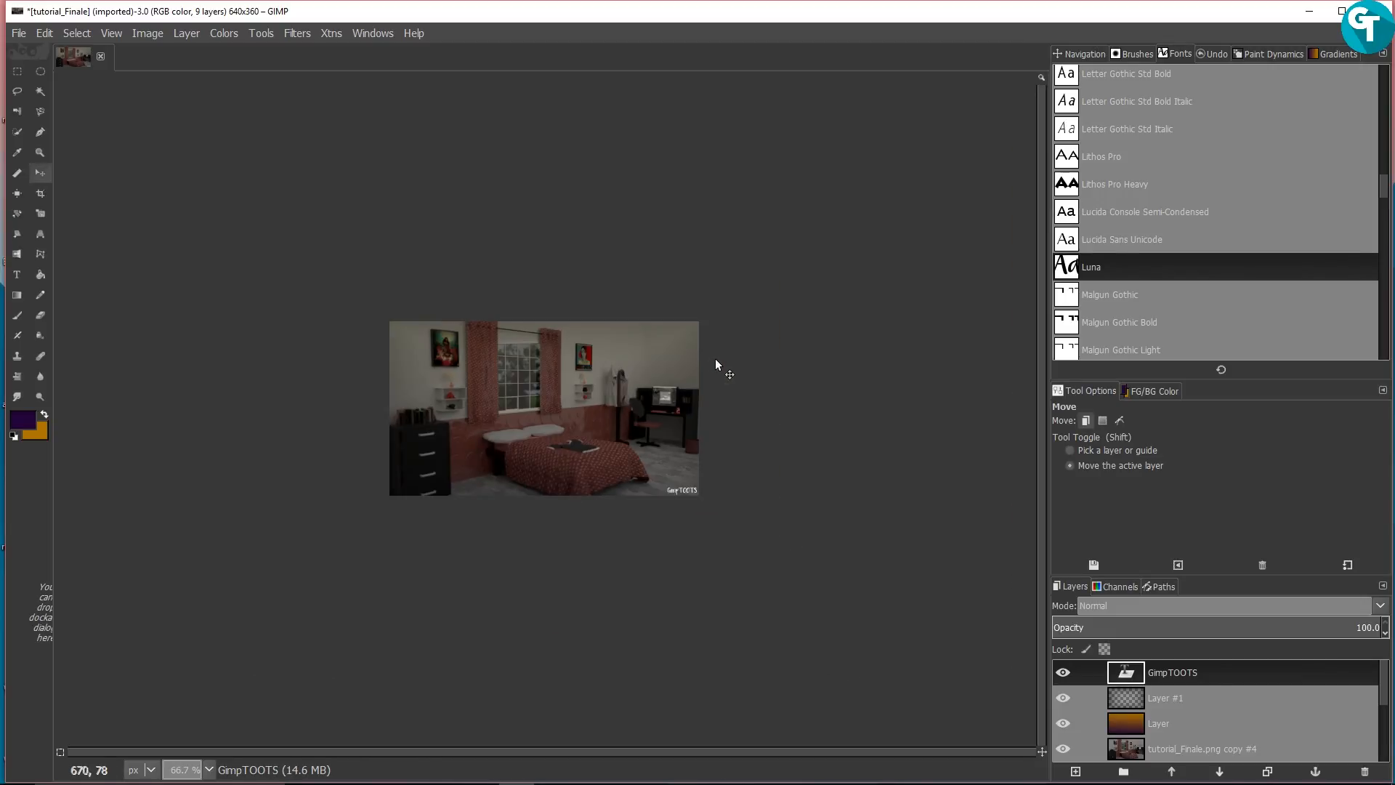
Step: Export the finished image as tutorial_Finale1.png in the Blender_Bed_Tutorial folder with the current PNG options
{"action": "key", "text": "1"}
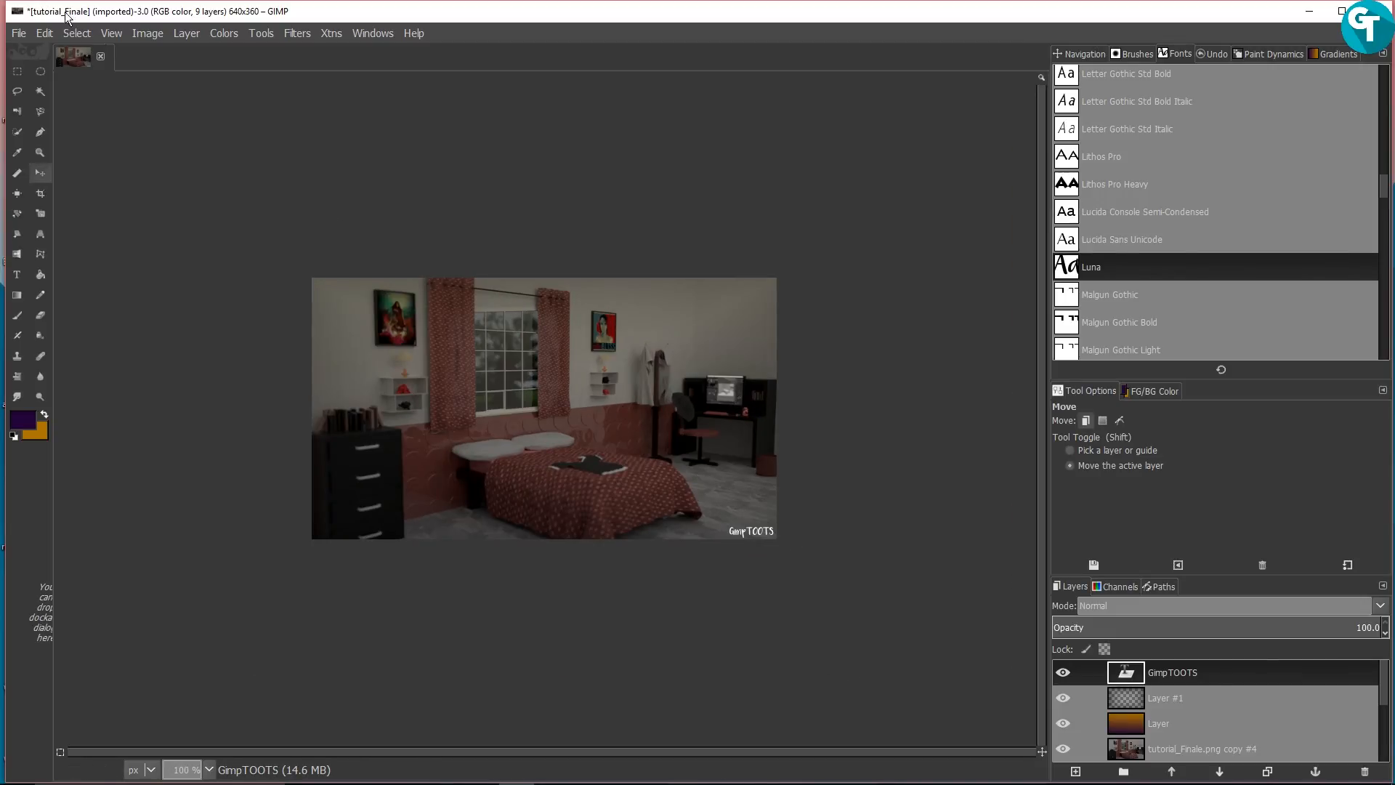
{"action": "left_click", "coordinate": [22, 34]}
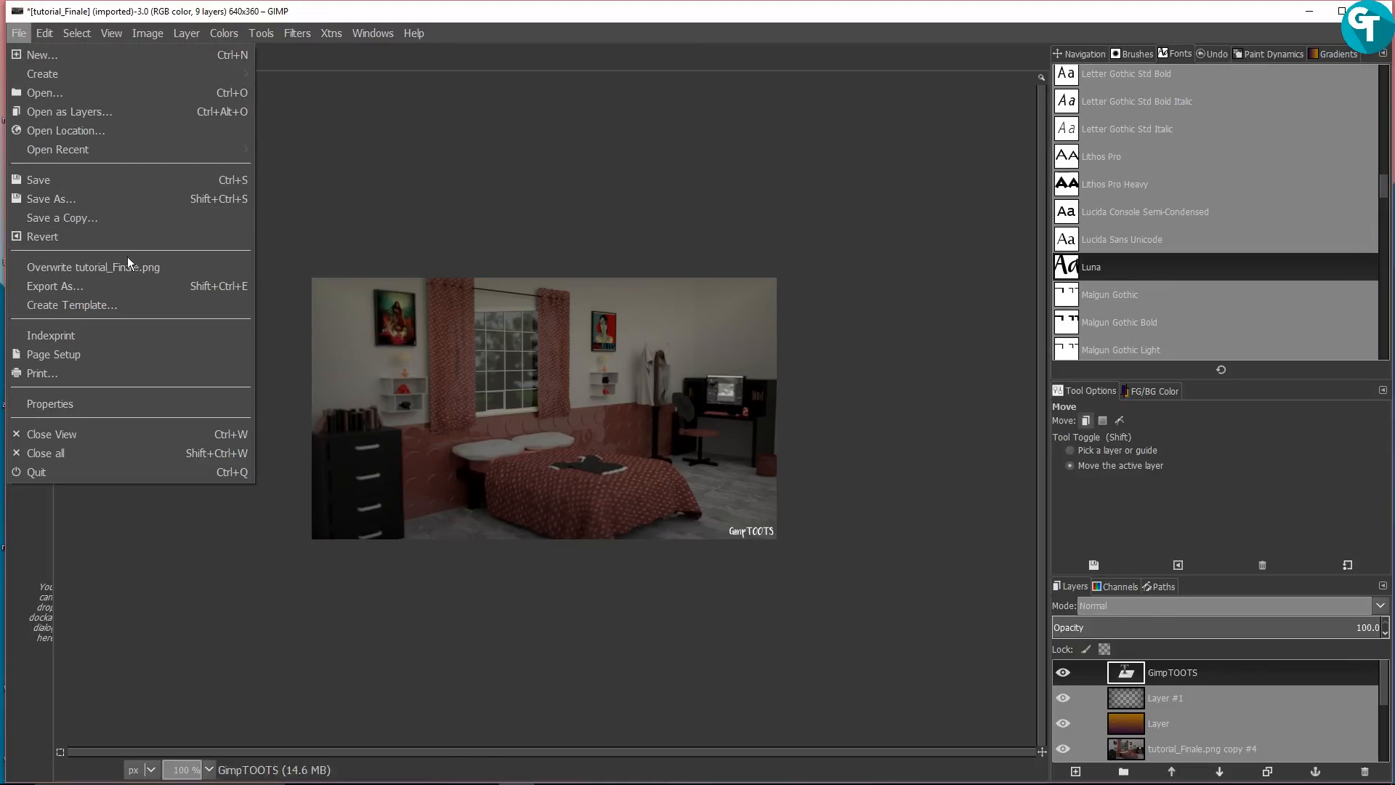
{"action": "left_click", "coordinate": [134, 284]}
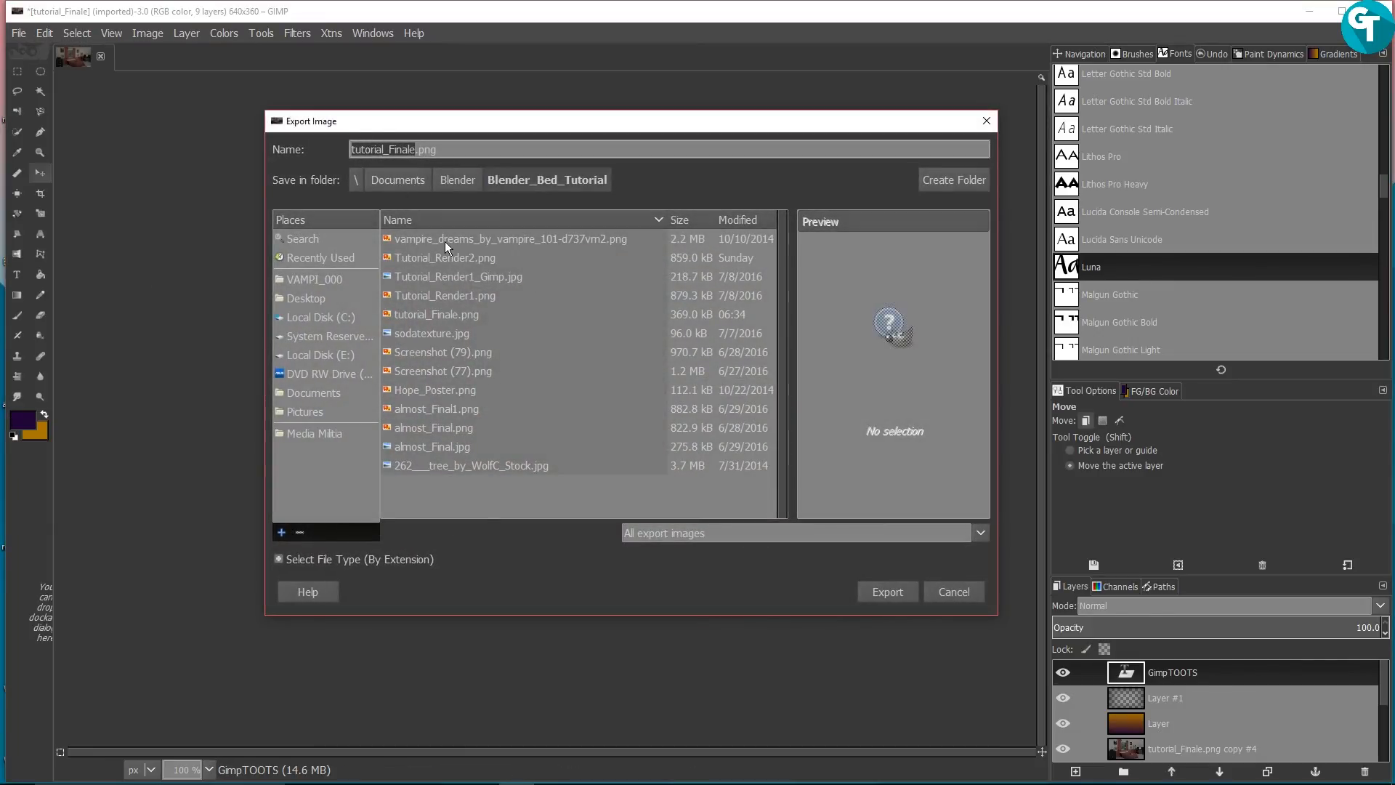
{"action": "left_click", "coordinate": [415, 150]}
{"action": "type", "text": "1"}
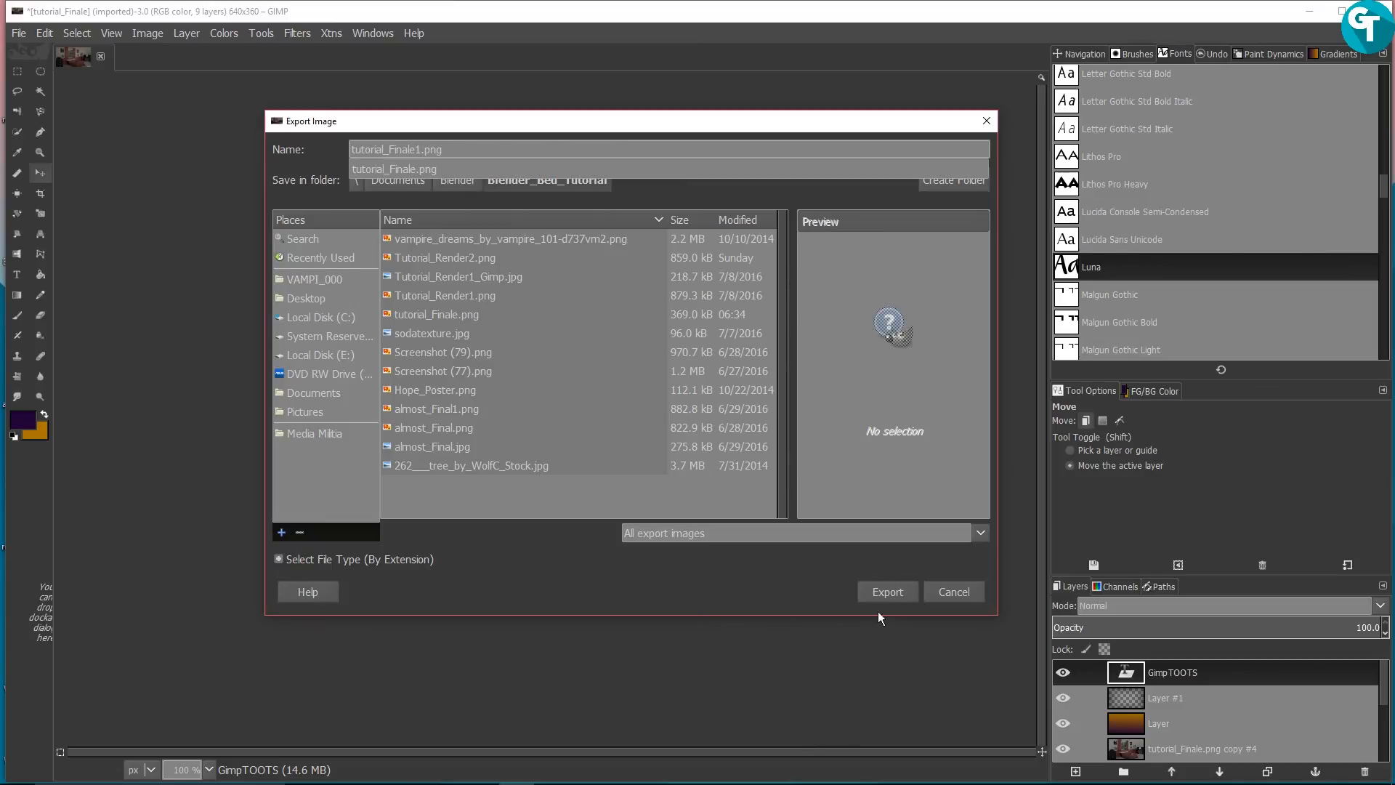
{"action": "left_click", "coordinate": [892, 591]}
{"action": "left_click", "coordinate": [892, 592]}
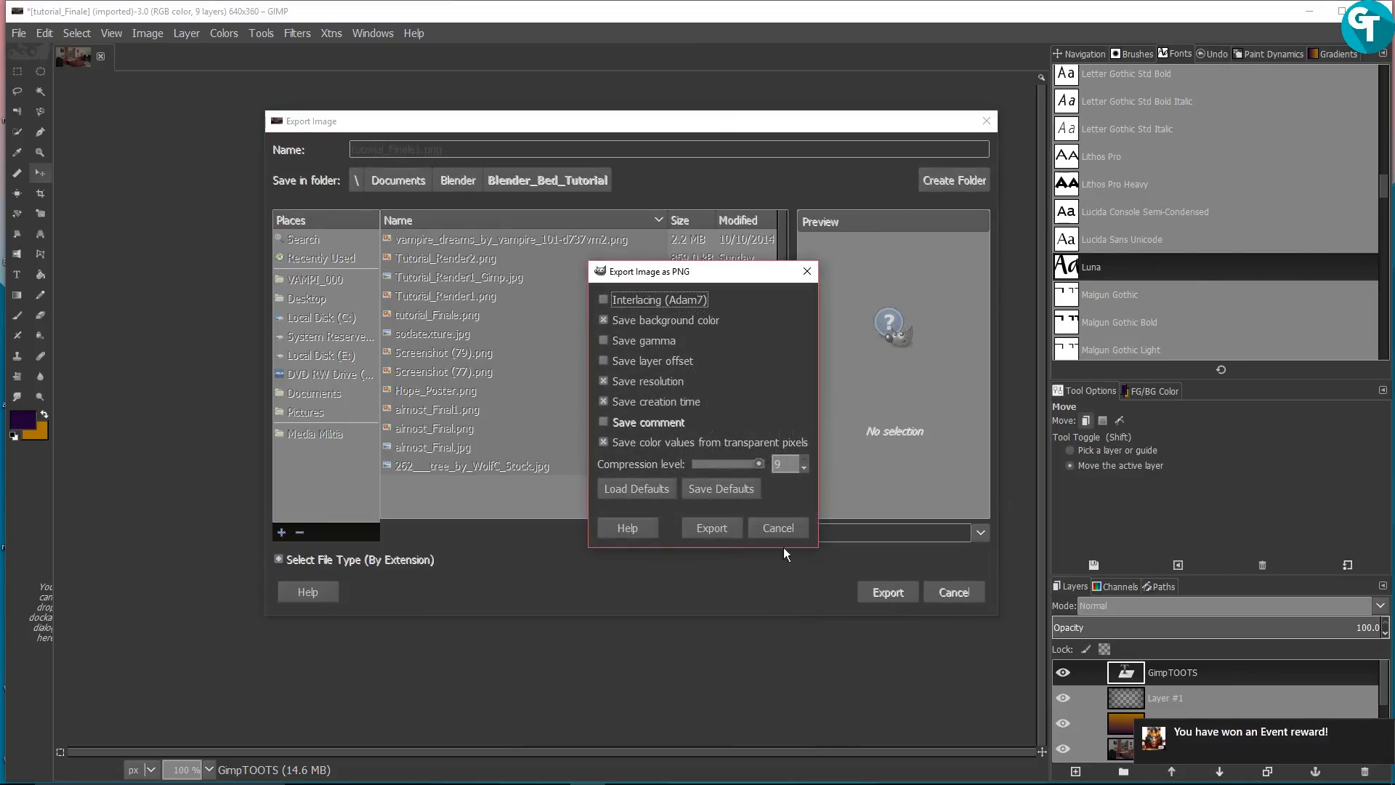
{"action": "left_click", "coordinate": [730, 530]}
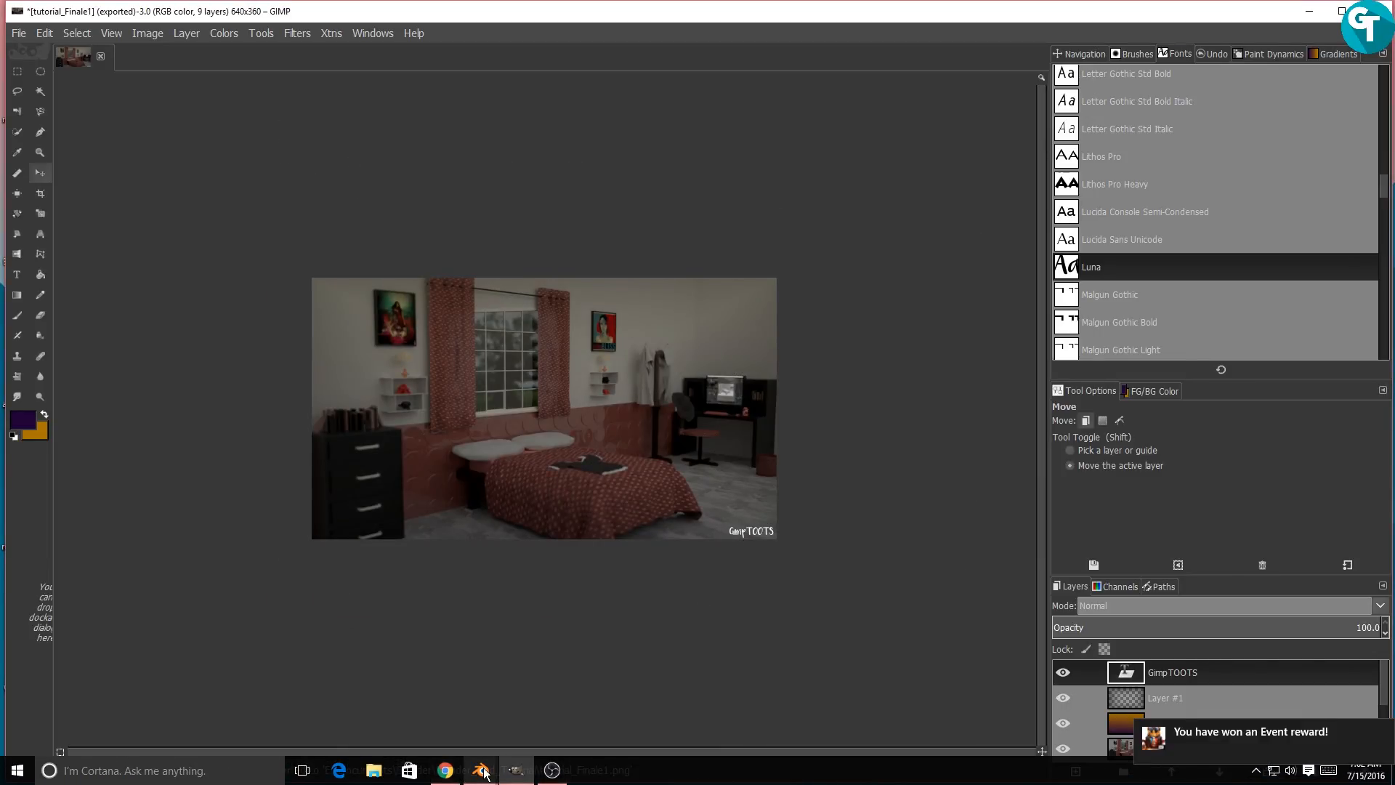
Step: Switch to the Blender window with the bedroom scene and look over the coat rack top's material nodes
{"action": "key", "text": "plus"}
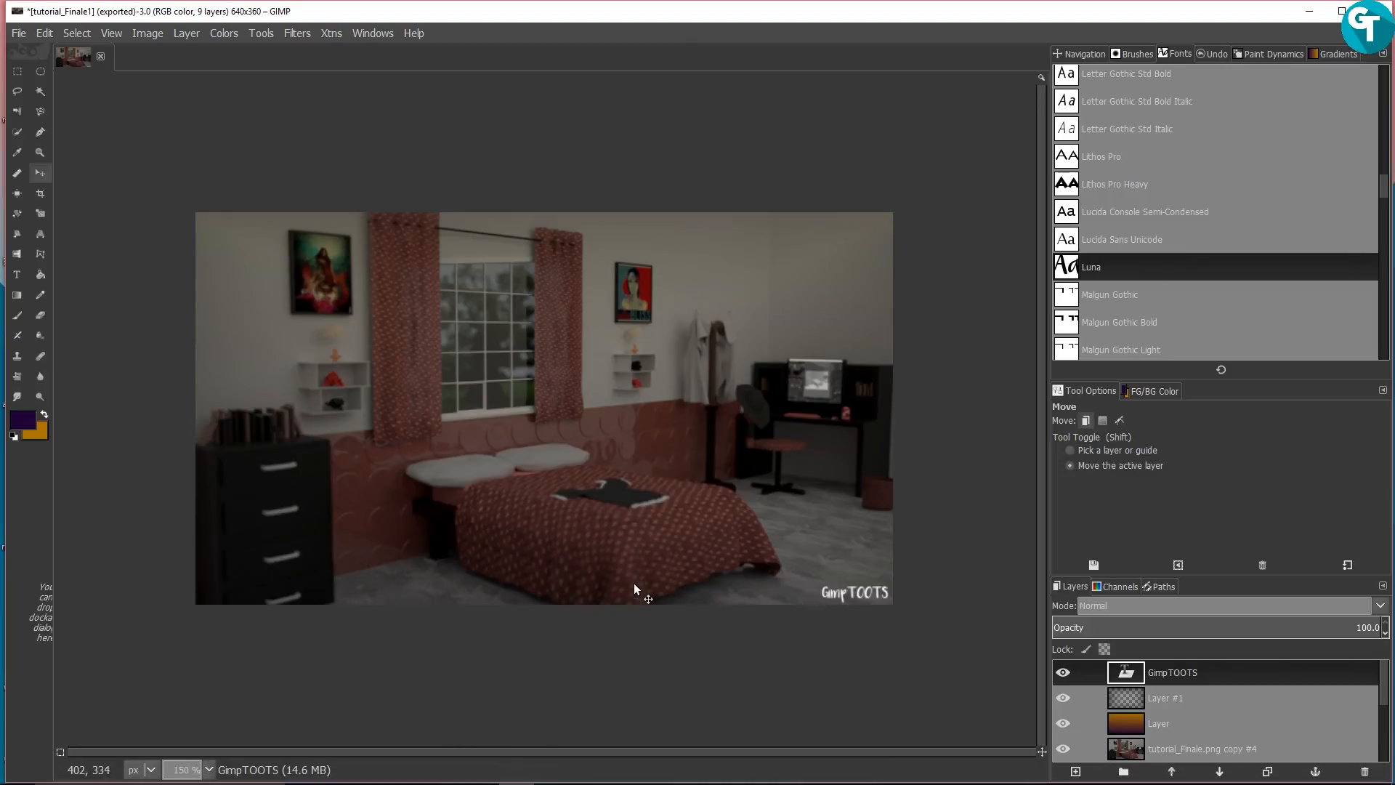
{"action": "mouse_move", "coordinate": [483, 772]}
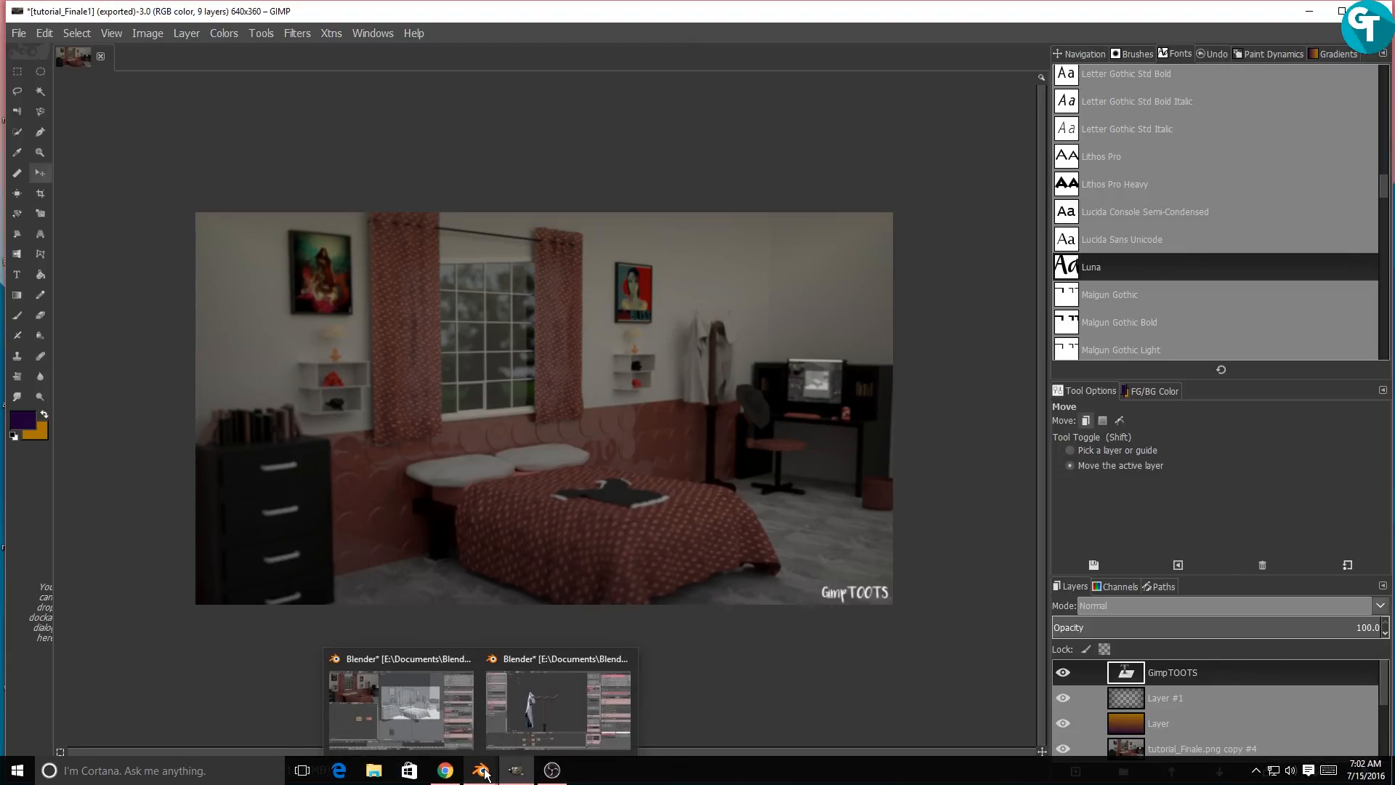
{"action": "left_click", "coordinate": [413, 703]}
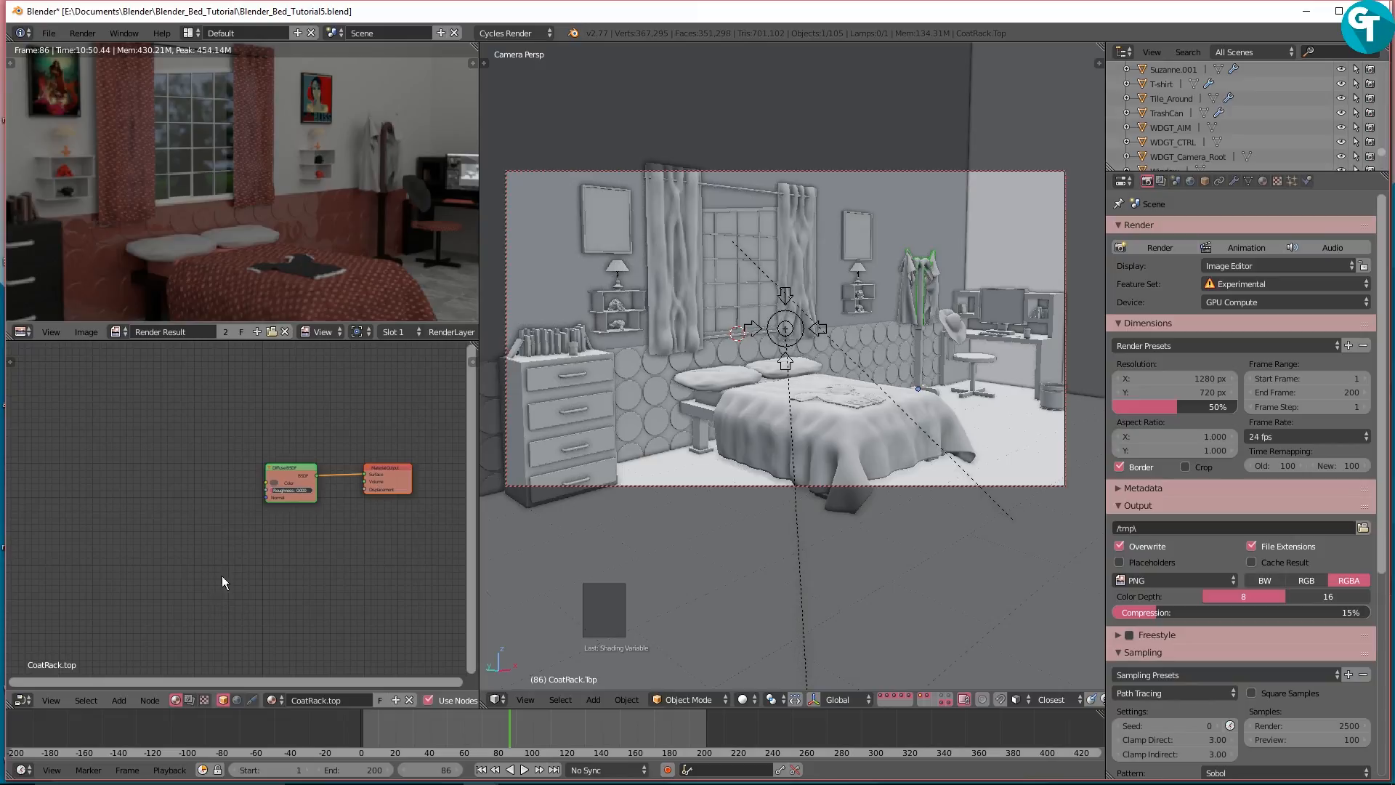
{"action": "scroll", "coordinate": [258, 513], "scroll_direction": "down", "scroll_amount": 2}
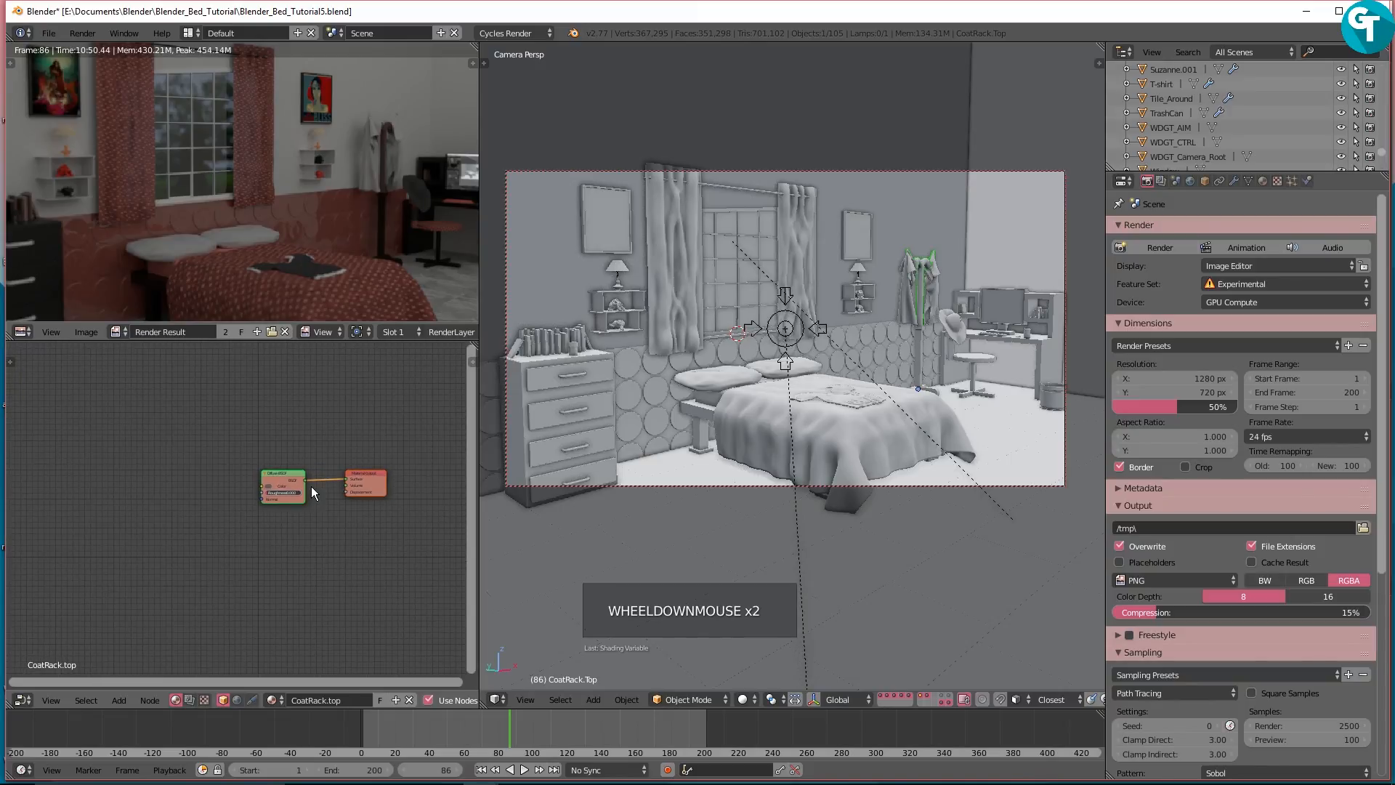
{"action": "scroll", "coordinate": [311, 486], "scroll_direction": "down", "scroll_amount": 1}
{"action": "scroll", "coordinate": [356, 521], "scroll_direction": "up", "scroll_amount": 6}
{"action": "scroll", "coordinate": [358, 517], "scroll_direction": "up", "scroll_amount": 1}
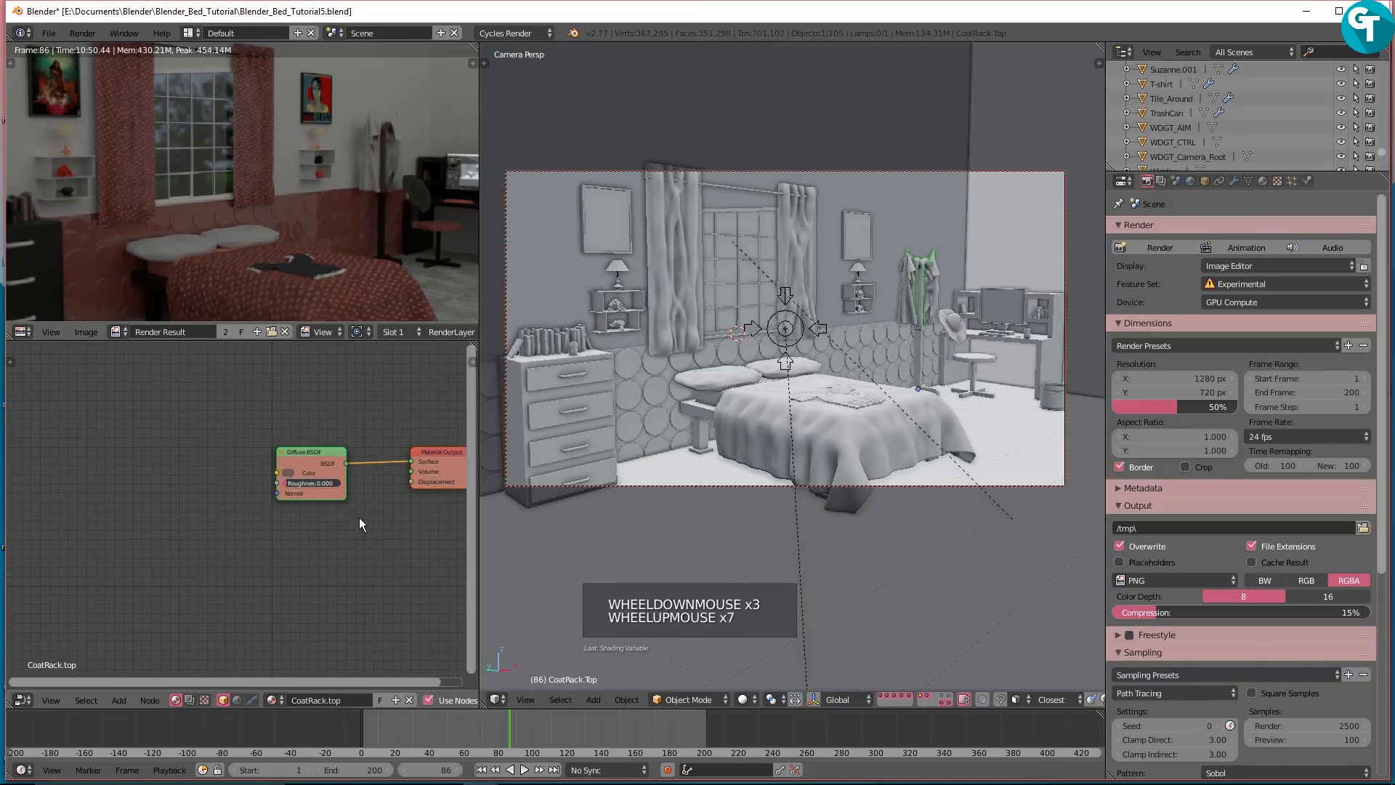
Step: Examine the material nodes of the blanket, the curtain, the chair and the desk, and view the whole render result
{"action": "left_click", "coordinate": [897, 444]}
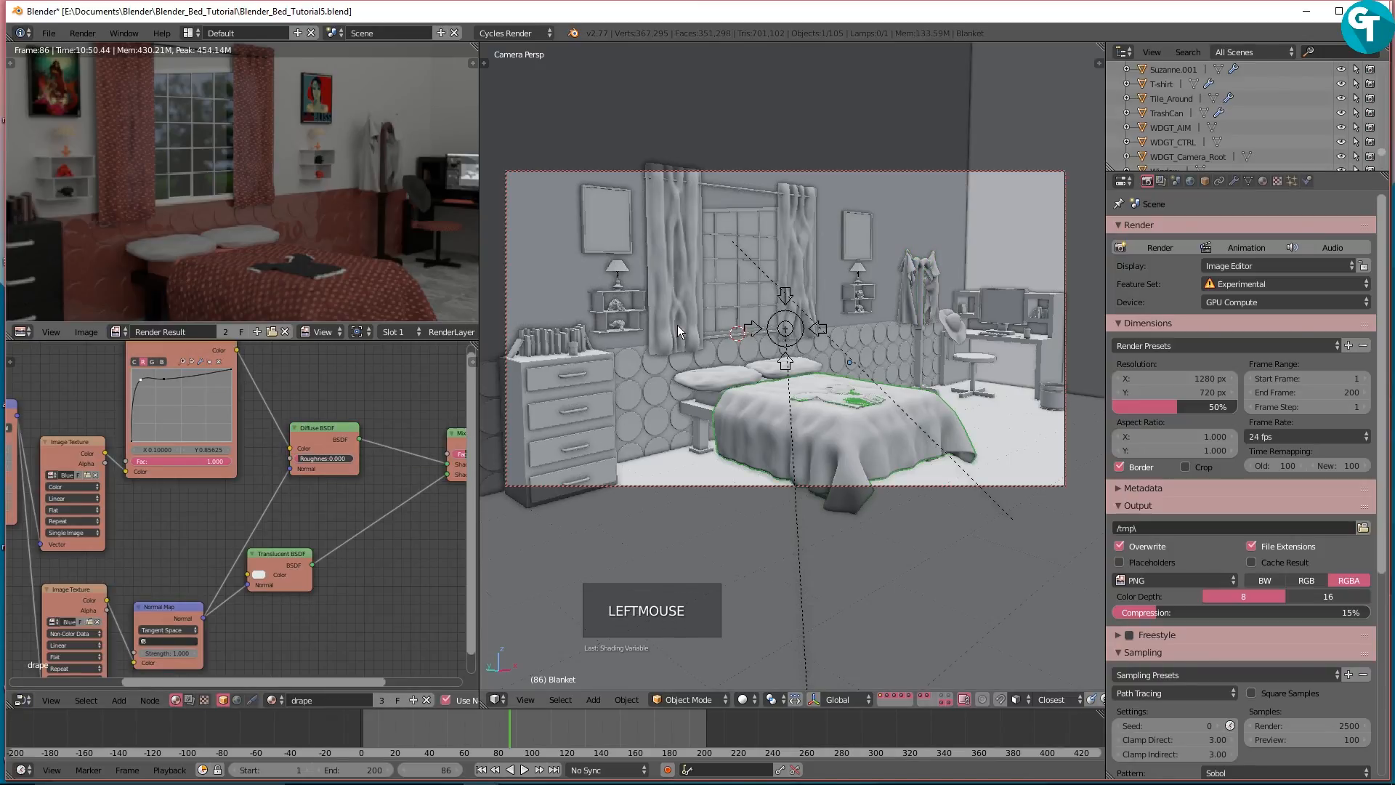
{"action": "left_click", "coordinate": [661, 310]}
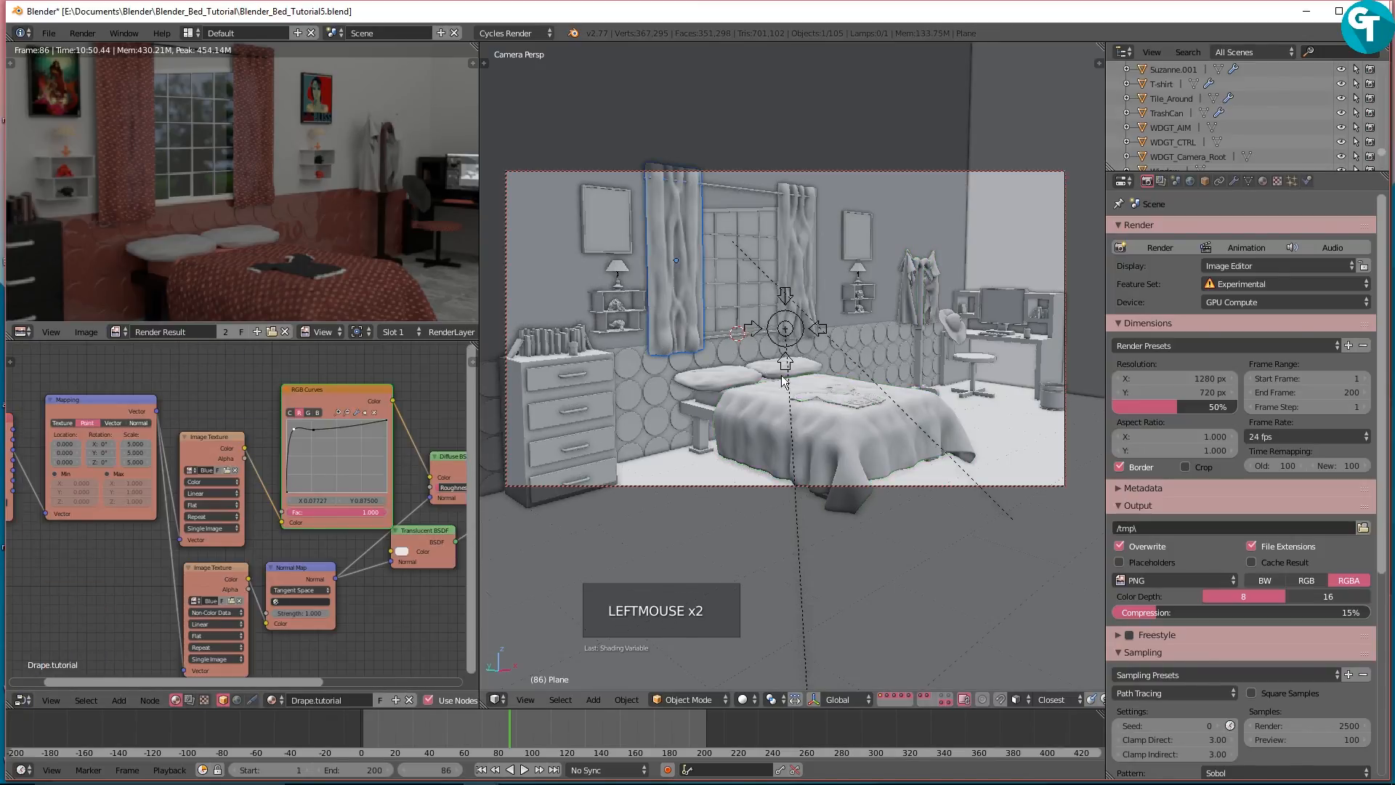
{"action": "left_click", "coordinate": [890, 421]}
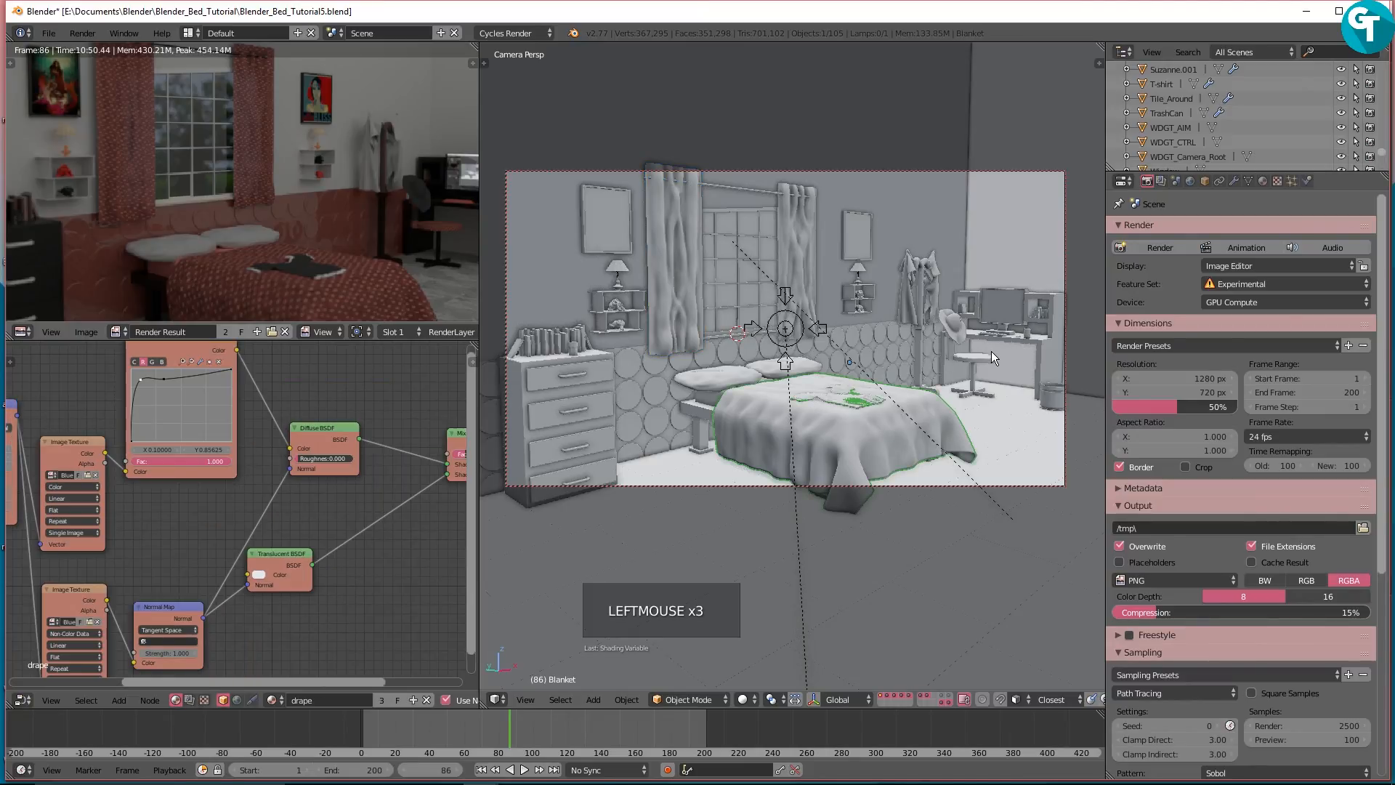
{"action": "left_click", "coordinate": [976, 367]}
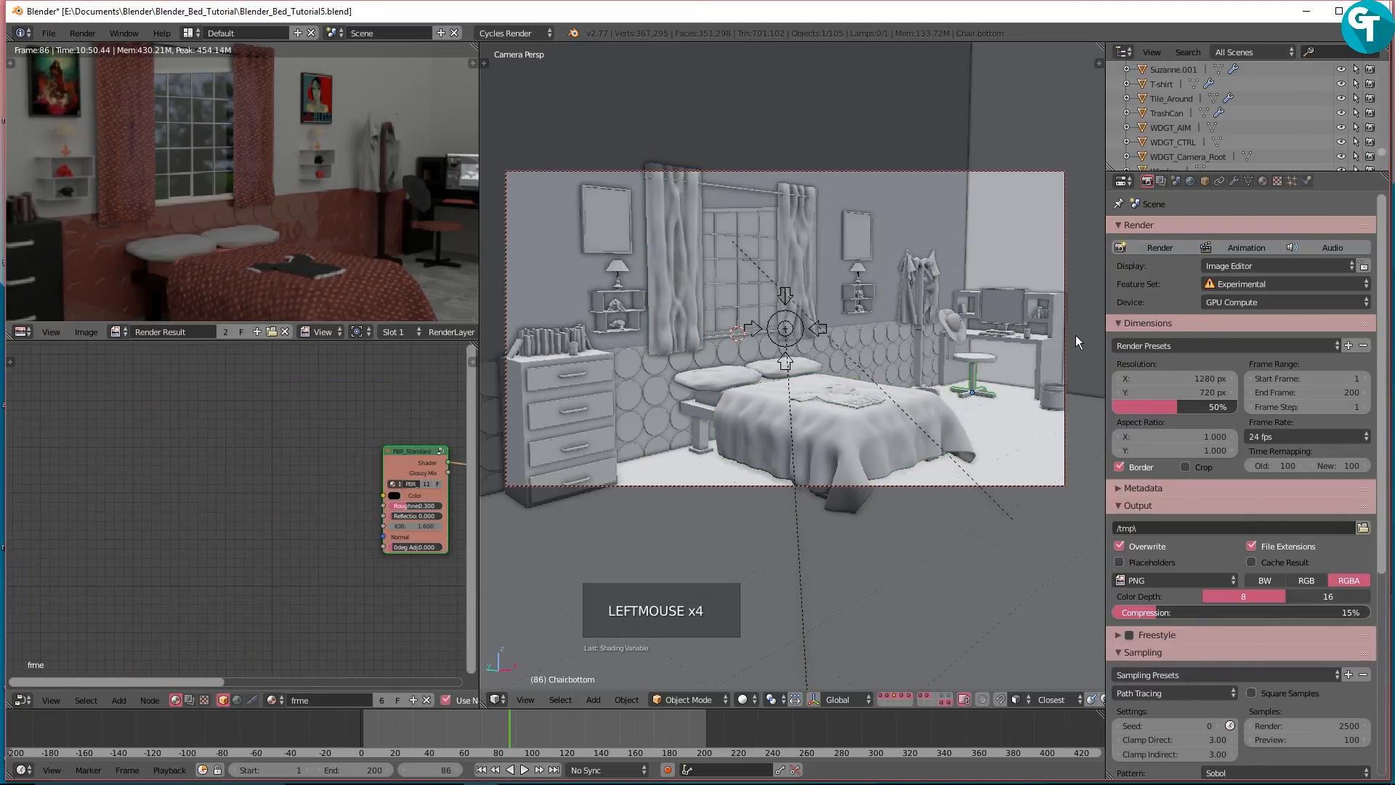
{"action": "left_click", "coordinate": [1050, 337]}
{"action": "scroll", "coordinate": [290, 489], "scroll_direction": "up", "scroll_amount": 1}
{"action": "middle_click_drag", "start_coordinate": [289, 489], "coordinate": [57, 456]}
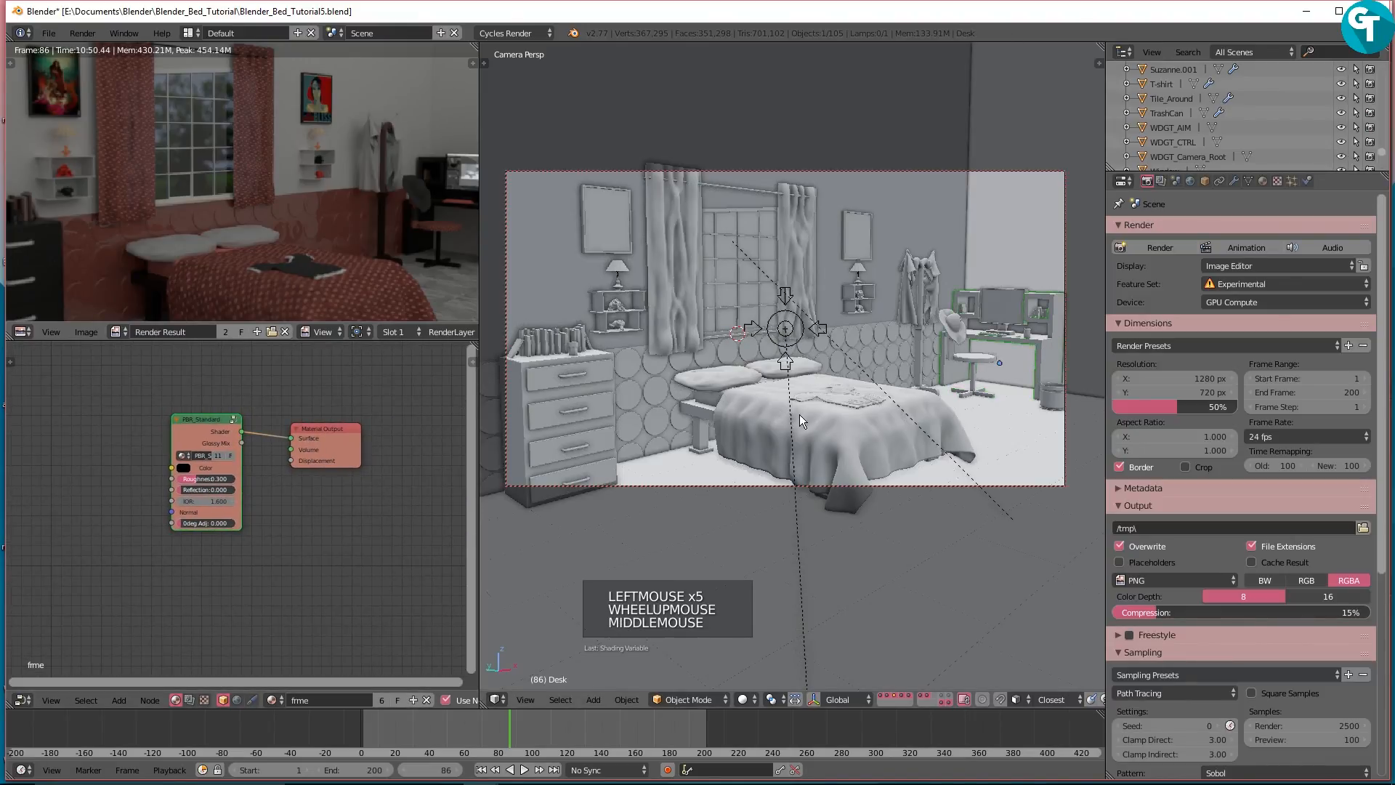
{"action": "scroll", "coordinate": [287, 203], "scroll_direction": "down", "scroll_amount": 3}
{"action": "middle_click_drag", "start_coordinate": [287, 204], "coordinate": [300, 208]}
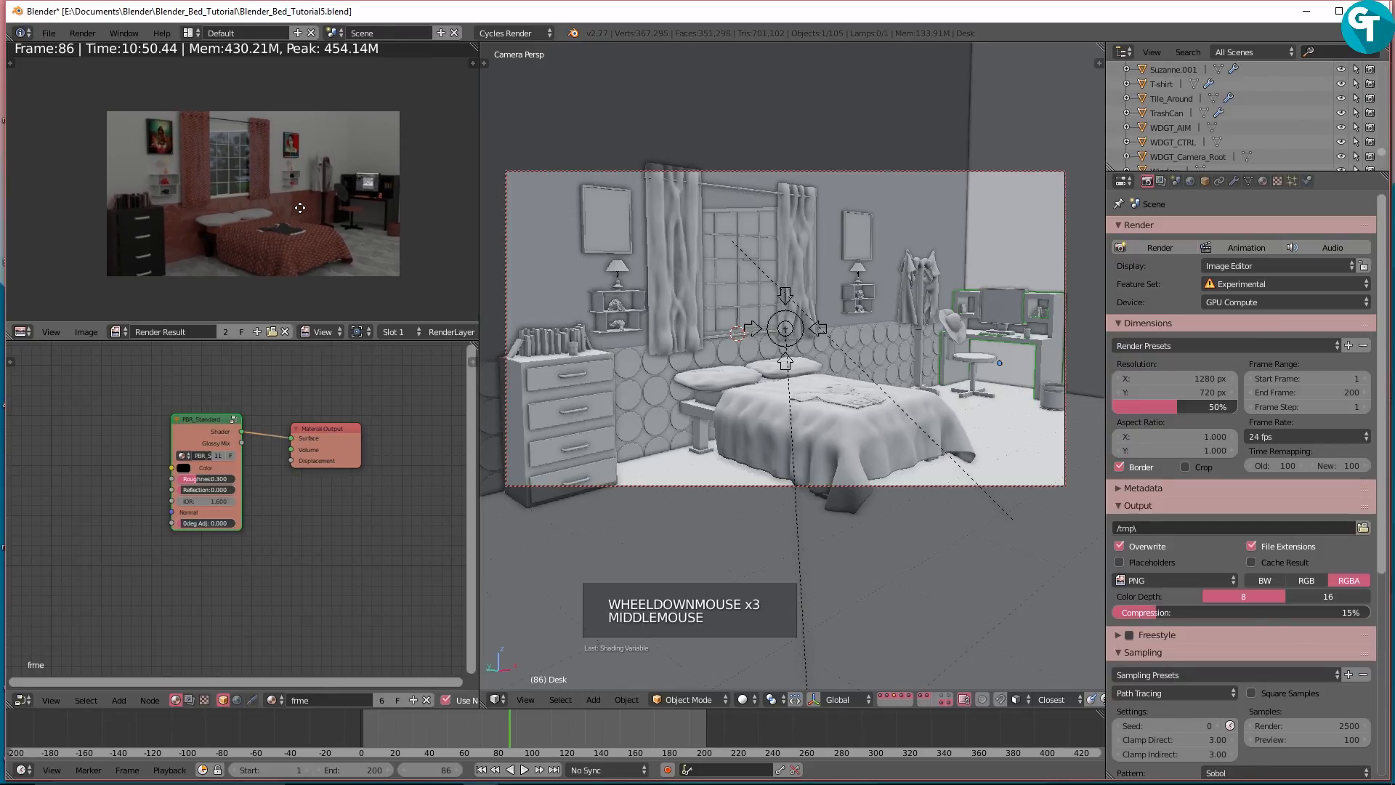